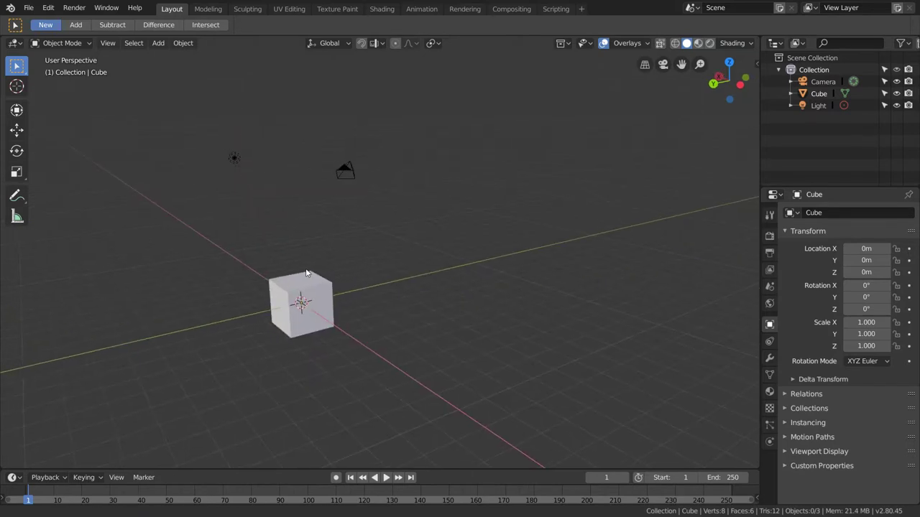
Delete all the default objects from the scene: the cube, the camera and the light.
scroll(320, 296, "up", 2)
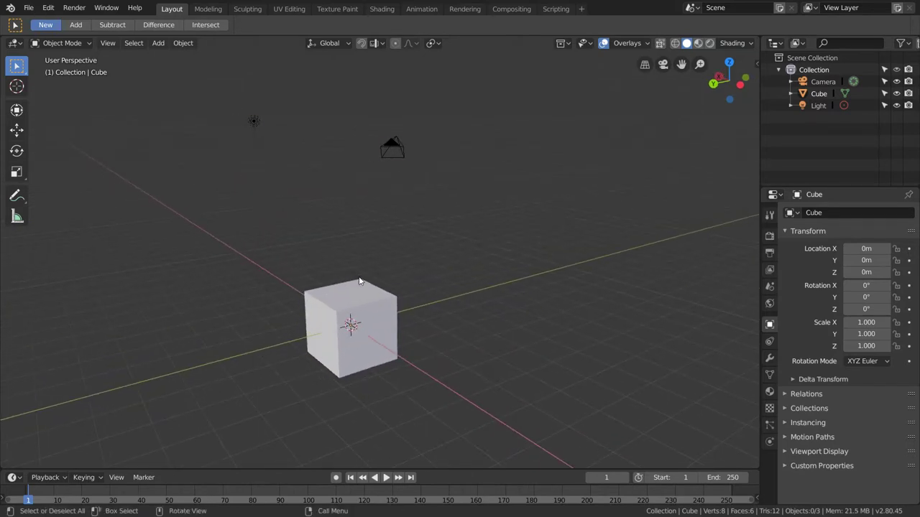
key("a")
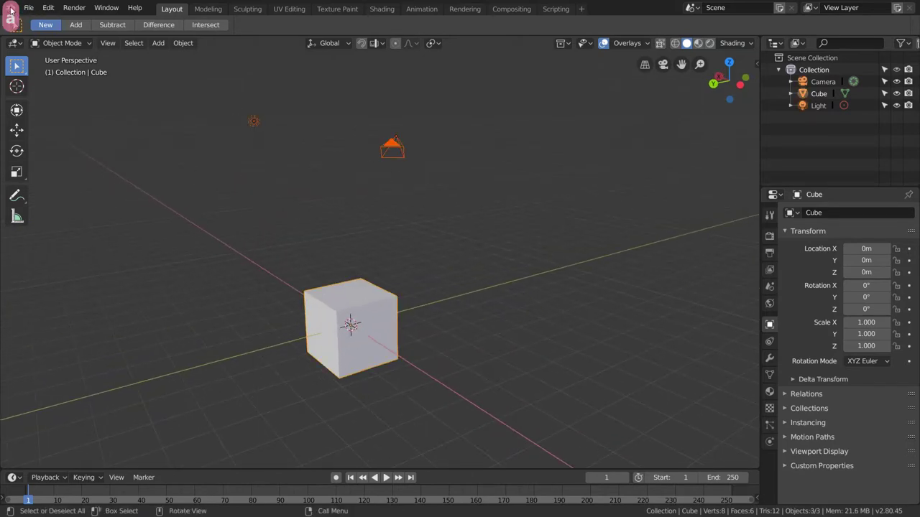
key("x")
left_click(328, 184)
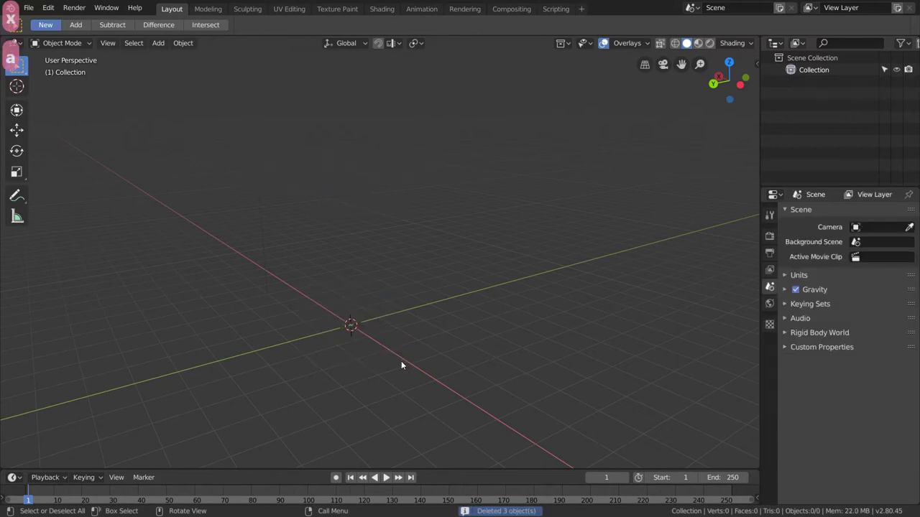
Save the project as chocolatechipcookie.blend in the ChocolateChipCookie folder.
key("ctrl+s")
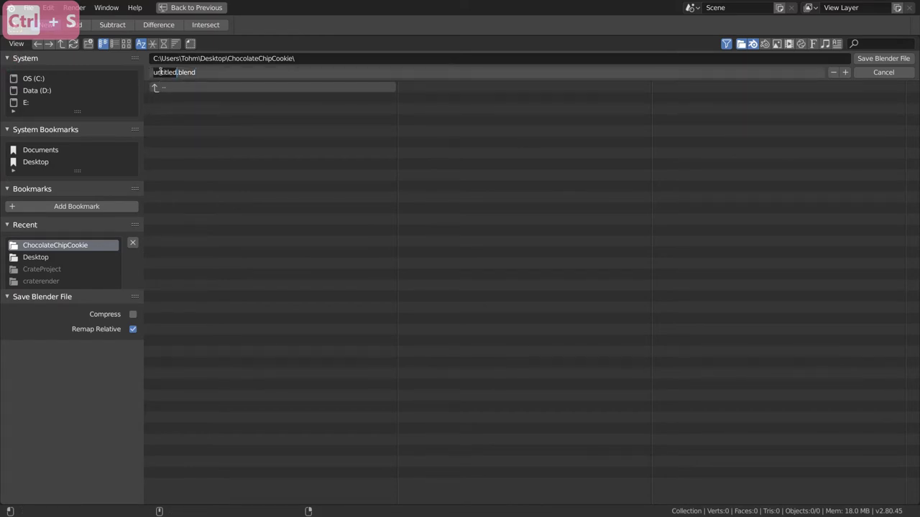
type("chocolatechip")
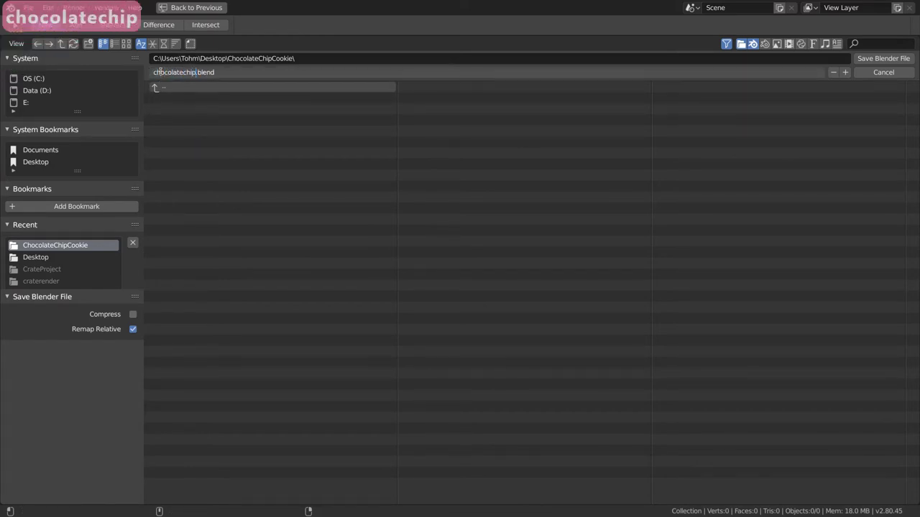
type("cookie")
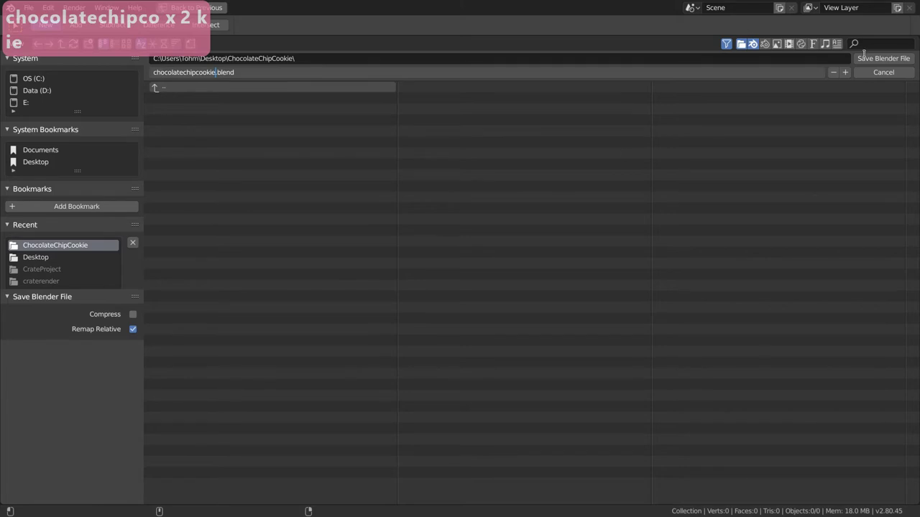
left_click(882, 58)
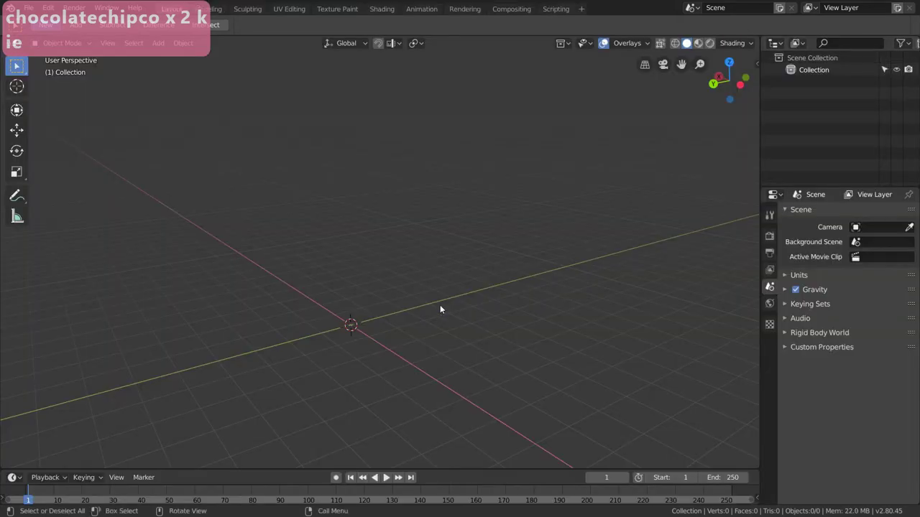
Add a cylinder mesh at the origin with 67 vertices, a 1 m radius and a depth of 0.19 m.
middle_click_drag(441, 309, 373, 320)
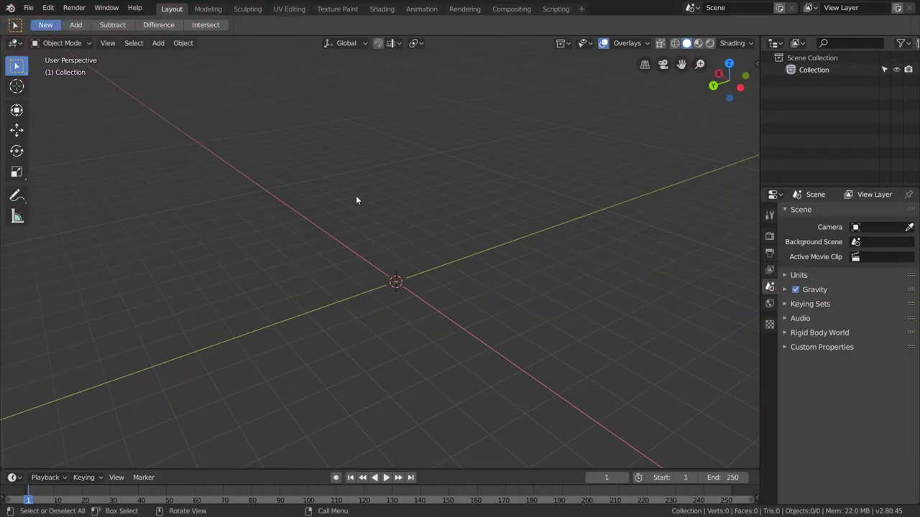
middle_click_drag(356, 199, 383, 286)
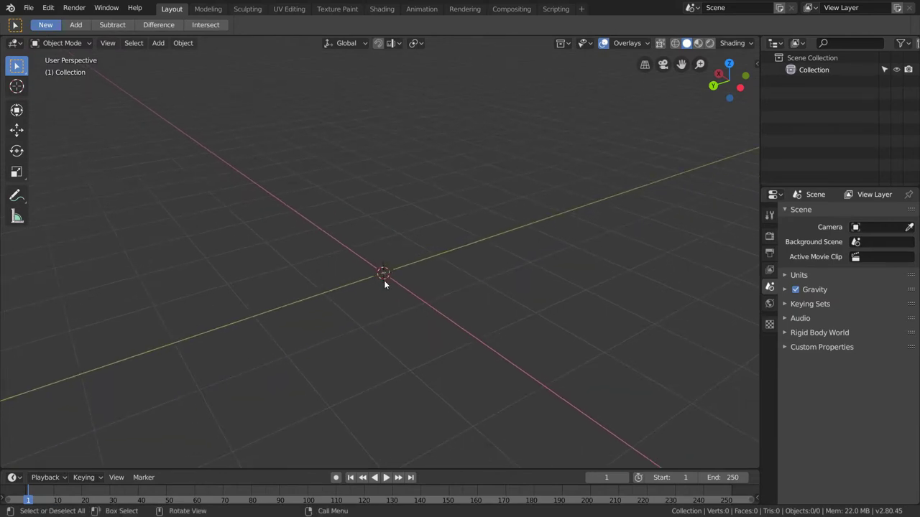
key("shift+a")
mouse_move(385, 282)
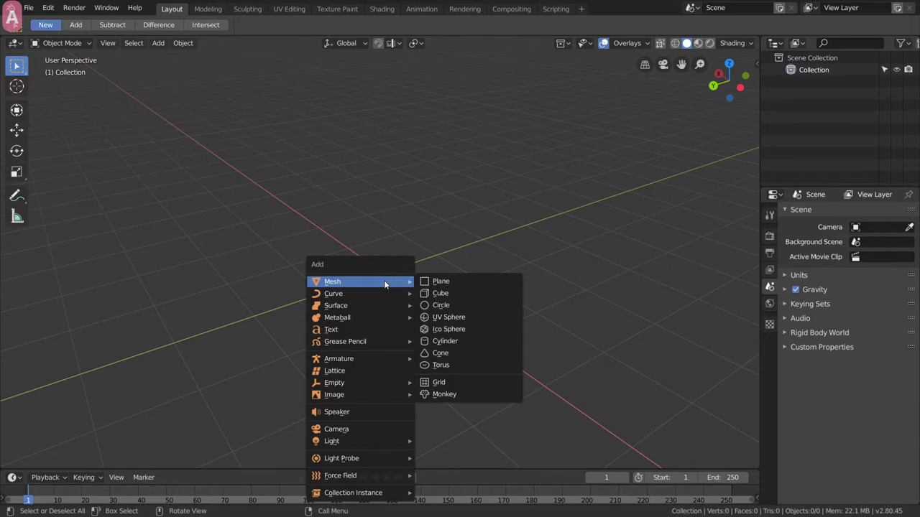
left_click(445, 341)
middle_click_drag(450, 340, 373, 301)
scroll(373, 300, "up", 2)
left_click(83, 459)
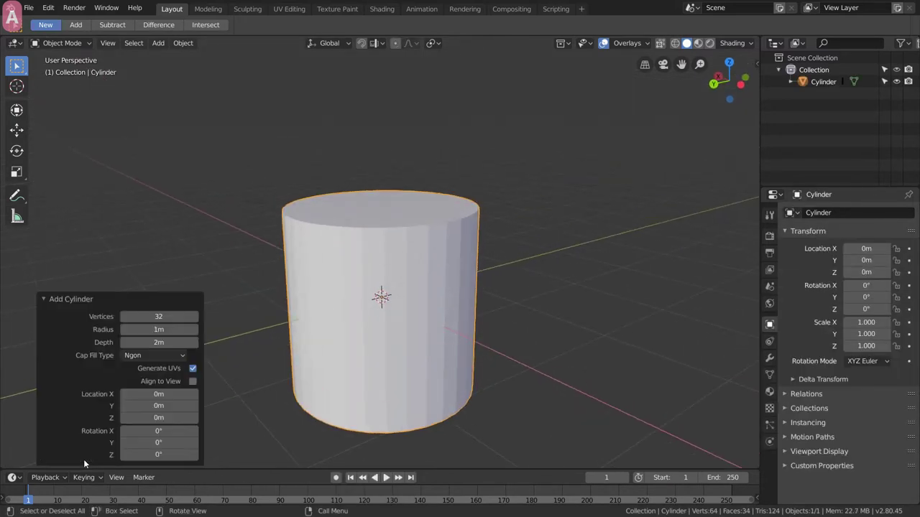
left_click_drag(167, 317, 62, 329)
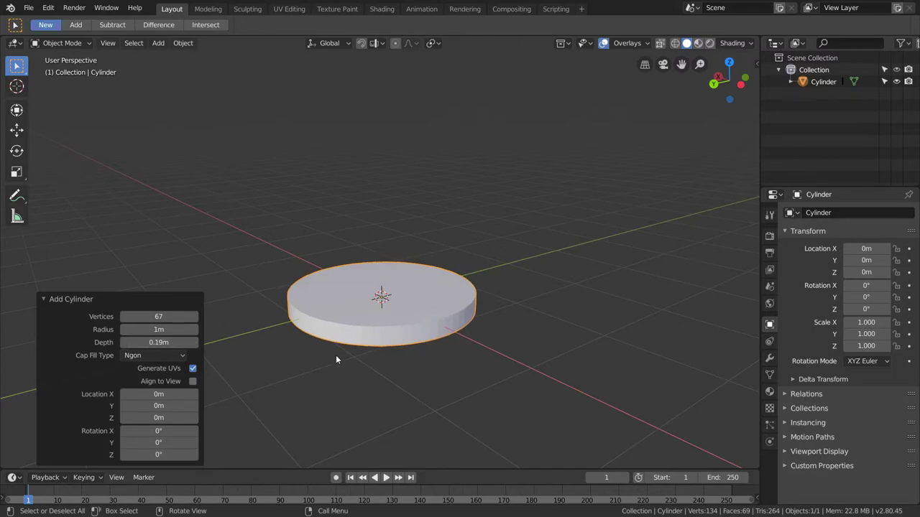
left_click(353, 325)
Bevel the cylinder's upper and lower rim edge loops by about 0.077 with 4 segments, finishing in Object Mode.
scroll(360, 337, "up", 3)
middle_click_drag(364, 345, 366, 302)
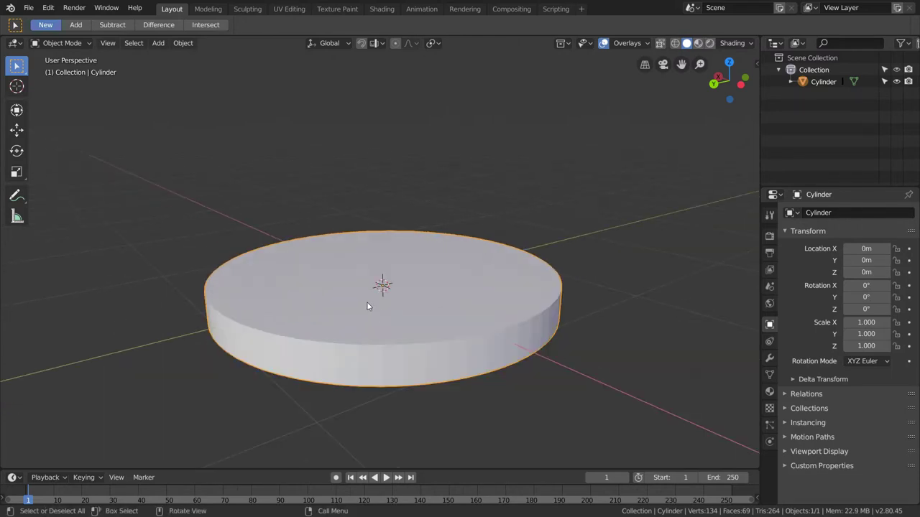
key("Tab")
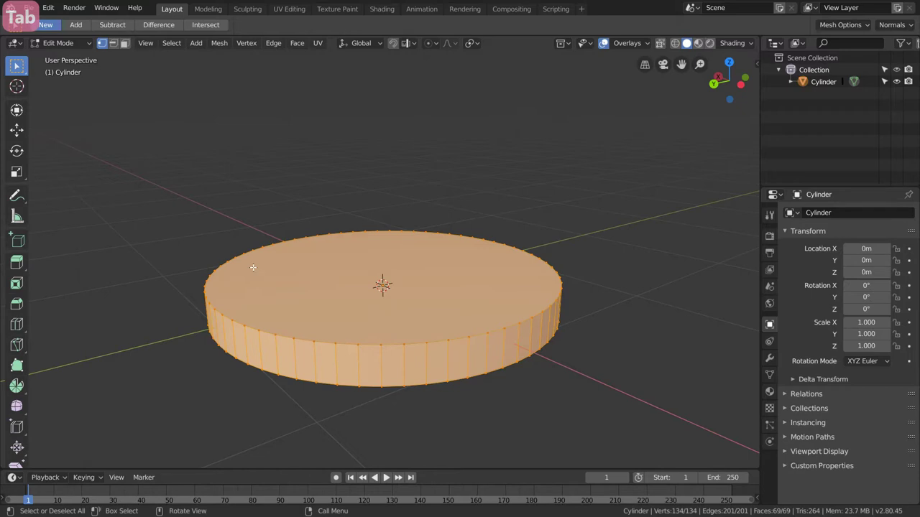
key("2")
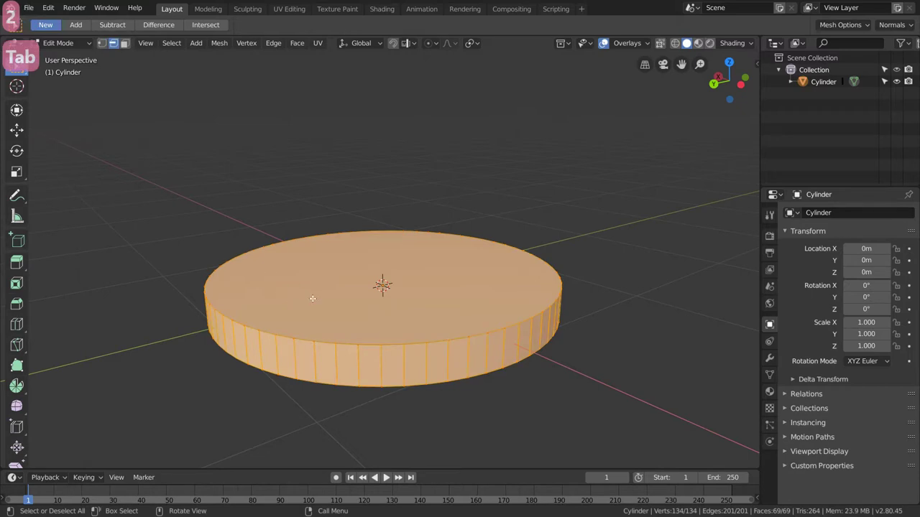
left_click(366, 347, "alt")
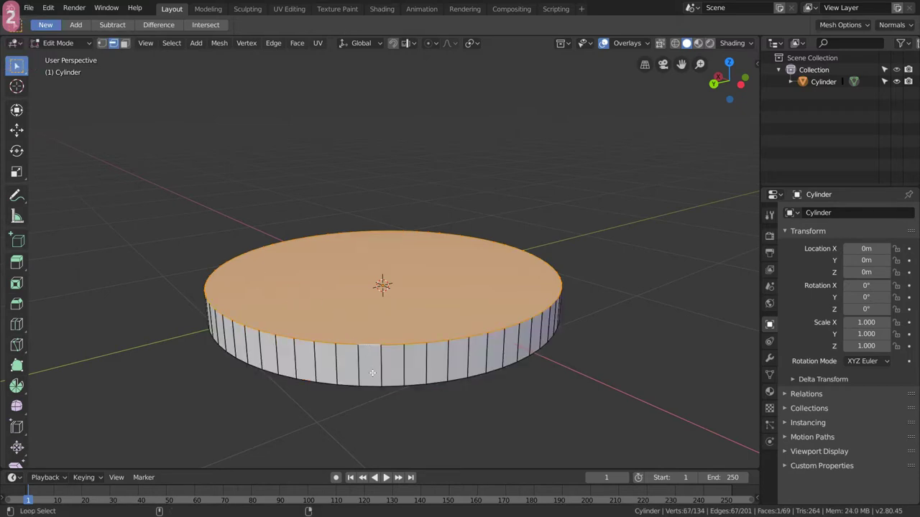
left_click(369, 383, "alt+shift")
middle_click_drag(395, 370, 408, 318)
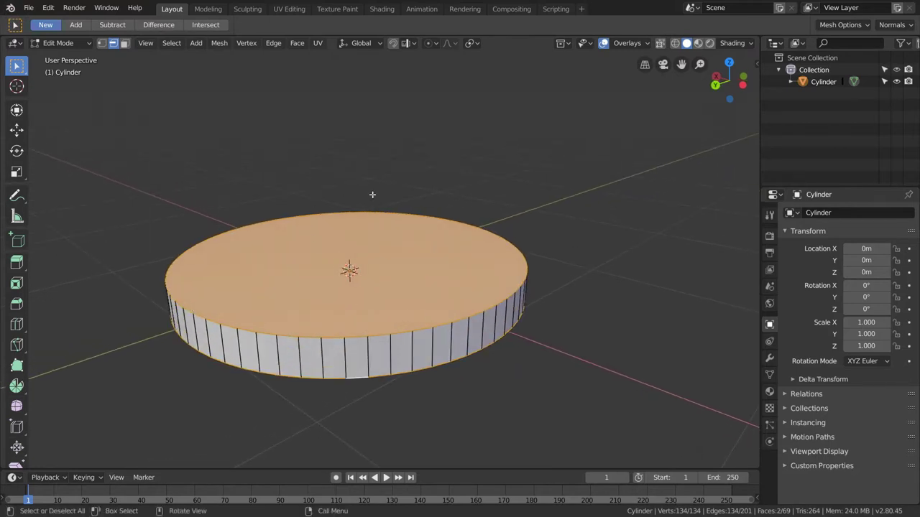
key("ctrl+b")
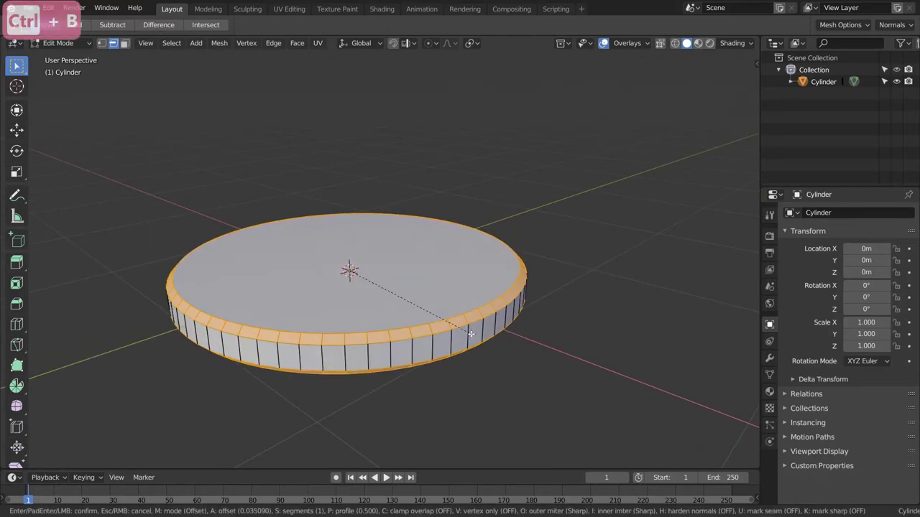
scroll(473, 338, "up", 2)
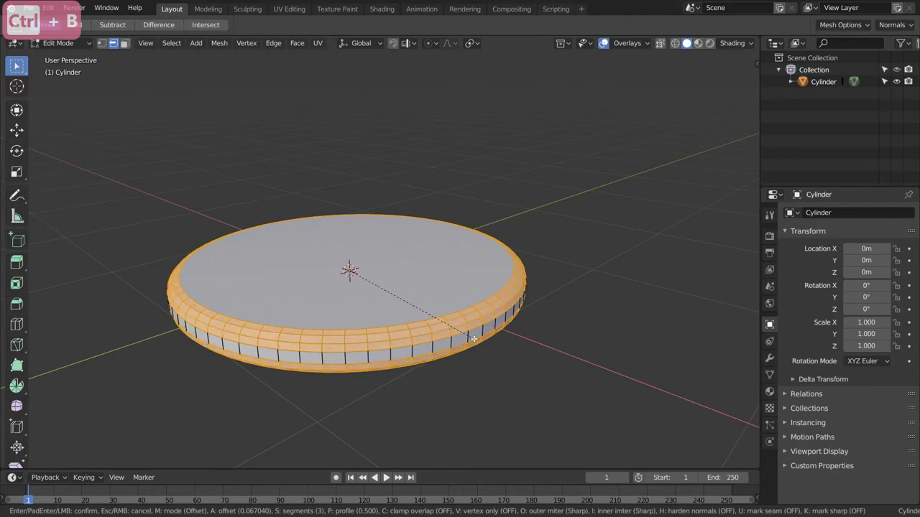
scroll(473, 338, "up", 3)
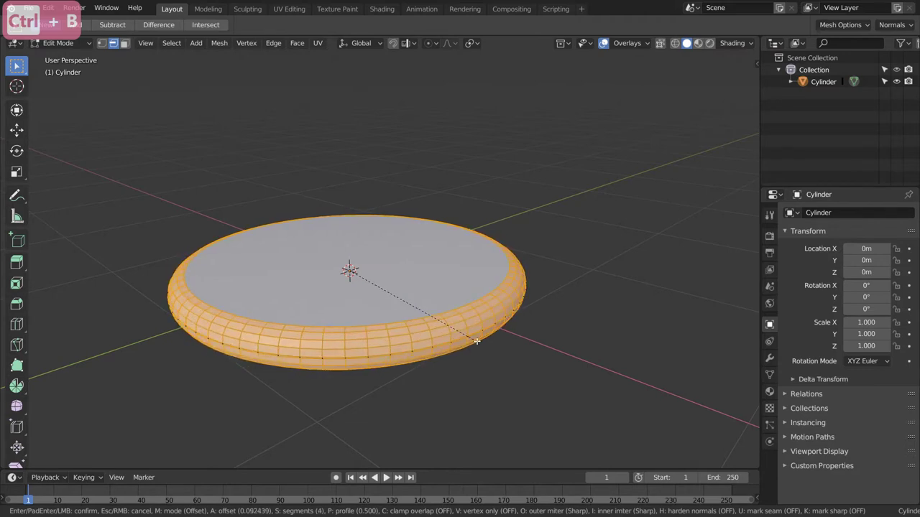
scroll(474, 339, "down", 3)
scroll(475, 339, "up", 1)
left_click(475, 339)
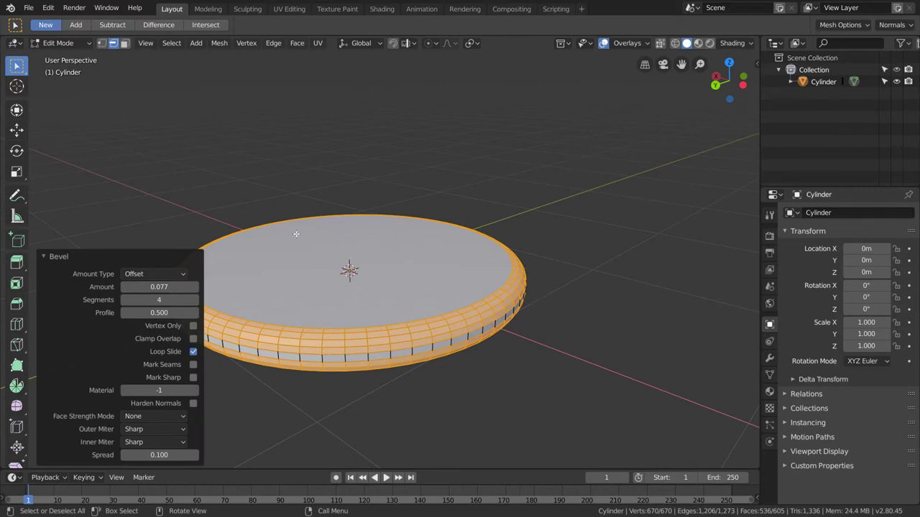
key("Tab")
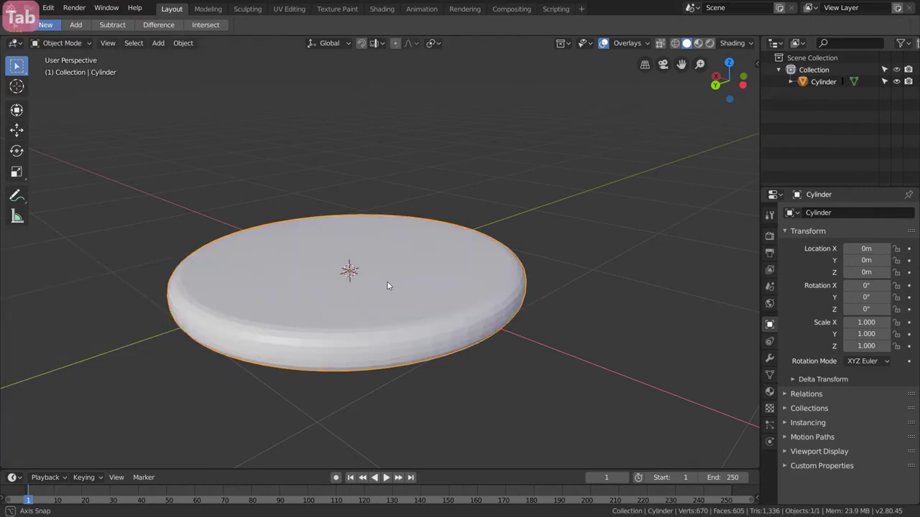
Examine the beveled disc's shape and the face layout of its flat top in Edit Mode, ending in Object Mode.
middle_click_drag(387, 283, 431, 322)
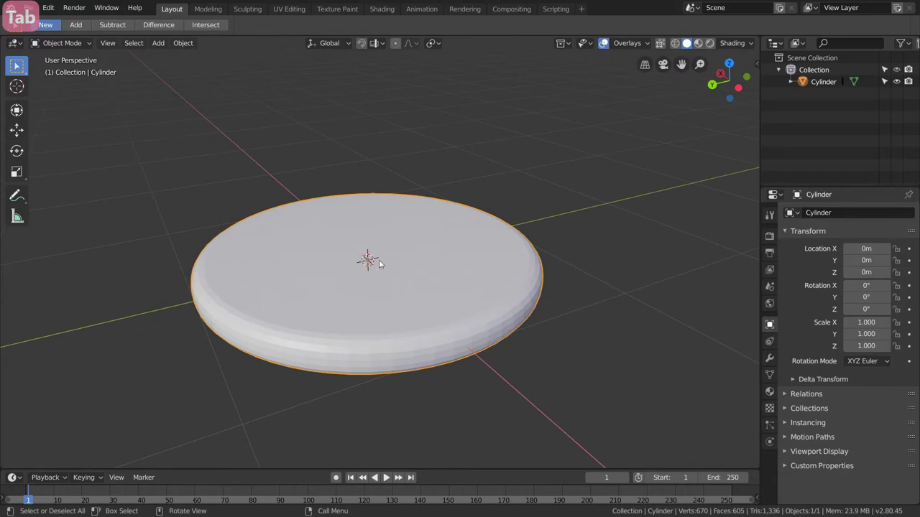
key("Tab")
scroll(384, 365, "up", 2)
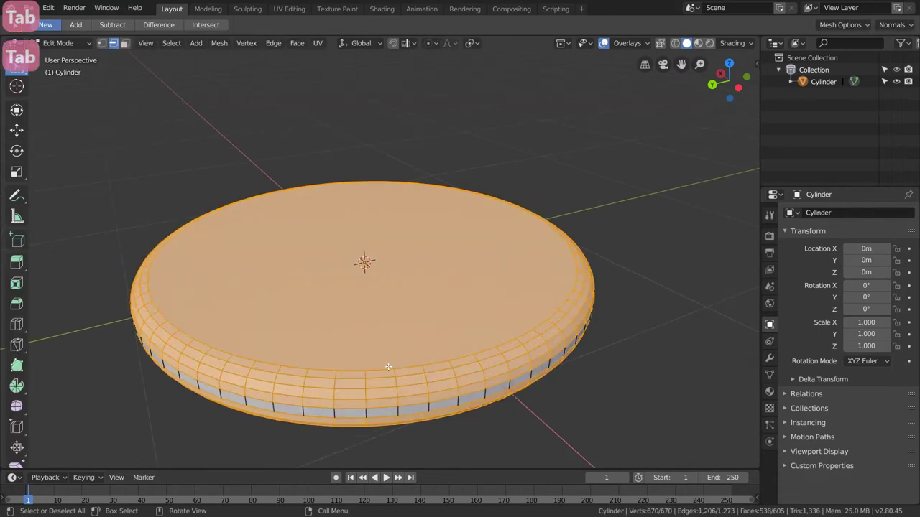
middle_click_drag(419, 363, 396, 203, "shift")
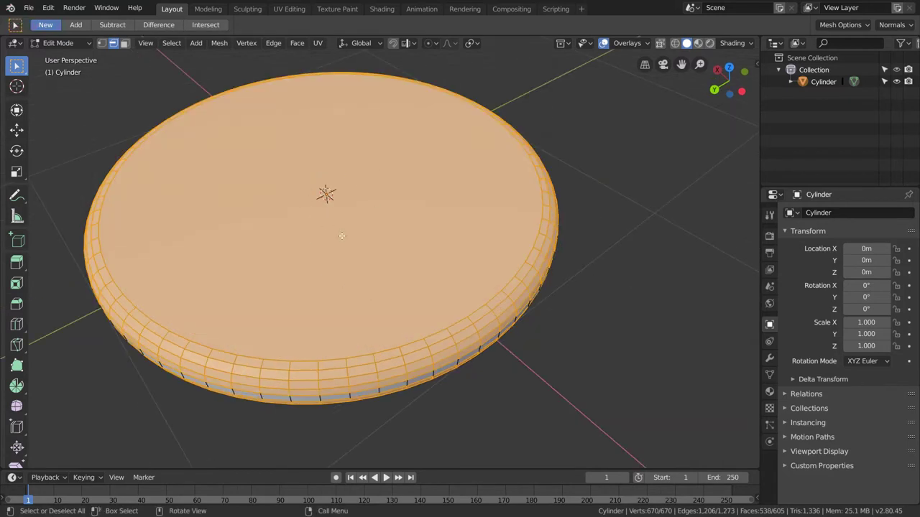
key("Tab")
scroll(400, 248, "down", 2)
middle_click_drag(374, 267, 343, 240)
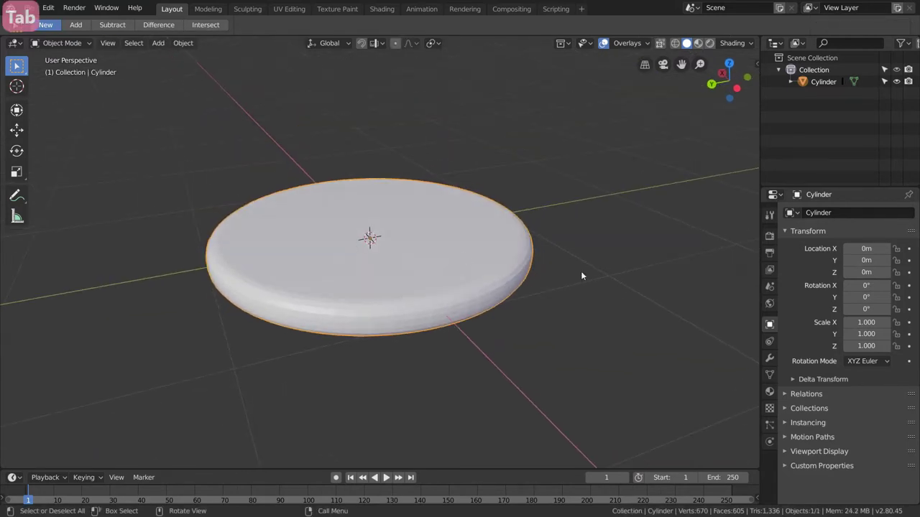
Add a Remesh modifier to the beveled cylinder.
left_click(769, 359)
left_click(807, 216)
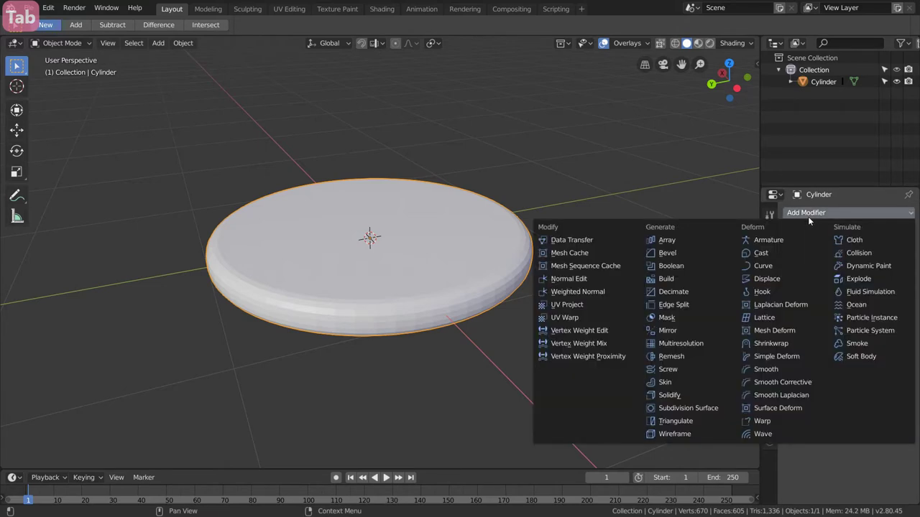
left_click(673, 356)
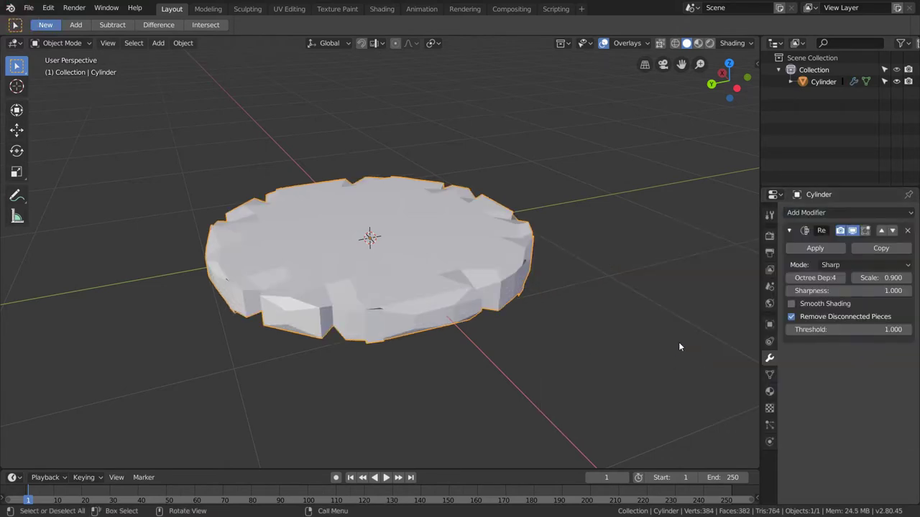
scroll(336, 276, "up", 1)
scroll(336, 272, "up", 1)
middle_click_drag(344, 265, 373, 269, "shift")
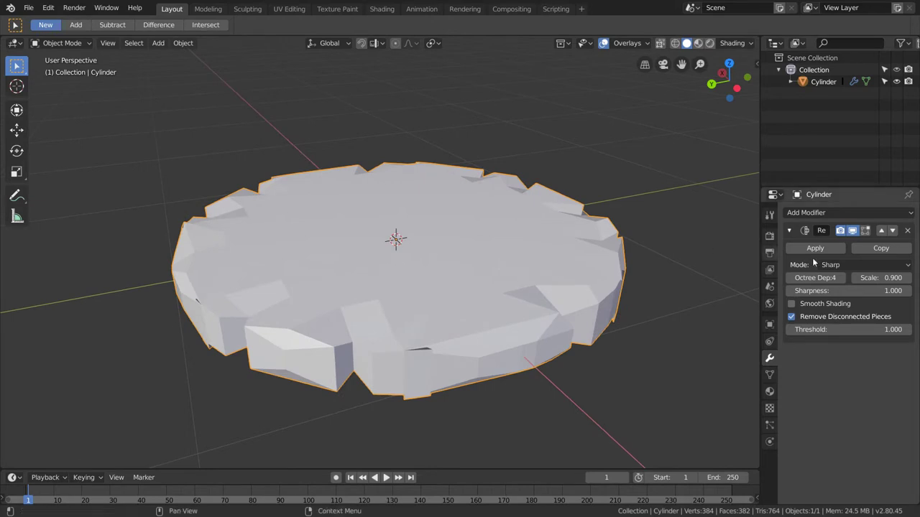
Set the Remesh modifier to Smooth mode with an octree depth of 8 and apply it.
left_click(846, 264)
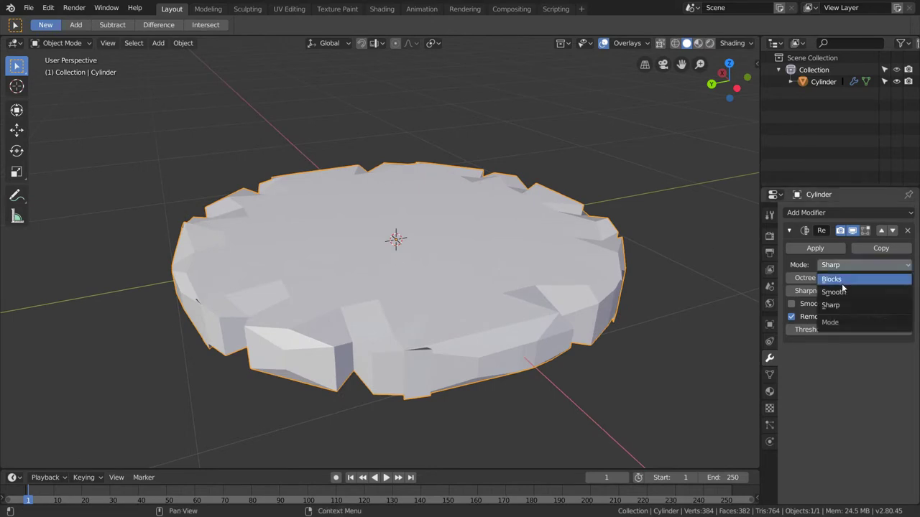
left_click(842, 293)
left_click(841, 277)
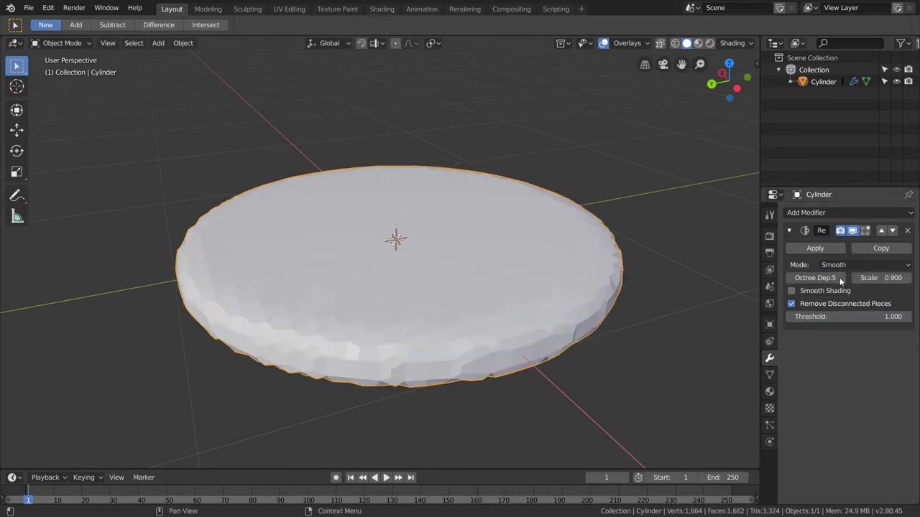
left_click(841, 278)
left_click(841, 278)
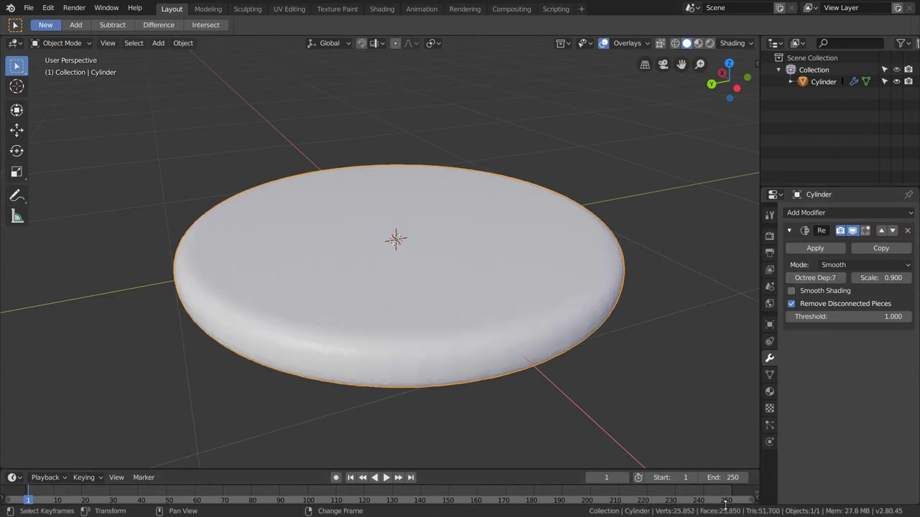
left_click(842, 278)
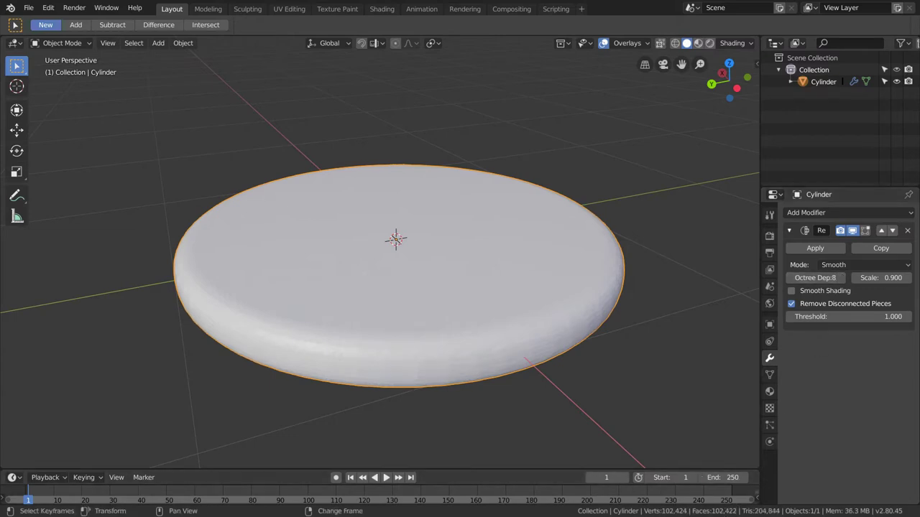
left_click(816, 249)
Rename the Cylinder object as cookiebase.
double_click(822, 81)
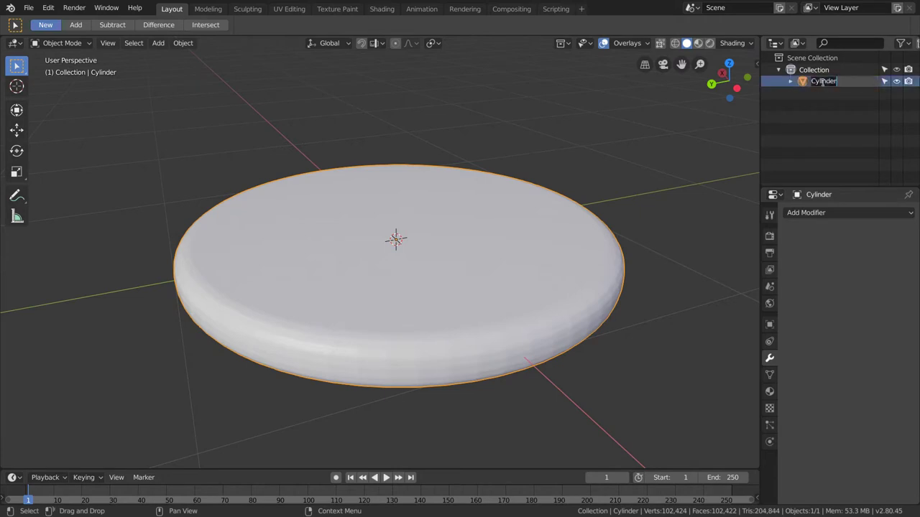
type("cooki")
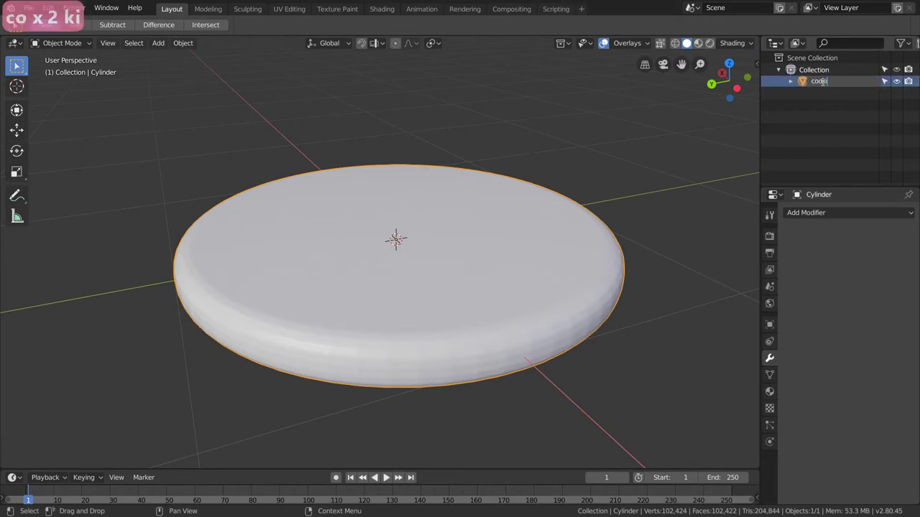
type("ebase")
key("Return")
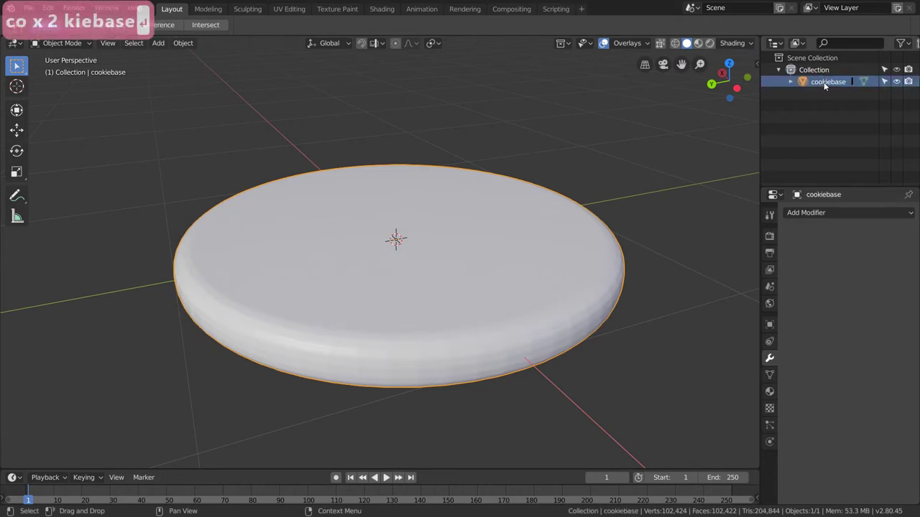
Examine the remeshed topology of the cookie base's top and rim in Edit Mode, ending in Object Mode.
key("Tab")
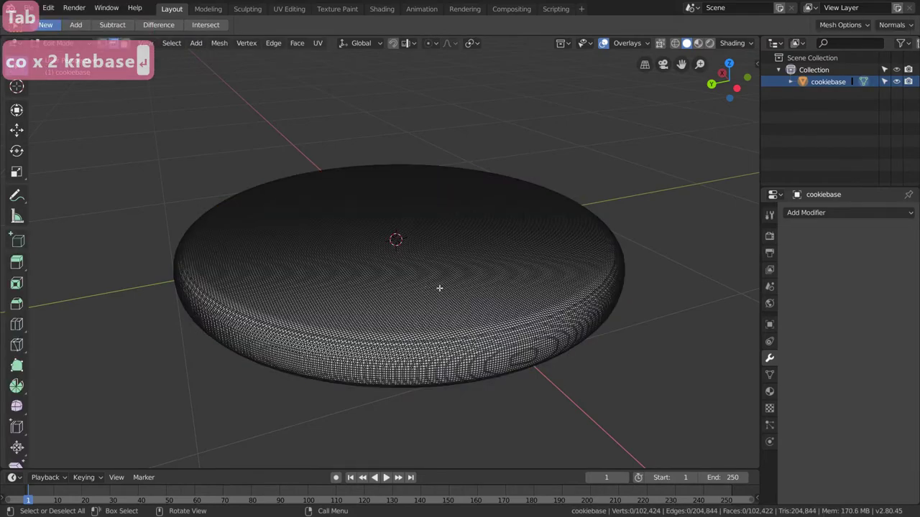
middle_click_drag(437, 288, 458, 303)
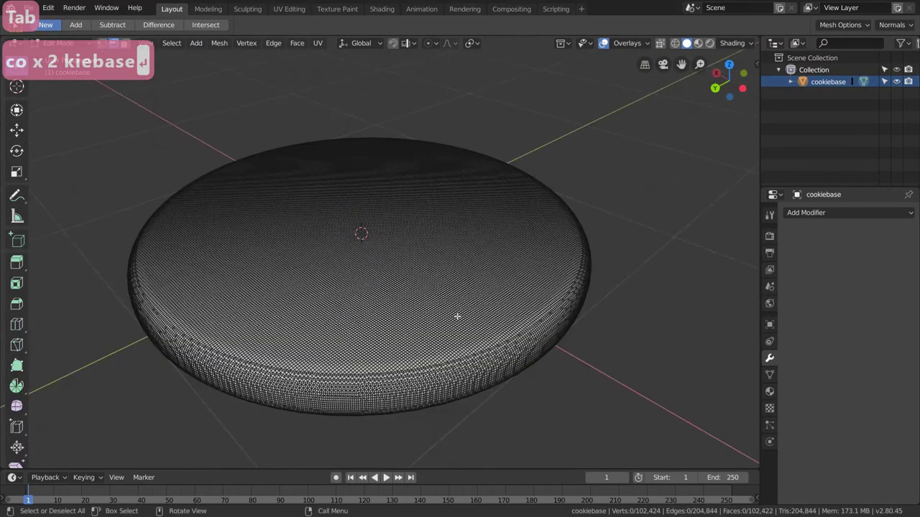
scroll(457, 316, "up", 3)
middle_click_drag(561, 345, 419, 271, "shift")
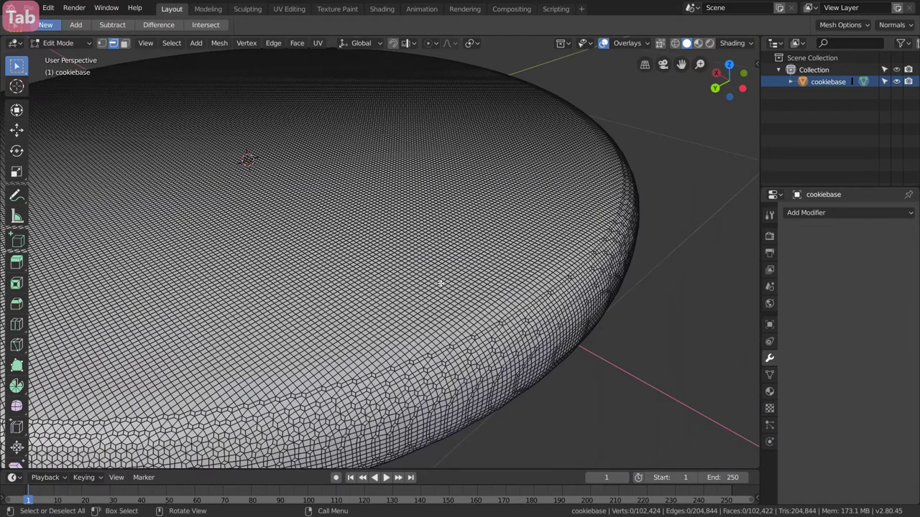
scroll(431, 284, "down", 6)
key("Tab")
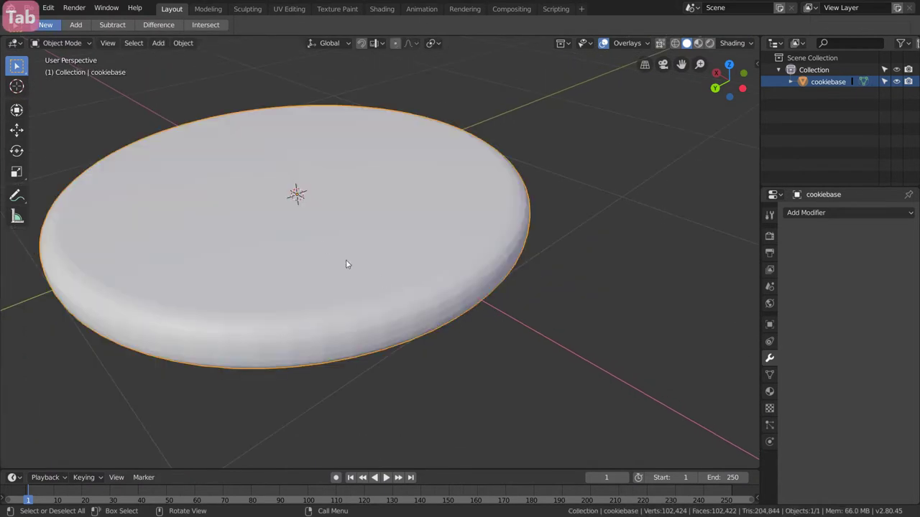
middle_click_drag(319, 226, 434, 270, "shift")
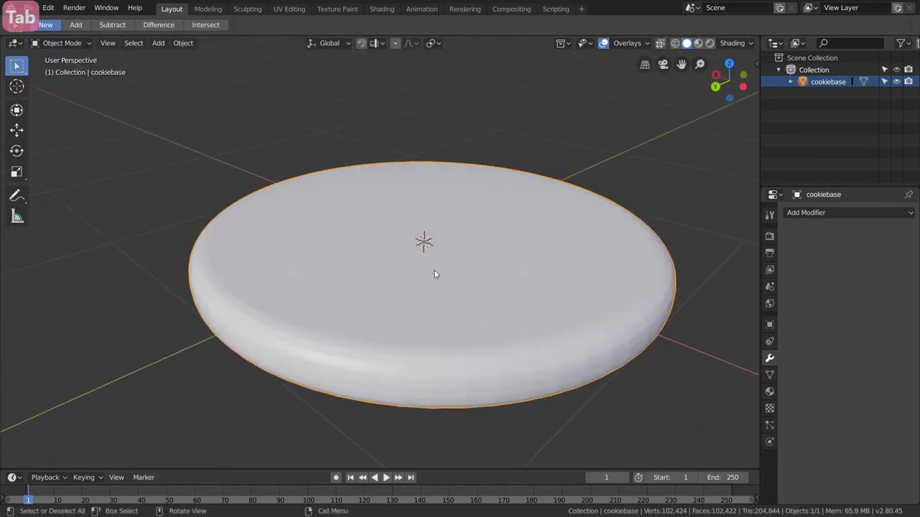
scroll(434, 270, "down", 1)
Put the cookie base into Sculpt Mode and switch to the Sculpting workspace.
key("ctrl+Tab")
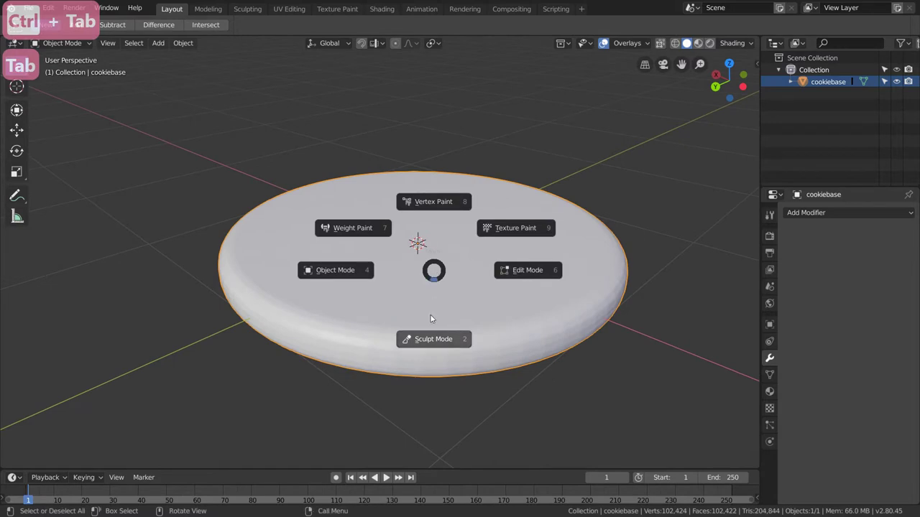
left_click(431, 345)
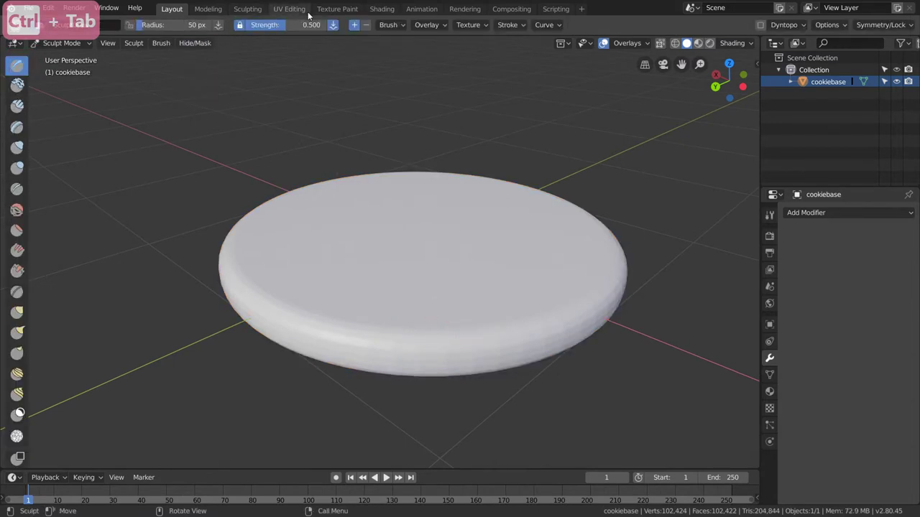
left_click(247, 8)
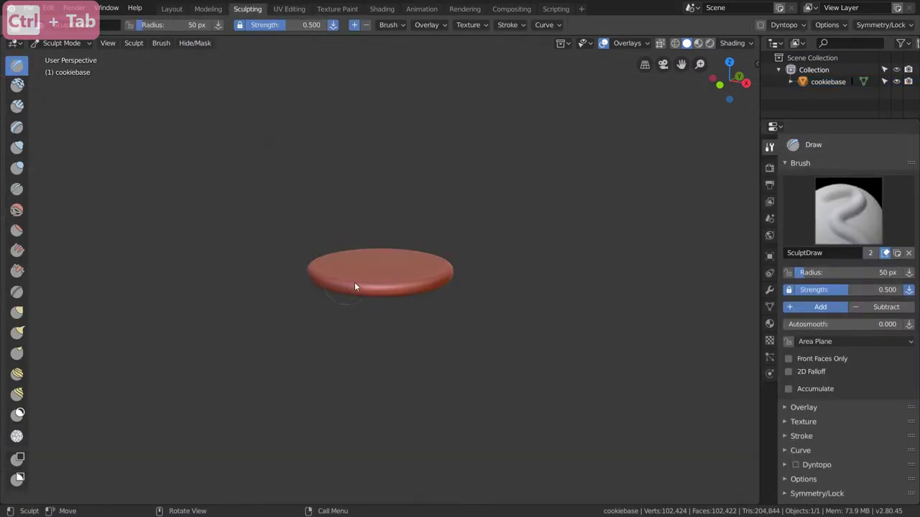
Enlarge the Draw brush's radius to 207 px and adjust its strength over the cookie base.
scroll(354, 283, "up", 7)
scroll(352, 277, "down", 1)
middle_click_drag(351, 263, 338, 246)
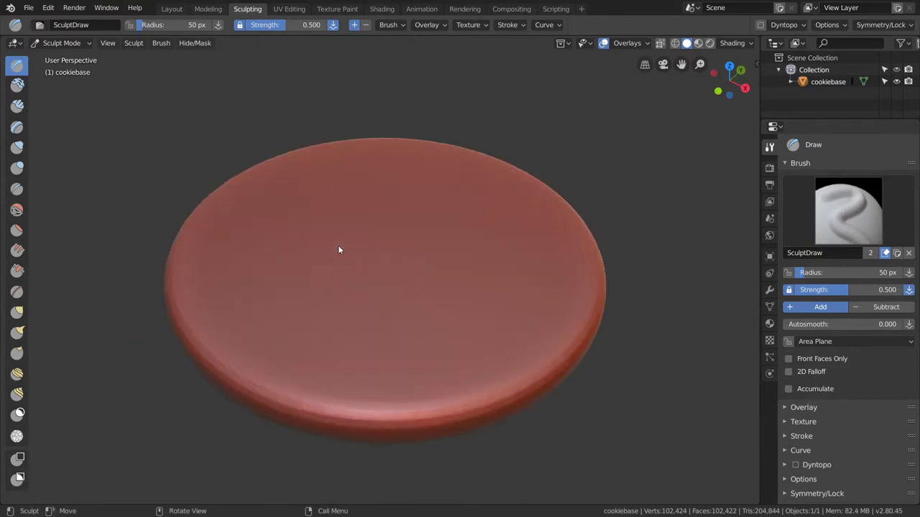
key("f")
left_click(418, 241)
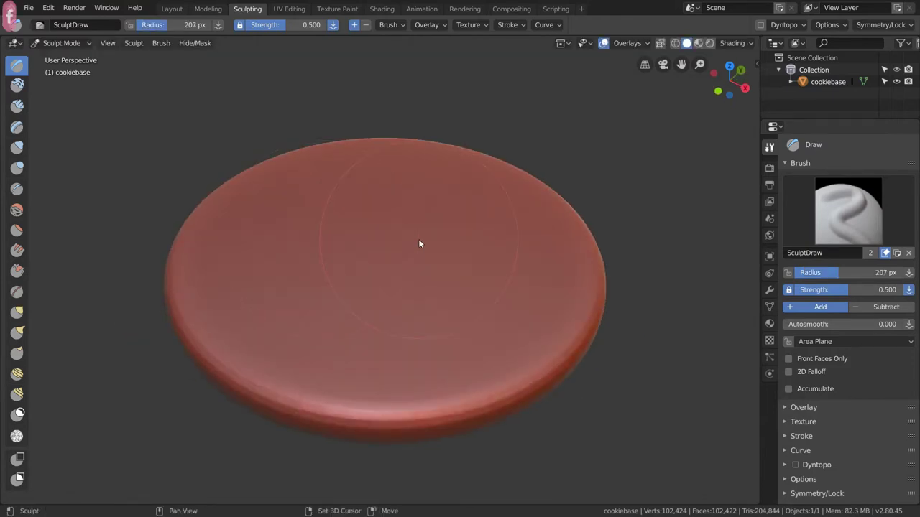
key("shift+f")
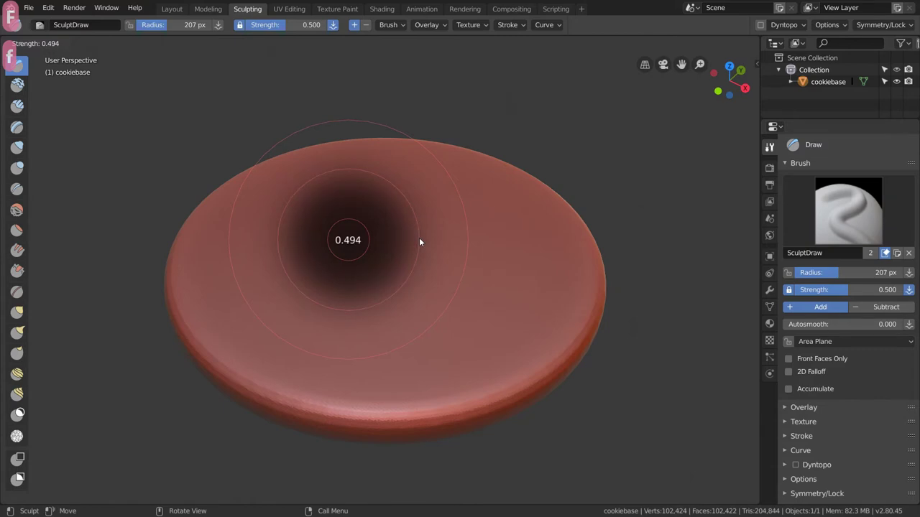
left_click(420, 242)
Choose the Smooth brush and reduce its radius to 158 px.
mouse_move(408, 367)
middle_mouse_down()
mouse_move(406, 316)
mouse_move(411, 325)
middle_mouse_up()
key("s")
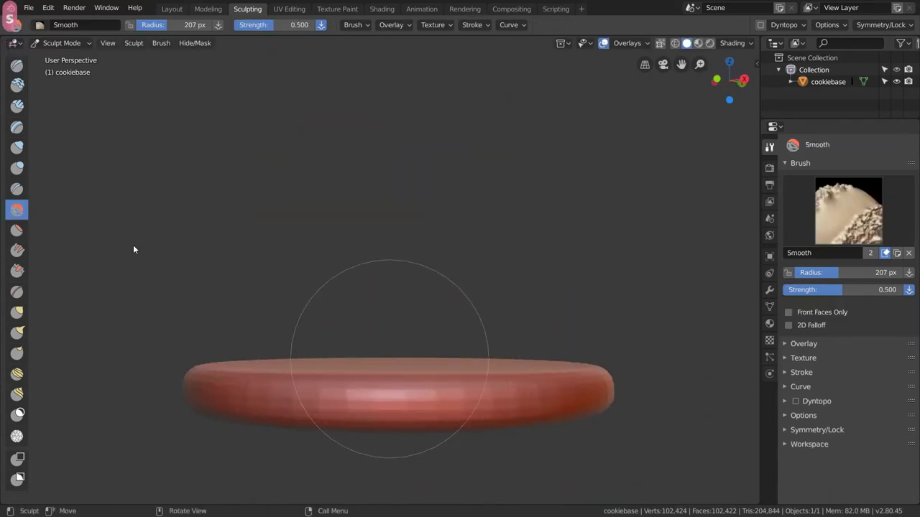
middle_click_drag(459, 392, 440, 338, "shift")
key("f")
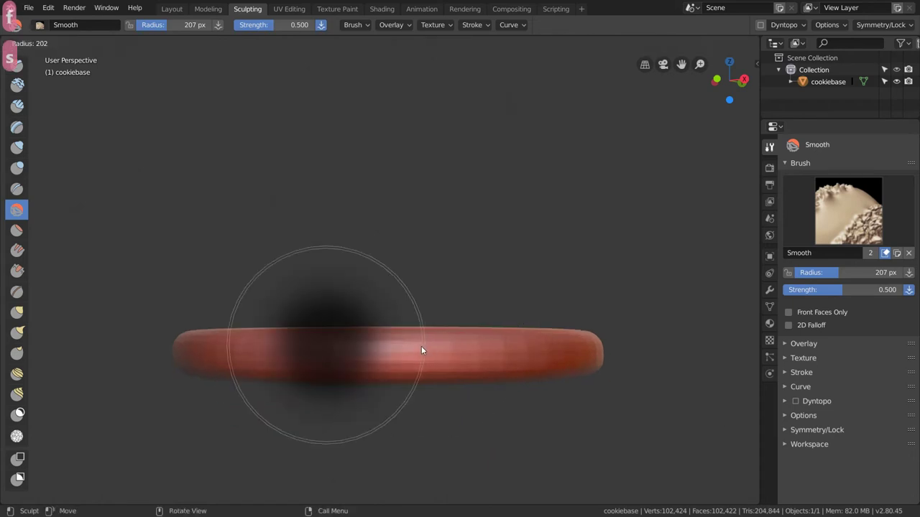
left_click(388, 351)
Smooth the faceted side of the cookie base all the way around with the Smooth brush at 0.5 strength.
middle_click_drag(370, 349, 352, 358)
mouse_move(352, 358)
left_mouse_down()
mouse_move(542, 339)
mouse_move(247, 332)
mouse_move(306, 315)
left_mouse_up()
middle_click_drag(306, 316, 455, 359)
mouse_move(544, 287)
middle_mouse_down()
mouse_move(414, 306)
mouse_move(516, 328)
middle_mouse_up()
mouse_move(542, 341)
left_mouse_down()
mouse_move(429, 353)
mouse_move(166, 331)
mouse_move(270, 309)
left_mouse_up()
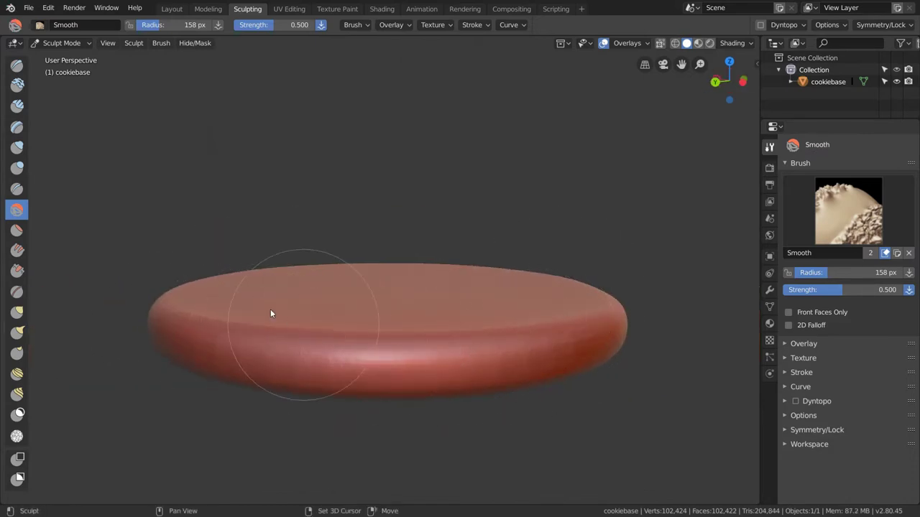
middle_click_drag(270, 310, 627, 342, "shift")
left_click_drag(546, 403, 385, 452)
Inspect the smoothed rim and flat top of the cookie base from several angles.
scroll(534, 261, "down", 3)
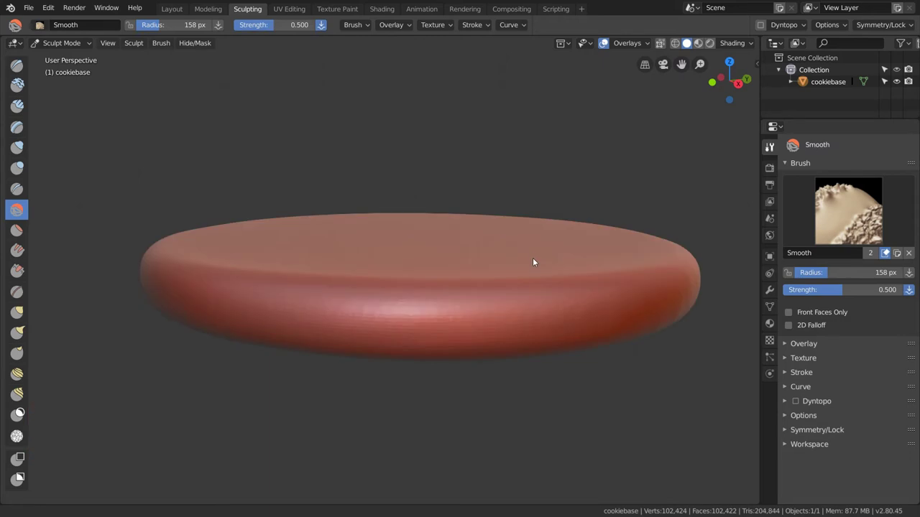
scroll(400, 259, "down", 4)
middle_click_drag(400, 259, 390, 306)
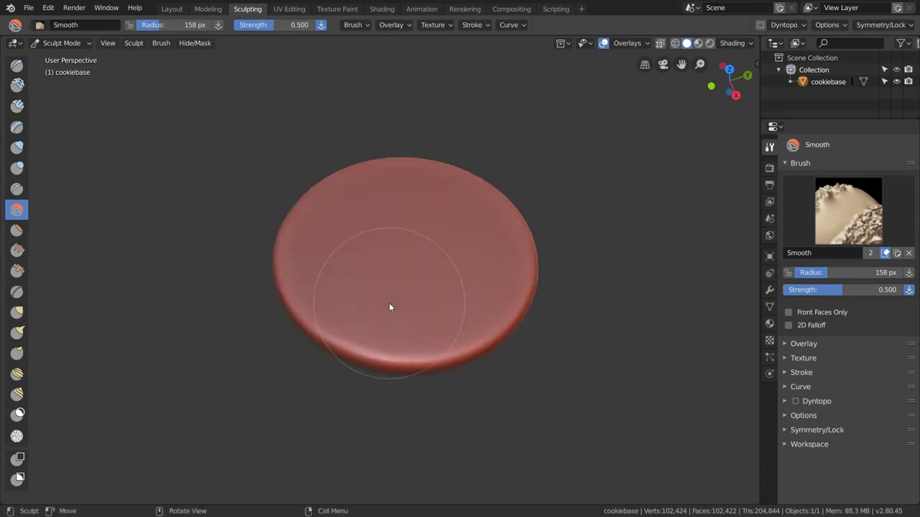
middle_click_drag(466, 303, 398, 288)
middle_click_drag(476, 273, 406, 277, "shift")
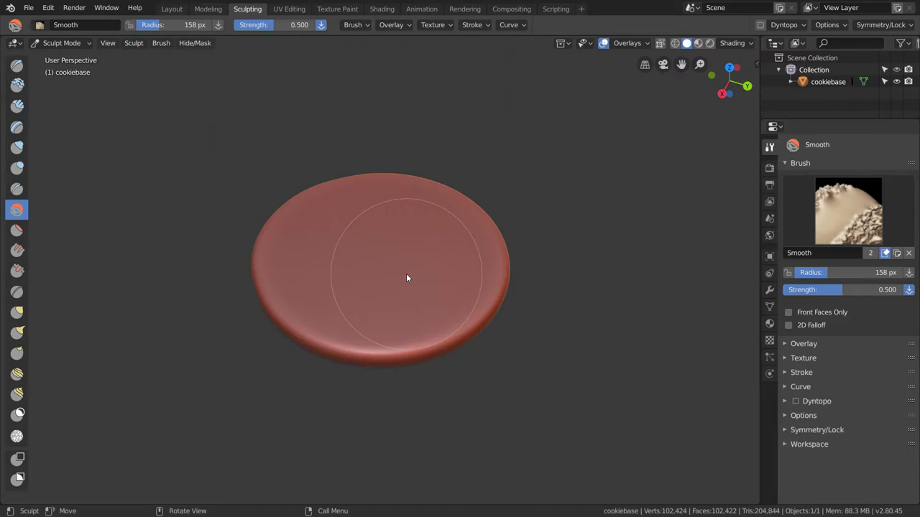
scroll(406, 278, "up", 3)
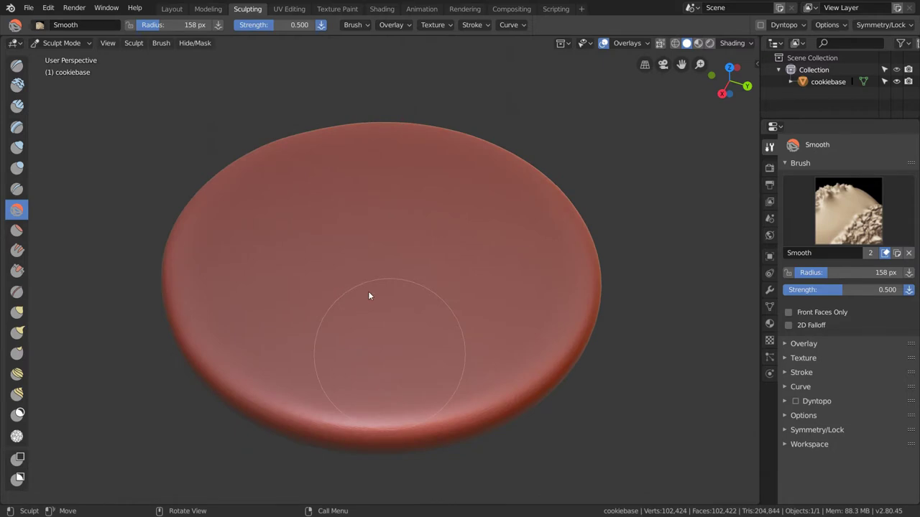
middle_click_drag(437, 311, 438, 306)
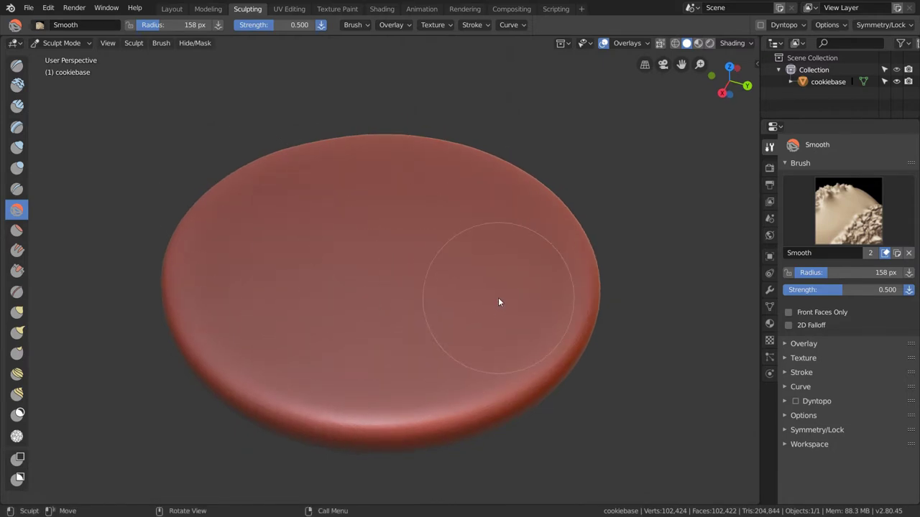
Choose the Blob brush and restrict it to front faces only.
left_click(17, 168)
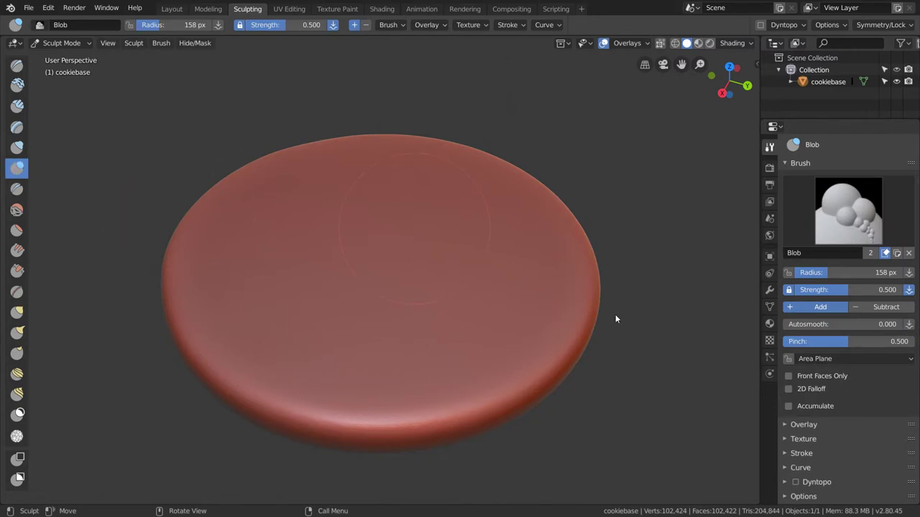
left_click(805, 374)
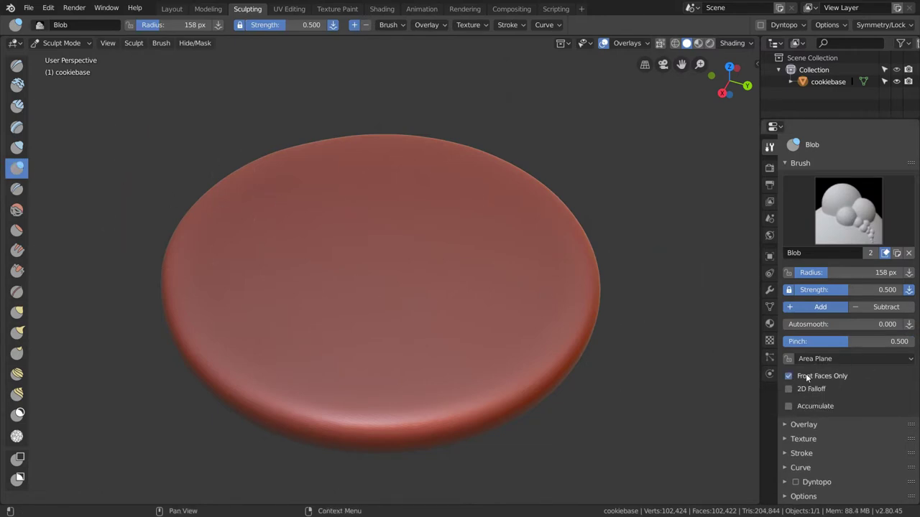
Try out Blob brush strokes across the cookie base's top and undo them.
mouse_move(407, 313)
left_mouse_down()
mouse_move(414, 264)
mouse_move(368, 281)
left_mouse_up()
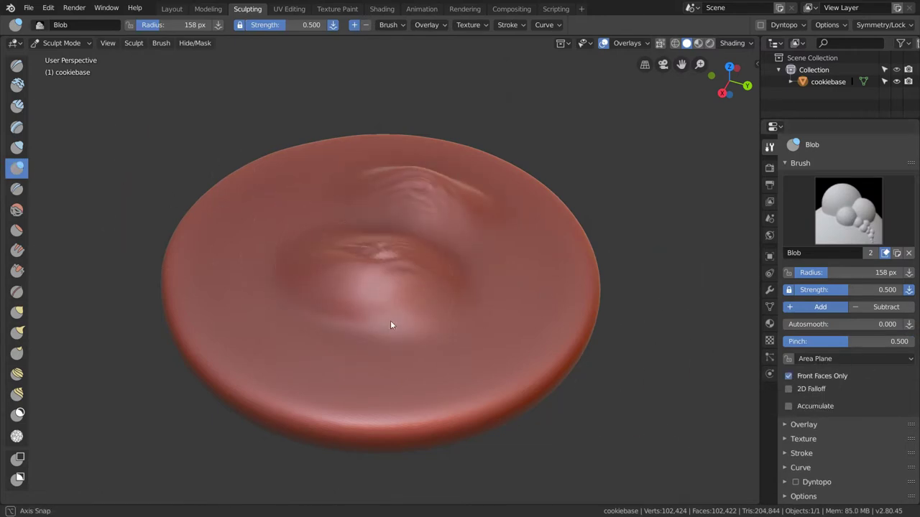
mouse_move(390, 320)
middle_mouse_down()
mouse_move(381, 234)
mouse_move(408, 365)
middle_mouse_up()
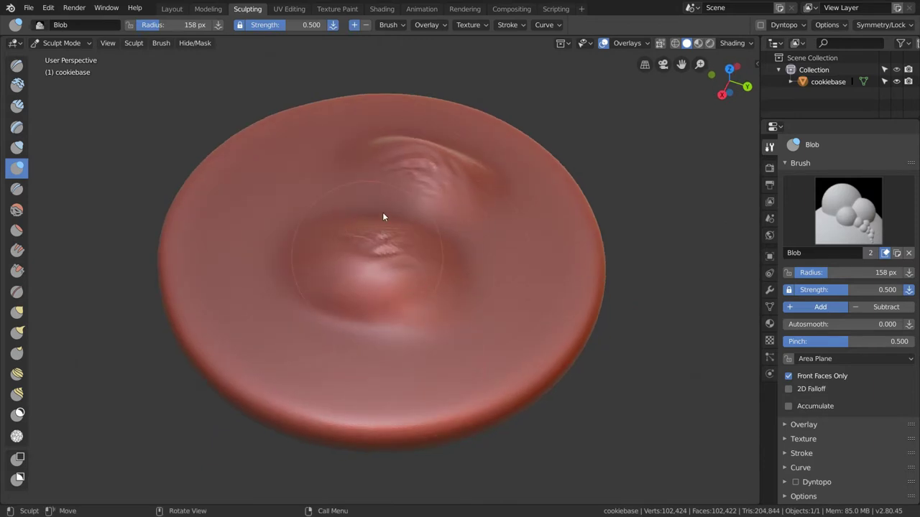
key("ctrl+z")
key("ctrl+z")
key("ctrl+z")
key("ctrl+z")
key("ctrl+z")
key("ctrl+z")
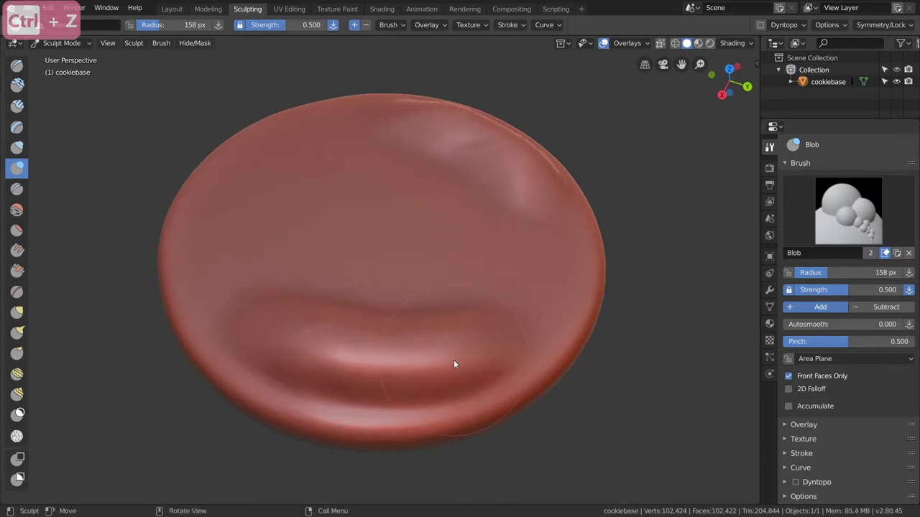
key("ctrl+z")
Turn off X-axis mirror symmetry for sculpting and collapse the symmetry settings.
scroll(862, 460, "down", 2)
left_click(815, 483)
scroll(841, 460, "down", 4)
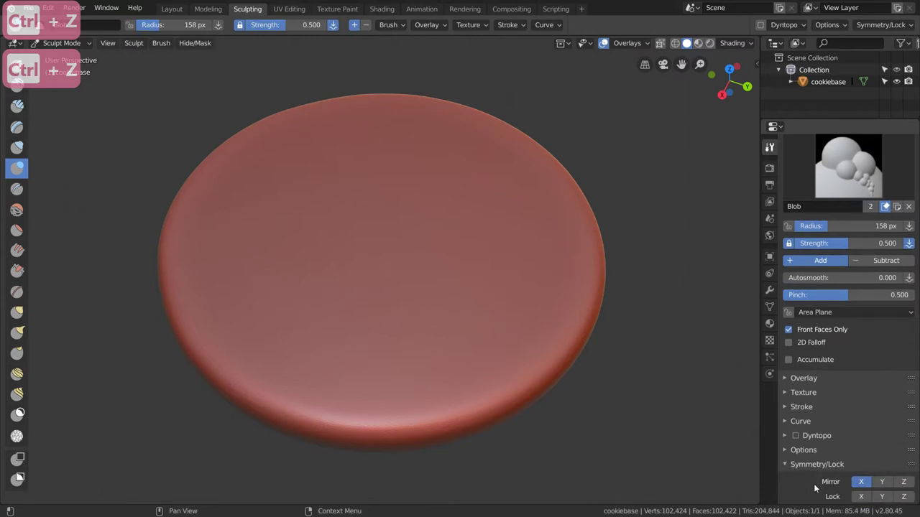
left_click(801, 368)
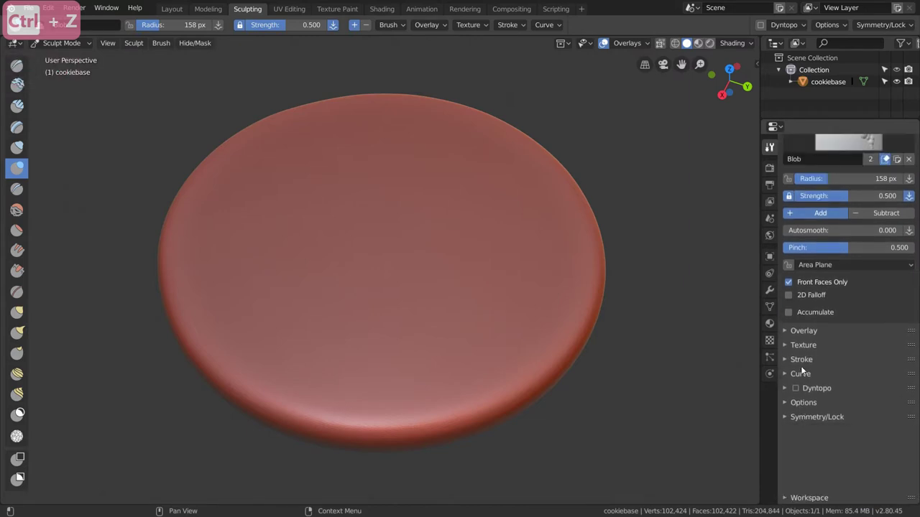
Build up an uneven raised edge along part of the cookie base's rim with the Blob brush at 158 px radius.
mouse_move(424, 336)
middle_mouse_down()
mouse_move(410, 310)
mouse_move(420, 312)
middle_mouse_up()
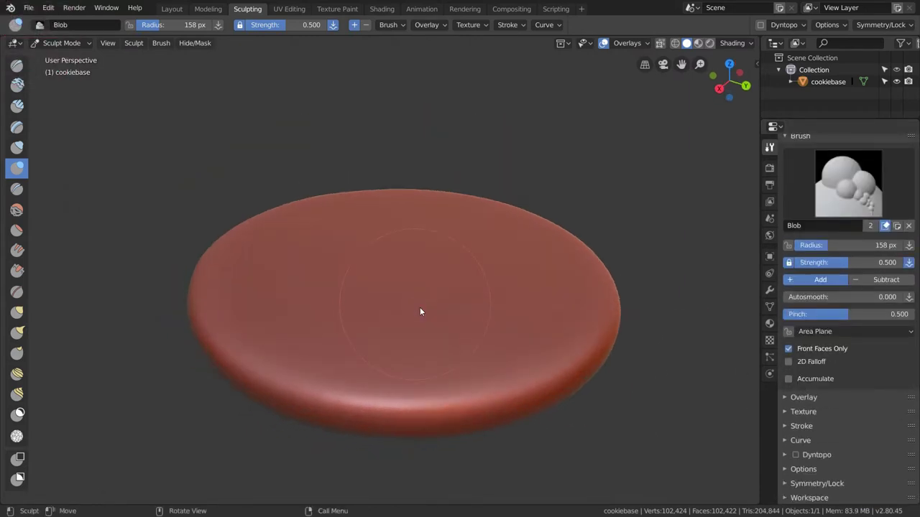
mouse_move(456, 418)
left_mouse_down()
mouse_move(370, 409)
mouse_move(249, 376)
mouse_move(461, 411)
left_mouse_up()
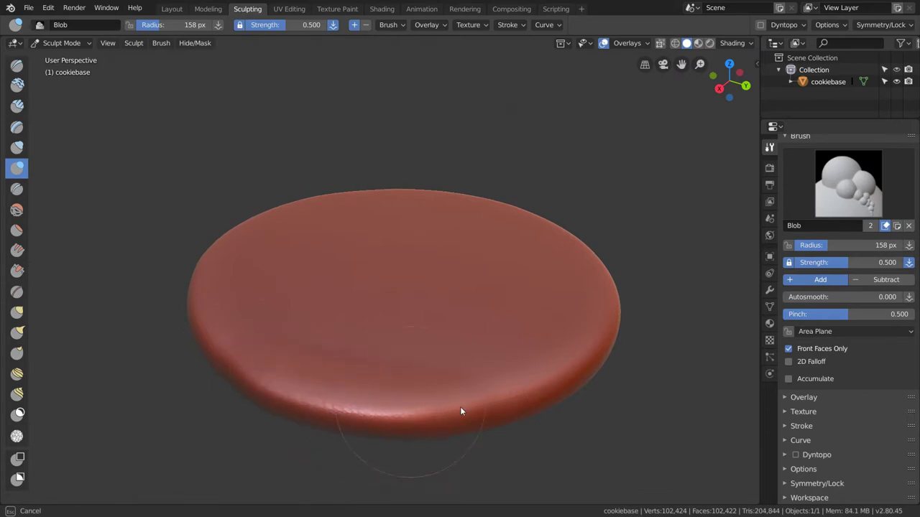
middle_click_drag(500, 388, 242, 375)
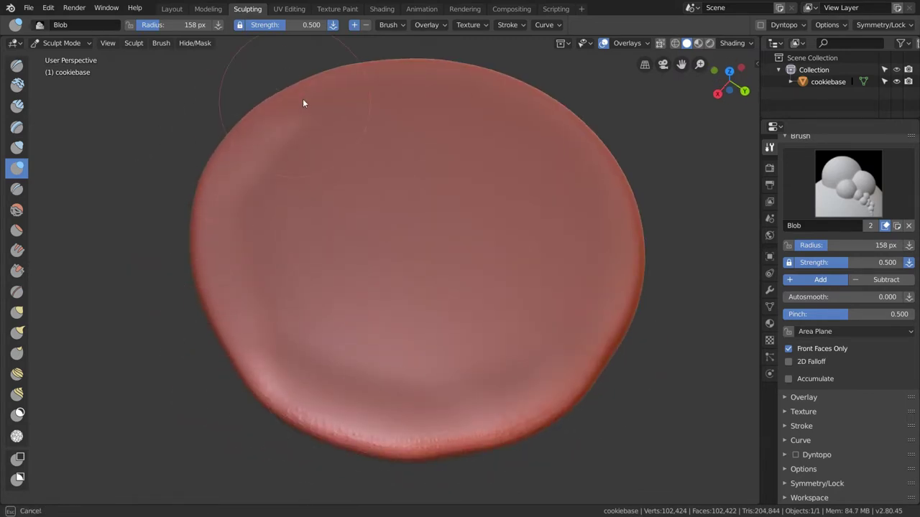
Set the Blob brush to 180 px radius and 0.665 strength and sculpt irregular bulges around the cookie base's rim.
key("f")
left_click(337, 198)
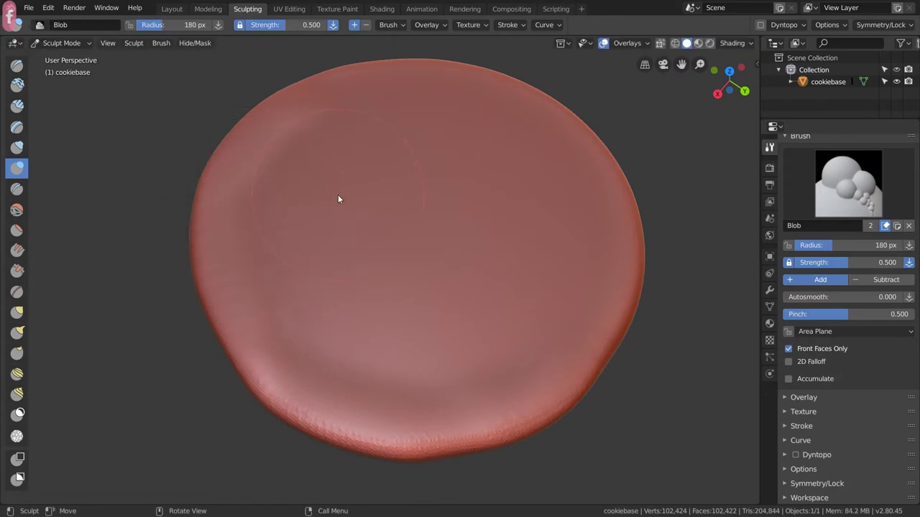
key("shift+f")
left_click(321, 191)
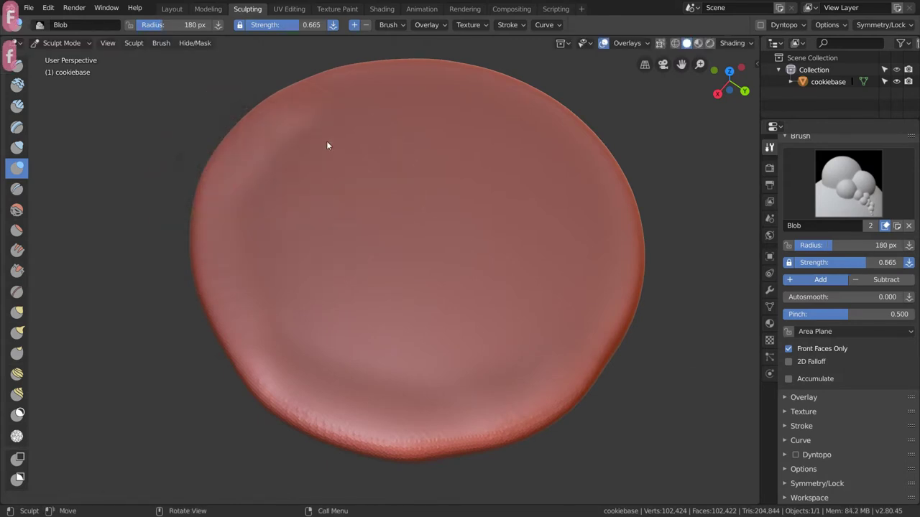
mouse_move(327, 145)
left_mouse_down()
mouse_move(310, 103)
mouse_move(405, 86)
mouse_move(550, 134)
mouse_move(624, 295)
mouse_move(563, 381)
mouse_move(417, 425)
mouse_move(255, 357)
mouse_move(230, 228)
mouse_move(245, 151)
left_mouse_up()
scroll(245, 153, "down", 2)
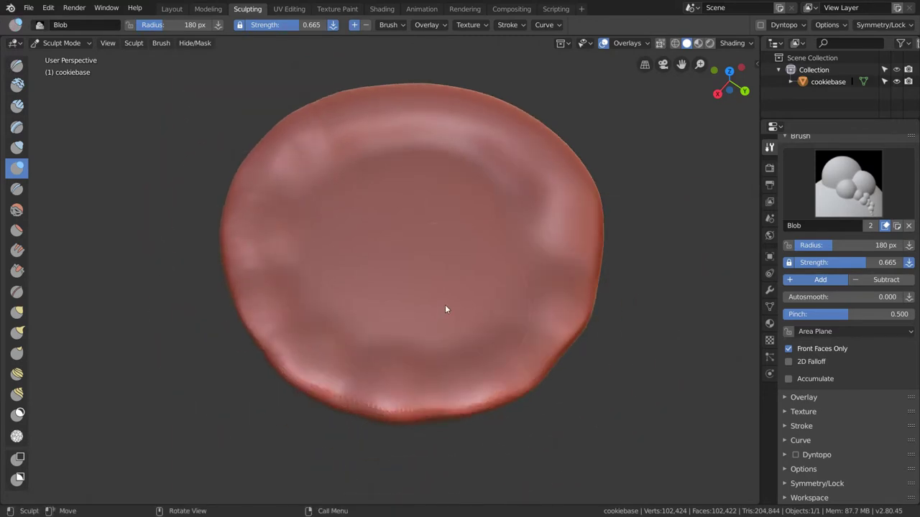
Smooth the bulges around the cookie base's rim with the Smooth brush at 180 px radius and 0.500 strength.
middle_click_drag(445, 309, 261, 315)
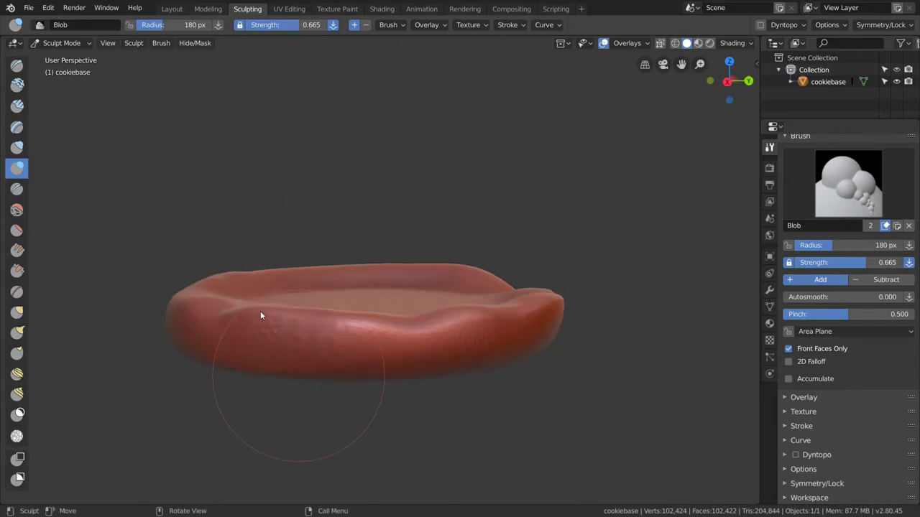
middle_click_drag(370, 329, 367, 336)
key("s")
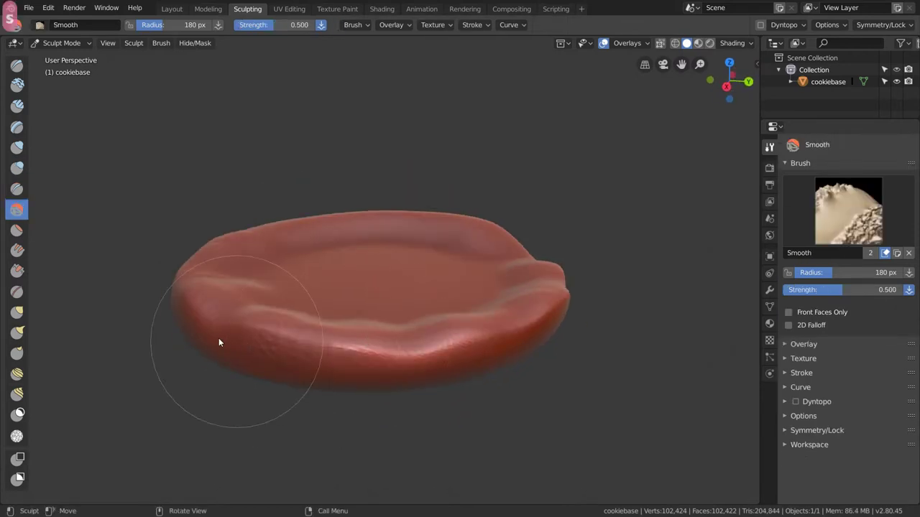
middle_click_drag(530, 324, 573, 275)
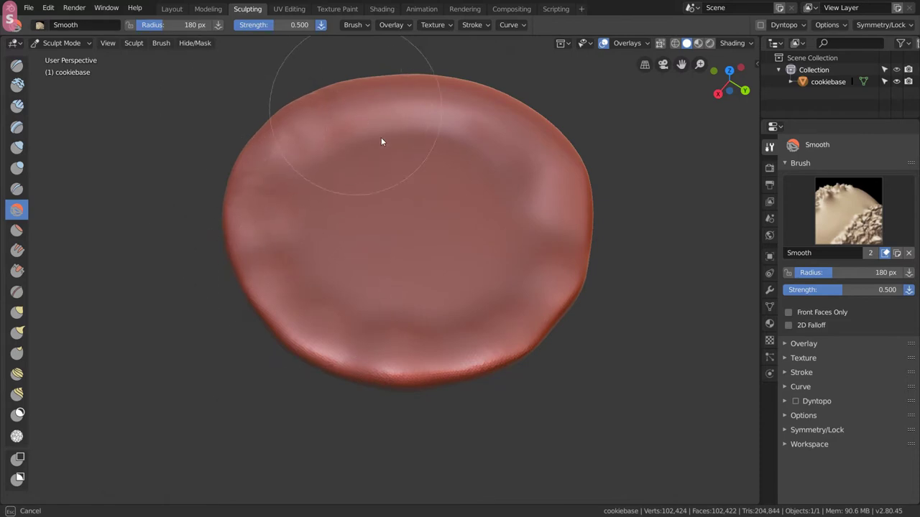
Set the Blob brush strength to 0.407 and sculpt uneven lumps across the cookie base's flat top.
left_click(17, 168)
left_click_drag(331, 251, 323, 232)
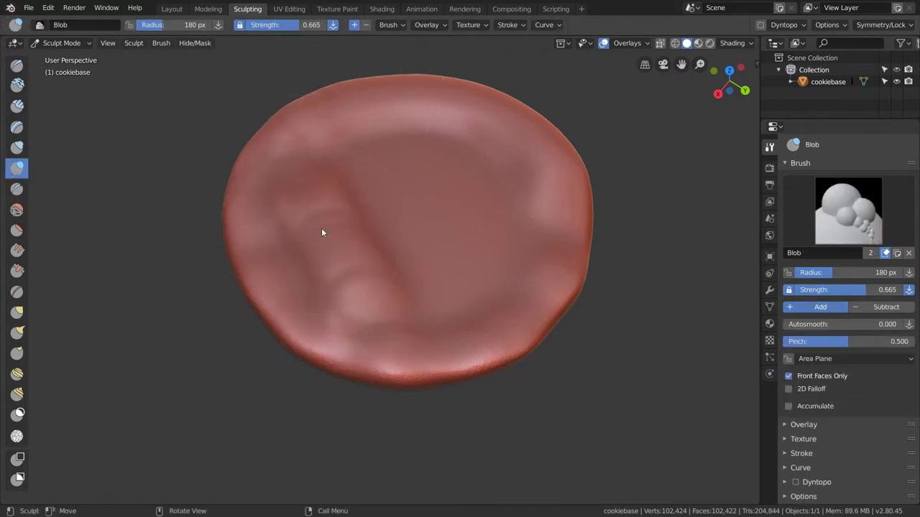
key("ctrl+z")
key("shift+f")
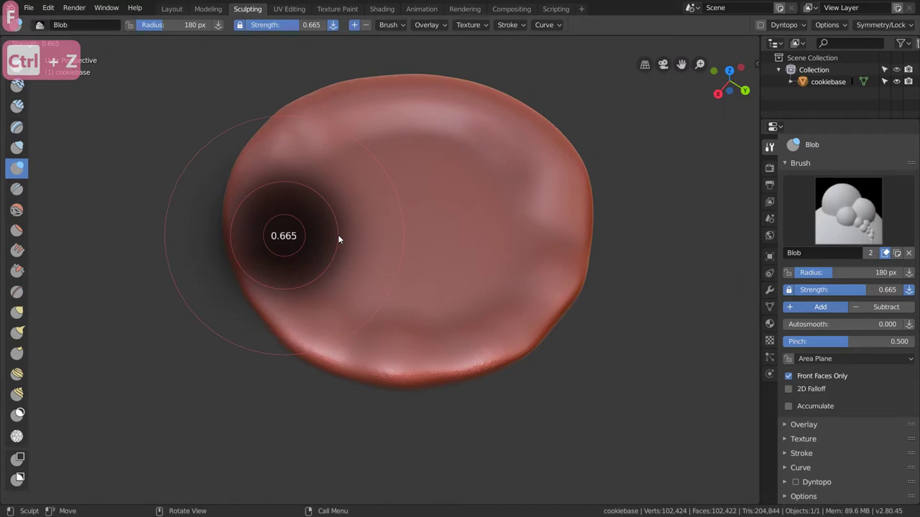
left_click(365, 238)
mouse_move(340, 283)
left_mouse_down()
mouse_move(310, 203)
mouse_move(418, 236)
mouse_move(320, 219)
mouse_move(463, 318)
left_mouse_up()
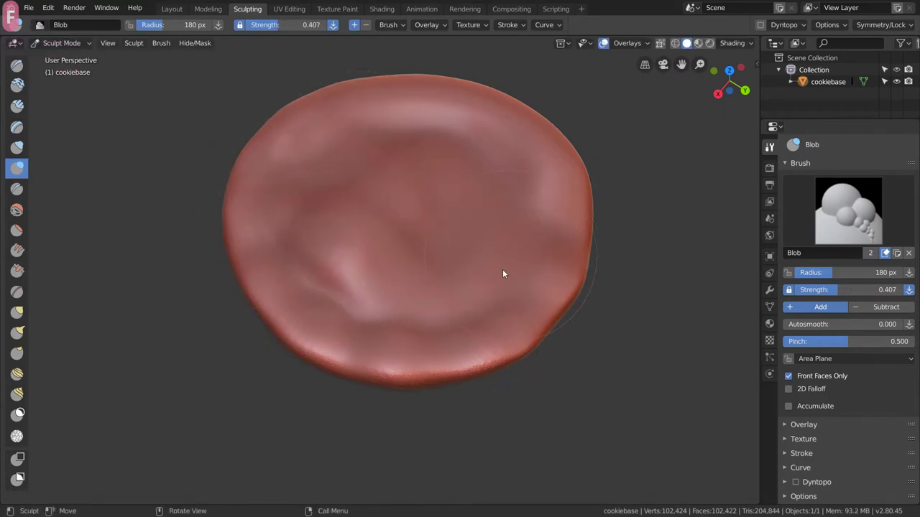
mouse_move(503, 273)
left_mouse_down()
mouse_move(427, 154)
mouse_move(329, 250)
mouse_move(365, 316)
mouse_move(449, 280)
mouse_move(437, 195)
mouse_move(342, 213)
left_mouse_up()
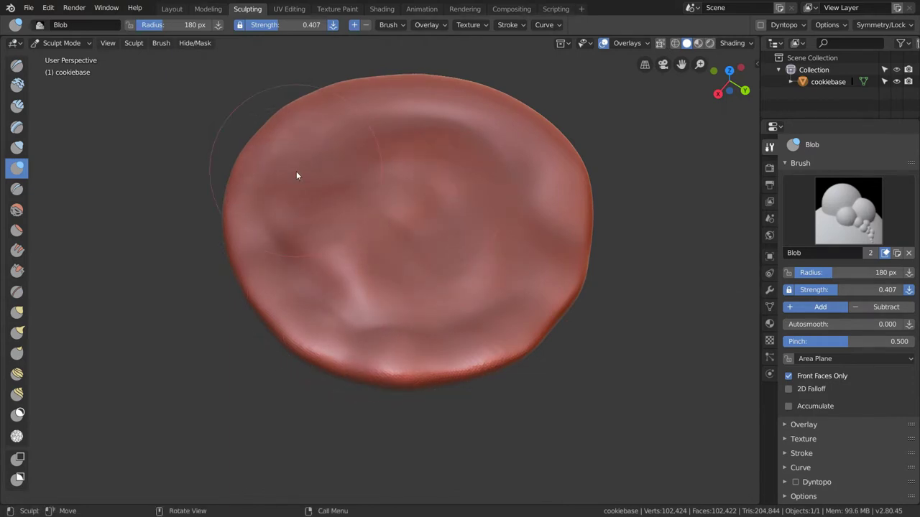
Soften the lumps on the cookie base's top with the Smooth brush at 180 px radius and 0.500 strength.
key("s")
left_click_drag(313, 242, 424, 290)
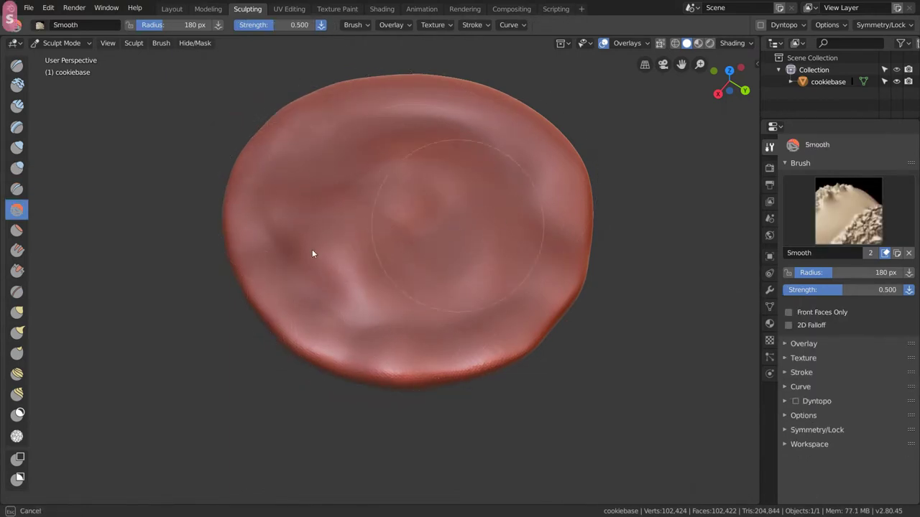
left_click_drag(312, 250, 432, 292)
middle_click_drag(431, 292, 424, 209)
mouse_move(412, 318)
left_mouse_down()
mouse_move(388, 339)
mouse_move(650, 328)
mouse_move(528, 303)
left_mouse_up()
mouse_move(527, 304)
middle_mouse_down()
mouse_move(599, 300)
mouse_move(538, 324)
mouse_move(513, 378)
middle_mouse_up()
From the top view, pull the cookie base's negative X side slightly outward with the Grab brush at 349 px radius.
left_click(730, 68)
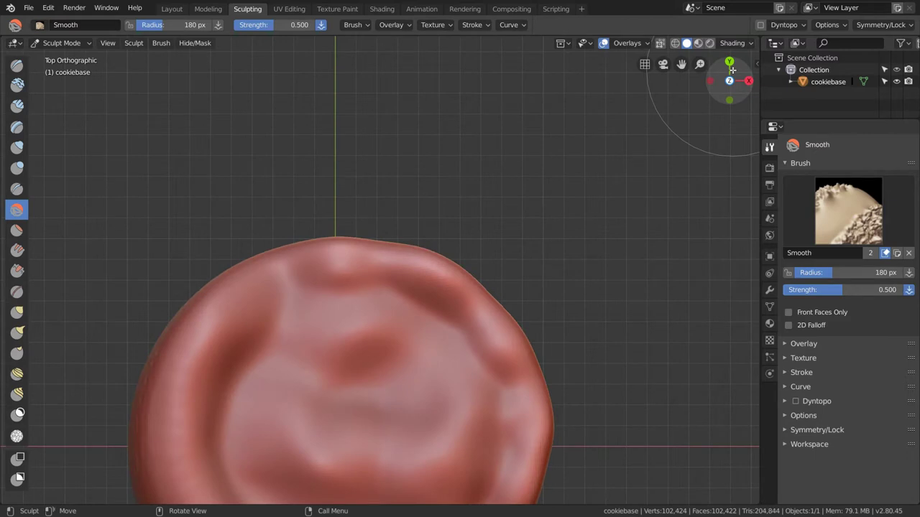
scroll(355, 308, "down", 8)
scroll(370, 327, "up", 2)
scroll(376, 338, "up", 2)
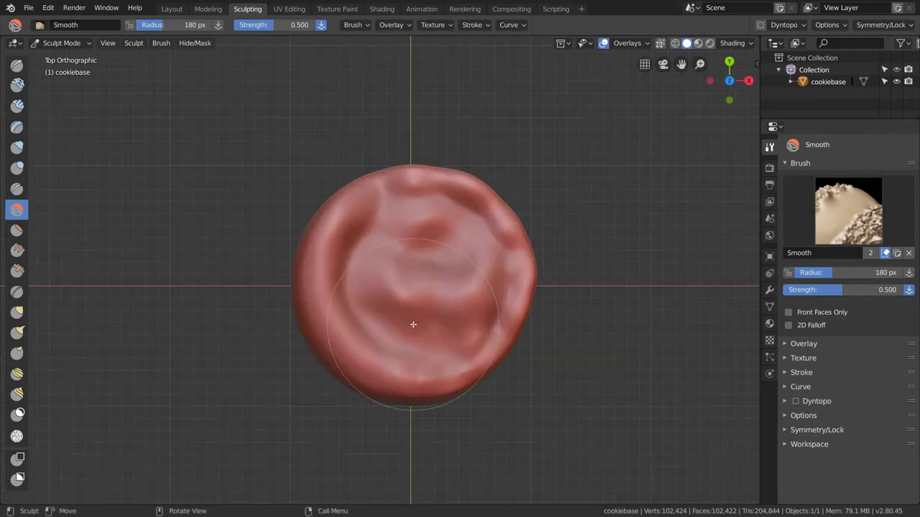
key("g")
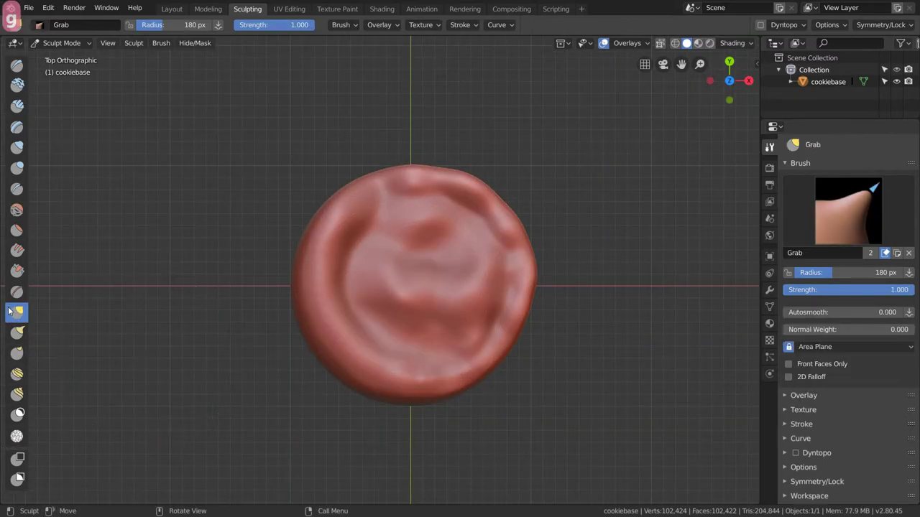
scroll(432, 298, "up", 2)
mouse_move(281, 299)
left_mouse_down()
mouse_move(269, 298)
mouse_move(293, 298)
left_mouse_up()
key("ctrl+z")
key("f")
left_click(376, 304)
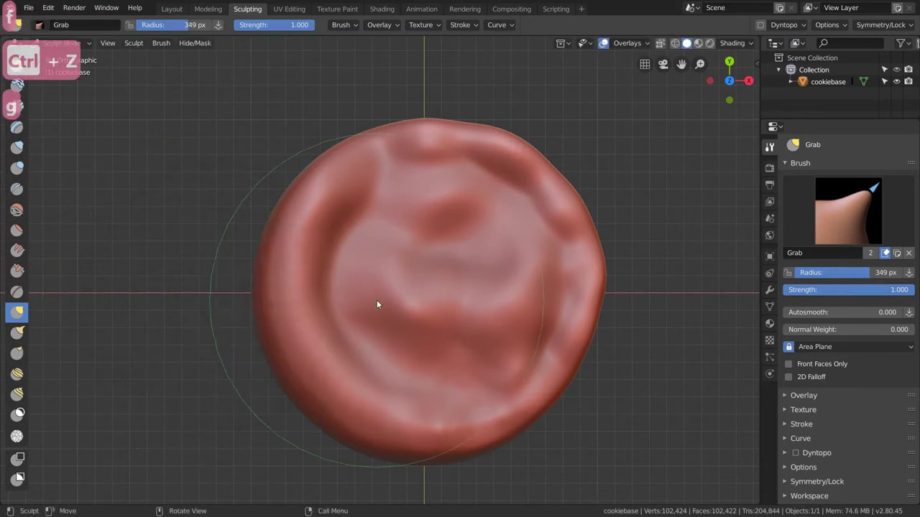
scroll(380, 301, "down", 3)
scroll(352, 244, "up", 1)
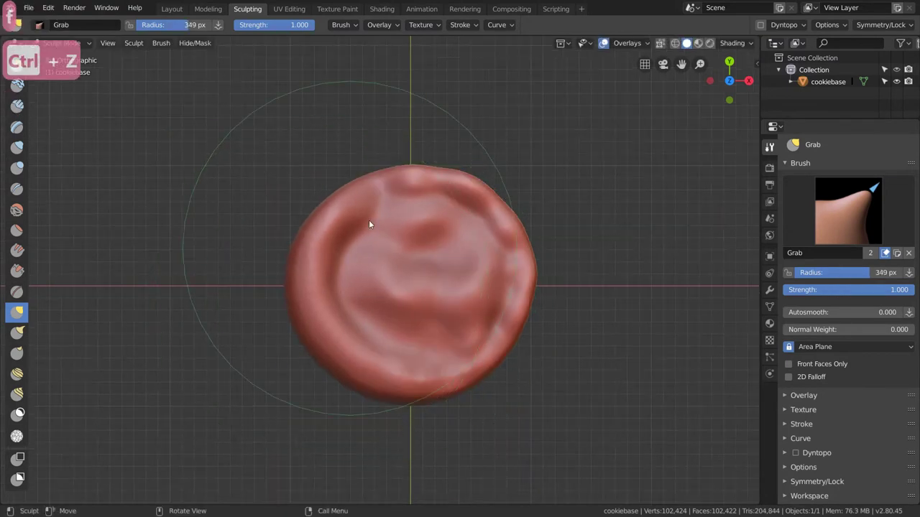
Set the Grab brush radius to 253 px and push and pull the cookie base's edge into an irregular outline.
key("f")
left_click(352, 190)
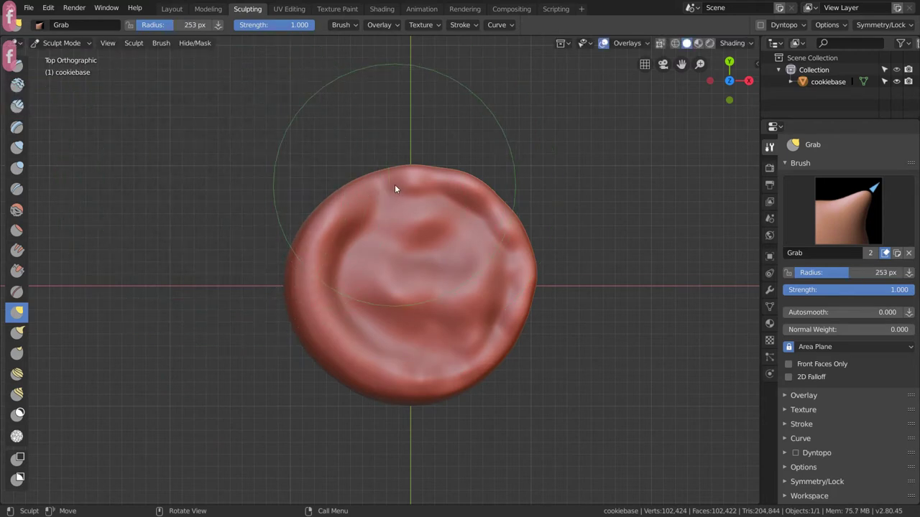
mouse_move(394, 188)
left_mouse_down()
mouse_move(403, 195)
mouse_move(395, 190)
left_mouse_up()
left_click_drag(532, 256, 539, 262)
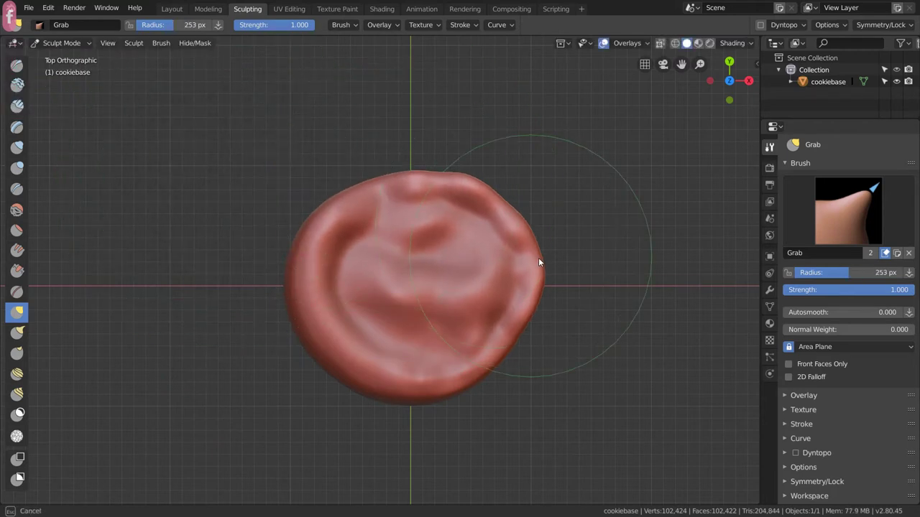
left_click_drag(487, 364, 480, 358)
left_click_drag(380, 380, 381, 365)
left_click_drag(310, 321, 302, 330)
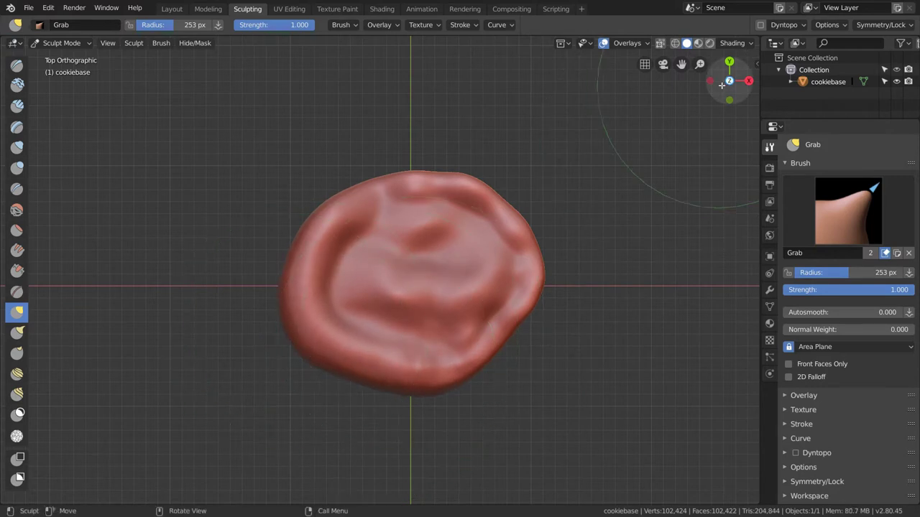
Smooth the cookie base's front side with the Smooth brush at 253 px radius and 0.500 strength.
mouse_move(396, 271)
middle_mouse_down()
mouse_move(441, 205)
mouse_move(403, 186)
mouse_move(384, 202)
middle_mouse_up()
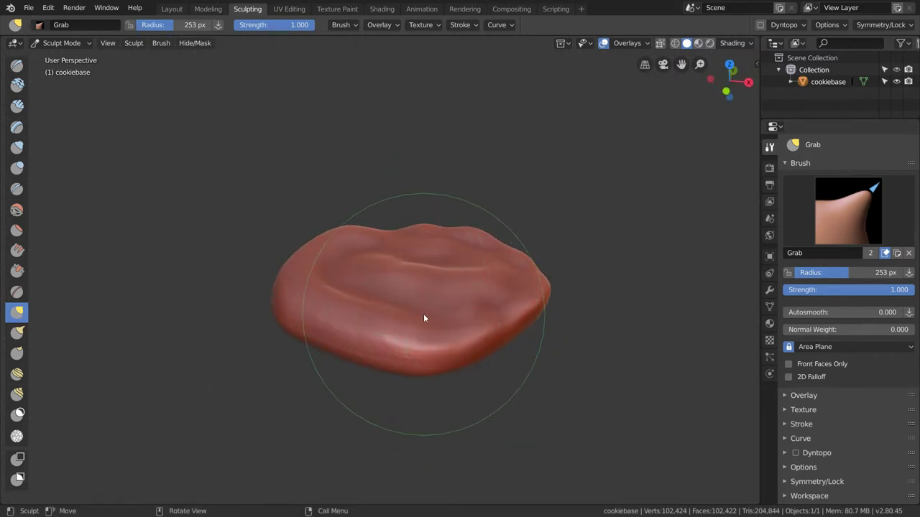
key("s")
mouse_move(390, 358)
left_mouse_down()
mouse_move(383, 368)
mouse_move(192, 311)
left_mouse_up()
scroll(352, 323, "up", 3)
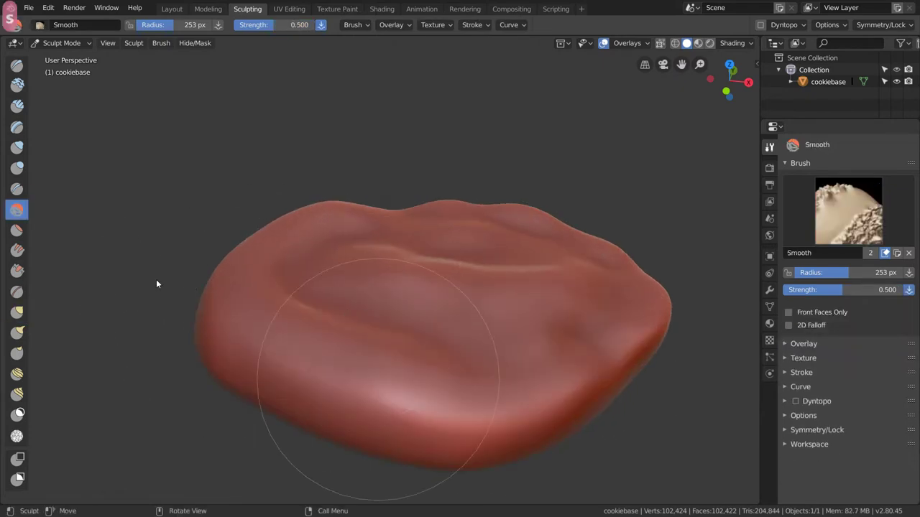
Switch the Blob brush to Subtract and try a stroke on the cookie base's top, undoing the stroke.
left_click(16, 167)
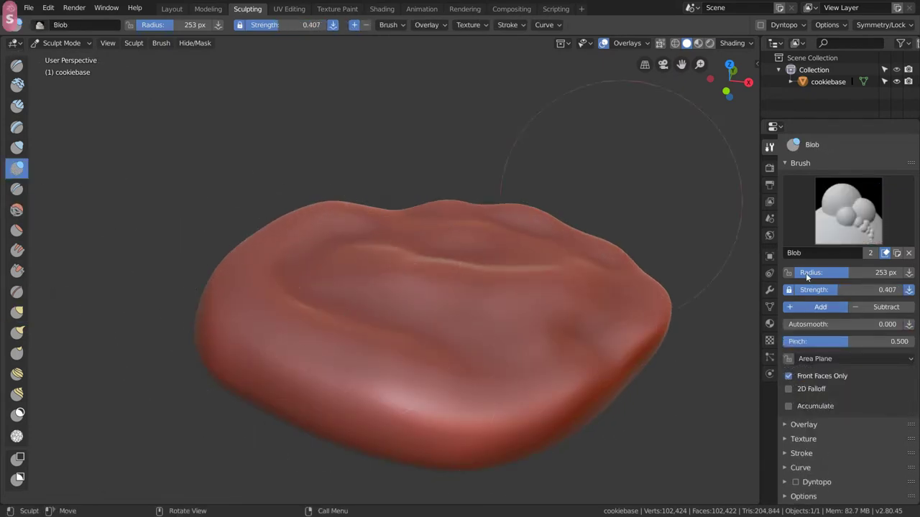
left_click(875, 309)
middle_click_drag(414, 292, 427, 335)
mouse_move(427, 335)
left_mouse_down()
mouse_move(438, 308)
mouse_move(403, 343)
left_mouse_up()
key("ctrl+z")
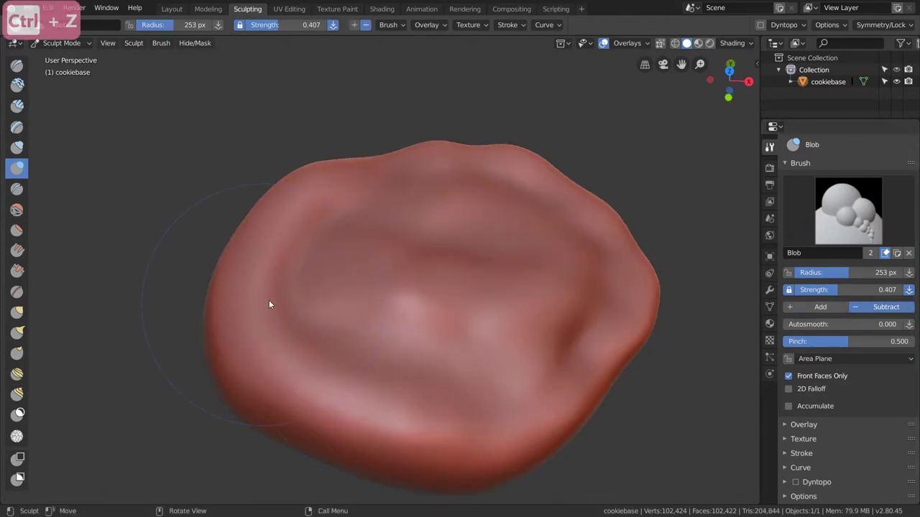
Try carving along the cookie base's front rim with the subtracting Blob brush at 215 px radius and undo it.
middle_click_drag(269, 304, 386, 326)
middle_click_drag(469, 336, 393, 284)
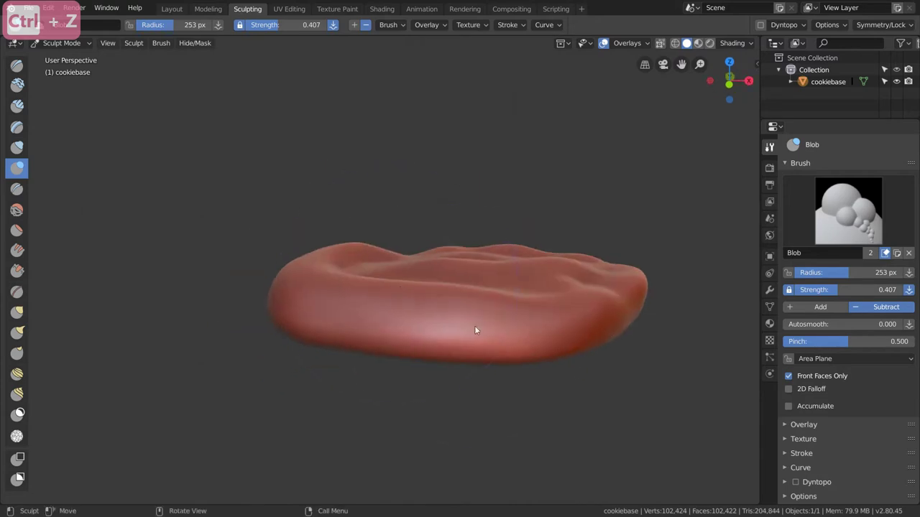
middle_click_drag(372, 314, 401, 350)
key("f")
left_click(424, 317)
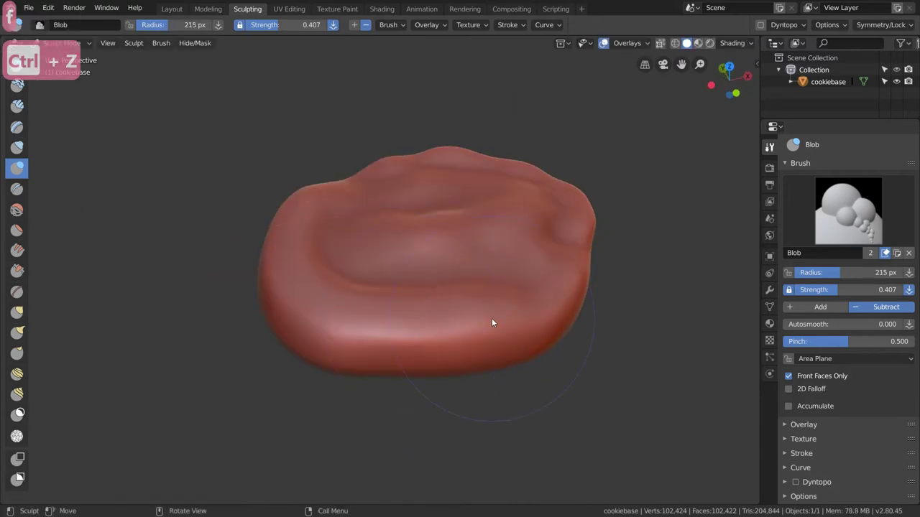
mouse_move(491, 319)
left_mouse_down()
mouse_move(395, 329)
mouse_move(431, 323)
mouse_move(346, 319)
mouse_move(337, 278)
left_mouse_up()
key("ctrl+z")
Set the subtracting Blob brush to 112 px radius and carve shallow dents into the cookie base's front rim.
key("f")
left_click(406, 323)
mouse_move(338, 277)
middle_mouse_down()
mouse_move(372, 302)
mouse_move(407, 307)
middle_mouse_up()
left_click_drag(296, 284, 292, 284)
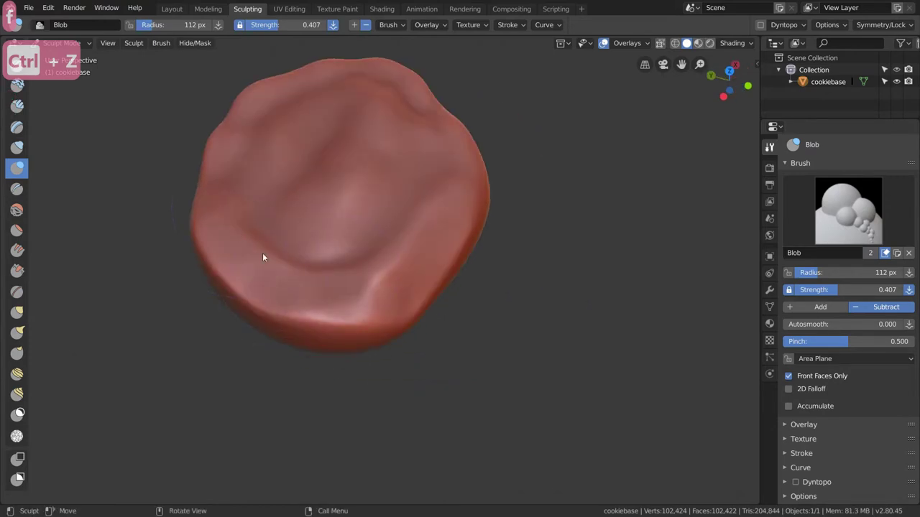
middle_click_drag(263, 257, 362, 261)
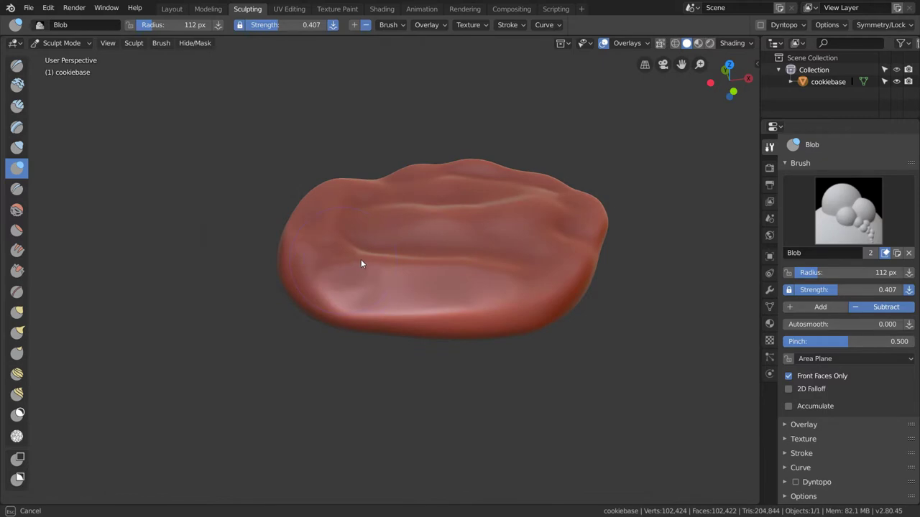
middle_click_drag(452, 271, 626, 159)
Smooth the carved dents along the cookie base's rim with the Smooth brush at 112 px radius and 0.500 strength.
key("s")
middle_click_drag(540, 221, 461, 230, "shift")
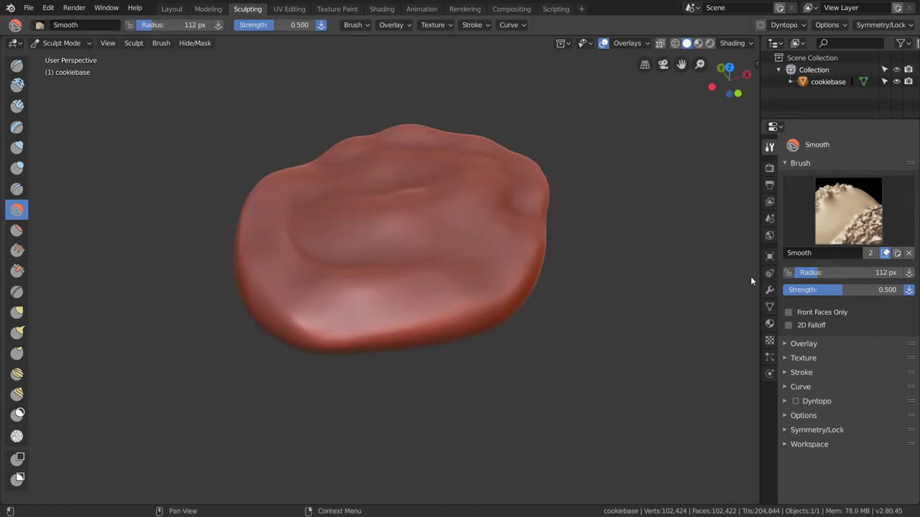
left_click(9, 167)
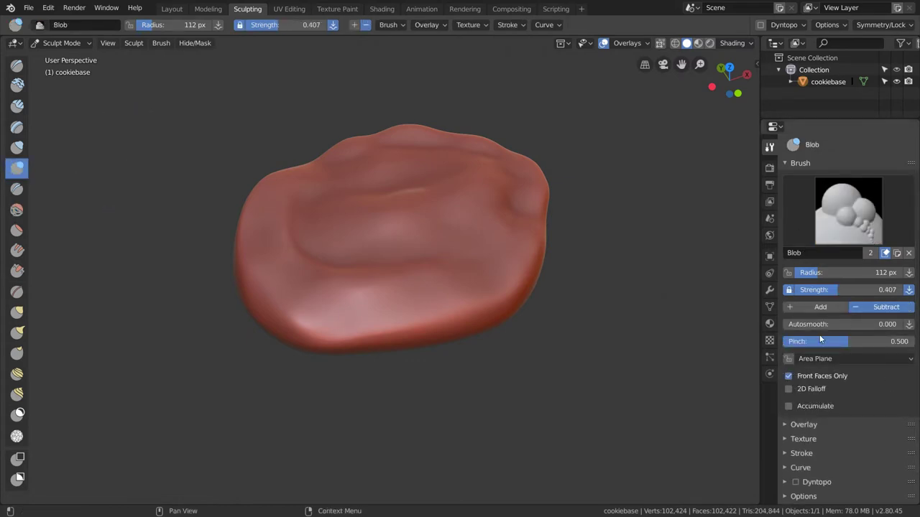
left_click(16, 209)
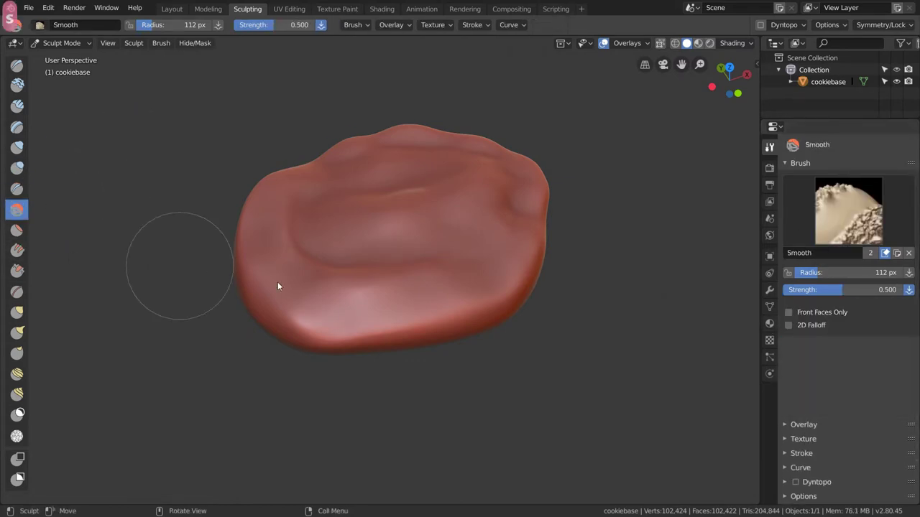
middle_click_drag(394, 317, 452, 283)
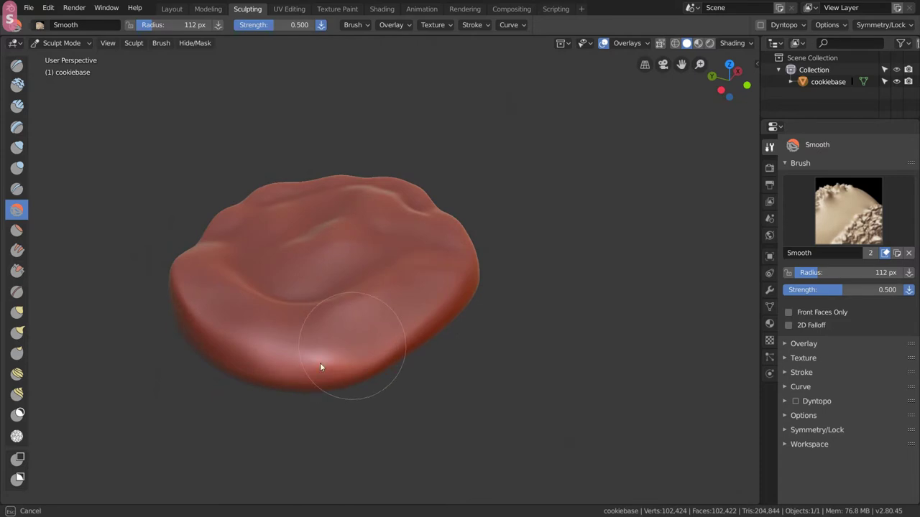
middle_click_drag(261, 306, 382, 314)
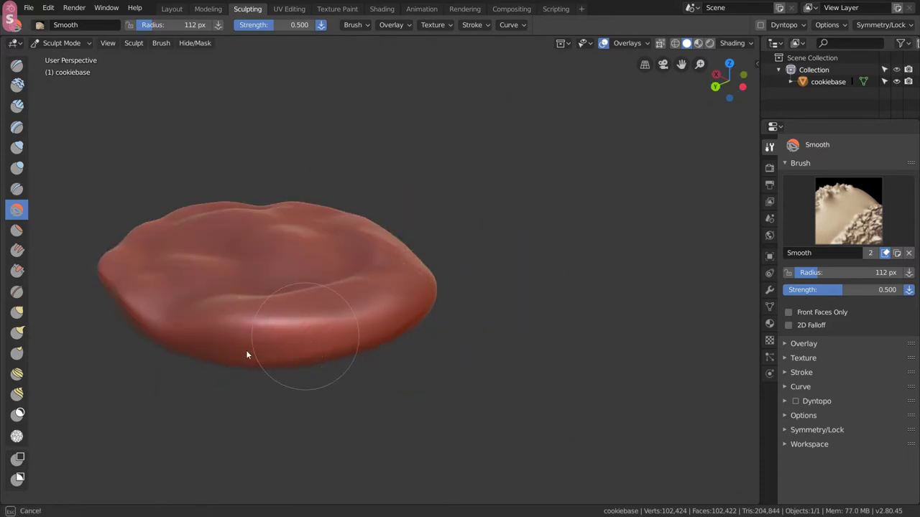
Carve another dent into the cookie base's negative Y-facing or adjoining rim with the Blob brush in Subtract mode at 0.407 strength.
left_click(17, 167)
middle_click_drag(323, 308, 342, 324)
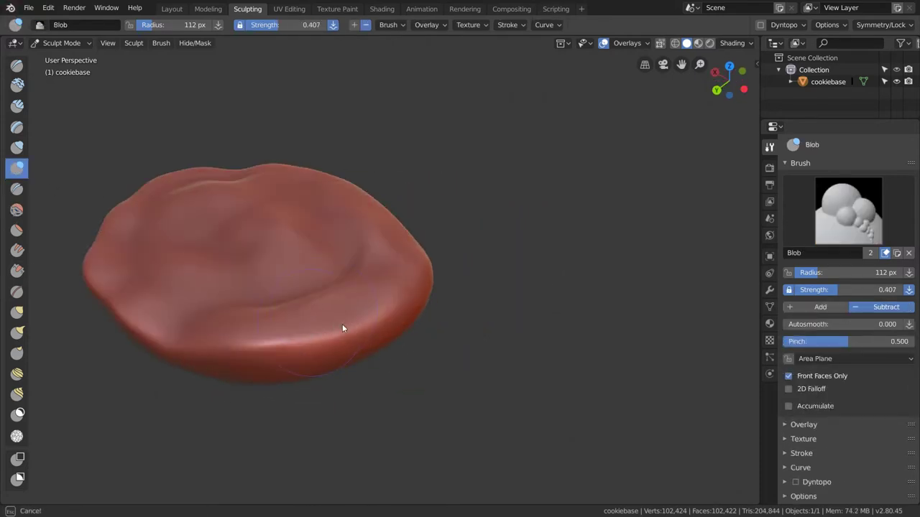
mouse_move(295, 333)
left_mouse_down()
mouse_move(257, 328)
mouse_move(313, 311)
left_mouse_up()
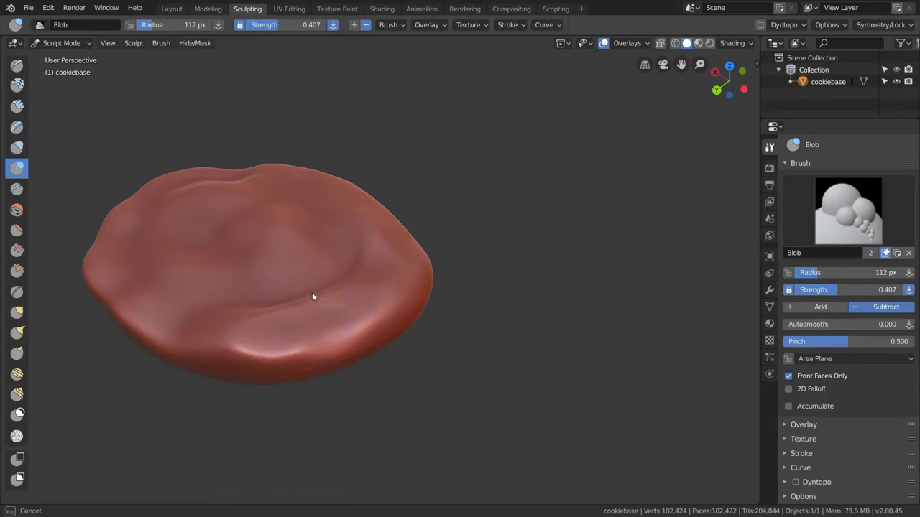
Blend the newly carved rim dent into the surrounding surface with the Smooth brush at 112 px radius.
key("shift+s")
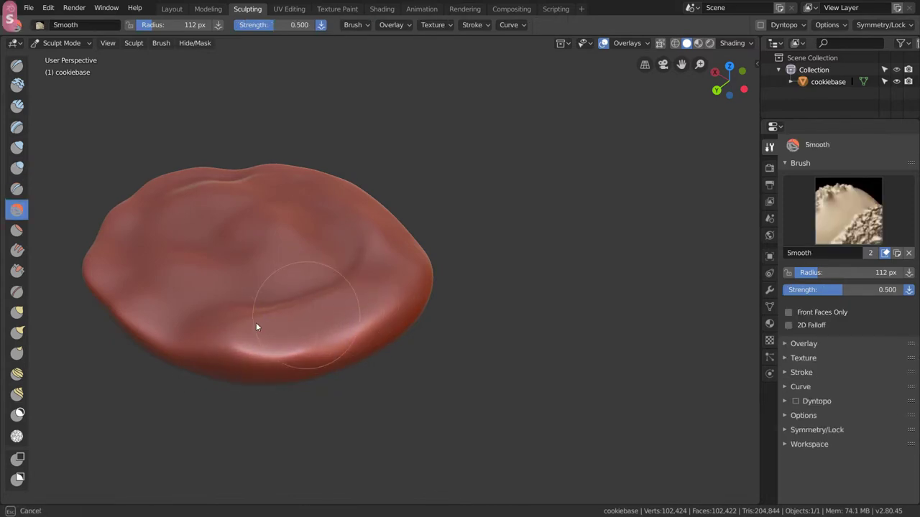
left_click_drag(256, 322, 248, 291)
middle_click_drag(248, 292, 356, 332)
left_click_drag(466, 302, 466, 250)
mouse_move(466, 250)
middle_mouse_down()
mouse_move(311, 312)
mouse_move(201, 310)
mouse_move(244, 263)
mouse_move(295, 237)
mouse_move(373, 237)
mouse_move(390, 260)
mouse_move(390, 297)
middle_mouse_up()
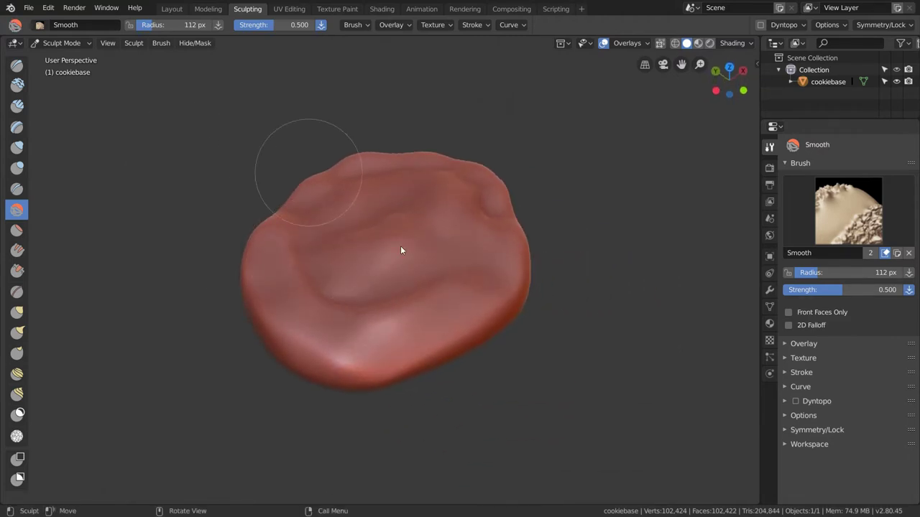
Reshape the cookie base's outline from the top view with the Grab brush at 178 px radius and smooth the front rim.
key("g")
left_click_drag(458, 334, 503, 377)
key("ctrl+z")
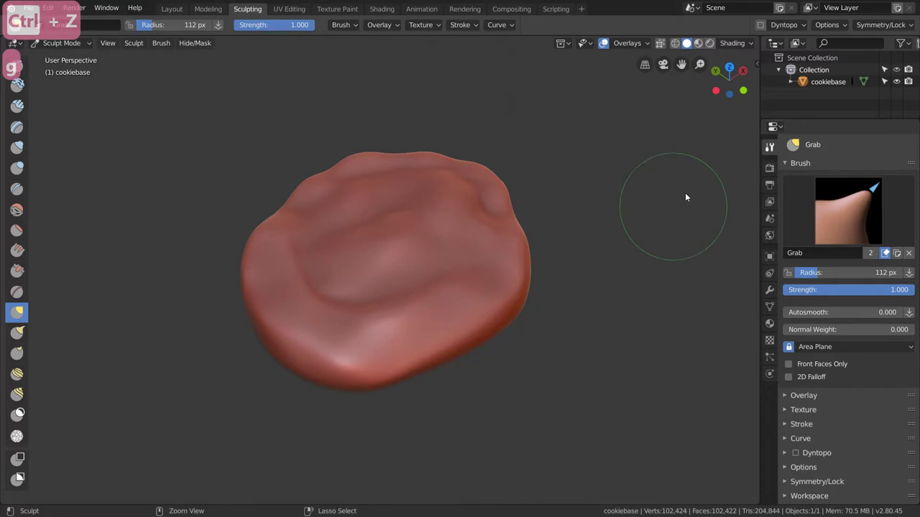
left_click(729, 68)
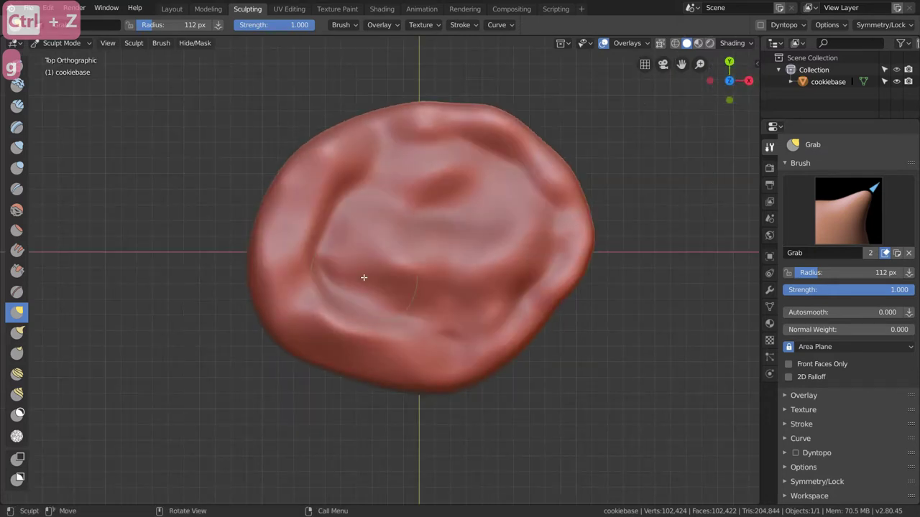
key("f")
left_click(276, 216)
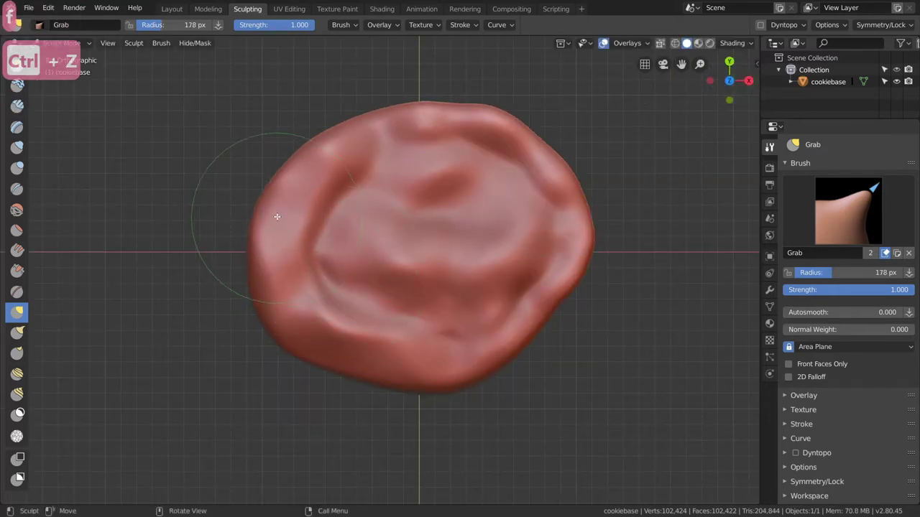
left_click_drag(334, 146, 349, 160)
left_click_drag(360, 363, 352, 370)
mouse_move(534, 212)
middle_mouse_down()
mouse_move(466, 209)
mouse_move(481, 176)
mouse_move(436, 218)
middle_mouse_up()
left_click_drag(400, 341, 399, 345, "shift")
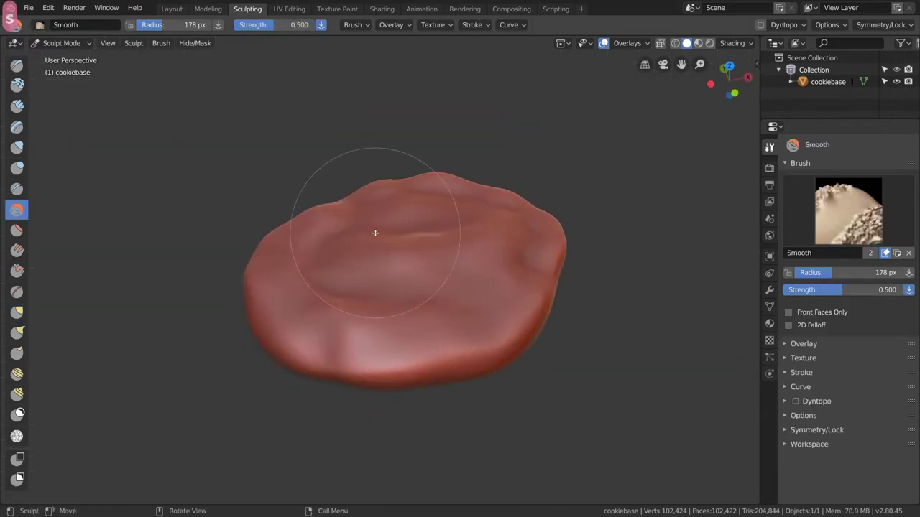
Examine the cookie base's mesh density in Edit Mode, close up and as a whole, and return to Sculpt Mode.
key("Tab")
scroll(434, 294, "up", 6)
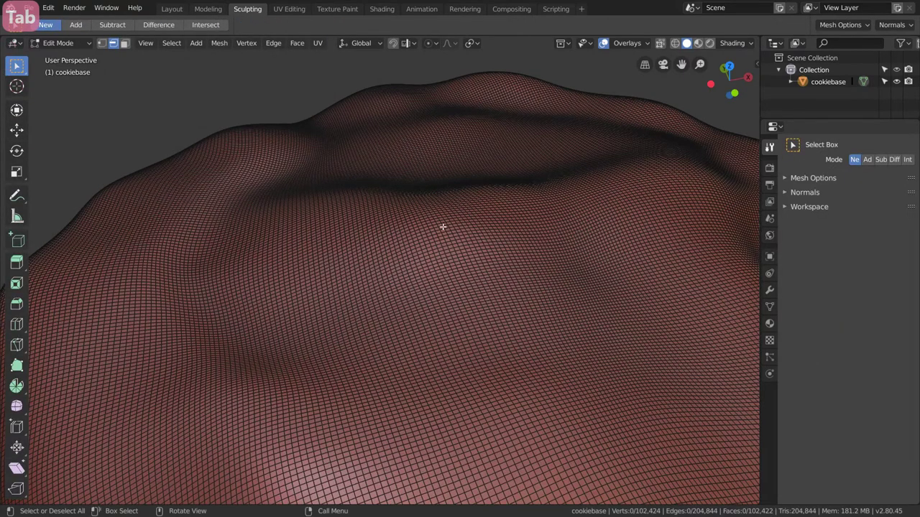
scroll(443, 227, "down", 6)
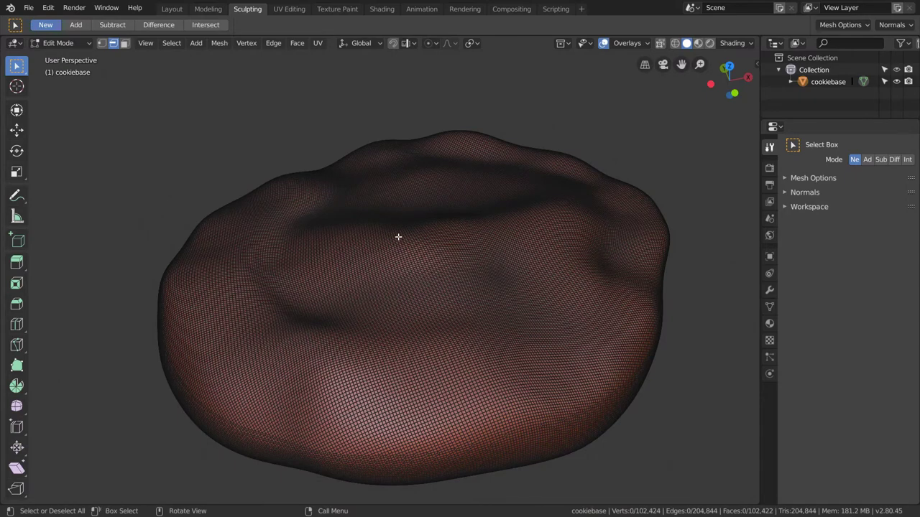
middle_click_drag(519, 287, 303, 294)
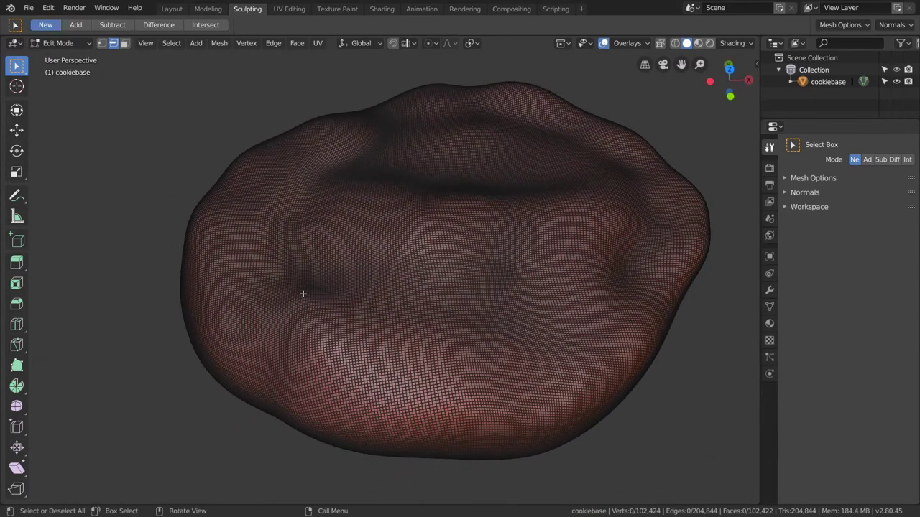
mouse_move(443, 186)
middle_mouse_down()
mouse_move(402, 246)
mouse_move(453, 247)
middle_mouse_up()
key("Tab")
middle_click_drag(354, 269, 391, 256)
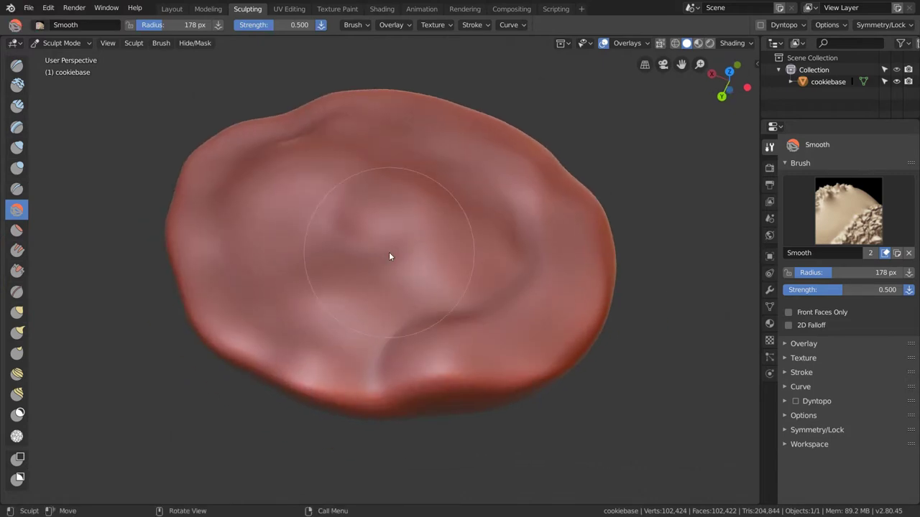
Add a new texture named cracks to the Draw brush.
left_click(18, 66)
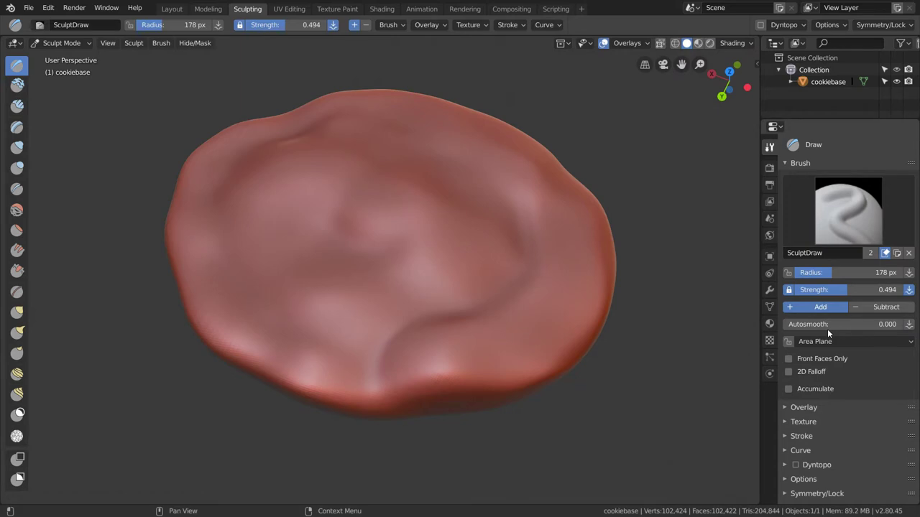
left_click(817, 423)
scroll(814, 398, "down", 5)
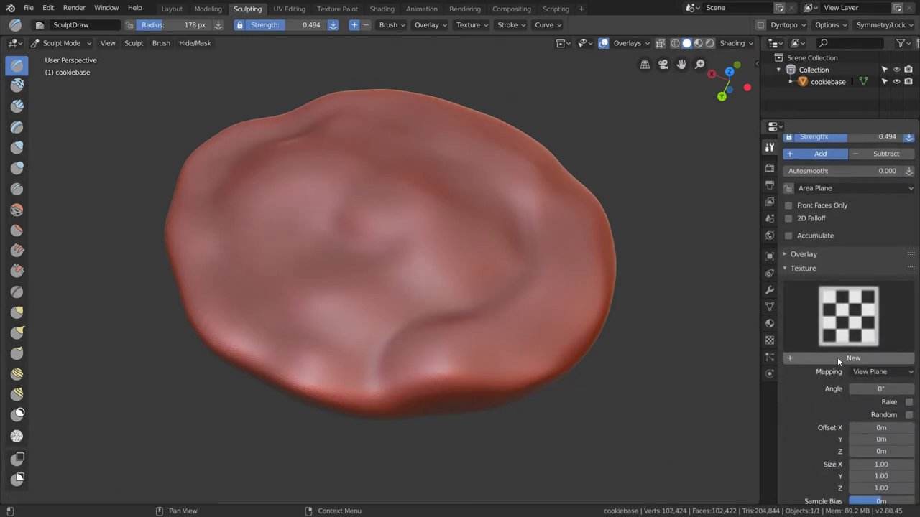
left_click(842, 356)
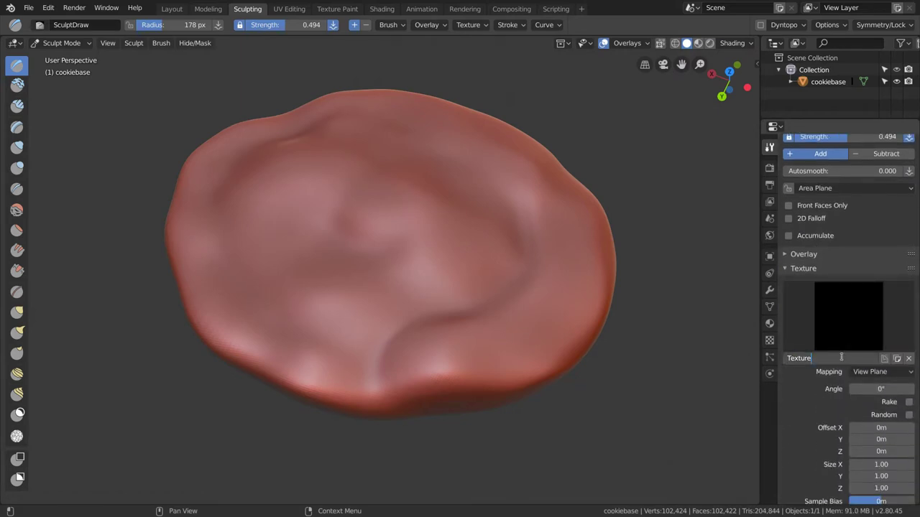
key("BackSpace")
key("BackSpace")
key("BackSpace")
key("BackSpace")
type("cr")
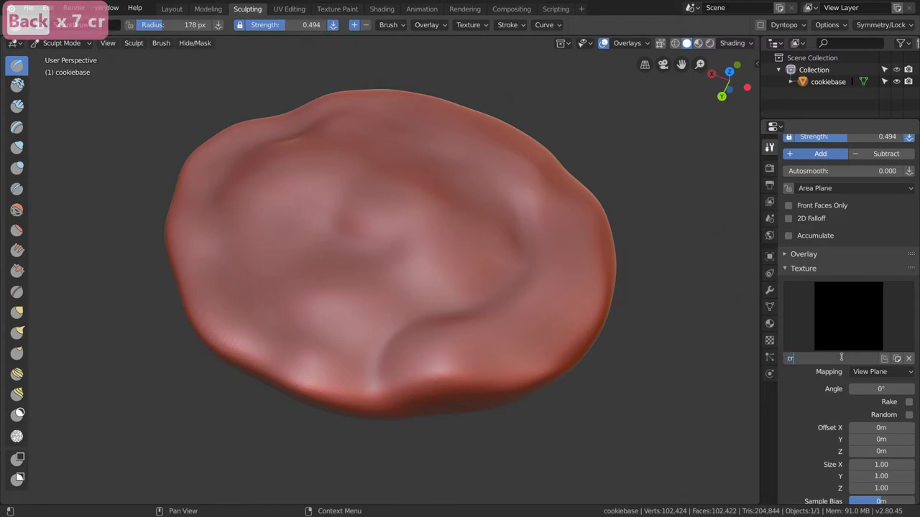
type("acks")
key("Return")
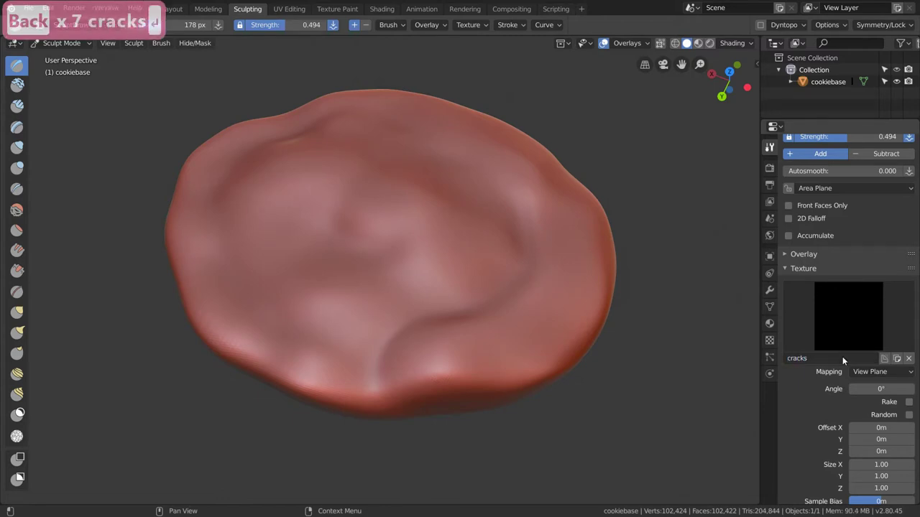
Load Alpha_Cracks.psd from the Desktop folder as the image of the cracks brush texture.
left_click(769, 342)
left_click(891, 325)
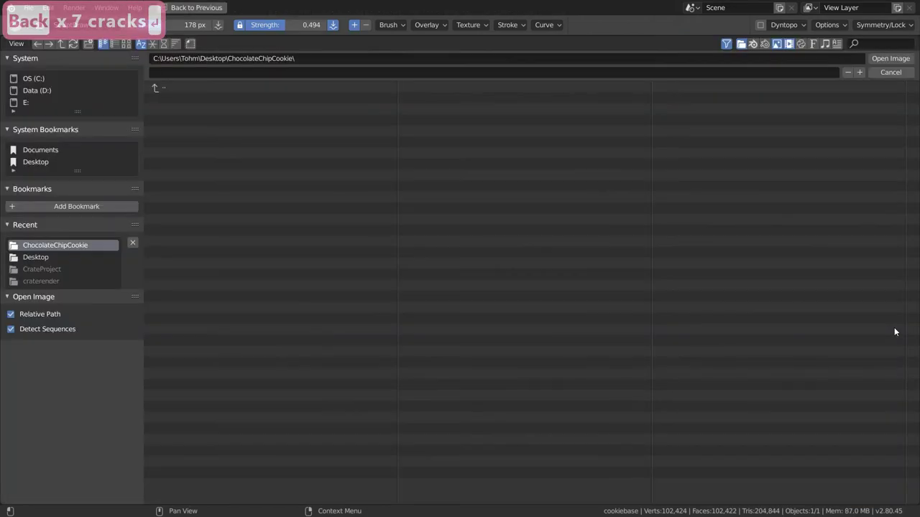
left_click(26, 258)
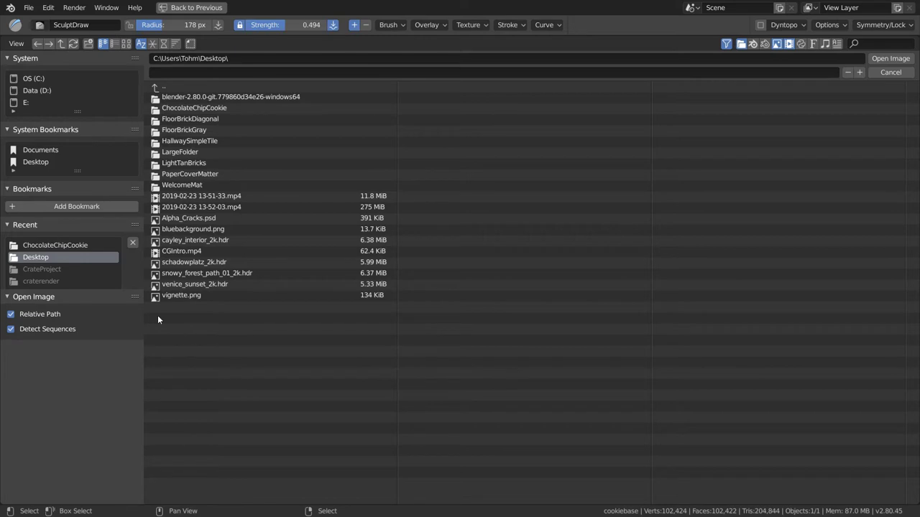
double_click(184, 219)
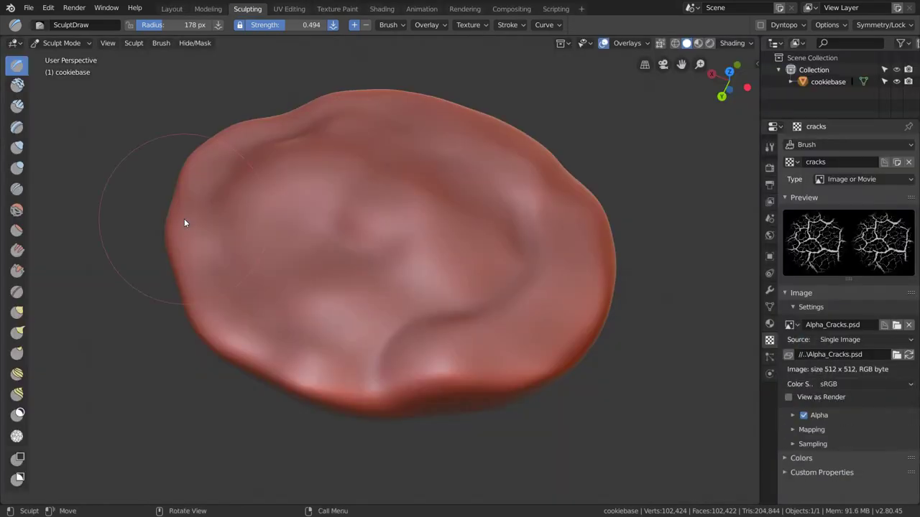
Try a crack-textured stroke across the cookie base's top with the Draw brush at 178 px radius and 0.494 strength.
middle_click_drag(357, 227, 356, 188)
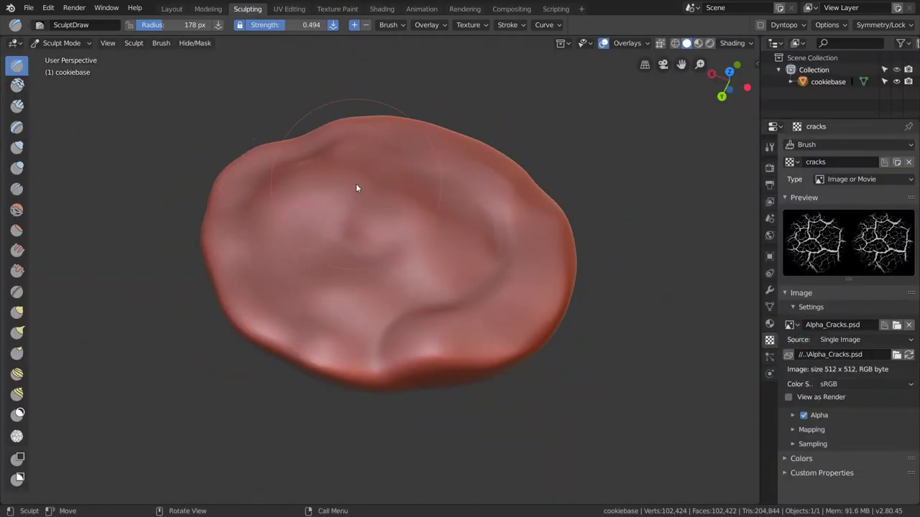
middle_click_drag(402, 220, 411, 246)
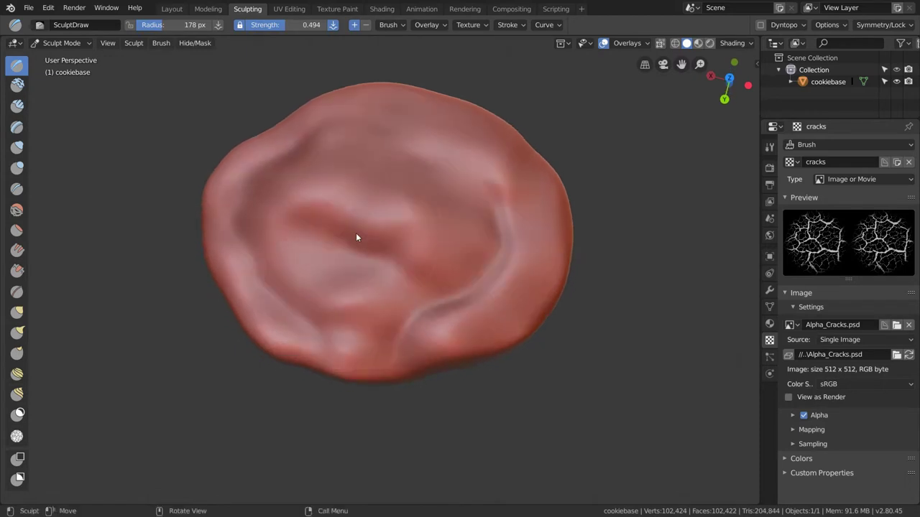
mouse_move(355, 237)
left_mouse_down()
mouse_move(434, 251)
mouse_move(324, 257)
mouse_move(455, 285)
left_mouse_up()
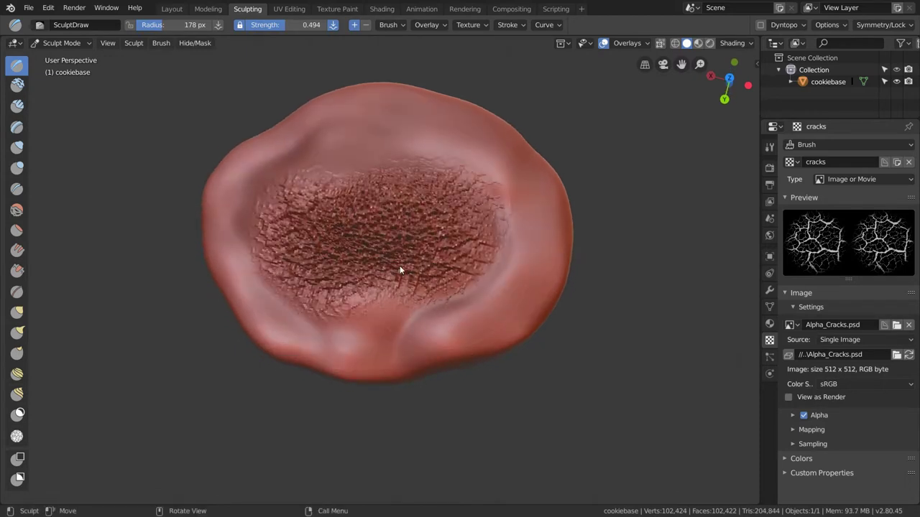
middle_click_drag(399, 269, 327, 311)
middle_click_drag(395, 288, 395, 273)
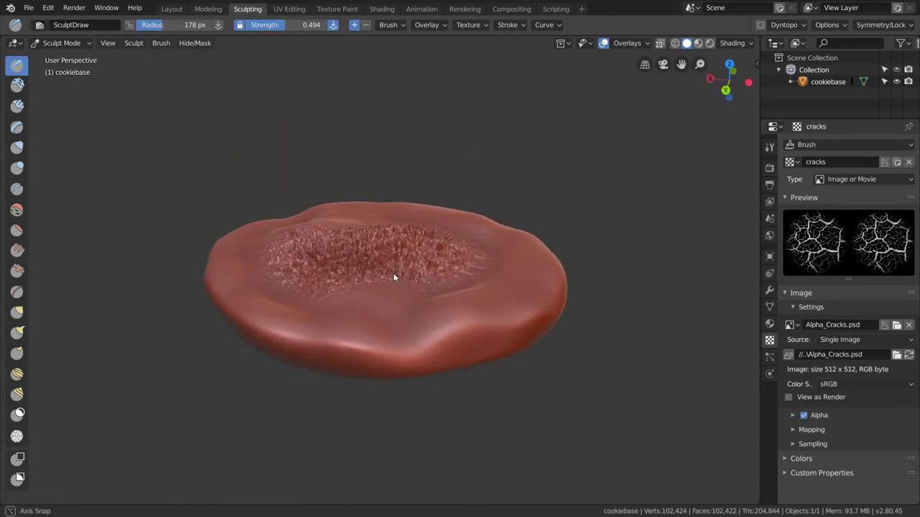
key("ctrl+z")
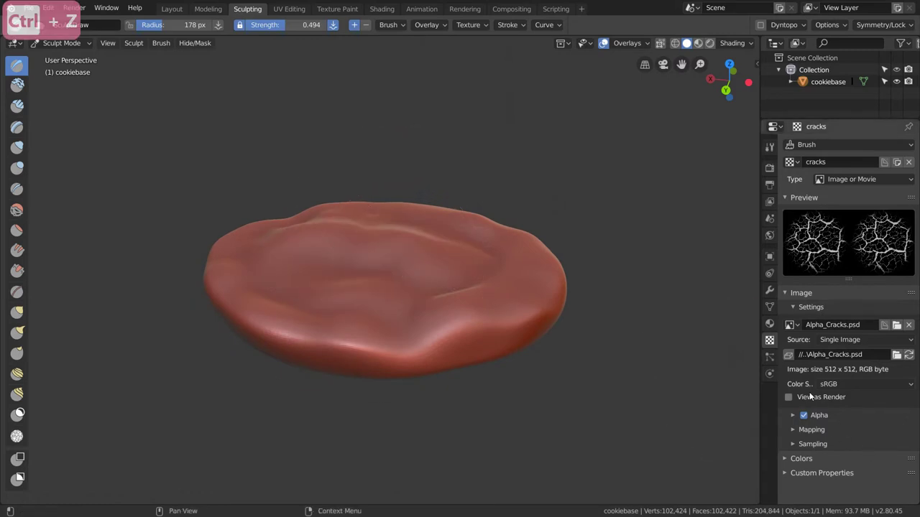
Set the Draw brush's stroke method to Anchored and try one crack stamp on the cookie base's top.
left_click(770, 146)
scroll(865, 320, "down", 3)
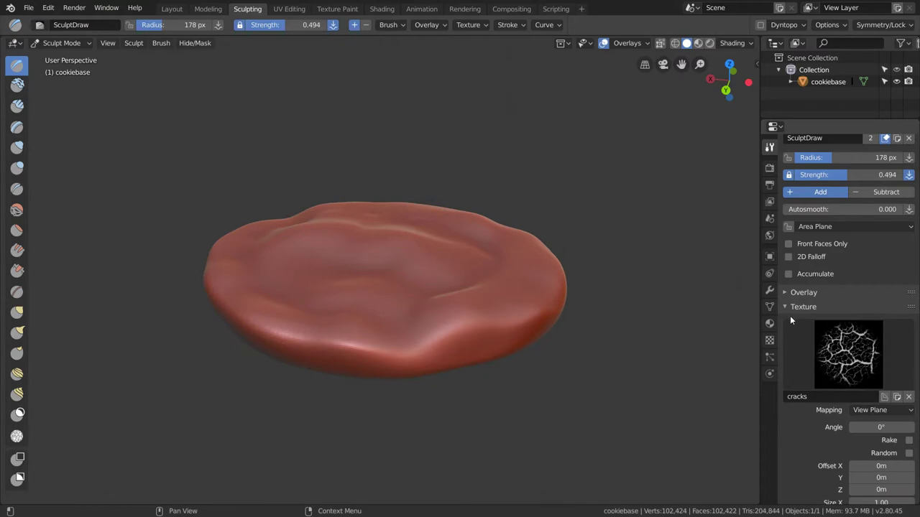
left_click(790, 309)
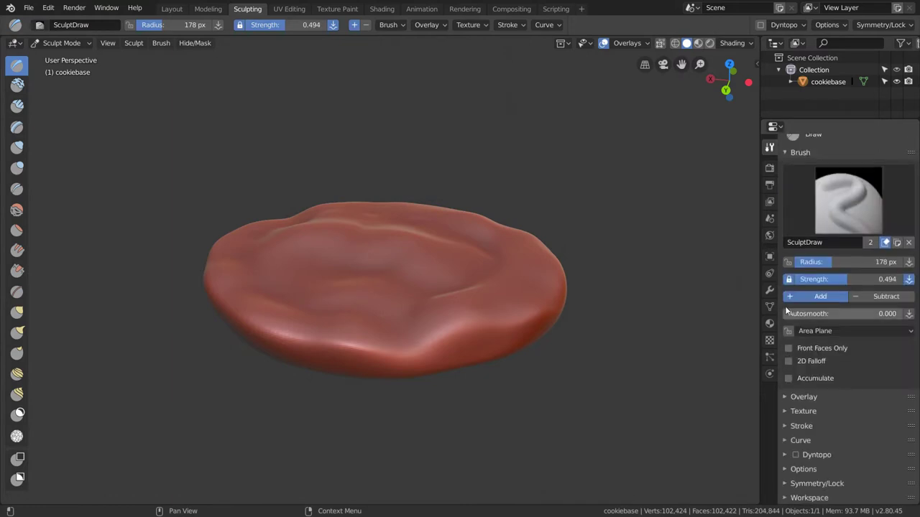
left_click(796, 426)
left_click(875, 366)
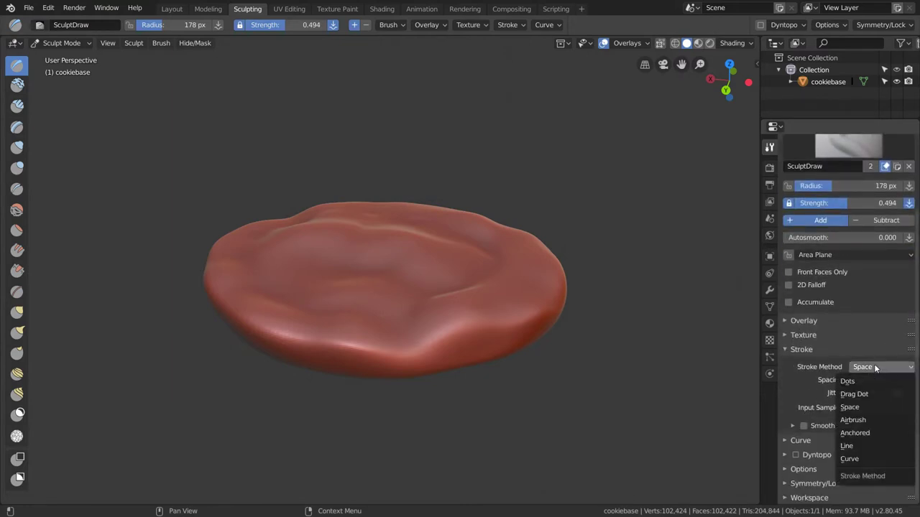
left_click(864, 432)
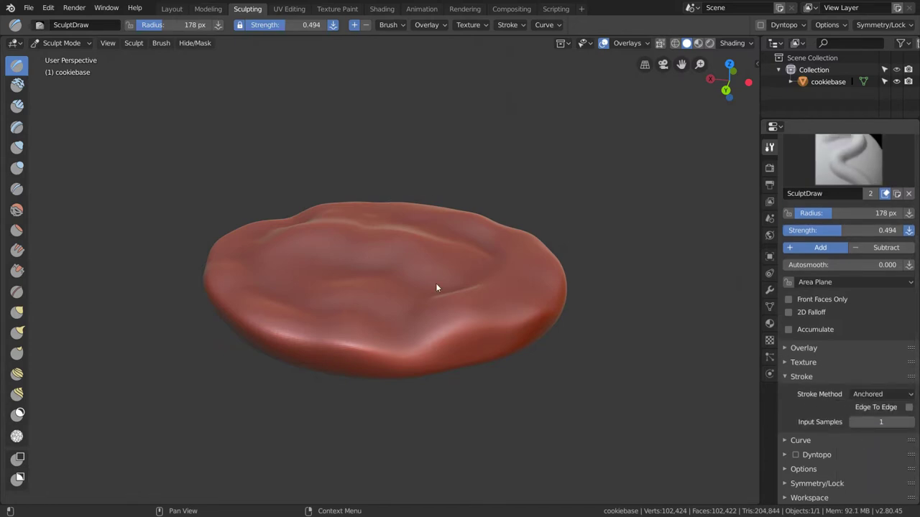
left_click_drag(382, 266, 533, 263)
key("ctrl+z")
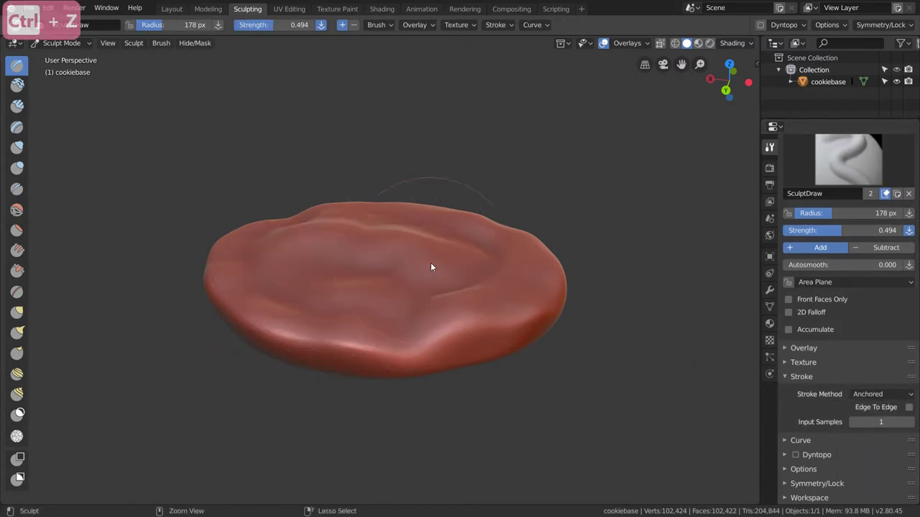
Set the anchored Draw brush to Subtract with Front Faces Only and stamp cracks into the cookie base's top.
scroll(866, 329, "up", 3)
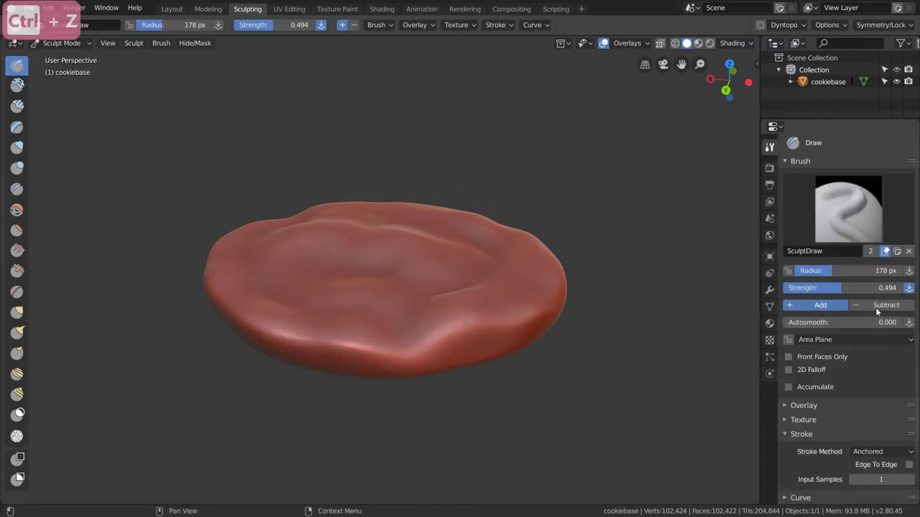
left_click(876, 305)
mouse_move(364, 266)
left_mouse_down()
mouse_move(519, 263)
mouse_move(554, 280)
left_mouse_up()
key("ctrl+z")
left_click(812, 356)
middle_click_drag(513, 268, 429, 334)
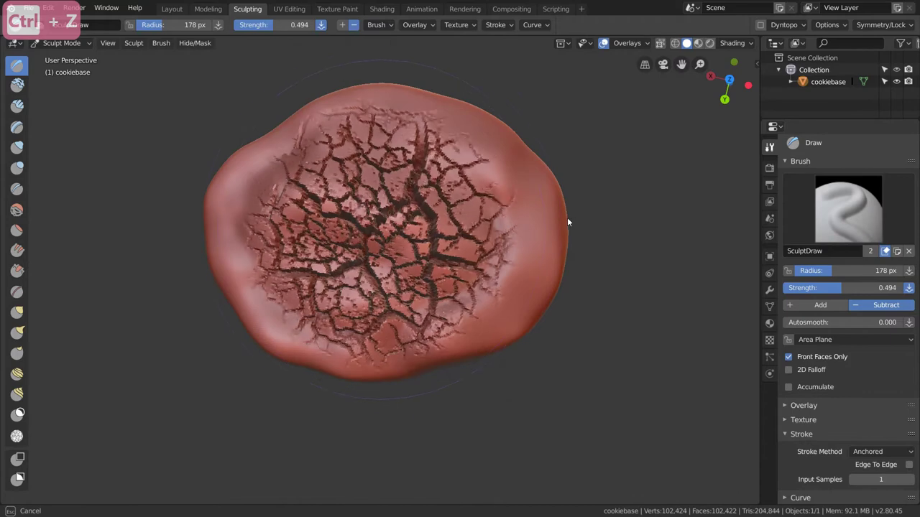
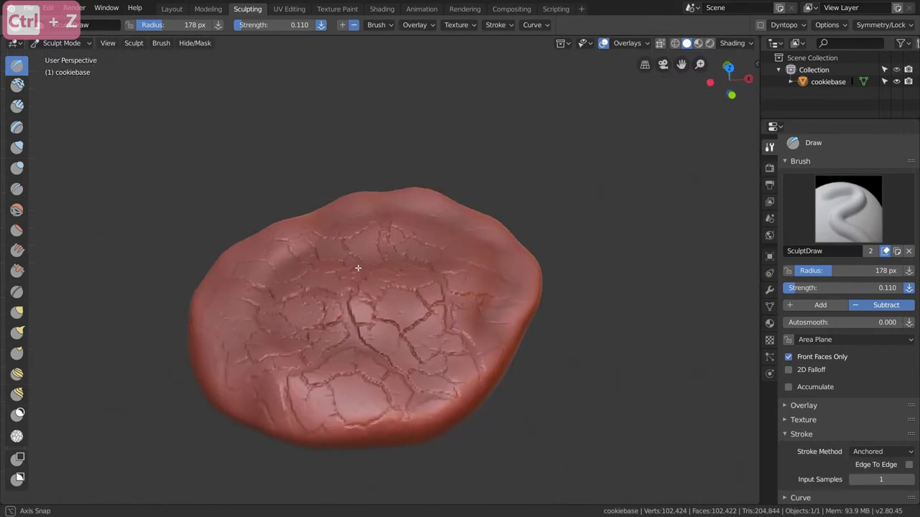
Soften the cracks across the cookie base's top and rim with the Smooth brush at 178 px radius and 0.160 strength.
scroll(381, 298, "up", 4)
key("shift+s")
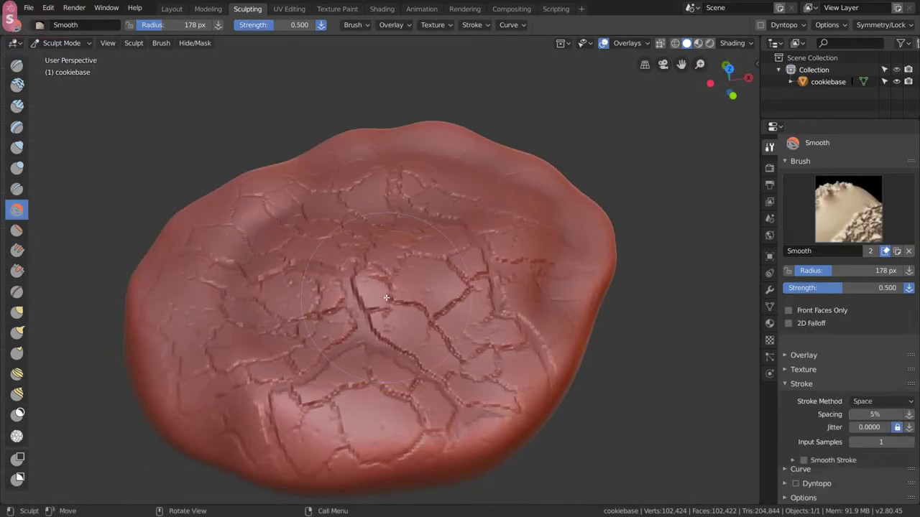
key("shift+f")
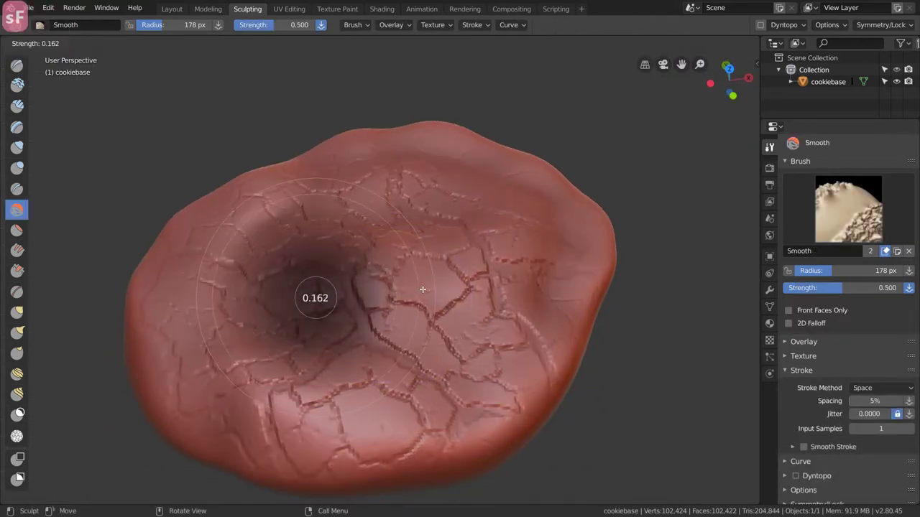
left_click(421, 289)
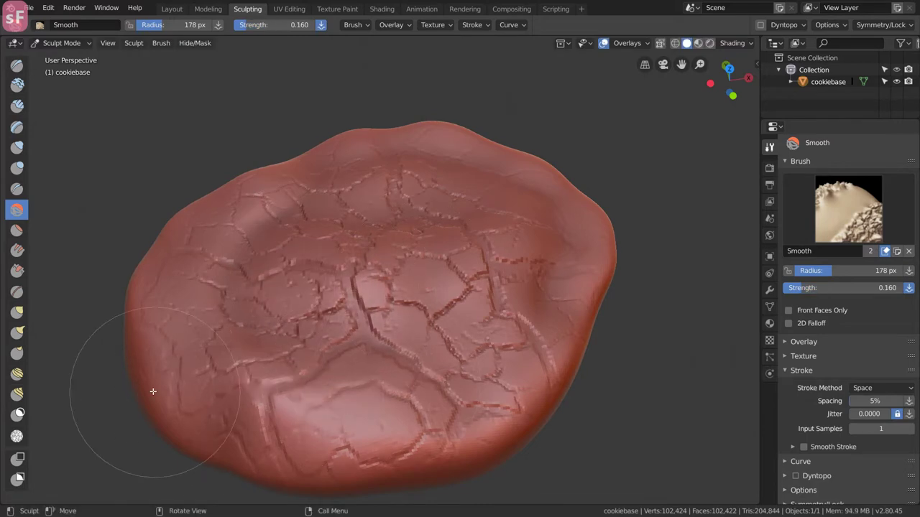
left_click_drag(150, 388, 310, 302)
left_click_drag(339, 262, 341, 260)
middle_click_drag(338, 248, 335, 270)
left_click_drag(454, 338, 468, 298)
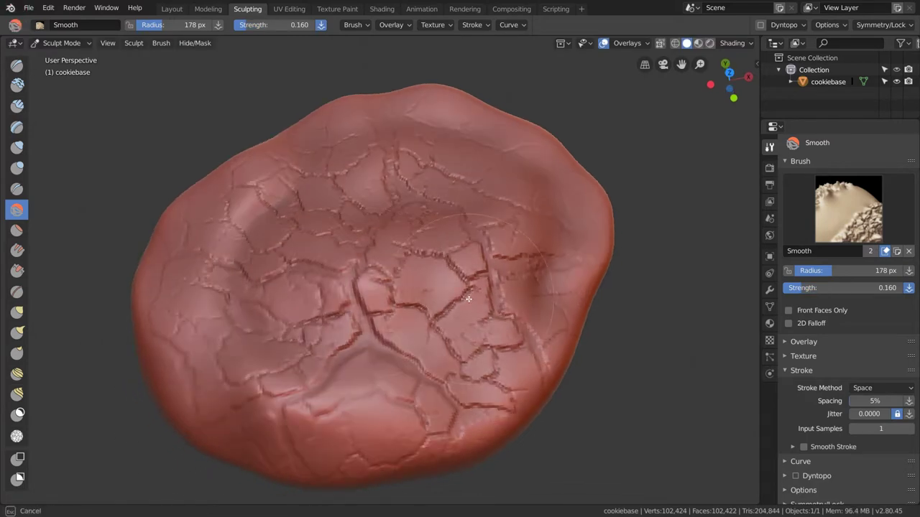
left_click_drag(526, 233, 519, 212)
mouse_move(460, 189)
left_mouse_down()
mouse_move(327, 158)
mouse_move(252, 223)
left_mouse_up()
left_click_drag(316, 291, 400, 299)
mouse_move(165, 346)
left_mouse_down()
mouse_move(199, 286)
mouse_move(338, 190)
left_mouse_up()
left_click_drag(413, 201, 518, 230)
mouse_move(496, 316)
left_mouse_down()
mouse_move(456, 416)
mouse_move(349, 390)
mouse_move(485, 222)
mouse_move(474, 216)
left_mouse_up()
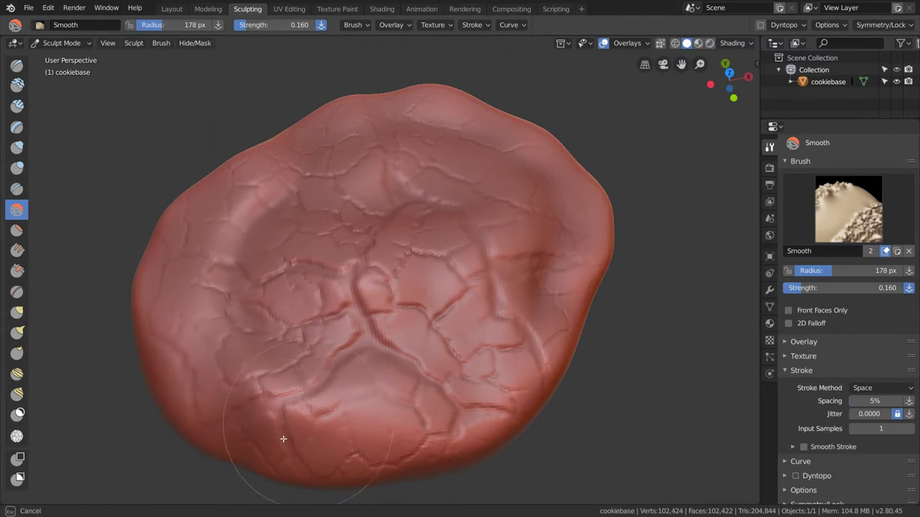
scroll(205, 309, "down", 3)
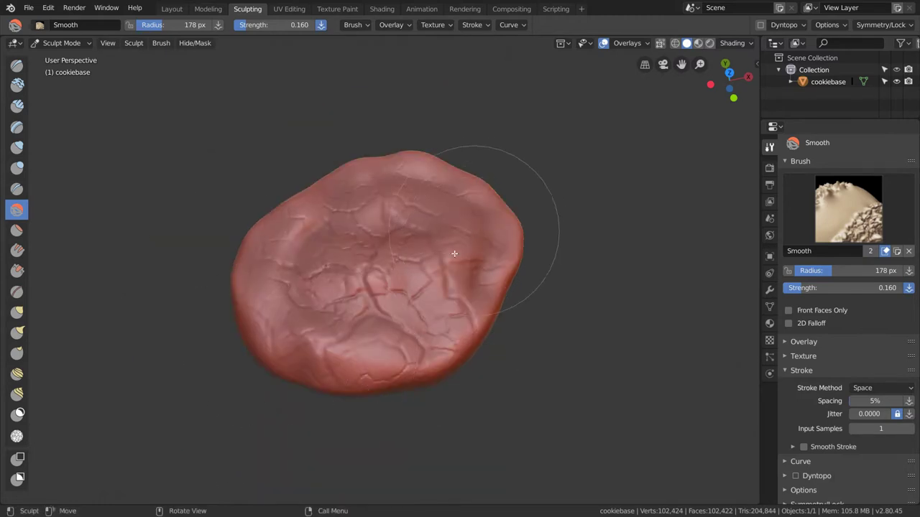
Switch from the Smooth brush back to the anchored, subtracting Draw brush for more crack stamping.
left_click(16, 66)
scroll(826, 399, "down", 2)
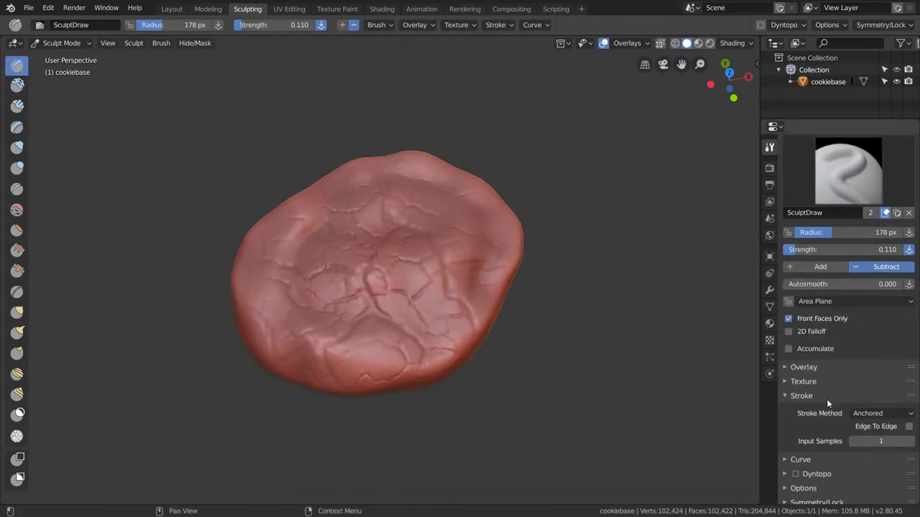
left_click(803, 382)
left_click(801, 379)
scroll(345, 300, "up", 4)
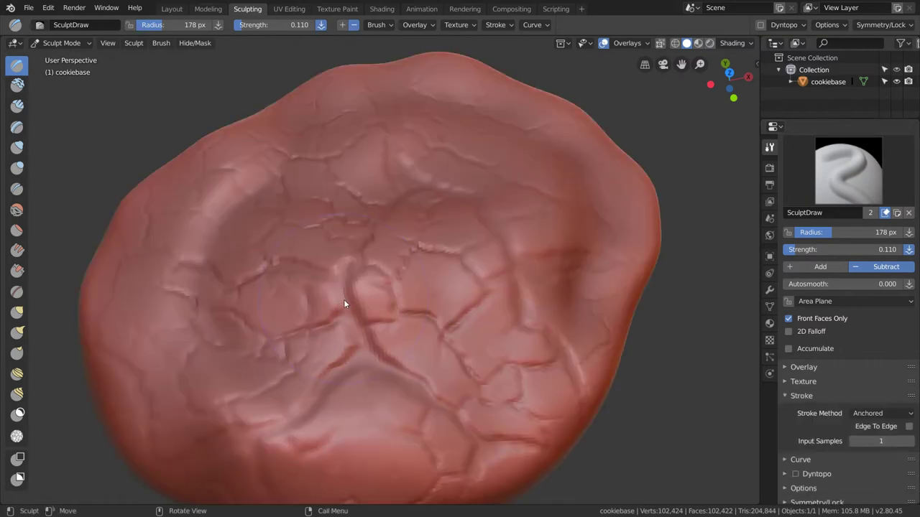
Try a crack stamp near the cookie base's front edge with the Draw brush at 0.110 strength.
scroll(340, 293, "down", 3)
left_click_drag(339, 291, 363, 359)
left_click_drag(429, 360, 433, 355)
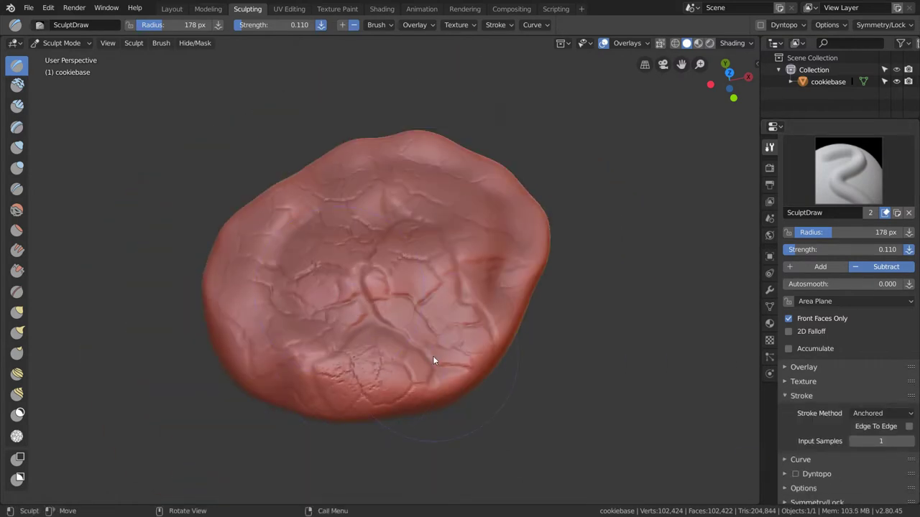
key("ctrl+z")
Lower the Draw brush strength to 0.087 and stamp more cracks around the cookie base's edge and top.
key("shift+f")
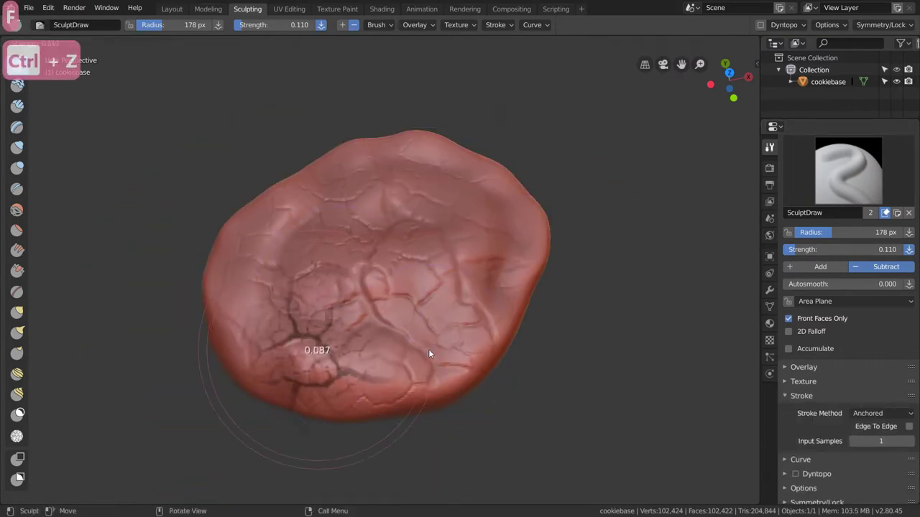
left_click(404, 359)
left_click_drag(384, 367, 395, 371)
left_click_drag(452, 359, 449, 358)
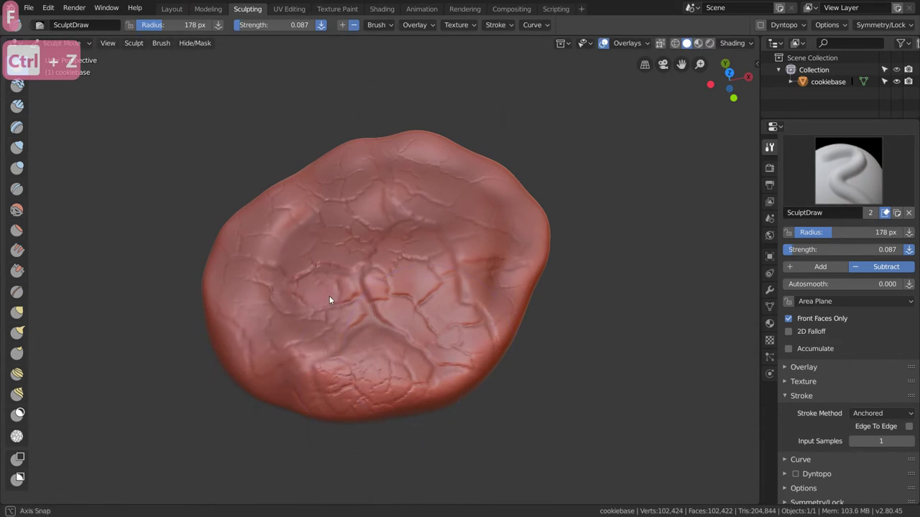
middle_click_drag(329, 295, 318, 343)
middle_click_drag(281, 294, 373, 329)
middle_click_drag(251, 333, 299, 353, "shift")
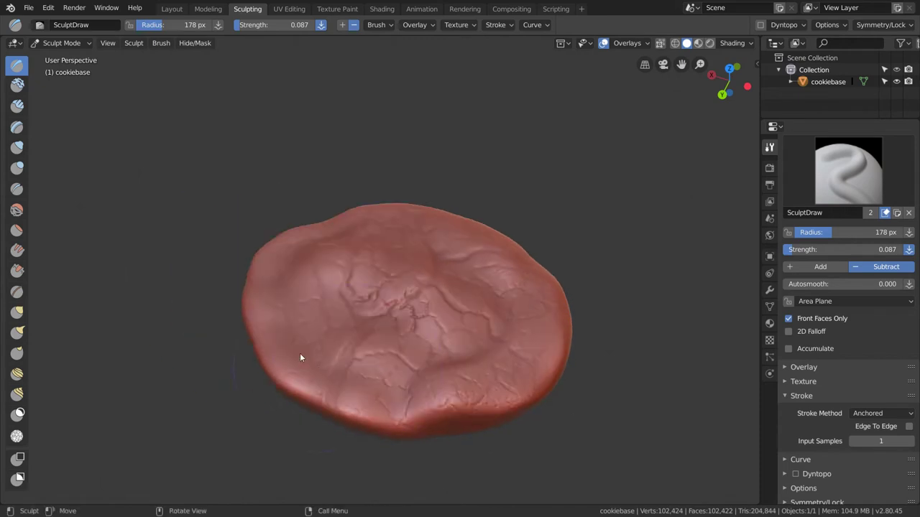
mouse_move(354, 271)
middle_mouse_down()
mouse_move(345, 298)
mouse_move(294, 273)
middle_mouse_up()
Soften the newly stamped cracks around the cookie base with the Smooth brush at 178 px radius and 0.160 strength.
key("s")
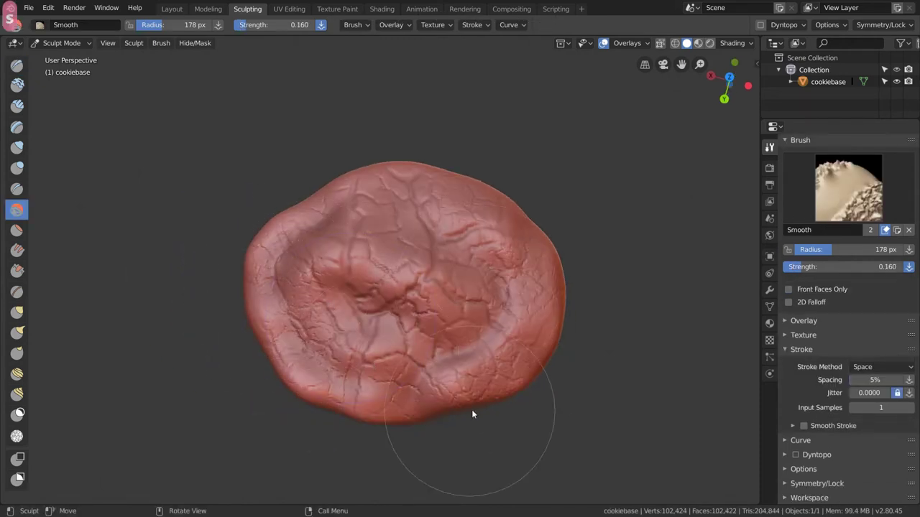
mouse_move(471, 409)
left_mouse_down()
mouse_move(458, 388)
mouse_move(530, 238)
mouse_move(376, 194)
mouse_move(487, 204)
mouse_move(331, 345)
mouse_move(299, 345)
mouse_move(424, 348)
left_mouse_up()
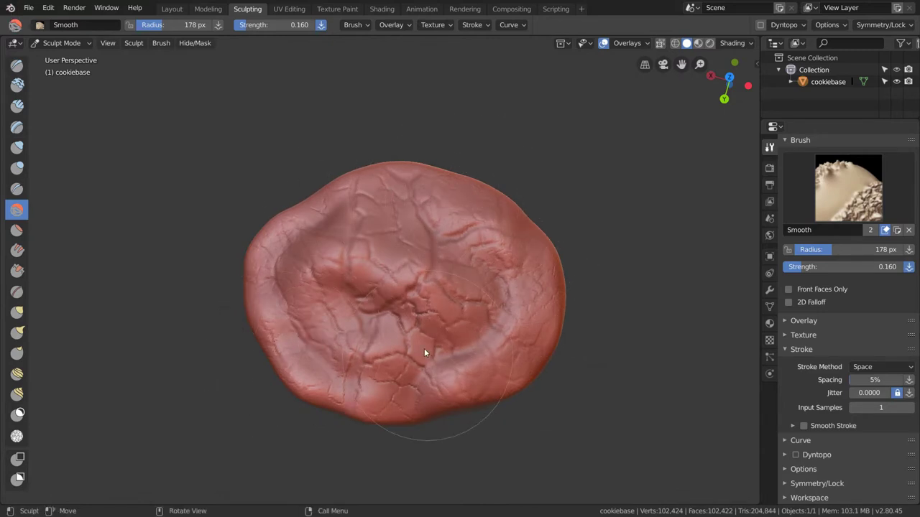
mouse_move(424, 348)
middle_mouse_down()
mouse_move(361, 324)
mouse_move(460, 335)
middle_mouse_up()
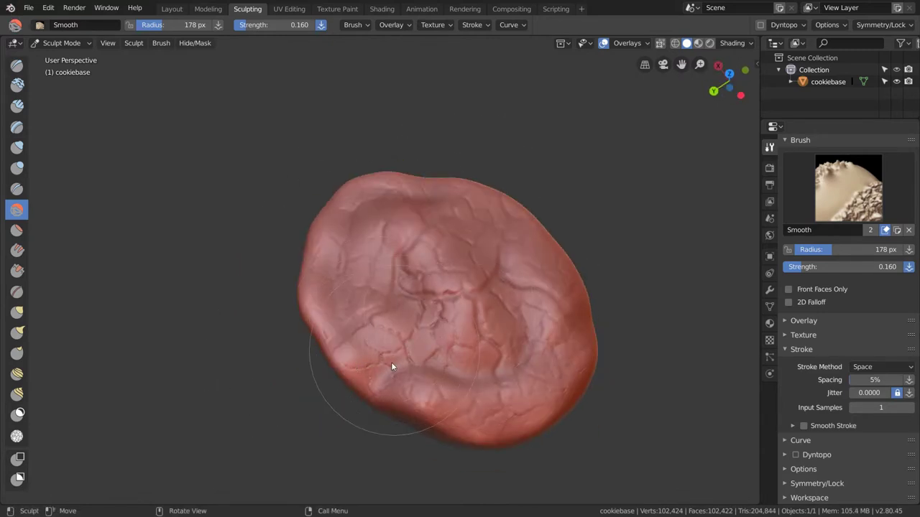
mouse_move(403, 320)
middle_mouse_down()
mouse_move(293, 292)
mouse_move(243, 263)
mouse_move(222, 225)
mouse_move(331, 260)
mouse_move(421, 309)
mouse_move(359, 328)
mouse_move(413, 333)
mouse_move(386, 261)
mouse_move(316, 292)
mouse_move(573, 324)
mouse_move(328, 312)
middle_mouse_up()
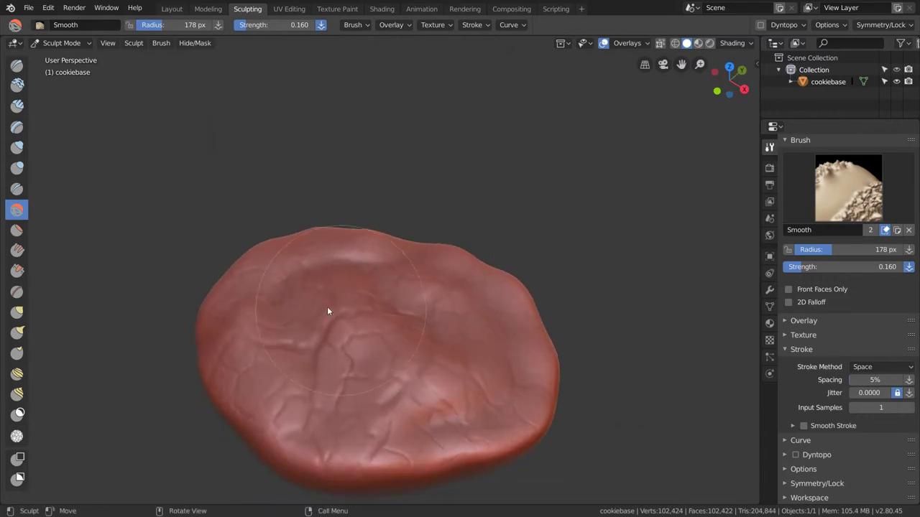
Switch to the Layout workspace and add a cube mesh for the chocolate chip.
left_click(169, 8)
mouse_move(400, 236)
middle_mouse_down()
mouse_move(460, 283)
mouse_move(584, 243)
mouse_move(516, 237)
mouse_move(383, 254)
mouse_move(383, 281)
mouse_move(442, 273)
middle_mouse_up()
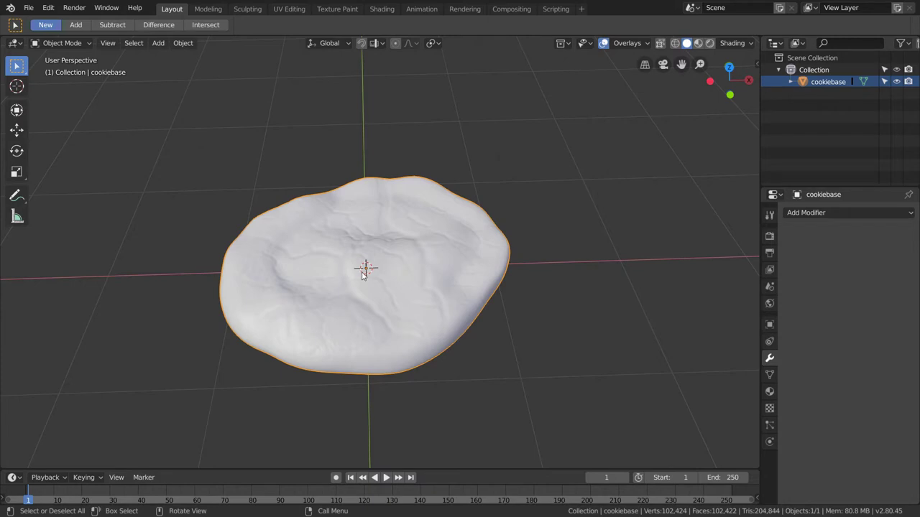
scroll(362, 272, "down", 4)
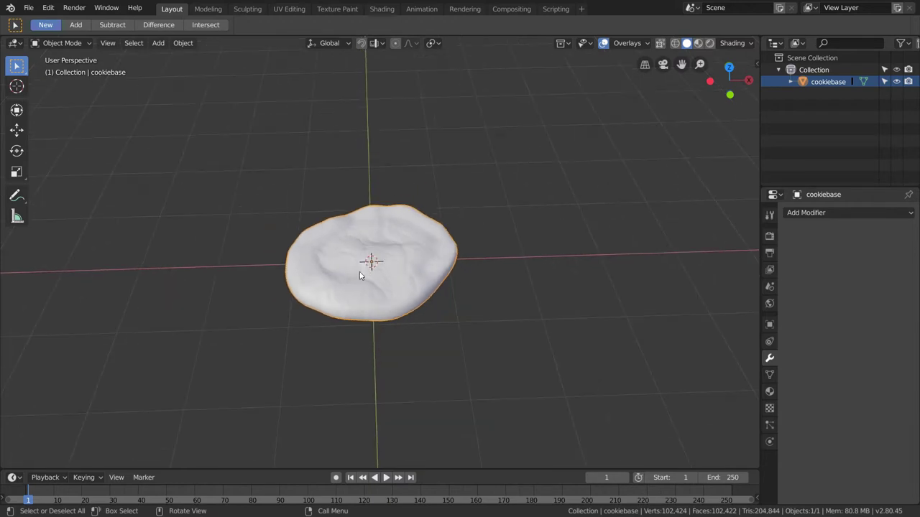
middle_click_drag(363, 272, 402, 266)
scroll(402, 266, "down", 1)
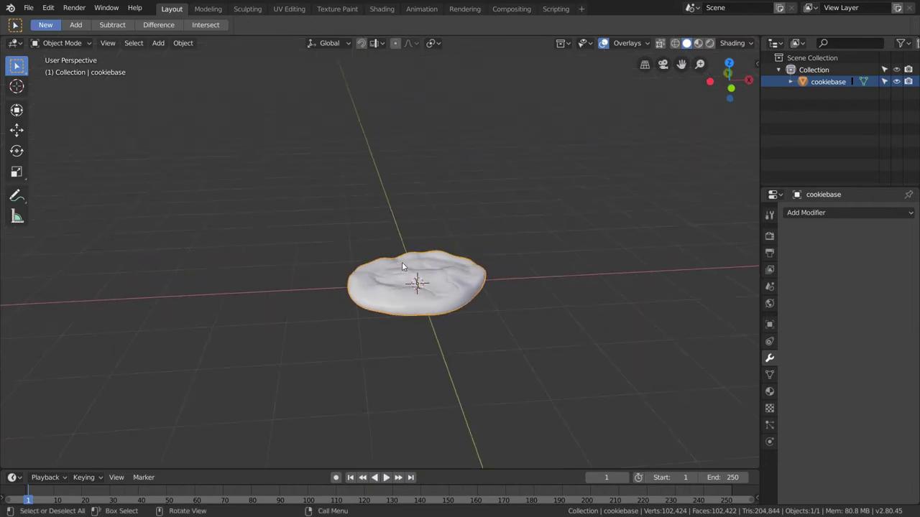
scroll(399, 278, "up", 2)
key("shift+a")
mouse_move(309, 255)
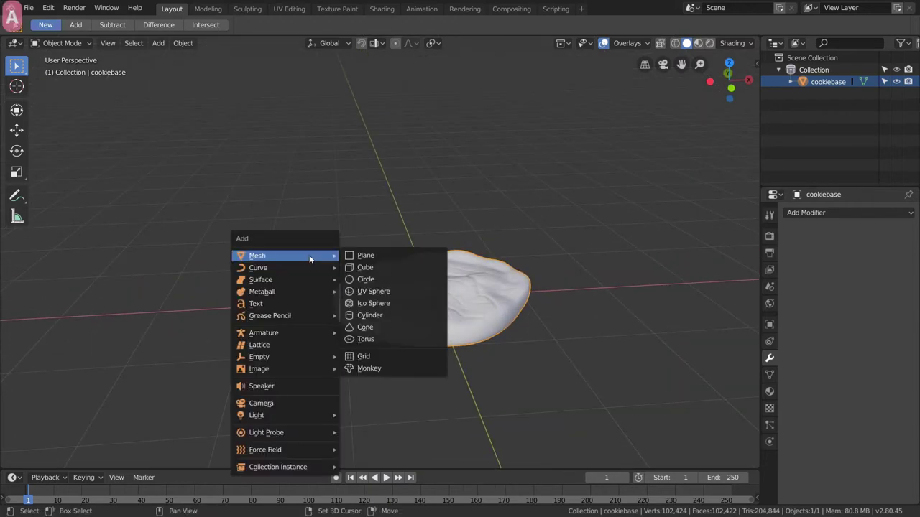
left_click(370, 267)
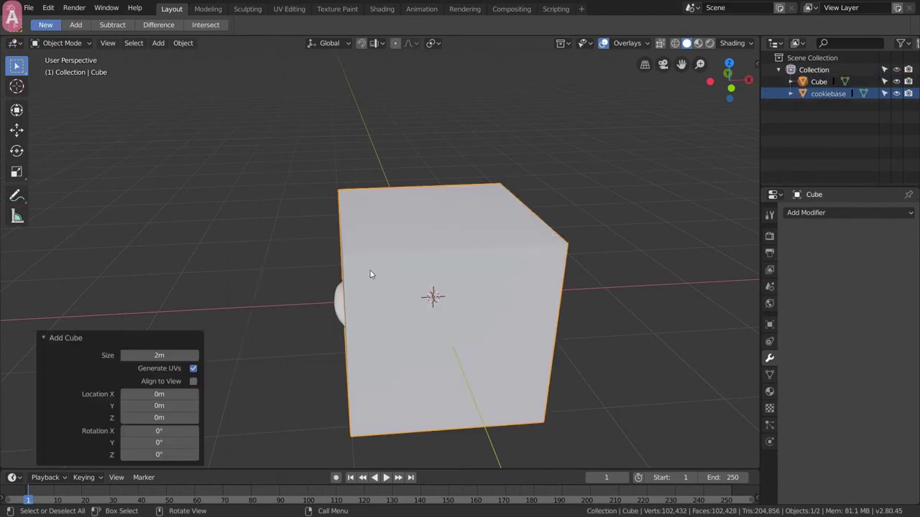
Move the cube about -2.61 m along X so it stands clear beside the cookie base.
key("g")
key("z")
left_click(370, 270)
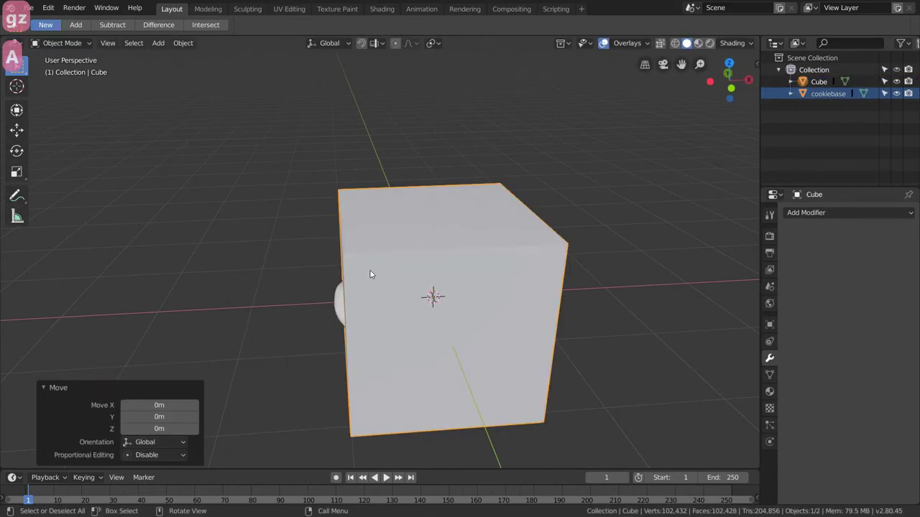
key("g")
key("x")
left_click(129, 281)
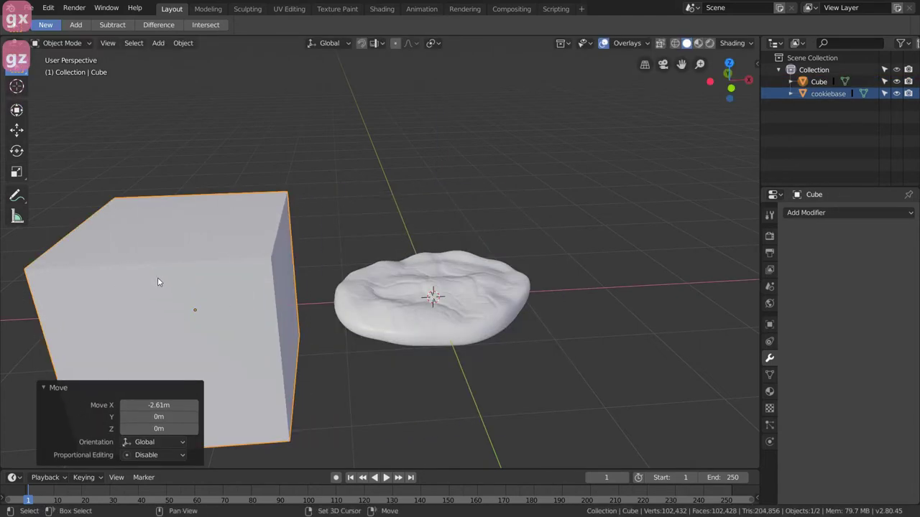
middle_click_drag(221, 271, 402, 237, "shift")
mouse_move(402, 238)
middle_mouse_down()
mouse_move(394, 257)
mouse_move(364, 261)
mouse_move(404, 238)
middle_mouse_up()
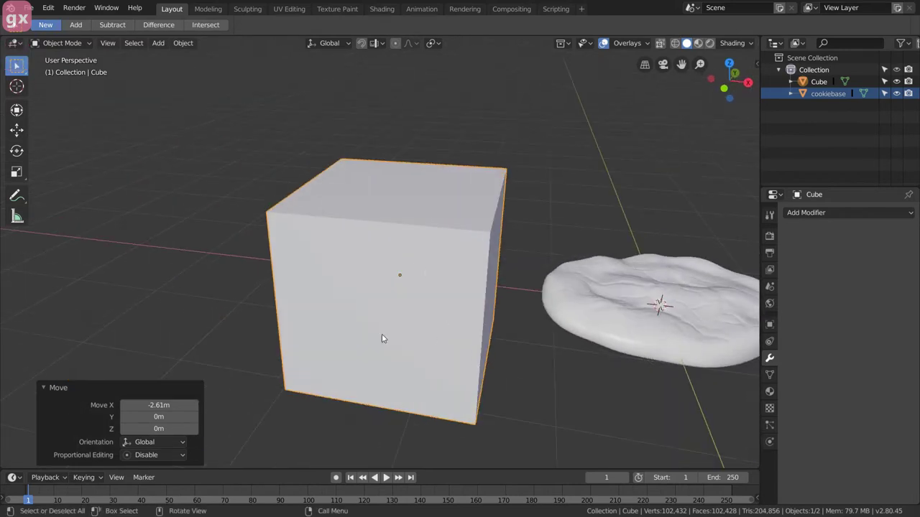
middle_click_drag(522, 297, 491, 285, "shift")
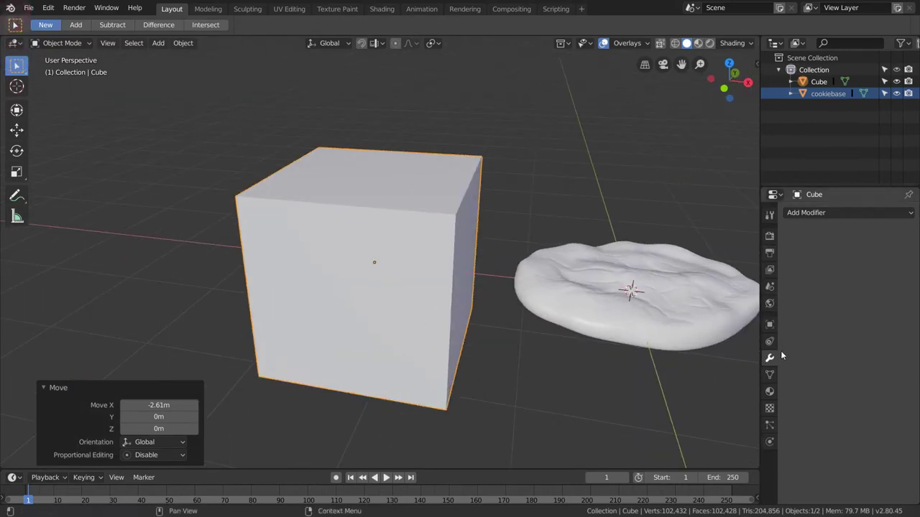
Add a Subdivision Surface modifier to the cube with its viewport subdivisions set to 3.
left_click(820, 210)
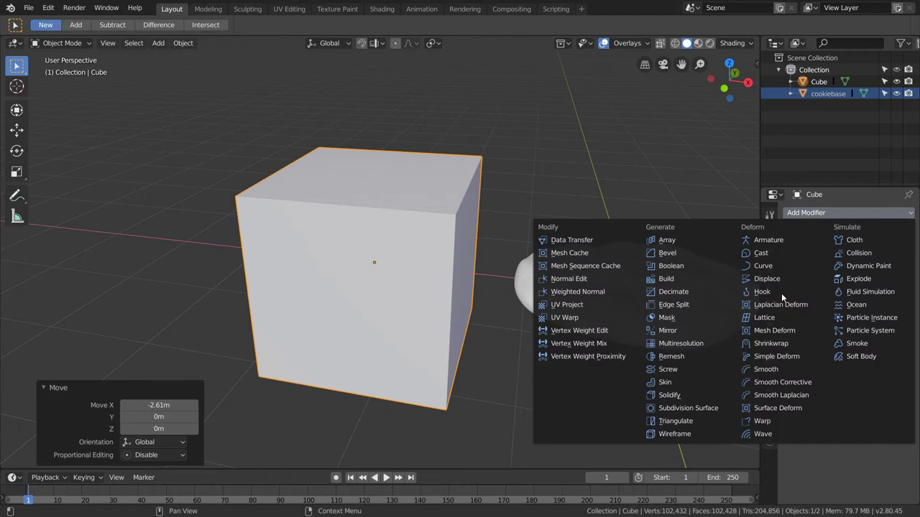
left_click(664, 411)
left_click(842, 291)
left_click(842, 290)
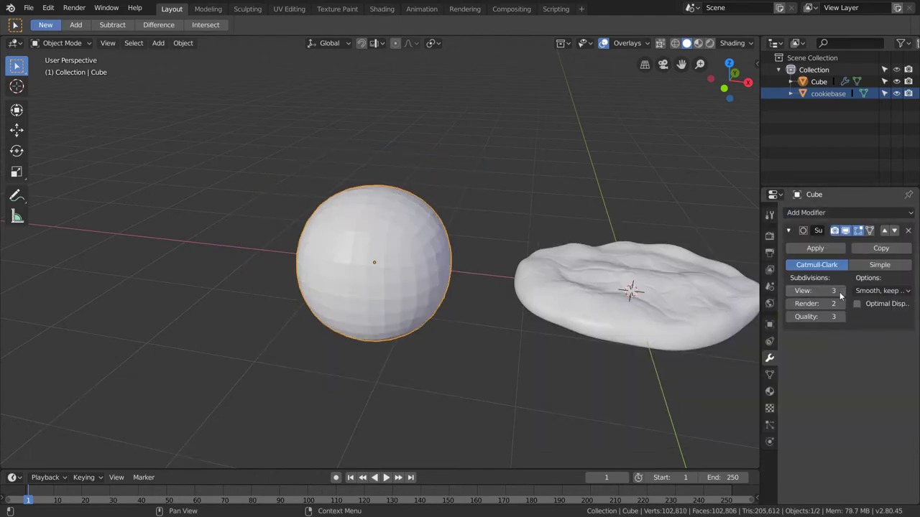
scroll(402, 302, "up", 3)
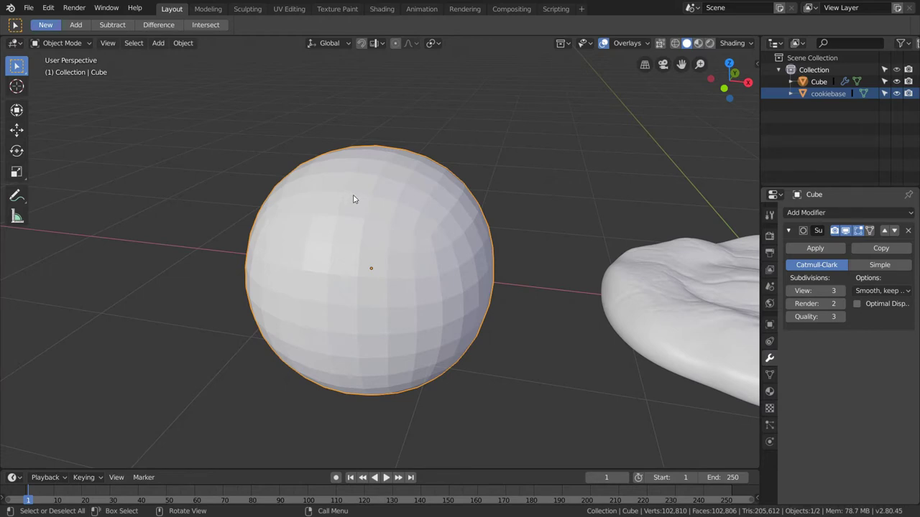
Scale the cube's top face down to about 0.446 in Edit Mode to taper the chip.
key("Tab")
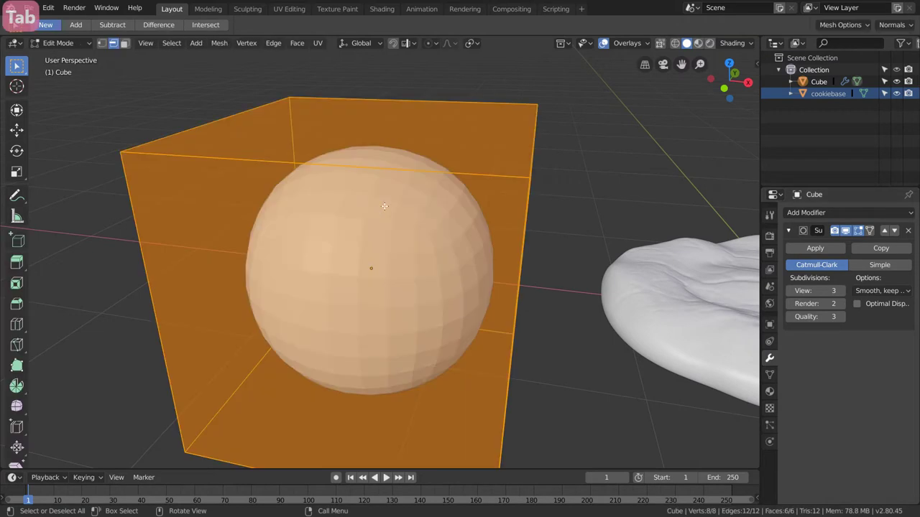
key("3")
left_click(372, 124)
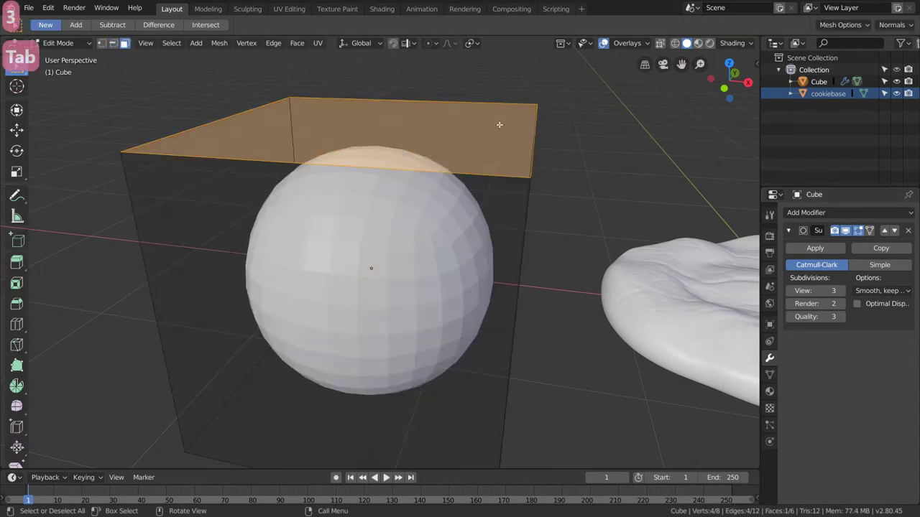
key("s")
left_click(431, 125)
scroll(396, 222, "down", 3)
scroll(397, 222, "up", 1)
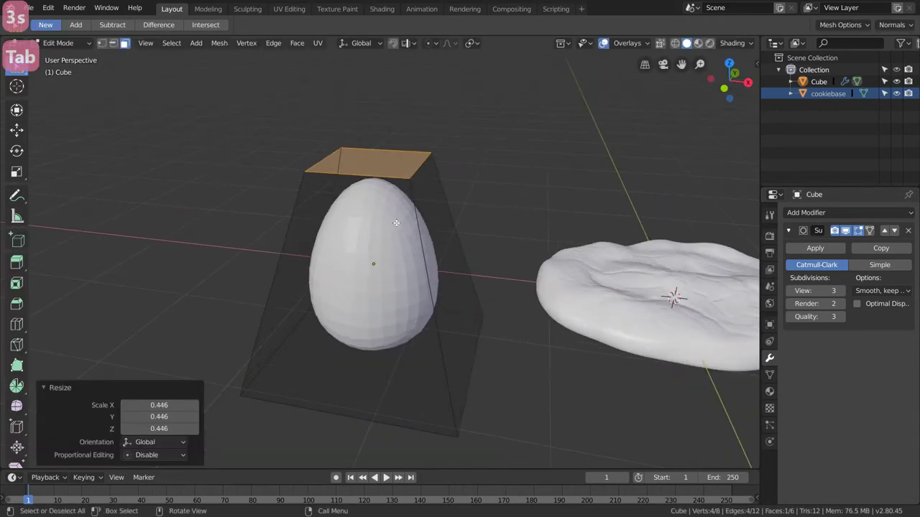
Add one horizontal loop cut around the tapered cube, slid towards its base by a factor of about 0.295.
key("ctrl+r")
left_click(427, 286)
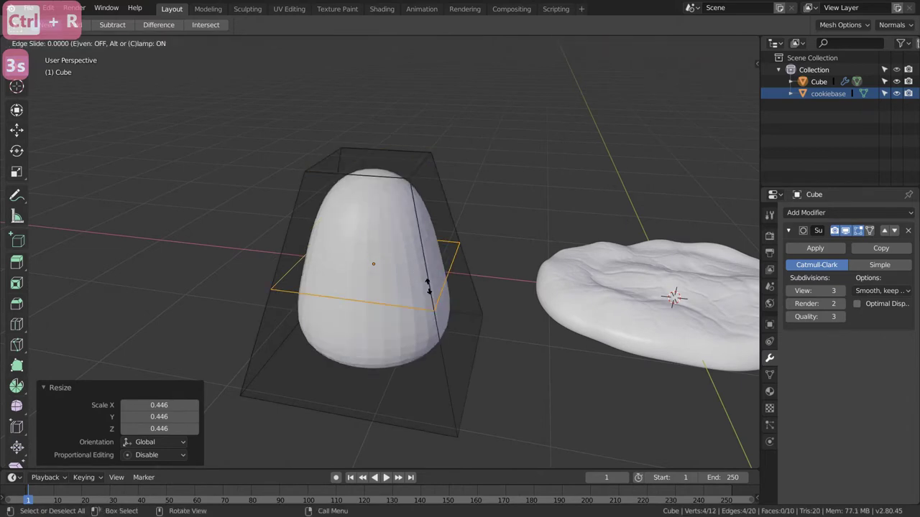
left_click(421, 317)
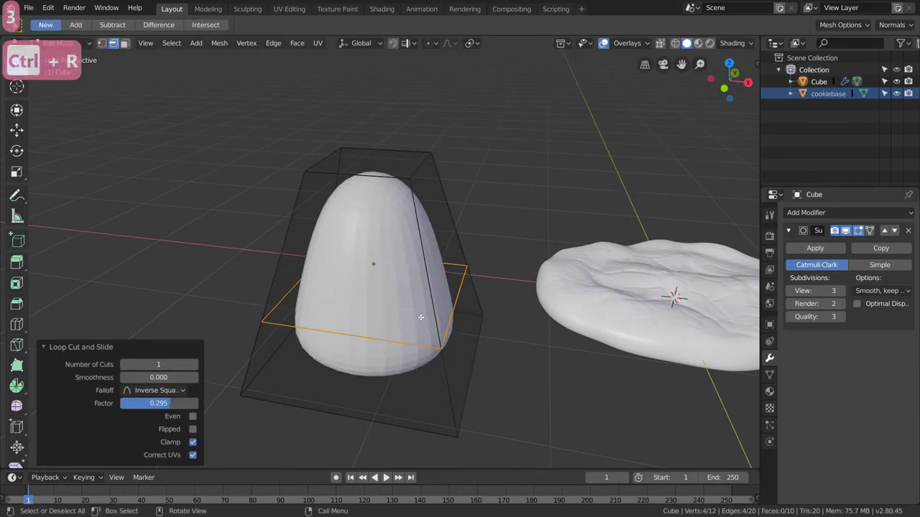
Lower the tapered cube's top face by about 0.423 m along Z.
key("3")
left_click(375, 173)
key("g")
key("z")
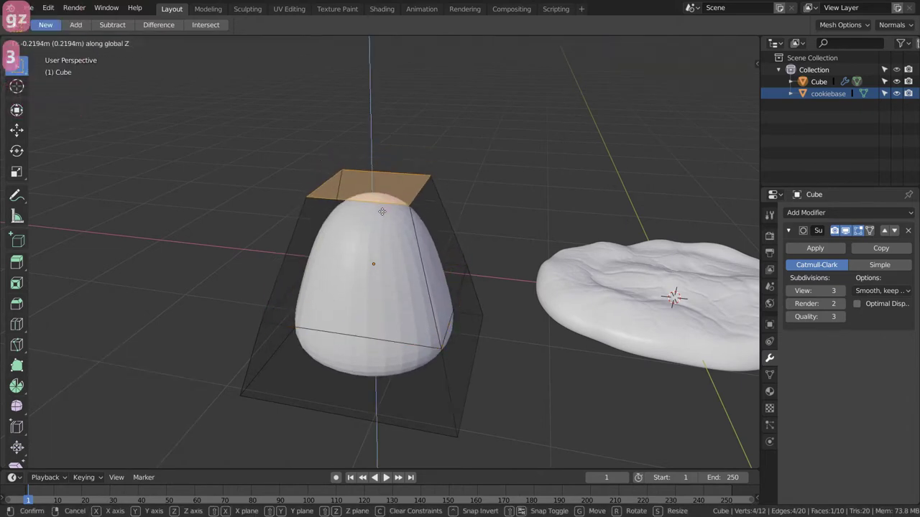
left_click(376, 216)
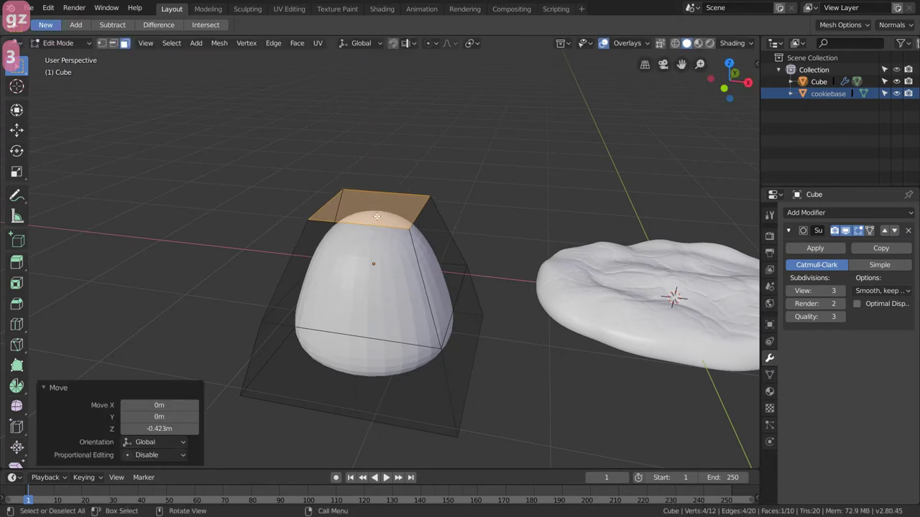
Inset the chip's top face by about 0.131 m and raise the inner face about 0.088 m along Z.
key("i")
left_click(389, 207)
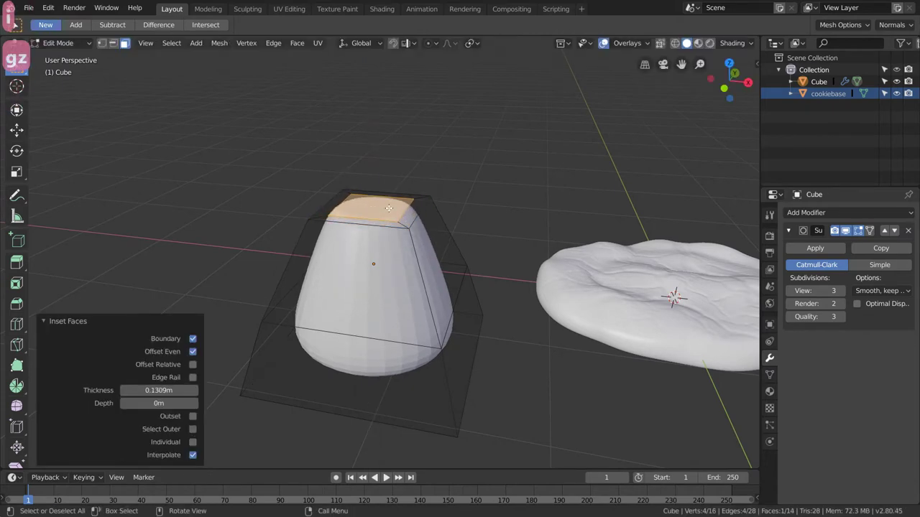
key("g")
key("z")
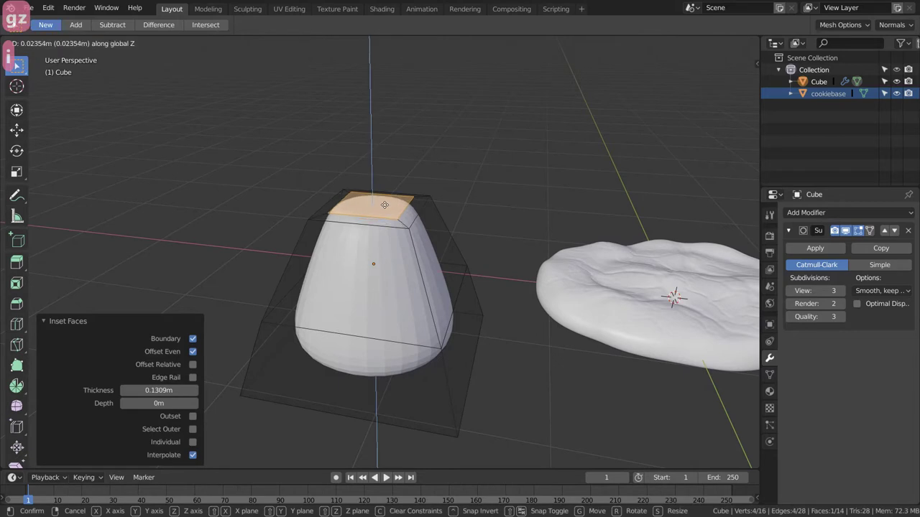
left_click(382, 198)
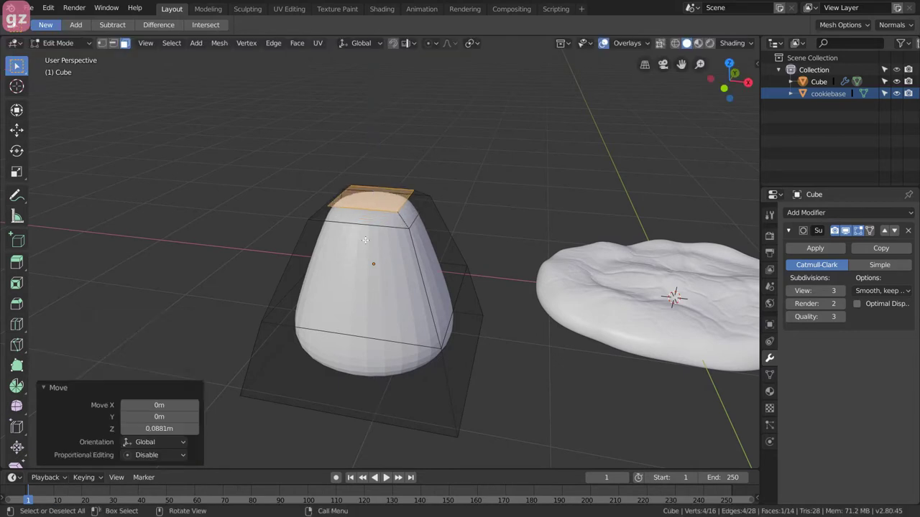
Expand the face selection to the chip's whole top cap and shift it about -0.149 m along X.
middle_click_drag(382, 199, 398, 229)
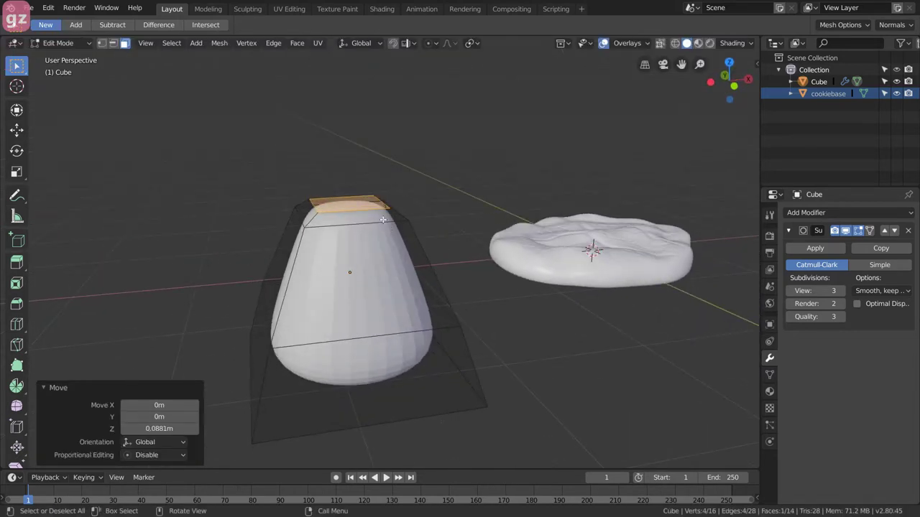
key("e")
key("s")
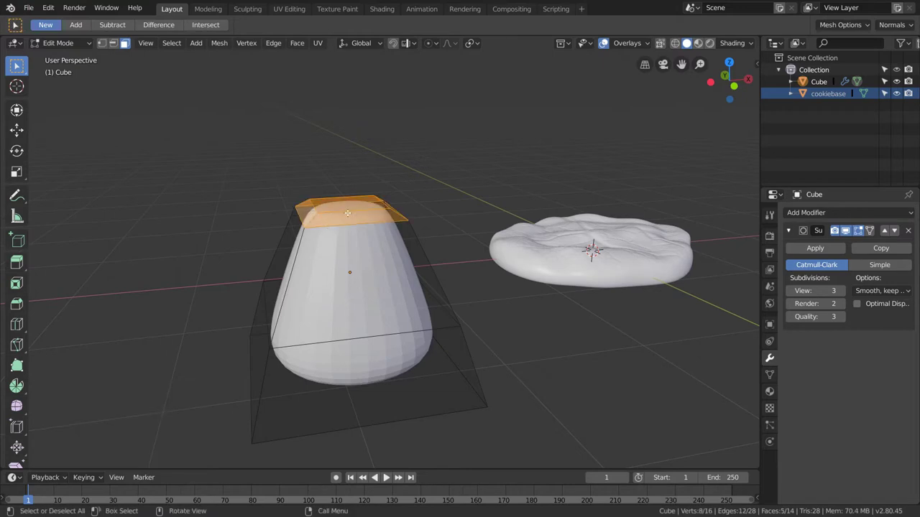
key("x")
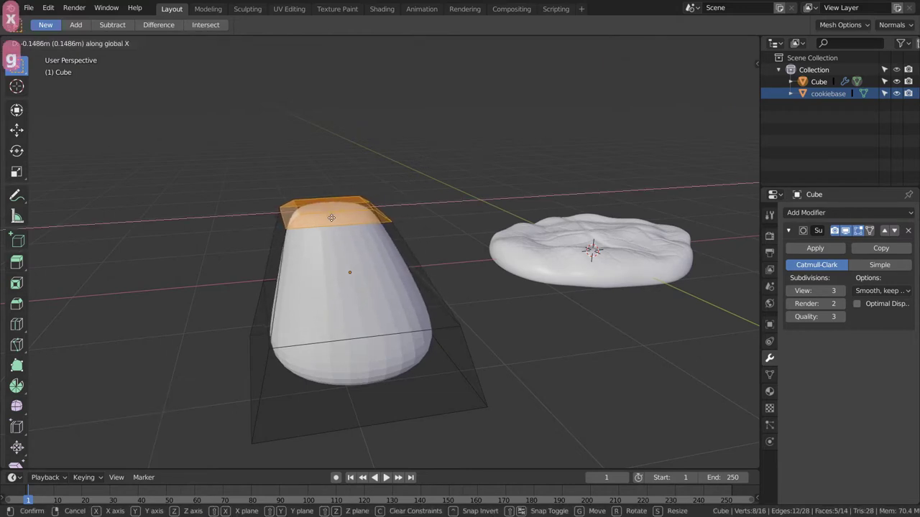
left_click(332, 218)
middle_click_drag(331, 218, 330, 328)
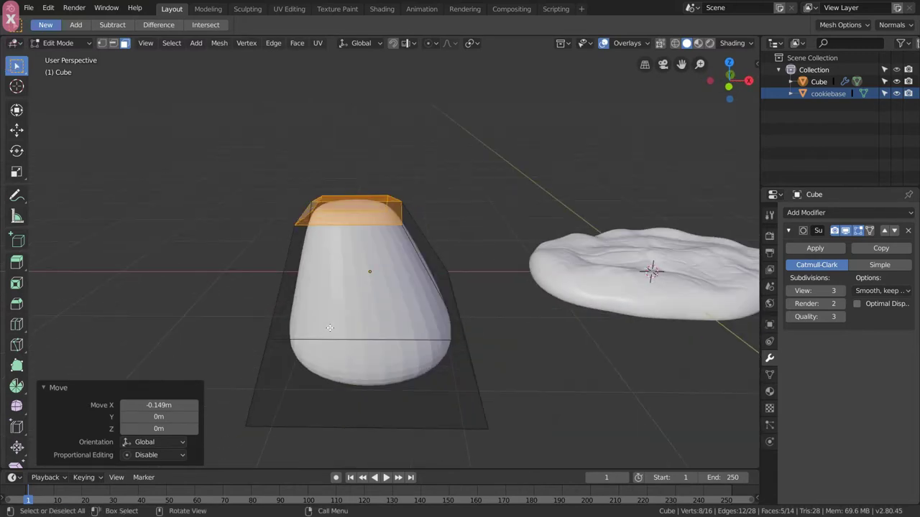
Lower the chip's selected top cap by about 0.191 m along Z.
key("g")
key("z")
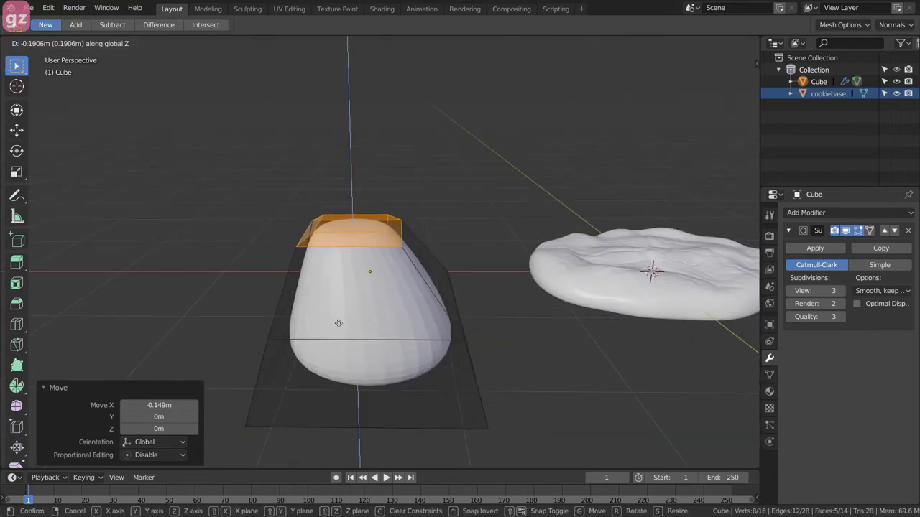
left_click(455, 286)
middle_click_drag(454, 286, 426, 281)
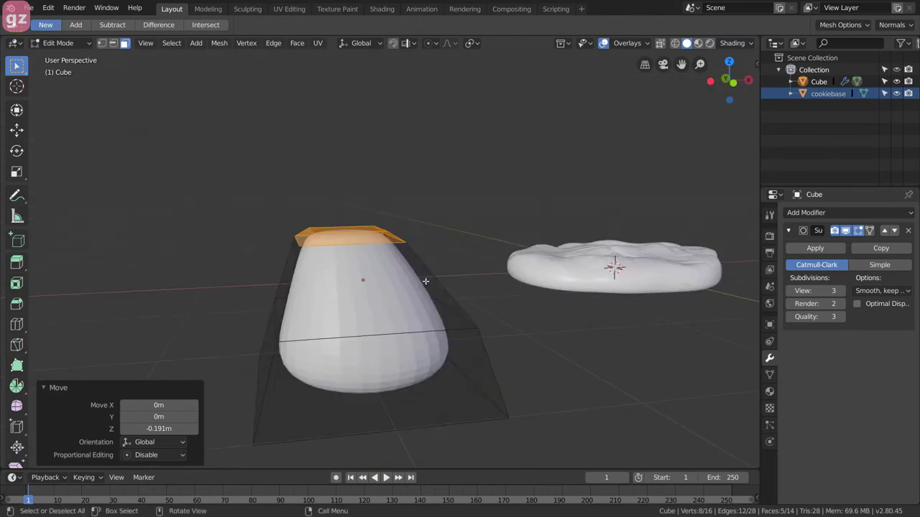
Flatten the entire chip mesh by scaling it to about 0.746 along Z, and return to Object Mode.
key("a")
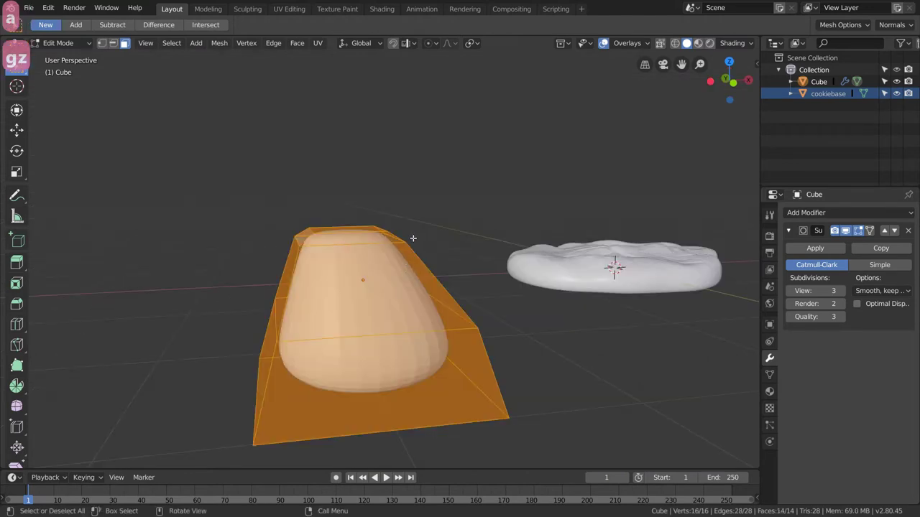
key("s")
key("z")
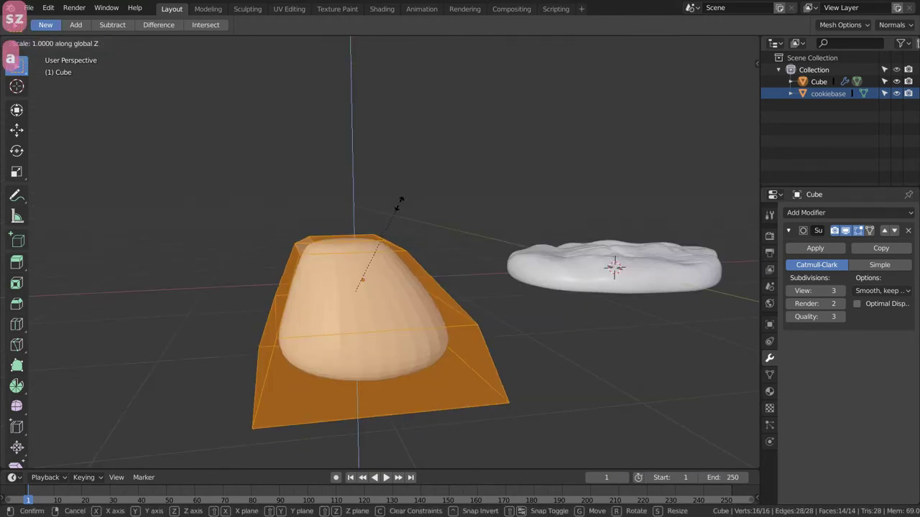
left_click(394, 214)
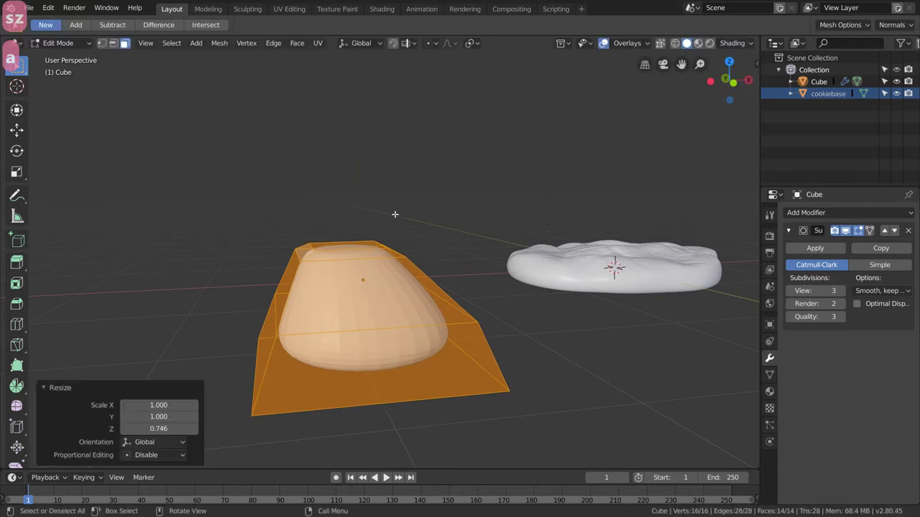
key("Tab")
middle_click_drag(400, 268, 338, 283)
scroll(288, 242, "up", 2)
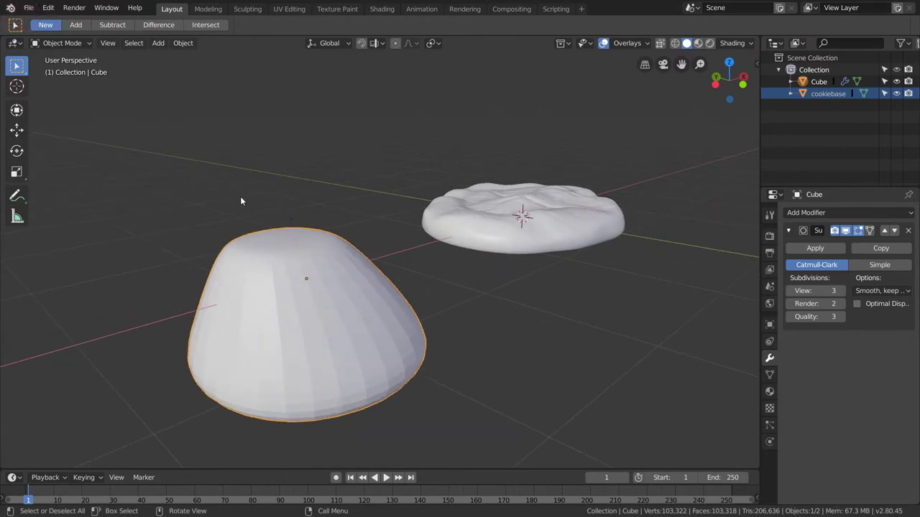
middle_click_drag(233, 230, 306, 249, "shift")
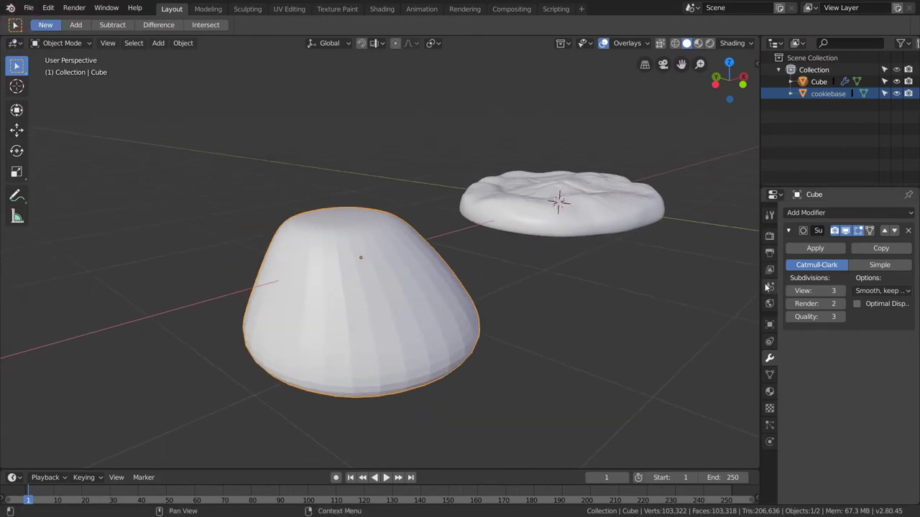
Apply the chip's Subdivision modifier at view level 3 and shade the object smooth.
left_click(790, 290)
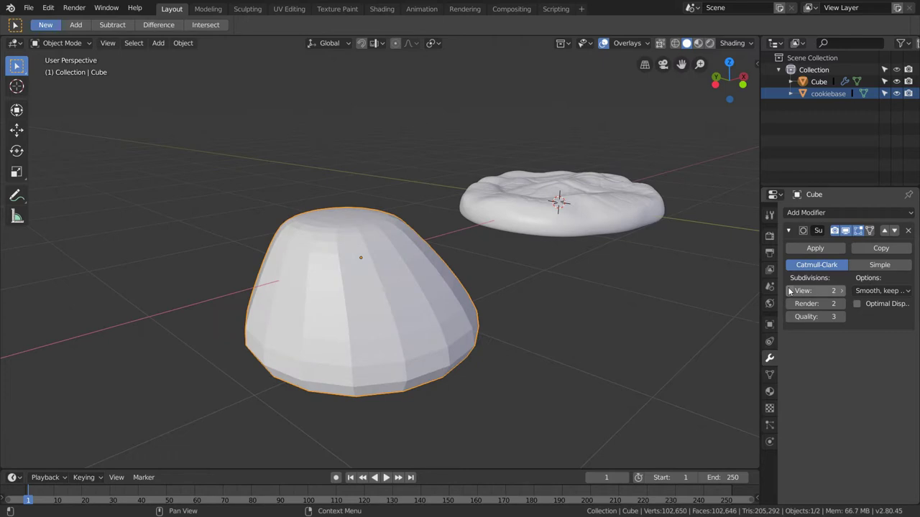
left_click(841, 290)
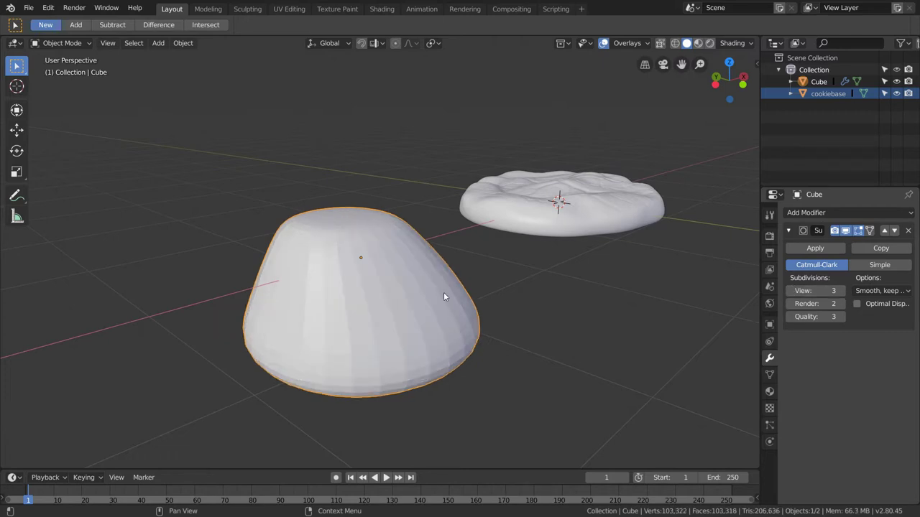
middle_click_drag(380, 263, 375, 288)
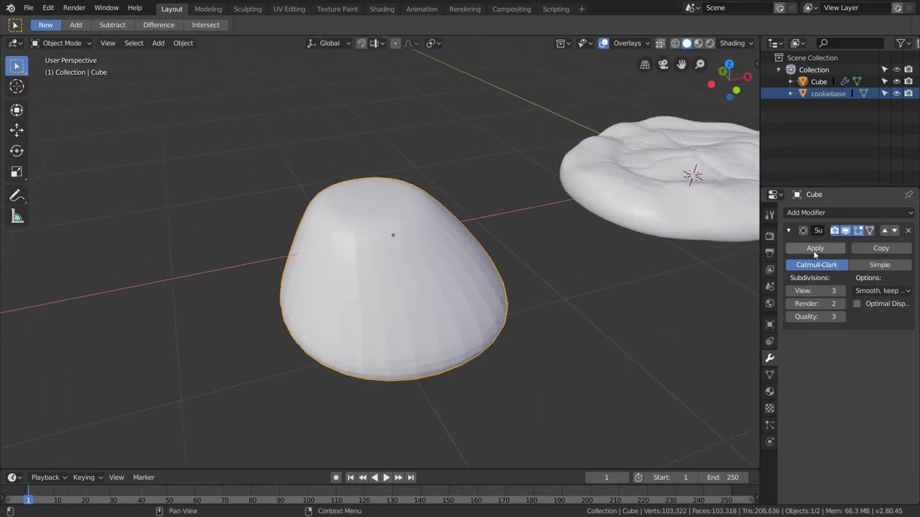
left_click(815, 248)
key("F3")
type("shade")
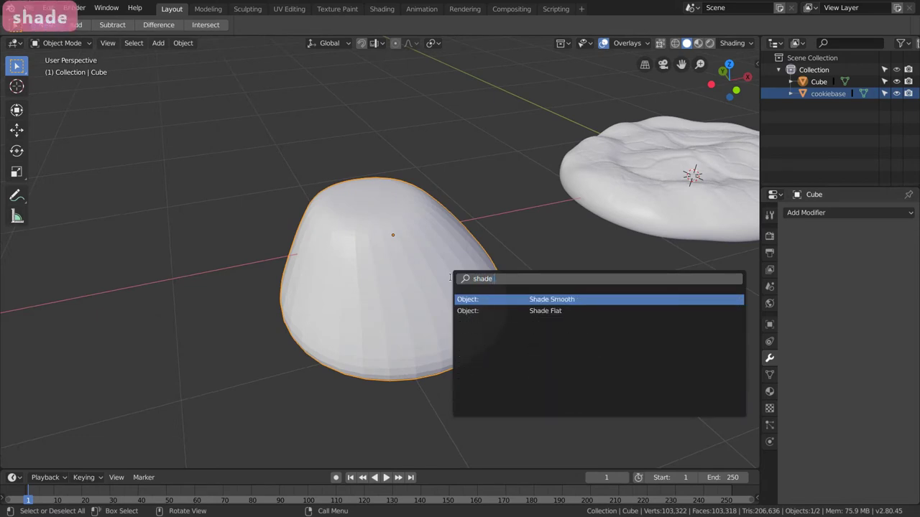
key("Return")
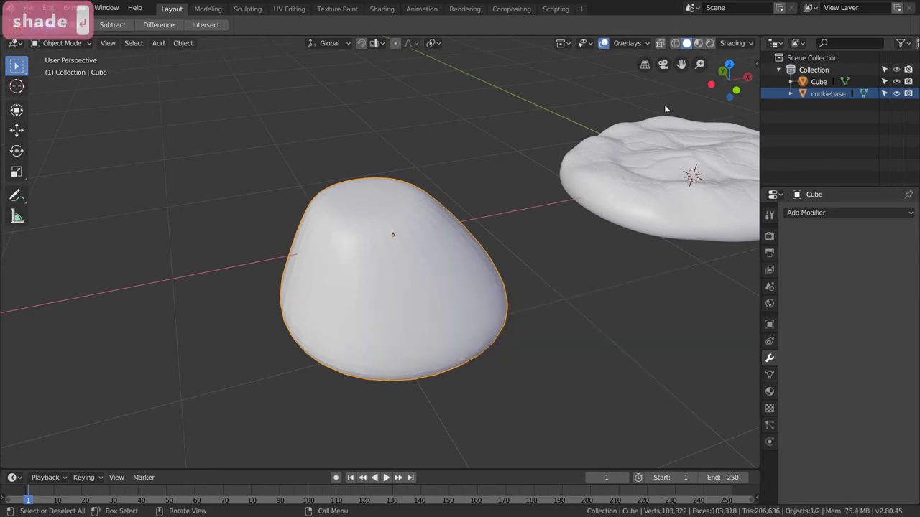
Rename the Cube object as "chip" and save the file.
left_click(826, 94)
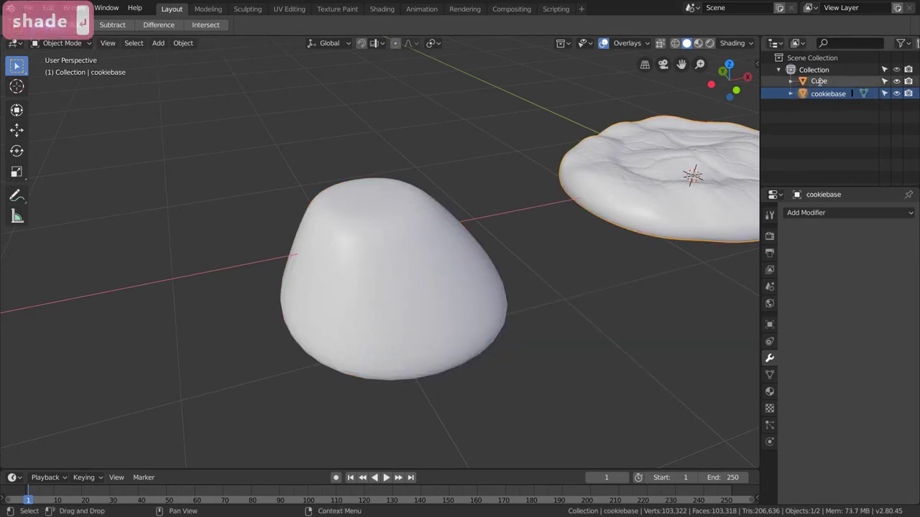
type("chip")
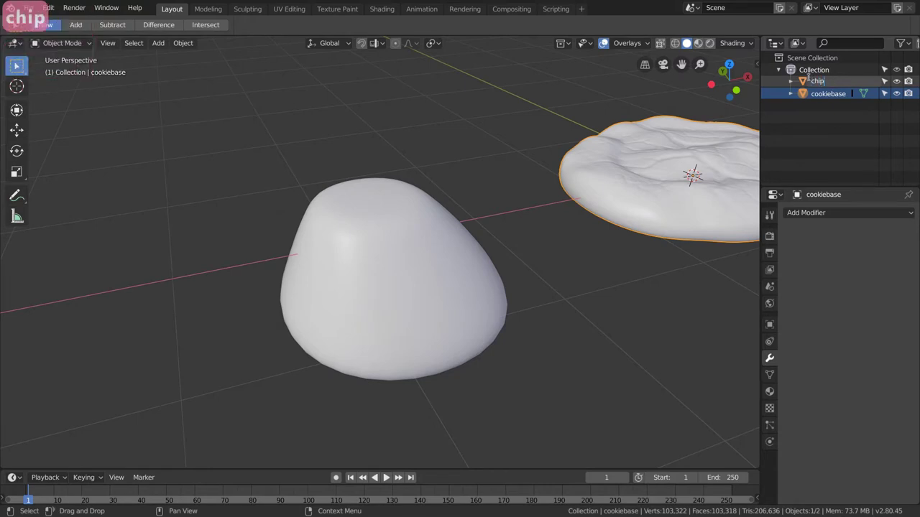
key("Return")
key("ctrl+s")
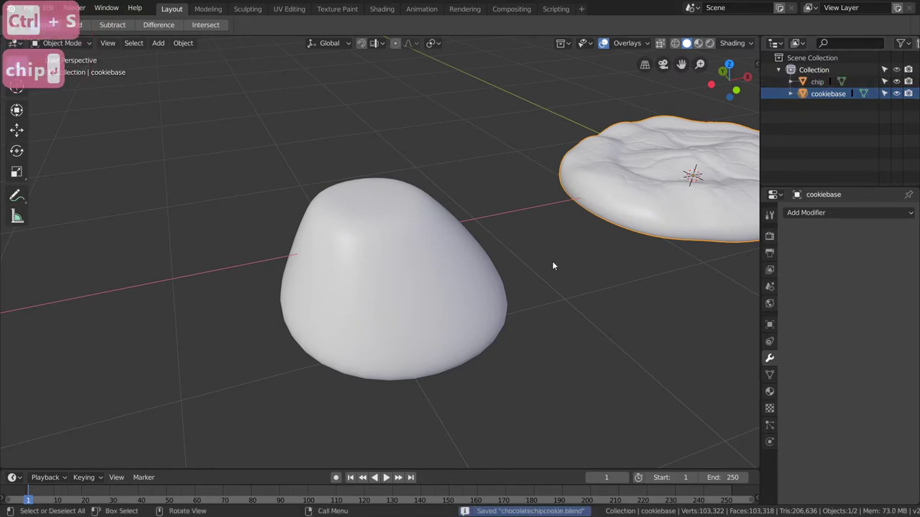
Bring the chip into the UV Editing workspace and hide the cookiebase object.
middle_click_drag(396, 351, 287, 292)
scroll(267, 285, "down", 3)
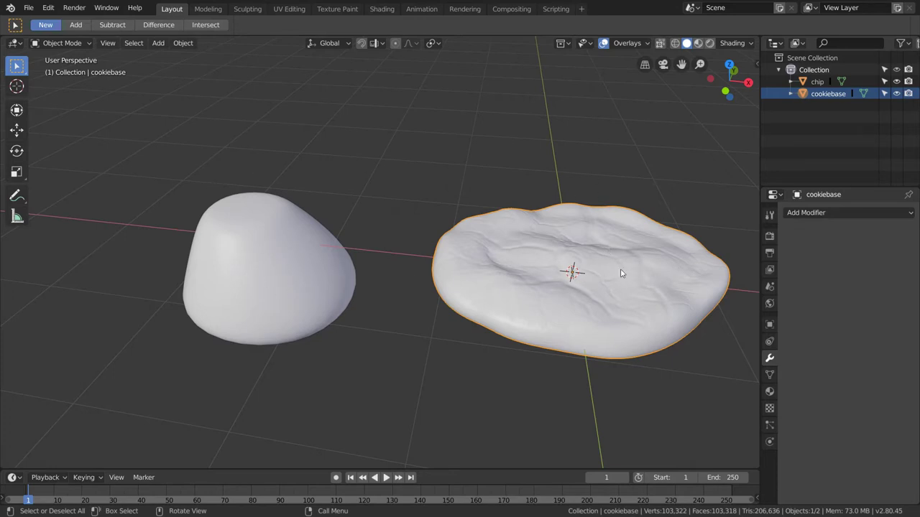
left_click(245, 252)
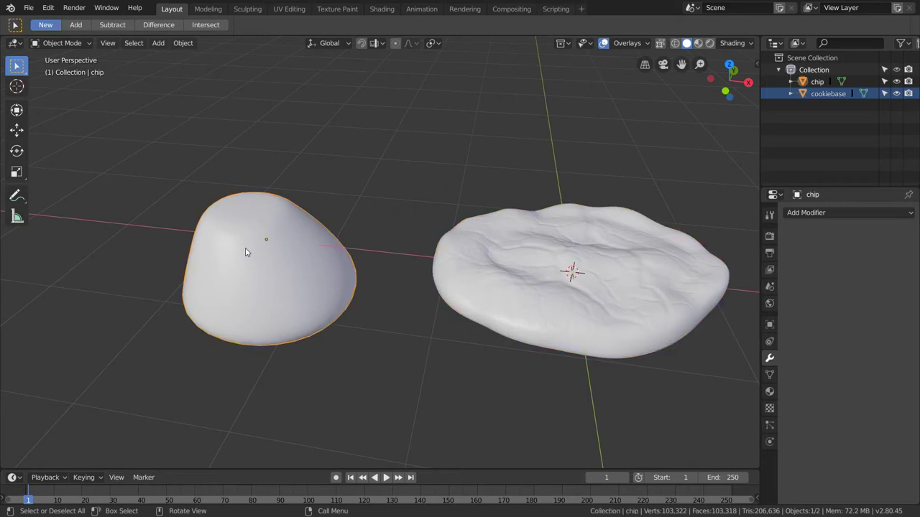
left_click(289, 8)
scroll(572, 260, "up", 5)
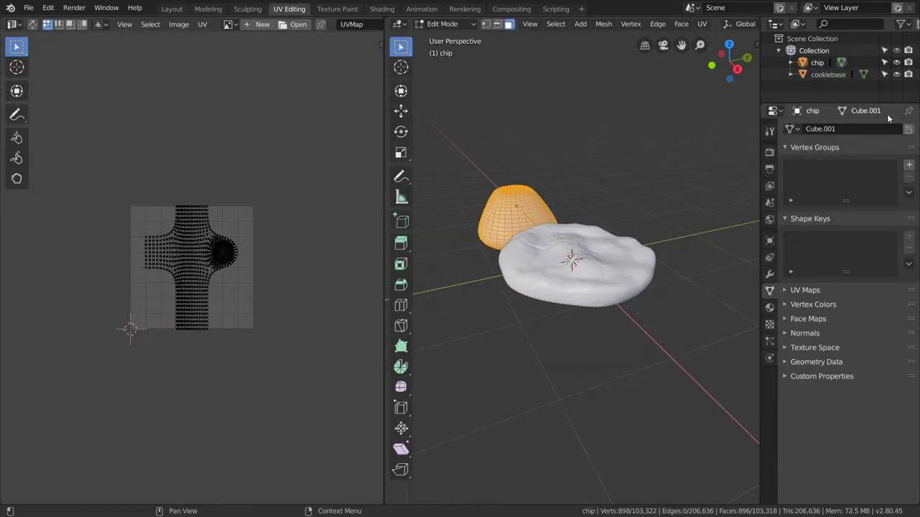
left_click(895, 74)
scroll(516, 222, "up", 4)
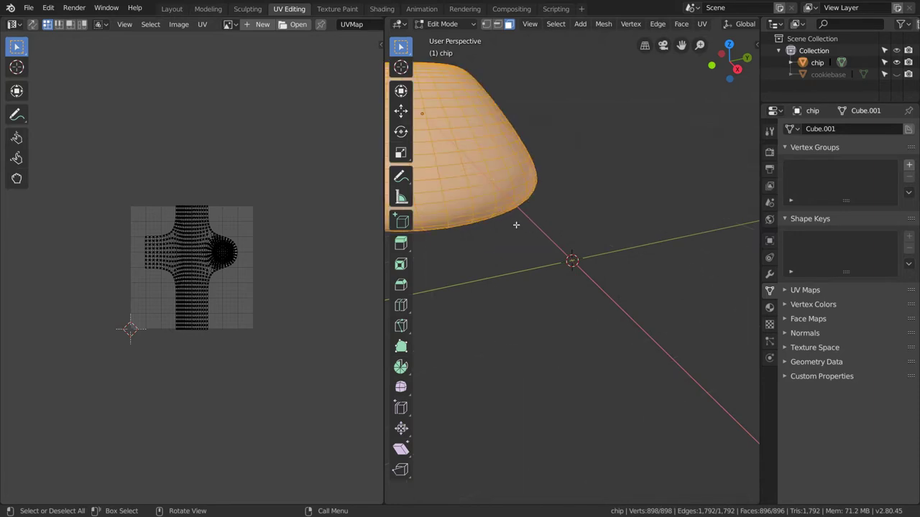
key("KP_Decimal")
scroll(565, 268, "up", 3)
scroll(564, 266, "down", 2)
middle_click_drag(558, 252, 585, 254)
scroll(187, 291, "up", 6)
scroll(187, 291, "down", 2)
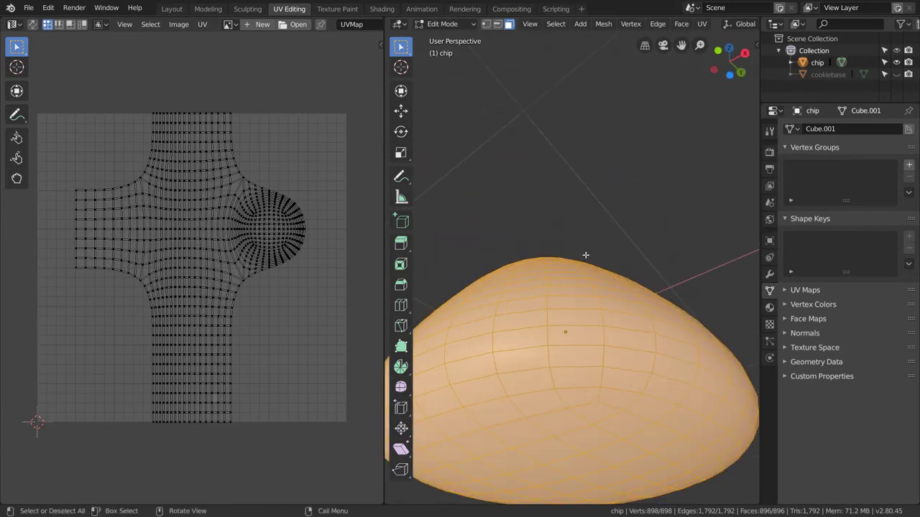
Mark seams on the edge loop around the chip's base and on one edge path running up its side onto the top.
scroll(579, 270, "down", 2)
key("2")
middle_click_drag(572, 345, 514, 406)
left_click(568, 338, "alt")
middle_click_drag(651, 320, 747, 325)
scroll(748, 325, "up", 4)
scroll(698, 310, "down", 5)
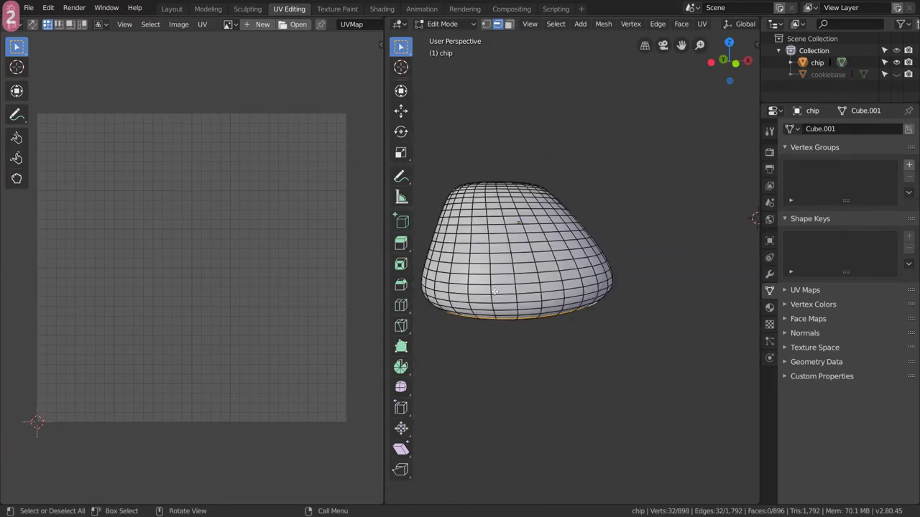
middle_click_drag(503, 282, 582, 340)
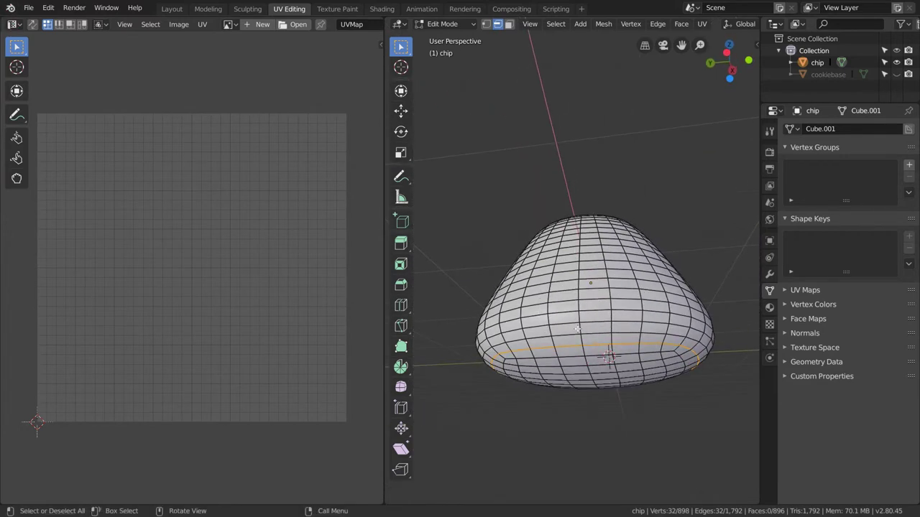
left_click(582, 340, "shift")
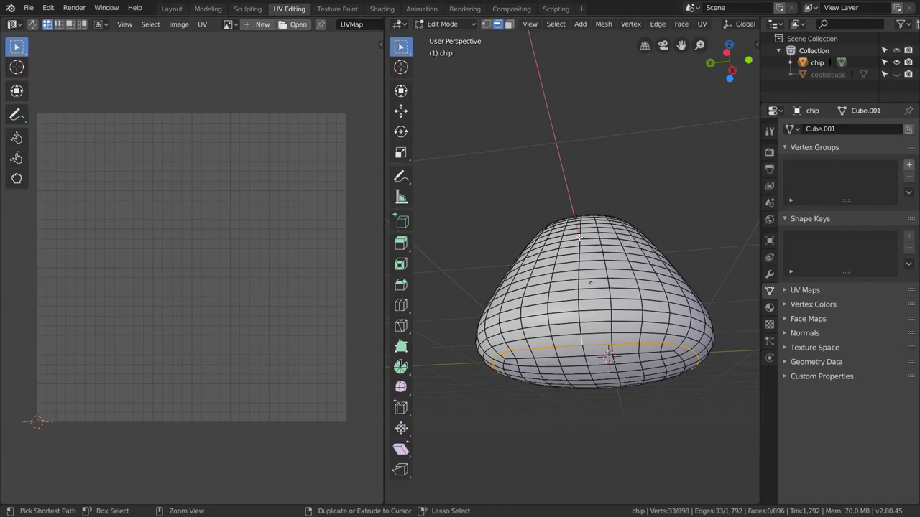
left_click(579, 237, "ctrl")
middle_click_drag(579, 237, 576, 281)
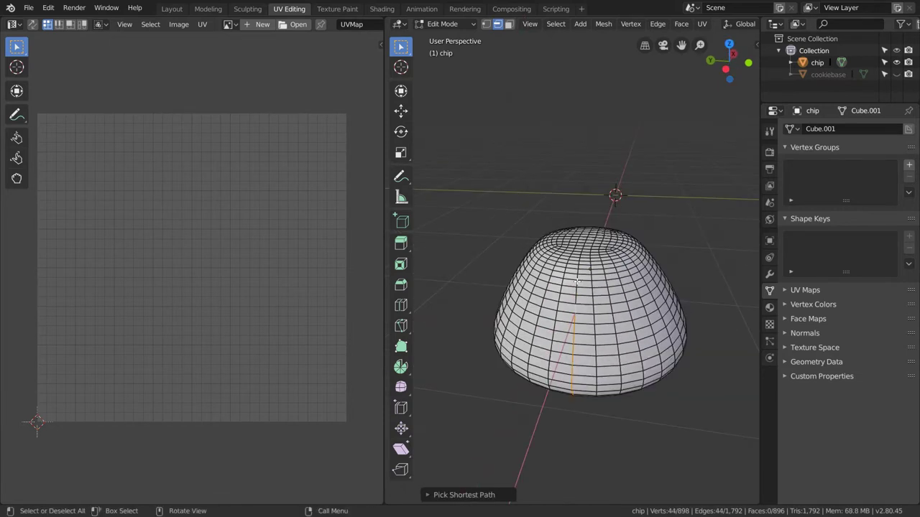
scroll(579, 276, "up", 3)
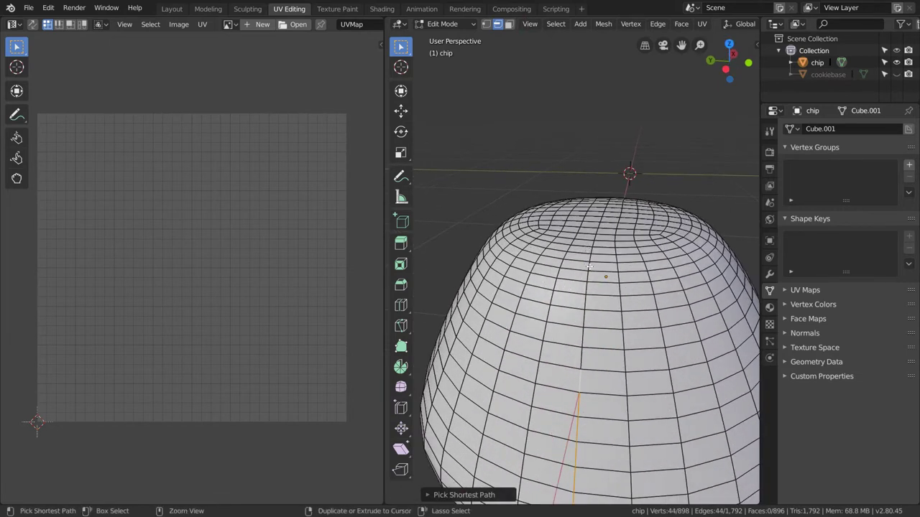
middle_click_drag(589, 267, 606, 204)
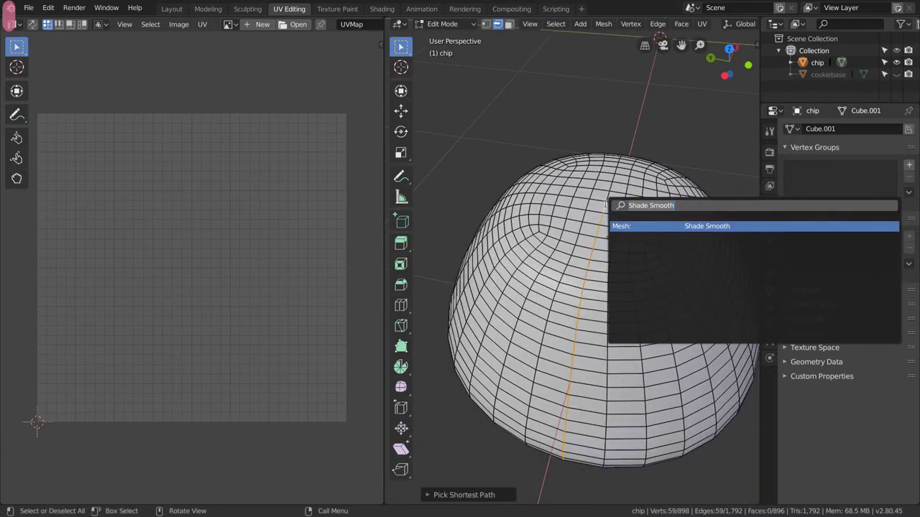
type("mark s")
key("Return")
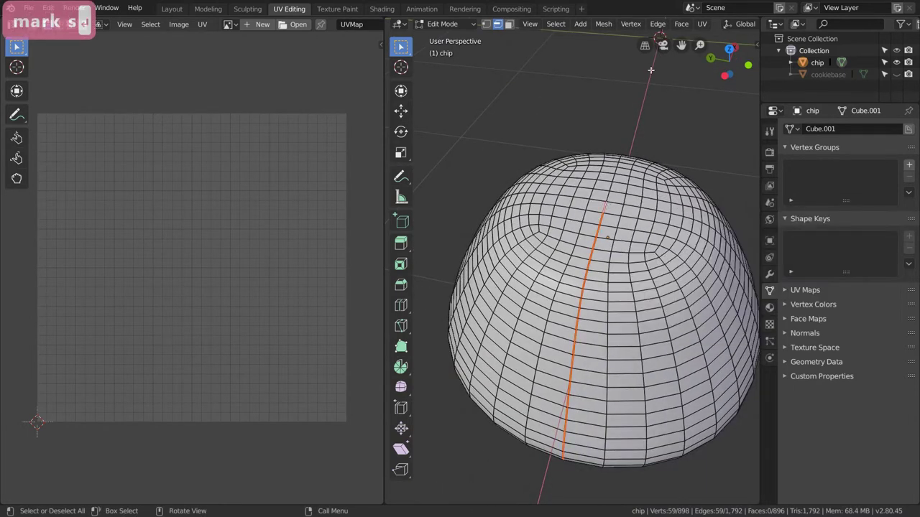
Select all of the chip's faces and unwrap them along the marked seams.
left_click(701, 25)
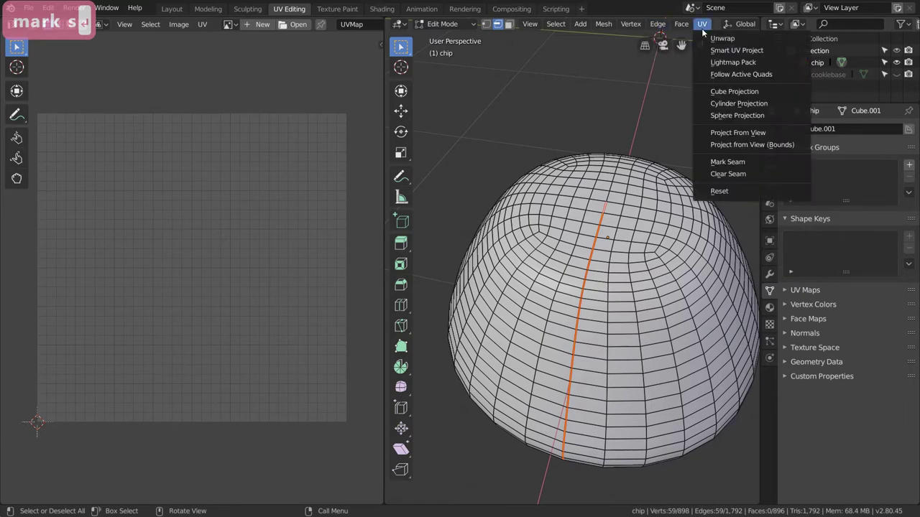
left_click(723, 38)
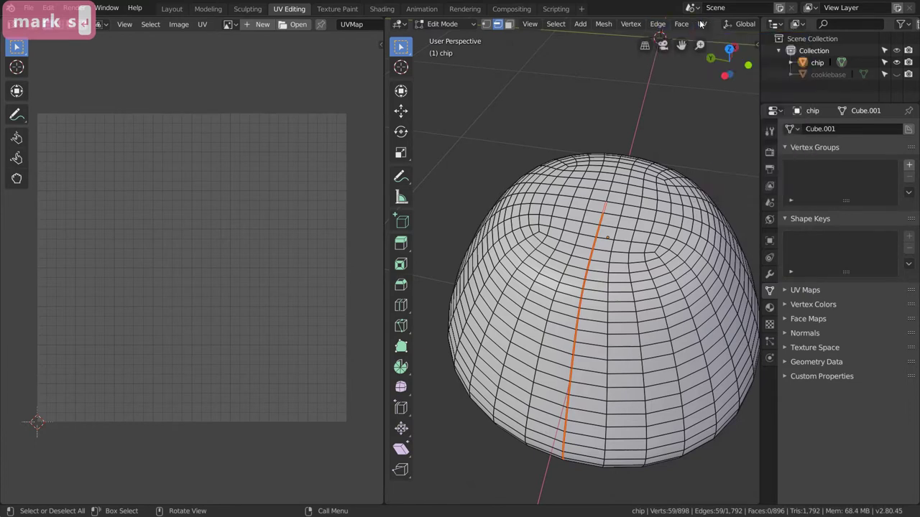
scroll(597, 280, "down", 1)
middle_click_drag(597, 280, 583, 304)
key("3")
key("a")
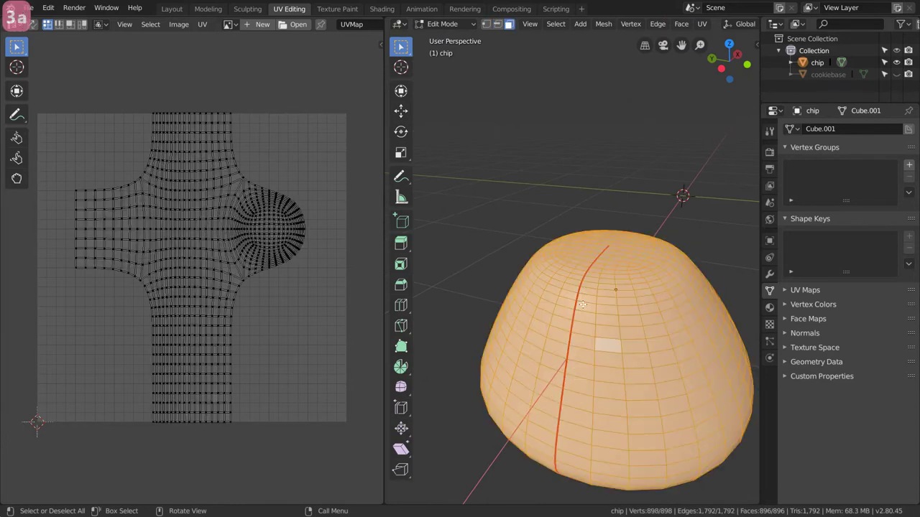
key("u")
left_click(582, 304)
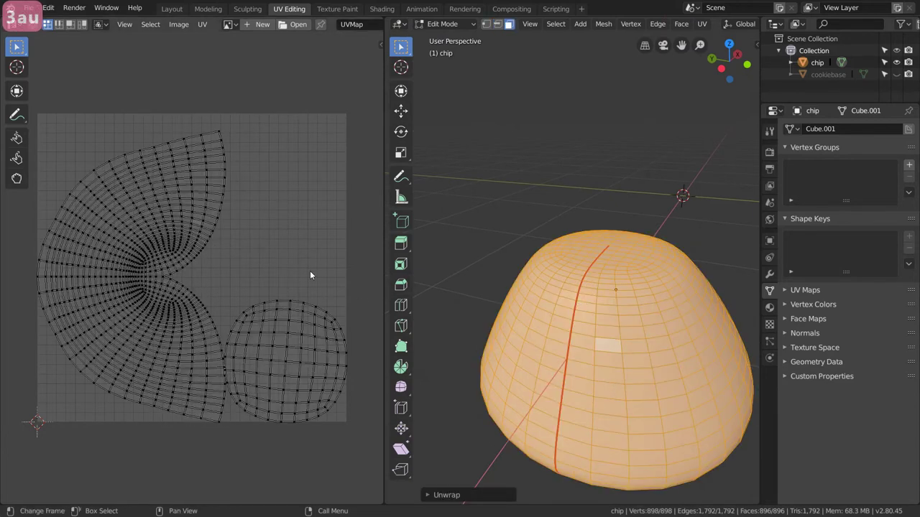
Enlarge the UV editor and turn on the stretch overlay to check the chip's unwrapped islands for angle distortion.
left_click_drag(384, 299, 429, 301)
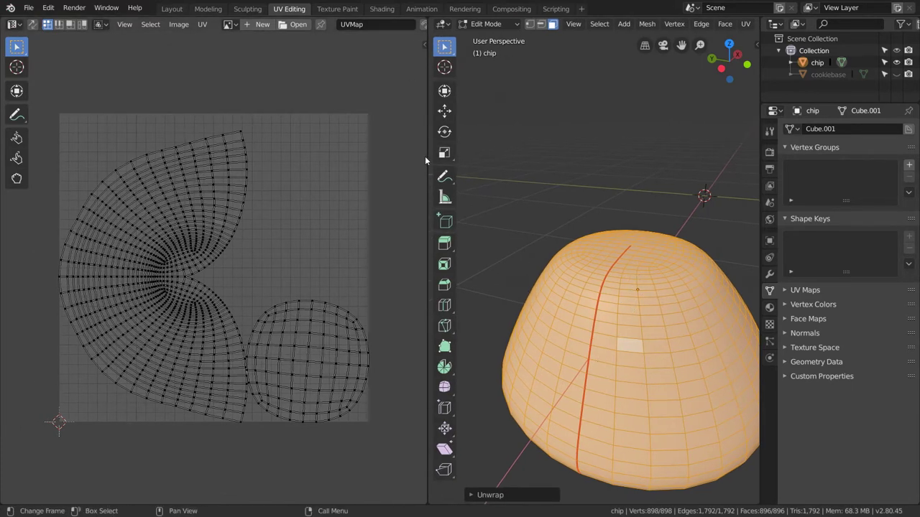
left_click_drag(426, 156, 589, 108)
left_click(568, 25)
left_click(616, 182)
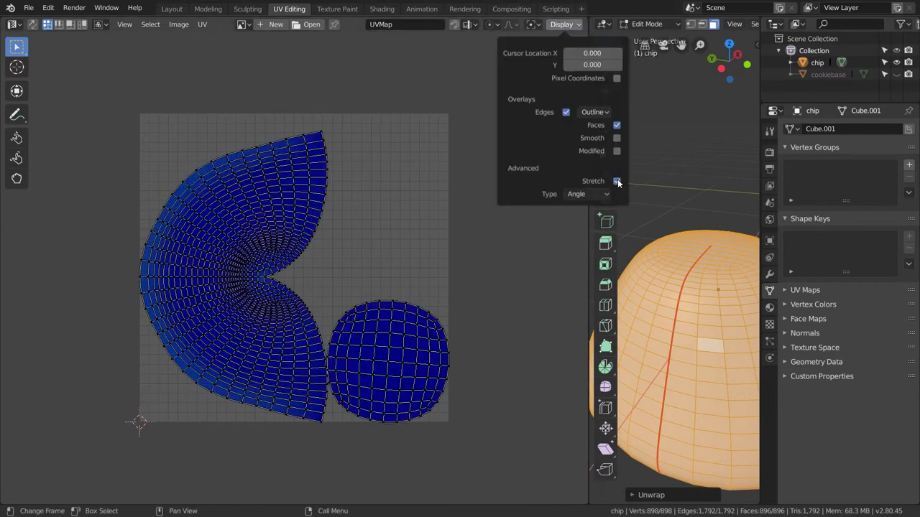
scroll(176, 273, "up", 4)
scroll(203, 267, "down", 4)
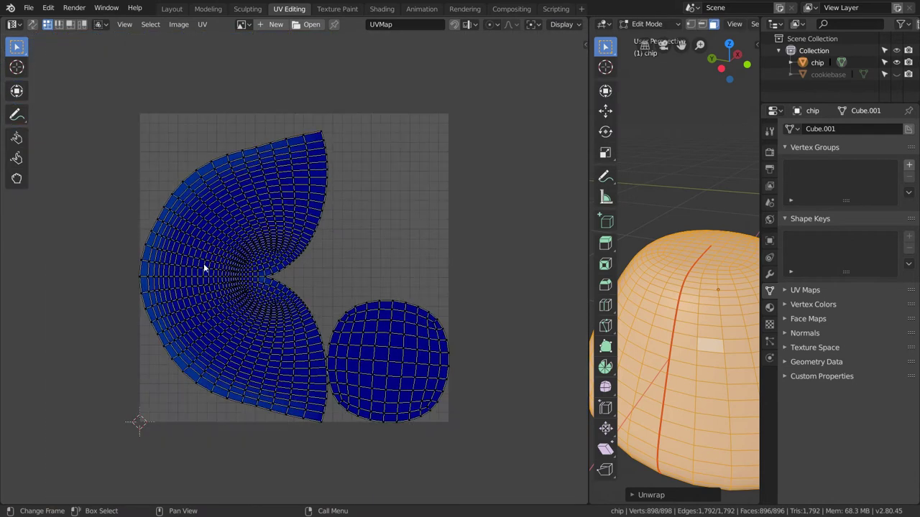
Change the stretch overlay type to Area and examine the area distortion across the chip's UV islands.
left_click(558, 25)
left_click(582, 194)
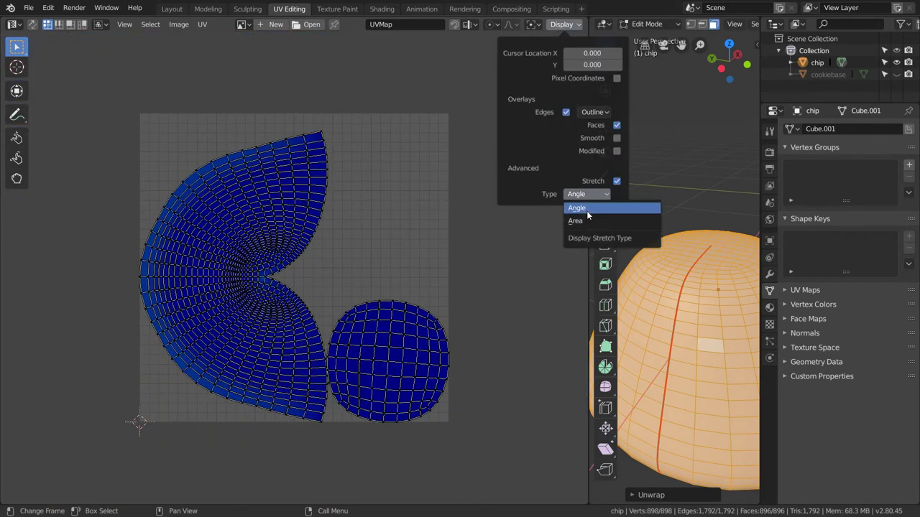
left_click(586, 222)
scroll(232, 294, "up", 3)
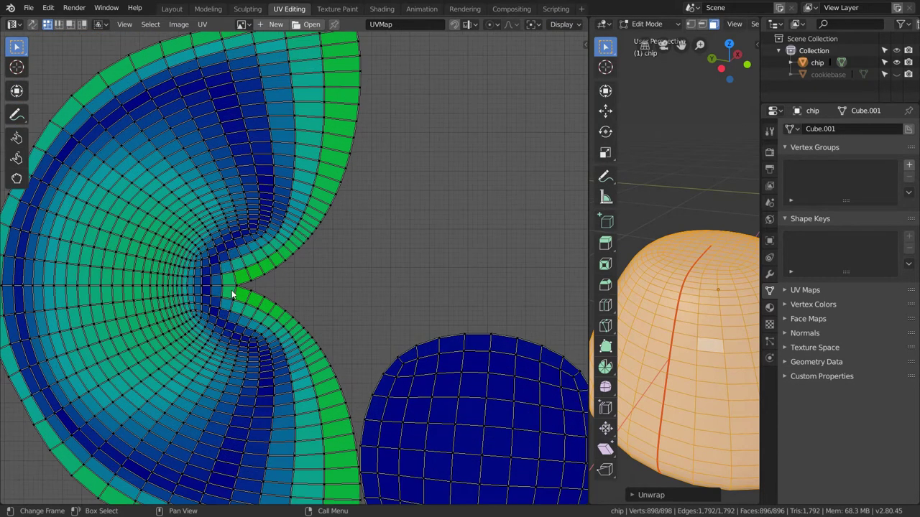
scroll(183, 346, "down", 3)
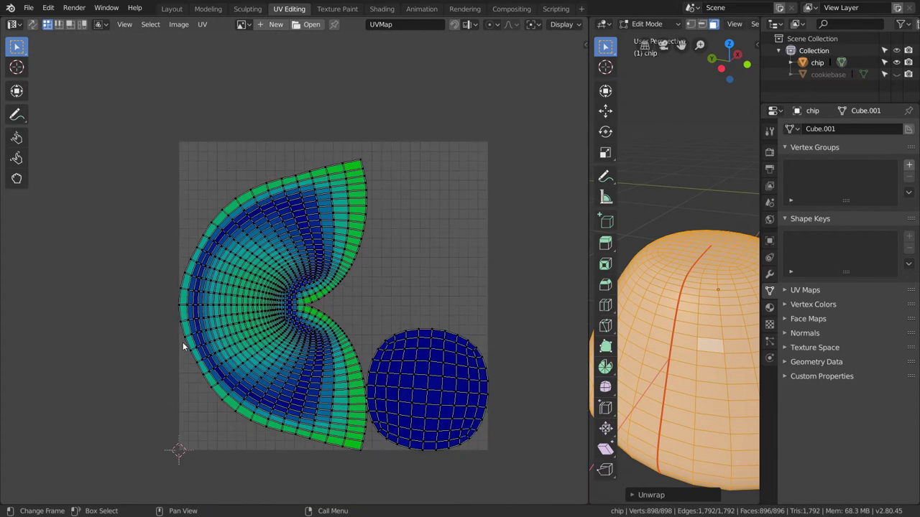
middle_click_drag(247, 336, 184, 327)
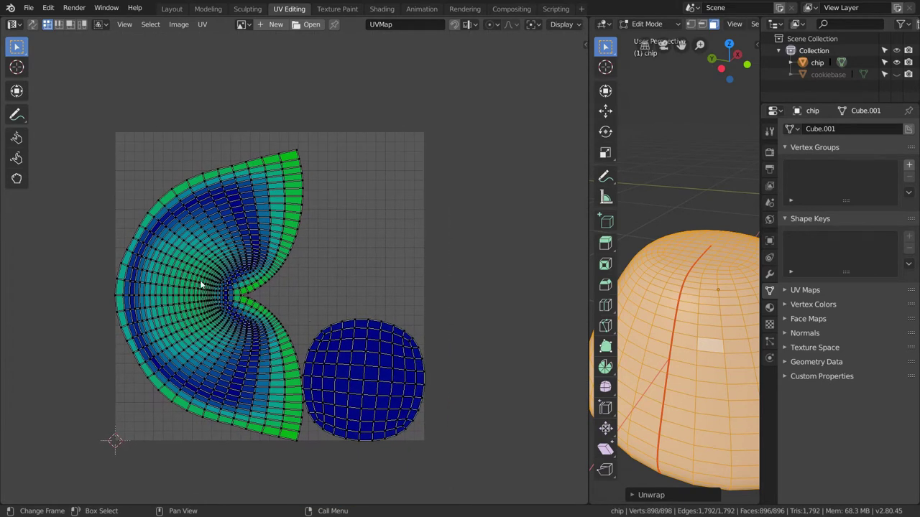
left_click(563, 27)
Shrink the UV editor again, return to the Layout workspace and save the file.
left_click_drag(589, 219, 271, 230)
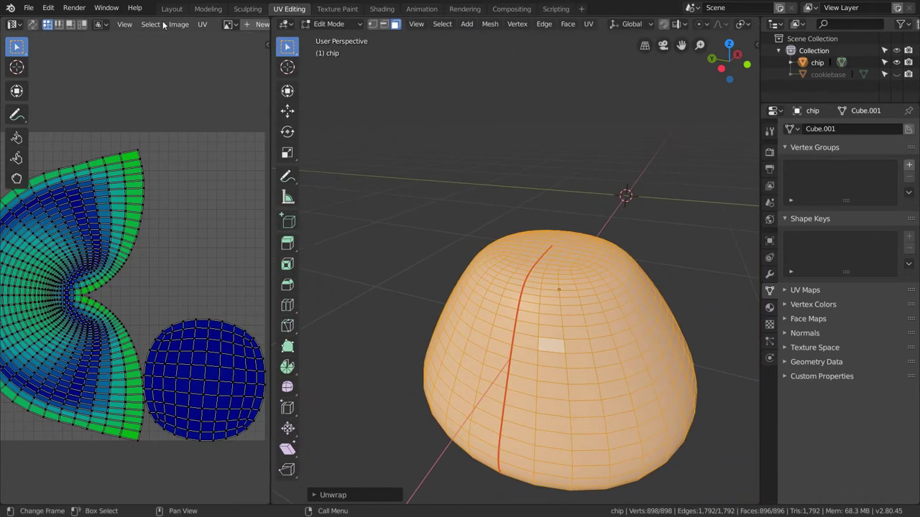
left_click(172, 9)
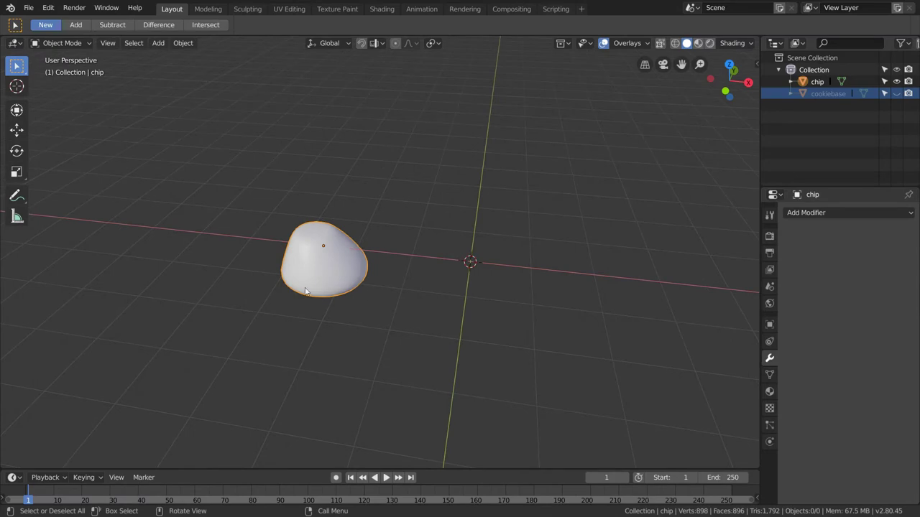
scroll(303, 246, "up", 2)
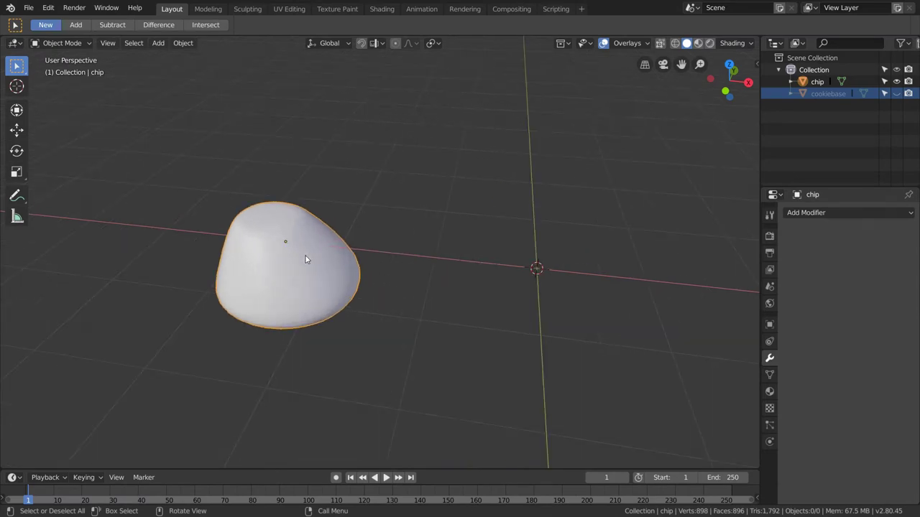
key("ctrl+s")
Unhide the cookiebase object and select it as the active object.
left_click(896, 94)
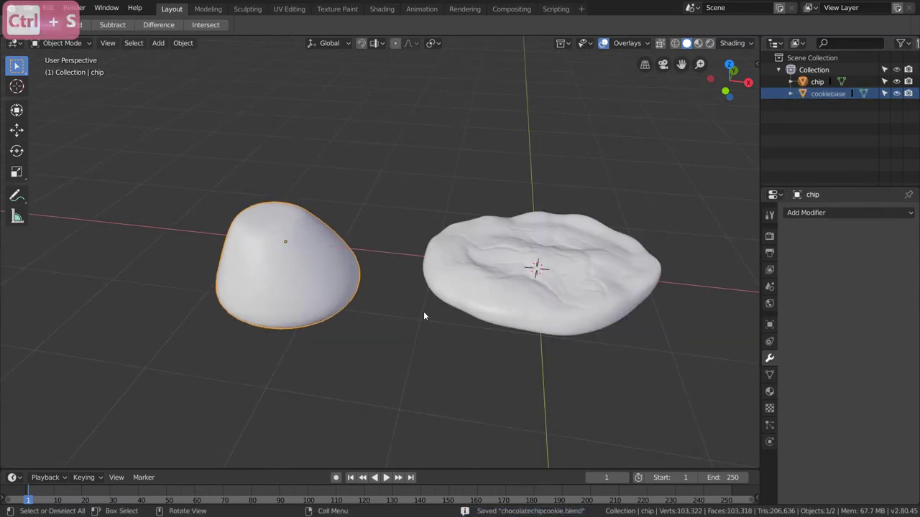
scroll(438, 273, "up", 2)
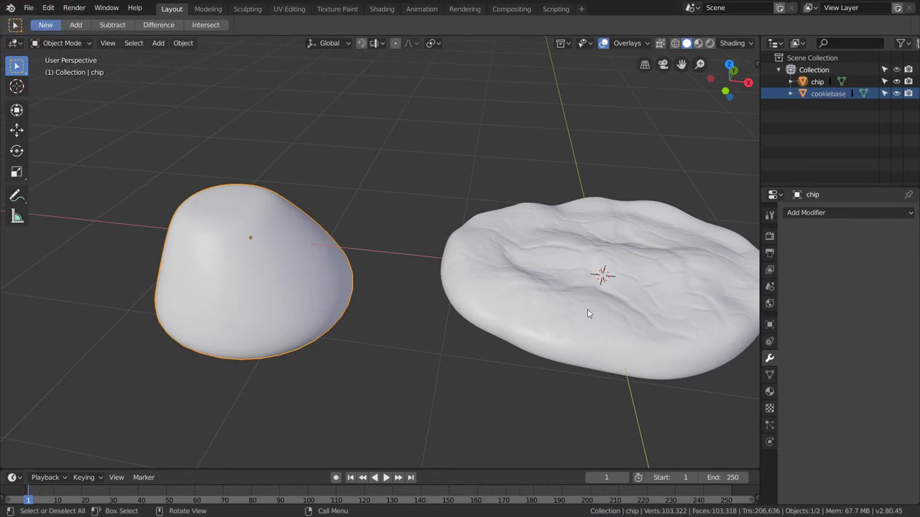
middle_click_drag(625, 256, 420, 258)
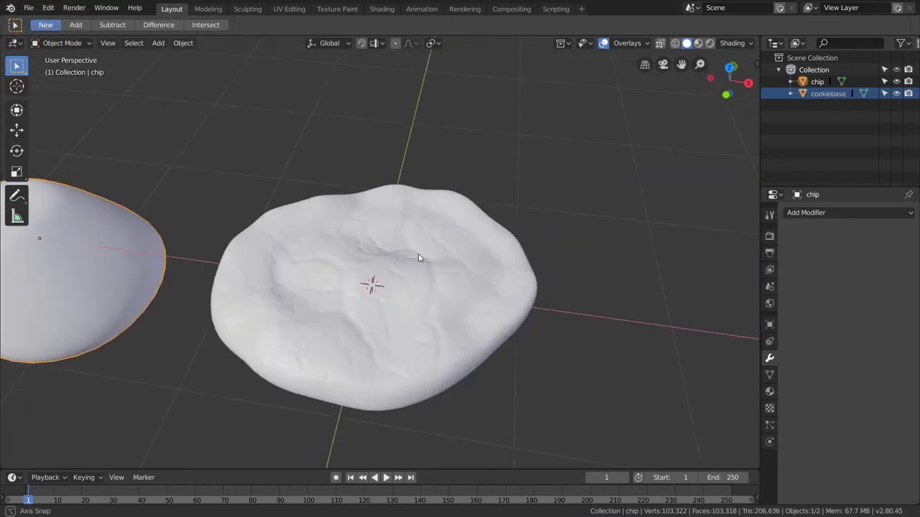
left_click(825, 94)
middle_click_drag(444, 260, 448, 238)
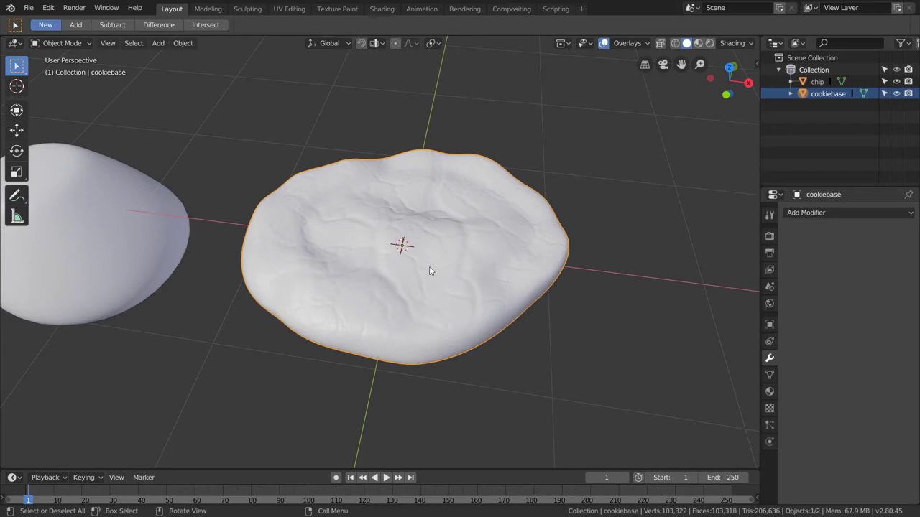
Add a vertex group to cookiebase and name it "chipmap".
left_click(770, 374)
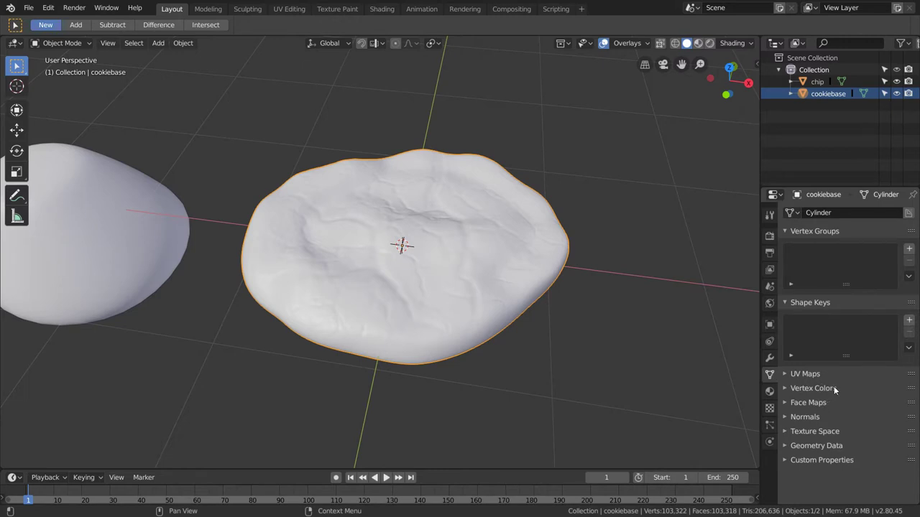
left_click(909, 249)
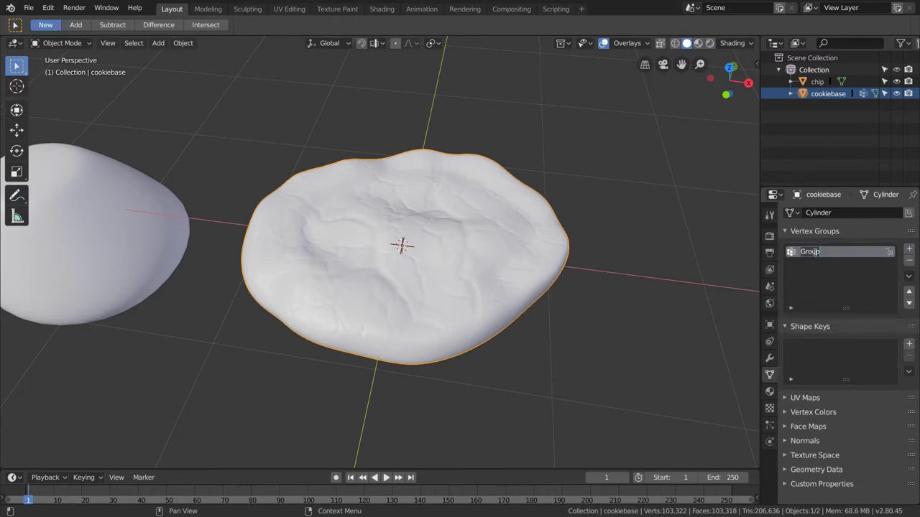
type("chipmap")
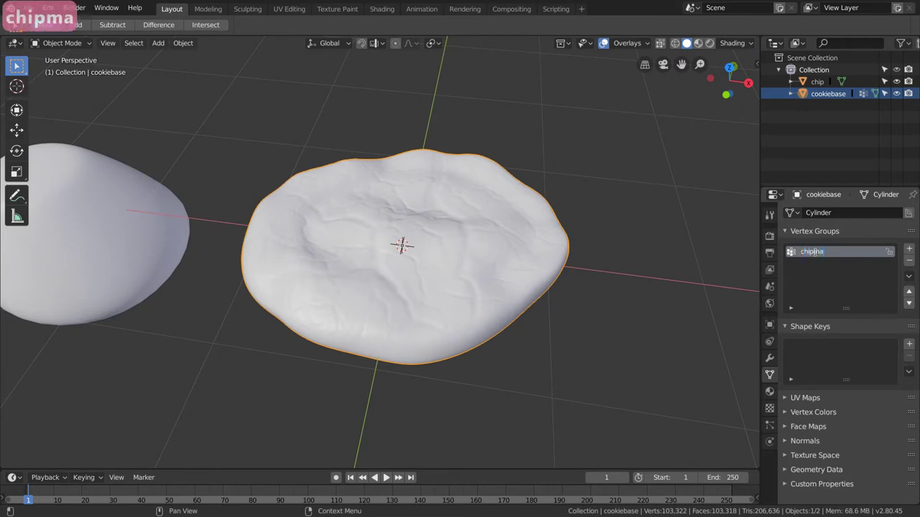
key("Return")
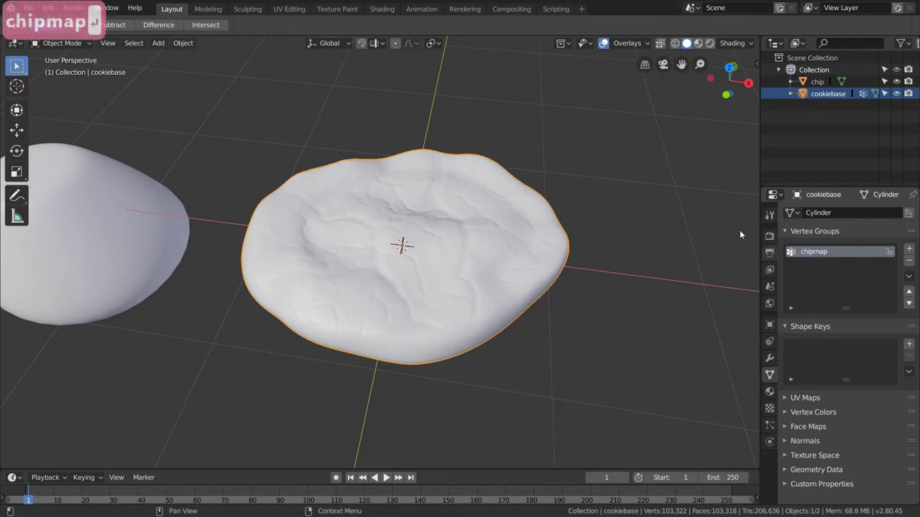
Put the cookiebase object into Weight Paint mode.
left_click(61, 43)
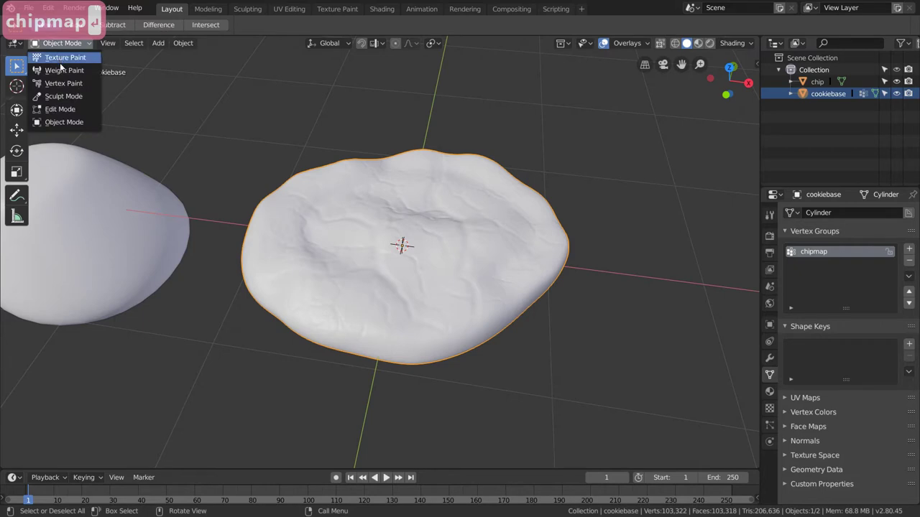
left_click(61, 69)
scroll(430, 264, "up", 3)
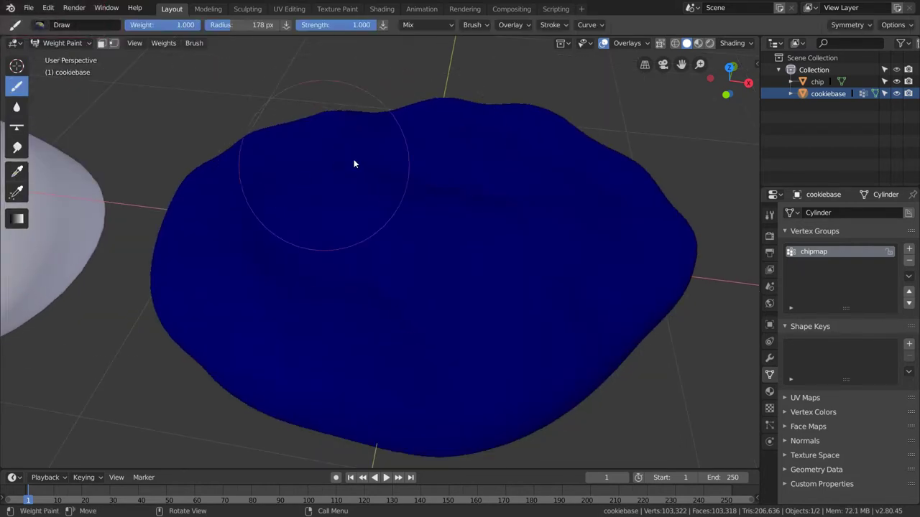
scroll(427, 212, "down", 2)
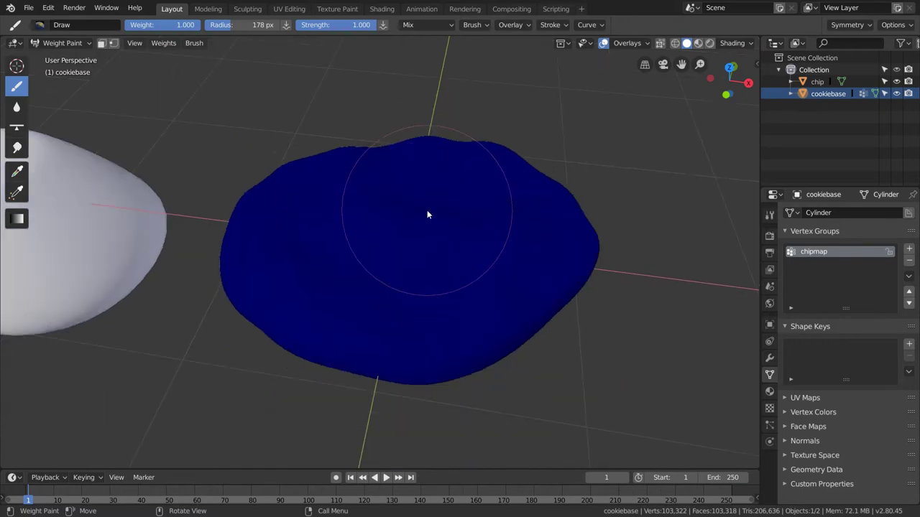
Try a full-strength weight stroke on the cookie's top, undo it, and set the brush radius to 171 px.
mouse_move(469, 229)
left_mouse_down()
mouse_move(363, 244)
mouse_move(429, 197)
mouse_move(426, 288)
left_mouse_up()
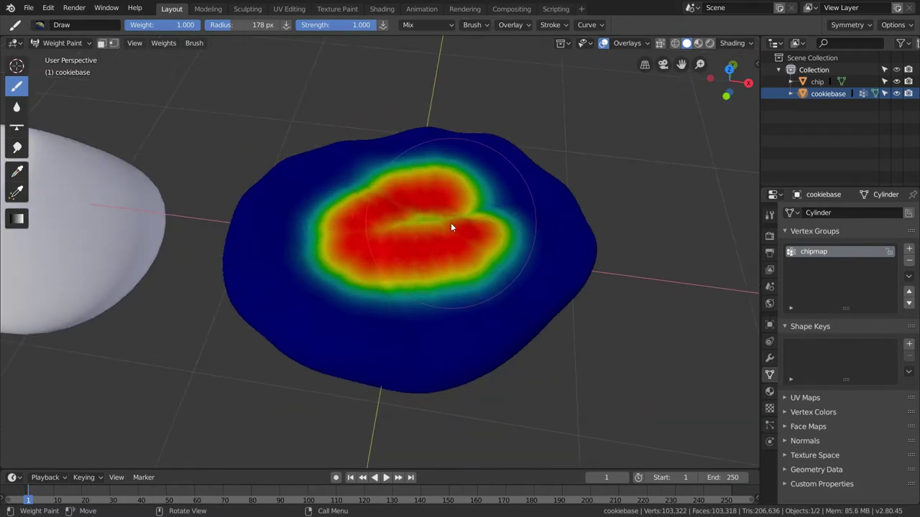
key("ctrl+z")
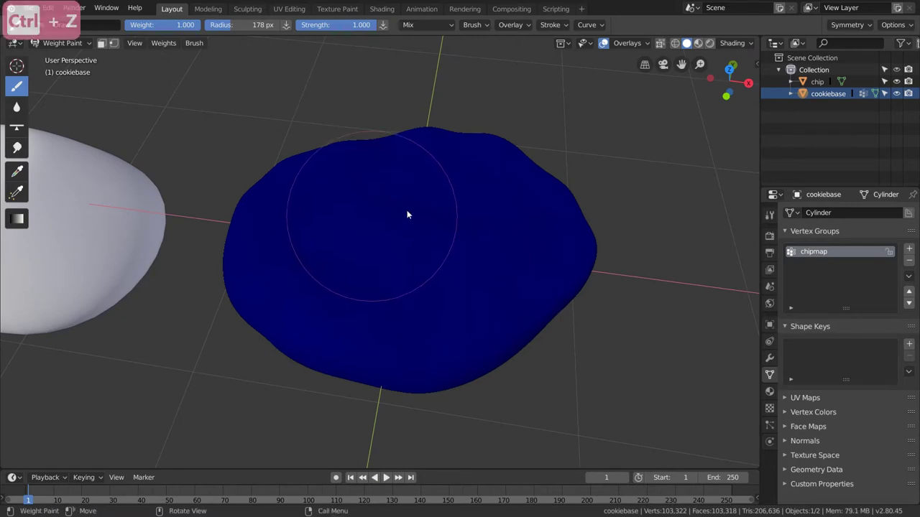
key("f")
key("f")
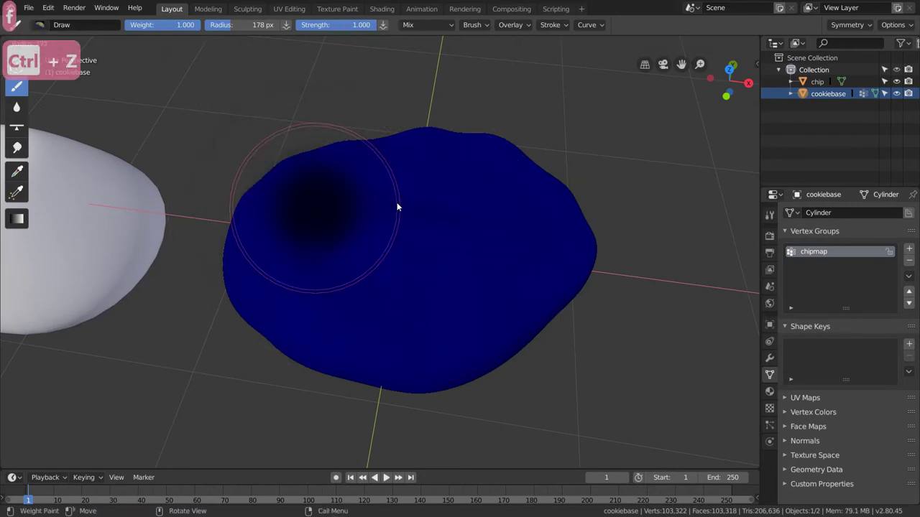
left_click(427, 202)
key("shift+f")
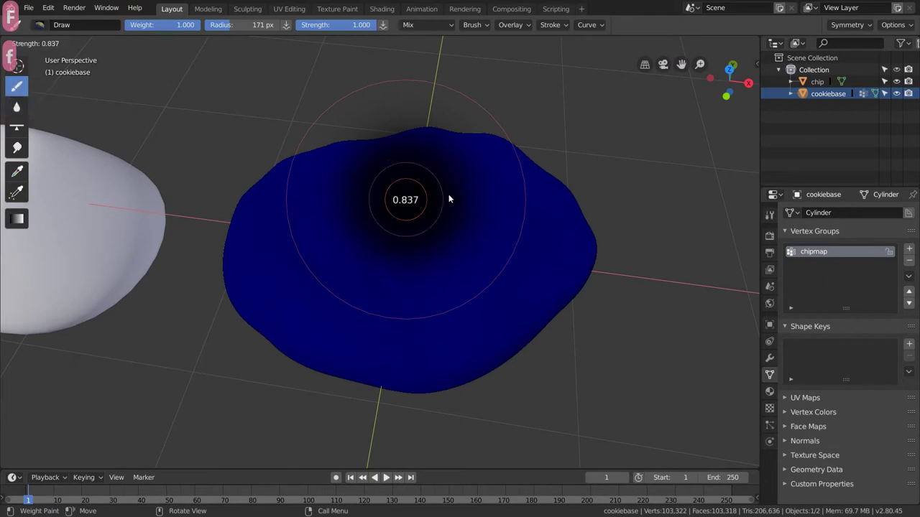
left_click(492, 188)
mouse_move(463, 234)
left_mouse_down()
mouse_move(366, 248)
mouse_move(392, 189)
mouse_move(419, 223)
left_mouse_up()
mouse_move(419, 223)
middle_mouse_down()
mouse_move(485, 210)
mouse_move(460, 191)
mouse_move(349, 218)
mouse_move(372, 206)
mouse_move(413, 219)
mouse_move(429, 277)
middle_mouse_up()
key("ctrl+z")
Set the brush strength to 0.233 and paint an even layer of weight over the cookie's top, leaving the rim unpainted.
key("shift+f")
left_click(398, 190)
mouse_move(429, 277)
left_mouse_down()
mouse_move(335, 301)
mouse_move(286, 244)
mouse_move(309, 179)
mouse_move(435, 174)
mouse_move(482, 215)
mouse_move(460, 271)
mouse_move(404, 291)
mouse_move(327, 295)
mouse_move(297, 259)
mouse_move(366, 222)
mouse_move(419, 229)
left_mouse_up()
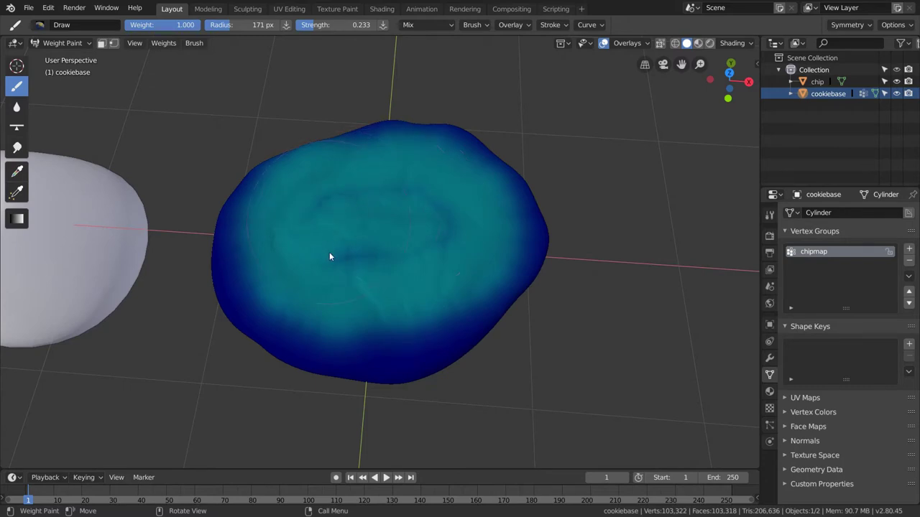
mouse_move(330, 256)
left_mouse_down()
mouse_move(432, 211)
mouse_move(427, 244)
mouse_move(314, 294)
mouse_move(257, 259)
mouse_move(309, 320)
mouse_move(392, 314)
mouse_move(436, 290)
mouse_move(410, 234)
mouse_move(326, 210)
left_mouse_up()
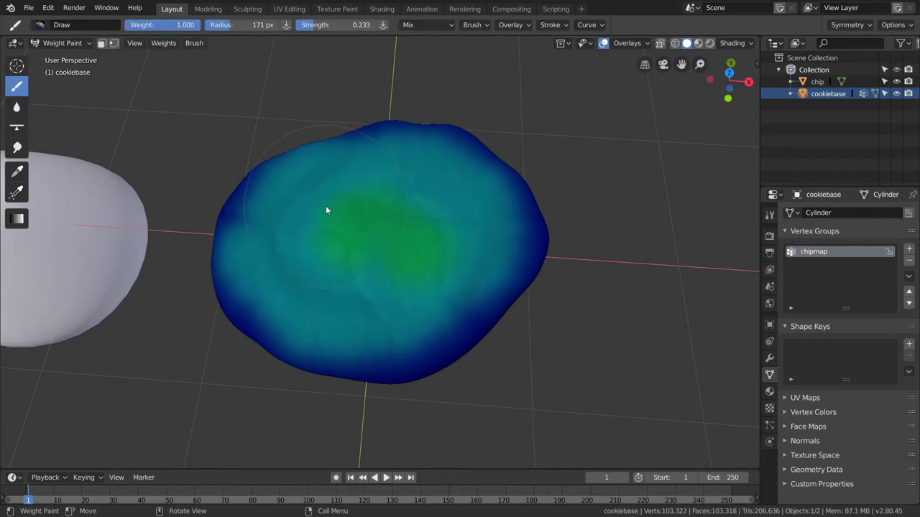
scroll(376, 257, "up", 3)
key("ctrl+z")
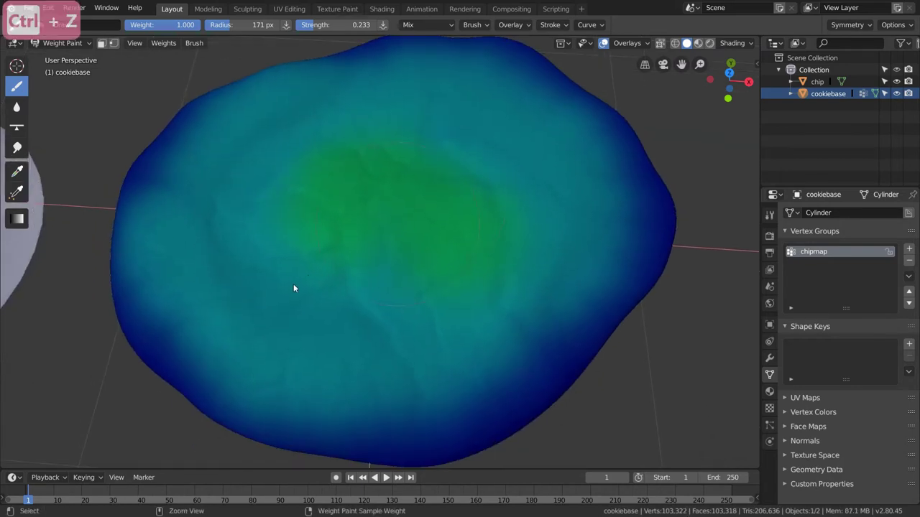
key("ctrl+z")
Set the brush strength to 0.353 and paint a second layer of weight in a broken ring around the cookie's center.
key("shift+f")
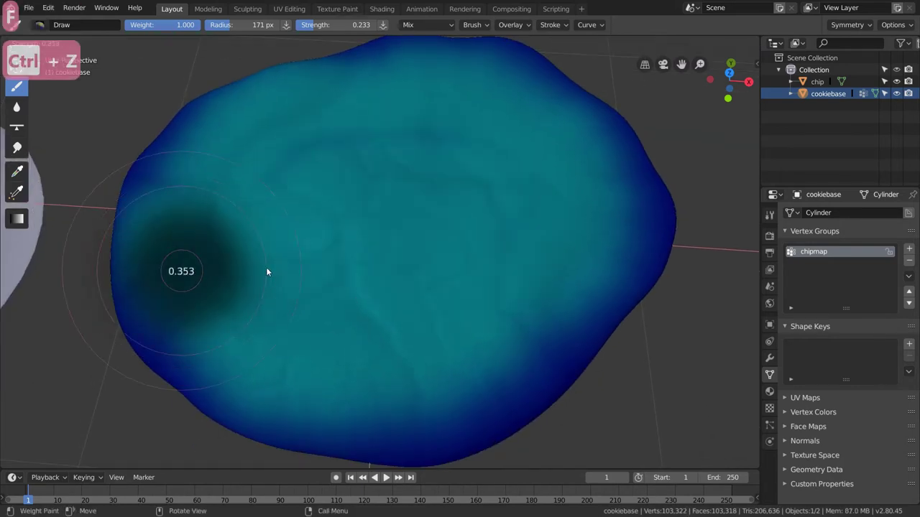
left_click(266, 271)
scroll(273, 277, "down", 3)
mouse_move(310, 288)
left_mouse_down()
mouse_move(263, 260)
mouse_move(252, 219)
left_mouse_up()
mouse_move(411, 286)
left_mouse_down()
mouse_move(465, 273)
mouse_move(498, 202)
mouse_move(401, 142)
mouse_move(357, 191)
mouse_move(293, 179)
left_mouse_up()
Paint extra weight onto two spots near the cookie's front and one patch along its back.
mouse_move(346, 235)
middle_mouse_down()
mouse_move(376, 244)
mouse_move(369, 230)
mouse_move(345, 298)
middle_mouse_up()
left_click(343, 291)
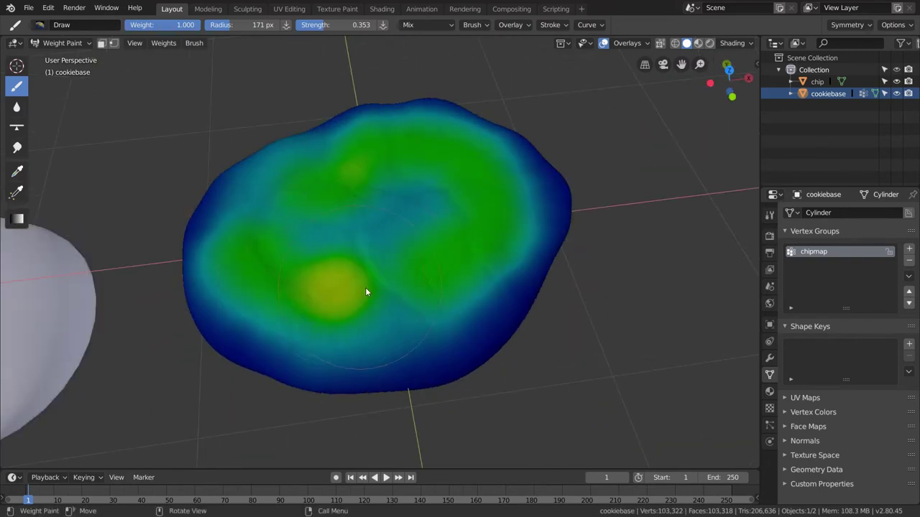
left_click(421, 279)
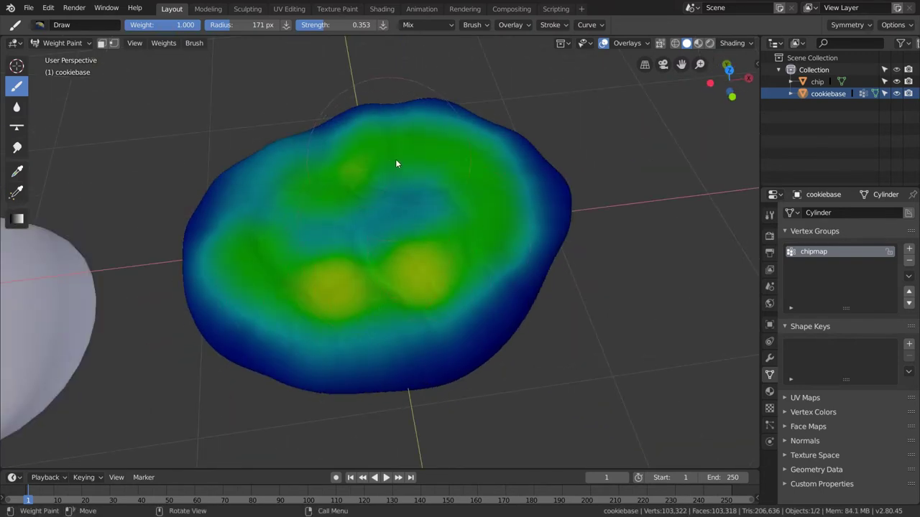
left_click_drag(395, 163, 433, 168)
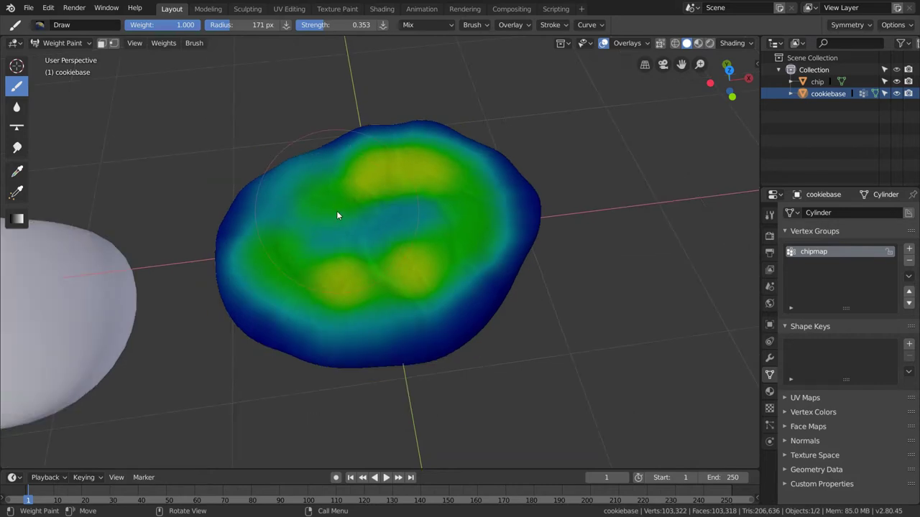
Leave Weight Paint mode and return cookiebase to Object Mode.
middle_click_drag(404, 248, 389, 235)
key("Tab")
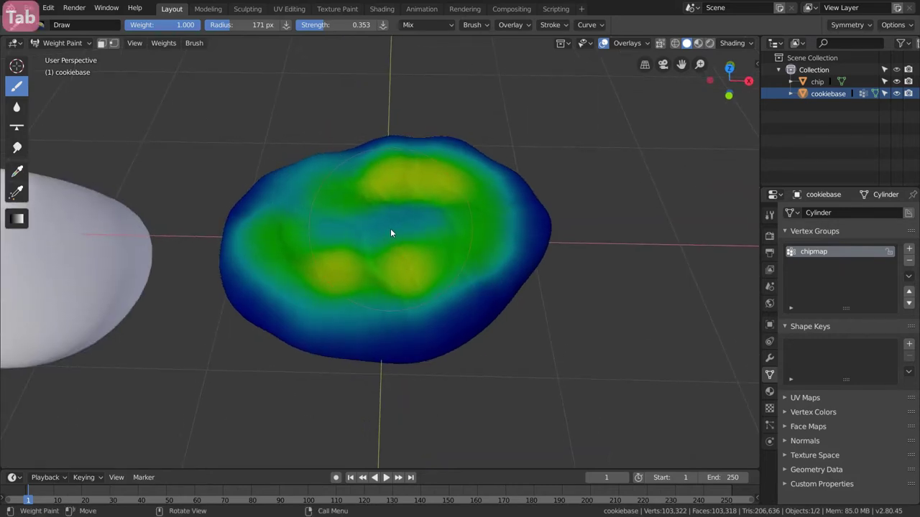
left_click(66, 44)
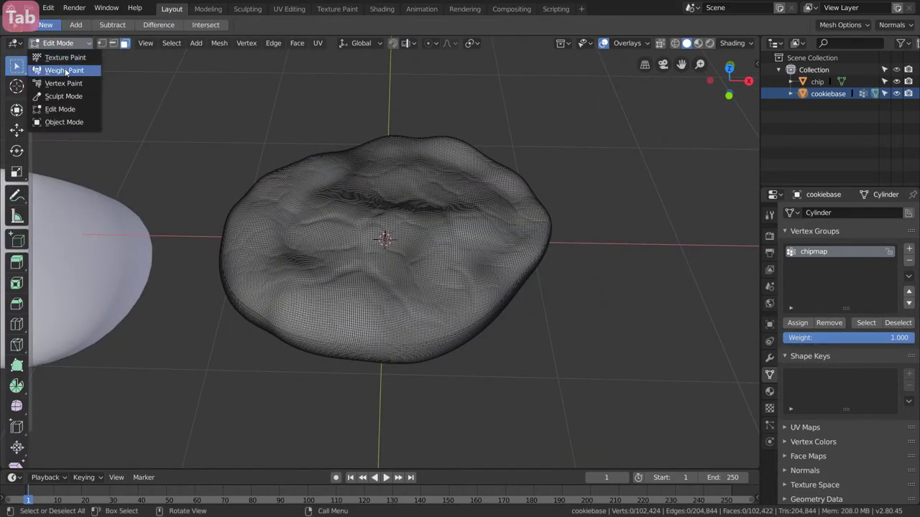
left_click(51, 124)
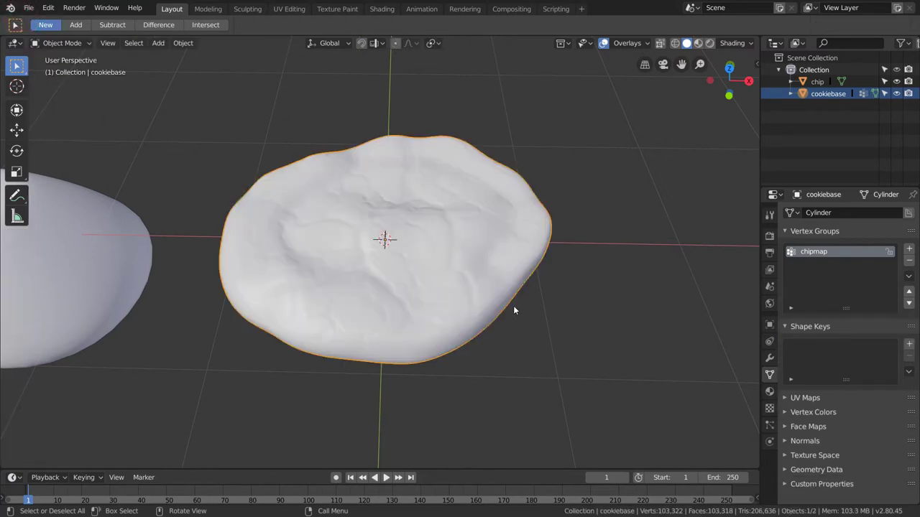
Add a new particle system to cookiebase and set its type to Hair.
middle_click_drag(371, 244, 513, 288)
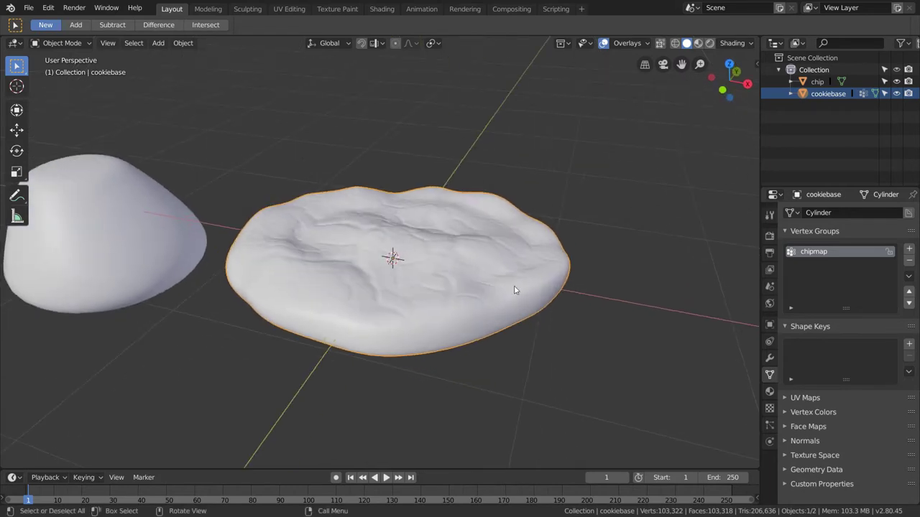
left_click(767, 427)
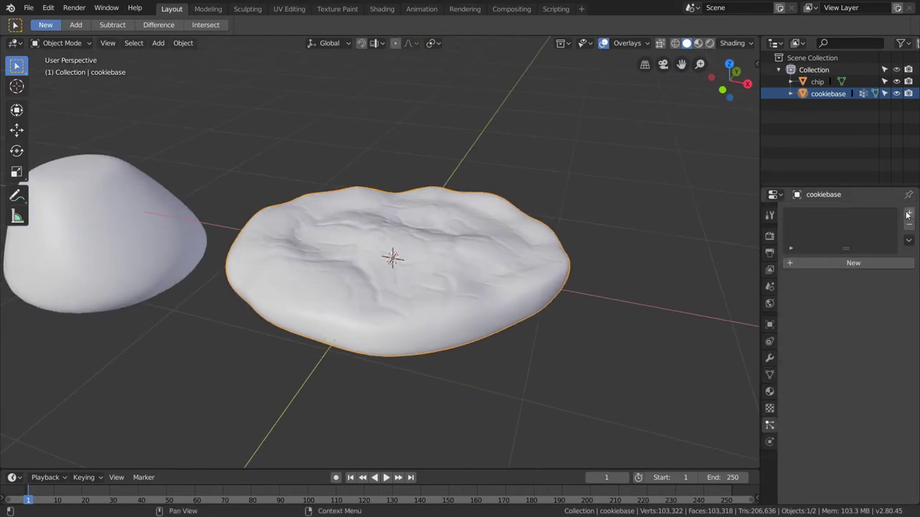
left_click(875, 263)
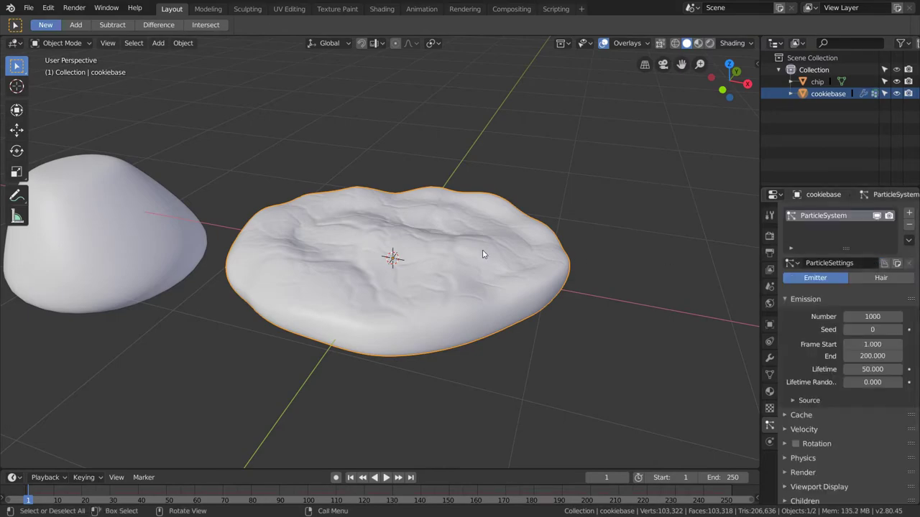
left_click(882, 278)
middle_click_drag(445, 244, 394, 300)
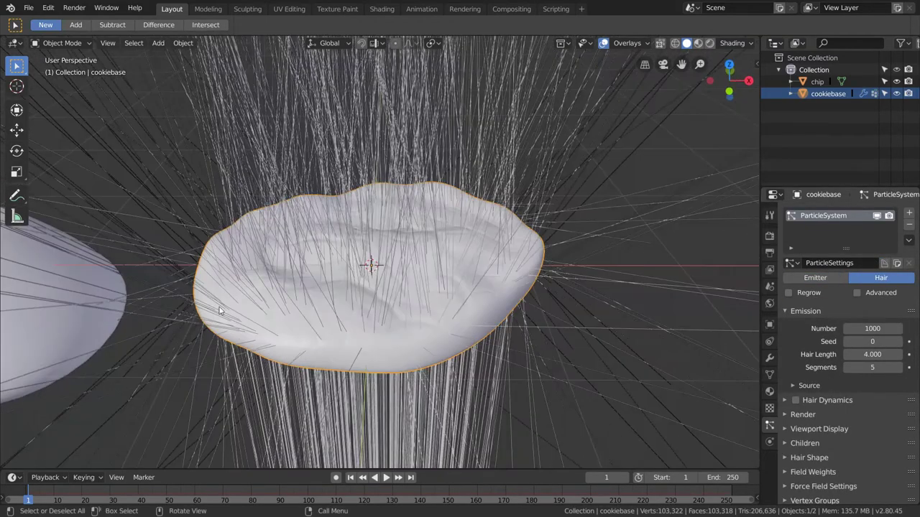
middle_click_drag(260, 274, 362, 283)
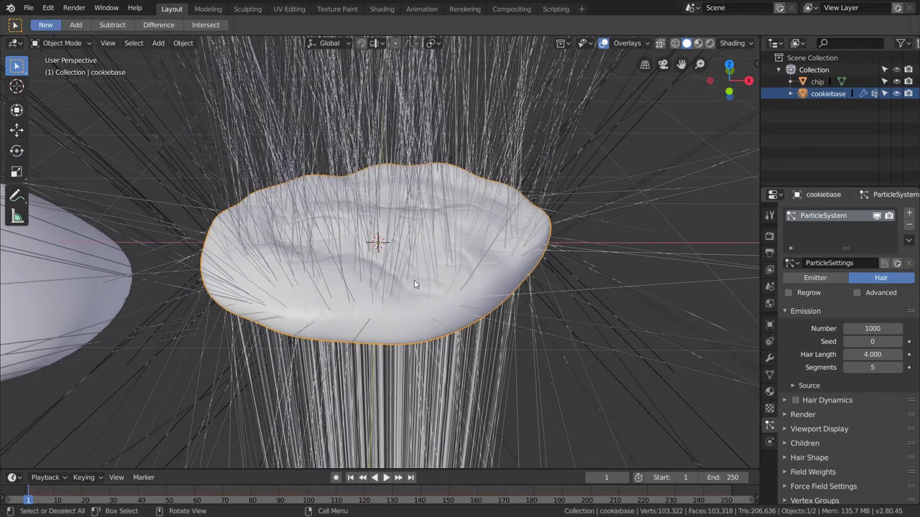
middle_click_drag(385, 255, 370, 244)
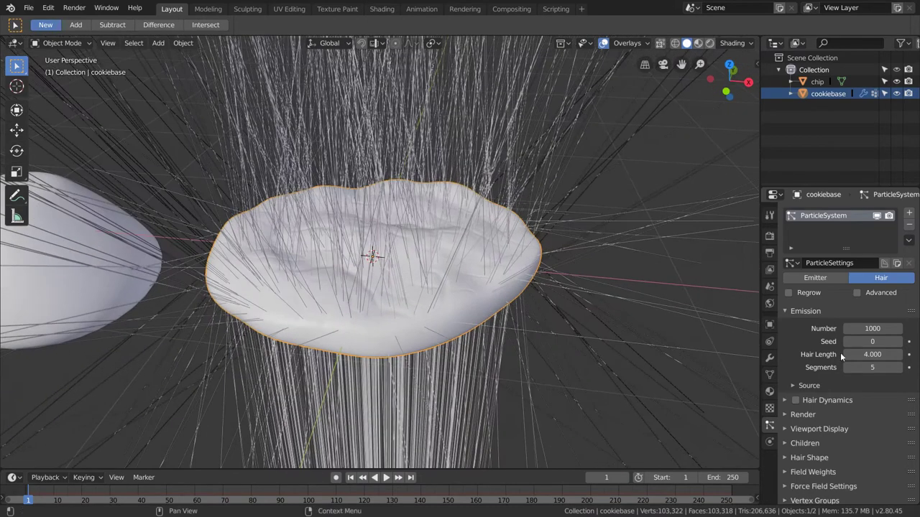
Enable the advanced hair options and assign the chipmap vertex group to the particle density.
left_click(856, 293)
scroll(831, 451, "down", 3)
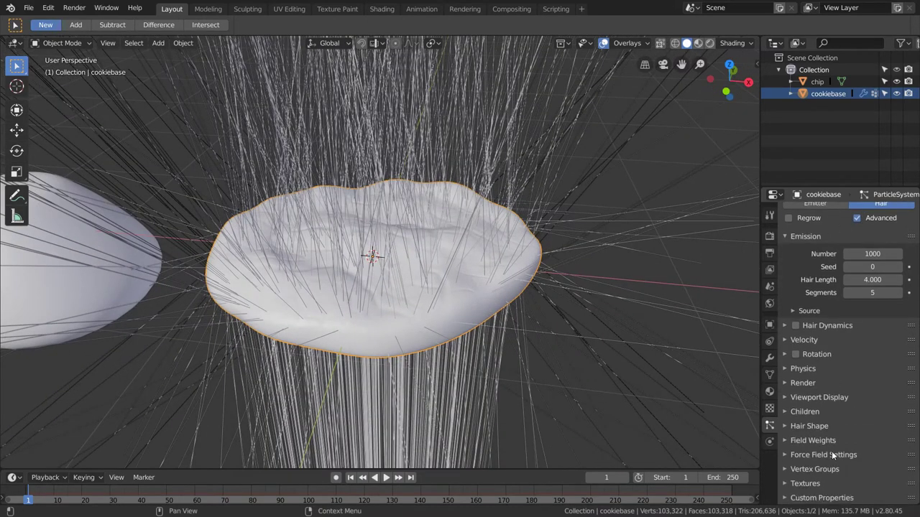
left_click(826, 469)
scroll(830, 468, "down", 2)
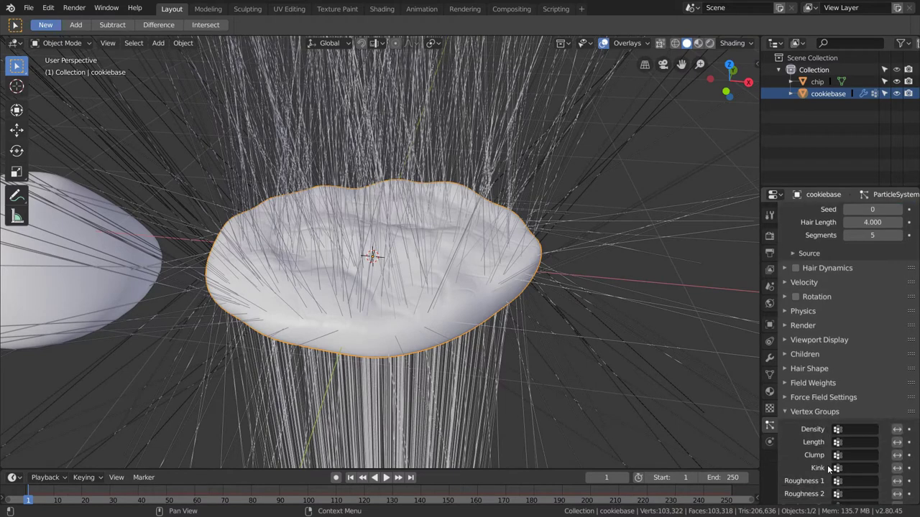
left_click(838, 429)
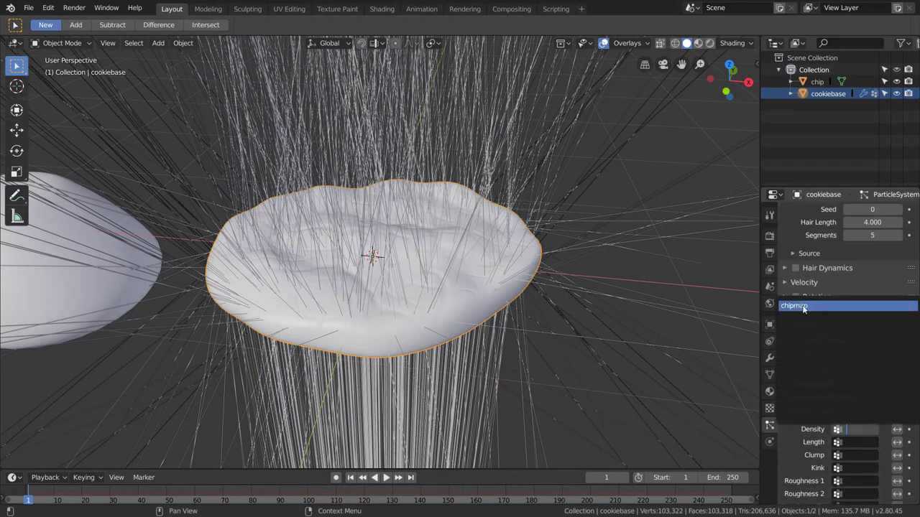
left_click(803, 307)
middle_click_drag(316, 309, 306, 273)
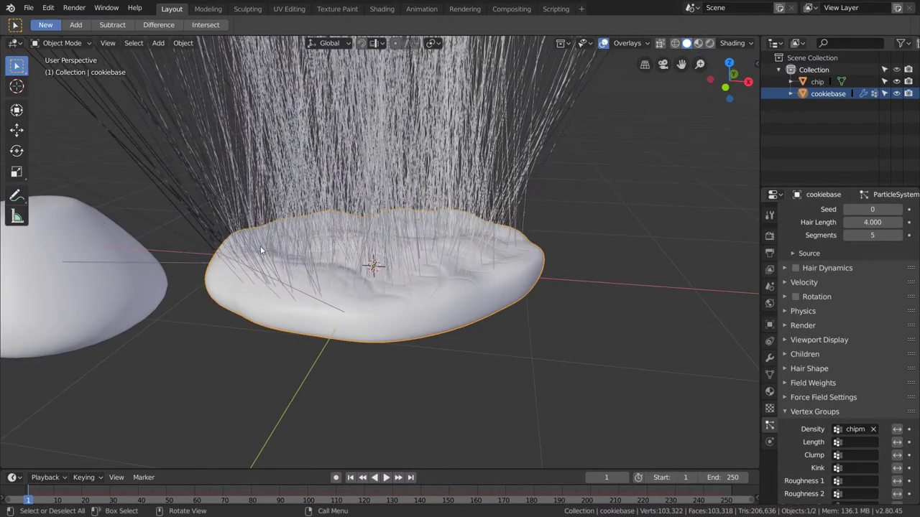
middle_click_drag(261, 250, 428, 205)
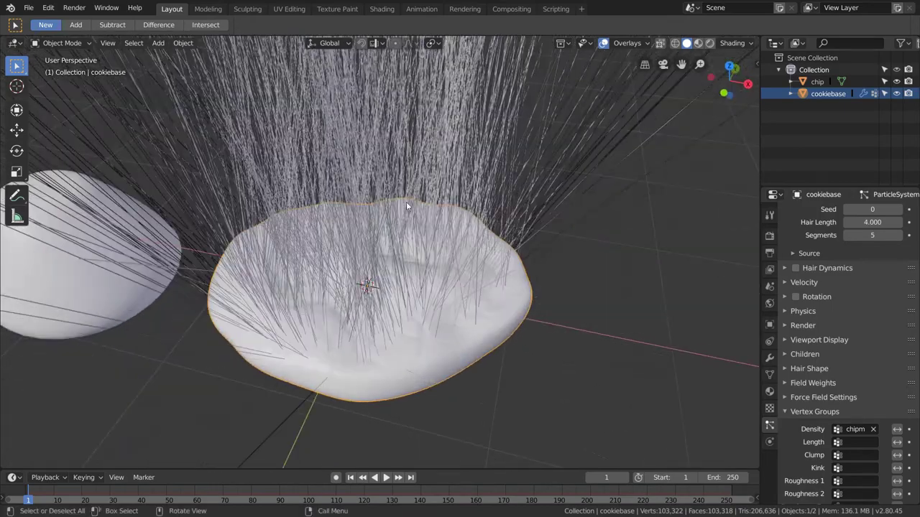
middle_click_drag(356, 257, 293, 279)
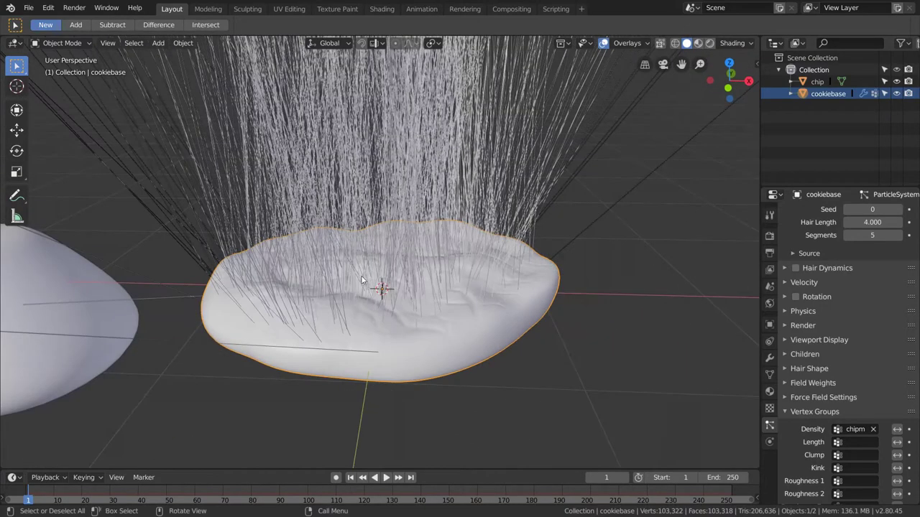
Render the particles as an object, using chip as the instance object.
left_click(804, 326)
left_click(870, 344)
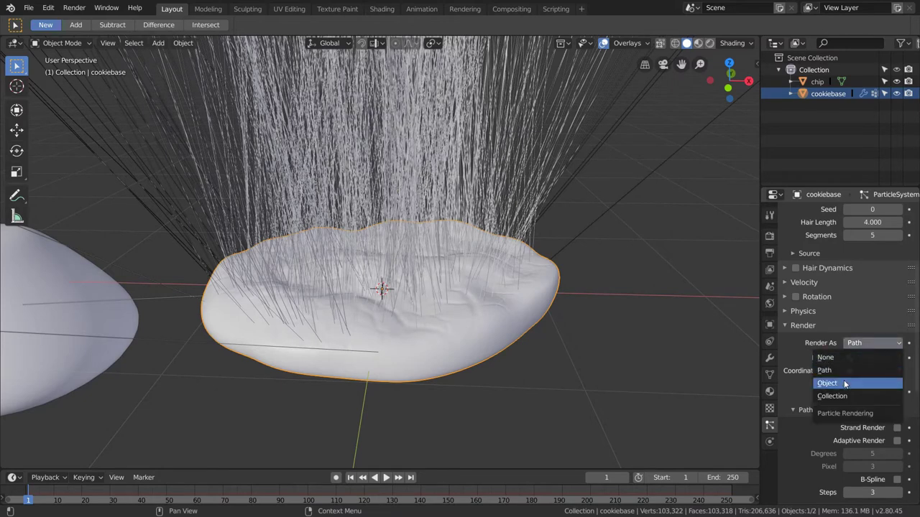
left_click(873, 381)
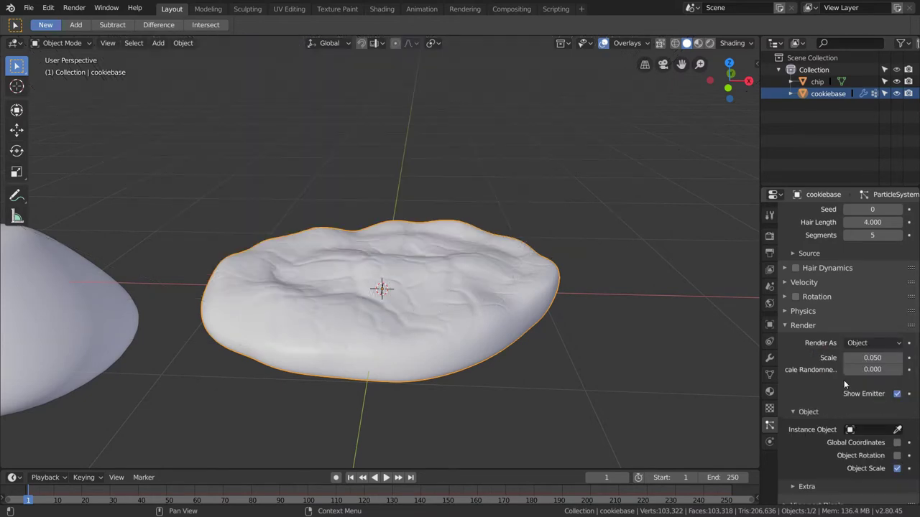
left_click(852, 430)
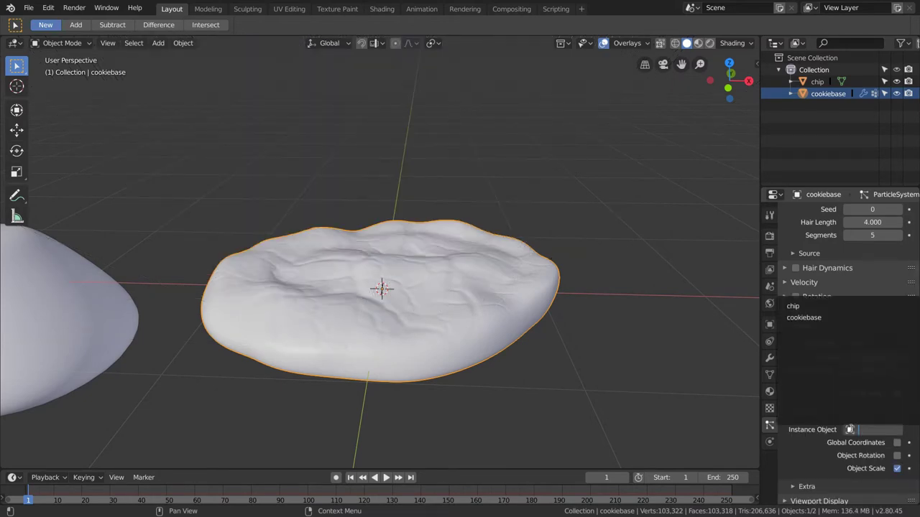
left_click(800, 307)
middle_click_drag(445, 273, 284, 259)
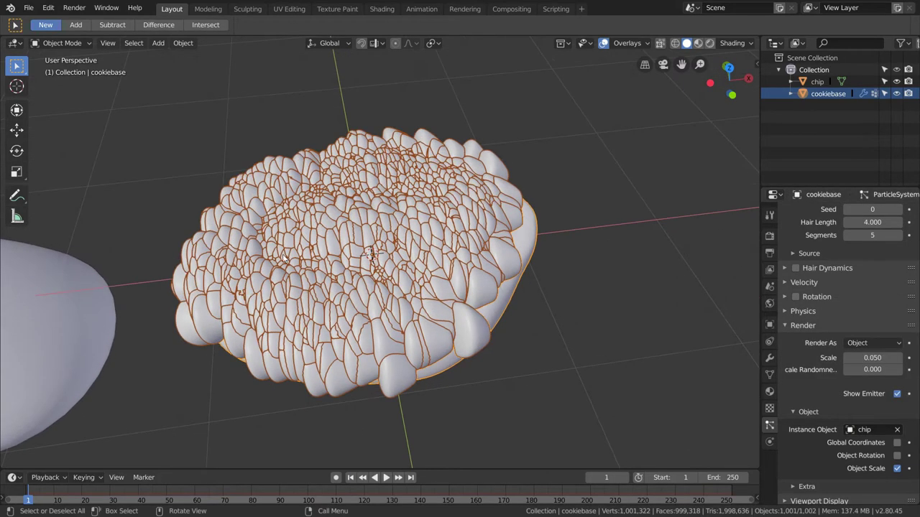
scroll(321, 283, "up", 1)
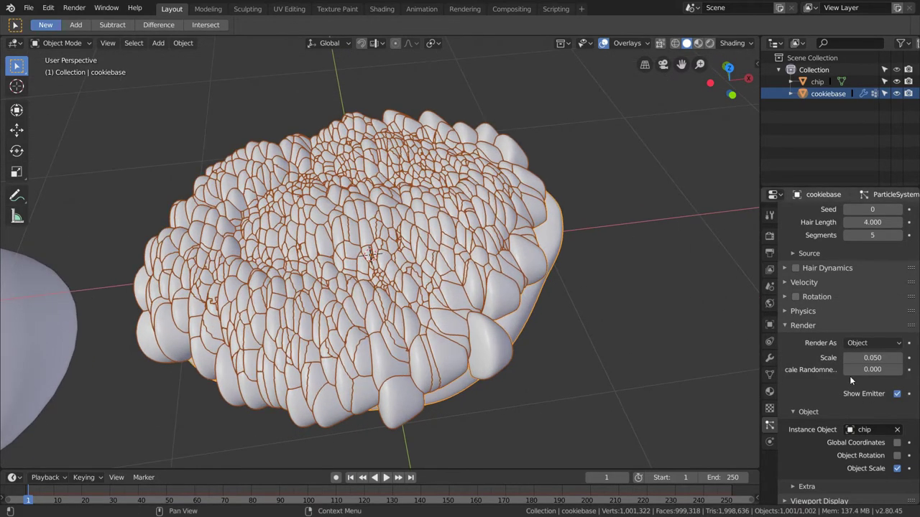
Set the particle emission number to 25.
scroll(849, 376, "up", 3)
left_click(875, 272)
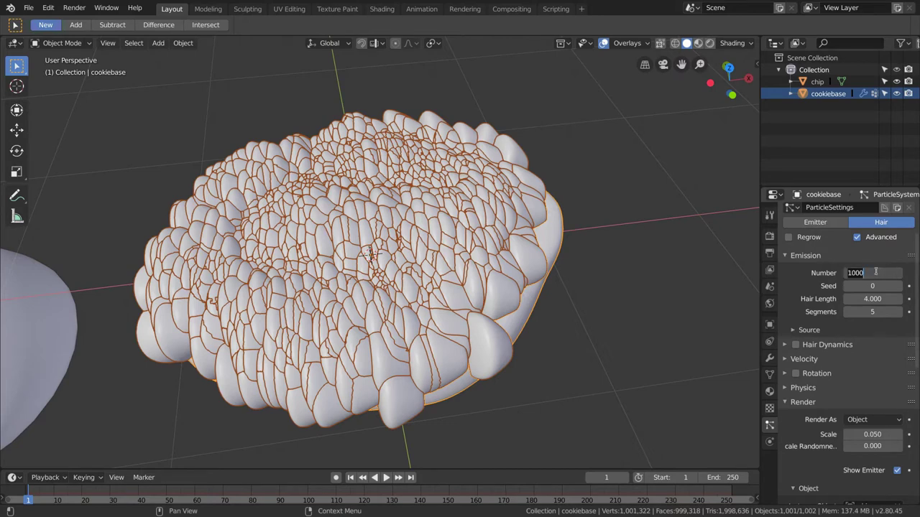
type("25")
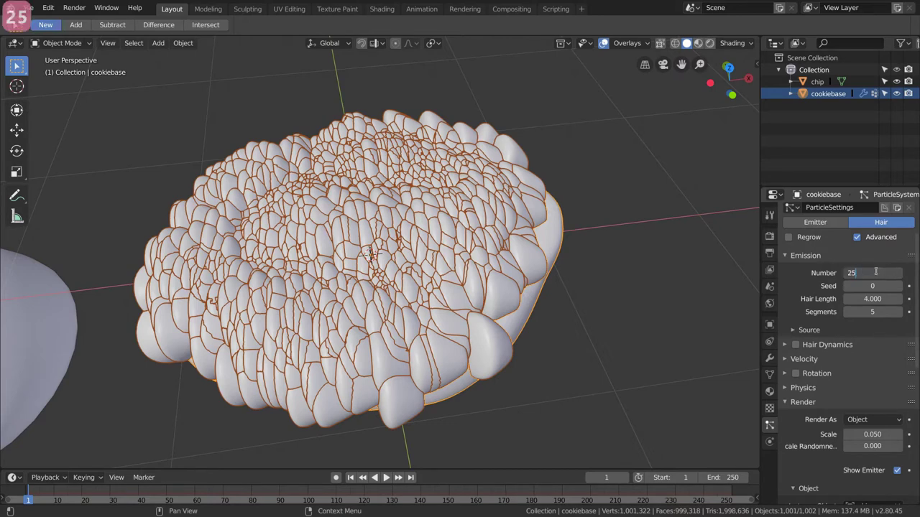
key("Return")
middle_click_drag(408, 234, 364, 229)
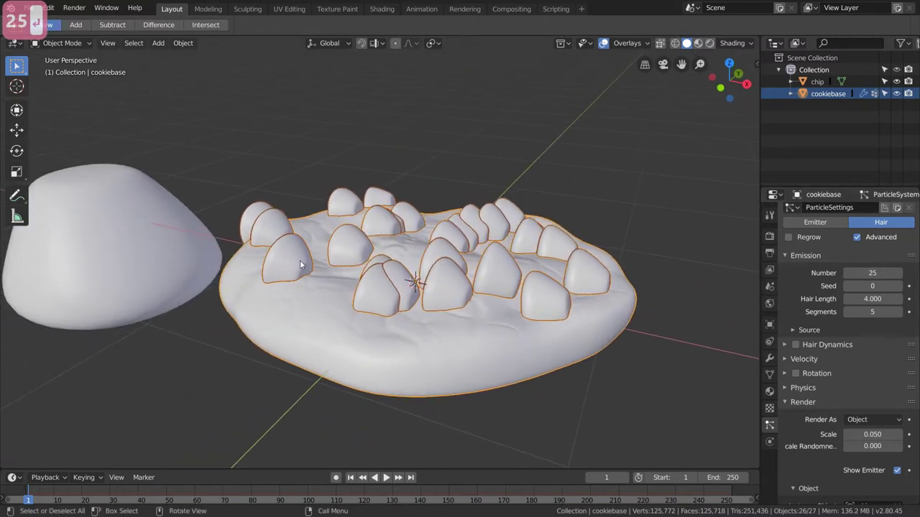
Try particle rotation with the orientation axis set to Velocity / Hair, and switch the rotation off again.
left_click(787, 371)
left_click(855, 389)
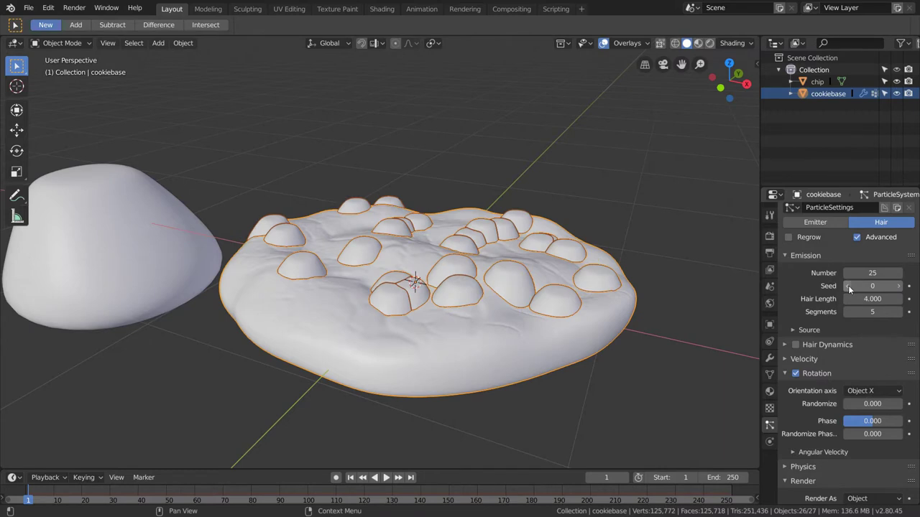
left_click(860, 391)
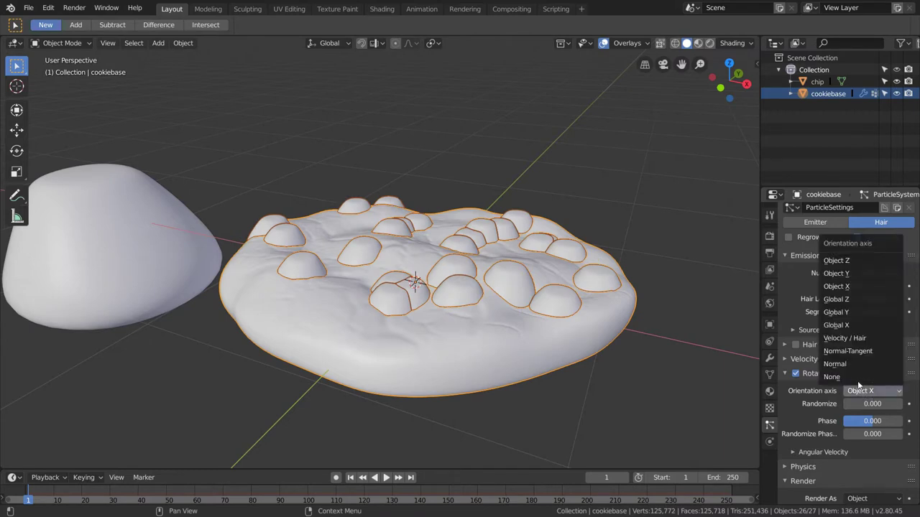
left_click(841, 338)
left_click(795, 374)
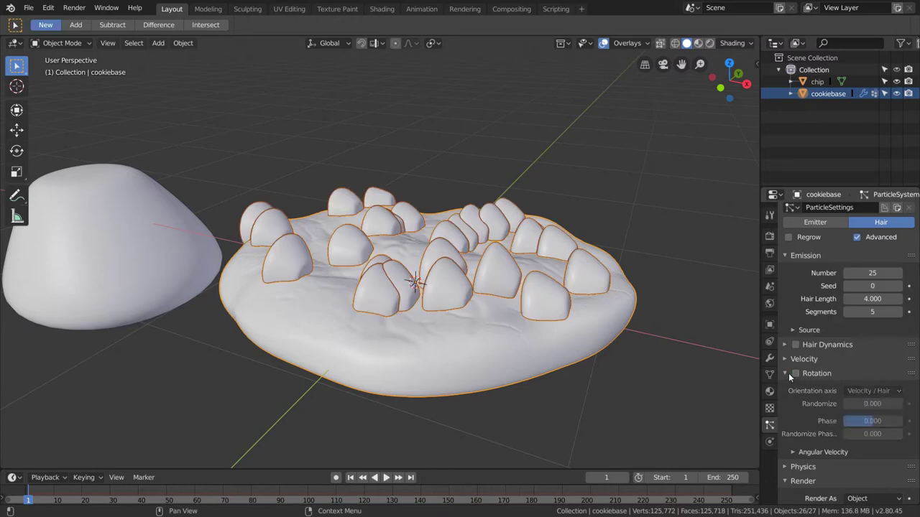
left_click(787, 372)
scroll(343, 274, "down", 1)
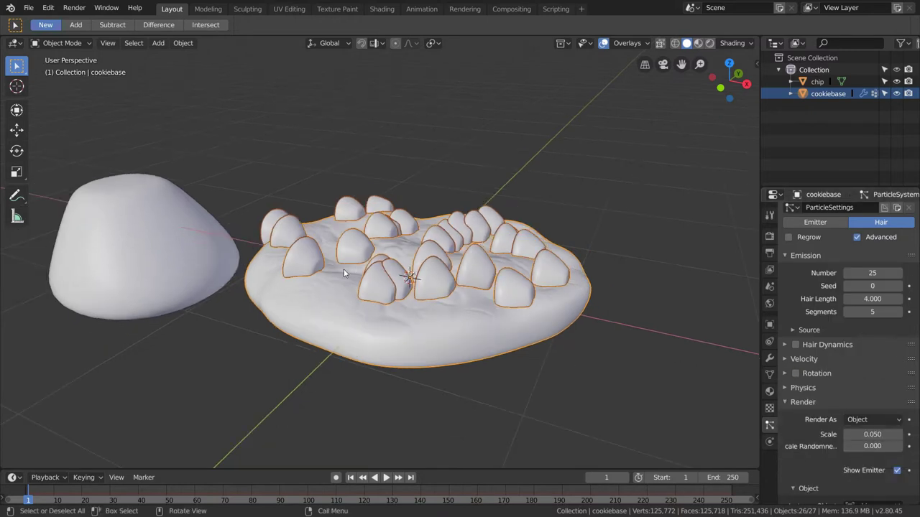
Move the chip object's whole mesh up about 0.624 m along Z in Edit Mode and view it from the front.
left_click(174, 241)
middle_click_drag(212, 271, 281, 252)
key("Tab")
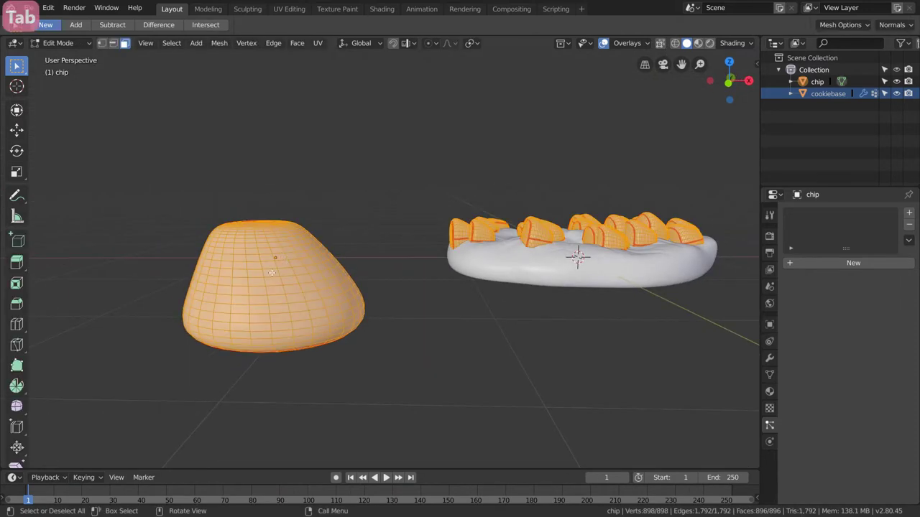
key("g")
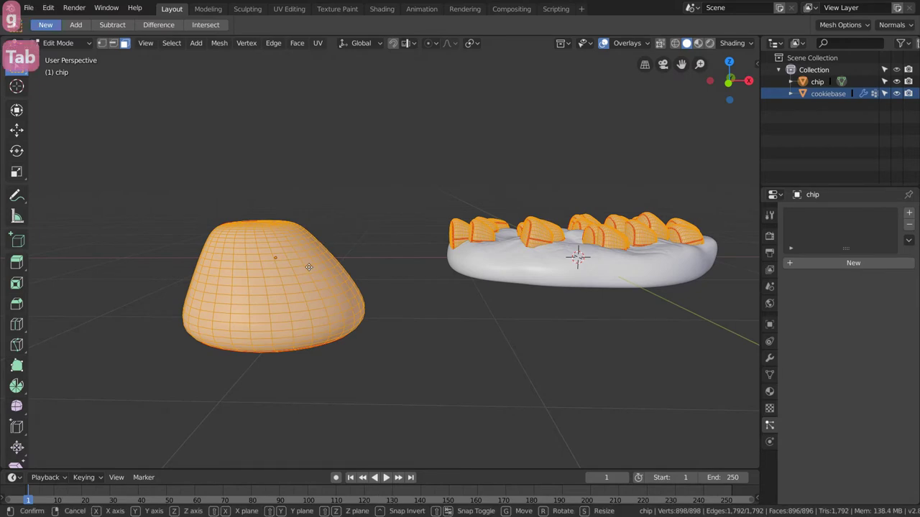
key("z")
left_click(284, 198)
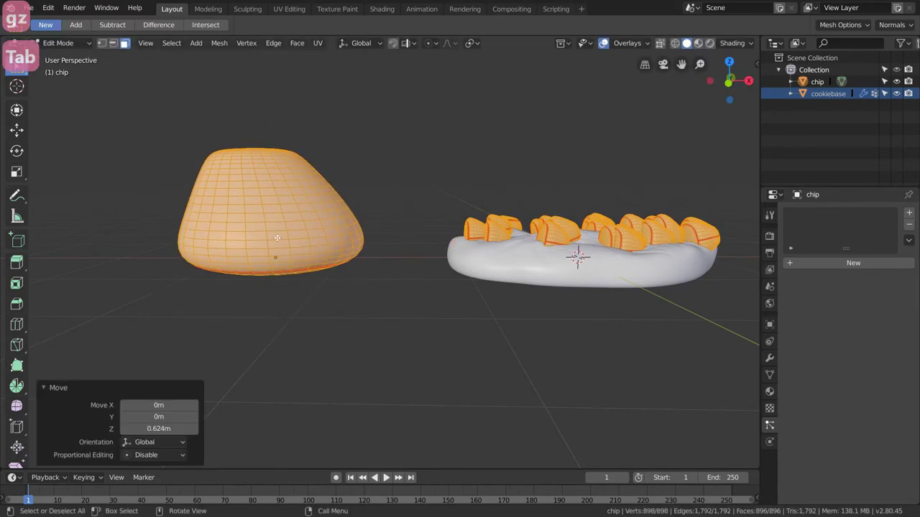
middle_click_drag(565, 183, 568, 170)
left_click(732, 82)
left_click(730, 81)
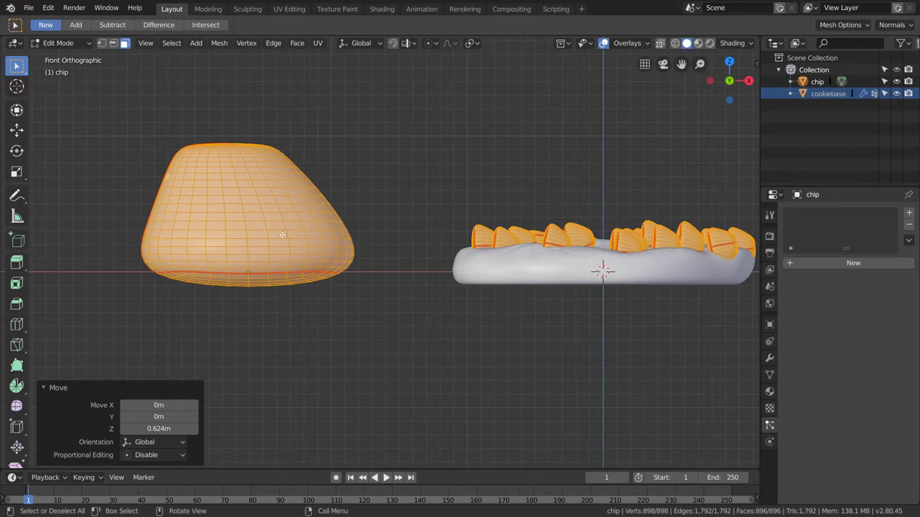
key("r")
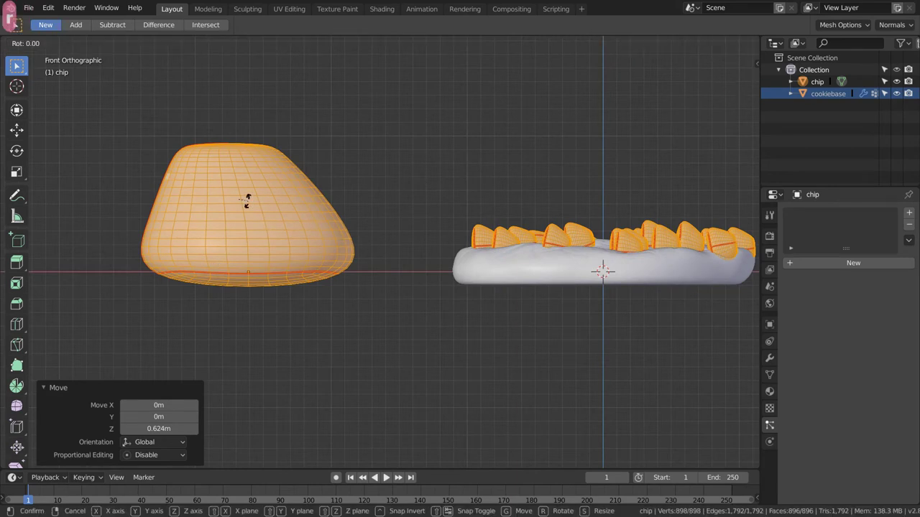
key("x")
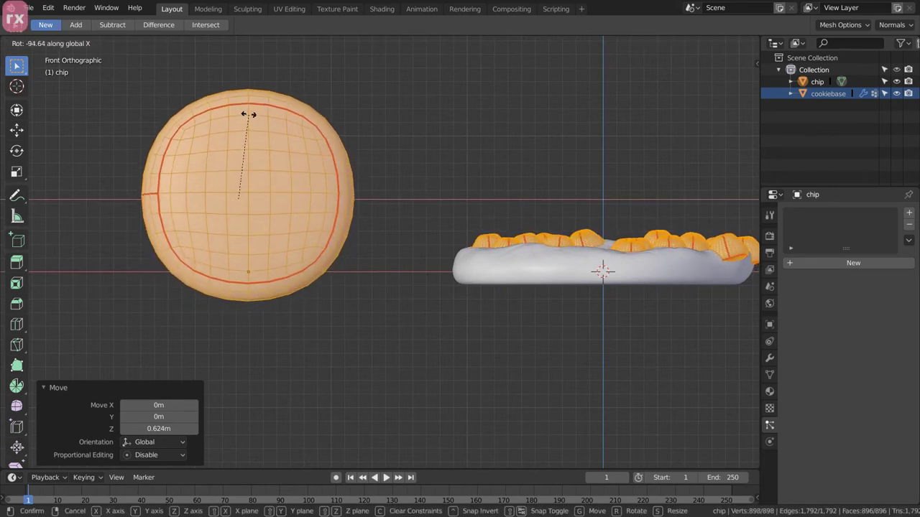
type("90")
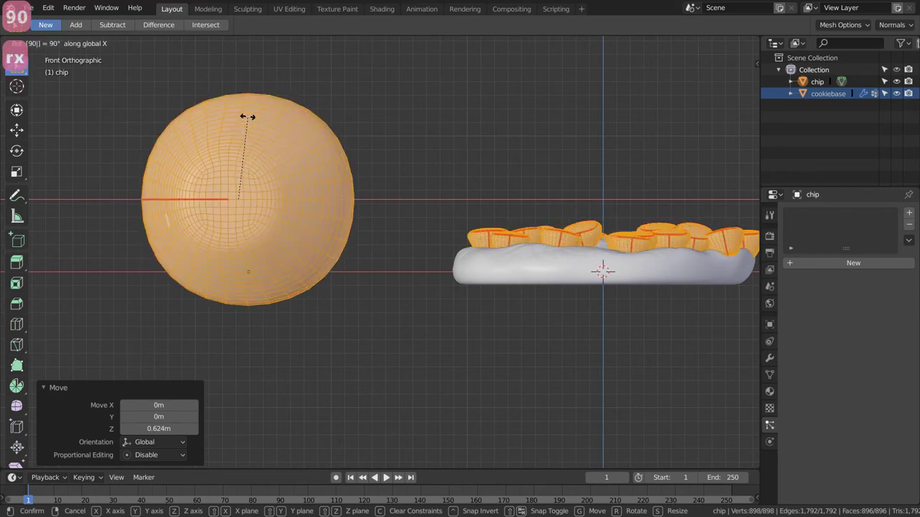
type("-90")
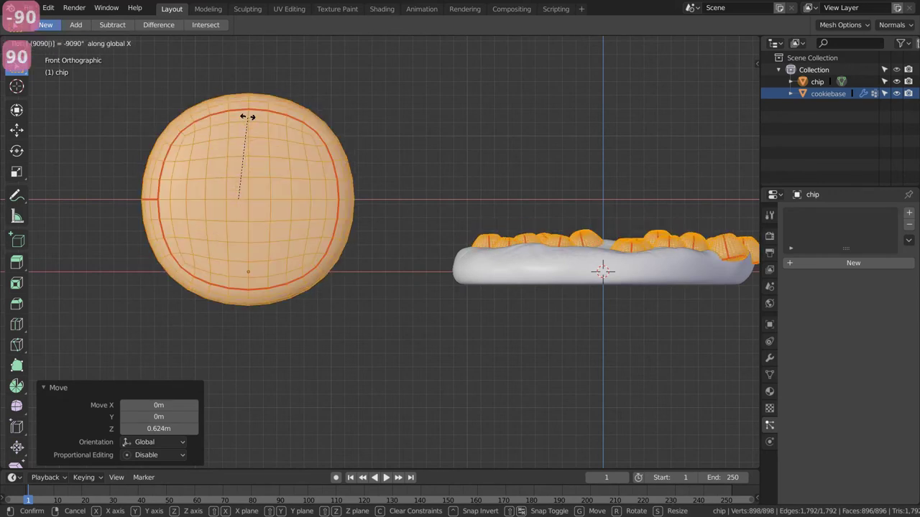
key("Return")
key("ctrl+z")
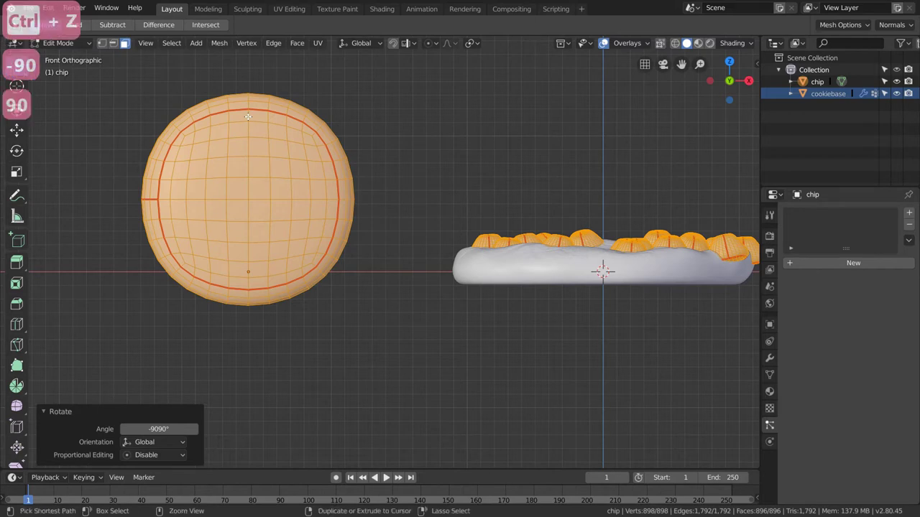
Rotate the chip's whole mesh -90° about the X axis.
key("r")
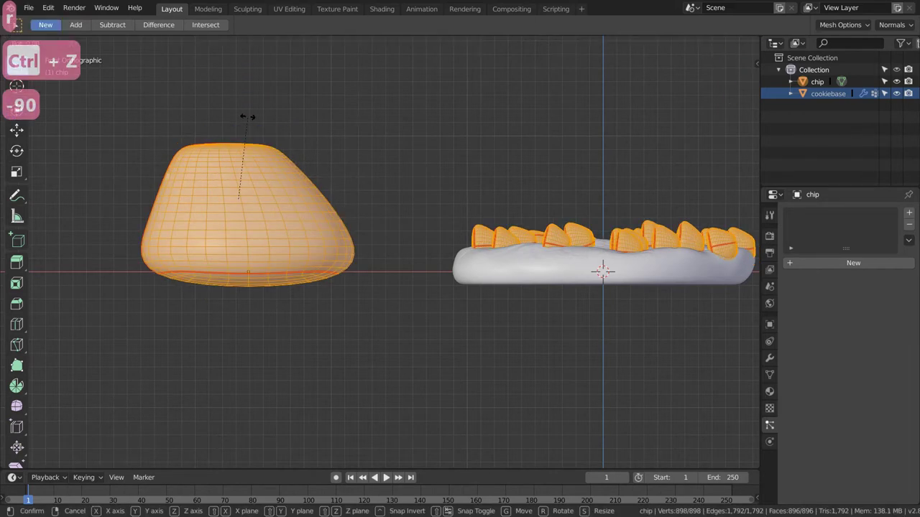
type("x")
type("-90")
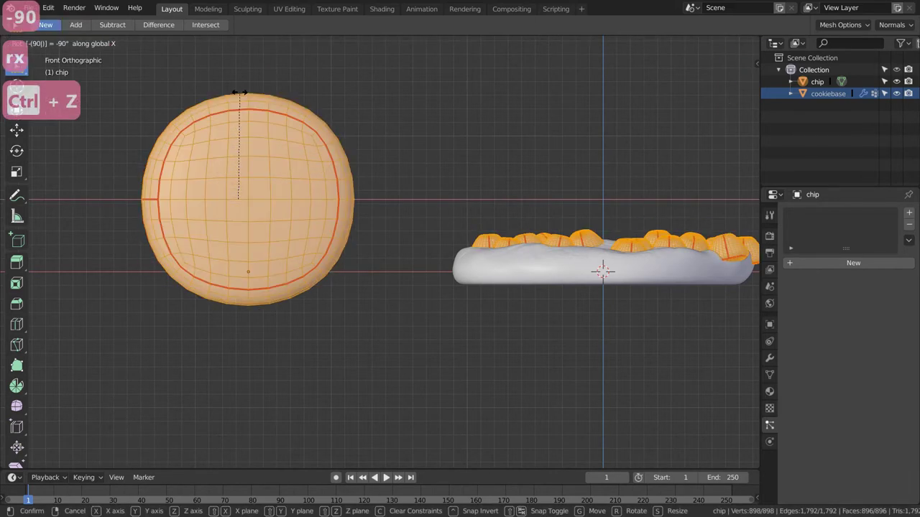
key("Return")
middle_click_drag(533, 239, 239, 247)
scroll(484, 259, "up", 4)
scroll(482, 253, "down", 4)
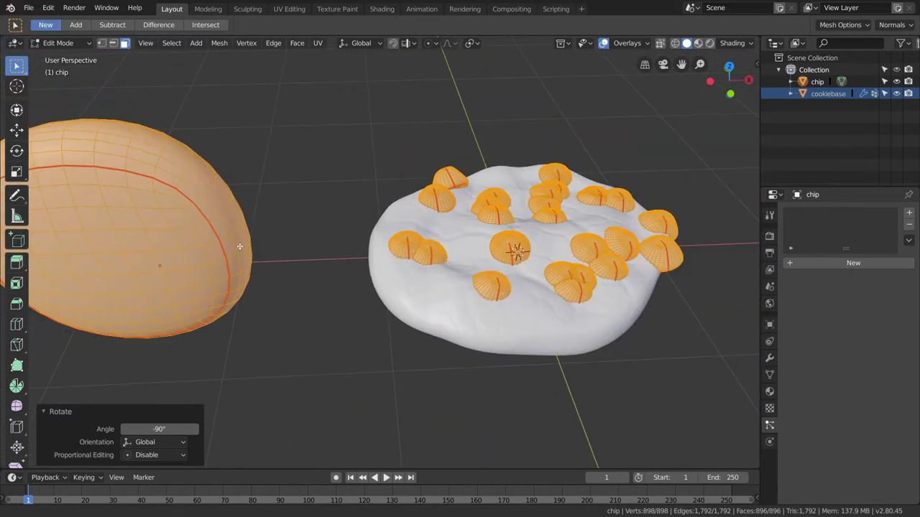
Scale the chip's whole mesh down to about 0.67 and return to Object Mode.
scroll(239, 247, "down", 1)
key("s")
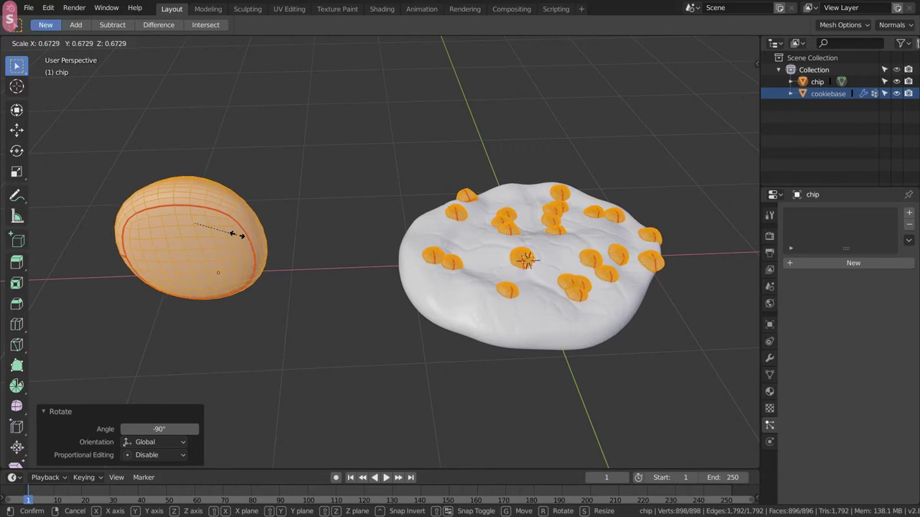
left_click(237, 233)
middle_click_drag(601, 291, 350, 224, "shift")
key("Tab")
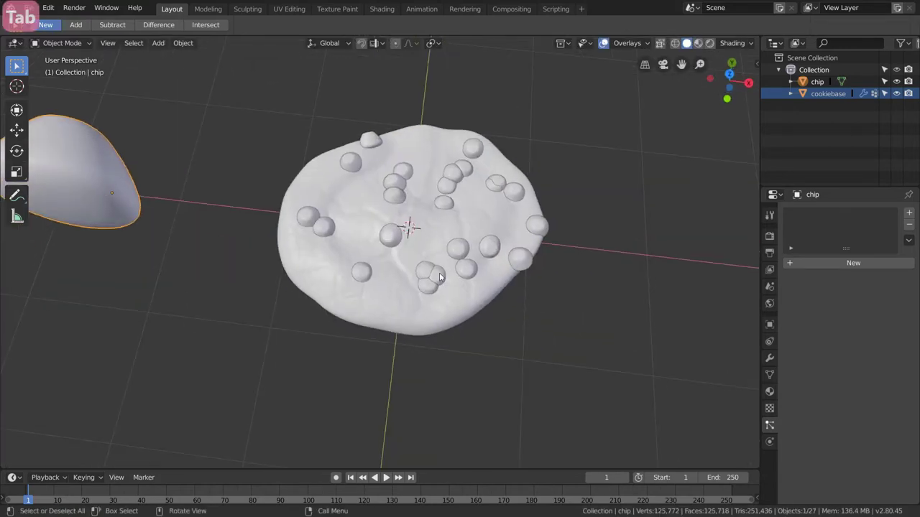
Select the cookie base and set its particle system's render Scale Randomness to 0.1.
middle_click_drag(439, 272, 365, 336)
left_click(363, 324)
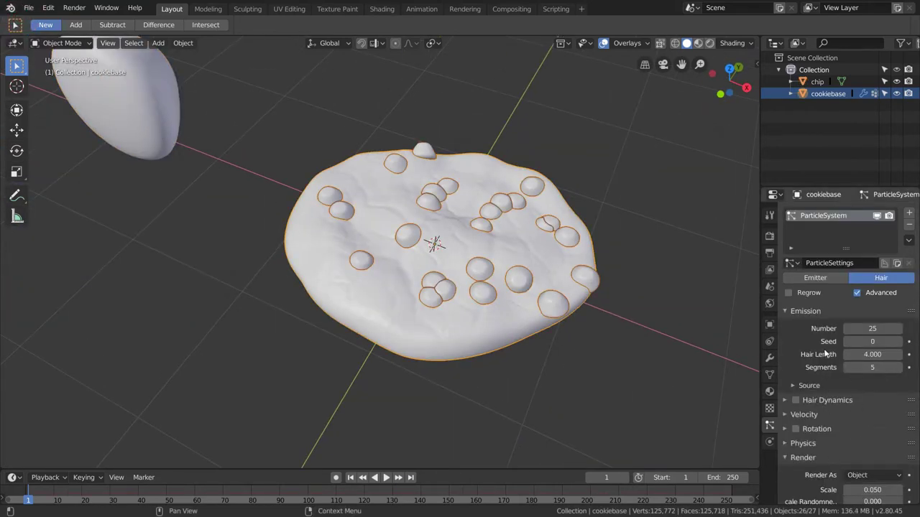
scroll(826, 368, "down", 2)
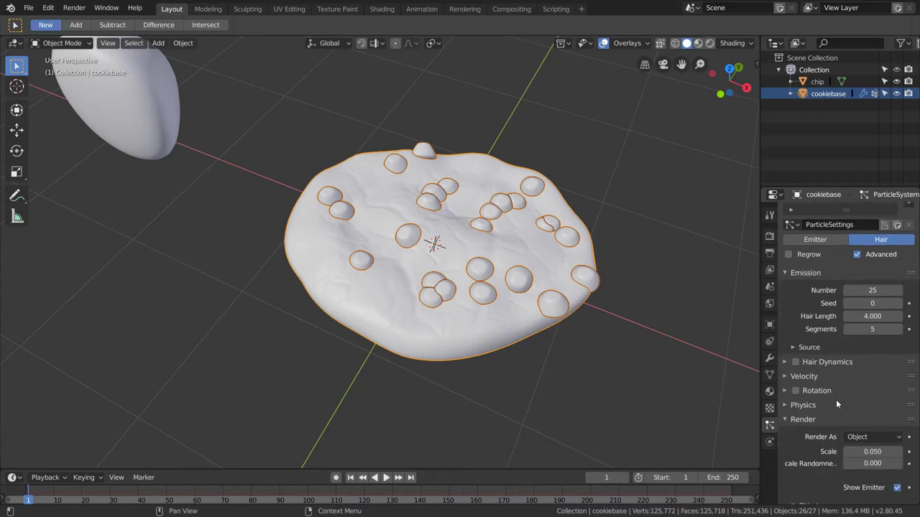
scroll(836, 399, "down", 2)
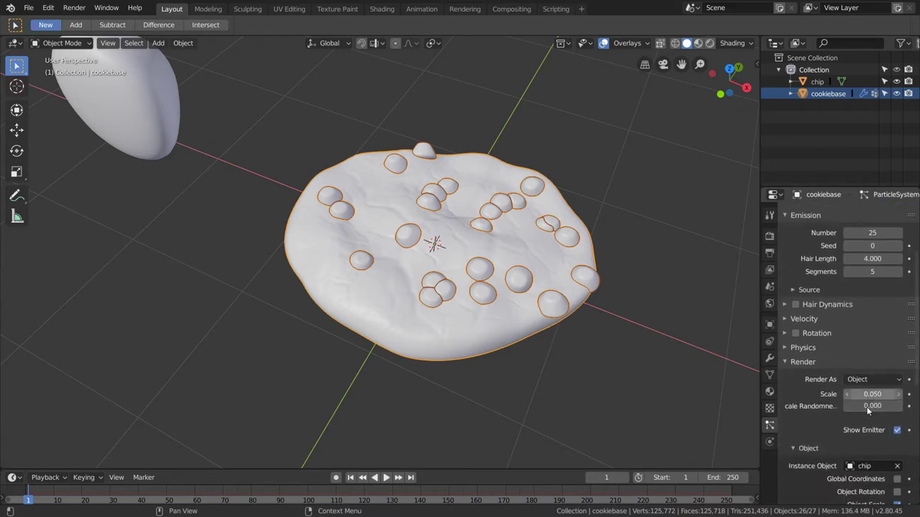
left_click_drag(866, 407, 898, 408)
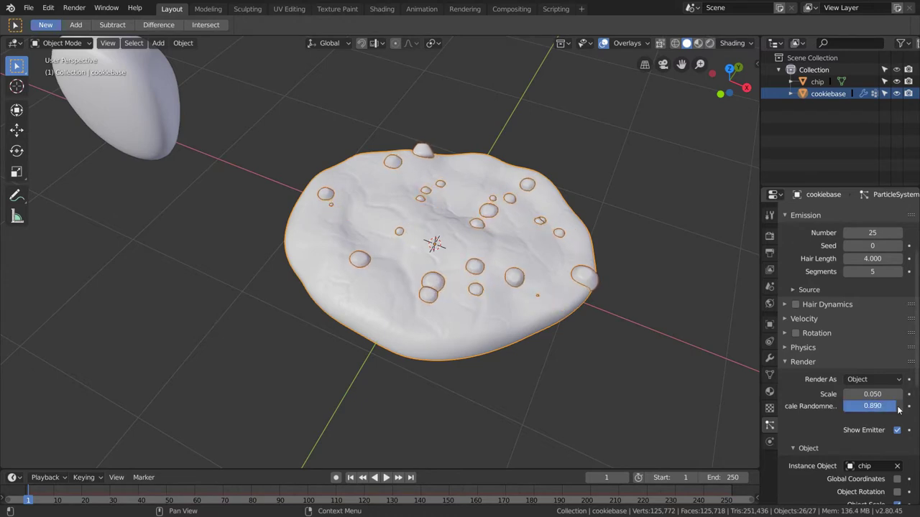
key("ctrl+z")
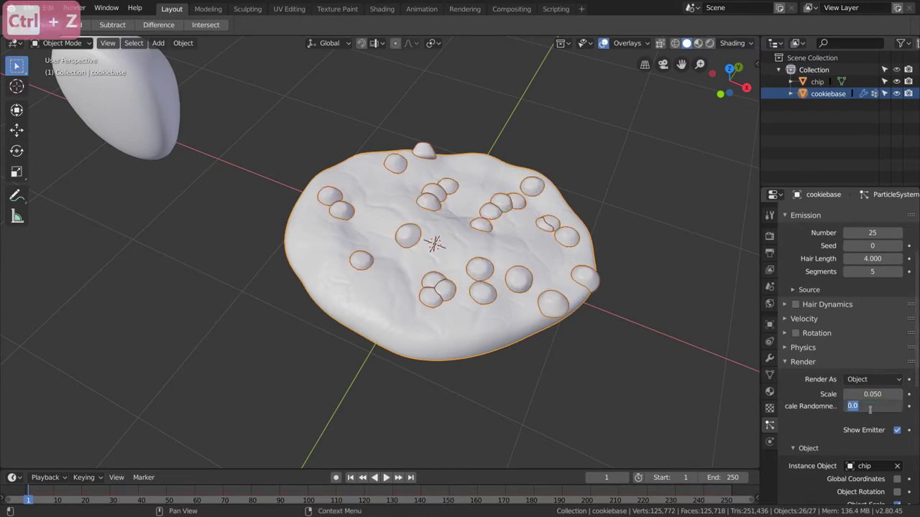
type(".1")
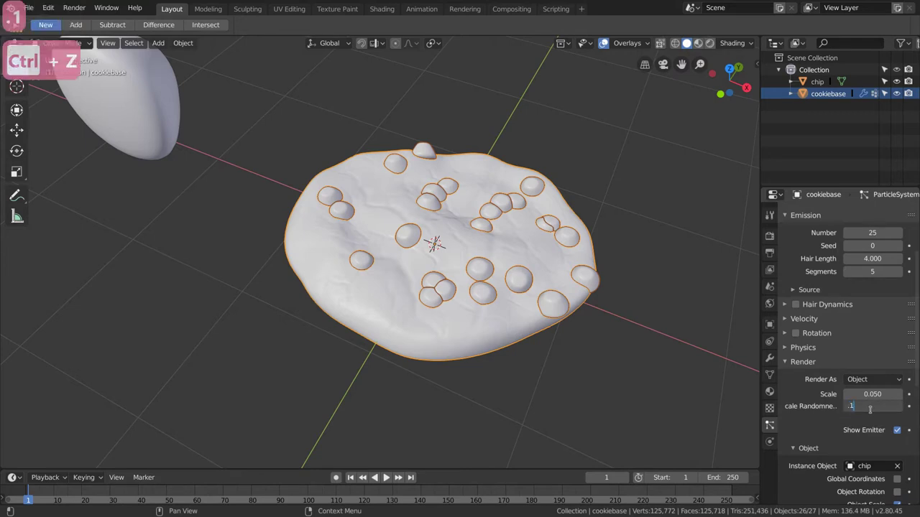
key("Return")
Lower the chip's whole mesh about 0.3 m along Z in Edit Mode and return to Object Mode.
middle_click_drag(433, 300, 261, 211)
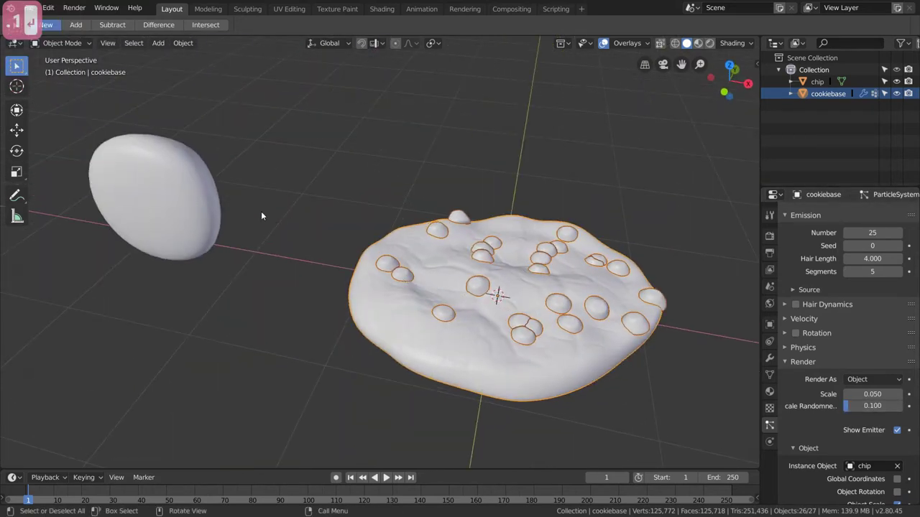
left_click(186, 182)
key("Tab")
middle_click_drag(172, 209, 262, 210)
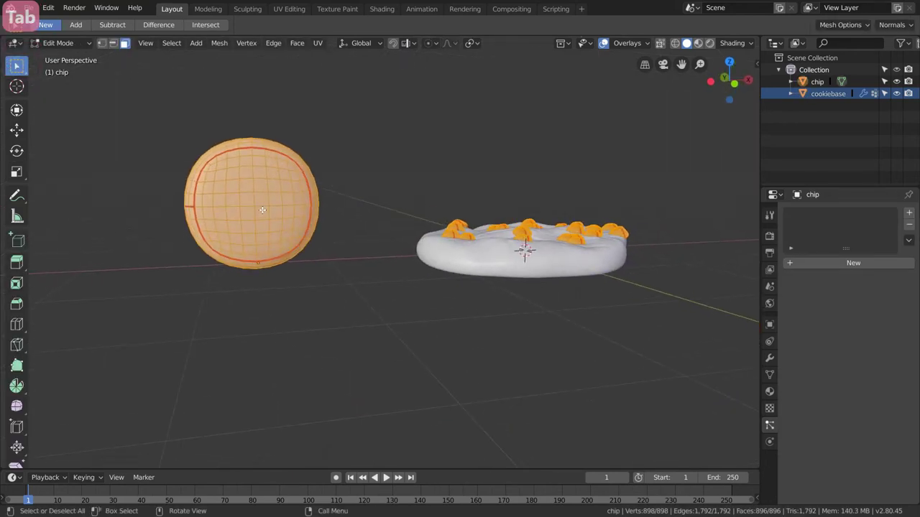
key("g")
key("z")
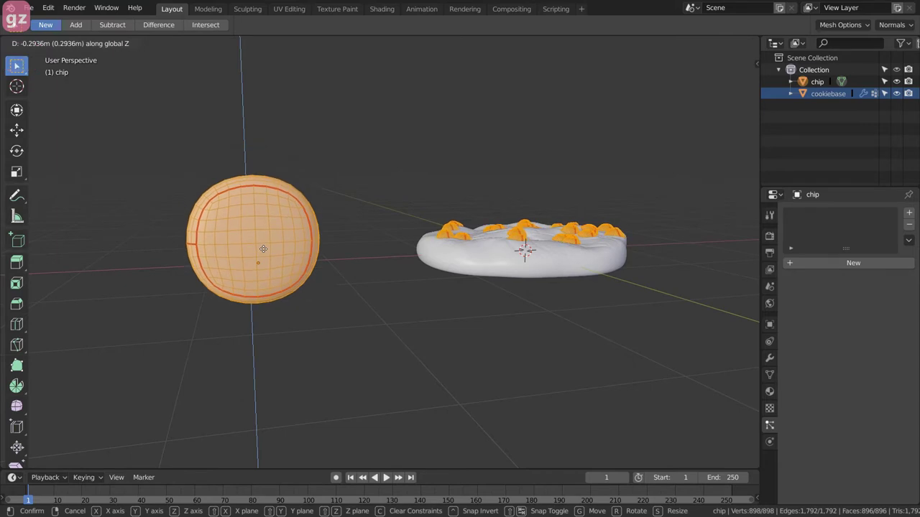
left_click(265, 260)
middle_click_drag(447, 237, 488, 283)
key("Tab")
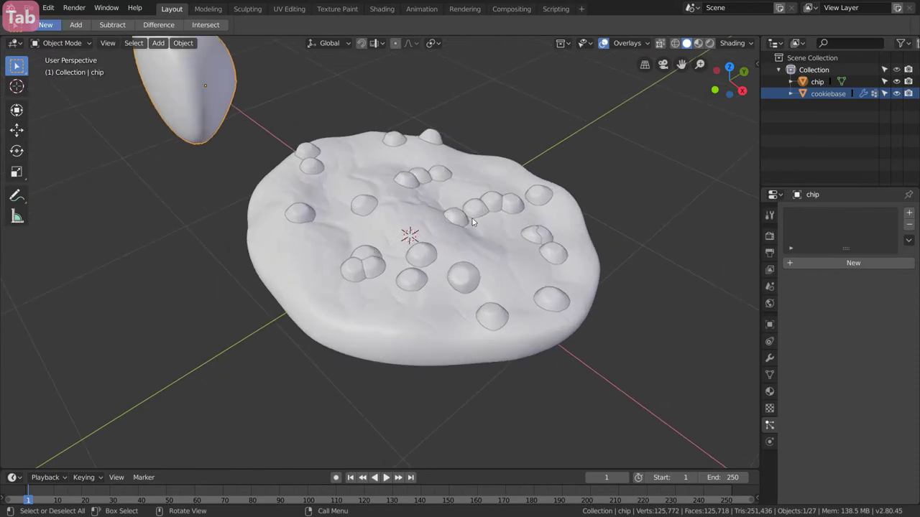
Raise the cookie base's particle emission seed one value at a time to 20, comparing the chip layouts.
left_click(412, 320)
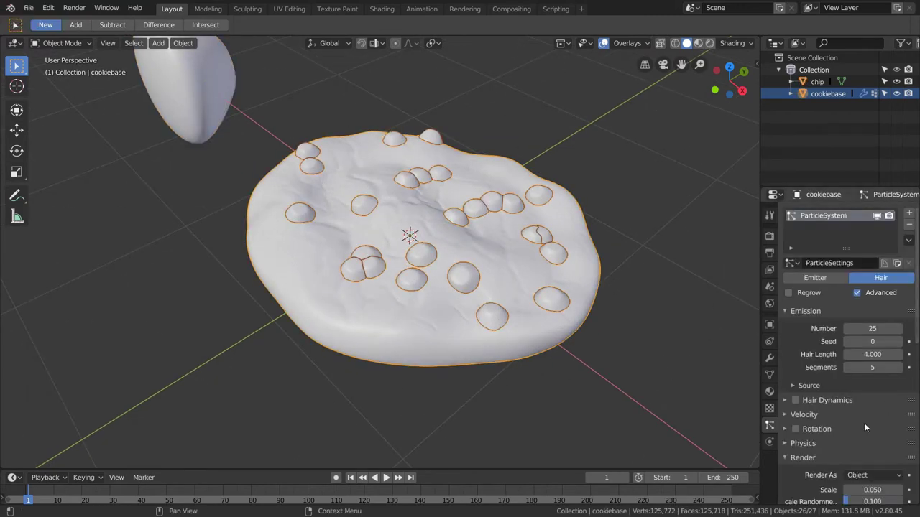
left_click(900, 342)
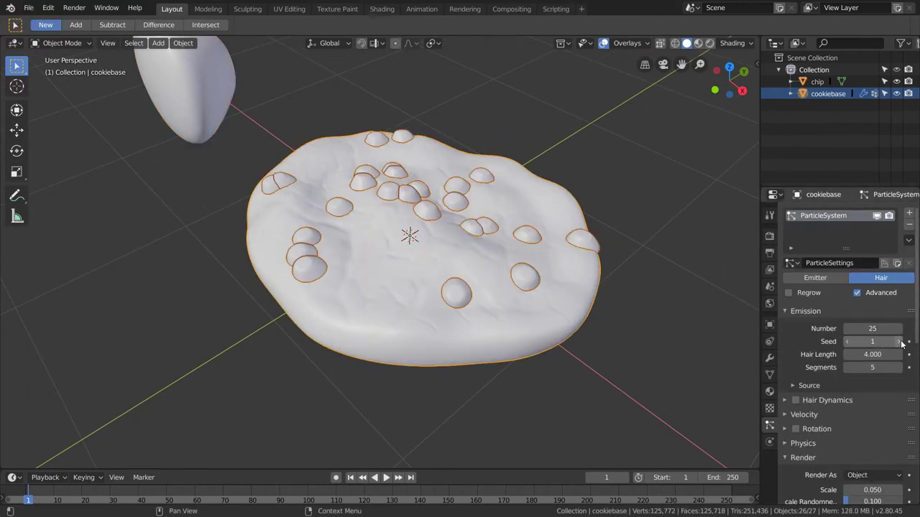
left_click(900, 342)
left_click(900, 342)
left_click(901, 342)
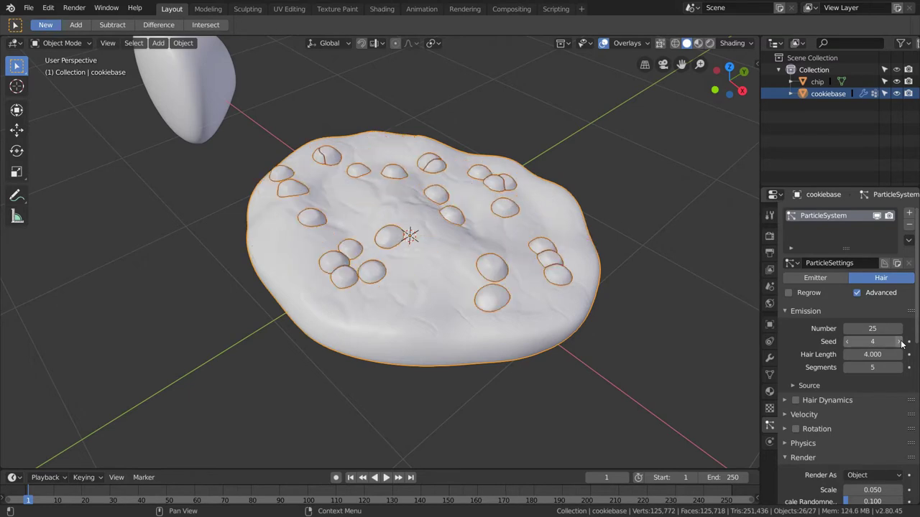
left_click(900, 342)
middle_click_drag(451, 193, 454, 242)
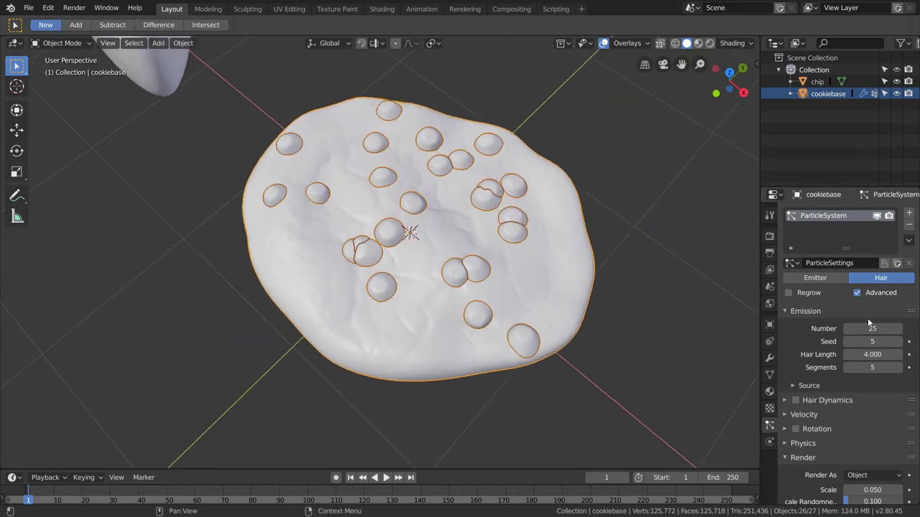
left_click(900, 342)
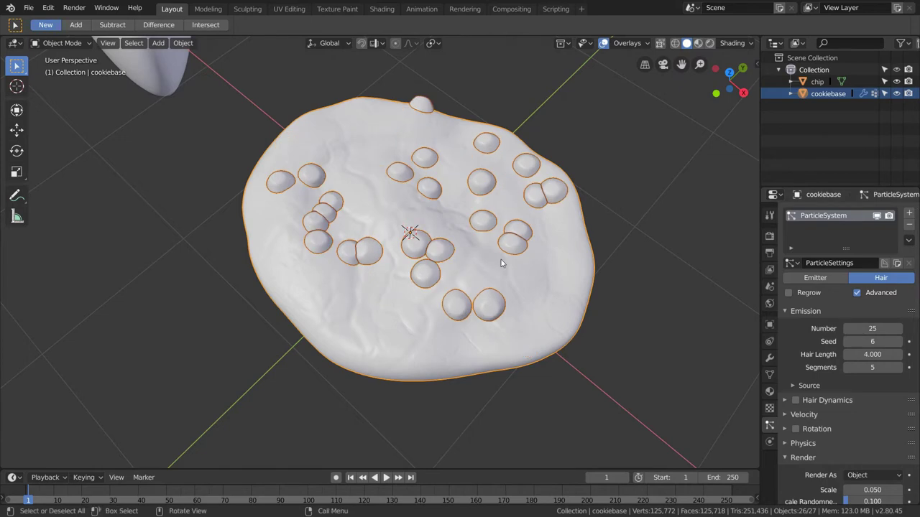
left_click(900, 342)
left_click(900, 342)
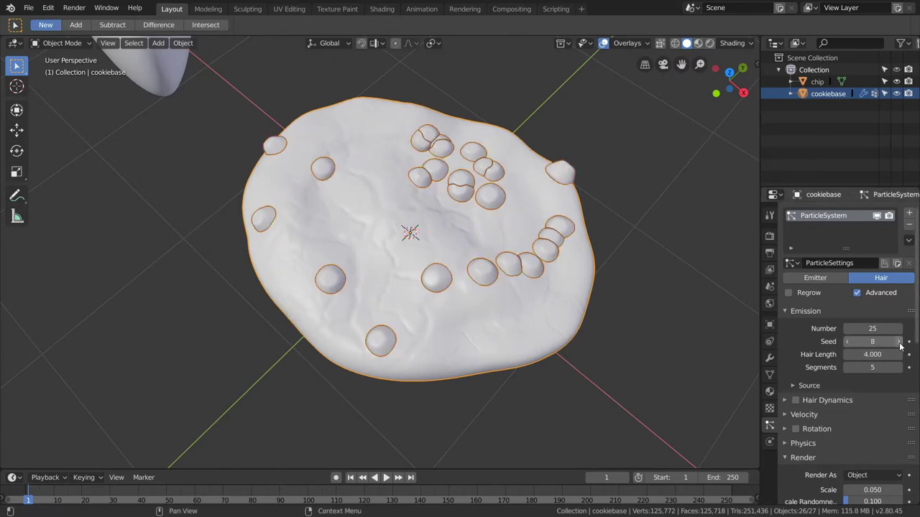
left_click(900, 342)
left_click(900, 342)
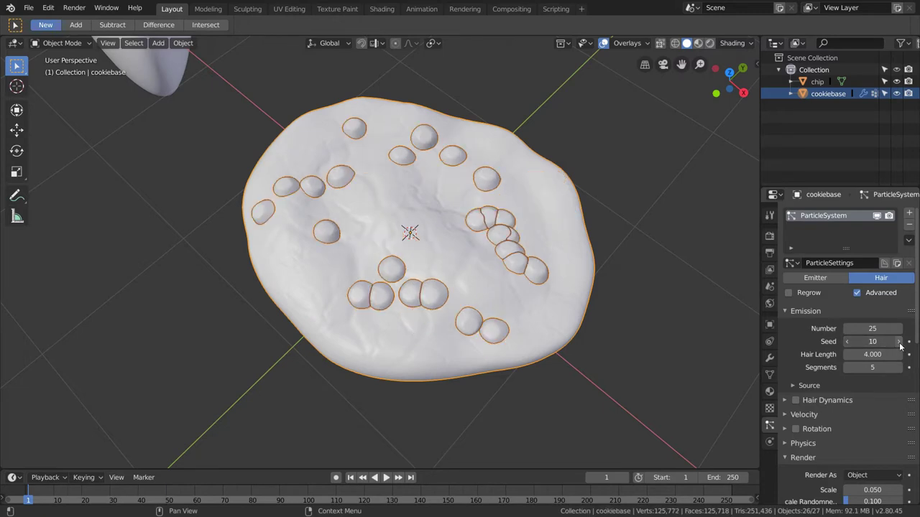
left_click(899, 342)
left_click(900, 342)
left_click(900, 342)
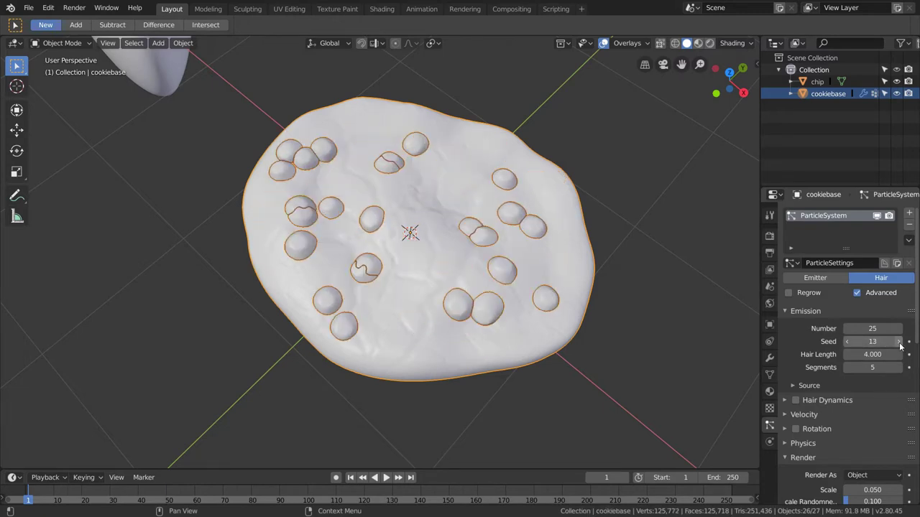
left_click(899, 342)
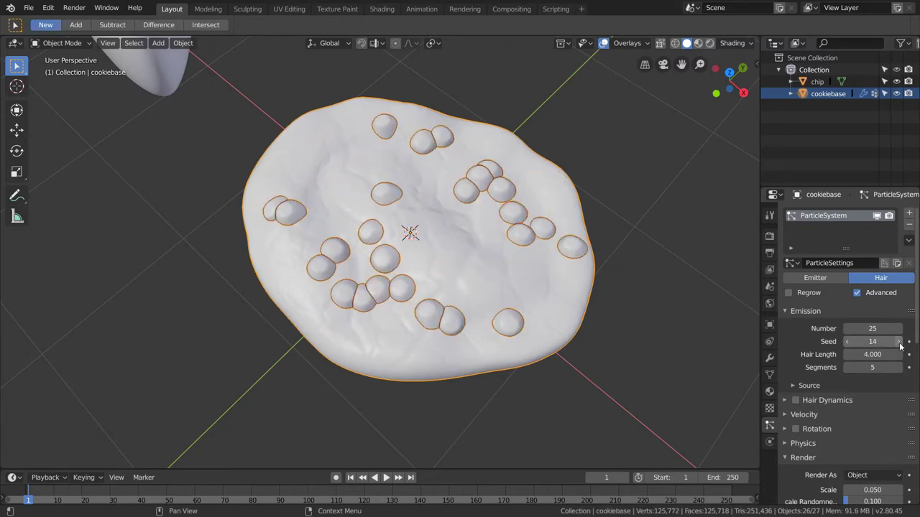
left_click(900, 342)
left_click(900, 342)
left_click(900, 342)
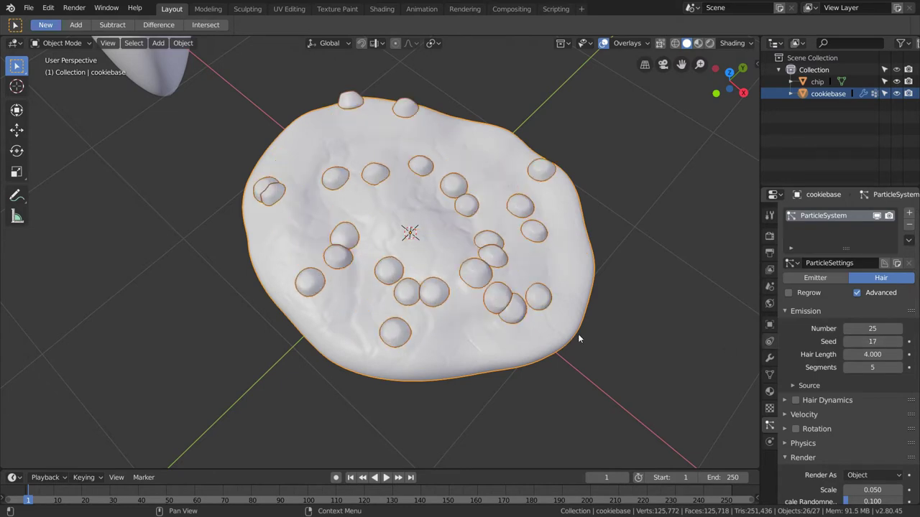
middle_click_drag(579, 338, 683, 317)
left_click(898, 342)
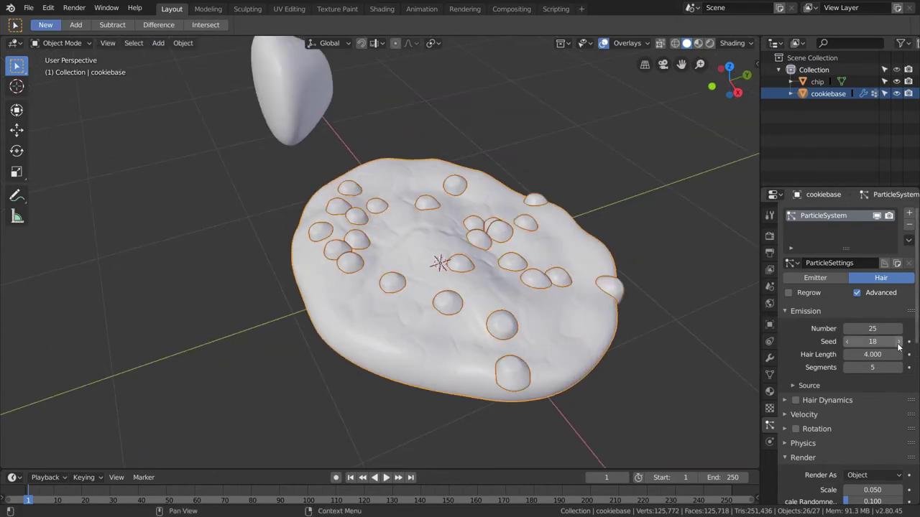
left_click(898, 343)
left_click(898, 343)
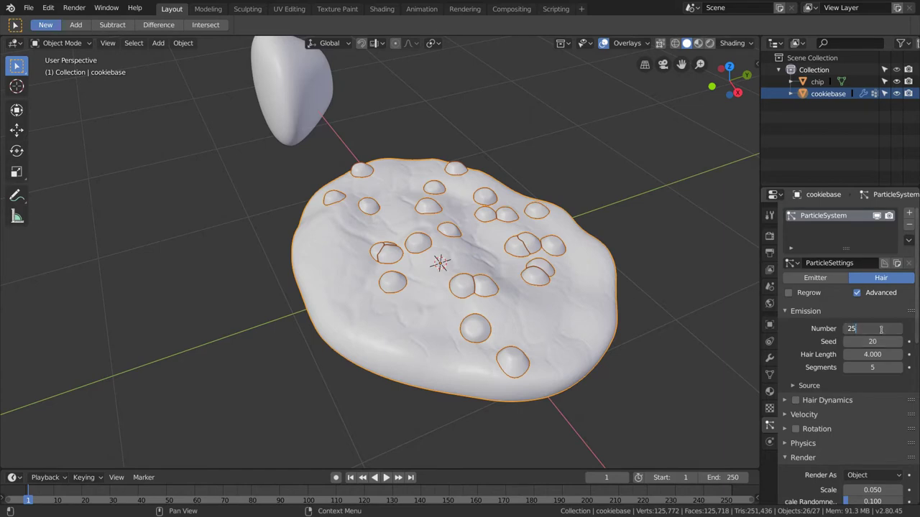
Set the particle emission number to 20.
key("BackSpace")
type("0")
key("Return")
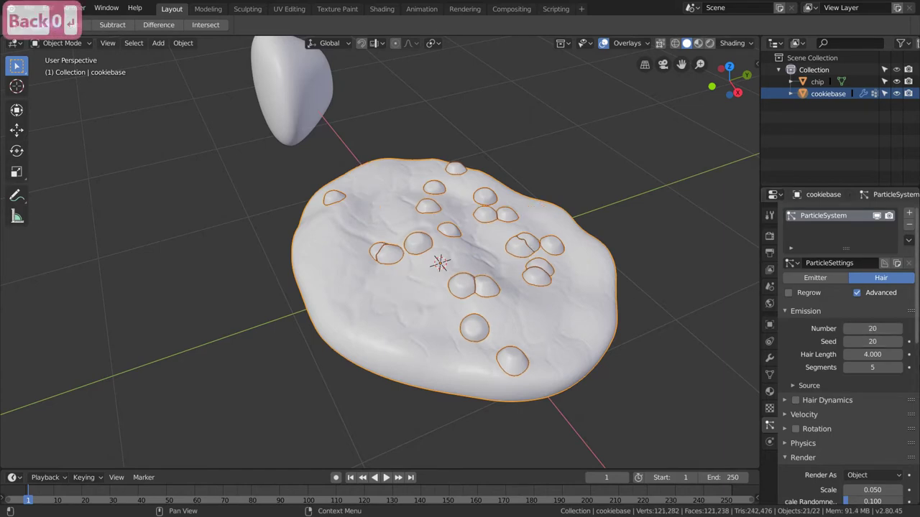
Raise the particle emission seed stepwise to 31, comparing how the chips spread over the cookie.
left_click(896, 345)
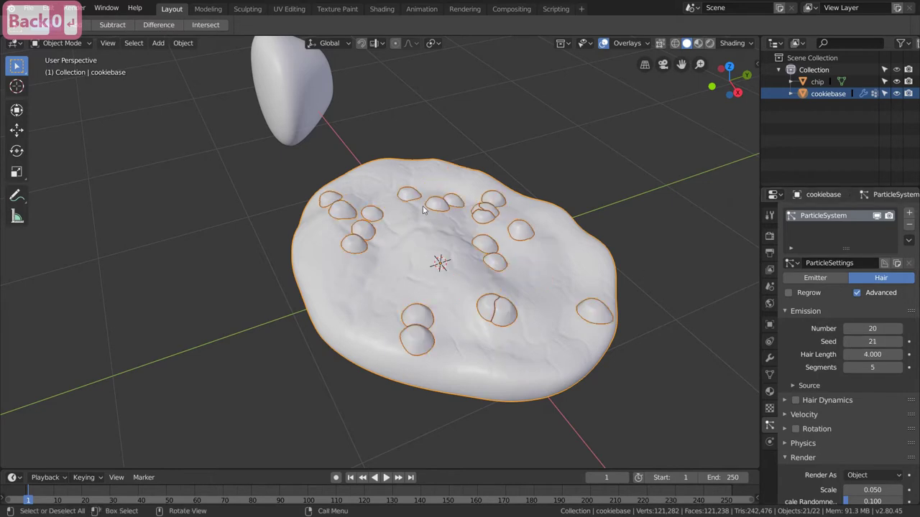
middle_click_drag(424, 207, 436, 263)
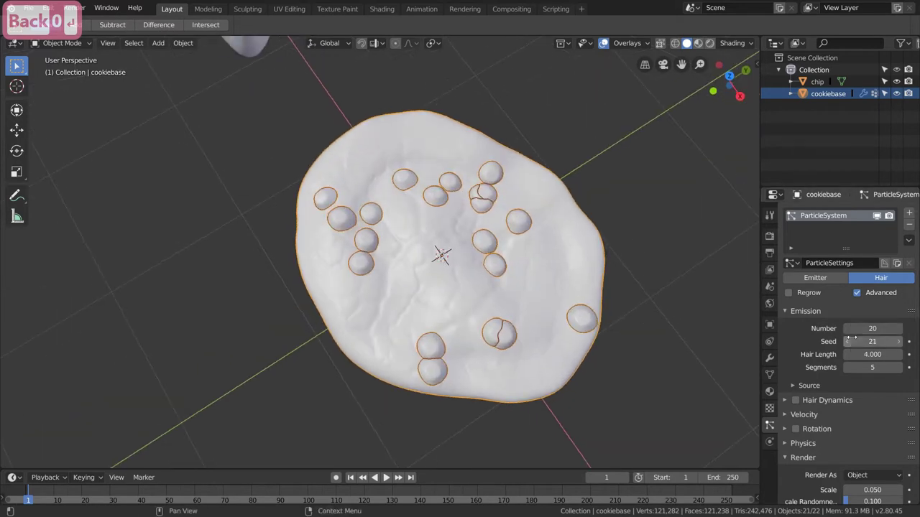
left_click(898, 342)
left_click(898, 342)
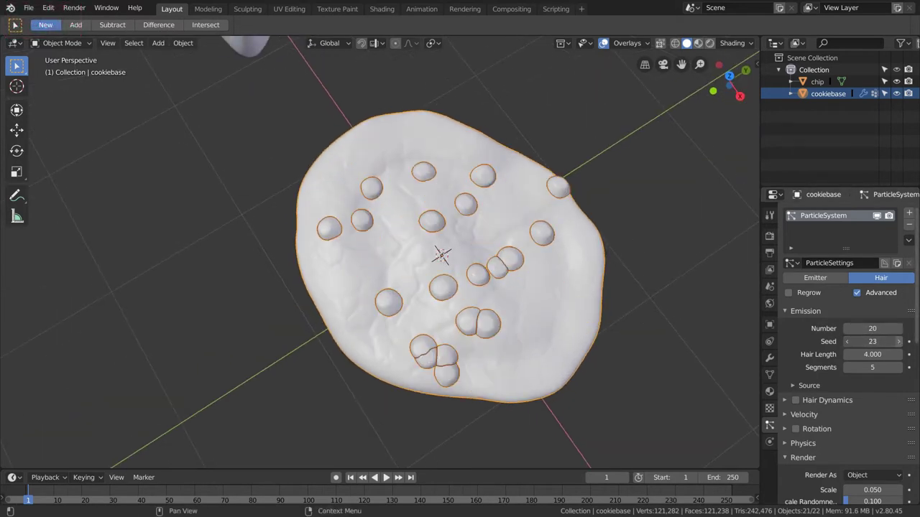
left_click(898, 342)
left_click(898, 342)
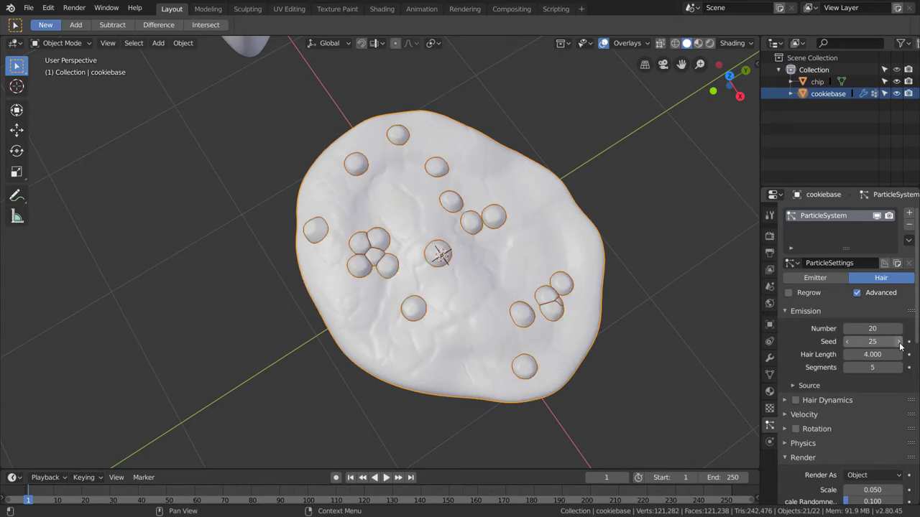
left_click(898, 342)
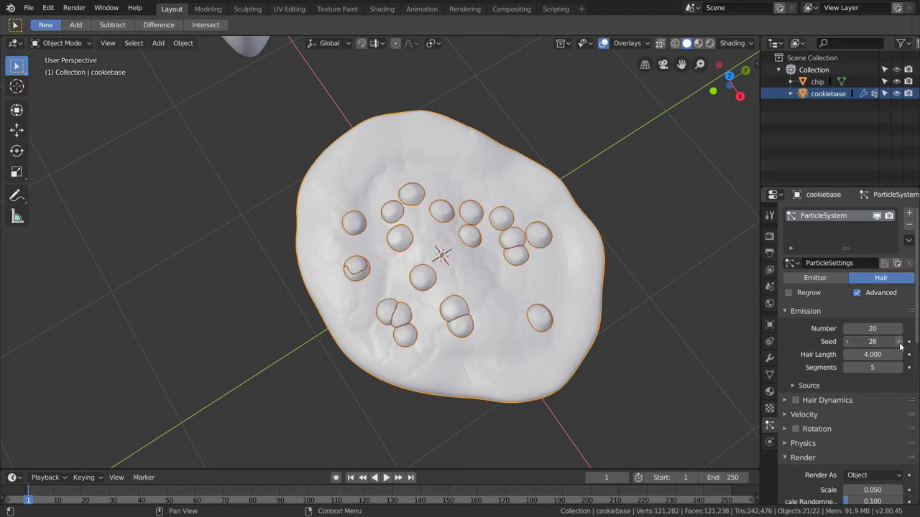
left_click(898, 342)
left_click(898, 342)
left_click(898, 342)
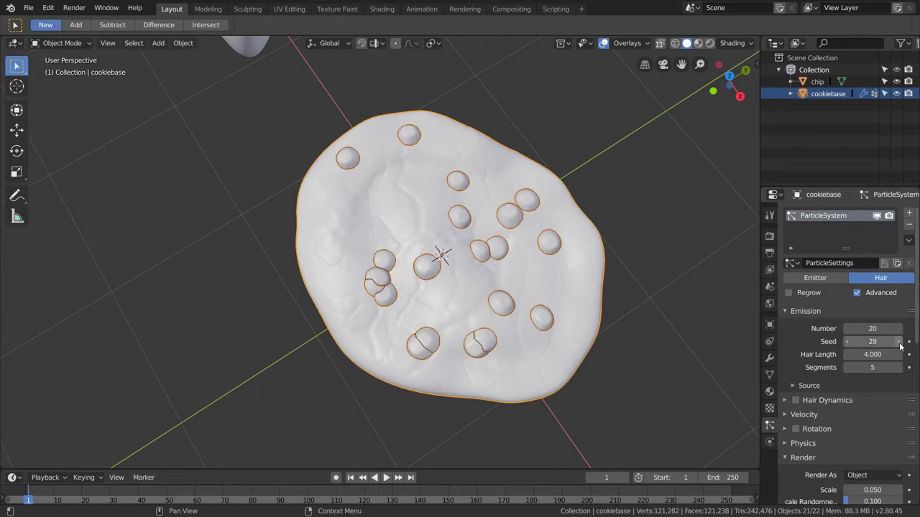
middle_click_drag(535, 296, 528, 267)
left_click(898, 342)
left_click(898, 342)
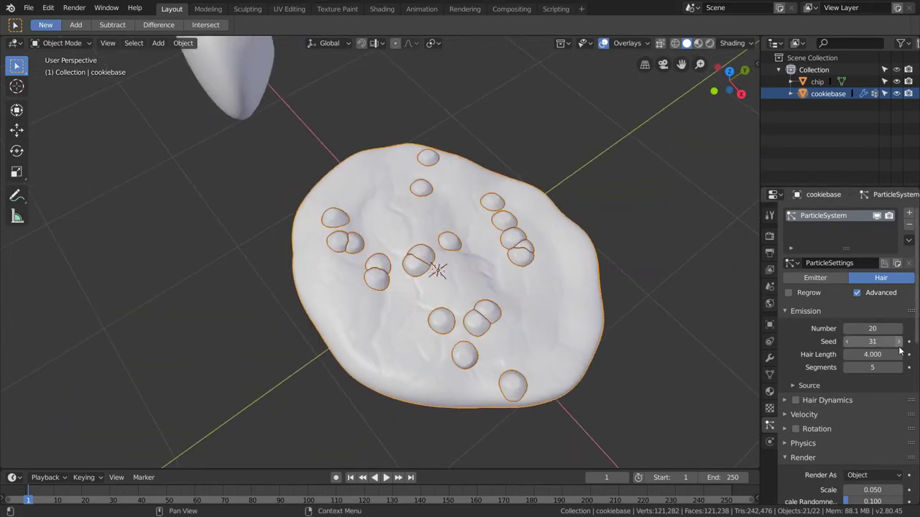
Raise the cookie base's particle emission seed stepwise to 35, checking each chip layout on the surface.
left_click(899, 344)
left_click(898, 344)
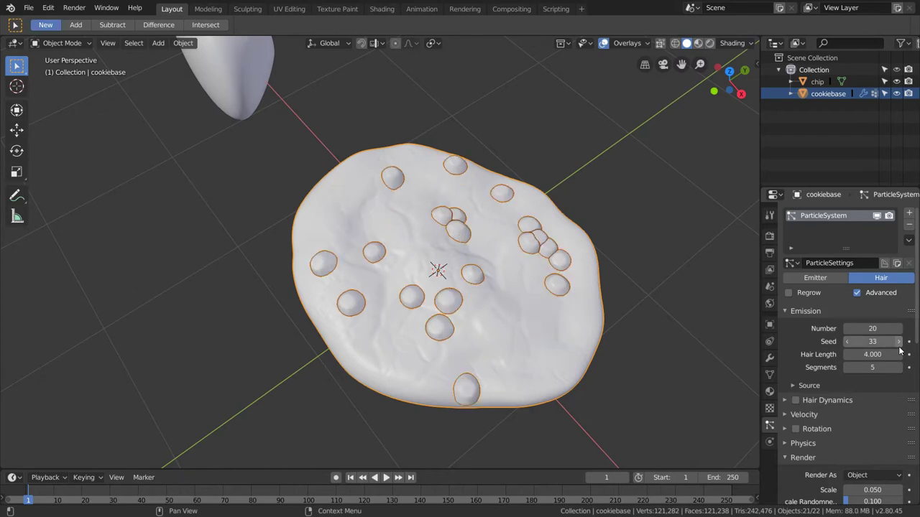
left_click(899, 343)
left_click(899, 344)
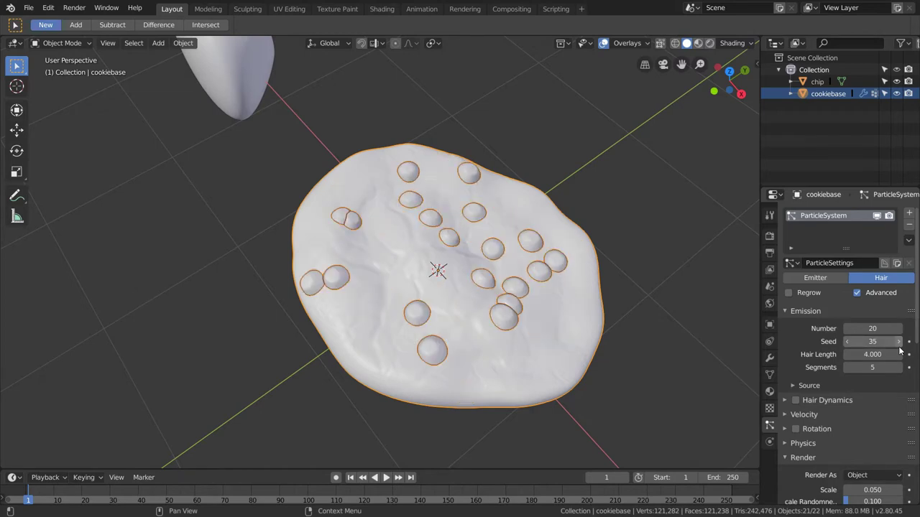
middle_click_drag(415, 267, 390, 227)
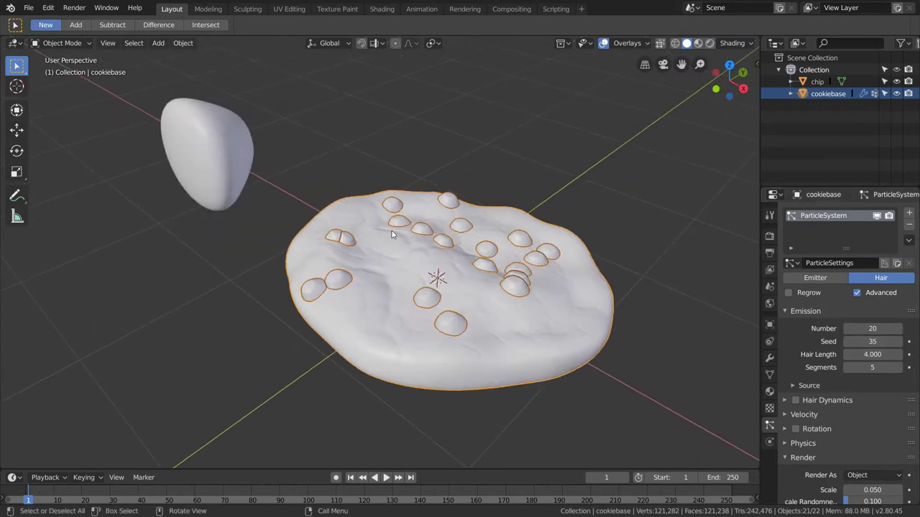
Switch the cookie base to Weight Paint mode and brush extra weight over its top surface with the Draw brush at weight 1.000.
left_click(62, 43)
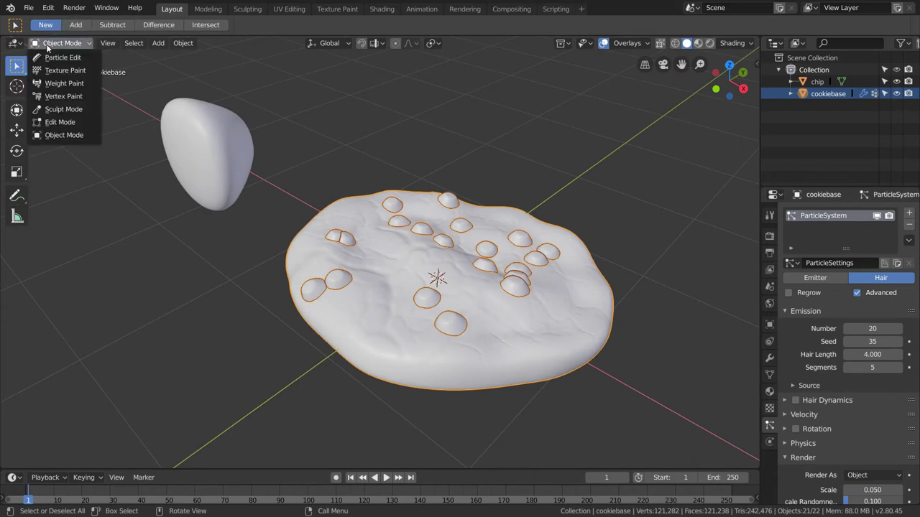
left_click(57, 83)
middle_click_drag(366, 250, 405, 269)
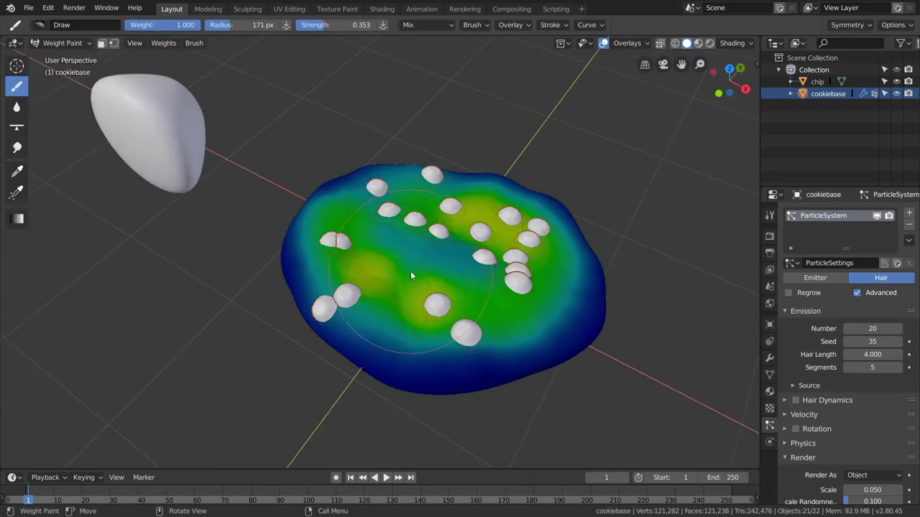
mouse_move(393, 269)
left_mouse_down()
mouse_move(500, 276)
mouse_move(390, 251)
left_mouse_up()
key("ctrl+z")
middle_click_drag(390, 246, 428, 303)
mouse_move(428, 303)
left_mouse_down()
mouse_move(365, 267)
mouse_move(334, 209)
left_mouse_up()
mouse_move(532, 247)
left_mouse_down()
mouse_move(515, 203)
mouse_move(462, 190)
left_mouse_up()
Undo the latest weight paint strokes and return the cookie base to Object Mode.
key("ctrl+z")
key("ctrl+z")
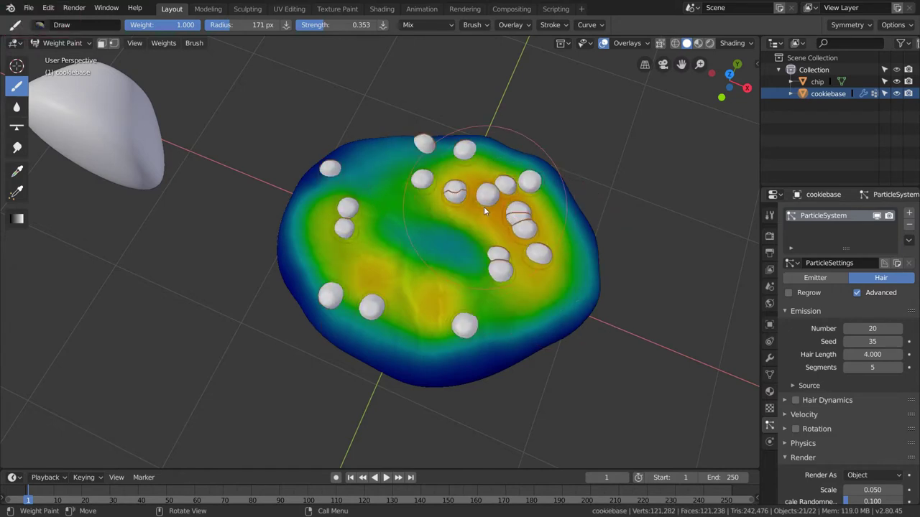
key("ctrl+z")
middle_click_drag(519, 241, 223, 85)
left_click(61, 43)
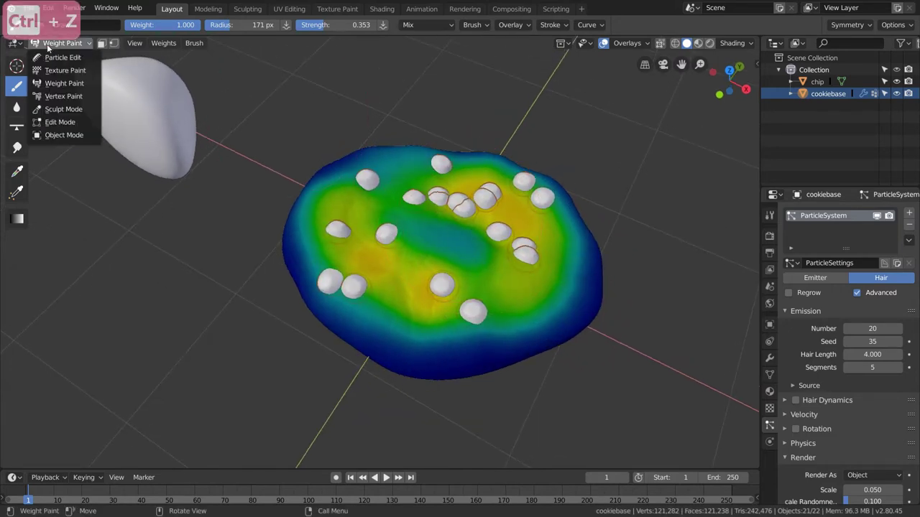
left_click(68, 136)
Raise the particle emission seed stepwise to 38 and inspect the chip distribution from several angles.
scroll(589, 286, "up", 1)
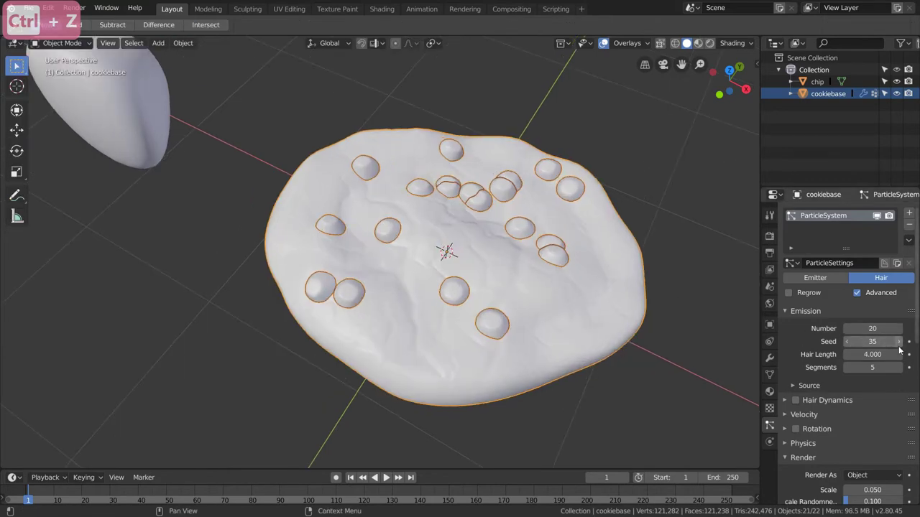
left_click(898, 346)
left_click(898, 345)
left_click(898, 345)
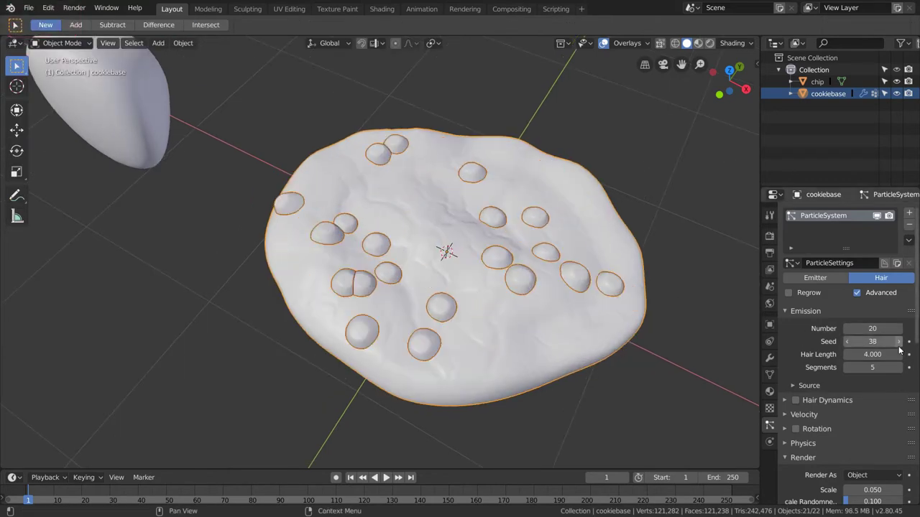
middle_click_drag(412, 277, 447, 235)
scroll(417, 237, "down", 3)
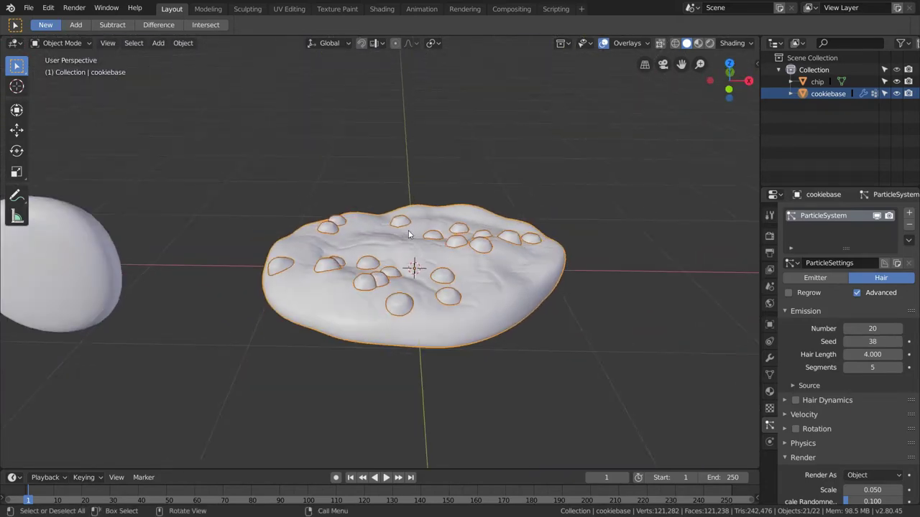
mouse_move(364, 242)
middle_mouse_down()
mouse_move(444, 244)
mouse_move(366, 251)
mouse_move(352, 266)
mouse_move(383, 296)
mouse_move(372, 240)
middle_mouse_up()
scroll(383, 317, "up", 3)
Open the Scale Randomness value in the particle render settings for editing.
scroll(831, 440, "down", 2)
left_click(873, 445)
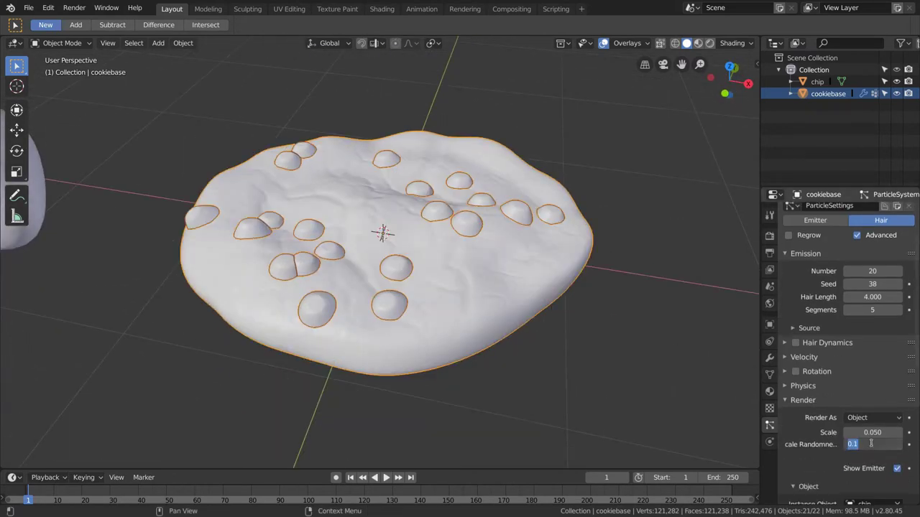
Set the particles' scale randomness to 0.2 and enable particle rotation with a Randomize value of 0.1.
type(".2")
key("Return")
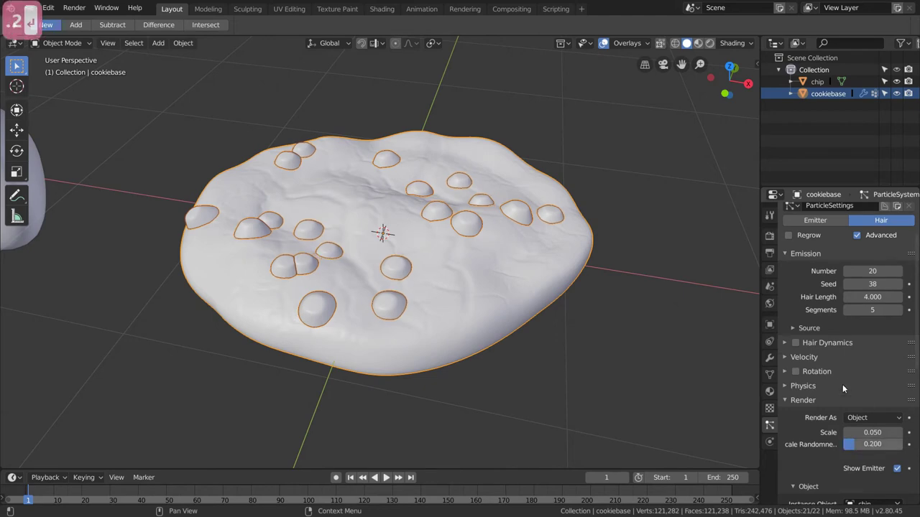
left_click(785, 371)
scroll(818, 381, "down", 1)
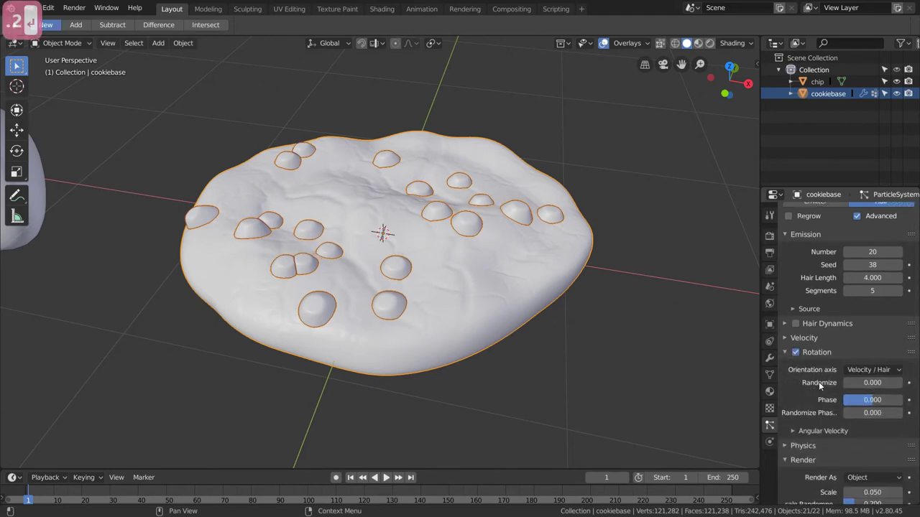
left_click(866, 401)
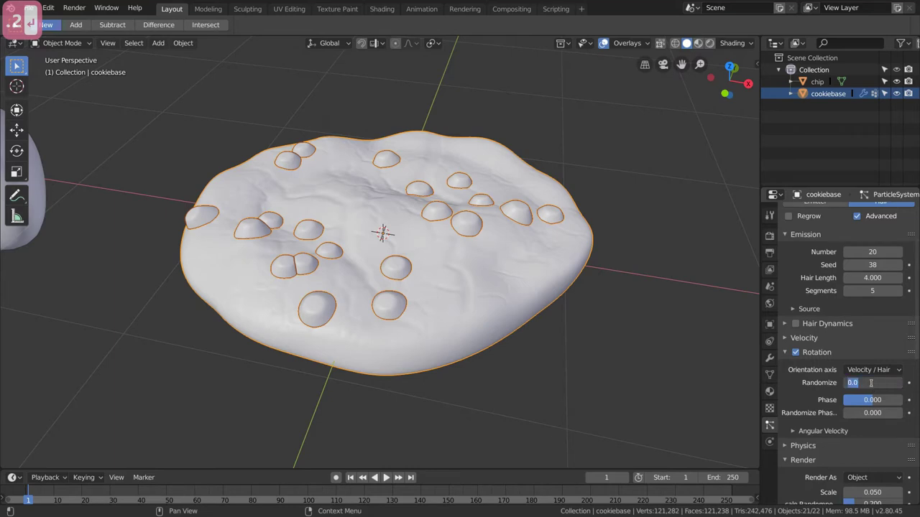
type(".1")
key("Return")
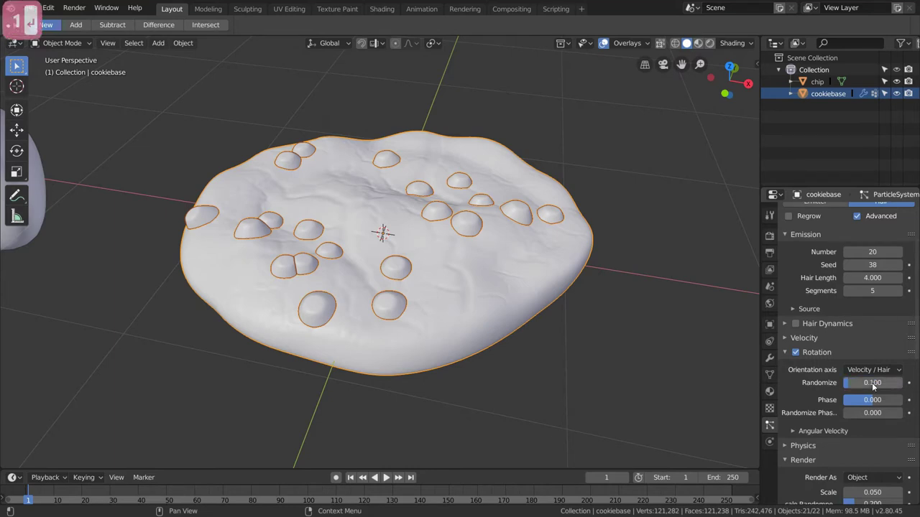
Try Object X and Object Y as the particles' rotation orientation axis, and settle on Object Z.
left_click(872, 369)
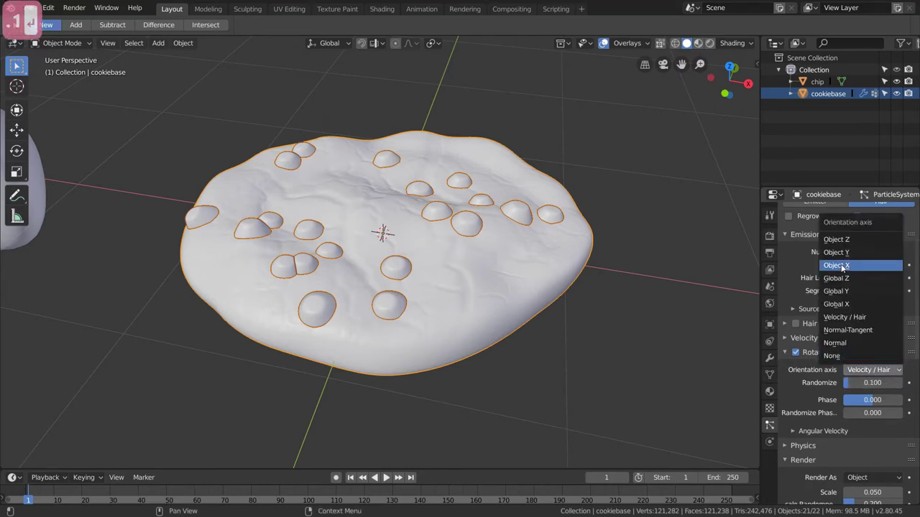
left_click(840, 264)
left_click(865, 370)
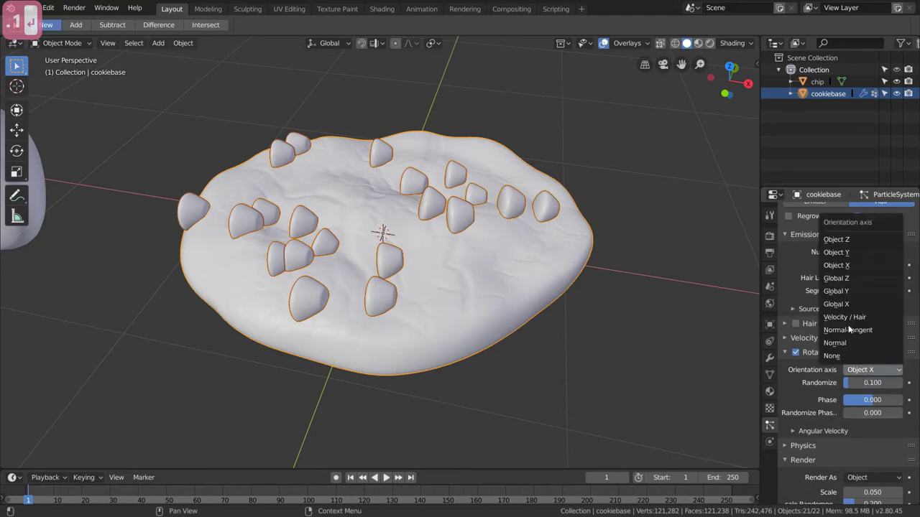
left_click(837, 253)
left_click(872, 369)
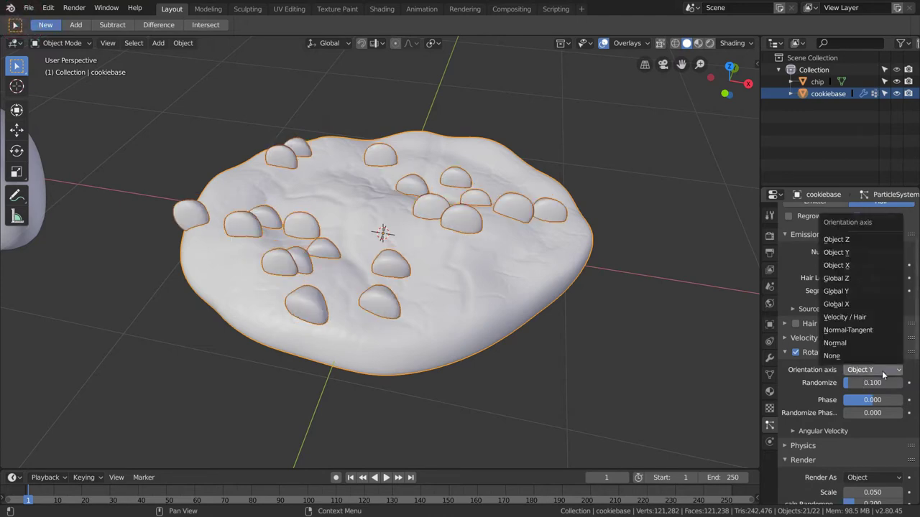
left_click(839, 244)
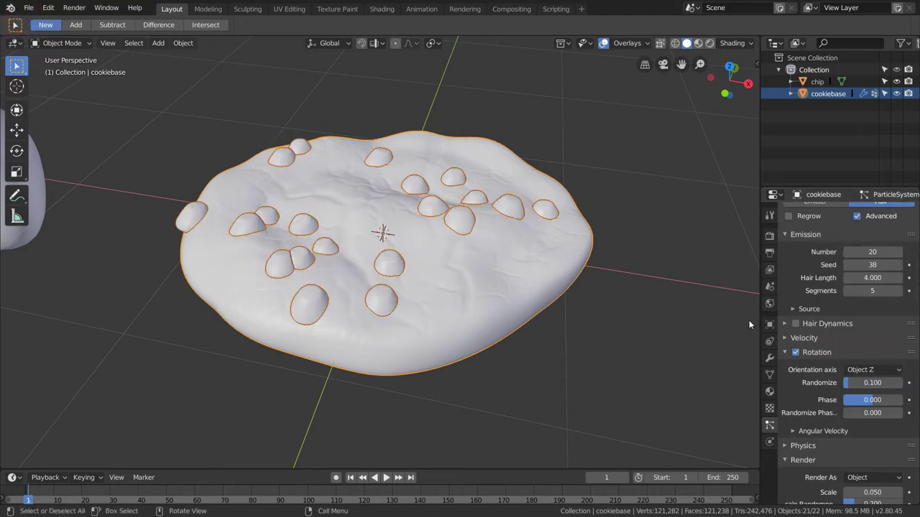
Set the particle rotation's Randomize value to 0.15 and check the chips from another angle.
left_click_drag(872, 382, 873, 386)
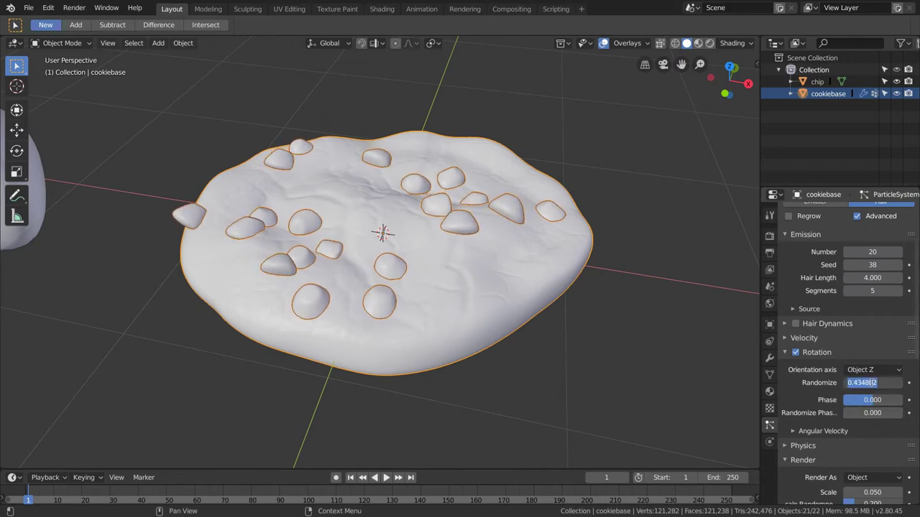
type("5")
key("Return")
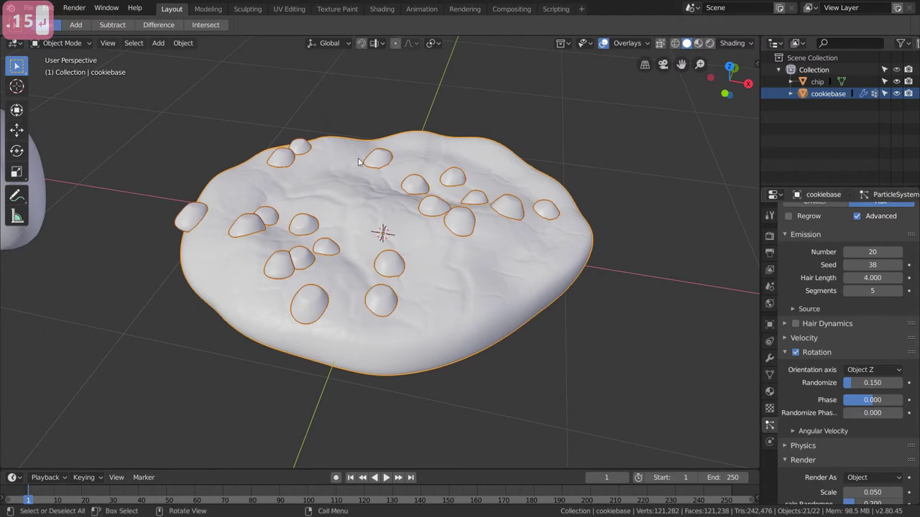
middle_click_drag(366, 158, 309, 163)
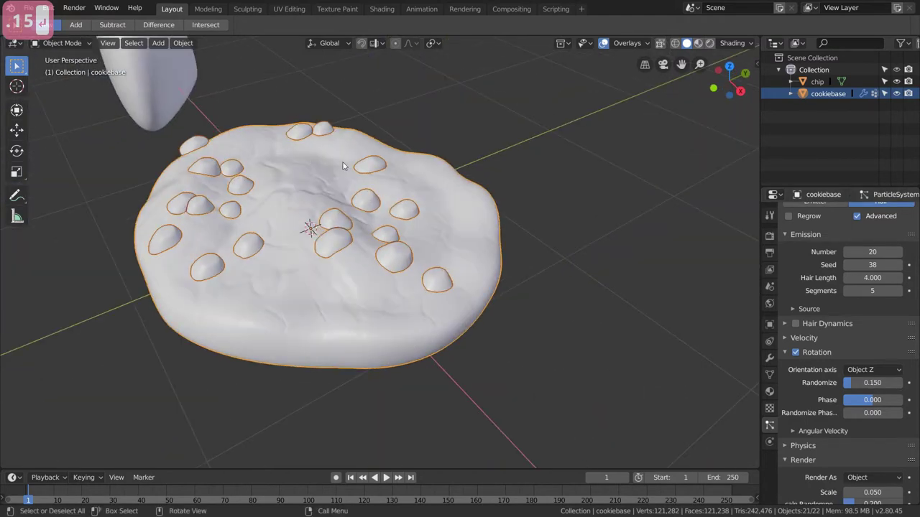
middle_click_drag(381, 207, 428, 220, "shift")
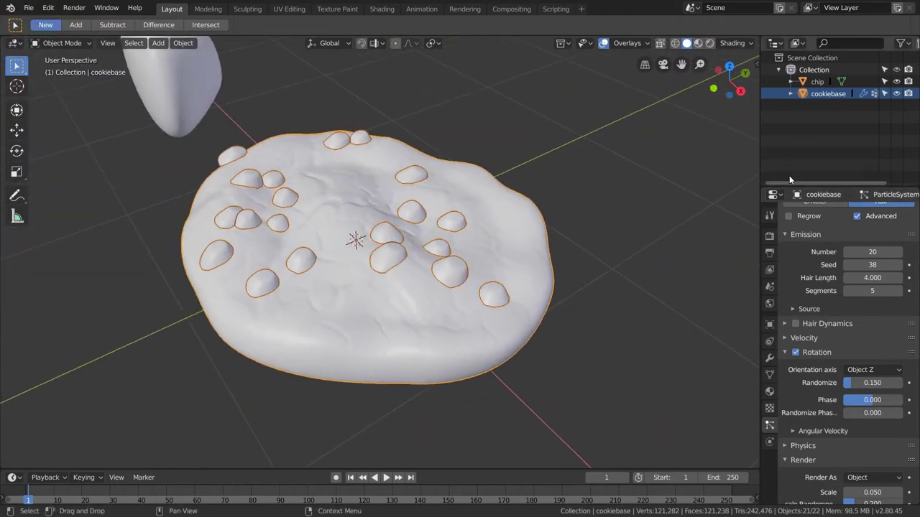
Save the file and convert the cookiebase's particle system modifier into real chip objects.
left_click(769, 358)
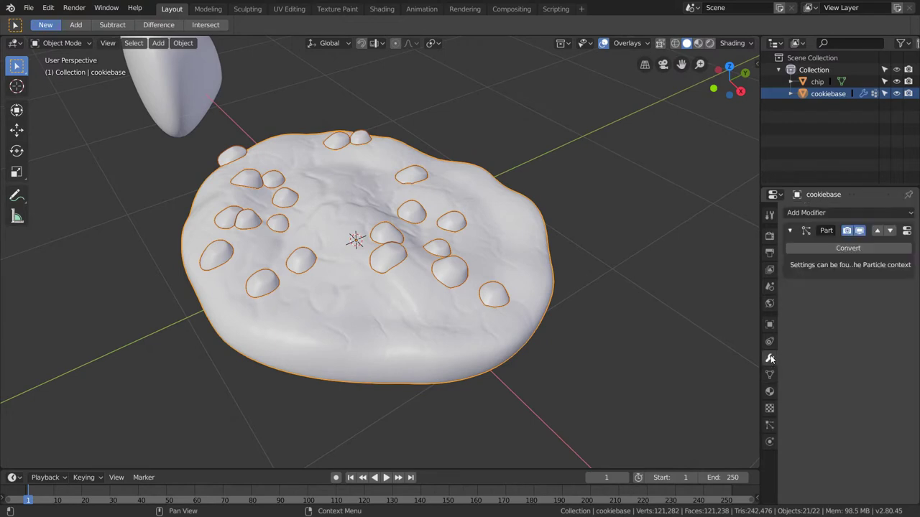
scroll(347, 251, "down", 1)
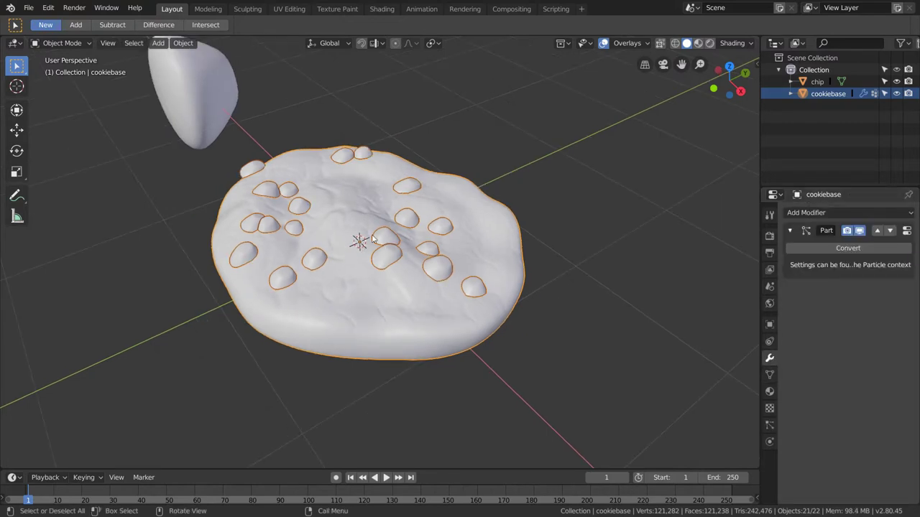
key("ctrl+s")
middle_click_drag(336, 230, 368, 248)
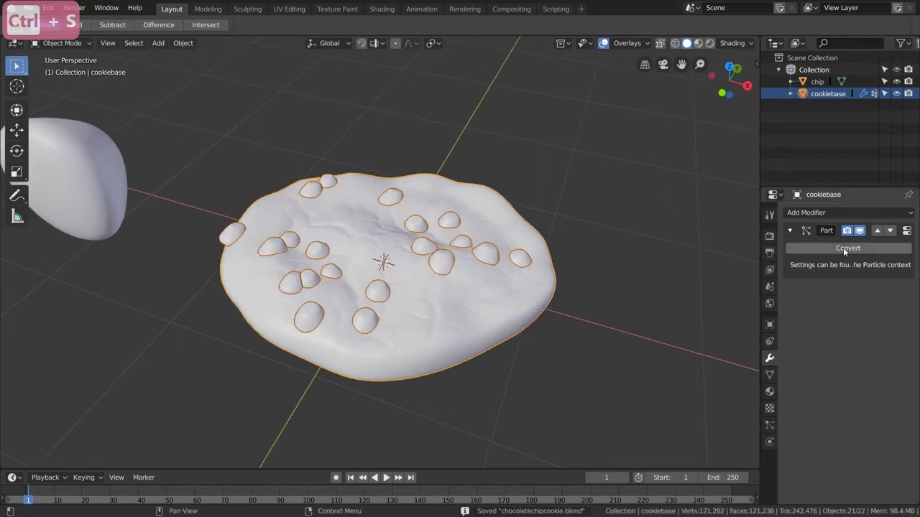
left_click(847, 249)
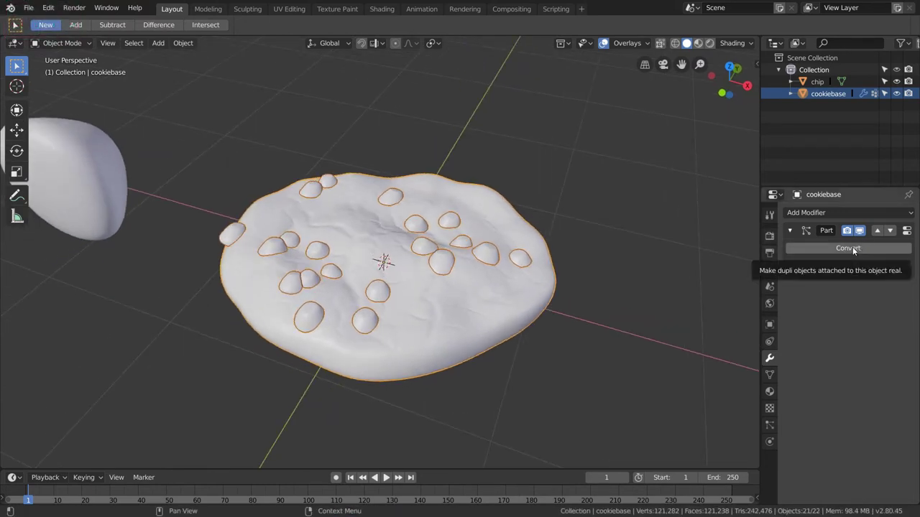
left_click(853, 249)
scroll(837, 147, "down", 6)
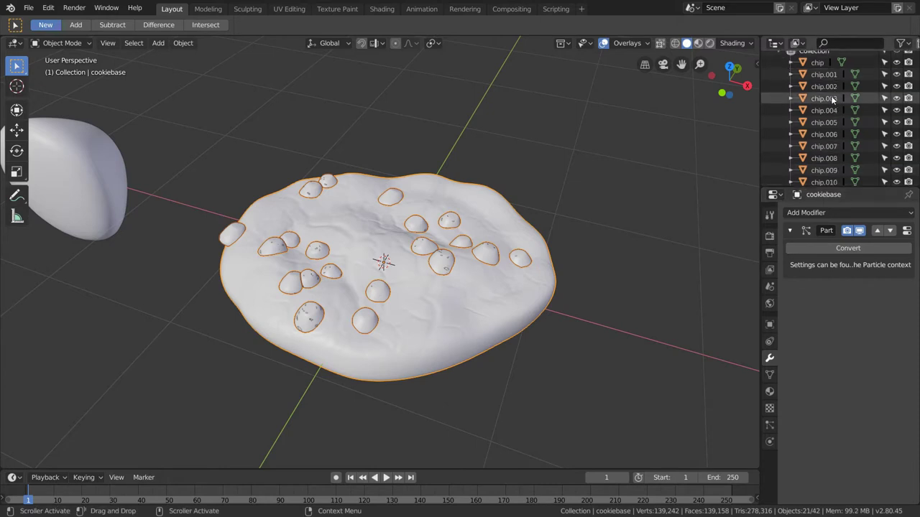
scroll(833, 136, "up", 7)
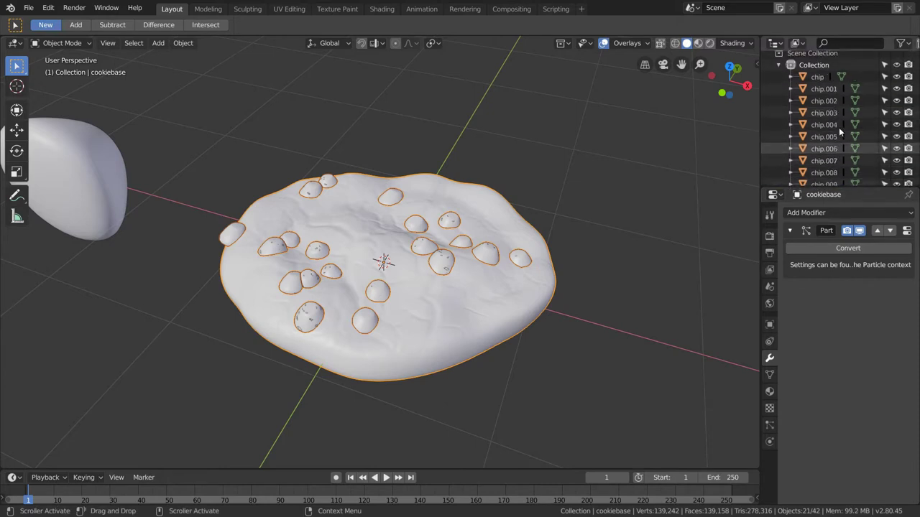
Delete the original large chip object beside the cookie.
middle_click_drag(456, 192, 441, 227)
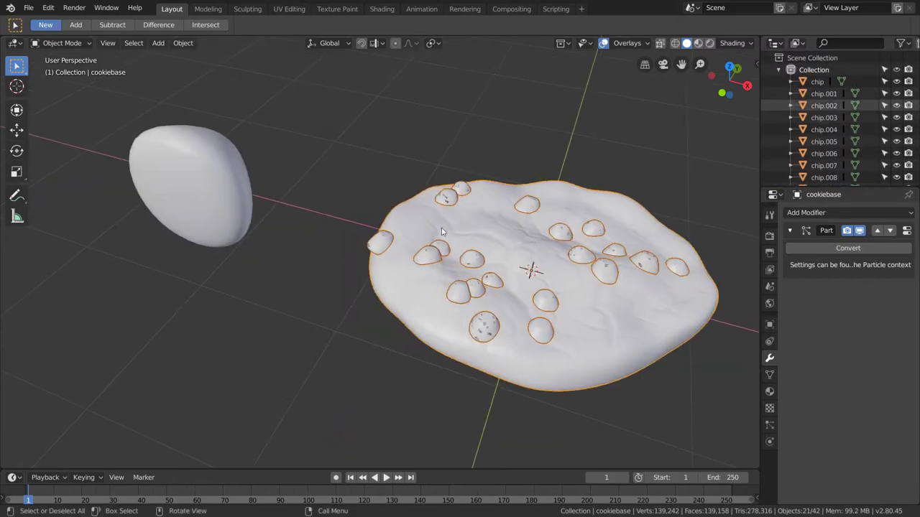
left_click(206, 176)
key("x")
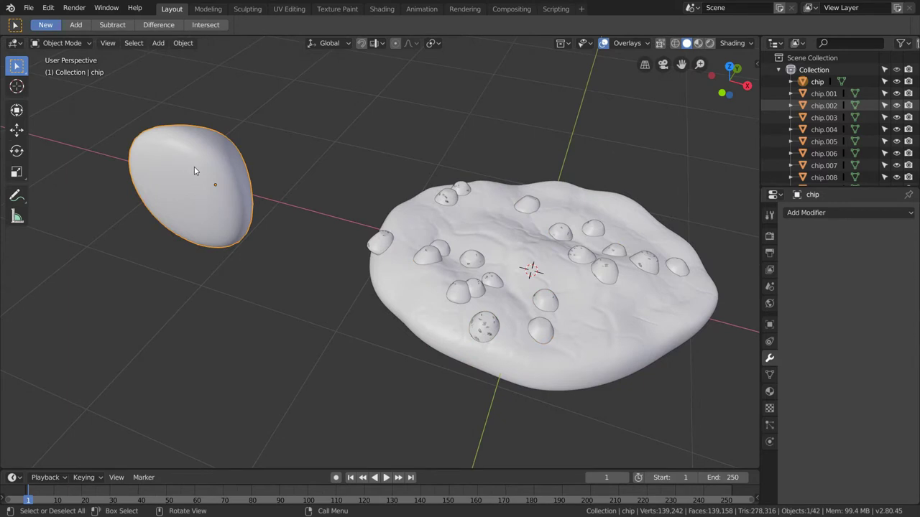
left_click(201, 170)
Try to reposition one chip on the cookie's surface and undo the move.
middle_click_drag(621, 287, 403, 287)
scroll(354, 244, "up", 3)
middle_click_drag(192, 273, 417, 245, "shift")
left_click(323, 323)
key("g")
left_click(261, 285)
key("ctrl+z")
Move chip.001 about 0.097 m in X, 0.052 m in Y and 0.098 m in Z.
scroll(224, 252, "down", 2)
left_click(193, 258)
middle_click_drag(193, 258, 245, 219)
key("g")
left_click(215, 217)
Lower chip.001 about 0.064 m along Z and rotate it to follow the cookie's surface.
key("g")
key("z")
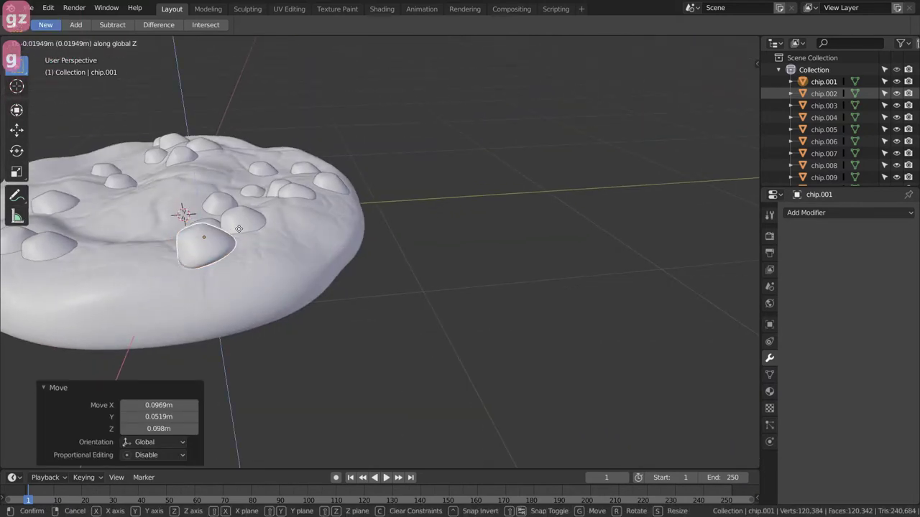
left_click(237, 242)
key("r")
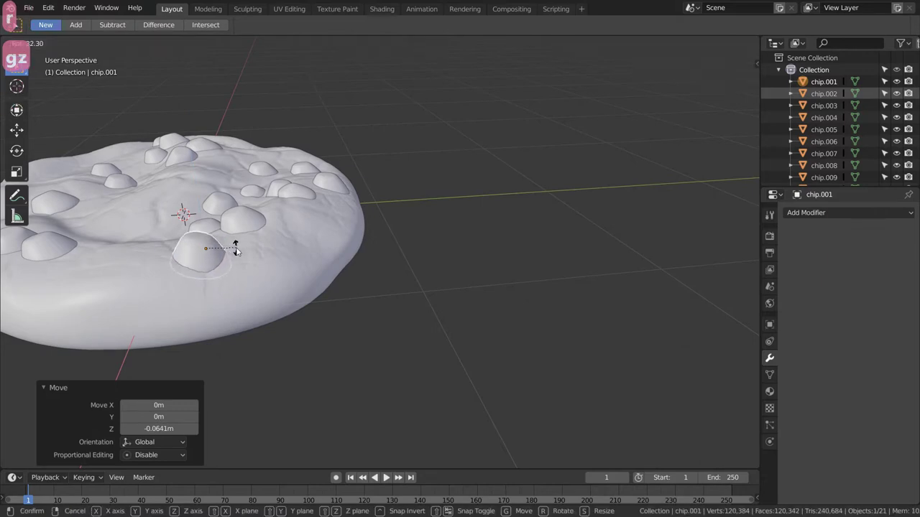
left_click(233, 246)
Reposition chip.001 again and move chip.009 about -0.133 m in X and -0.164 m in Y.
middle_click_drag(233, 246, 340, 255)
key("g")
left_click(196, 241)
left_click(334, 317)
key("g")
left_click(383, 310)
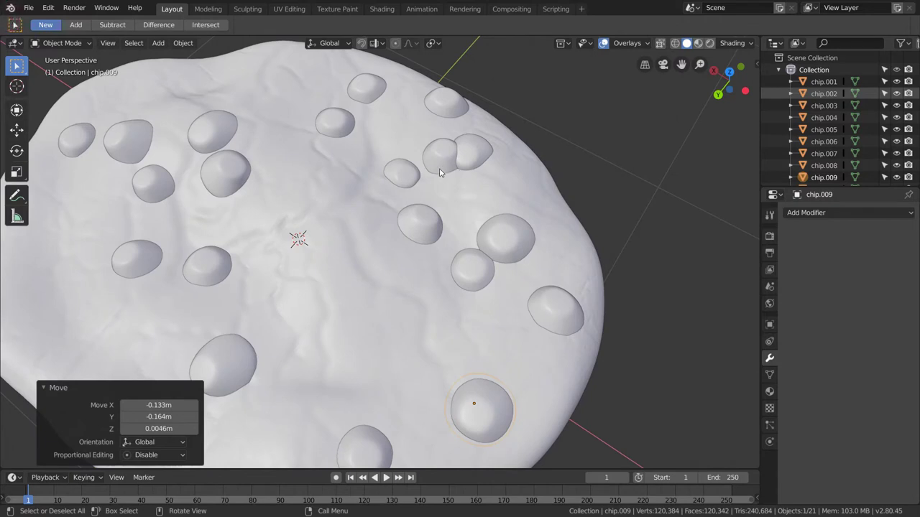
Raise chip.007 about 0.056 m along Z, and correct its height by lowering it about 0.03 m.
left_click(392, 183)
left_click(396, 176)
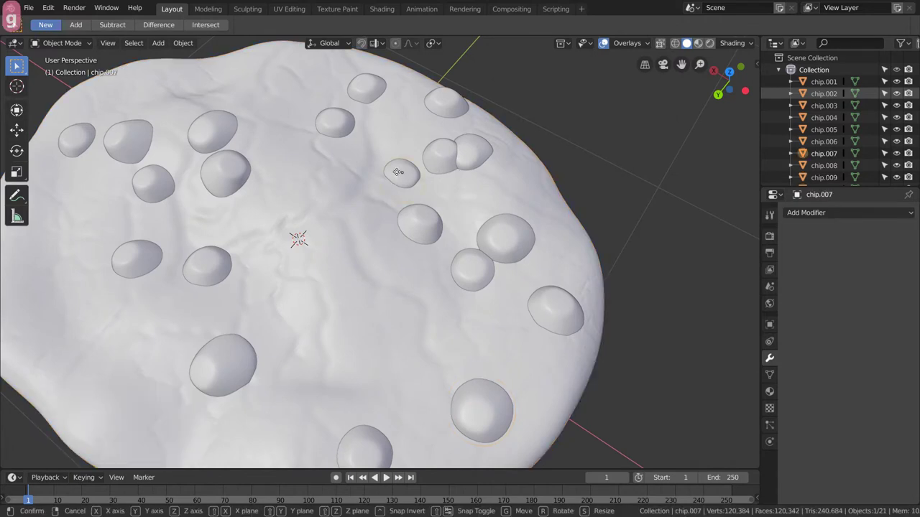
key("g")
key("z")
left_click(406, 176)
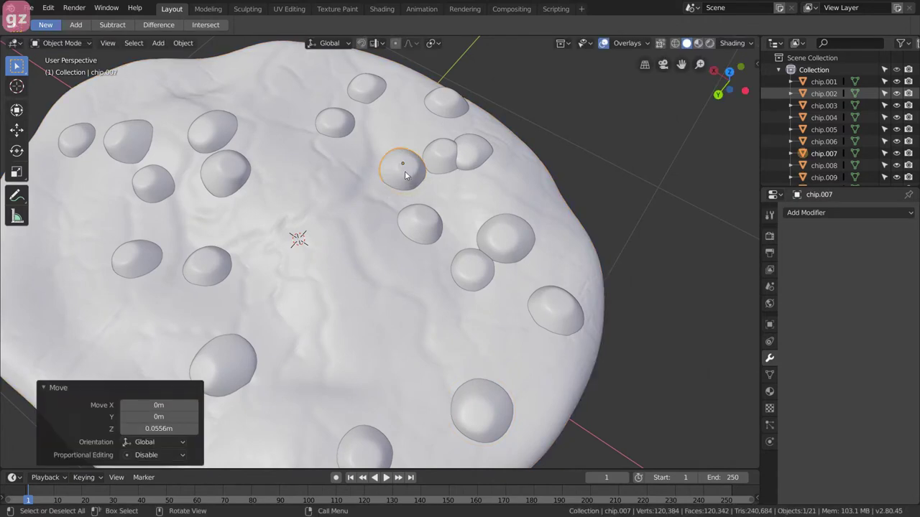
middle_click_drag(404, 175, 392, 168)
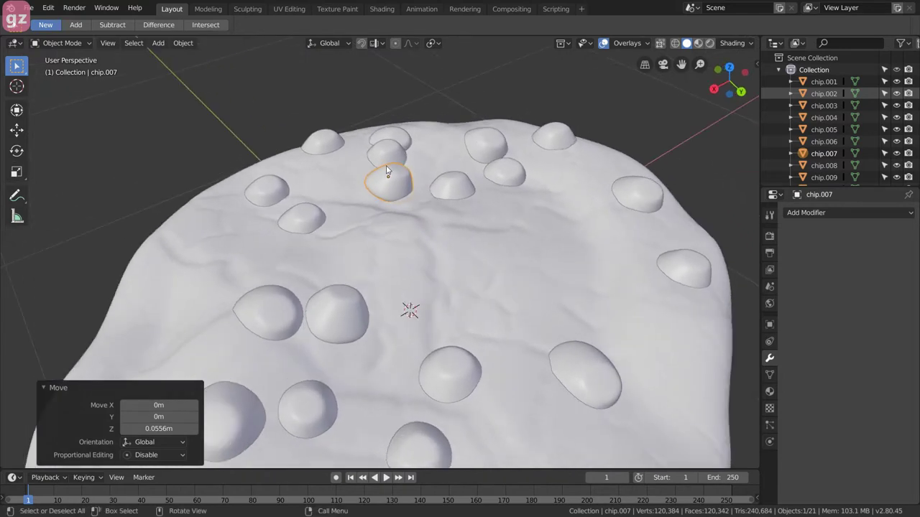
key("g")
key("z")
left_click(382, 184)
Delete chip.003, the outer chip of the overlapping pair beside chip.007.
middle_click_drag(446, 232, 283, 305)
middle_click_drag(395, 261, 335, 268)
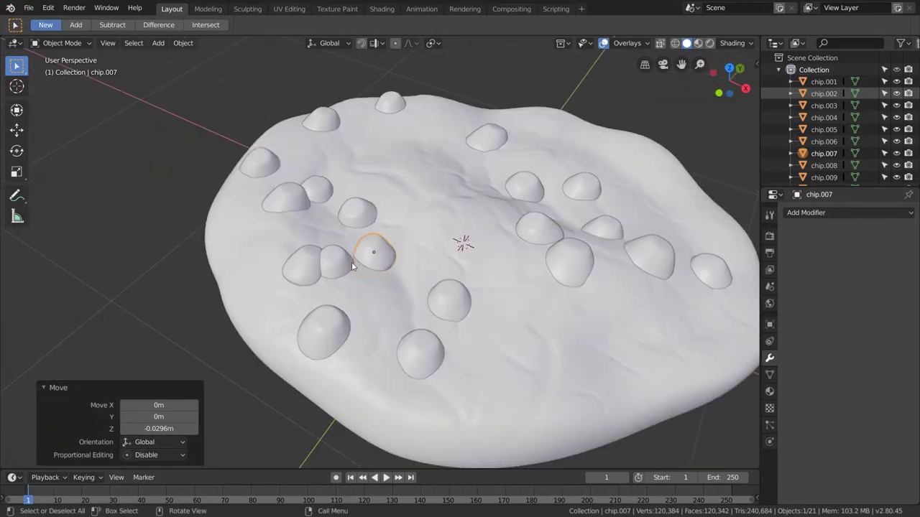
left_click(335, 268)
key("x")
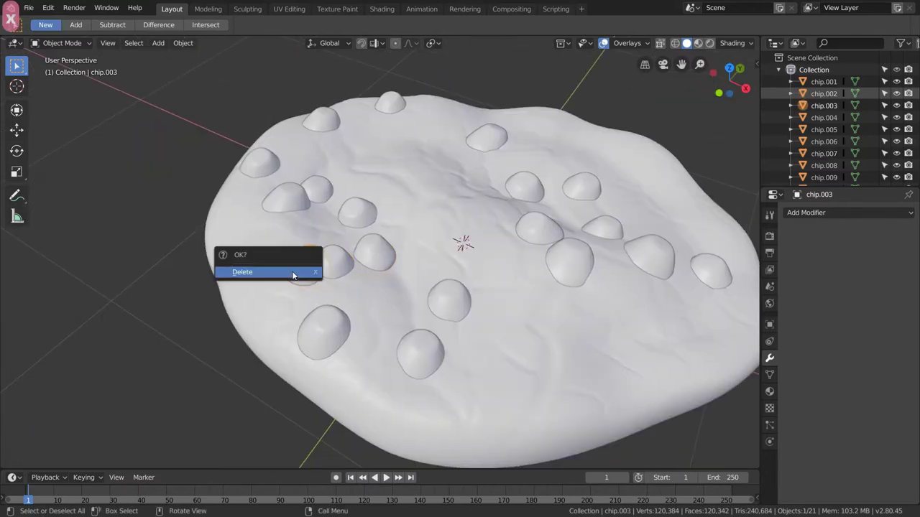
left_click(292, 271)
Move chip.002 about 0.13 m toward the cookie's edge and shift chip.005 away from its neighbouring chip.
left_click(337, 267)
key("g")
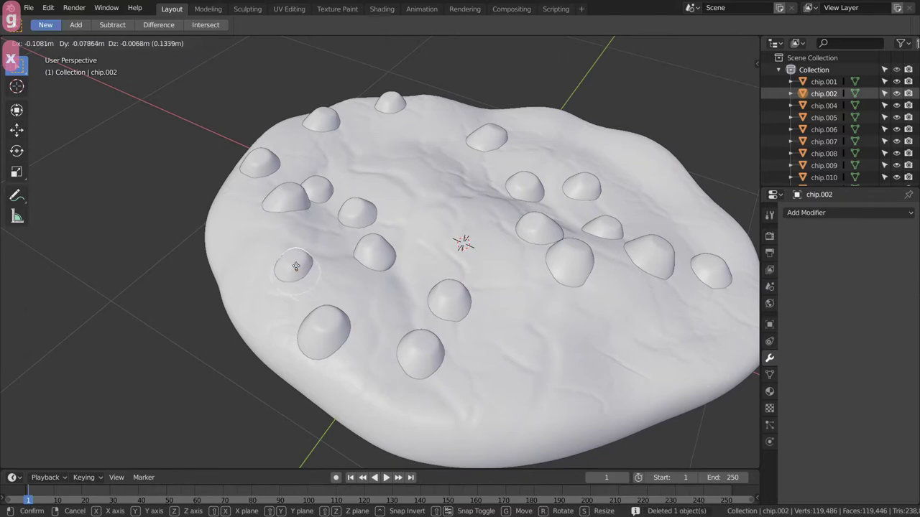
left_click(300, 267)
middle_click_drag(301, 268, 297, 281)
left_click(289, 199)
key("g")
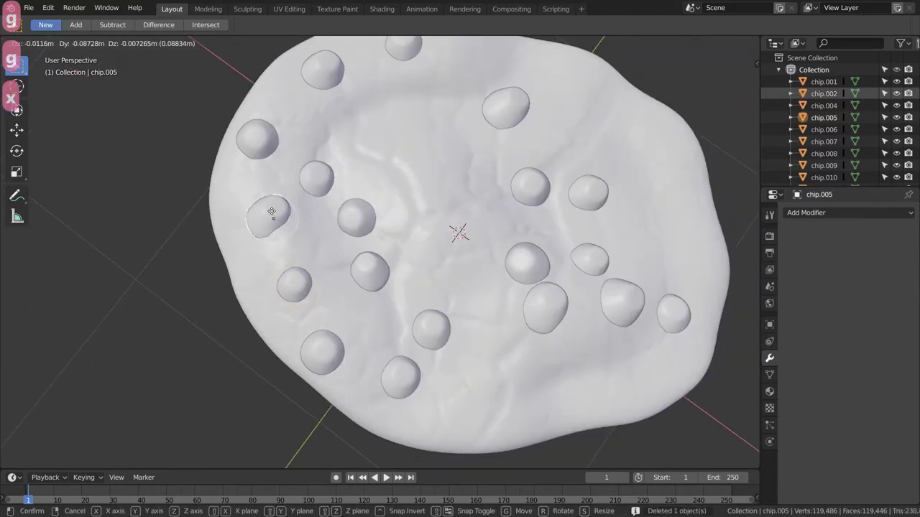
left_click(284, 223)
Move chip.014 to the cookie's empty middle area, about -0.403 m in X and 0.03 m in Y and Z.
left_click(522, 271)
key("g")
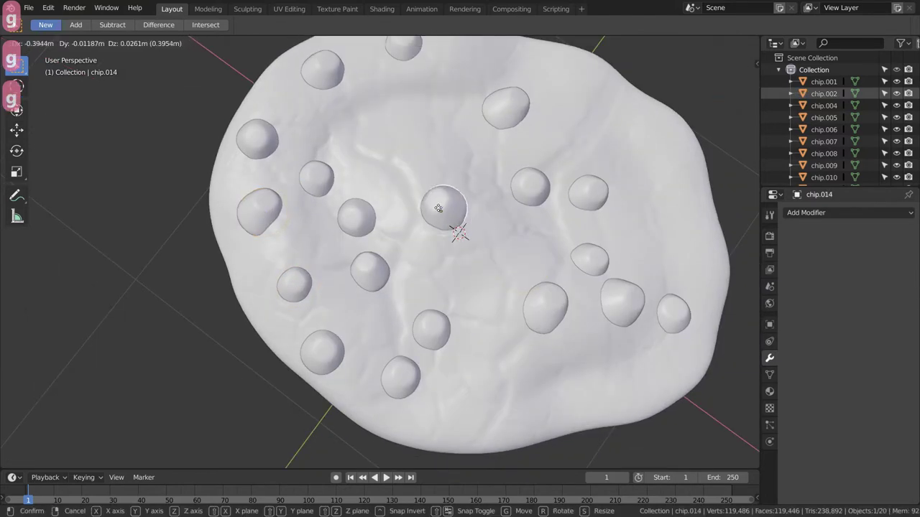
left_click(436, 206)
Lower chip.014 about 0.045 m along Z and rotate it about 31.9°, leaving nothing selected.
middle_click_drag(437, 206, 429, 186)
key("g")
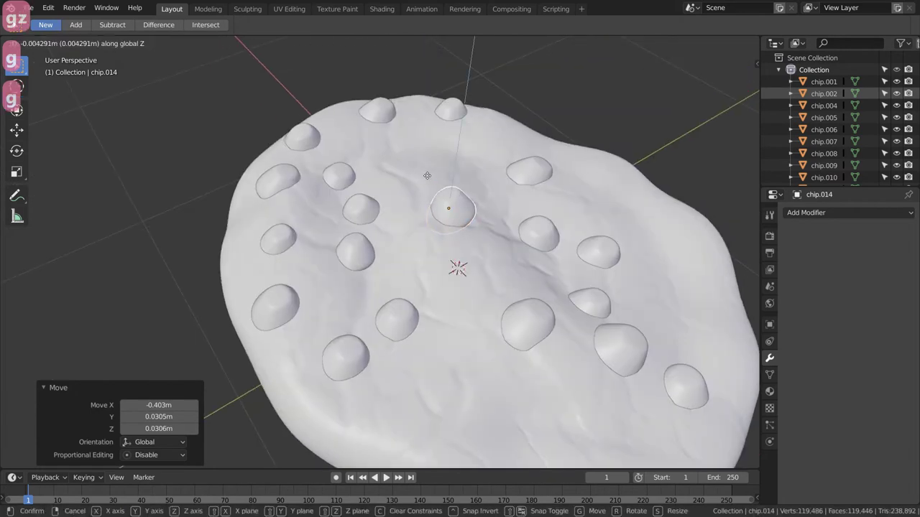
key("z")
left_click(431, 187)
key("r")
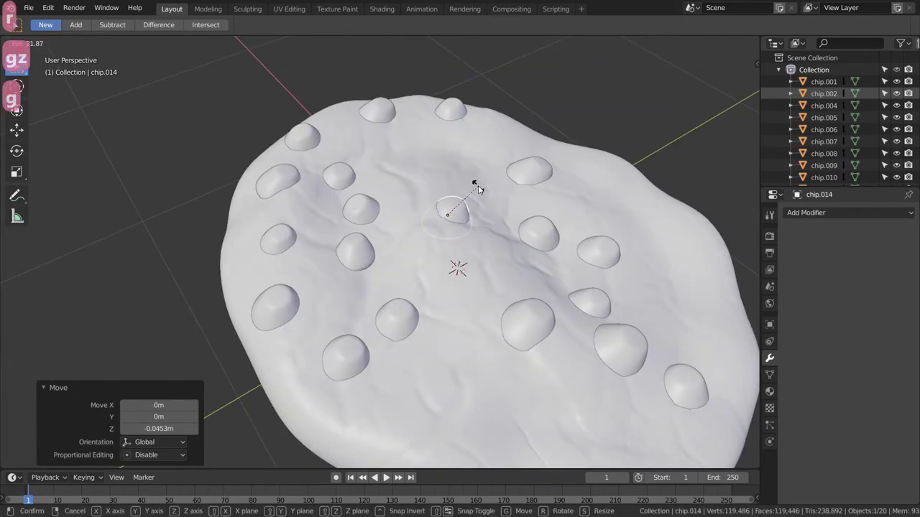
left_click(477, 188)
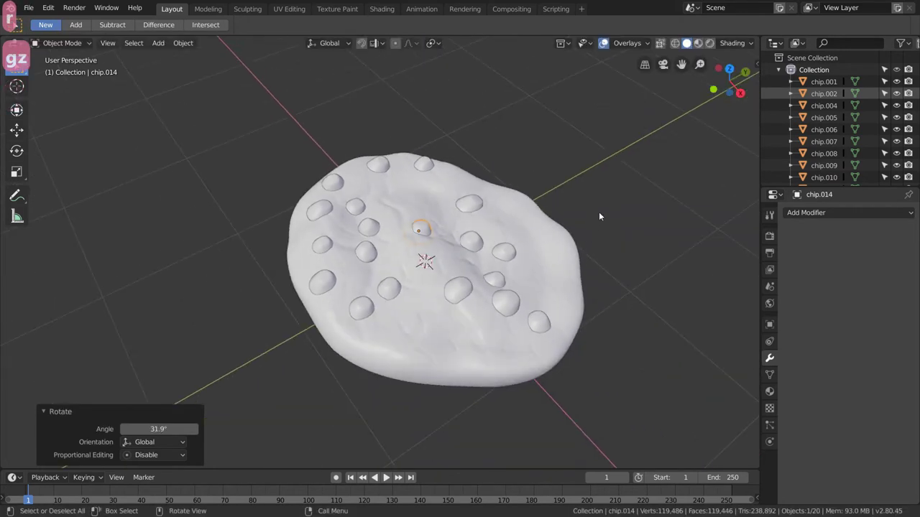
key("alt+a")
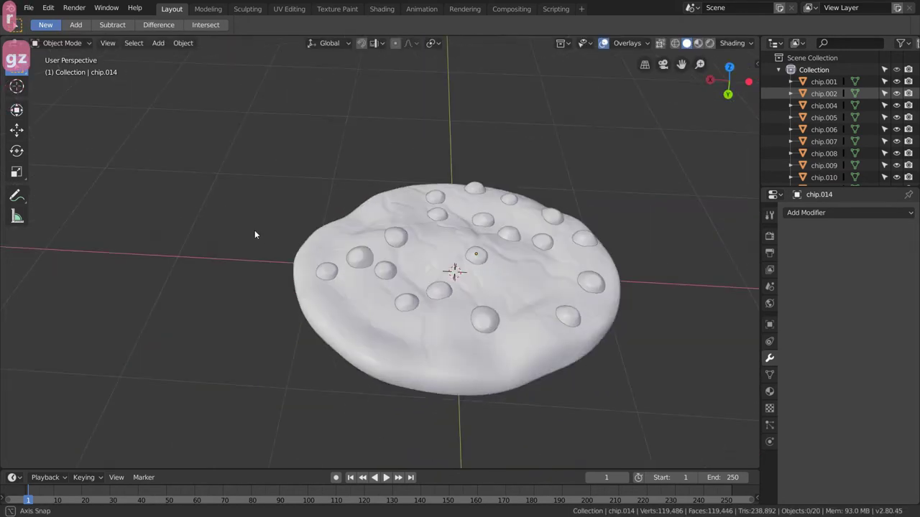
middle_click_drag(255, 235, 522, 273)
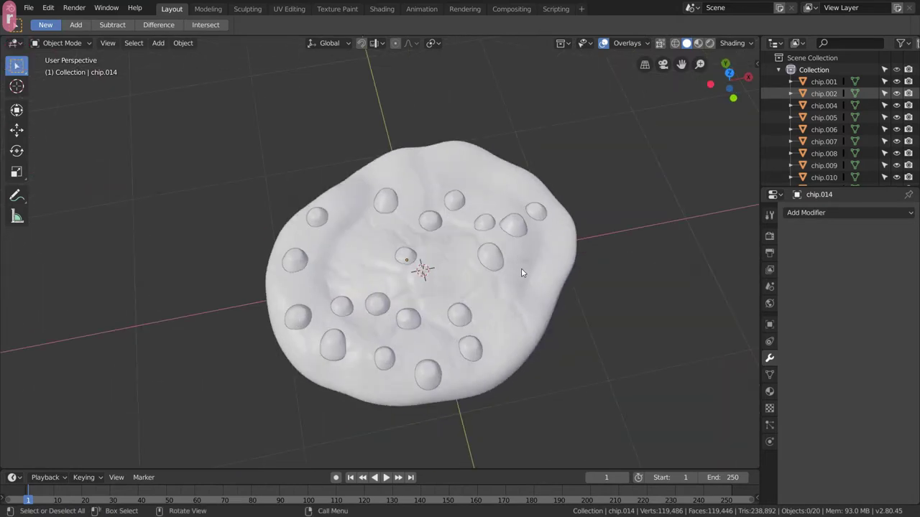
scroll(510, 225, "down", 1)
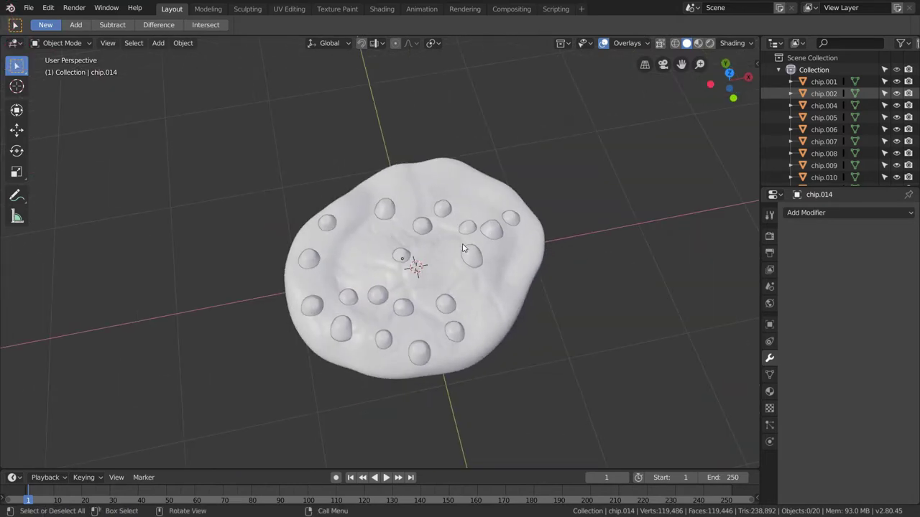
scroll(451, 286, "up", 2)
middle_click_drag(453, 316, 319, 260)
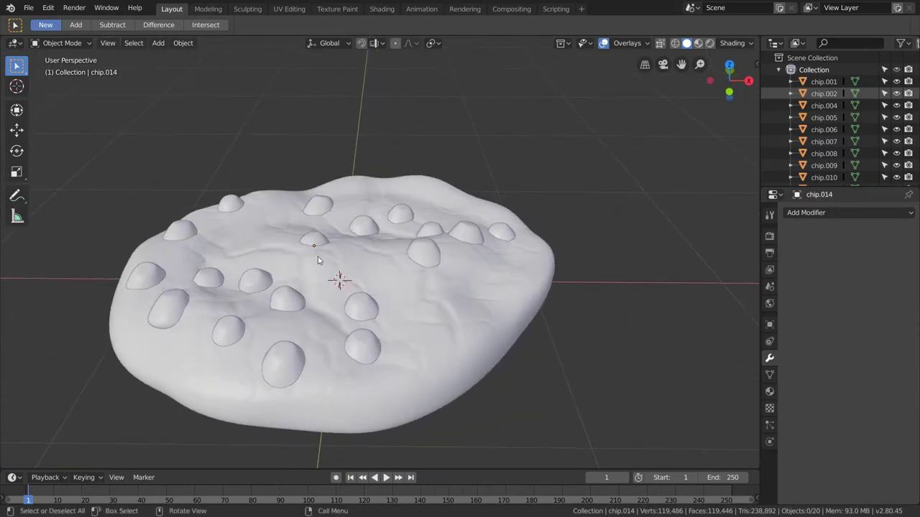
left_click(446, 295)
key("h")
left_click_drag(84, 405, 562, 156)
key("alt+h")
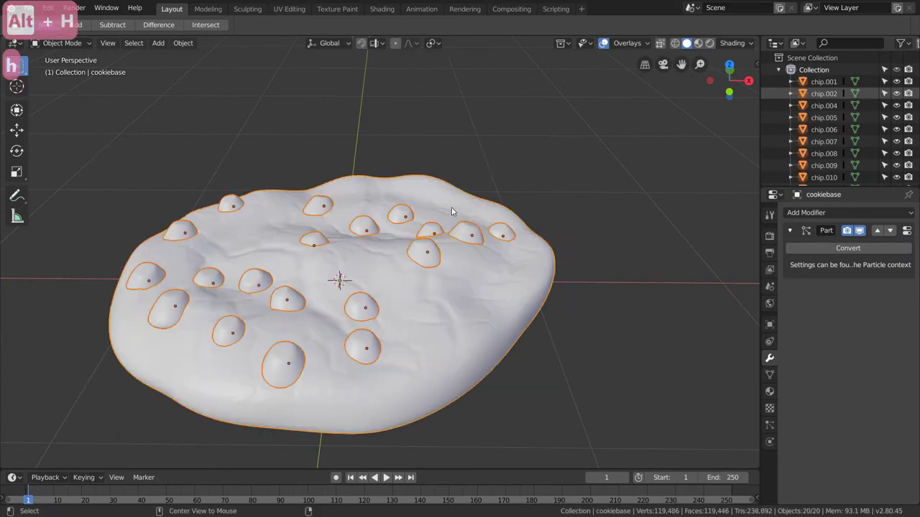
left_click(538, 338)
Select the cookiebase object and hide it so that only the chips remain in view.
scroll(396, 306, "down", 3)
middle_click_drag(396, 306, 429, 276)
scroll(412, 293, "up", 3)
left_click(432, 291)
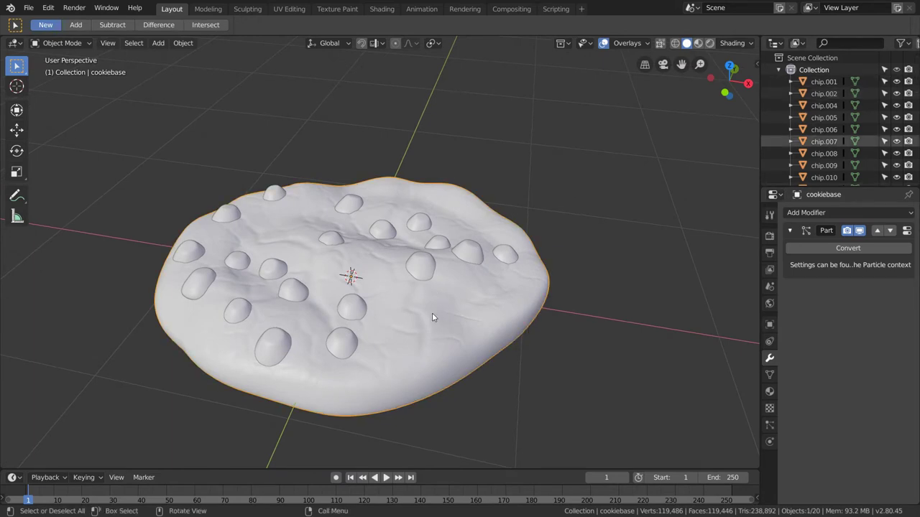
key("h")
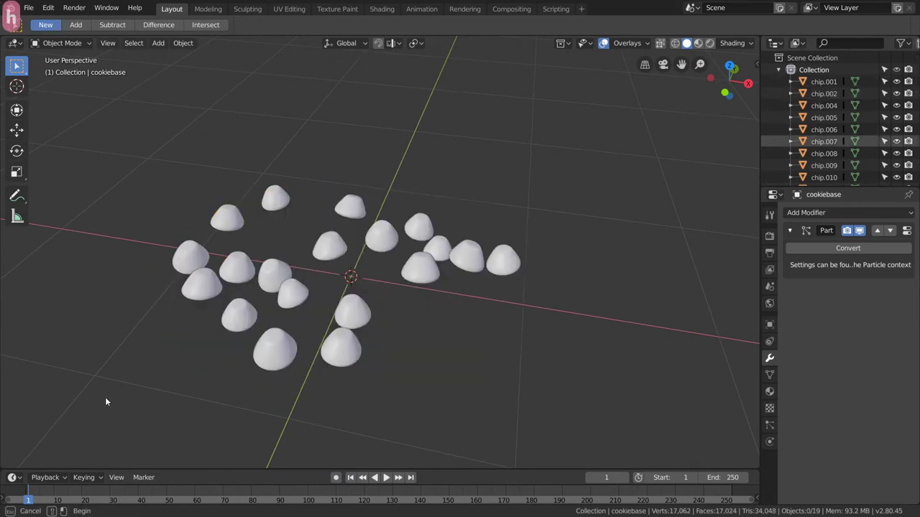
Select all the chips with chip.013 as the active object and join them into a single object.
left_click_drag(87, 424, 559, 152)
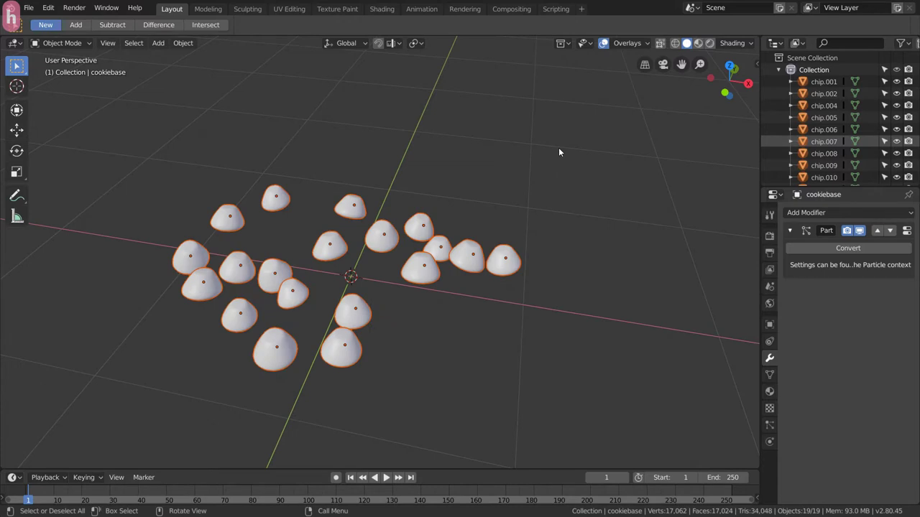
left_click(342, 309, "shift")
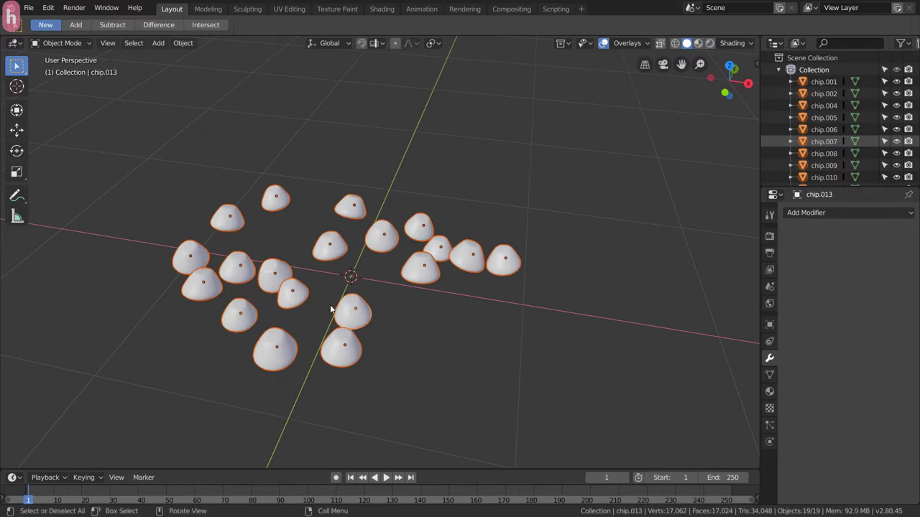
key("F3")
type("join")
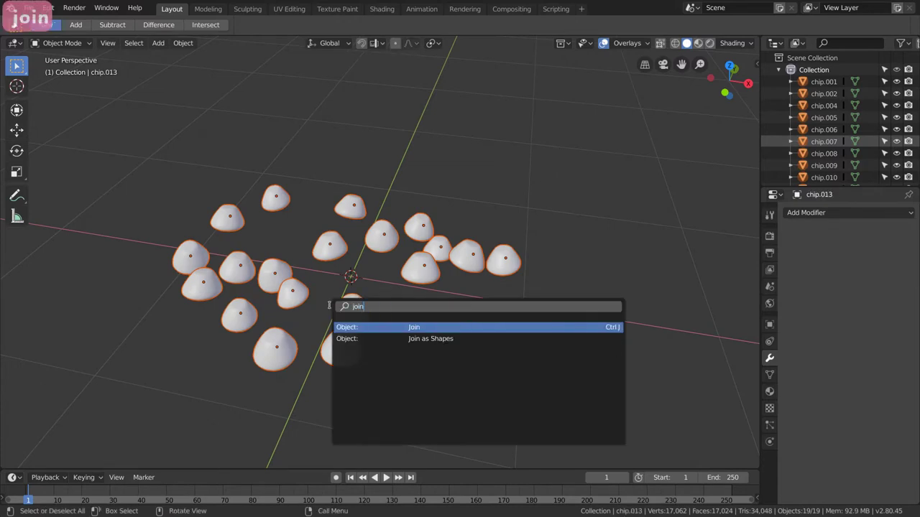
key("Return")
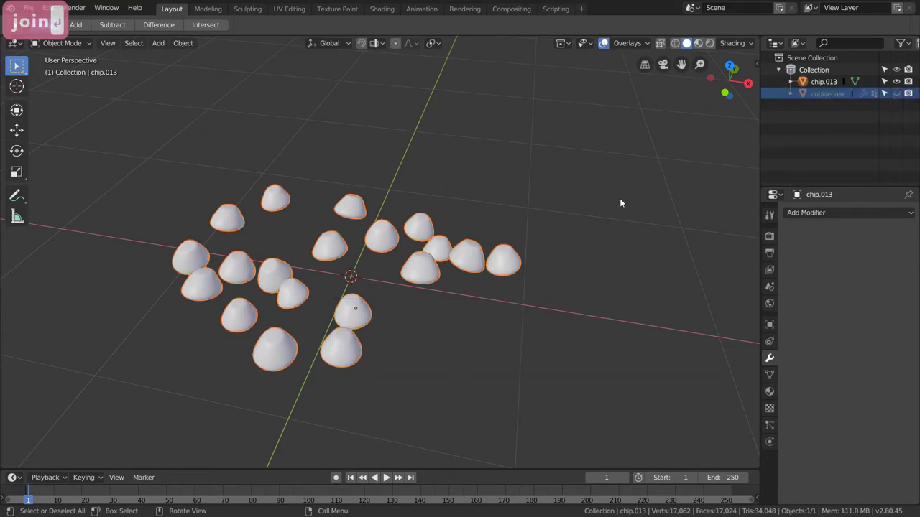
Rename the joined object as chips and make the hidden cookiebase visible again.
double_click(823, 81)
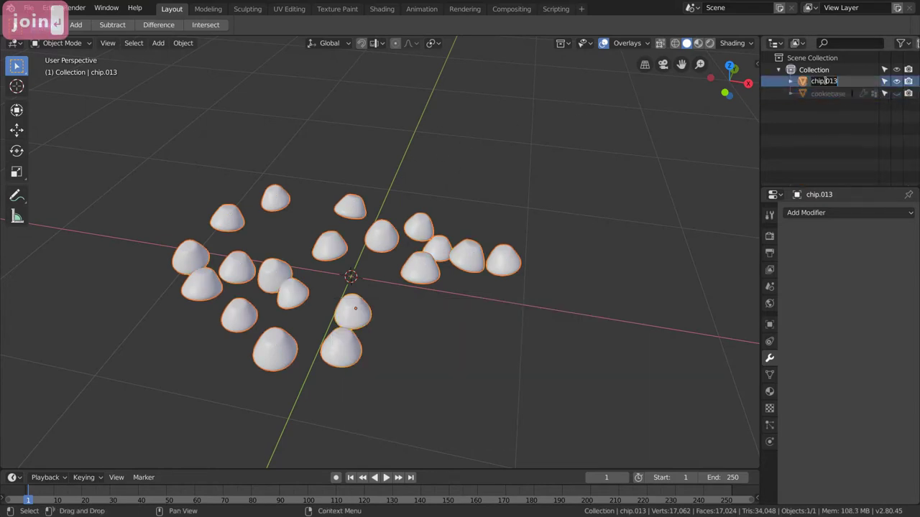
type("chips")
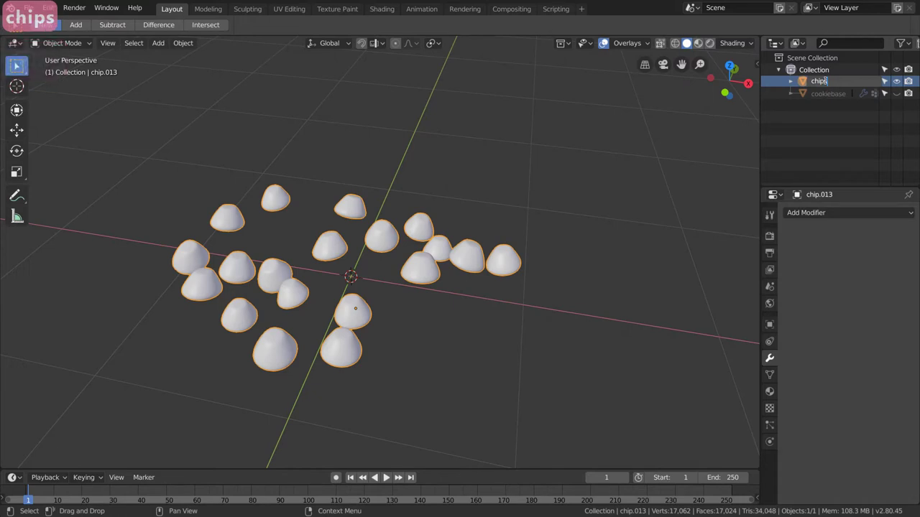
key("Return")
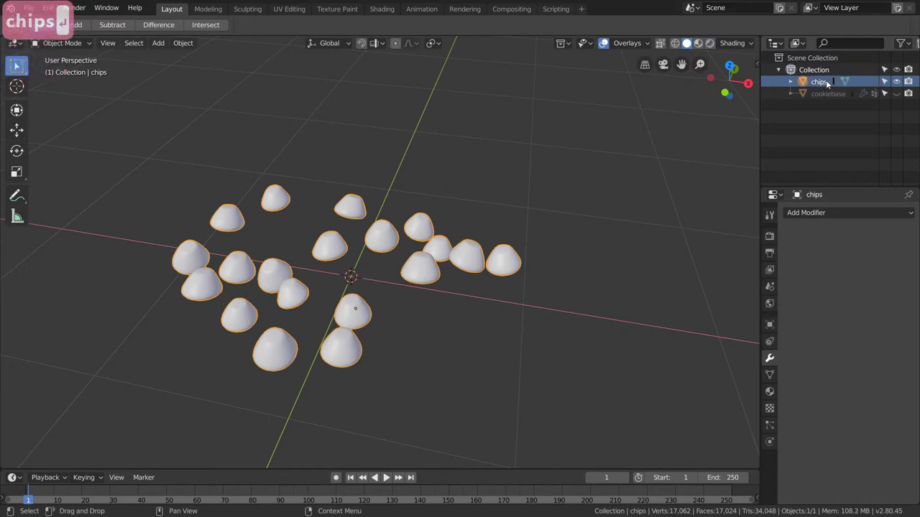
left_click(896, 94)
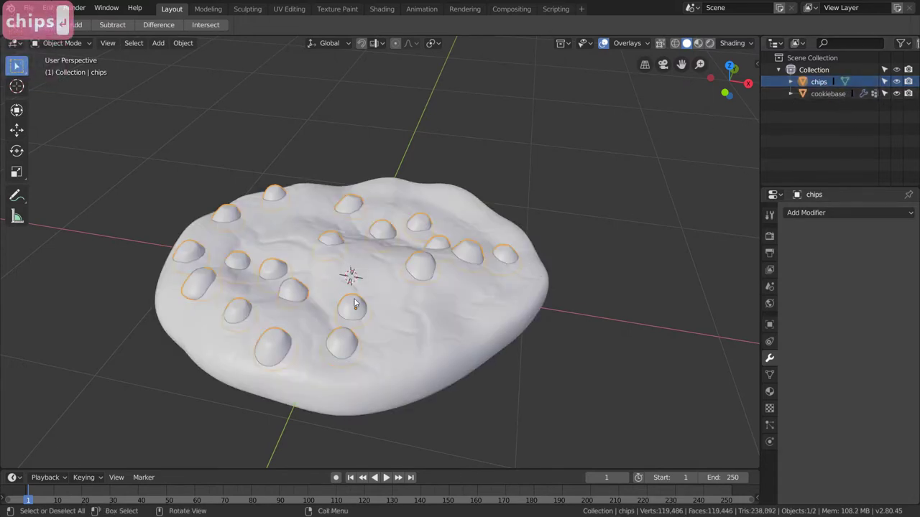
Raise the chips object about 0.0127 m along Z, leaving nothing selected.
scroll(348, 300, "up", 4)
scroll(224, 287, "down", 2)
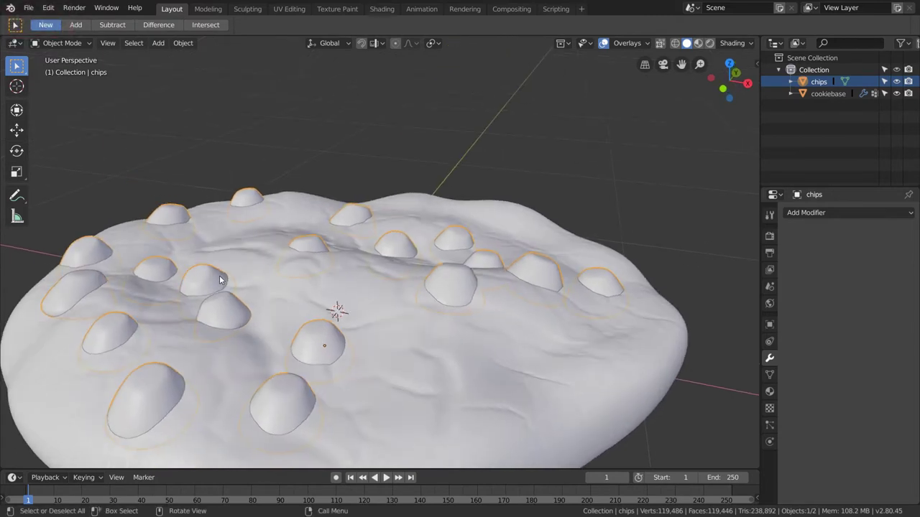
key("g")
key("z")
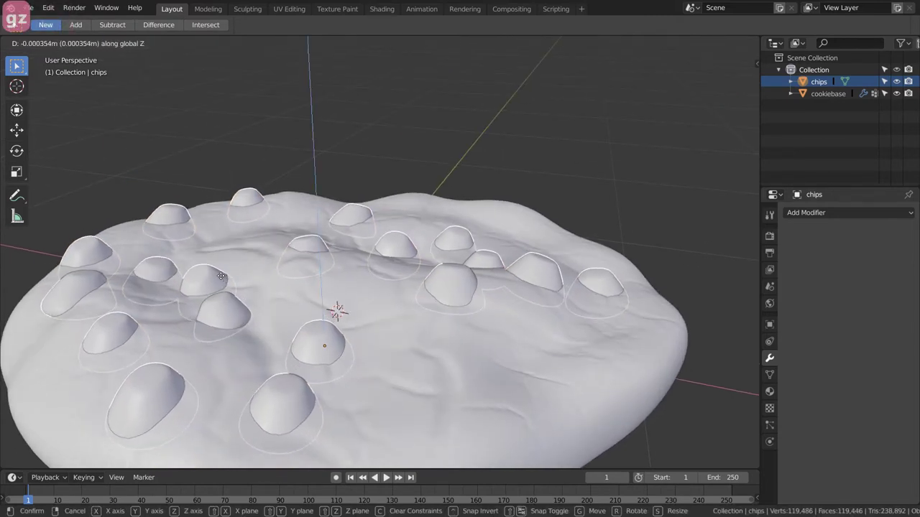
left_click(221, 276)
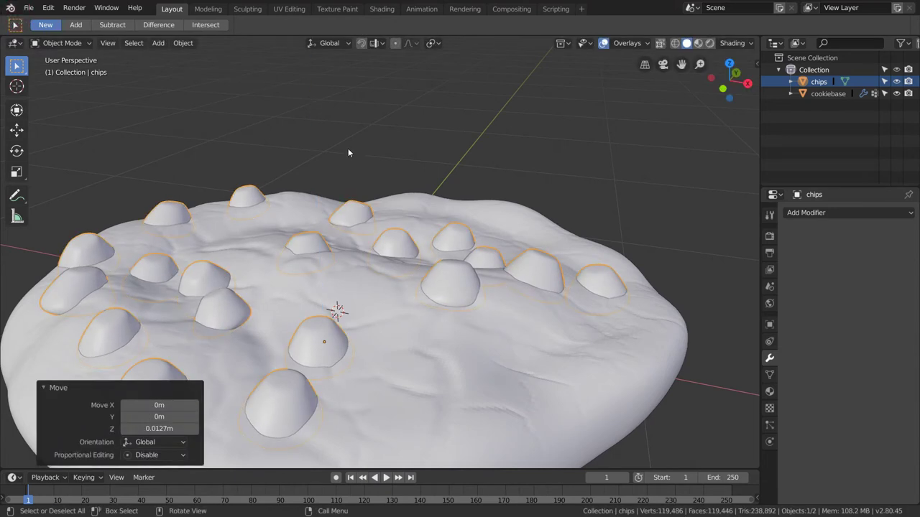
left_click(347, 152)
Save the cookie project under its existing file name.
scroll(348, 152, "down", 5)
middle_click_drag(348, 152, 370, 265)
key("ctrl+s")
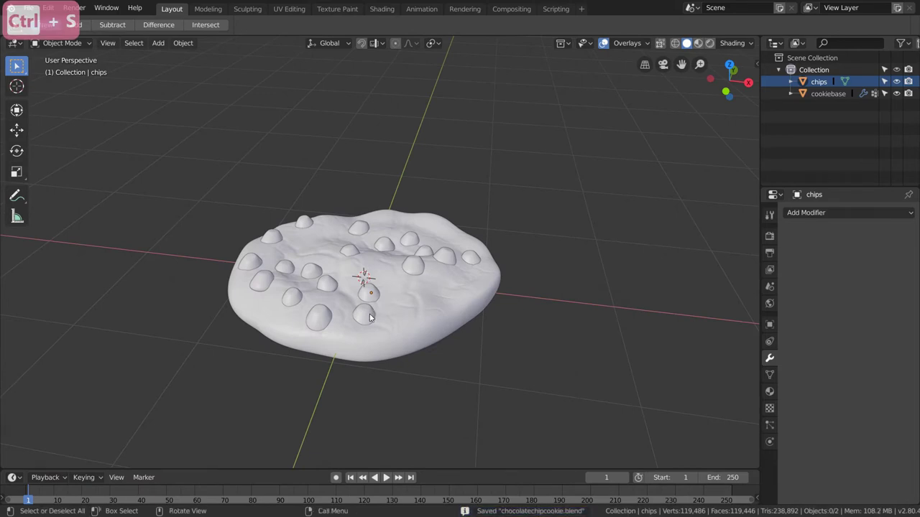
Select the cookiebase object and switch to the Sculpting workspace for it.
scroll(380, 334, "up", 3)
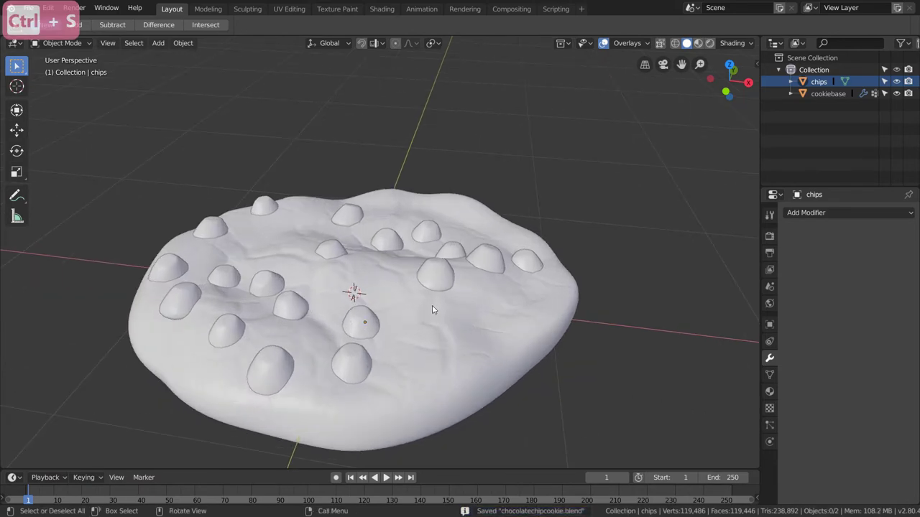
left_click(431, 308)
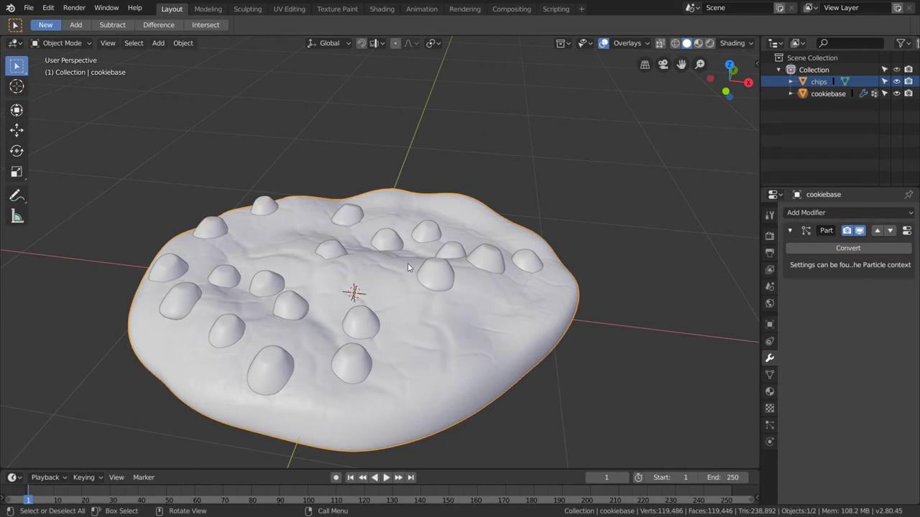
key("ctrl+Tab")
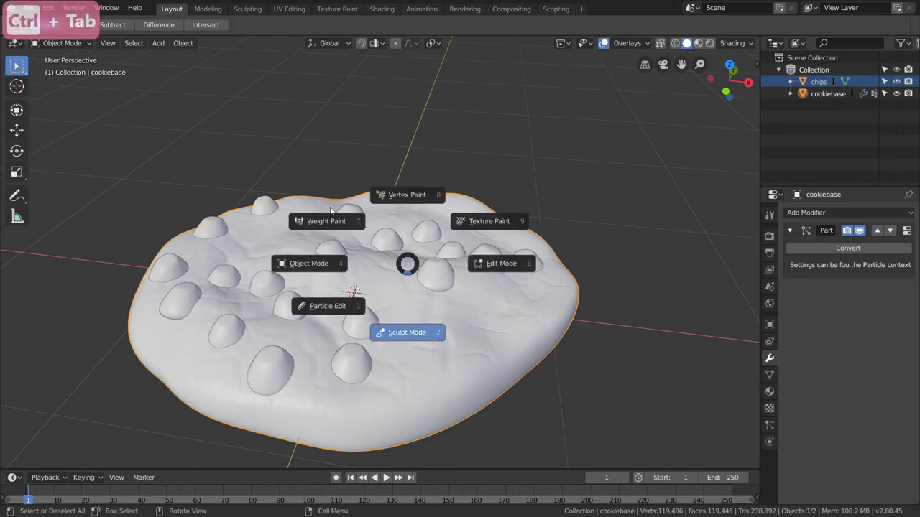
left_click(331, 210)
left_click(247, 8)
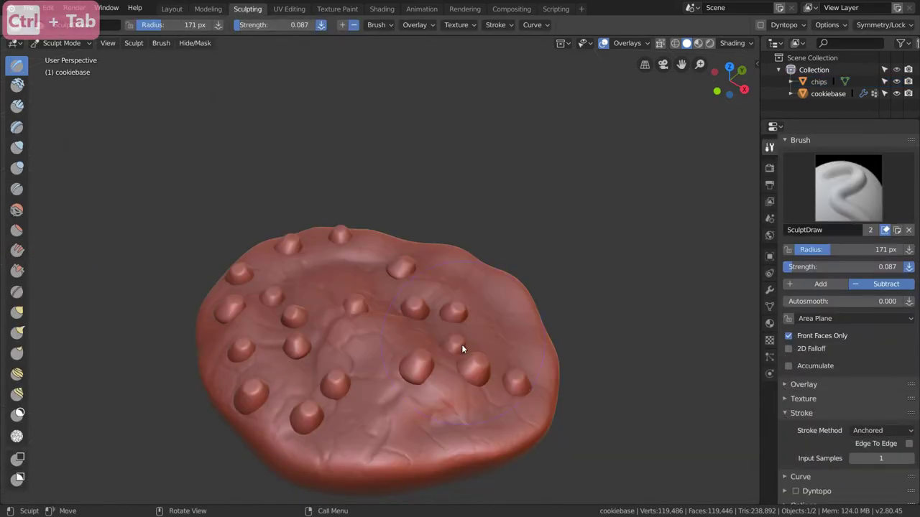
Try a SculptDraw stroke on the dough beside the large chip near the cookie's middle, and undo it.
middle_click_drag(461, 345, 365, 286)
scroll(388, 343, "up", 5)
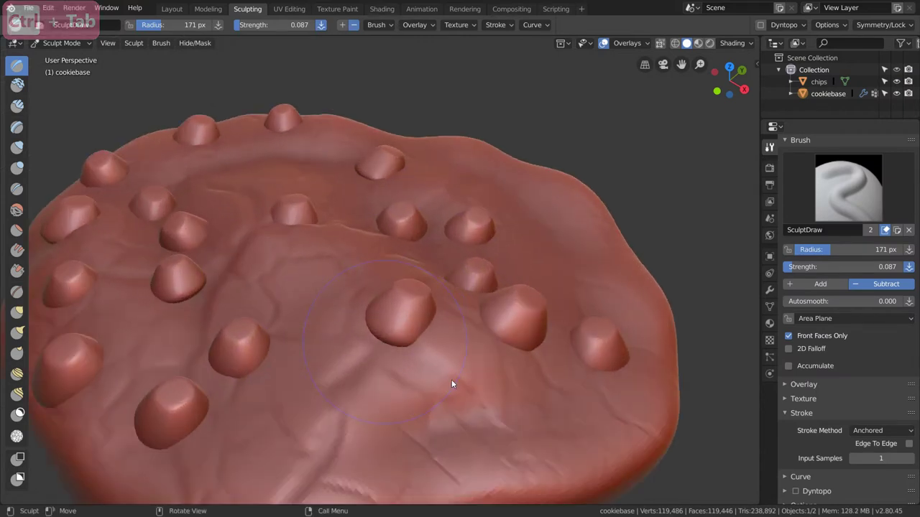
middle_click_drag(315, 270, 360, 234, "shift")
mouse_move(447, 293)
left_mouse_down()
mouse_move(460, 322)
mouse_move(484, 314)
left_mouse_up()
key("ctrl+z")
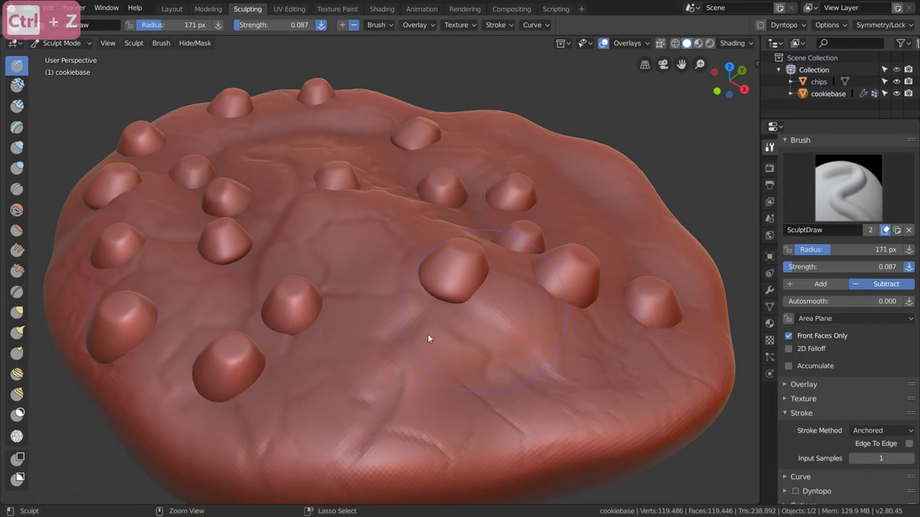
Switch to the Blob brush and try subtracting strokes on the dough around the large middle chip.
left_click(16, 169)
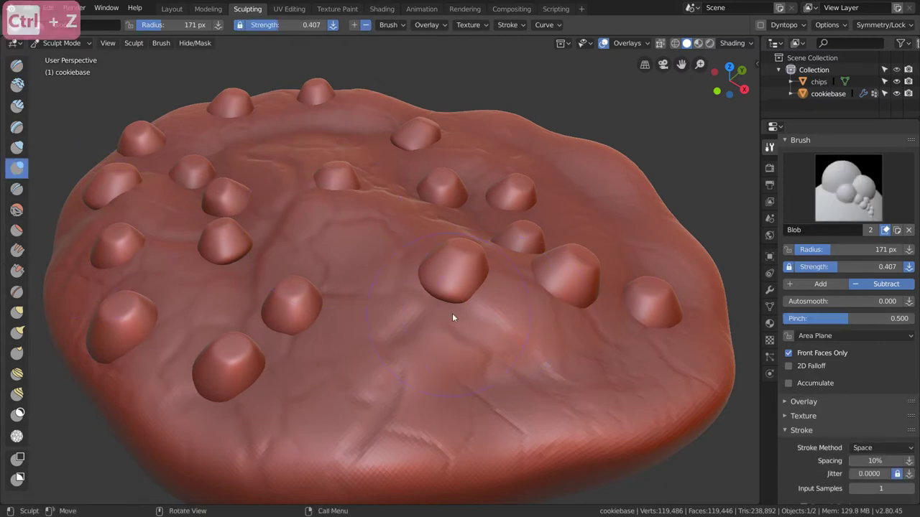
left_click_drag(453, 316, 404, 298)
left_click_drag(470, 307, 474, 309)
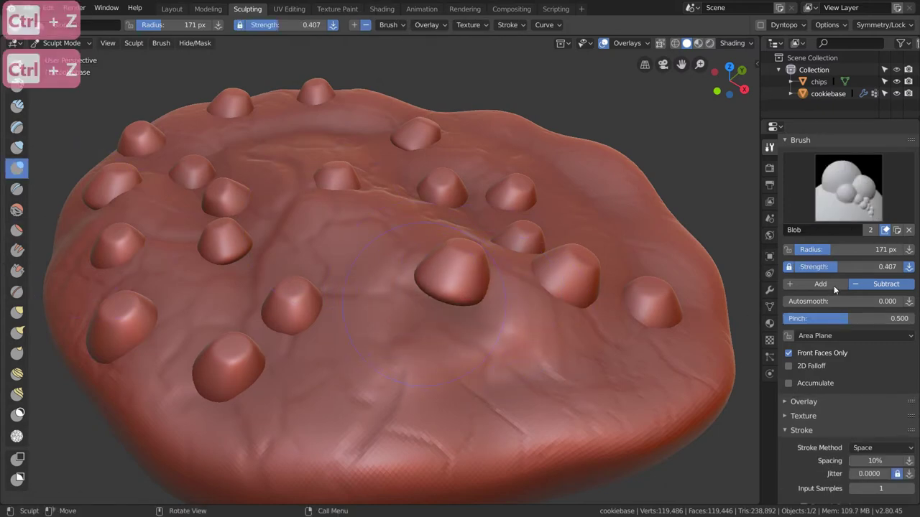
Set the Blob brush to Add with a radius of 84 px, undoing the test strokes around the middle chip.
left_click(832, 284)
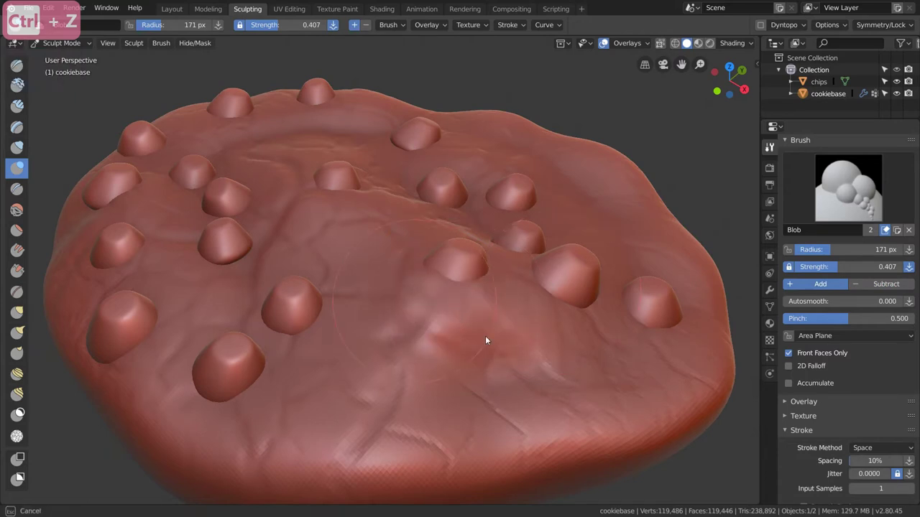
key("ctrl+z")
scroll(411, 307, "down", 2)
scroll(302, 332, "up", 1)
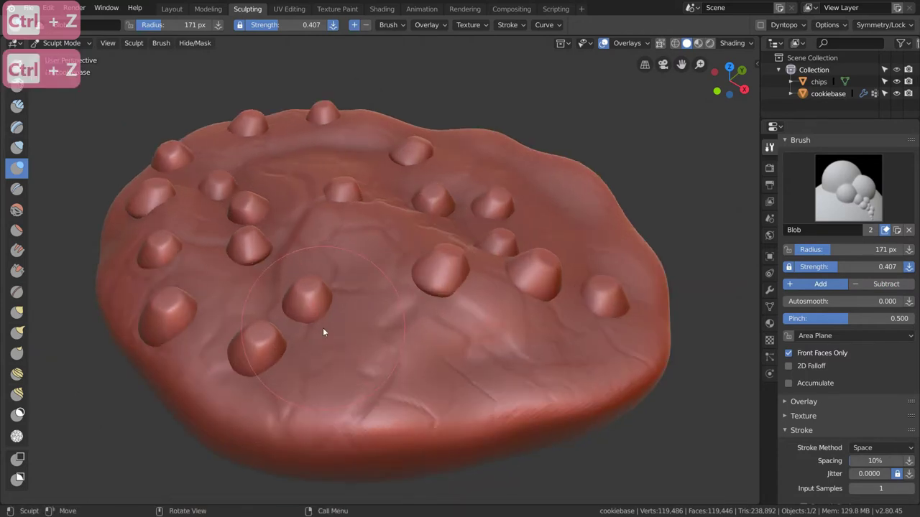
key("ctrl+z")
key("f")
left_click(302, 327)
Try raising the dough with the Blob brush at the base of the chip nearest the front edge, and undo the strokes.
scroll(294, 332, "up", 5)
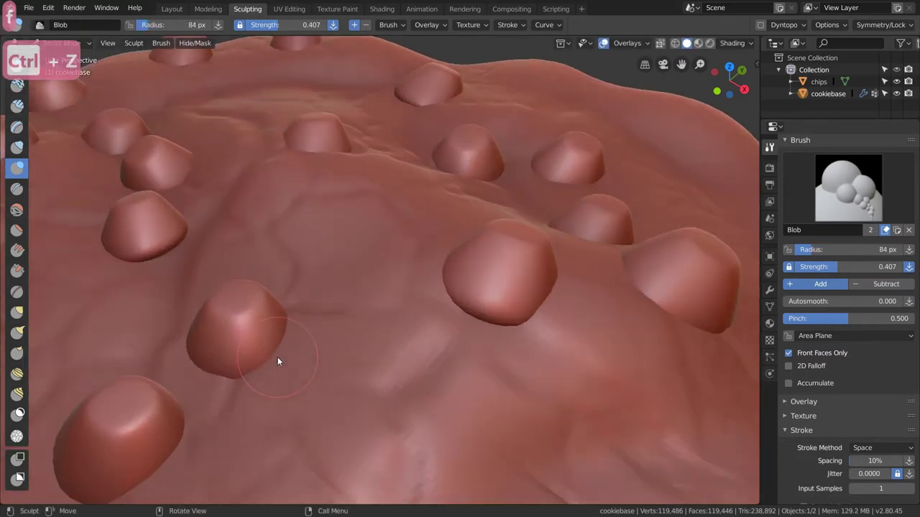
middle_click_drag(303, 322, 436, 226, "shift")
scroll(327, 343, "down", 2)
middle_click_drag(327, 339, 299, 363)
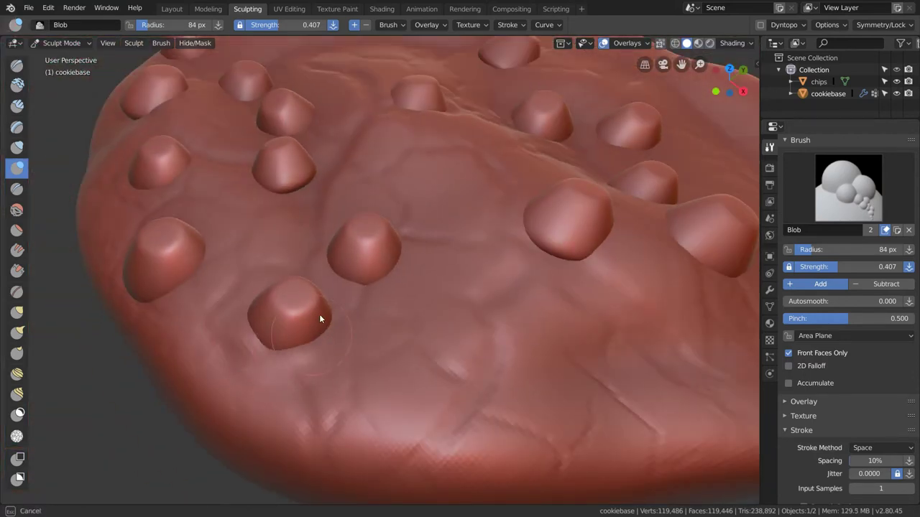
scroll(316, 366, "up", 2)
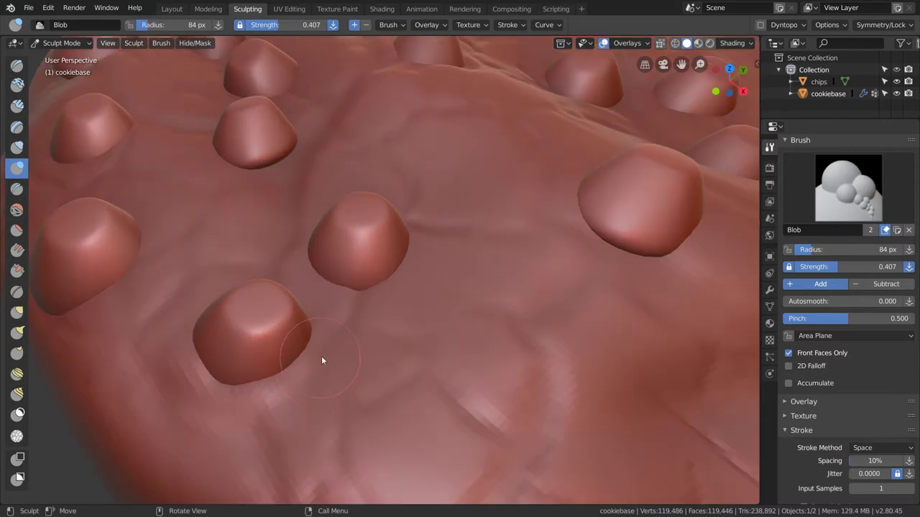
middle_click_drag(288, 458, 350, 340)
mouse_move(325, 307)
left_mouse_down()
mouse_move(359, 316)
mouse_move(344, 337)
left_mouse_up()
scroll(328, 385, "up", 3)
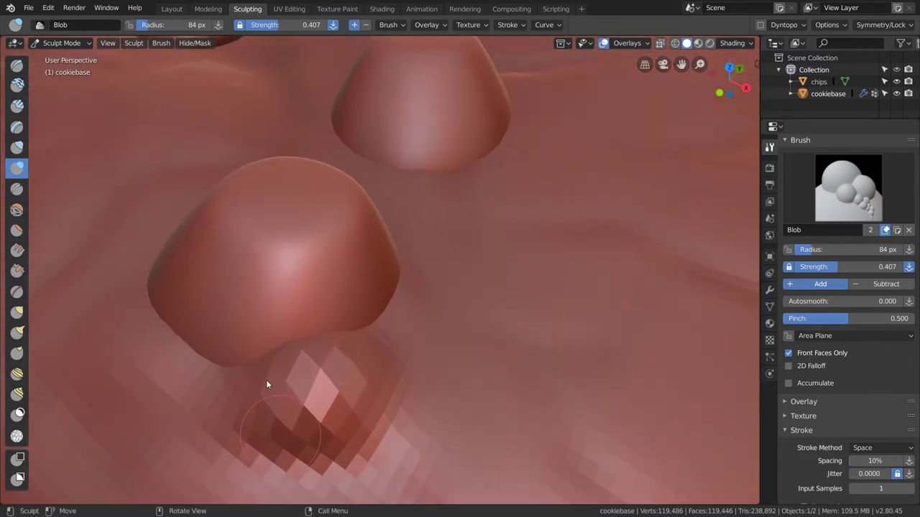
key("ctrl+z")
key("ctrl+z")
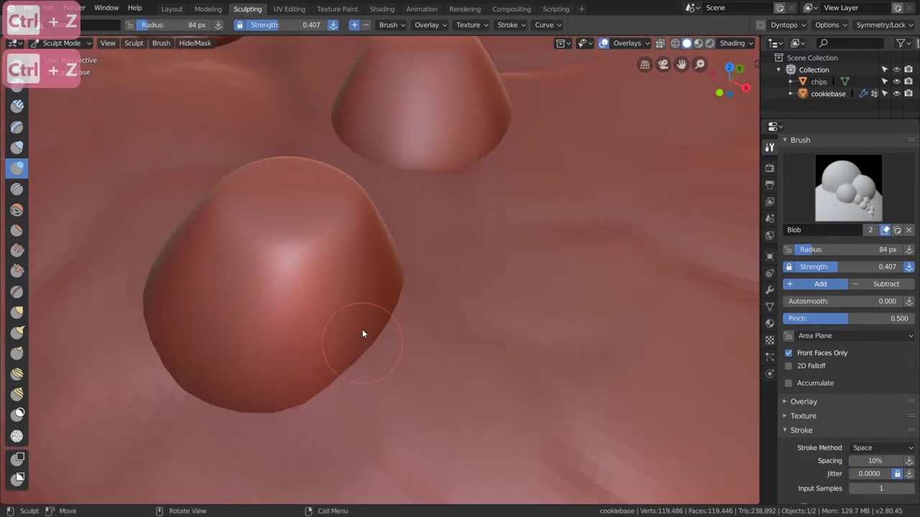
Enable Dyntopo for the cookie base, accept the vertex data warning, and undo the test stroke on the dough.
scroll(362, 329, "down", 5)
scroll(852, 316, "down", 3)
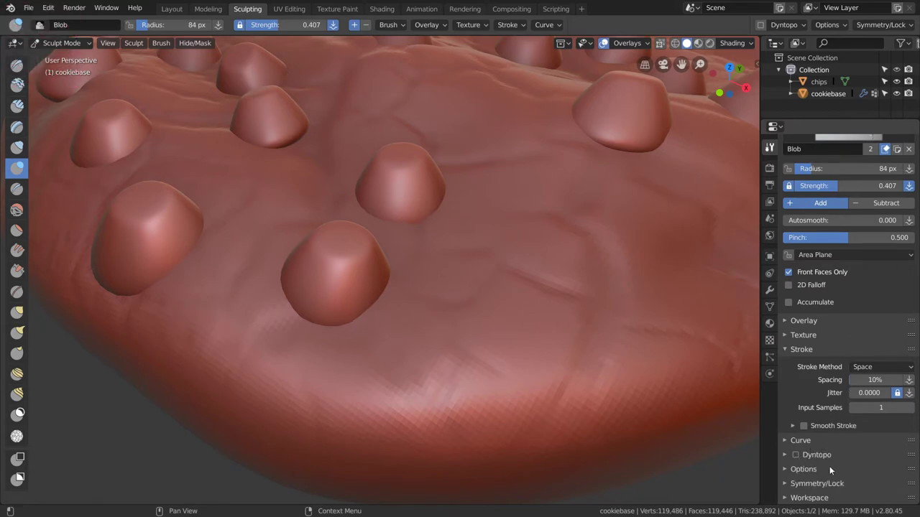
left_click(794, 456)
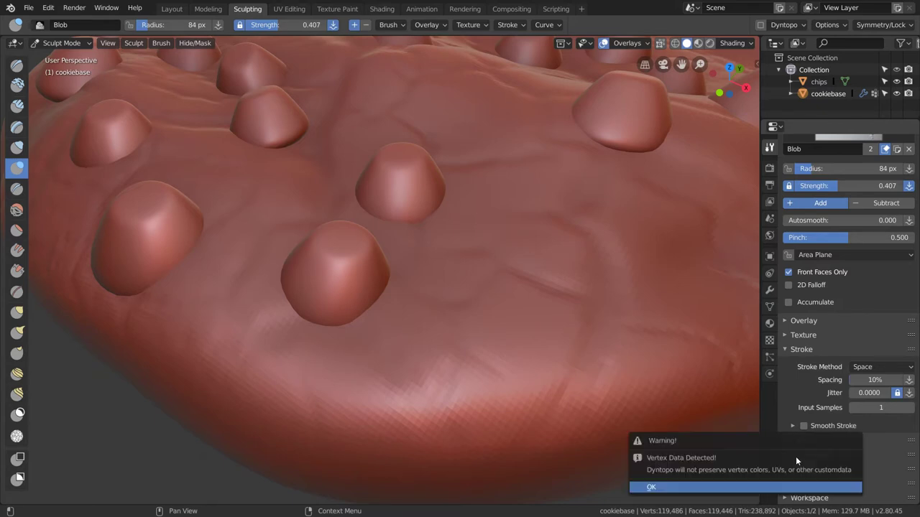
left_click(779, 491)
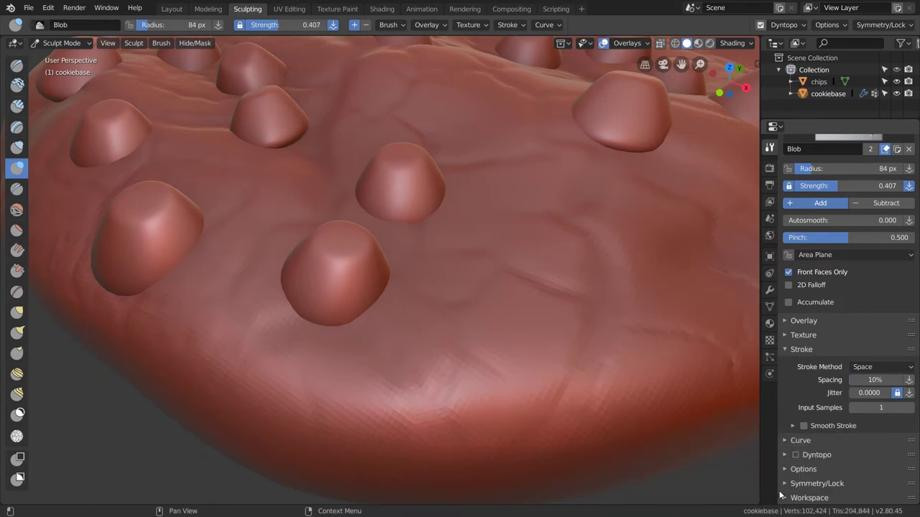
middle_click_drag(450, 304, 448, 283)
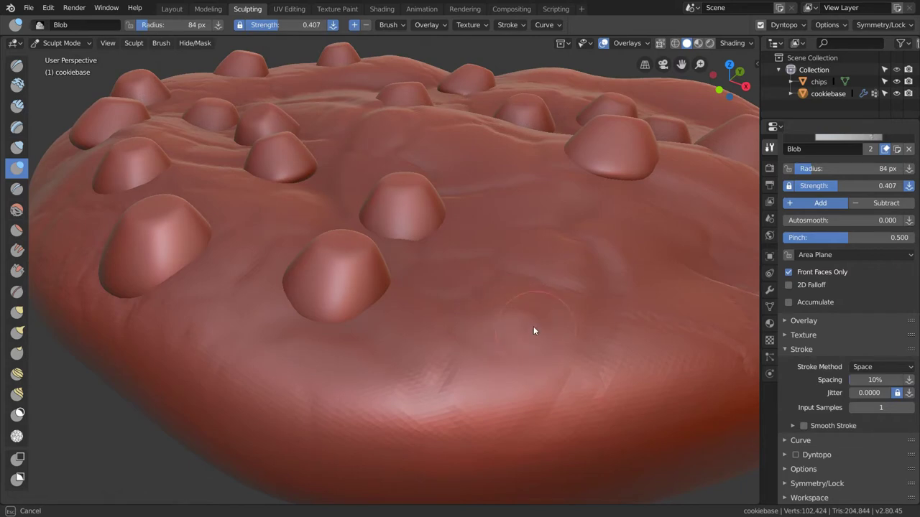
key("ctrl+z")
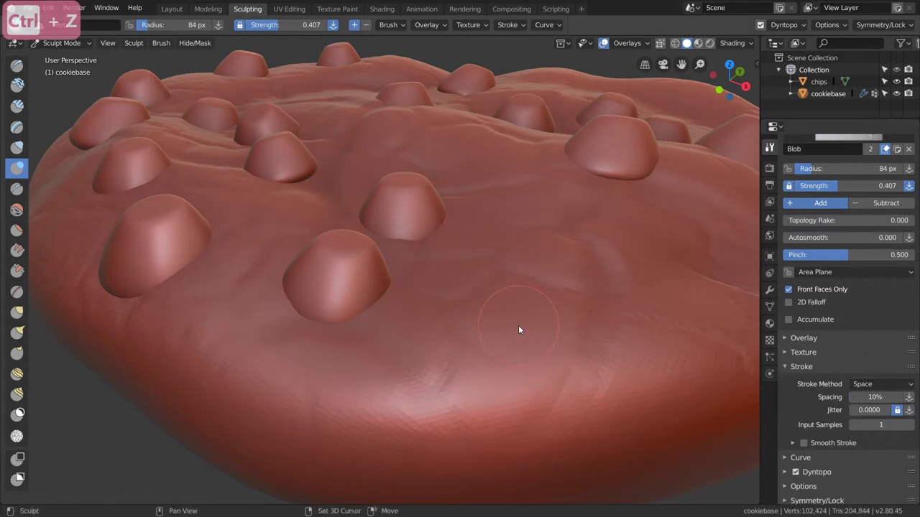
Try Blob strokes at a strength of 0.852 on the open dough beside the front chip, and undo them.
scroll(503, 235, "down", 4)
mouse_move(503, 235)
middle_mouse_down()
mouse_move(489, 243)
mouse_move(446, 195)
middle_mouse_up()
scroll(467, 281, "up", 5)
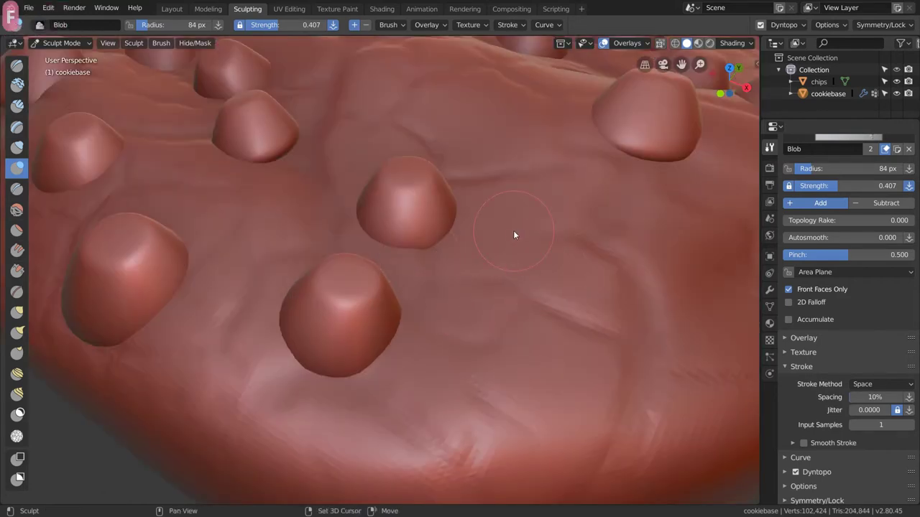
key("shift+f")
left_click(468, 242)
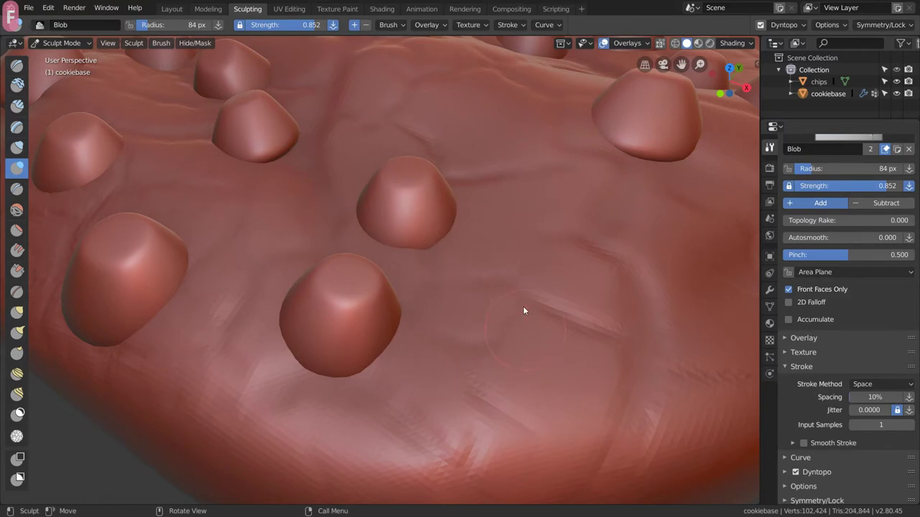
left_click_drag(524, 337, 540, 347)
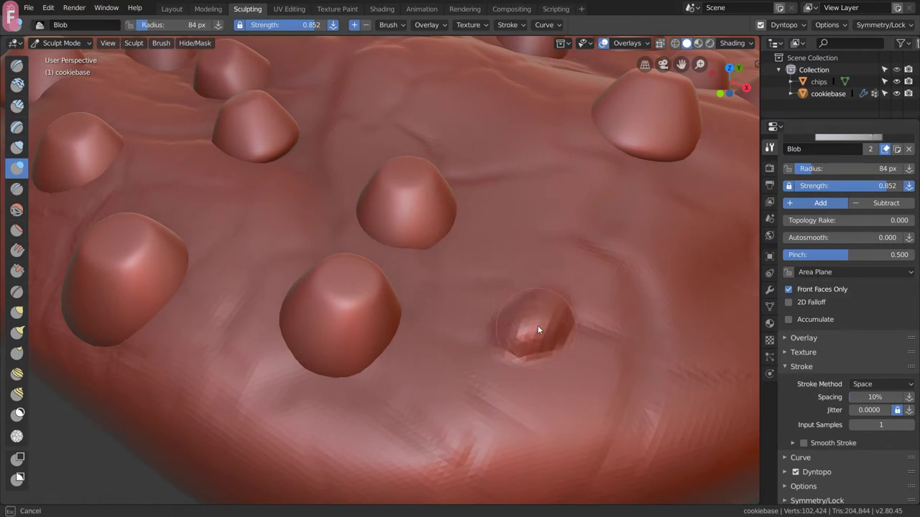
left_click_drag(528, 331, 528, 326)
middle_click_drag(531, 294, 496, 322)
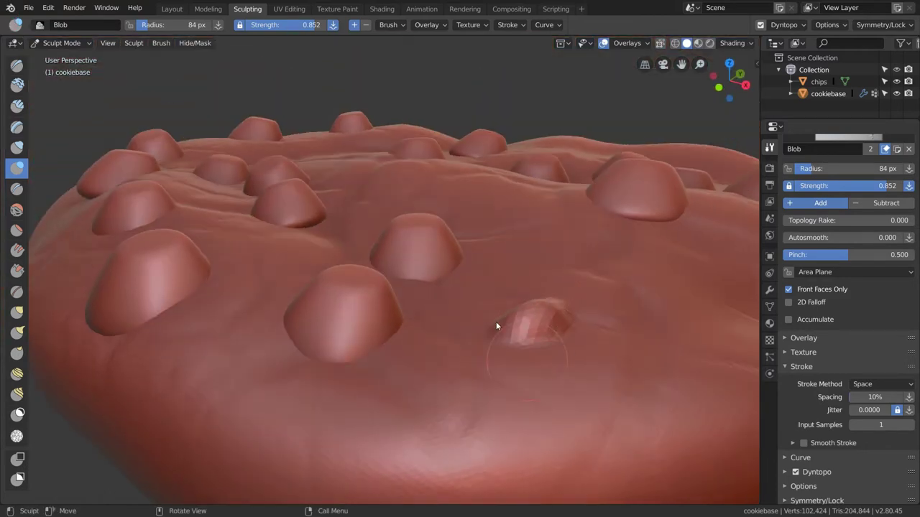
key("ctrl+z")
key("ctrl+z")
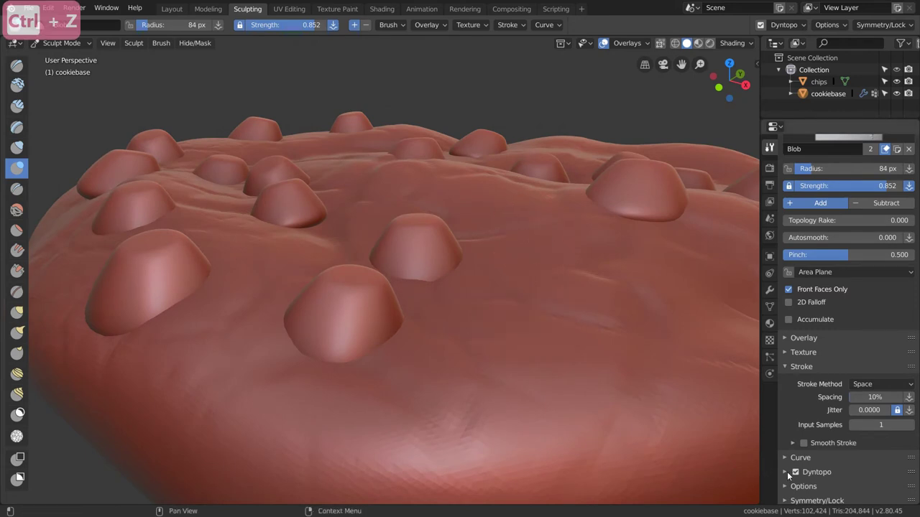
Set the Dyntopo detail size to 5 px.
left_click(785, 472)
left_click(873, 490)
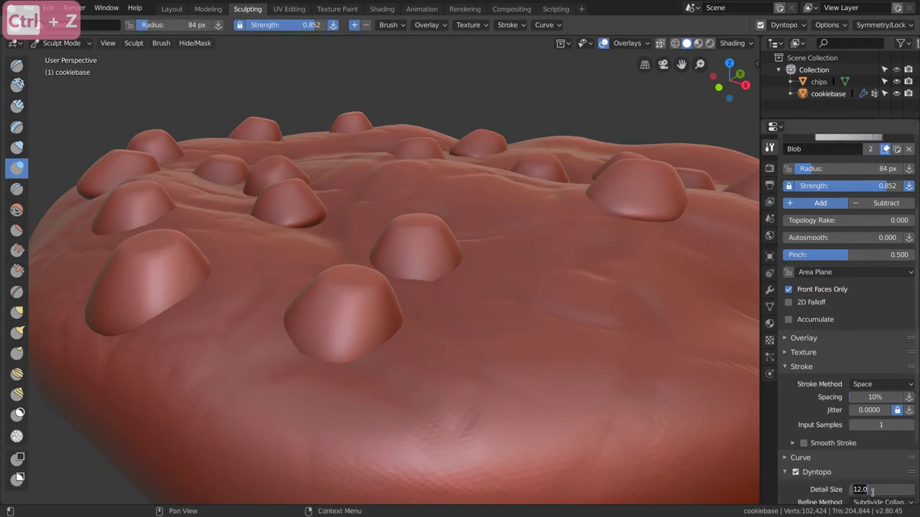
type("5")
key("Return")
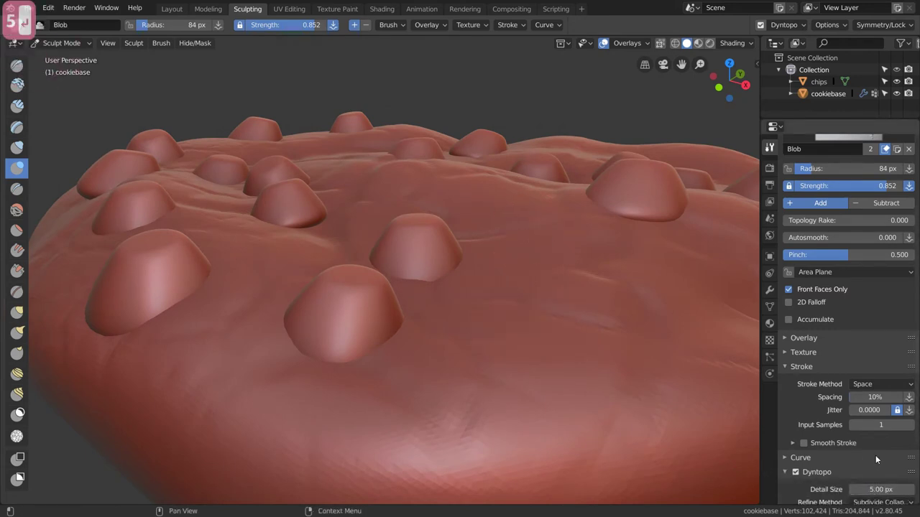
left_click(785, 472)
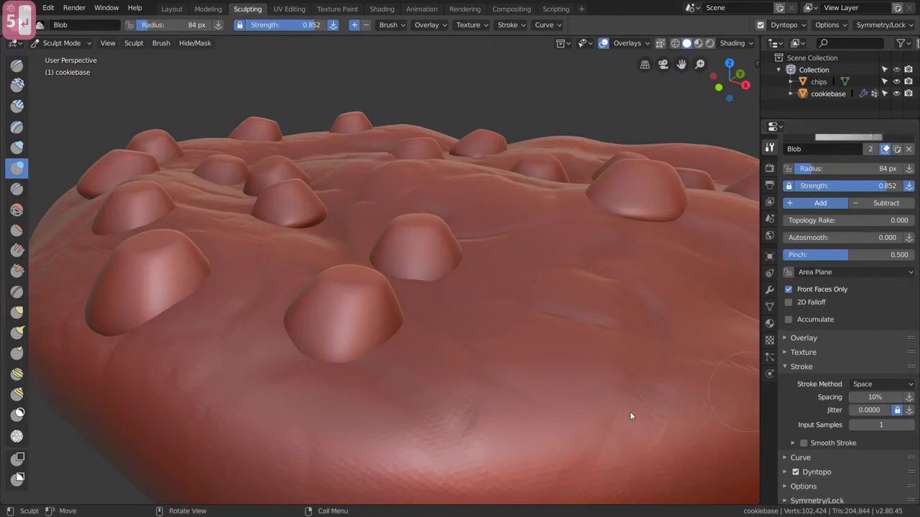
Try raising a ridge of dough with Blob strokes around the base of the chip nearest the front edge.
mouse_move(630, 411)
middle_mouse_down()
mouse_move(320, 371)
mouse_move(365, 370)
middle_mouse_up()
left_click_drag(365, 369, 404, 324)
left_click_drag(322, 377, 334, 373)
middle_click_drag(333, 373, 368, 363)
left_click_drag(336, 369, 299, 344)
scroll(306, 342, "down", 3)
mouse_move(337, 331)
middle_mouse_down()
mouse_move(309, 325)
mouse_move(359, 323)
middle_mouse_up()
scroll(357, 325, "up", 5)
Try softening the raised ridge with the Smooth brush, and undo the smoothing together with the Blob strokes.
key("s")
mouse_move(409, 349)
left_mouse_down()
mouse_move(345, 419)
mouse_move(375, 429)
mouse_move(334, 420)
mouse_move(351, 369)
left_mouse_up()
scroll(350, 370, "down", 4)
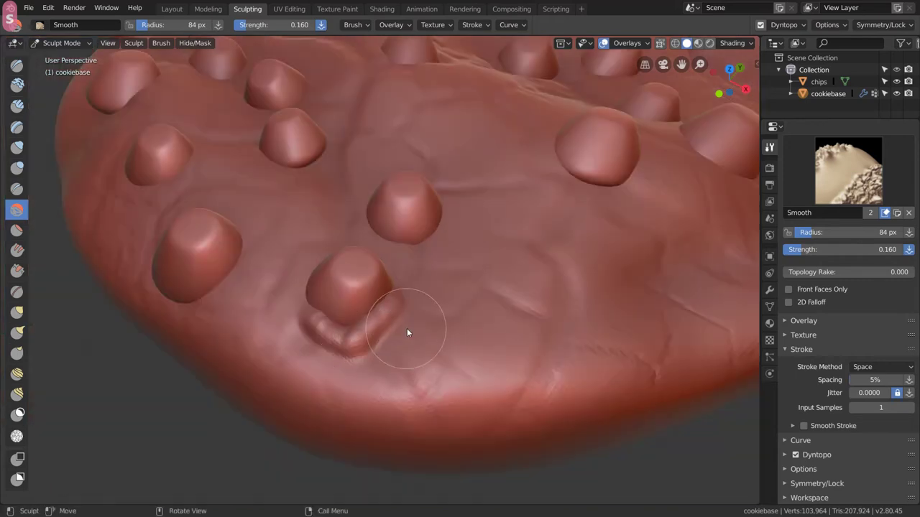
middle_click_drag(394, 333, 398, 315)
key("ctrl+z")
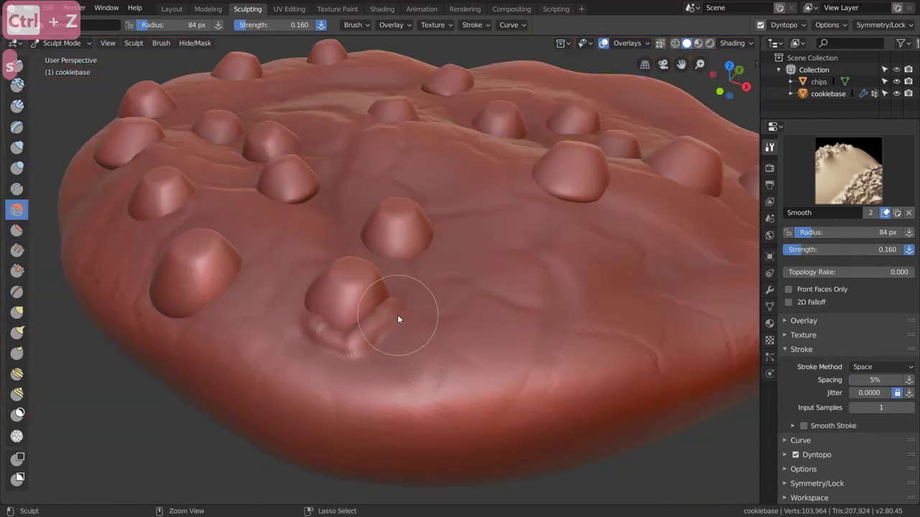
key("ctrl+z")
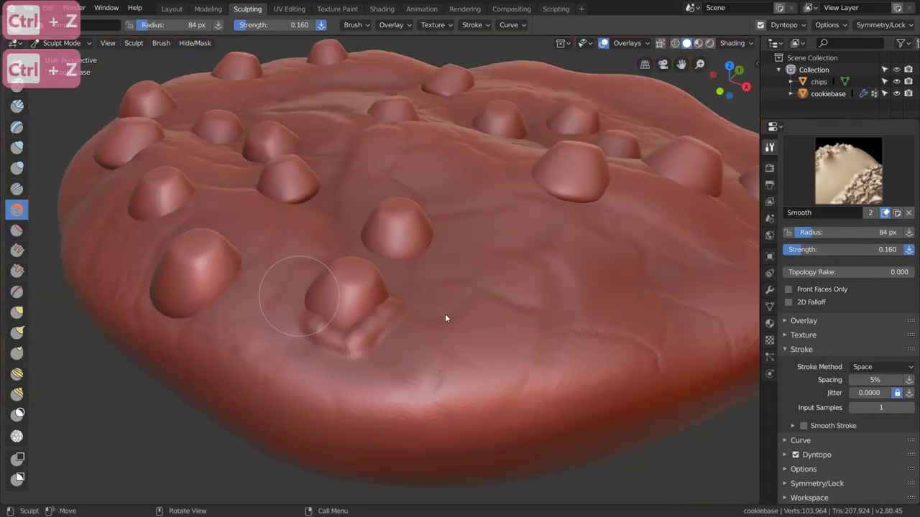
key("ctrl+z")
key("ctrl+z")
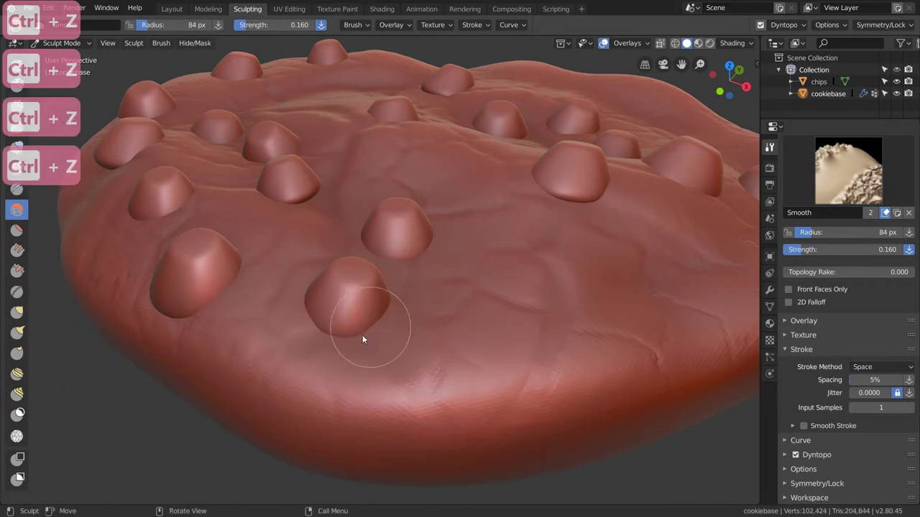
Switch back to the Blob brush and set its strength to 0.432.
scroll(362, 335, "up", 2)
middle_click_drag(331, 283, 342, 309)
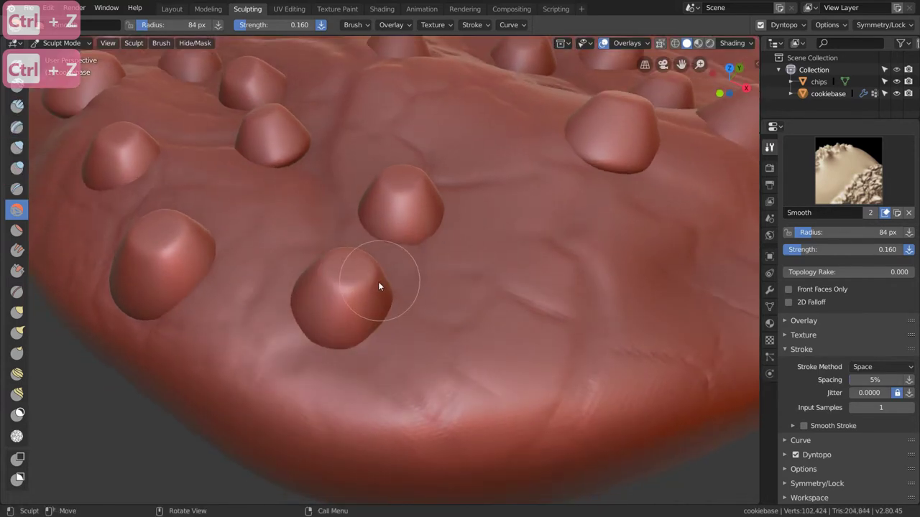
scroll(365, 299, "down", 1)
scroll(352, 335, "up", 5)
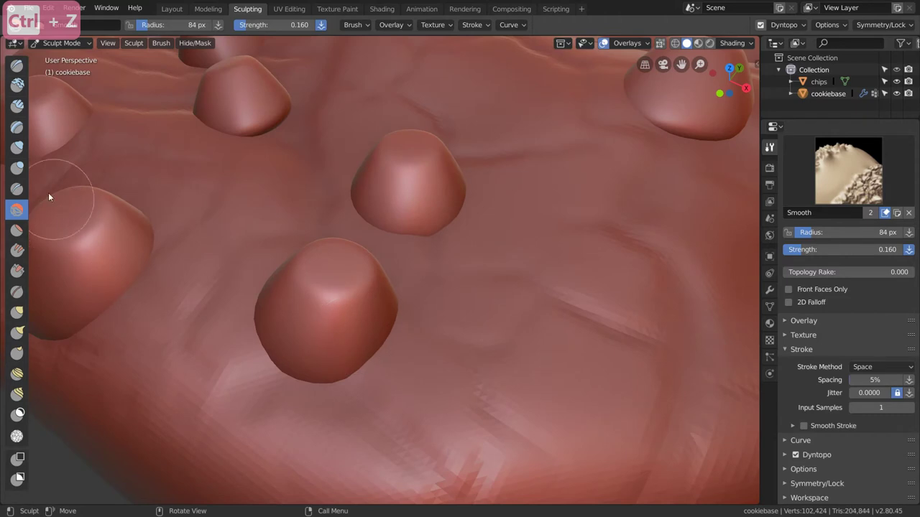
left_click(17, 167)
key("shift+f")
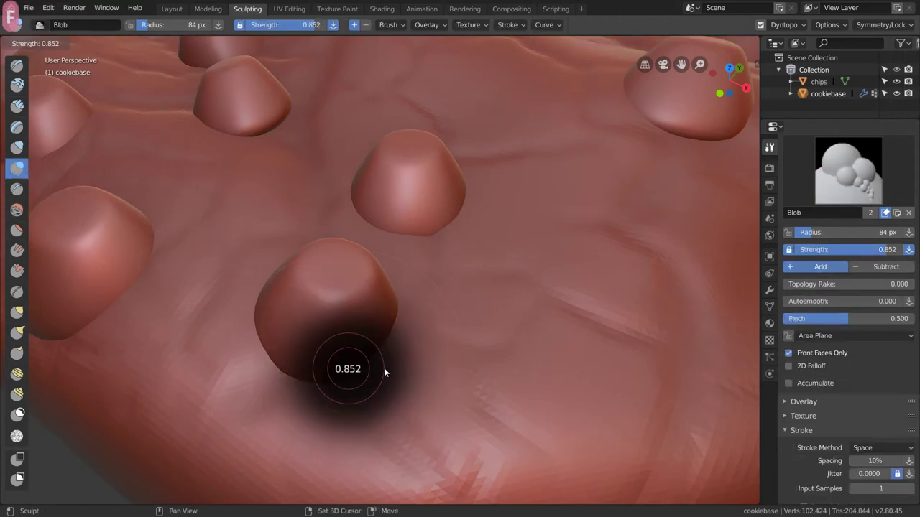
left_click(424, 370)
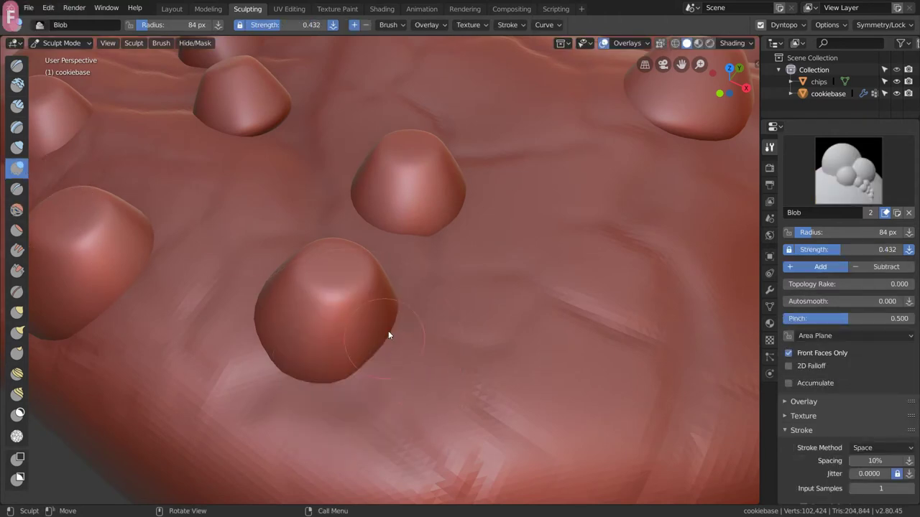
Raise the dough with Blob strokes all around the base of the chip nearest the front edge.
mouse_move(388, 345)
left_mouse_down()
mouse_move(366, 368)
mouse_move(288, 373)
mouse_move(269, 361)
mouse_move(249, 328)
mouse_move(256, 286)
left_mouse_up()
scroll(275, 334, "down", 6)
middle_click_drag(374, 327, 349, 308)
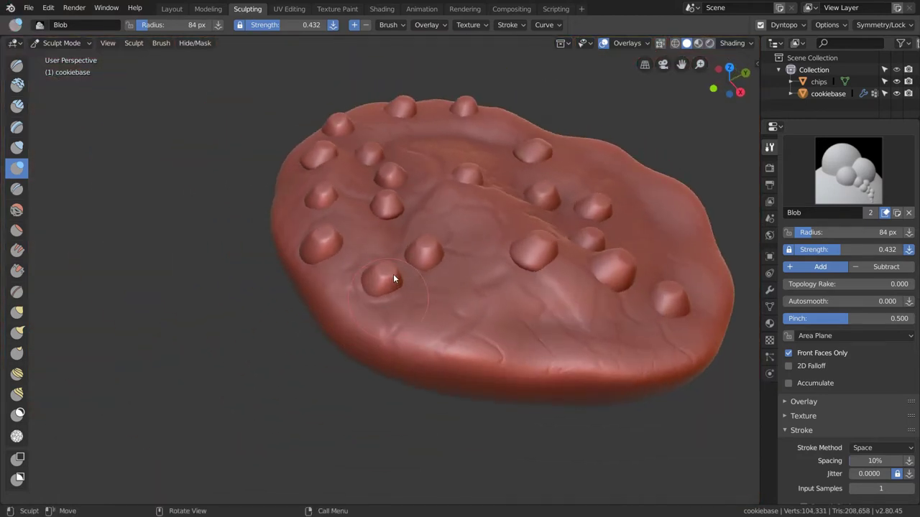
scroll(393, 276, "up", 6)
mouse_move(402, 404)
left_mouse_down()
mouse_move(316, 401)
mouse_move(300, 349)
mouse_move(299, 304)
mouse_move(294, 320)
left_mouse_up()
mouse_move(398, 356)
middle_mouse_down()
mouse_move(324, 351)
mouse_move(446, 423)
middle_mouse_up()
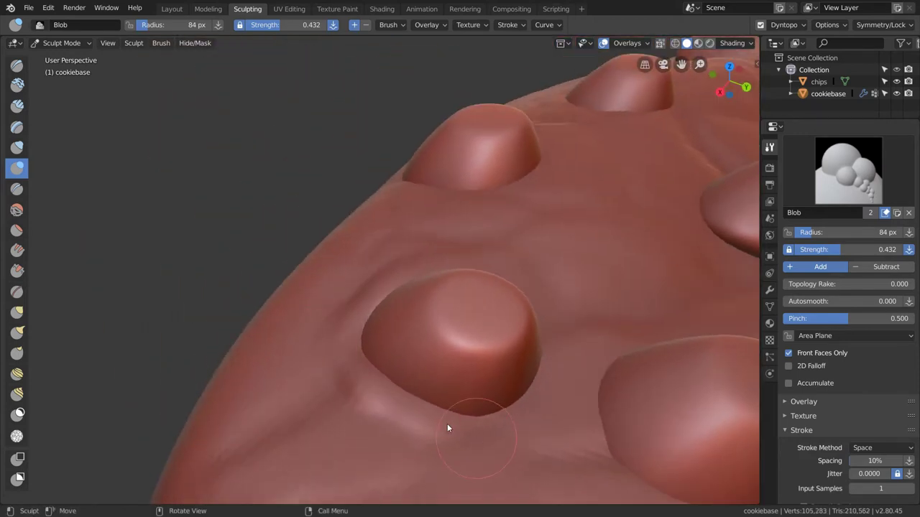
mouse_move(470, 428)
left_mouse_down()
mouse_move(509, 419)
mouse_move(526, 388)
left_mouse_up()
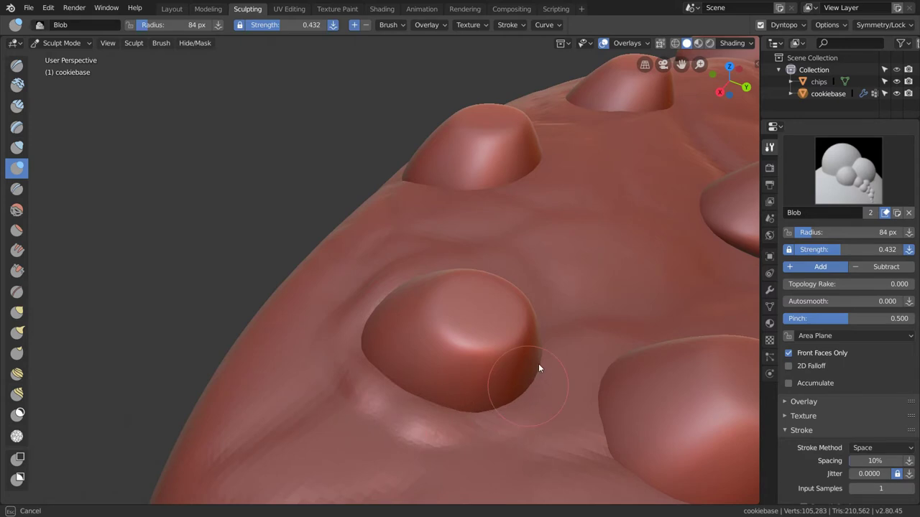
mouse_move(538, 363)
middle_mouse_down()
mouse_move(513, 356)
mouse_move(522, 367)
middle_mouse_up()
left_click_drag(579, 315, 572, 291)
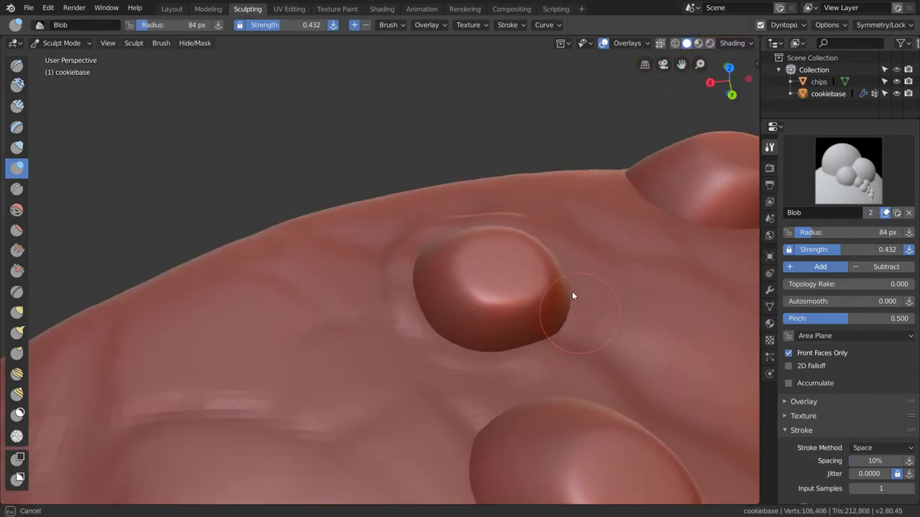
mouse_move(545, 328)
middle_mouse_down()
mouse_move(651, 335)
mouse_move(567, 323)
middle_mouse_up()
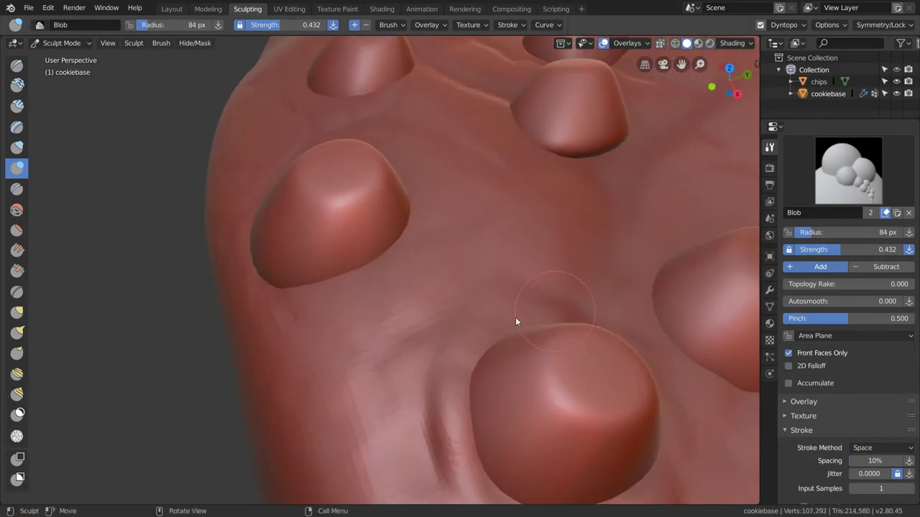
Build up a ridge of dough with the Blob brush along the outer base of the neighbouring larger chip.
scroll(480, 328, "down", 10)
mouse_move(464, 334)
middle_mouse_down()
mouse_move(461, 314)
mouse_move(414, 322)
middle_mouse_up()
scroll(352, 320, "up", 4)
scroll(390, 332, "down", 4)
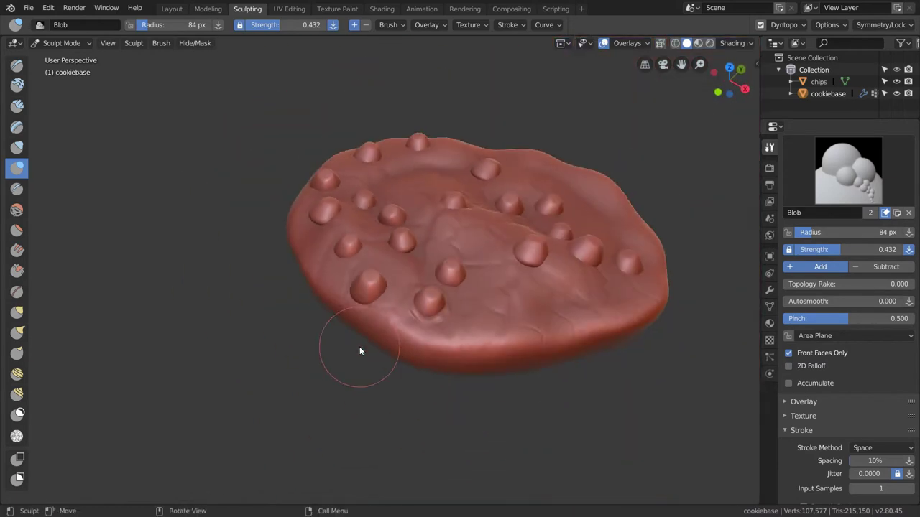
scroll(359, 346, "down", 2)
scroll(359, 335, "up", 8)
middle_click_drag(353, 355, 416, 247)
scroll(416, 247, "down", 2)
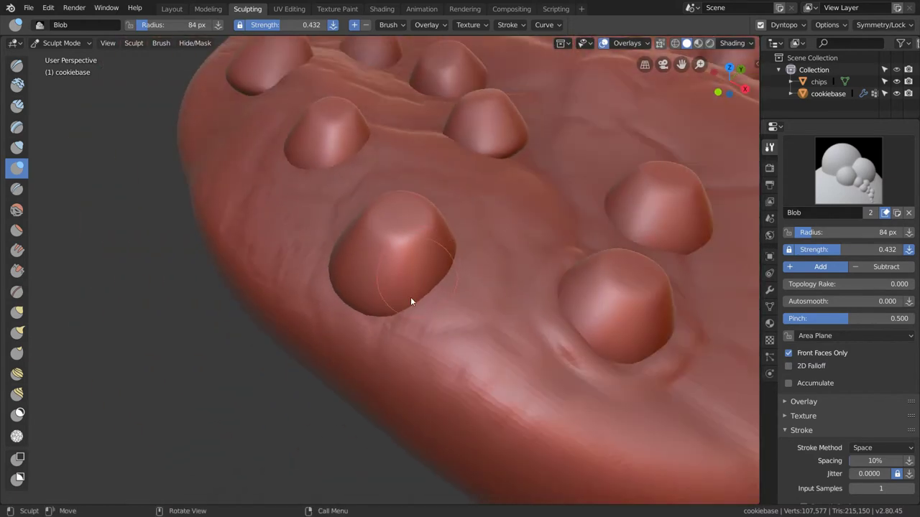
mouse_move(419, 319)
left_mouse_down()
mouse_move(368, 324)
mouse_move(331, 289)
left_mouse_up()
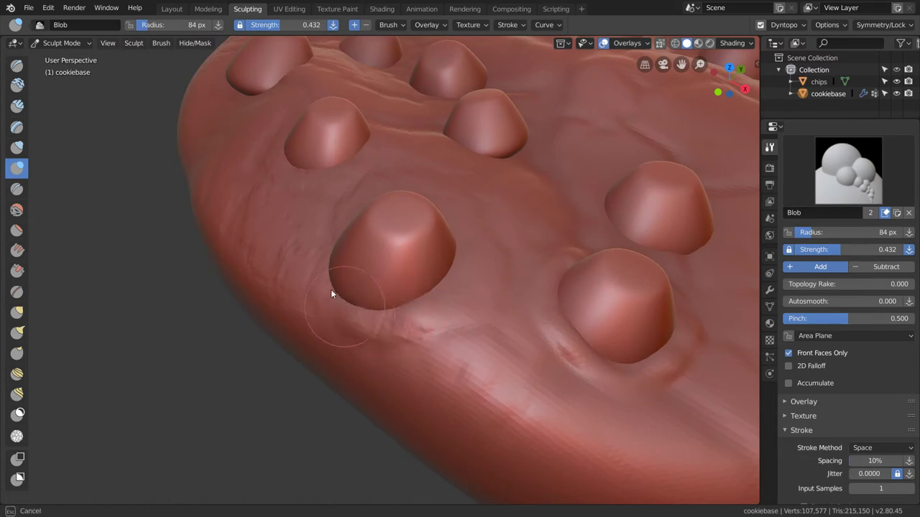
mouse_move(422, 321)
left_mouse_down()
mouse_move(367, 321)
mouse_move(334, 300)
mouse_move(333, 277)
left_mouse_up()
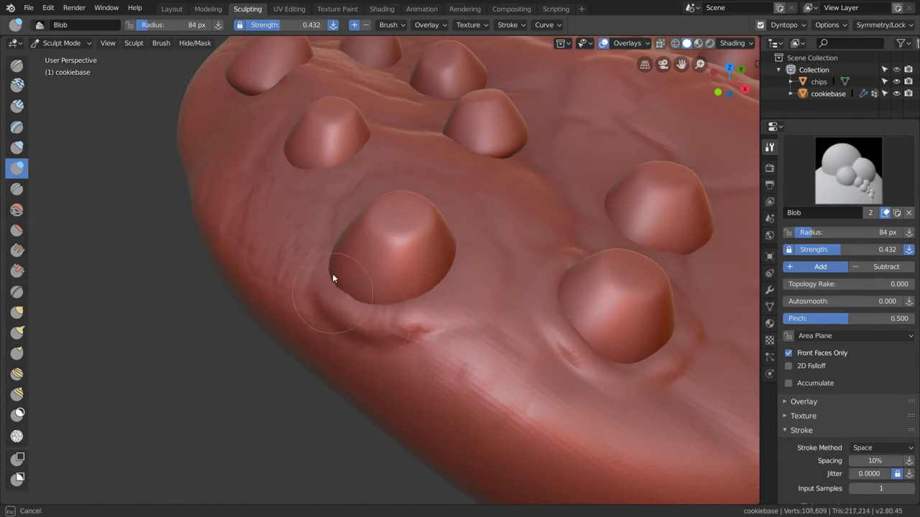
mouse_move(391, 317)
left_mouse_down()
mouse_move(450, 281)
mouse_move(436, 274)
left_mouse_up()
Extend the raised dough around the remaining sides of the larger chip with further Blob strokes.
mouse_move(436, 274)
middle_mouse_down()
mouse_move(406, 232)
mouse_move(523, 269)
mouse_move(419, 241)
mouse_move(503, 243)
middle_mouse_up()
left_click_drag(552, 232, 472, 224)
middle_click_drag(472, 224, 487, 232)
mouse_move(462, 209)
left_mouse_down()
mouse_move(442, 193)
mouse_move(420, 244)
left_mouse_up()
Switch to the Smooth brush and soften the ridge of dough in front of the larger chip.
scroll(418, 281, "down", 5)
middle_click_drag(417, 282, 295, 278)
scroll(484, 388, "up", 3)
middle_click_drag(455, 295, 452, 336)
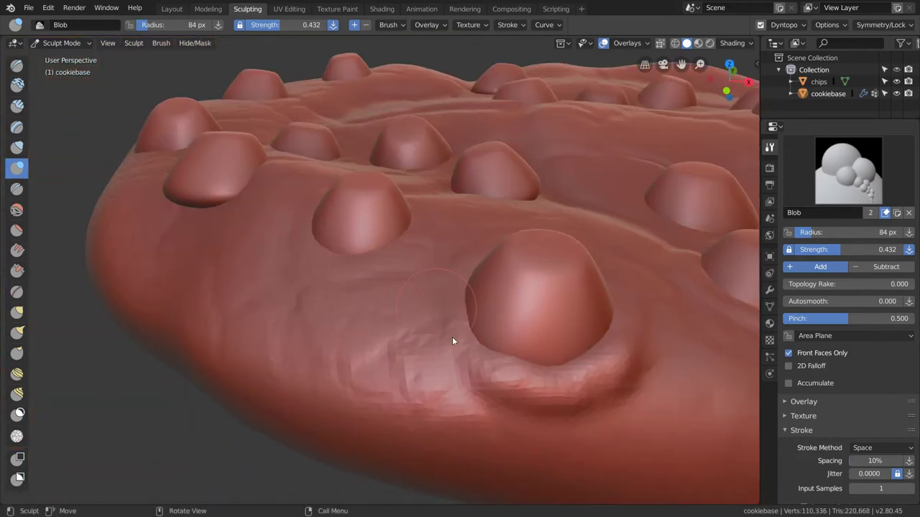
key("shift+s")
mouse_move(493, 392)
left_mouse_down()
mouse_move(548, 404)
mouse_move(643, 375)
mouse_move(624, 374)
mouse_move(638, 368)
left_mouse_up()
mouse_move(639, 368)
middle_mouse_down()
mouse_move(337, 321)
mouse_move(500, 278)
mouse_move(498, 292)
middle_mouse_up()
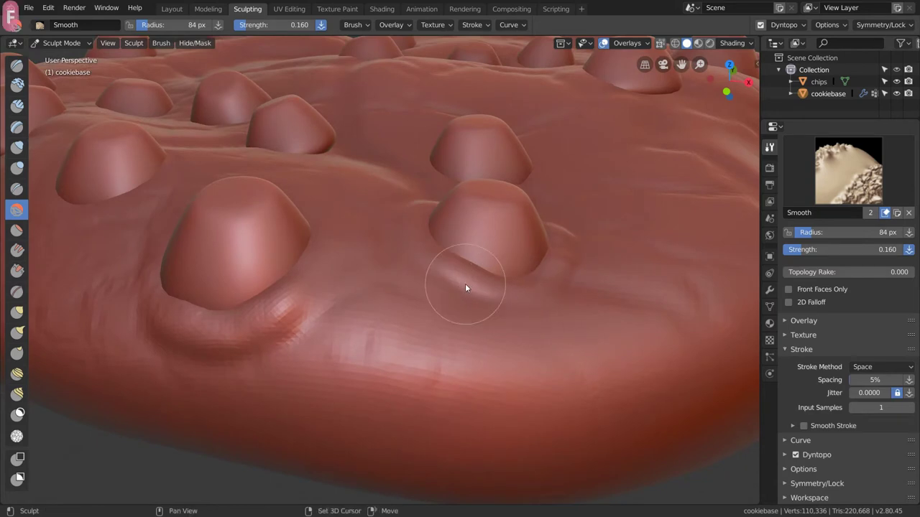
Set the Smooth brush strength to 0.635 and blend the larger chip's ridge further into the dough.
key("shift+f")
left_click(418, 288)
mouse_move(250, 328)
left_mouse_down()
mouse_move(180, 340)
mouse_move(145, 329)
mouse_move(151, 302)
left_mouse_up()
mouse_move(151, 302)
middle_mouse_down()
mouse_move(214, 339)
mouse_move(381, 343)
middle_mouse_up()
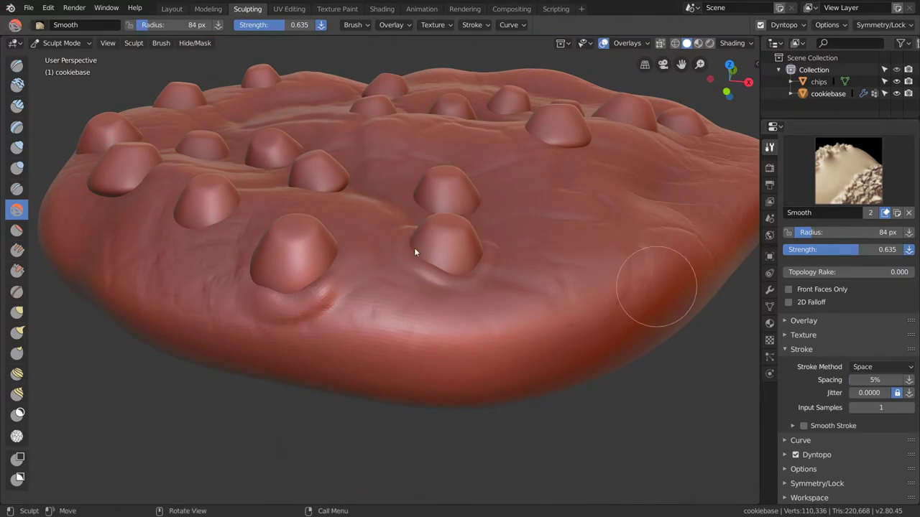
scroll(304, 321, "up", 3)
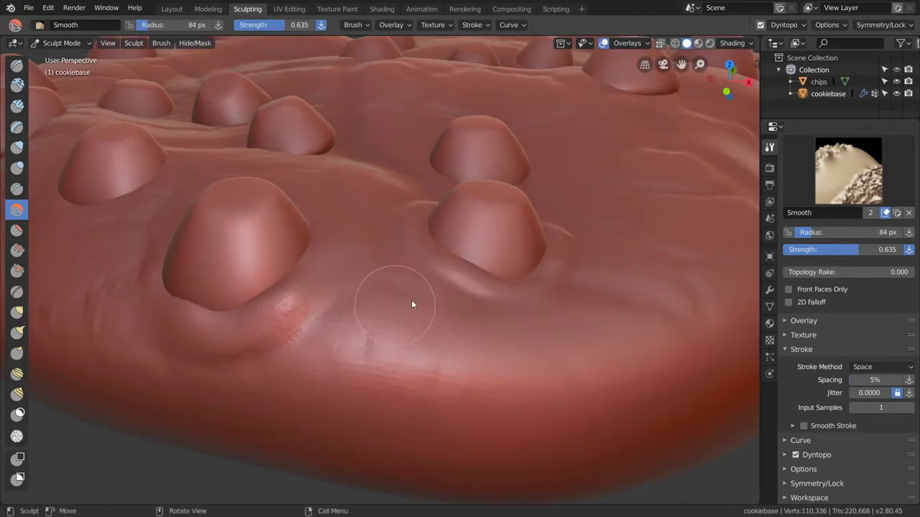
scroll(403, 255, "down", 5)
scroll(390, 249, "up", 6)
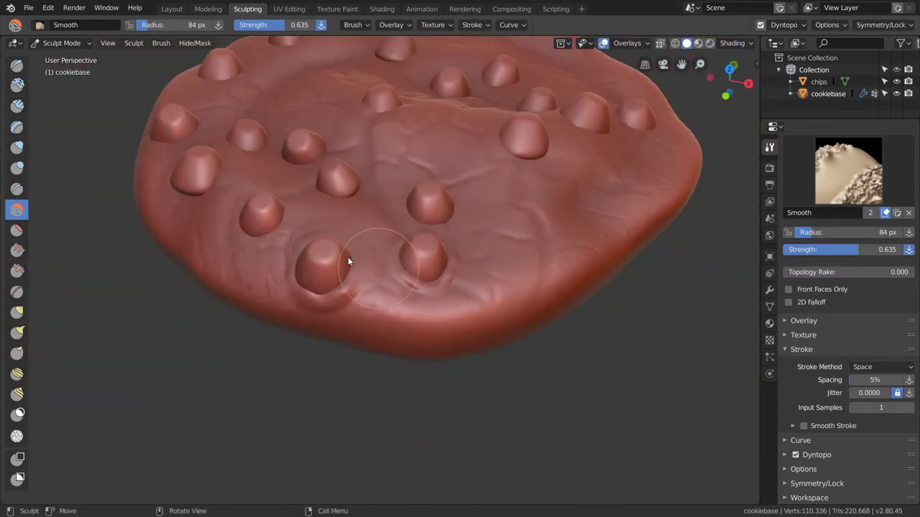
Finish smoothing the dough near the front chip, and build up a ridge around the next chip's base with the Blob brush.
left_click_drag(460, 306, 429, 304)
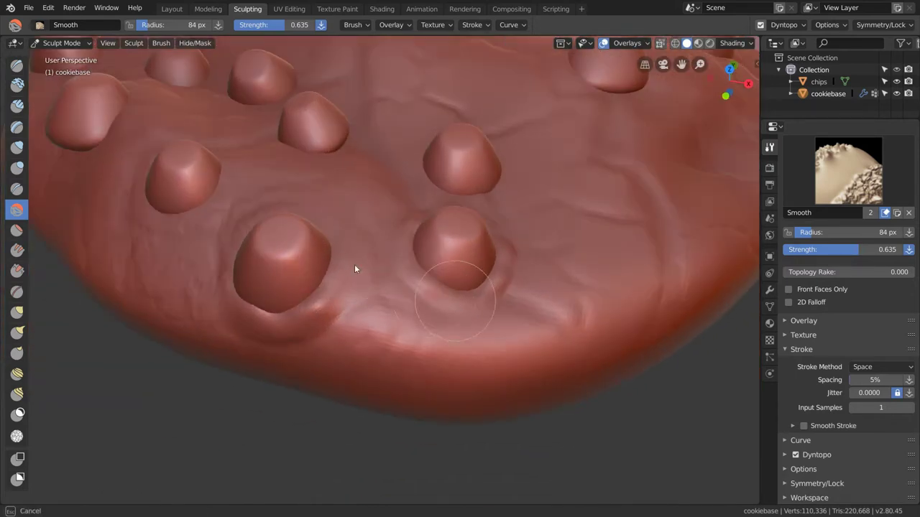
middle_click_drag(354, 269, 401, 282)
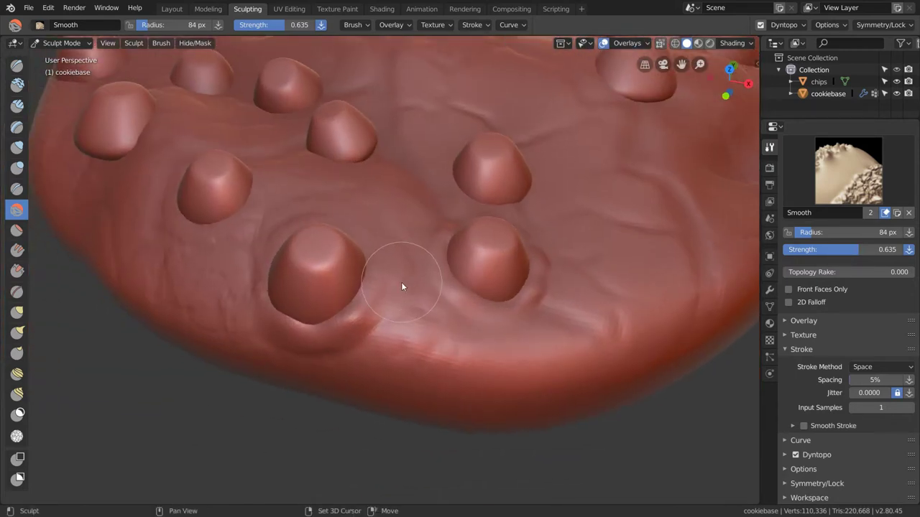
left_click(16, 167)
scroll(301, 267, "up", 5)
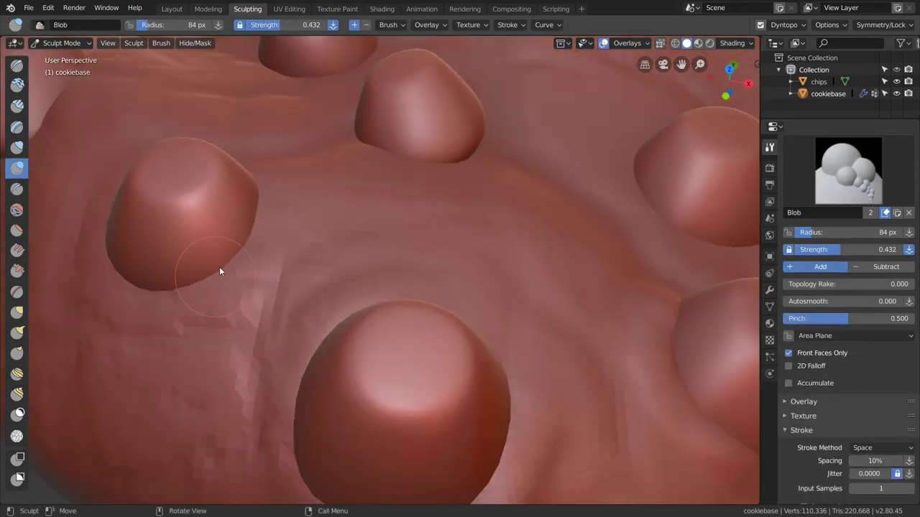
mouse_move(220, 271)
left_mouse_down()
mouse_move(252, 232)
mouse_move(252, 200)
left_mouse_up()
scroll(248, 233, "down", 5)
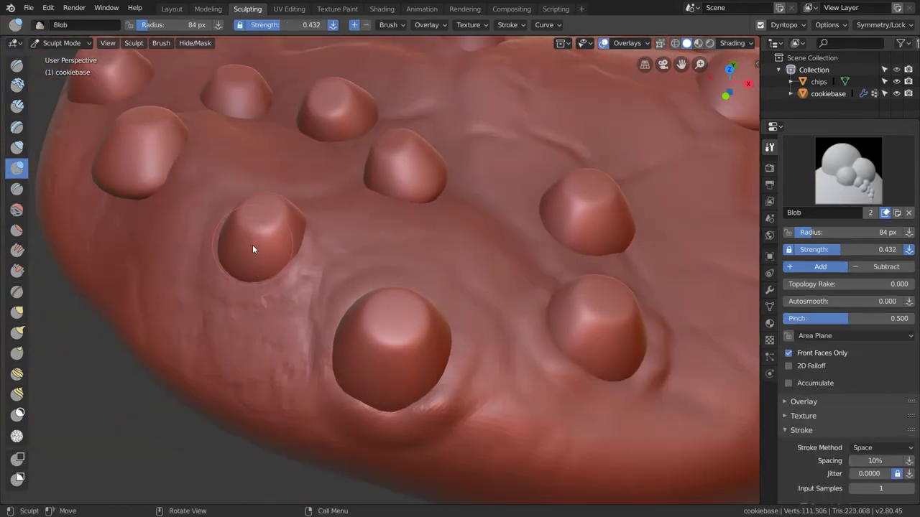
middle_click_drag(252, 244, 270, 276)
scroll(248, 301, "up", 4)
mouse_move(247, 305)
left_mouse_down()
mouse_move(220, 300)
mouse_move(199, 281)
mouse_move(226, 261)
left_mouse_up()
Raise the dough along the base of the next chip nearby with a further Blob brush stroke.
middle_click_drag(226, 261, 403, 242)
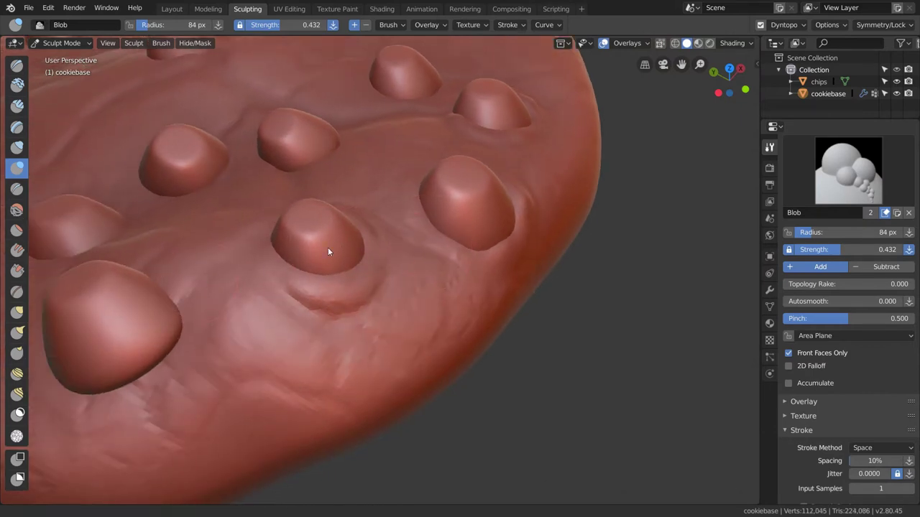
middle_click_drag(328, 250, 418, 293)
mouse_move(435, 310)
left_mouse_down()
mouse_move(475, 294)
mouse_move(417, 306)
left_mouse_up()
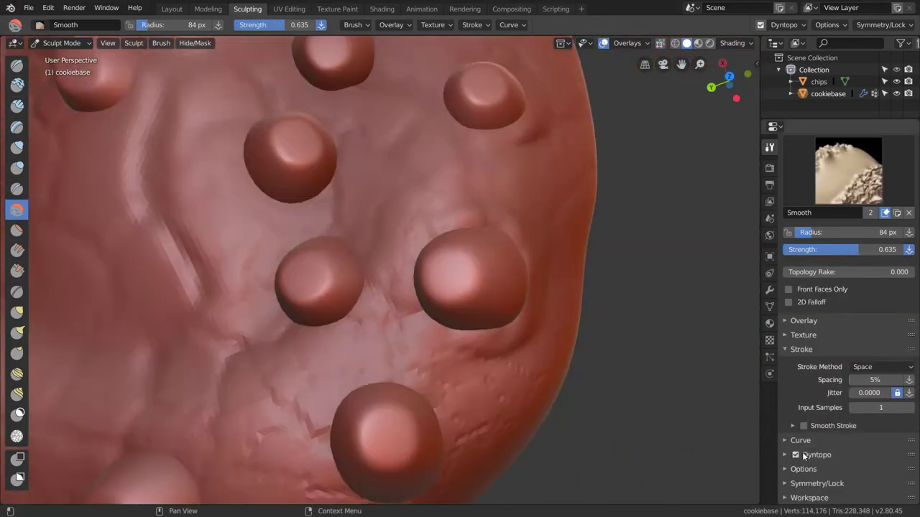
mouse_move(460, 309)
middle_mouse_down()
mouse_move(514, 355)
mouse_move(384, 318)
mouse_move(369, 353)
mouse_move(345, 335)
middle_mouse_up()
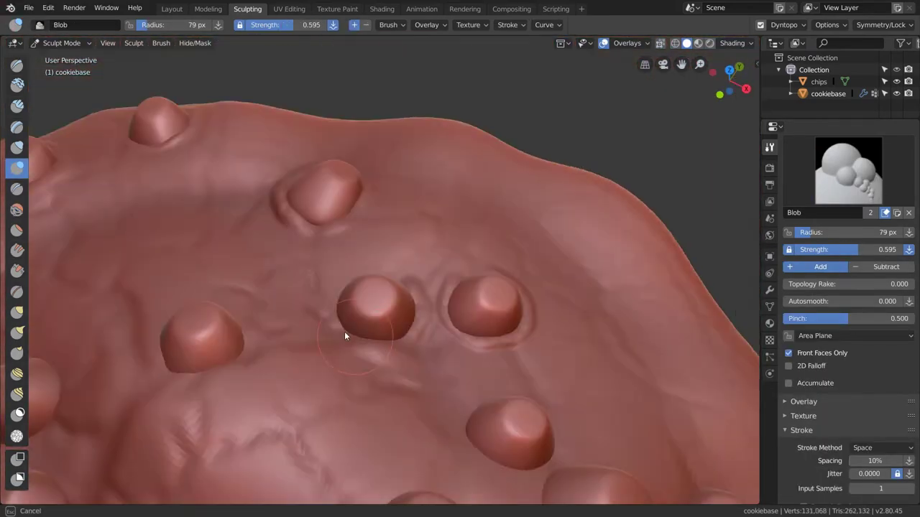
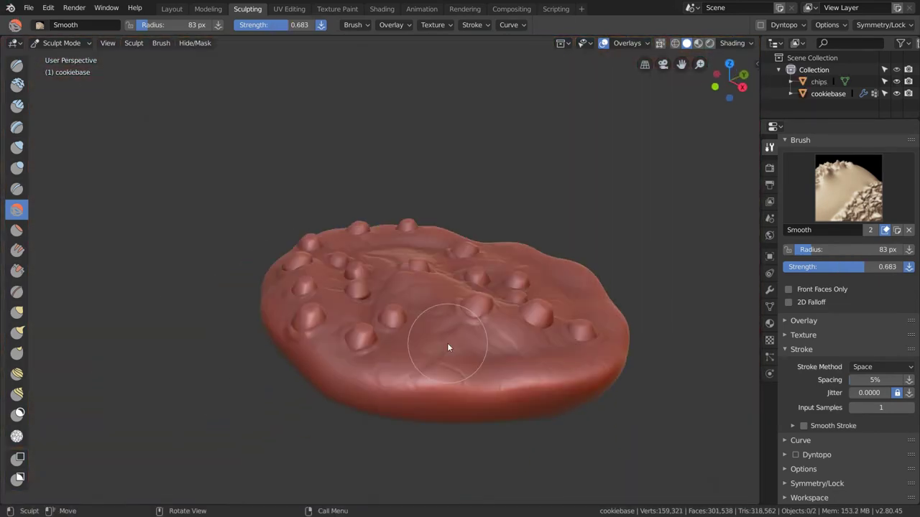
middle_click_drag(447, 348, 316, 362)
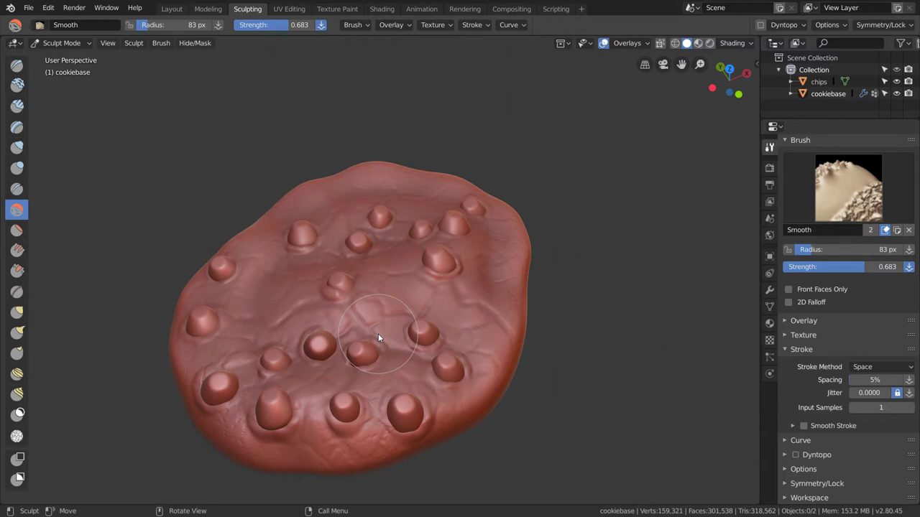
middle_click_drag(378, 333, 585, 320)
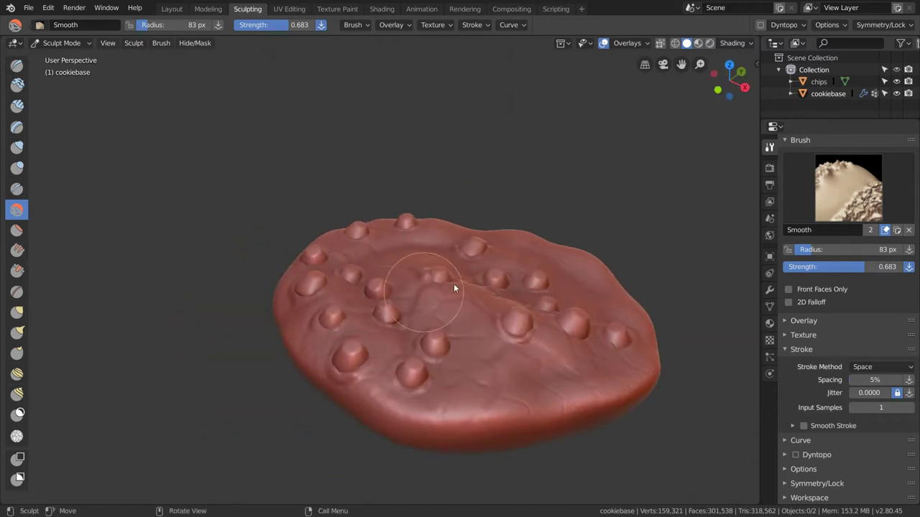
middle_click_drag(456, 313, 520, 334)
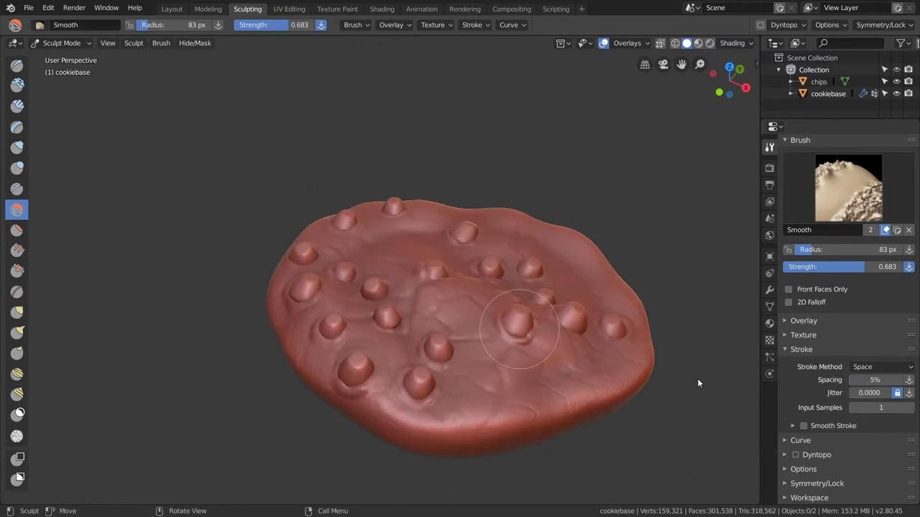
middle_click_drag(397, 298, 438, 270)
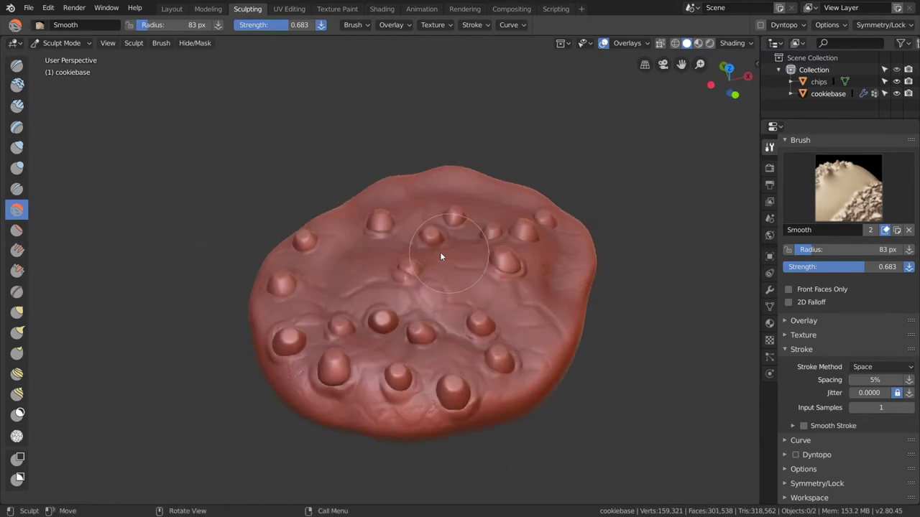
Switch to the Layout workspace and save the sculpted cookie file.
left_click(169, 10)
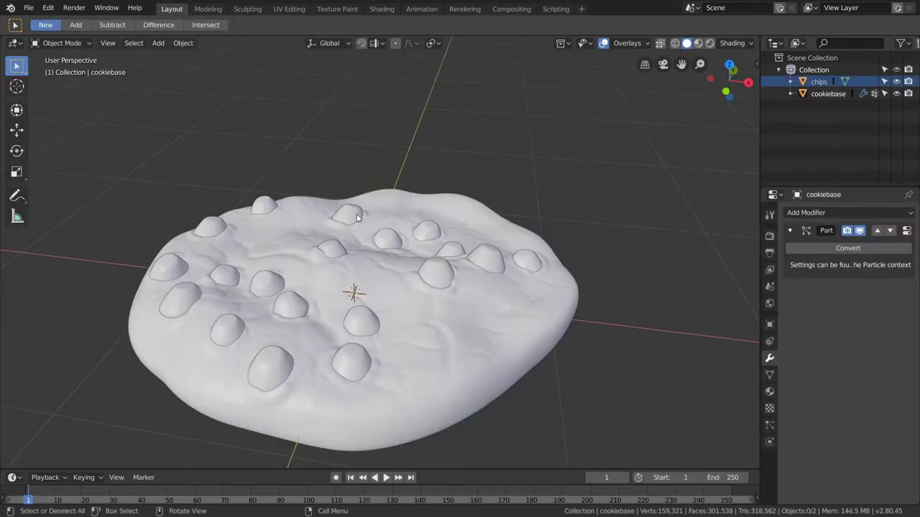
scroll(357, 214, "down", 5)
middle_click_drag(337, 267, 368, 259)
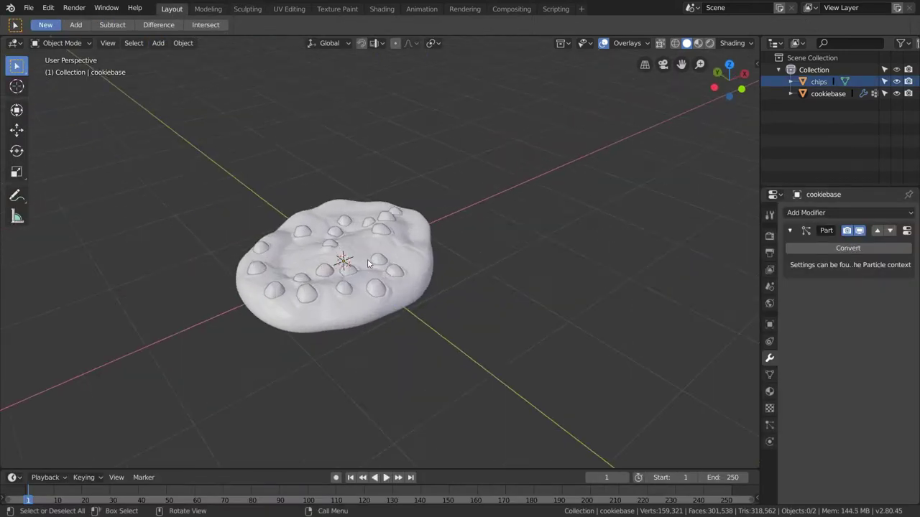
scroll(367, 258, "up", 3)
key("ctrl+s")
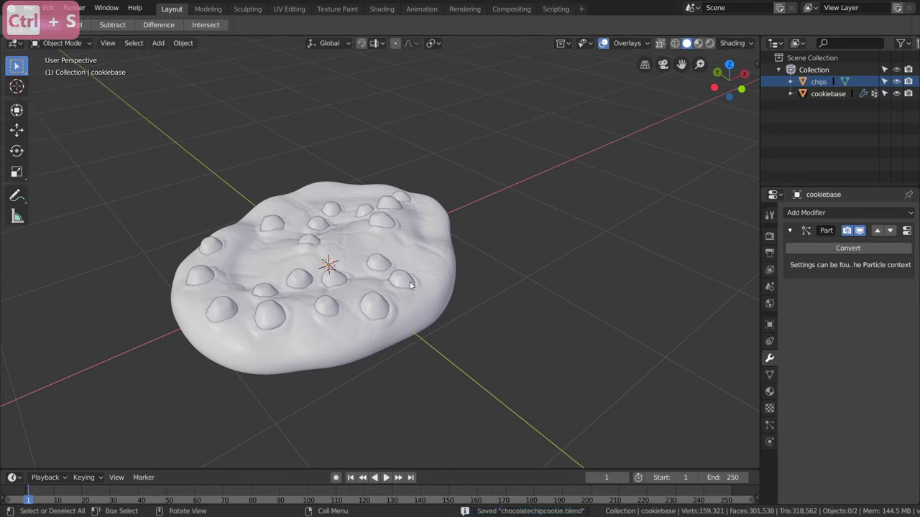
Rename the cookiebase object as cookiehires and save the file.
scroll(331, 237, "up", 3)
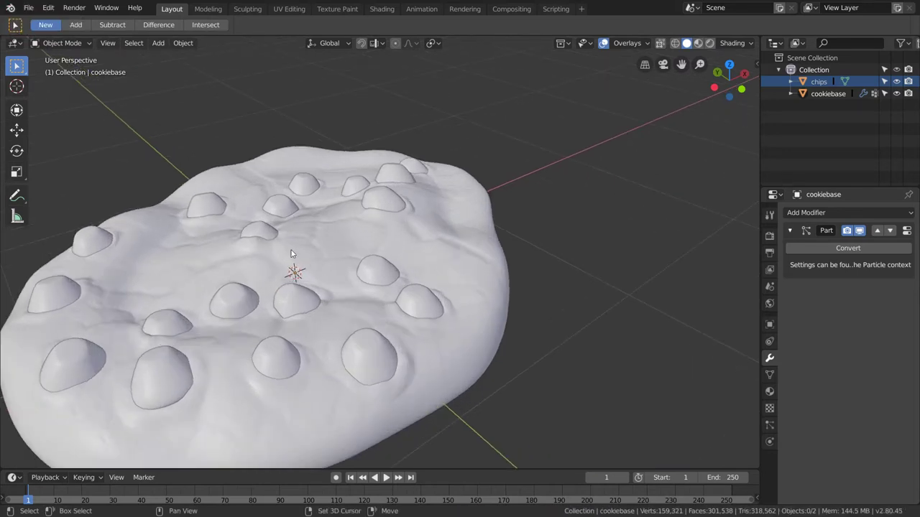
middle_click_drag(291, 251, 359, 201, "shift")
scroll(358, 201, "down", 2)
scroll(320, 228, "down", 2)
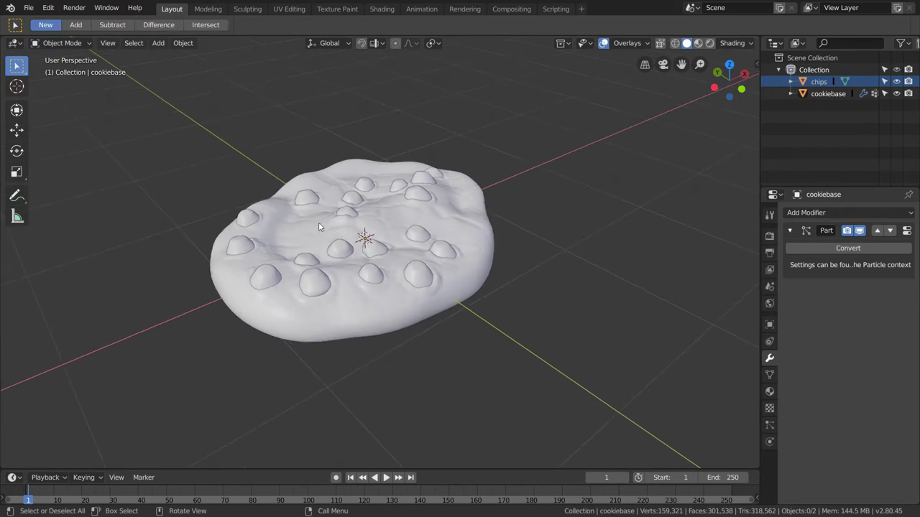
left_click(833, 96)
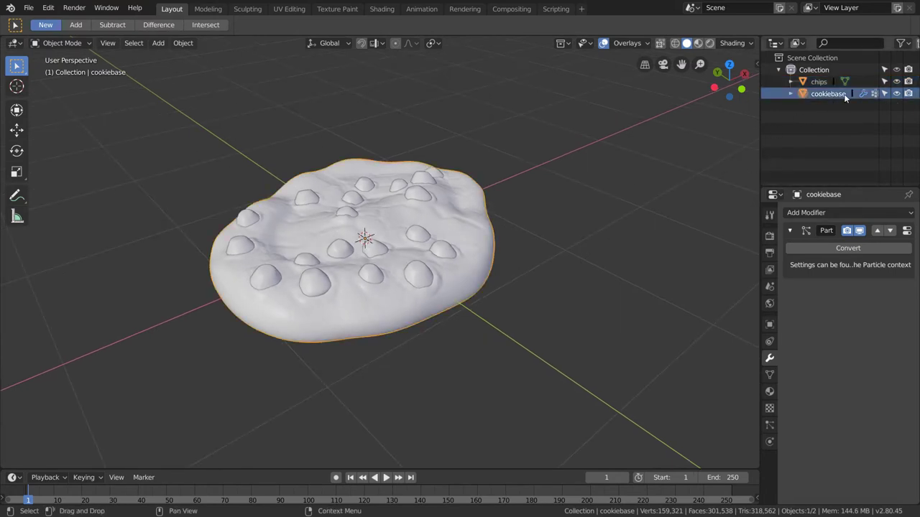
double_click(842, 94)
type("cooki")
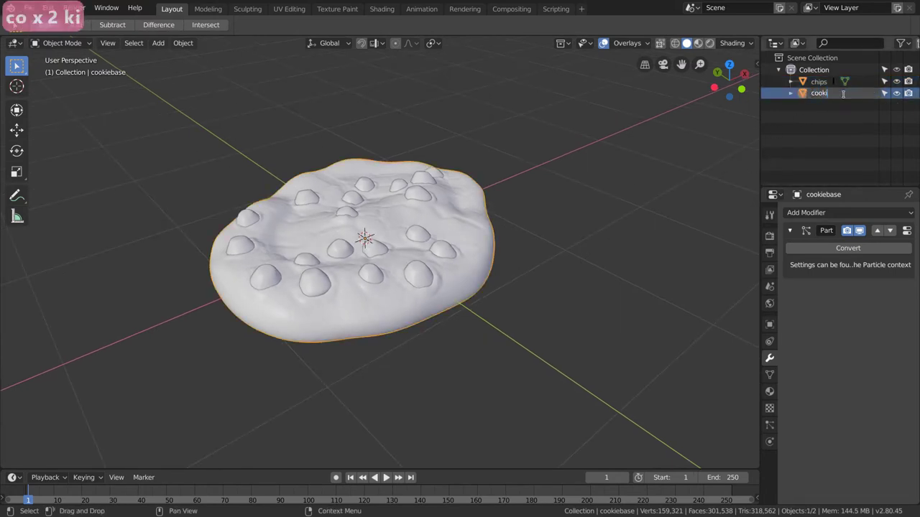
type("ehires")
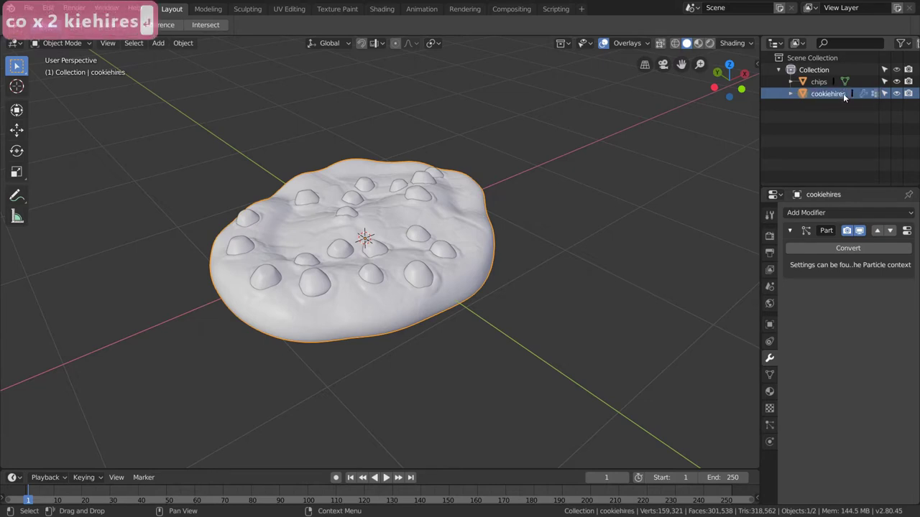
key("Return")
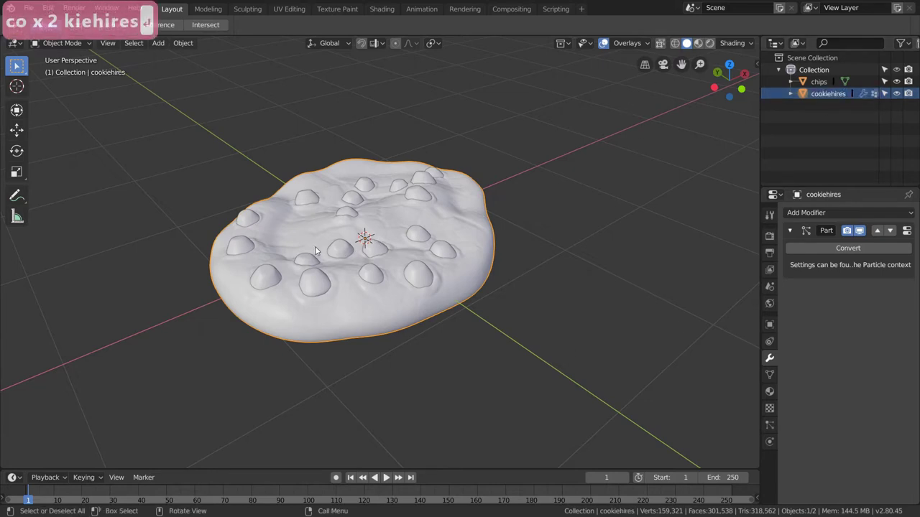
middle_click_drag(315, 251, 386, 231)
key("ctrl+s")
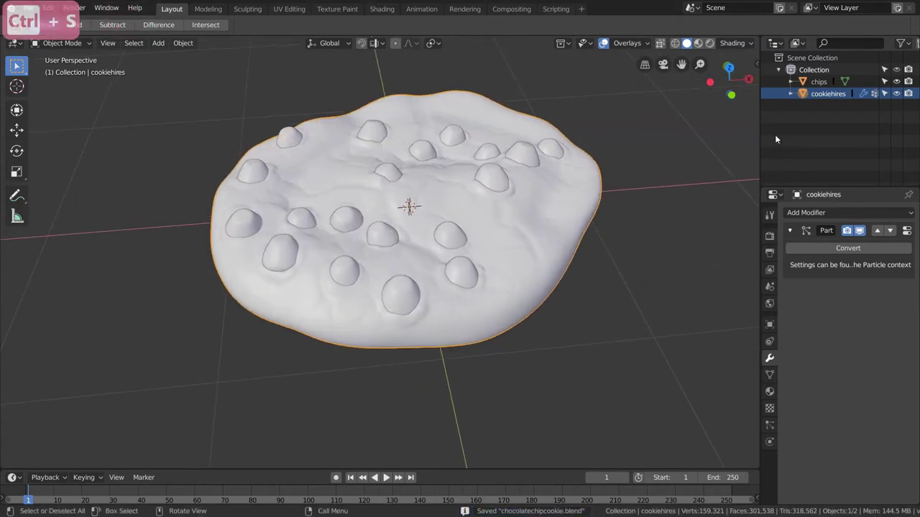
Export only the selected cookiehires object in Wavefront format as basehires.obj into the ChocolateChipCookie folder.
left_click(28, 7)
mouse_move(97, 238)
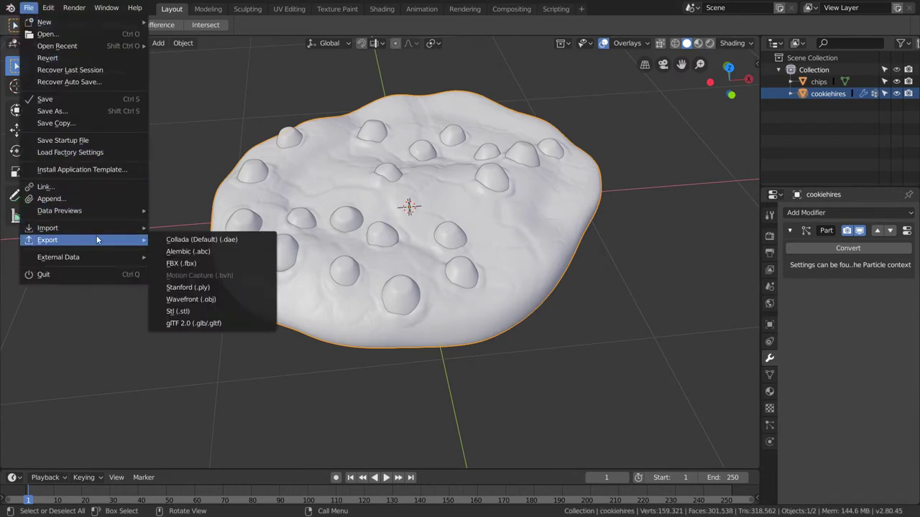
left_click(206, 300)
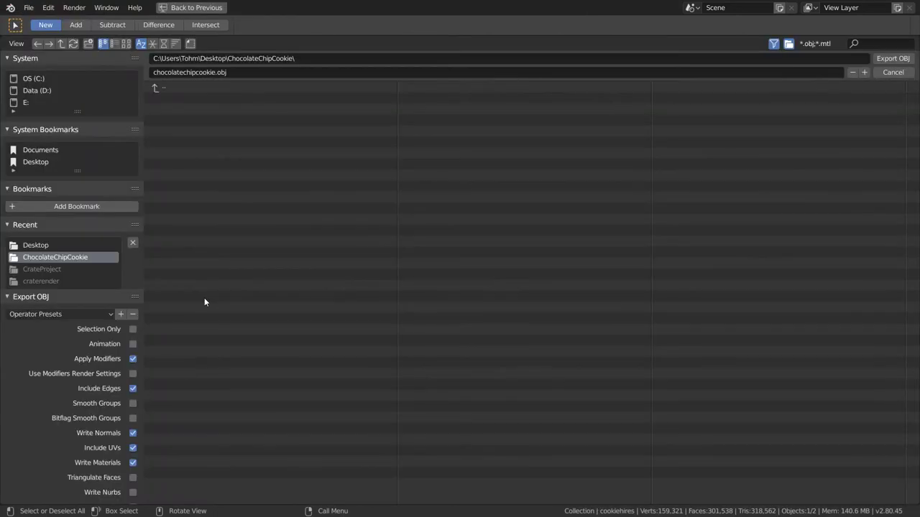
left_click(192, 74)
double_click(192, 74)
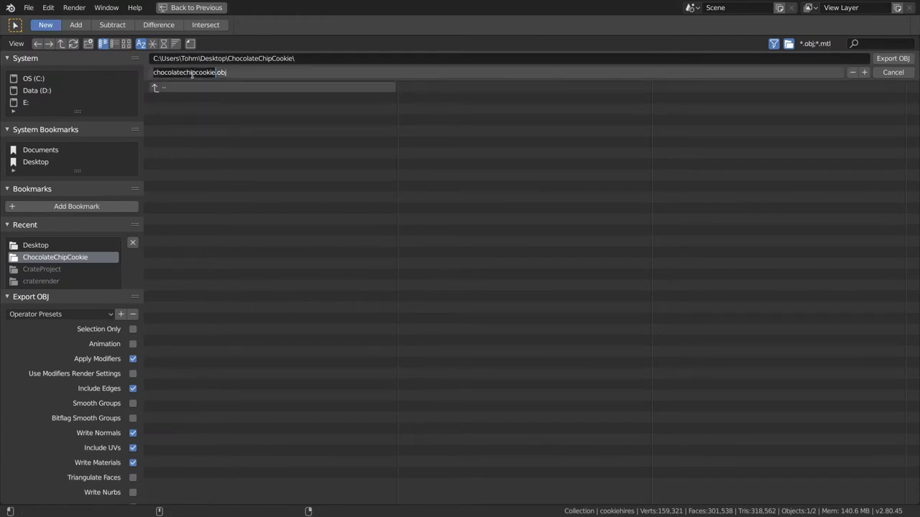
type("basehires")
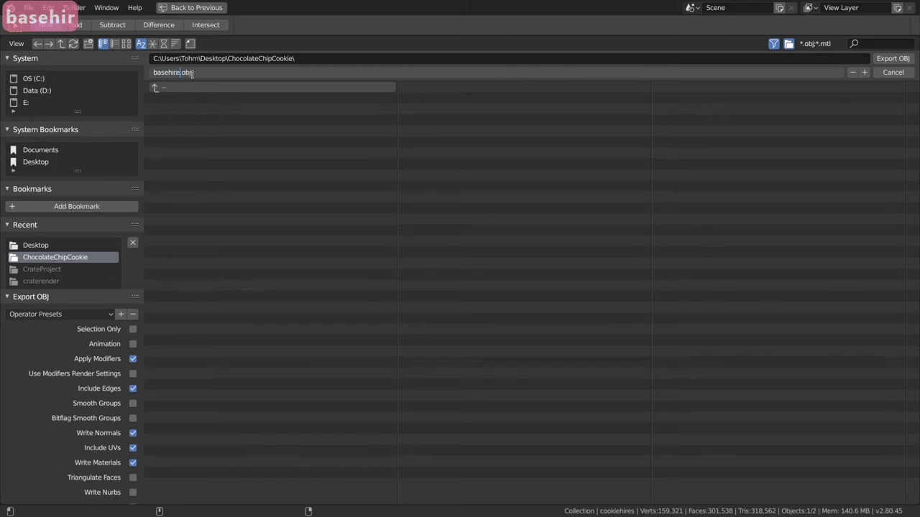
left_click(135, 331)
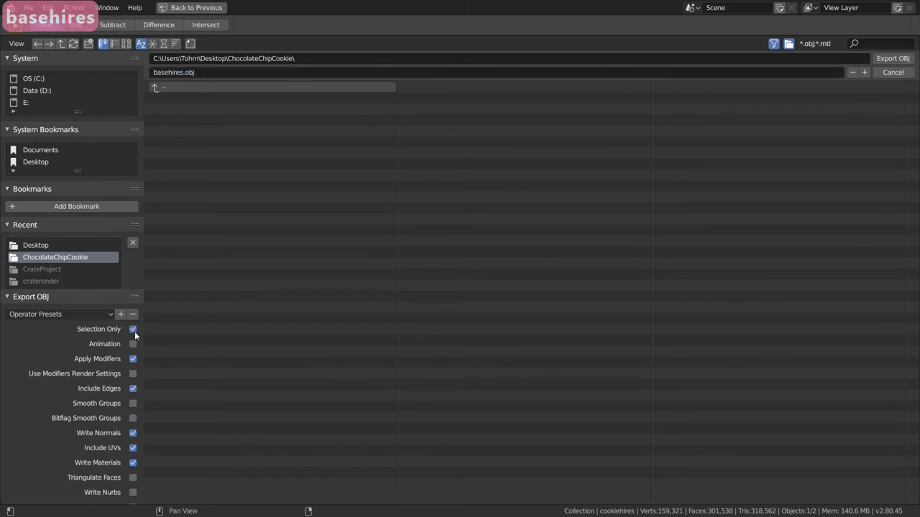
left_click(892, 59)
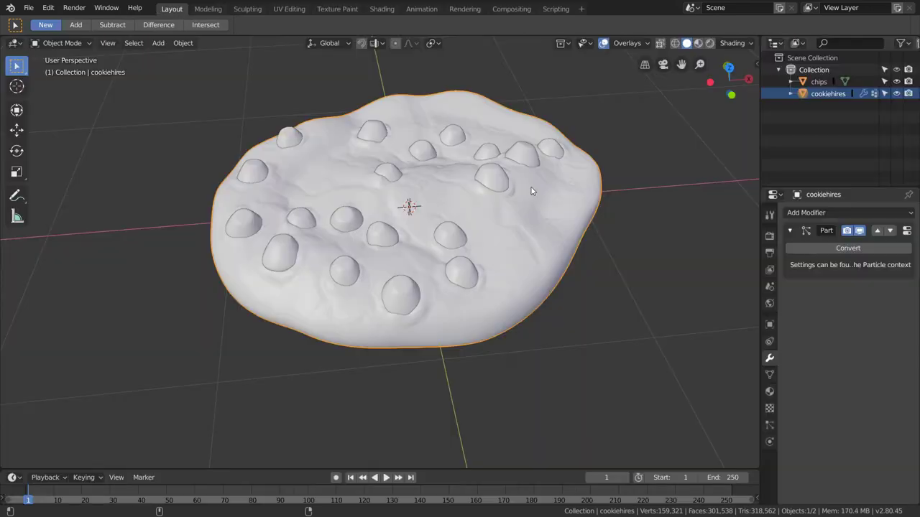
Take the Blender window out of fullscreen mode so the Windows taskbar is accessible.
scroll(411, 210, "down", 2)
mouse_move(377, 240)
middle_mouse_down()
mouse_move(392, 226)
mouse_move(372, 252)
middle_mouse_up()
scroll(385, 217, "up", 4)
middle_click_drag(494, 214, 429, 232, "shift")
scroll(451, 224, "down", 2)
left_click(106, 7)
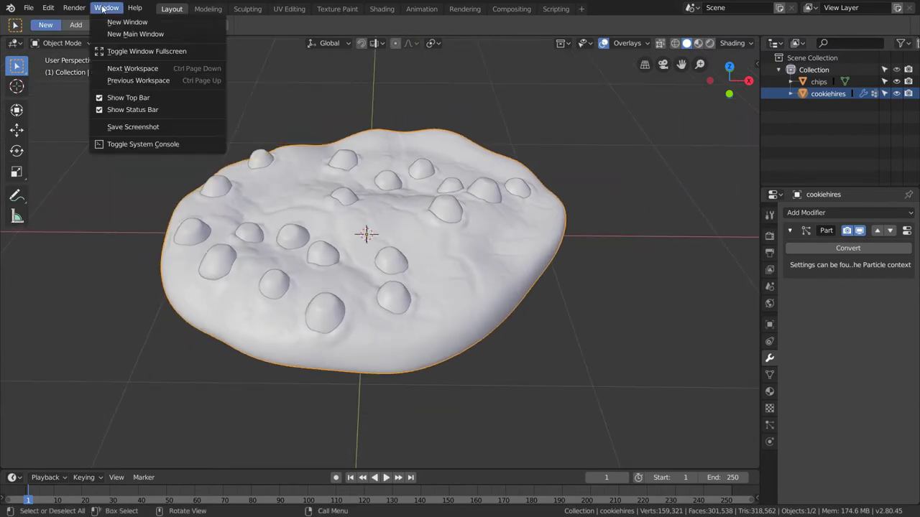
left_click(131, 52)
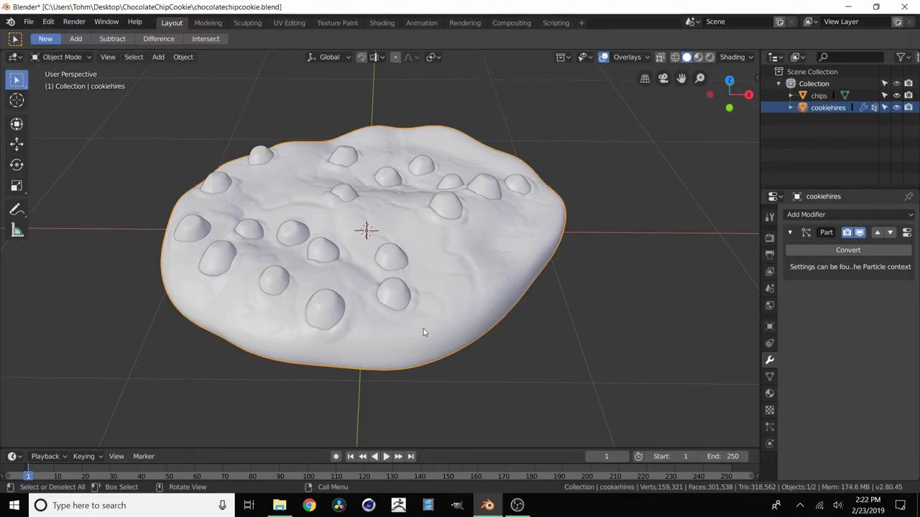
Find and launch Instant Meshes from the Windows search, and maximize its window.
left_click(124, 506)
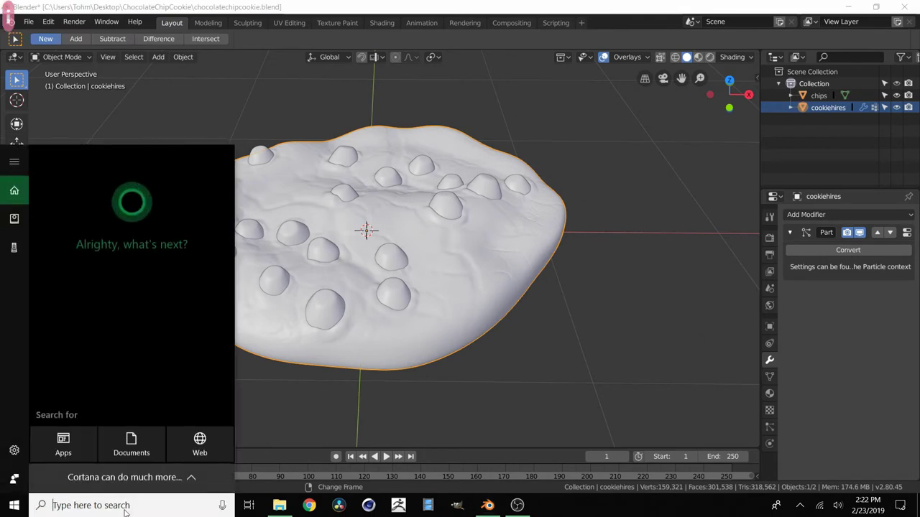
type("instant mesh")
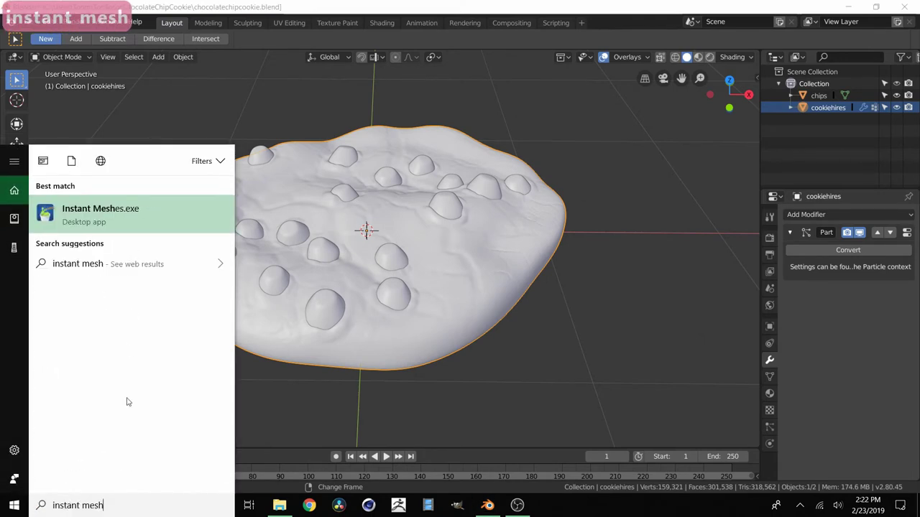
left_click(194, 206)
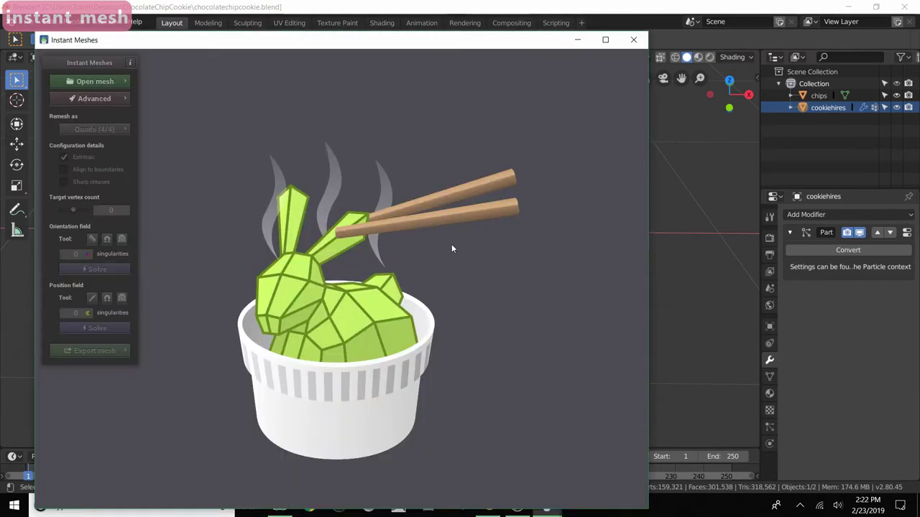
left_click_drag(427, 41, 424, 2)
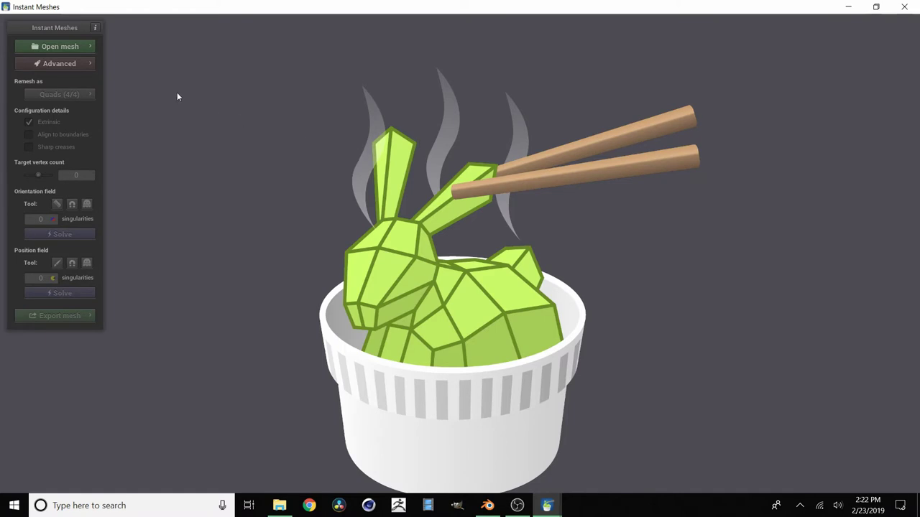
Open the basehires OBJ mesh from the ChocolateChipCookie folder.
left_click(63, 46)
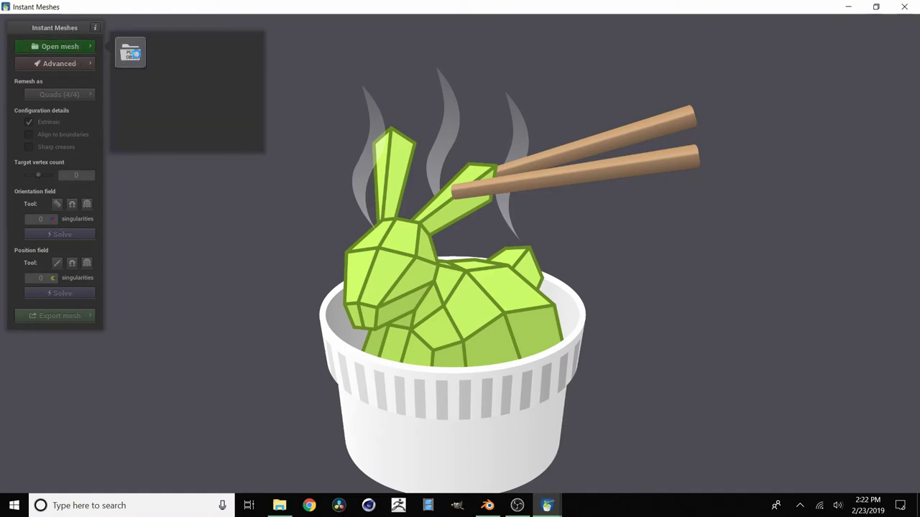
left_click(130, 52)
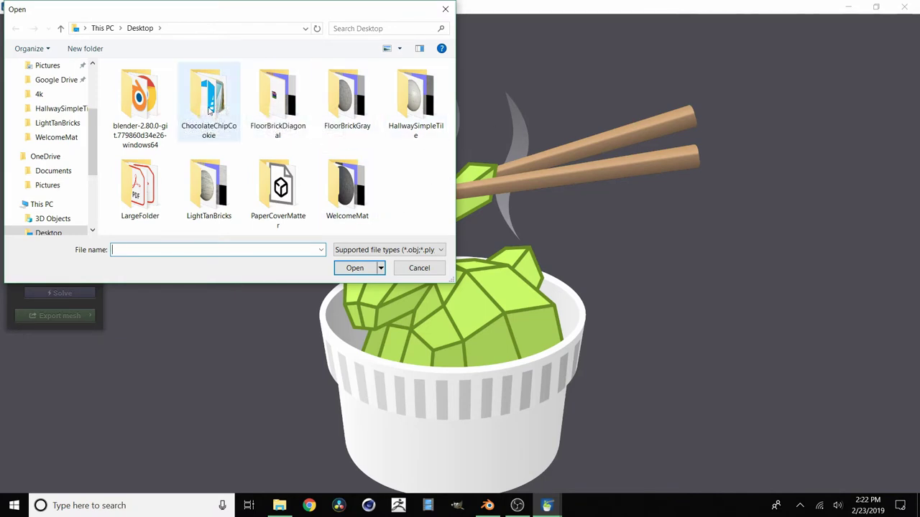
double_click(204, 129)
left_click(154, 128)
double_click(154, 128)
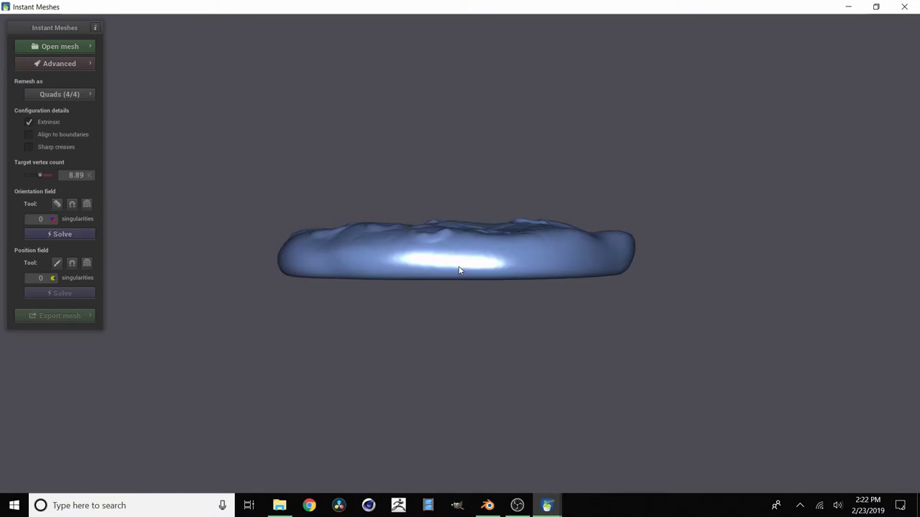
Examine the loaded cookie mesh from the side, from above and up close.
left_click_drag(441, 232, 457, 322)
scroll(393, 255, "down", 3)
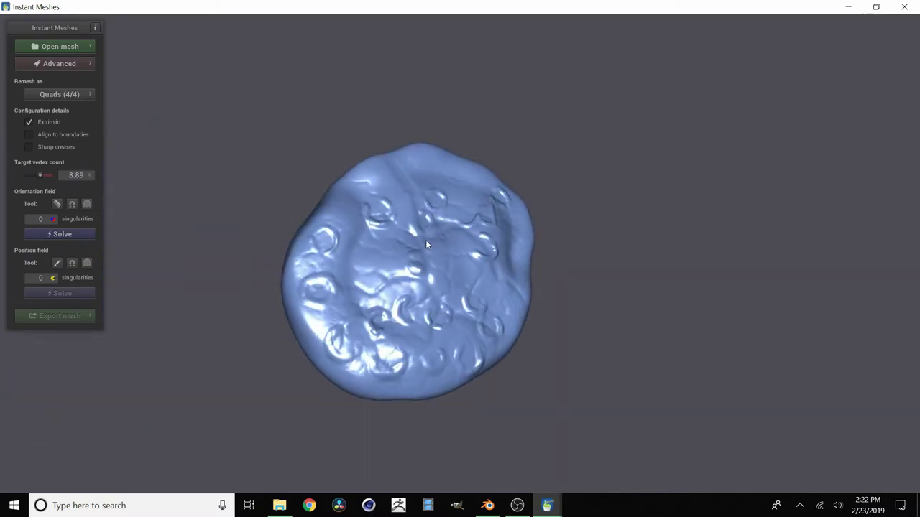
scroll(425, 242, "up", 3)
left_click_drag(464, 320, 319, 303)
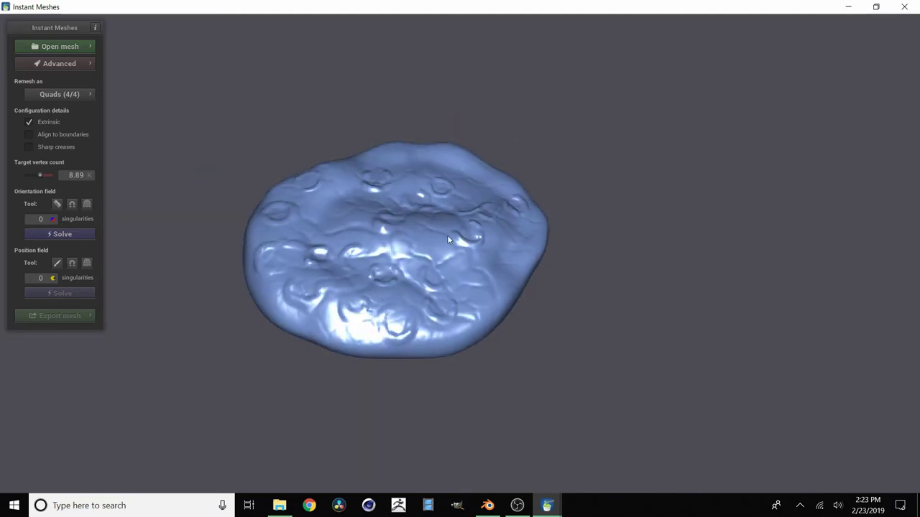
scroll(465, 249, "up", 4)
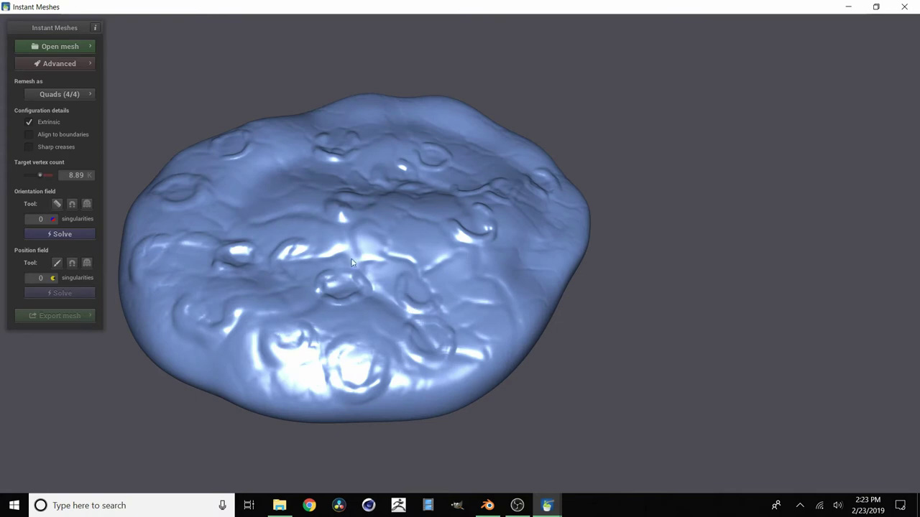
scroll(352, 263, "down", 3)
left_click_drag(380, 224, 330, 245)
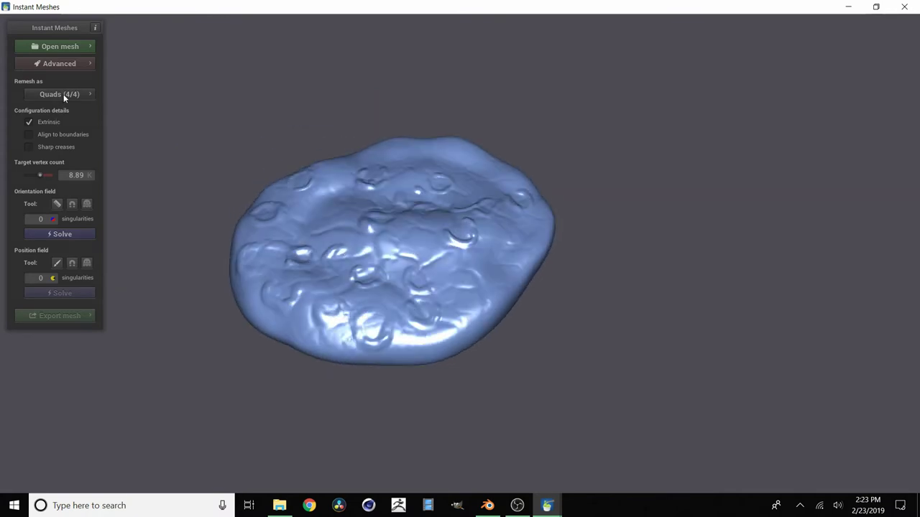
Remesh as Quads (4/4) with a target vertex count of 6.12 K, and solve the orientation field.
left_click(64, 94)
left_click(154, 128)
left_click(40, 175)
left_click(62, 235)
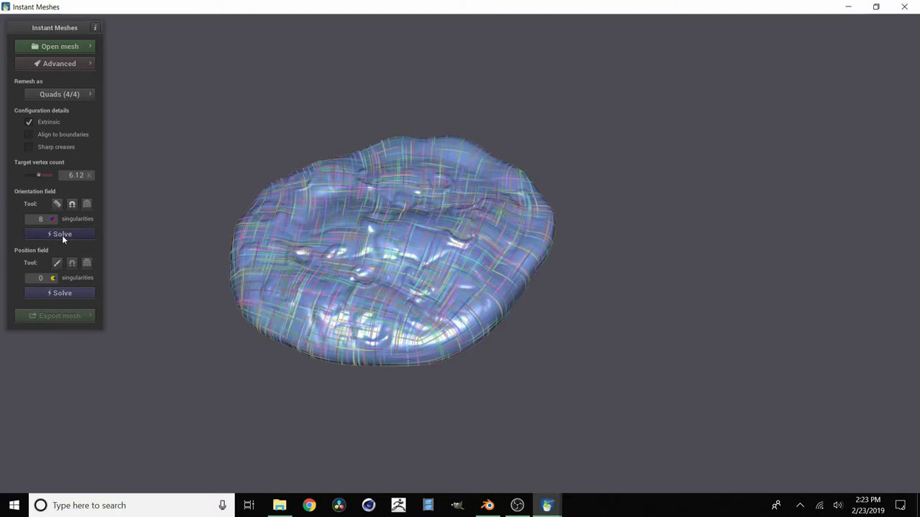
Draw an Orientation Comb stroke along the cookie's outer rim and solve the position field.
left_click_drag(365, 275, 329, 164)
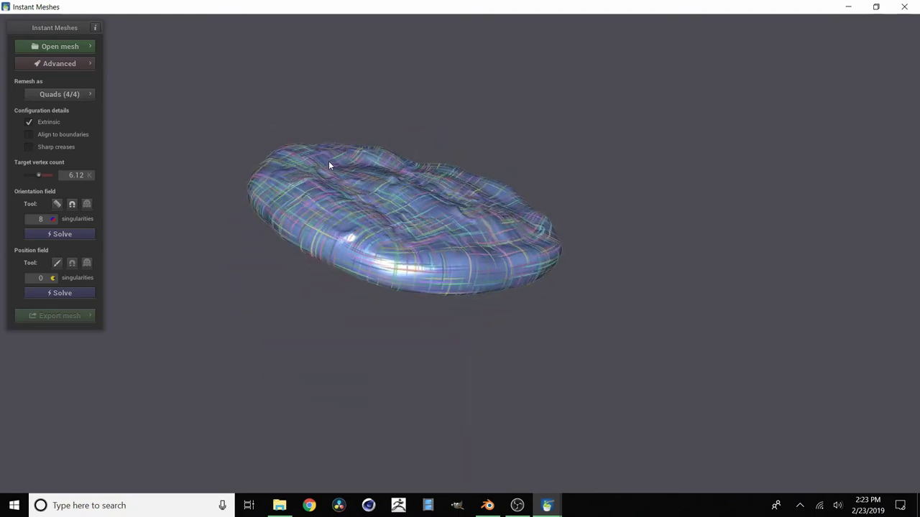
left_click(58, 204)
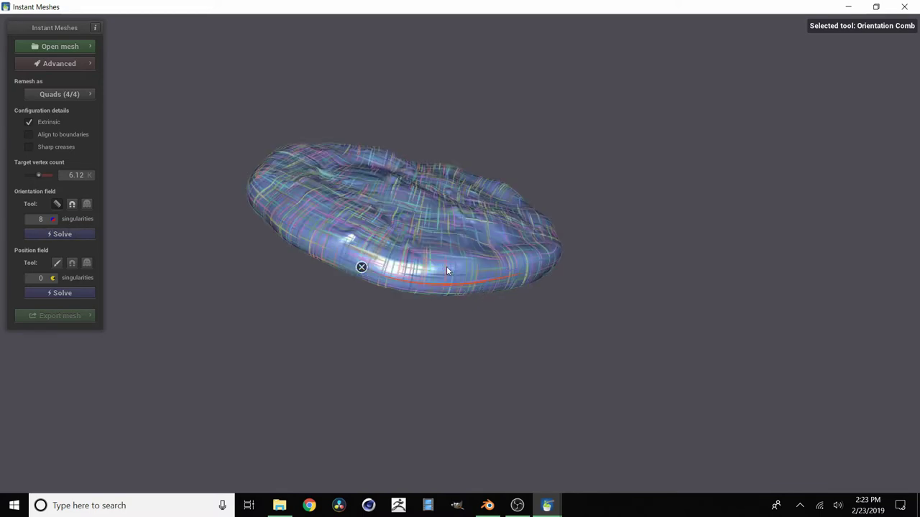
left_click(54, 208)
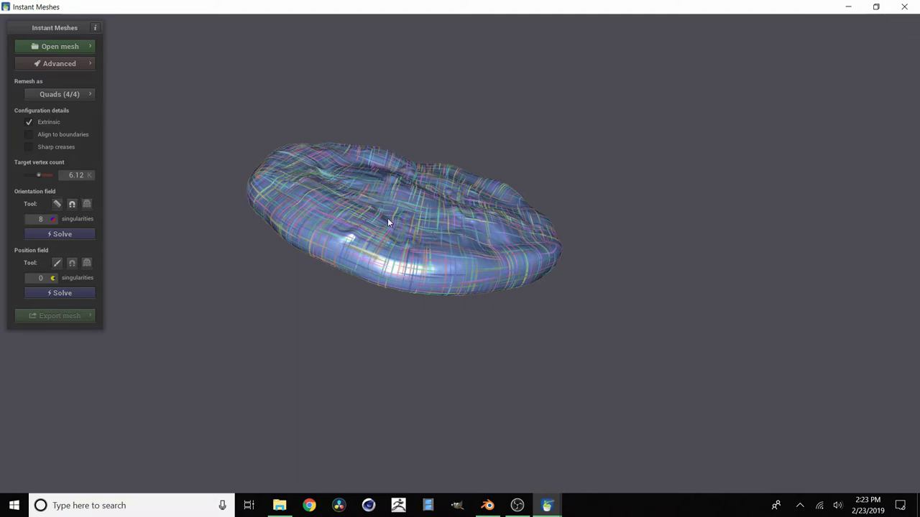
left_click(58, 293)
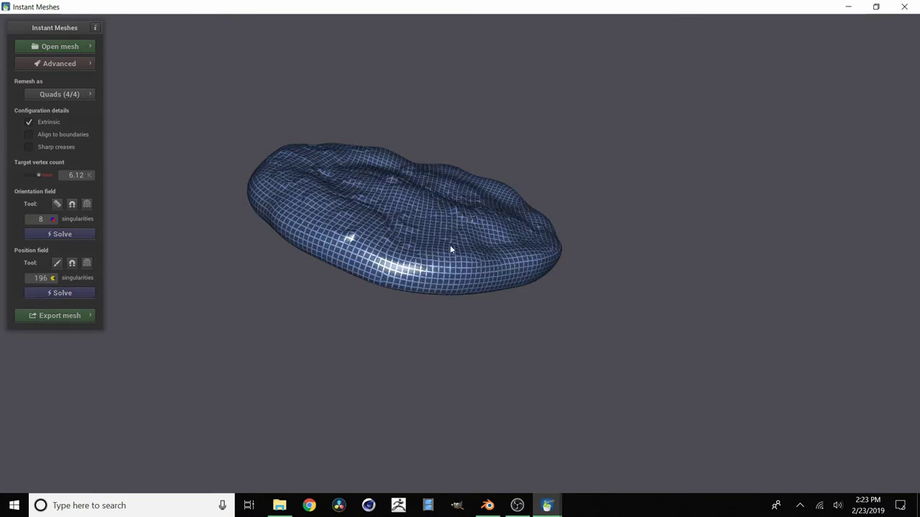
Paint an Edge Brush stroke along the uneven grid lines on the cookie's rounded side.
left_click_drag(436, 222, 362, 207)
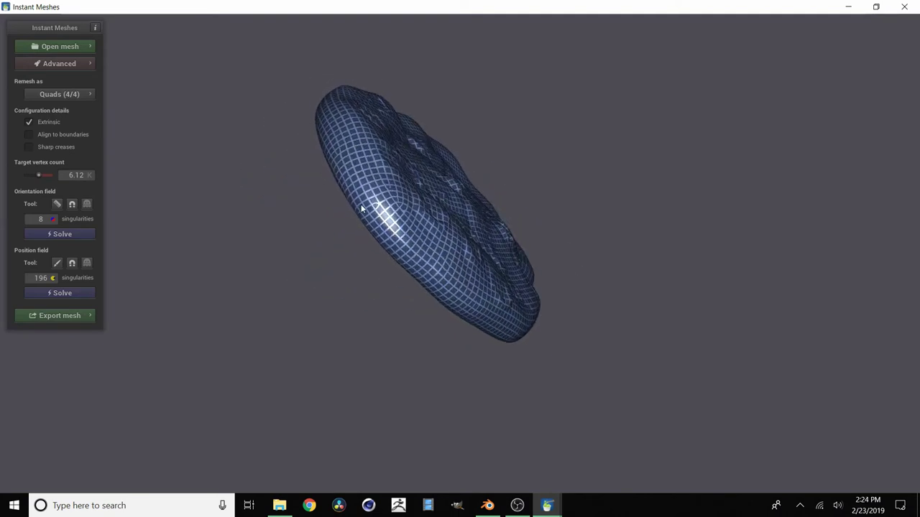
scroll(362, 209, "up", 5)
left_click_drag(253, 151, 228, 142)
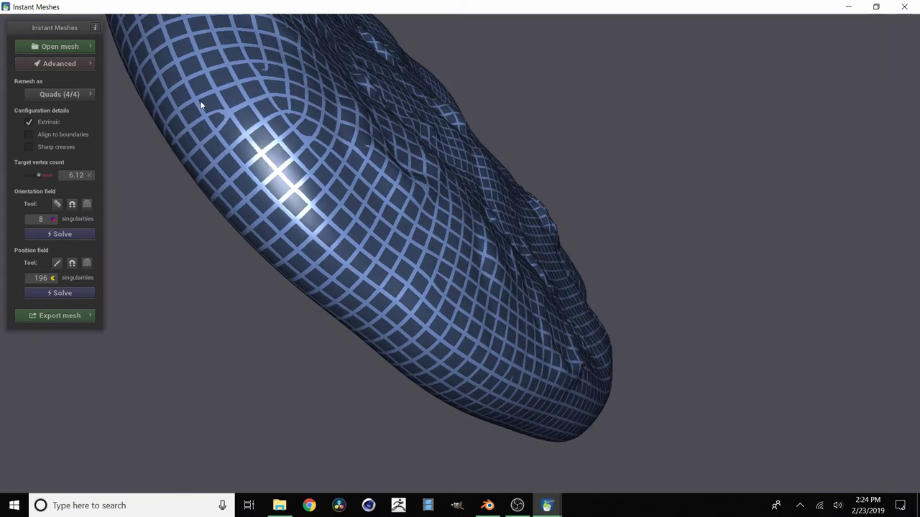
left_click(58, 263)
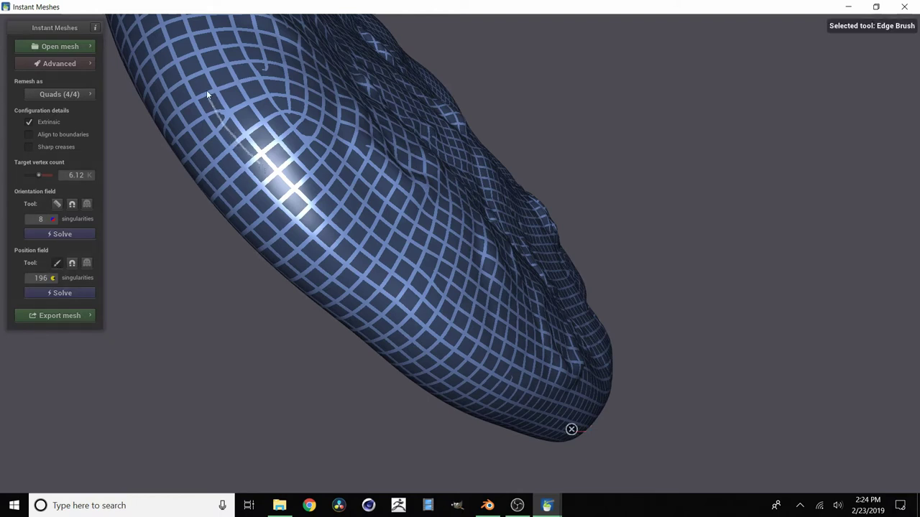
left_click_drag(196, 70, 258, 162)
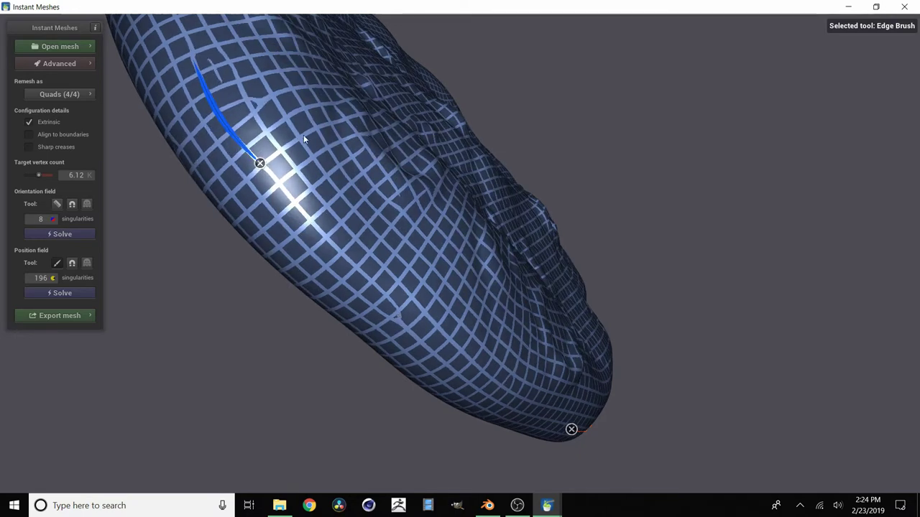
left_click(55, 264)
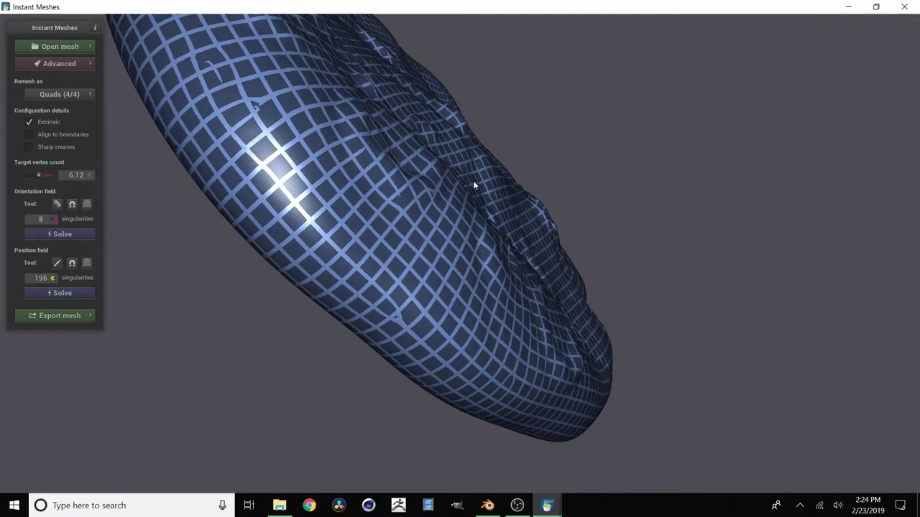
Reduce the target vertex count to 3.15 K and solve the orientation and position fields again.
mouse_move(474, 185)
left_mouse_down()
mouse_move(320, 208)
mouse_move(189, 252)
mouse_move(561, 313)
mouse_move(384, 343)
mouse_move(447, 307)
mouse_move(581, 139)
mouse_move(546, 173)
left_mouse_up()
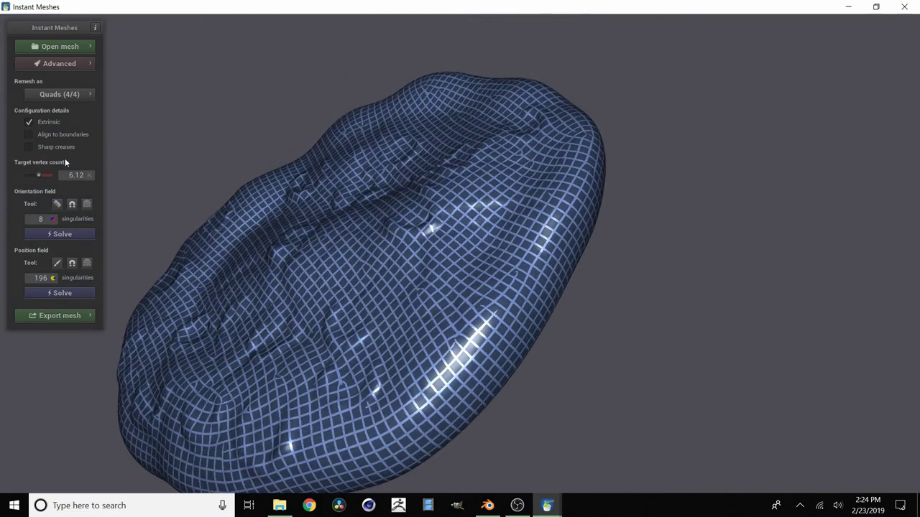
left_click_drag(393, 235, 433, 221)
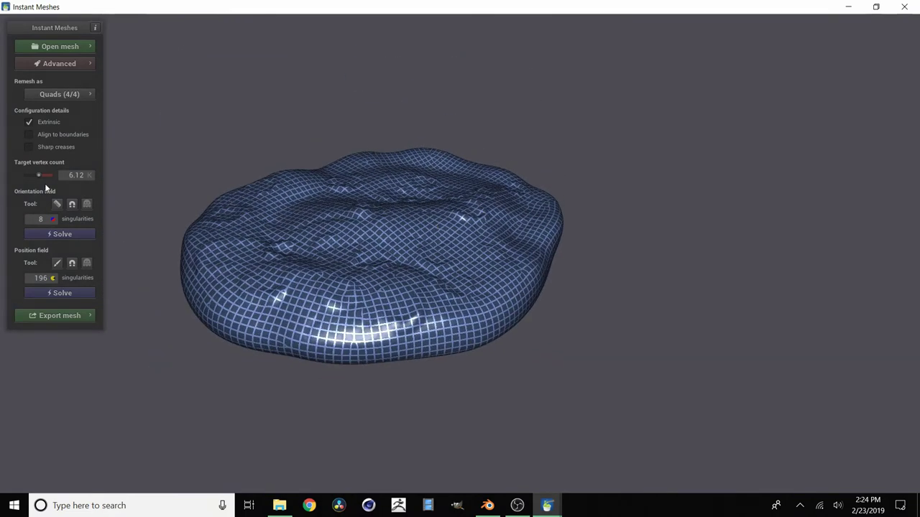
left_click_drag(38, 173, 36, 174)
left_click(56, 236)
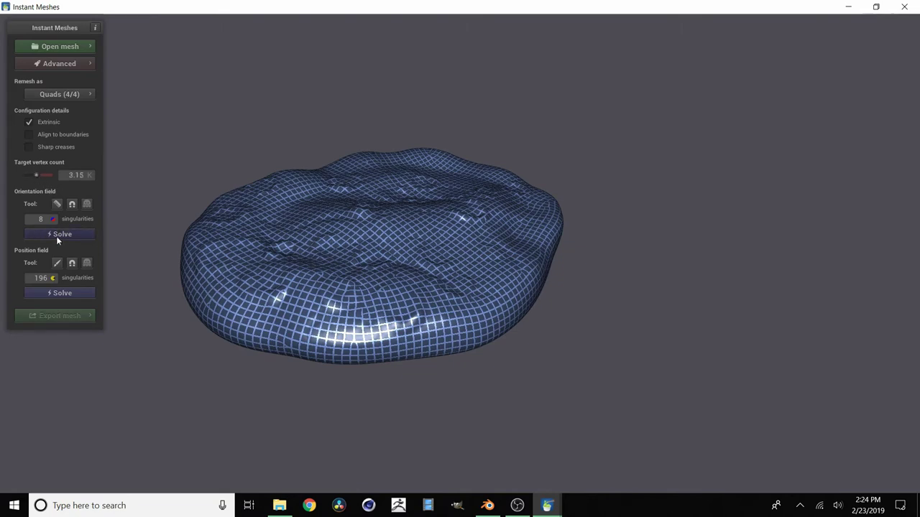
left_click(62, 292)
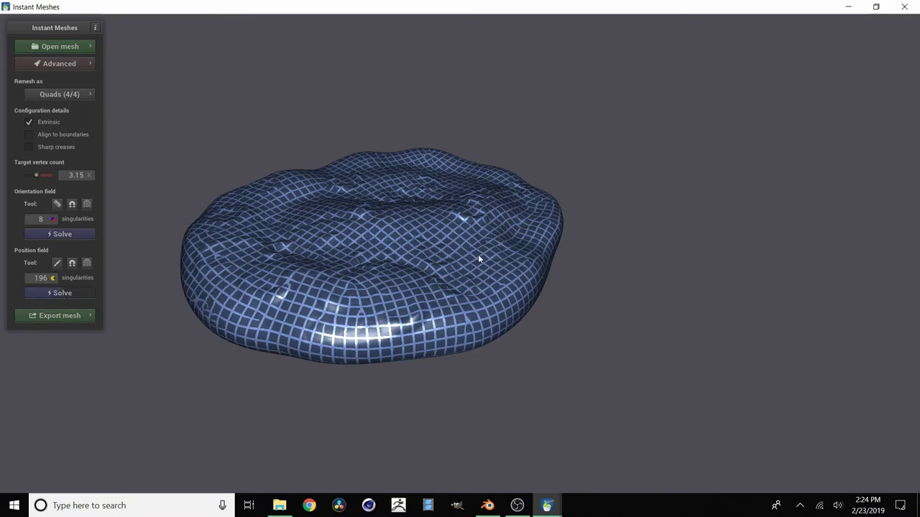
Delete the blue Edge Brush stroke from the cookie's side and deactivate the brush.
left_click_drag(478, 259, 270, 276)
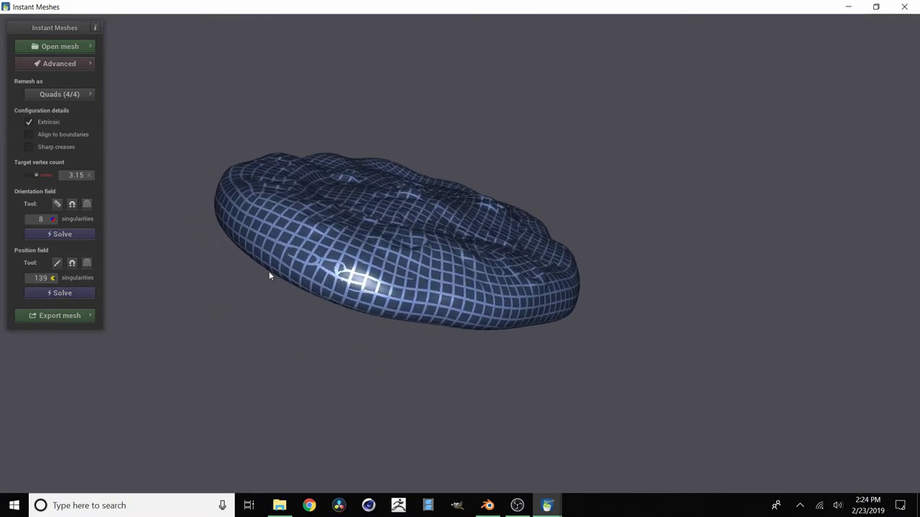
left_click(58, 263)
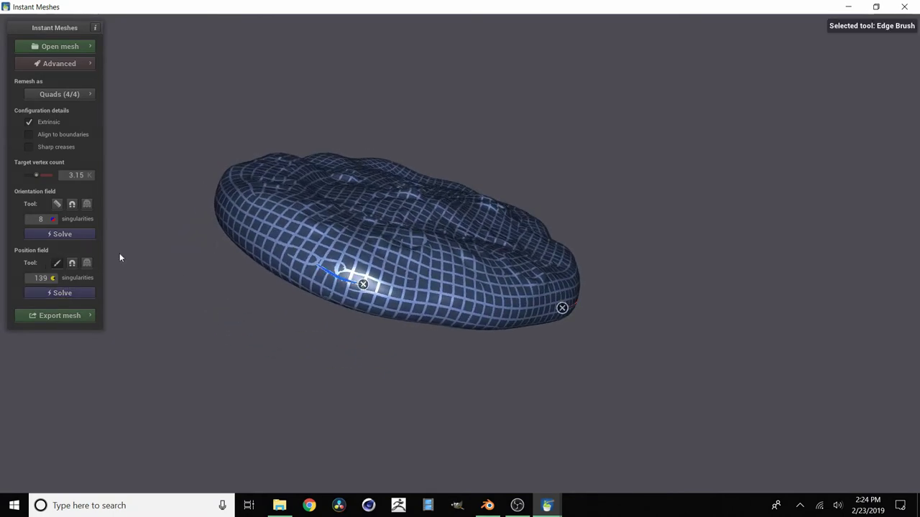
left_click(366, 285)
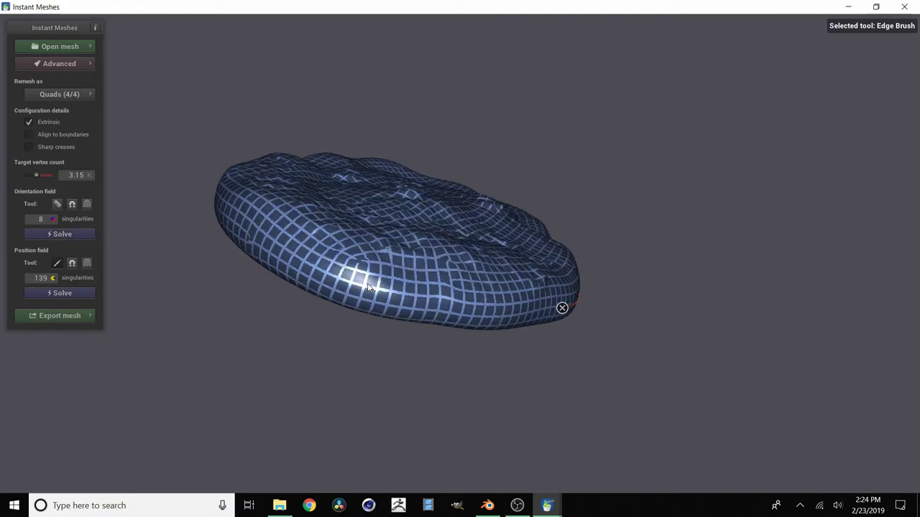
left_click(58, 263)
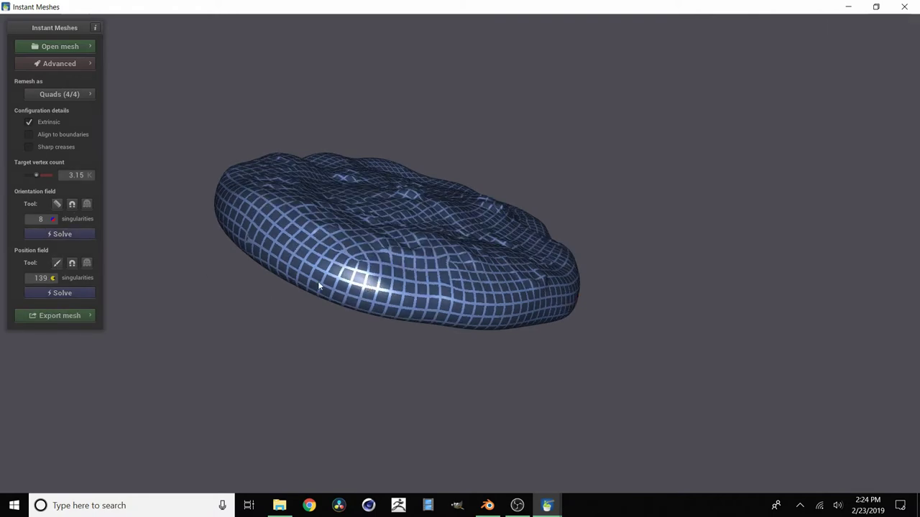
Extract the remeshed cookie as a pure quad mesh with 1 smoothing iteration.
mouse_move(435, 276)
left_mouse_down()
mouse_move(386, 381)
mouse_move(429, 373)
left_mouse_up()
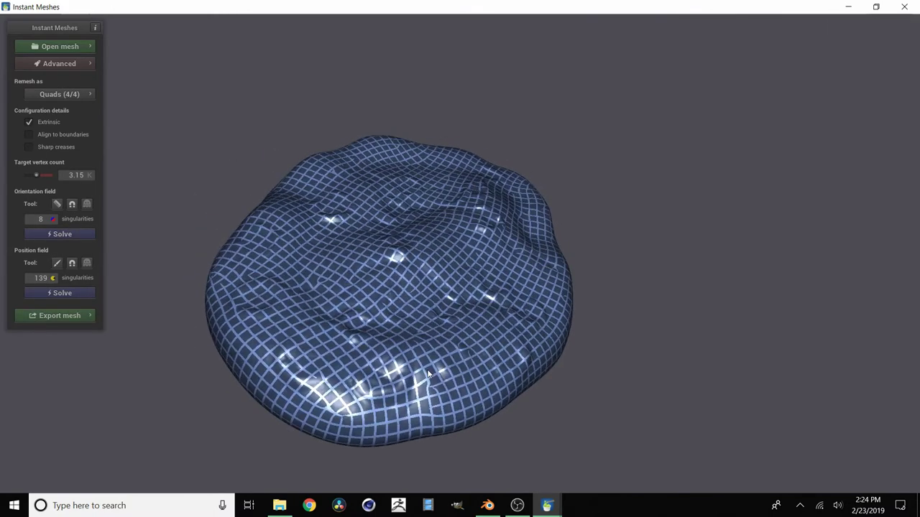
left_click(53, 316)
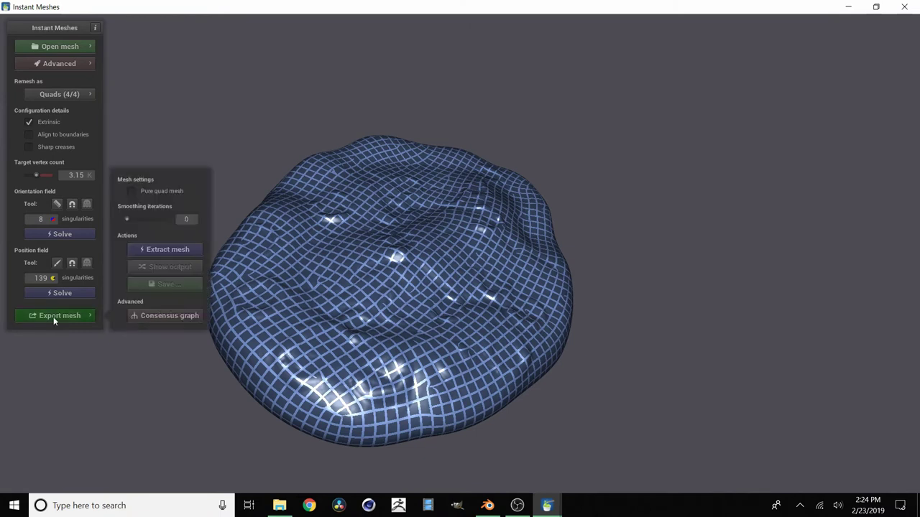
left_click(131, 190)
left_click(168, 250)
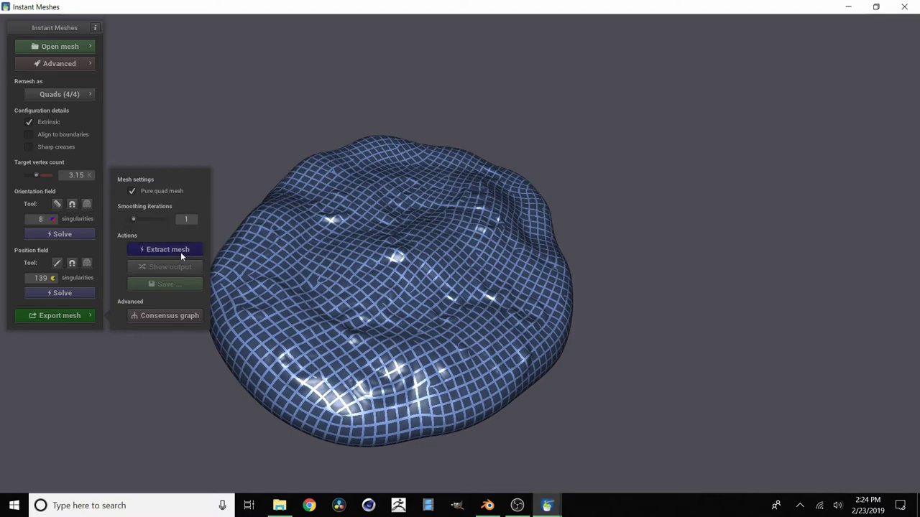
Examine the extracted quad mesh's topology around the cookie's rim and top surface.
left_click_drag(454, 282, 579, 324)
left_click_drag(493, 322, 352, 301)
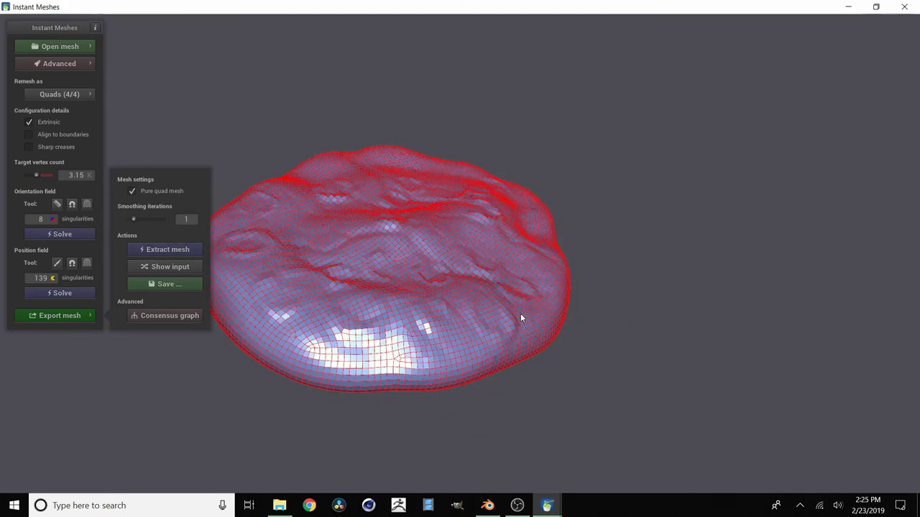
scroll(420, 316, "up", 5)
left_click_drag(464, 375, 544, 389)
scroll(466, 325, "down", 5)
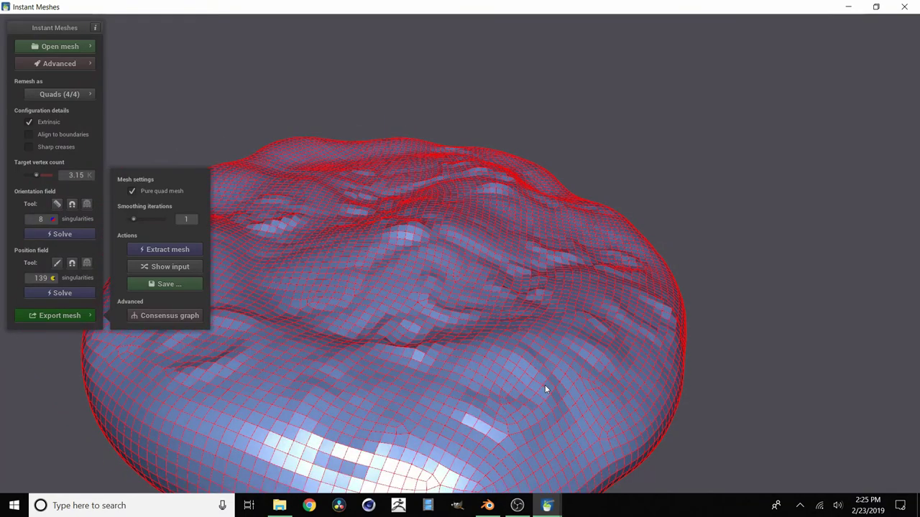
scroll(447, 303, "down", 3)
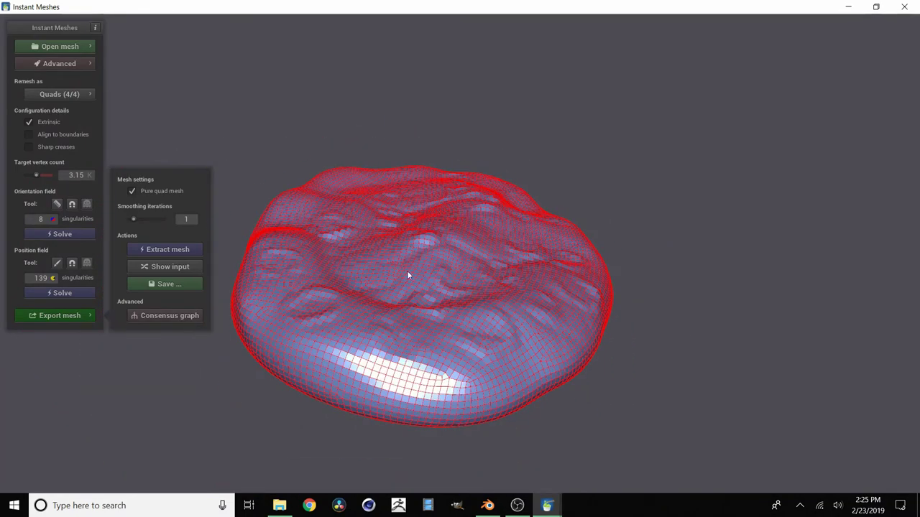
left_click_drag(411, 274, 400, 308)
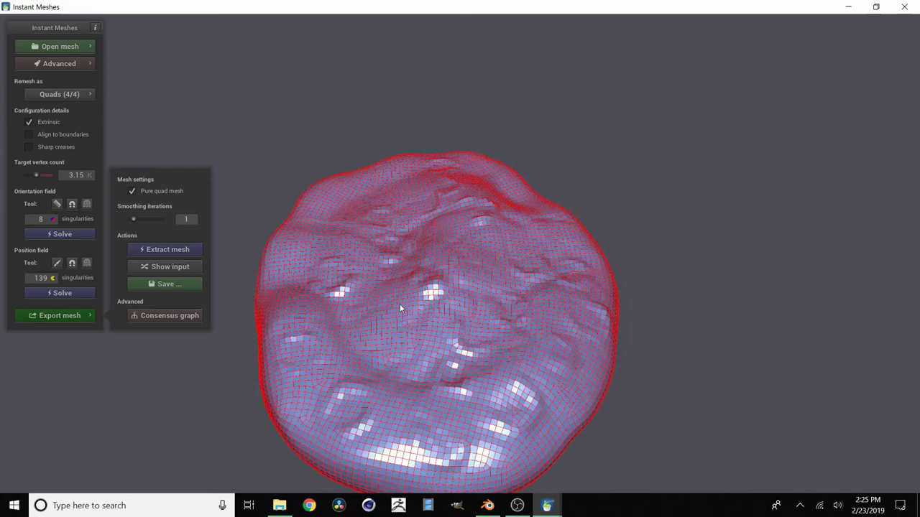
Save the extracted low-resolution mesh as baselowres.obj in the ChocolateChipCookie folder and close Instant Meshes.
left_click(134, 283)
left_click(148, 111)
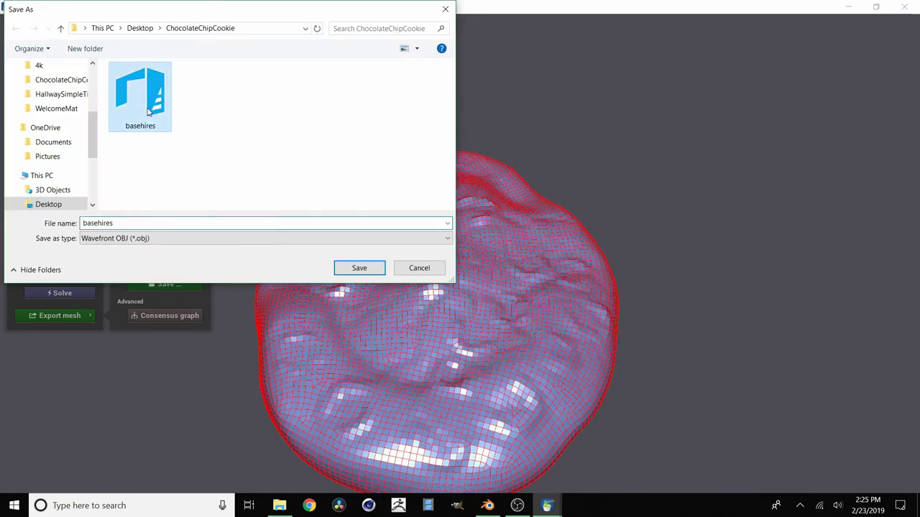
double_click(133, 223)
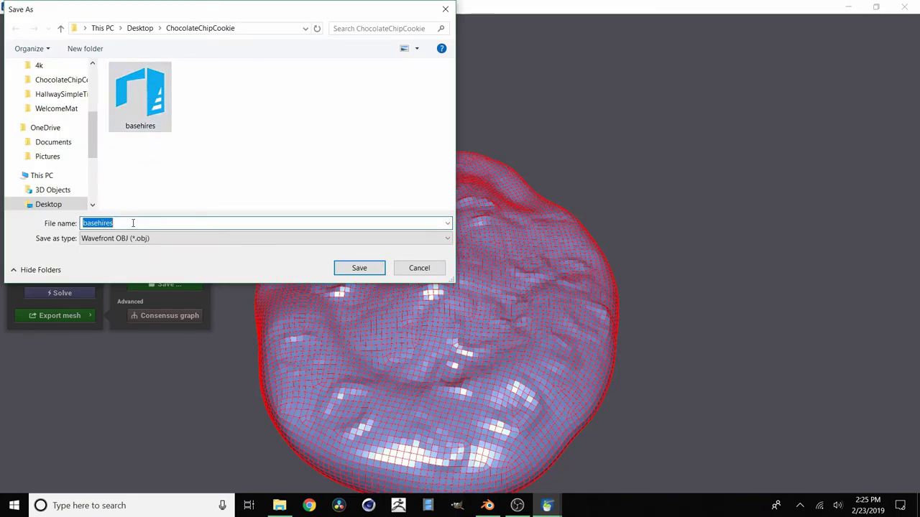
type("baselowre")
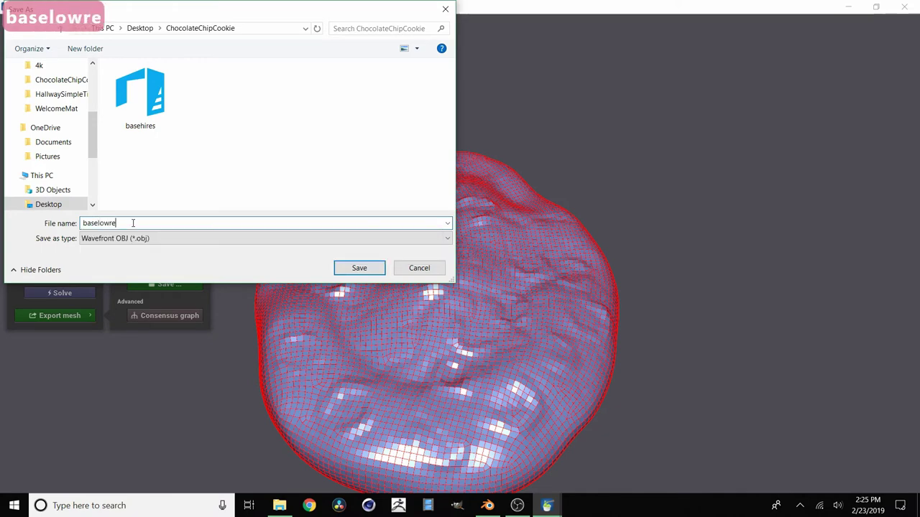
type("s.obj")
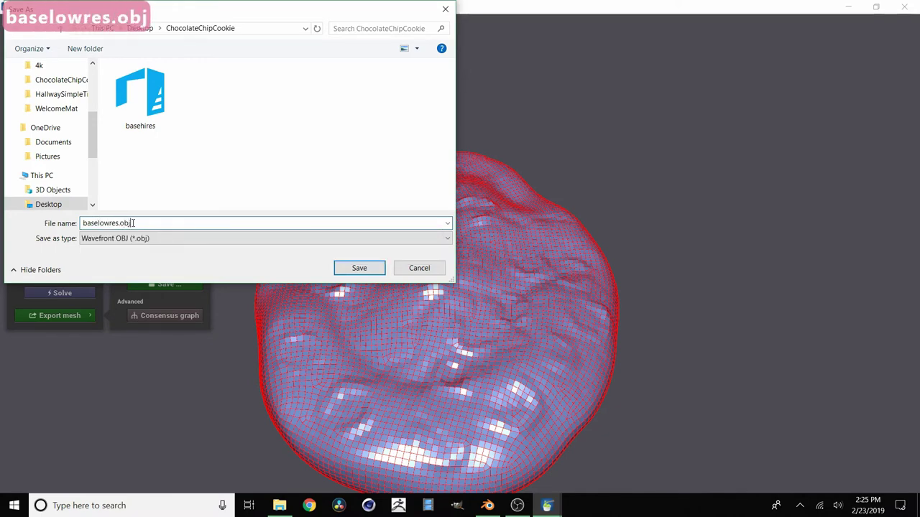
key("Return")
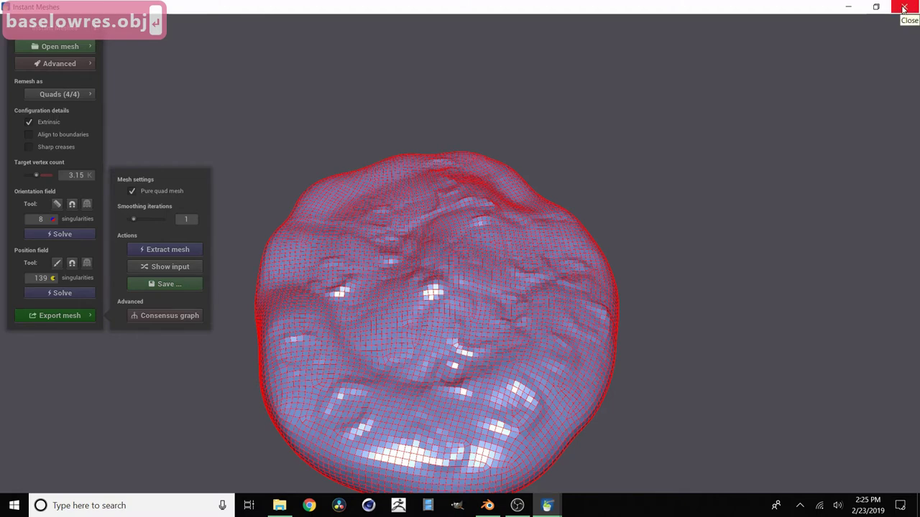
left_click(904, 8)
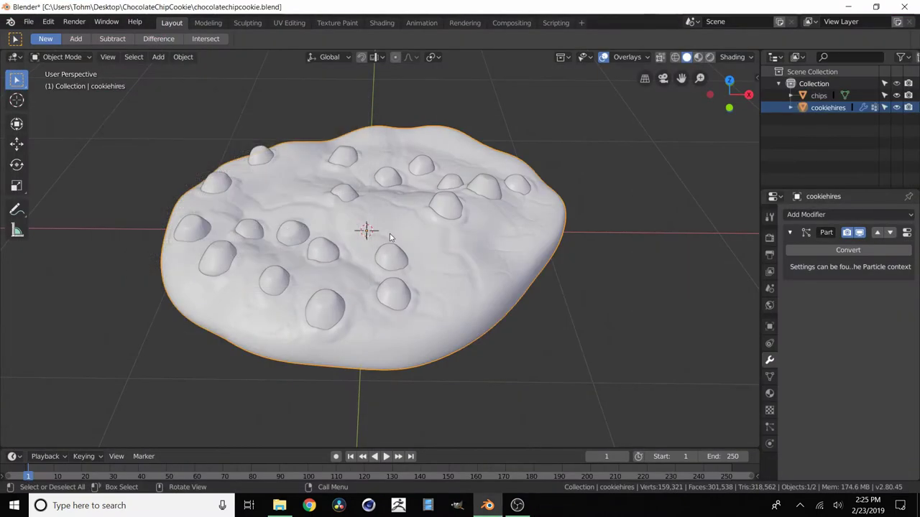
Switch the Blender window to fullscreen and save the chocolatechipcookie.blend file.
left_click(101, 21)
left_click(116, 69)
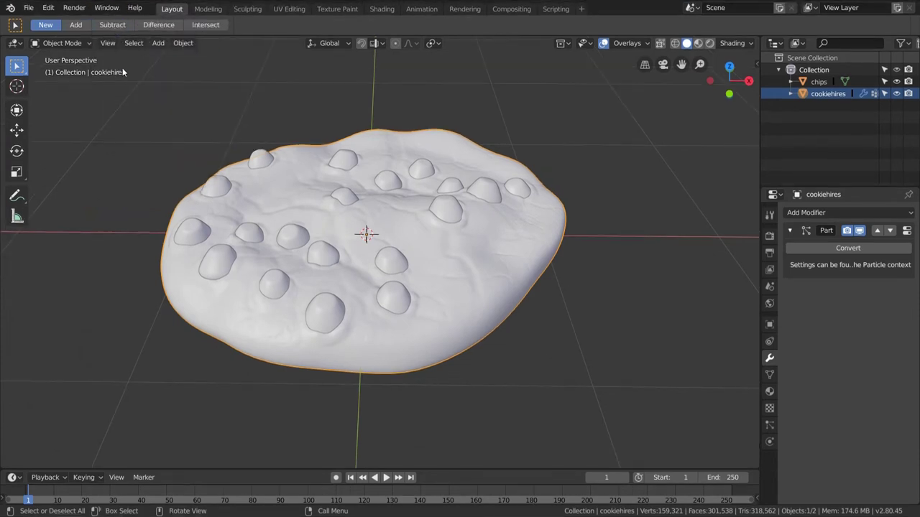
scroll(384, 191, "down", 4)
key("ctrl+s")
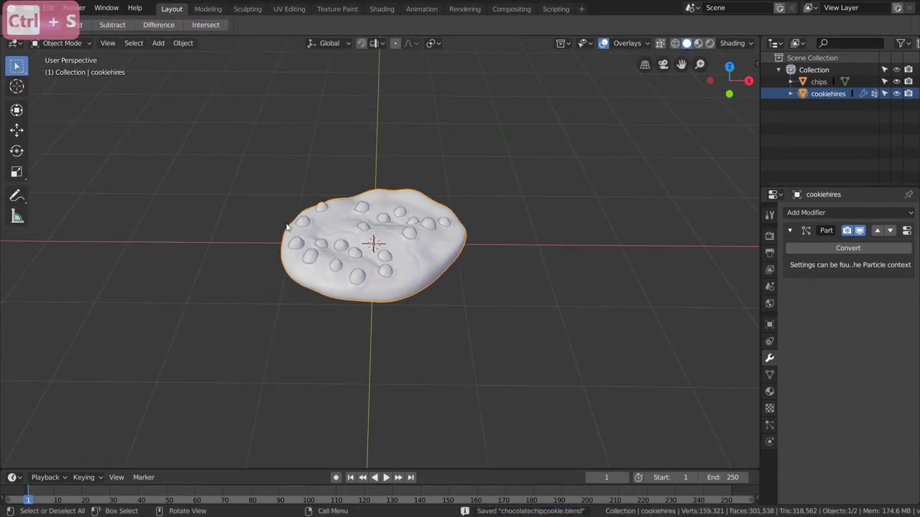
Import baselowres.obj from the ChocolateChipCookie folder into the scene.
key("F3")
type("Joi")
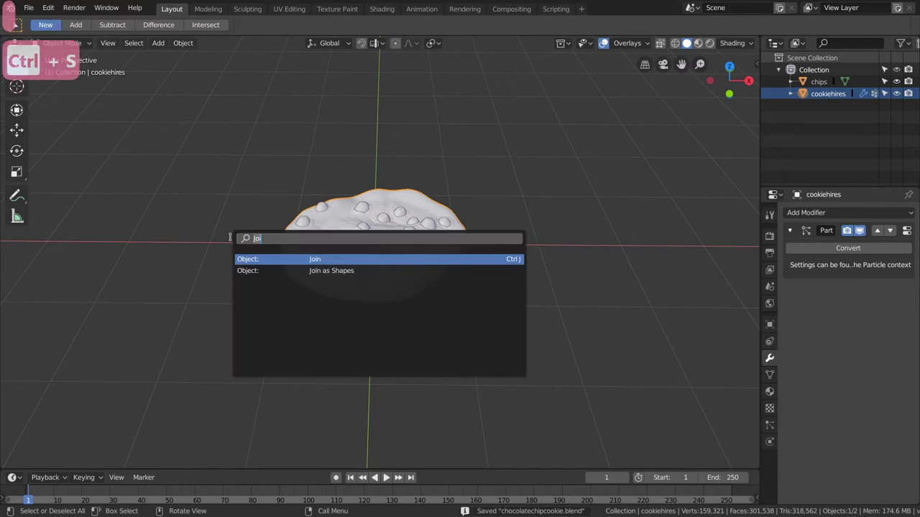
type("import ob")
key("Return")
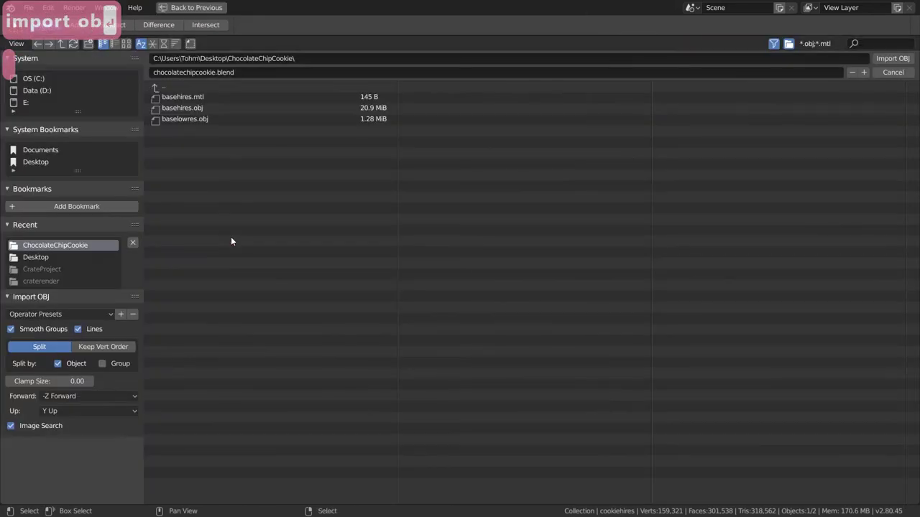
double_click(181, 119)
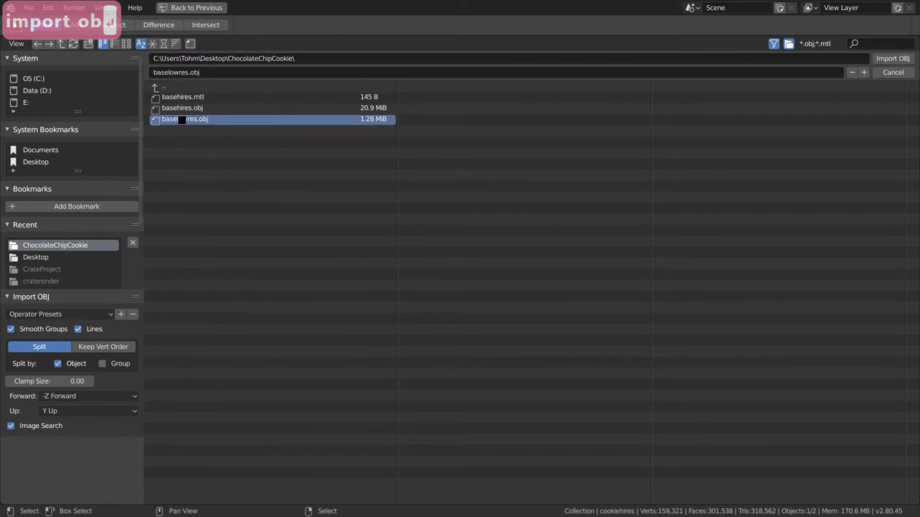
scroll(350, 267, "up", 3)
middle_click_drag(350, 266, 354, 248)
scroll(355, 247, "down", 2)
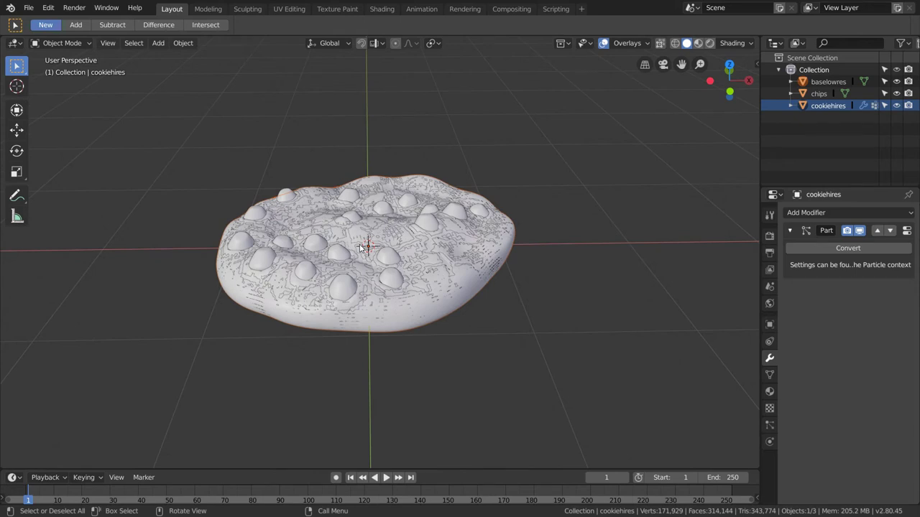
Move the imported low-resolution cookie about -1.9 m along the X axis, beside the high-resolution cookie.
key("g")
key("x")
left_click(235, 239)
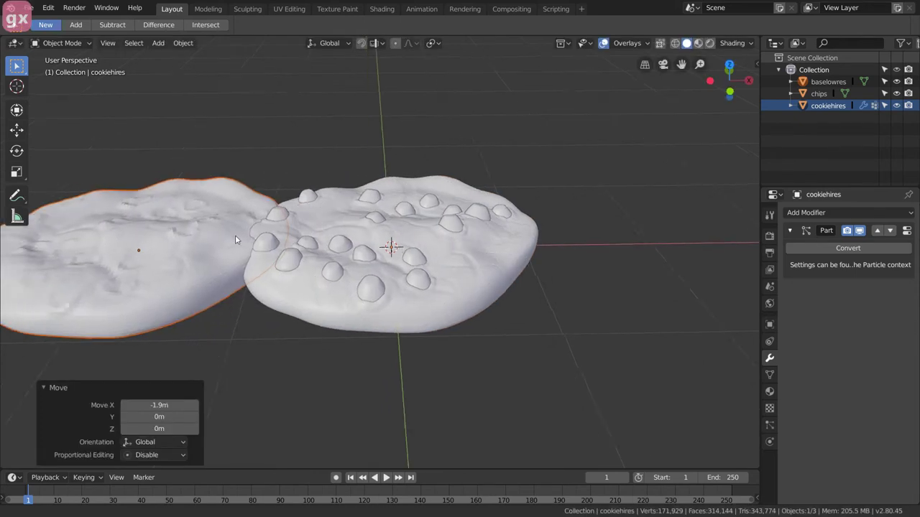
middle_click_drag(235, 240, 322, 298)
scroll(323, 300, "up", 4)
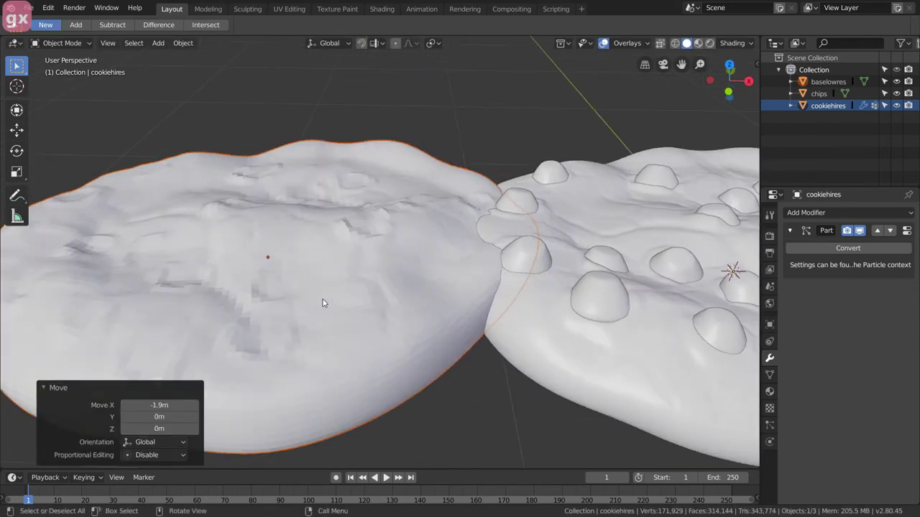
key("KP_Decimal")
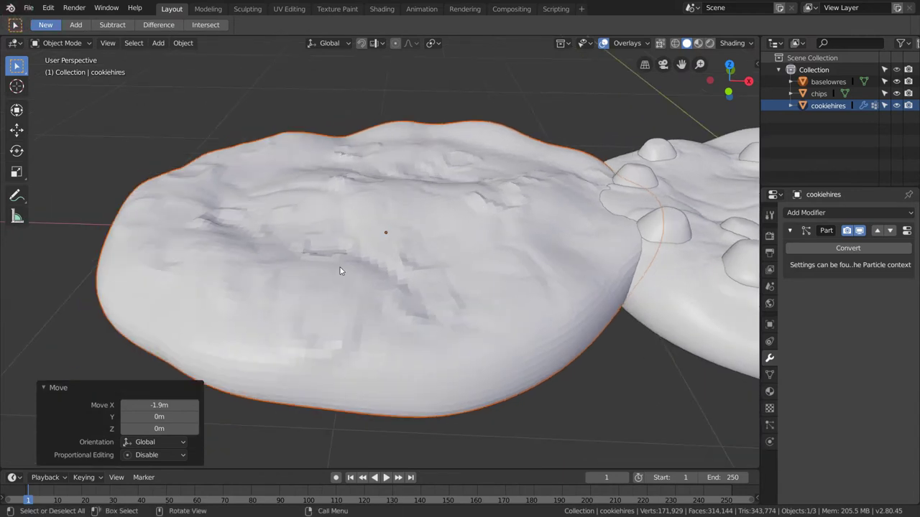
Try Shade Smooth on the low-resolution cookie and check its mesh in Edit Mode.
key("F3")
type("Import OBJ")
type("shade s")
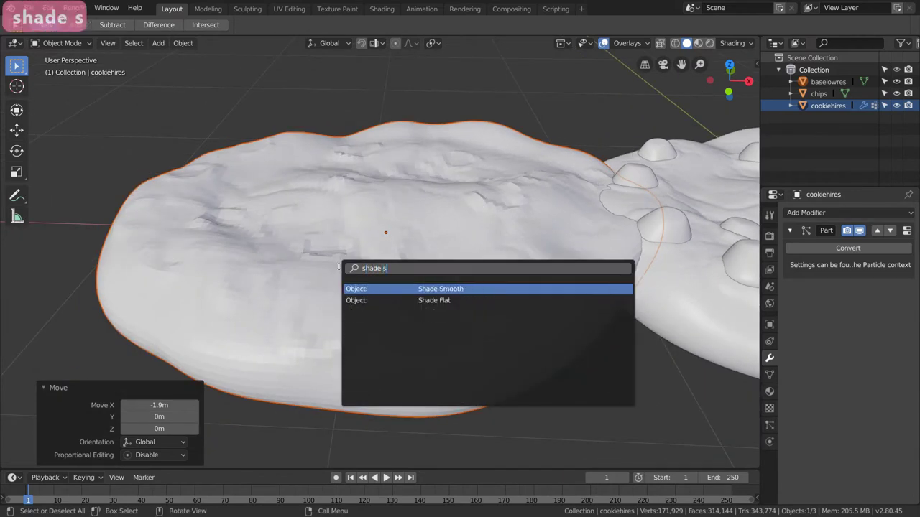
key("Return")
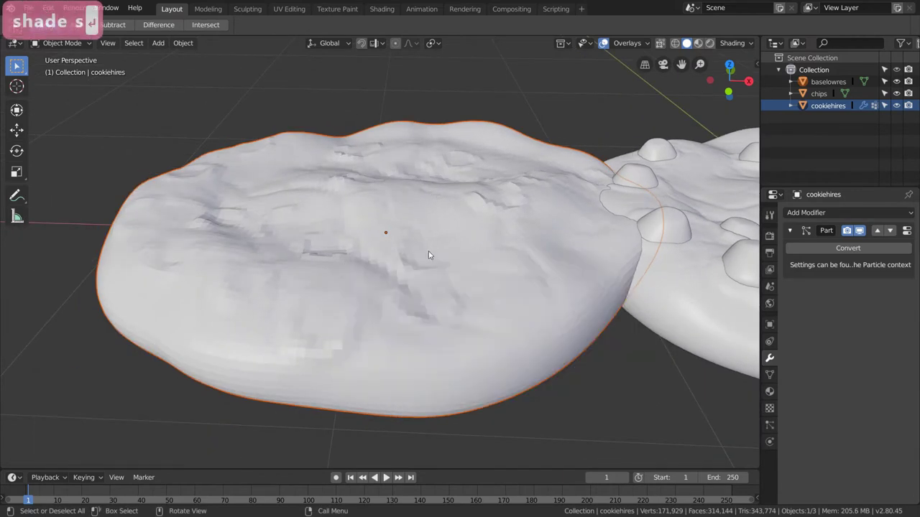
key("Tab")
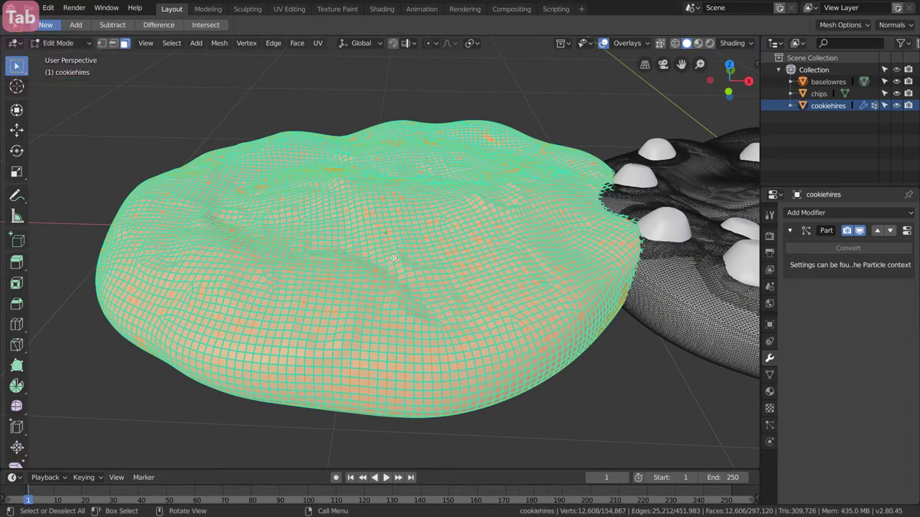
key("Tab")
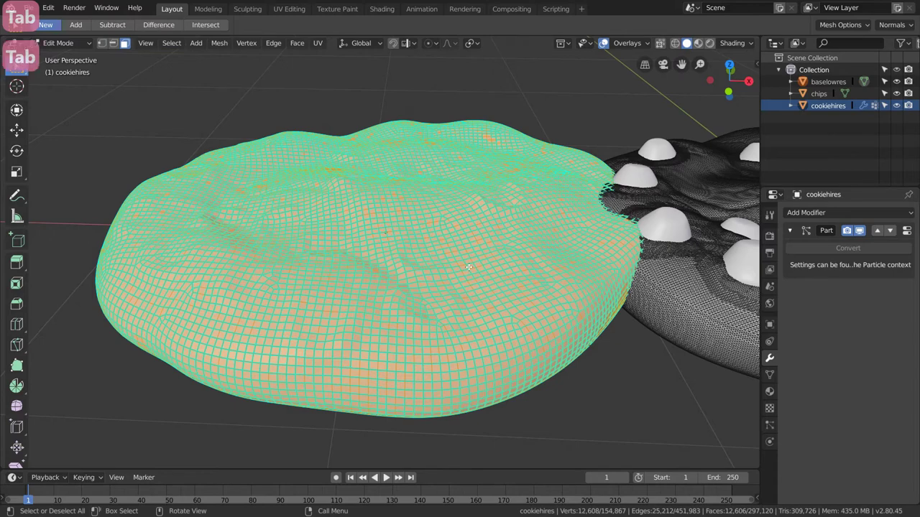
Undo the smooth shading, the sideways move and the import of the low-resolution cookie.
scroll(400, 267, "down", 3)
key("ctrl+z")
key("ctrl+z")
key("ctrl+z")
key("ctrl+z")
key("ctrl+z")
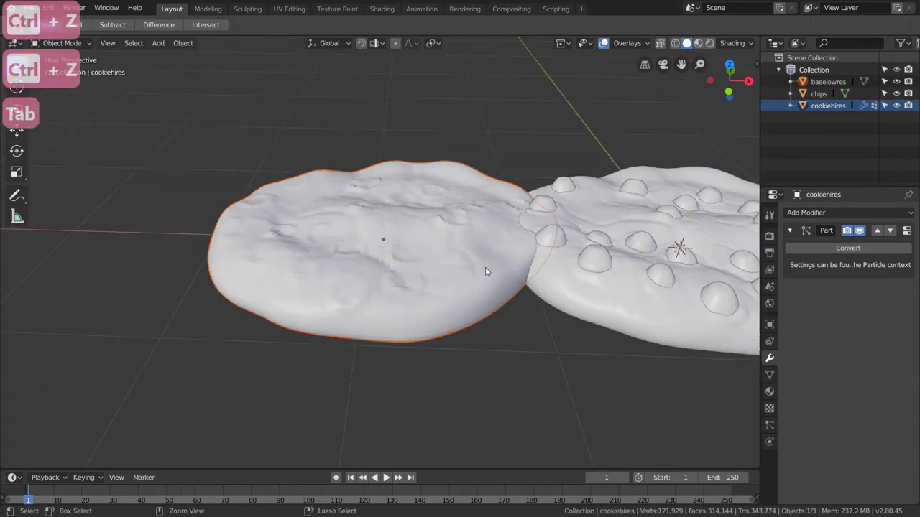
key("ctrl+z")
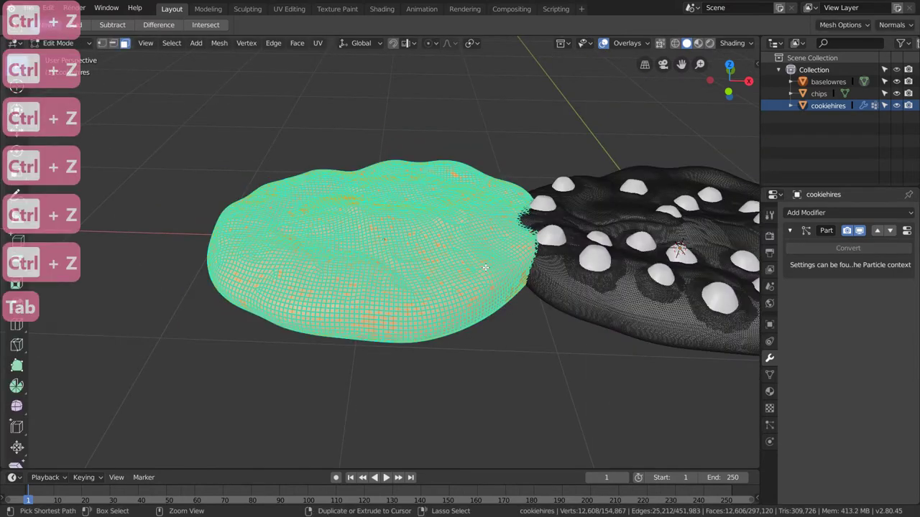
Import baselowres.obj again, leaving it at its original position over the high-resolution cookie.
middle_click_drag(605, 242, 345, 248, "shift")
scroll(390, 272, "up", 2)
key("F3")
type("import obj")
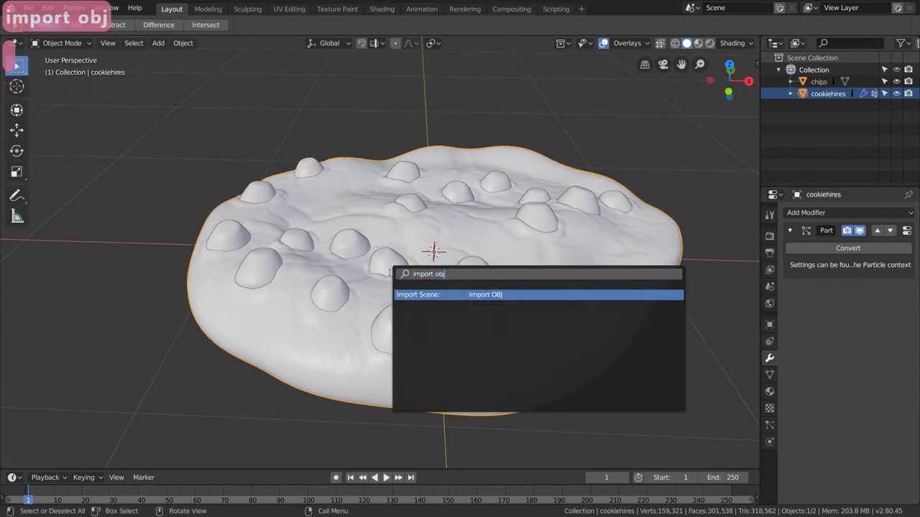
key("Return")
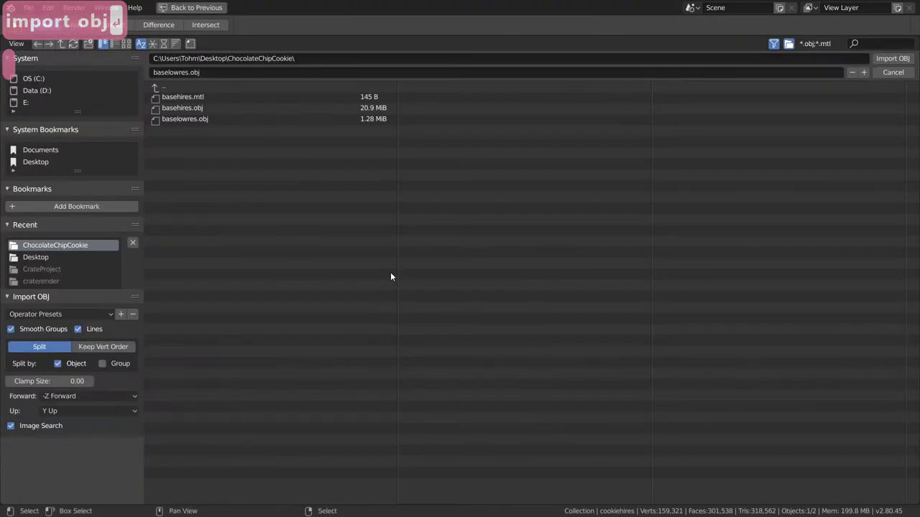
double_click(183, 119)
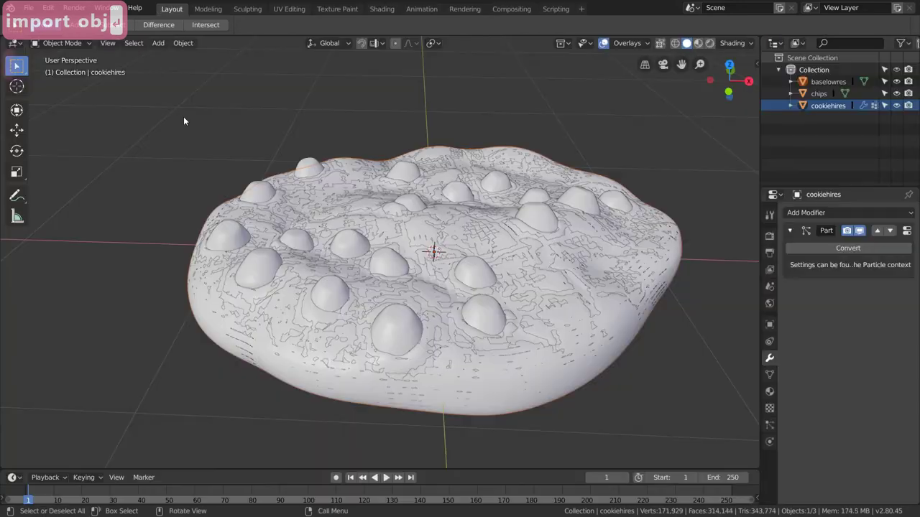
Hide the cookiehires object in the viewport and select baselowres.
left_click(897, 105)
left_click(897, 106)
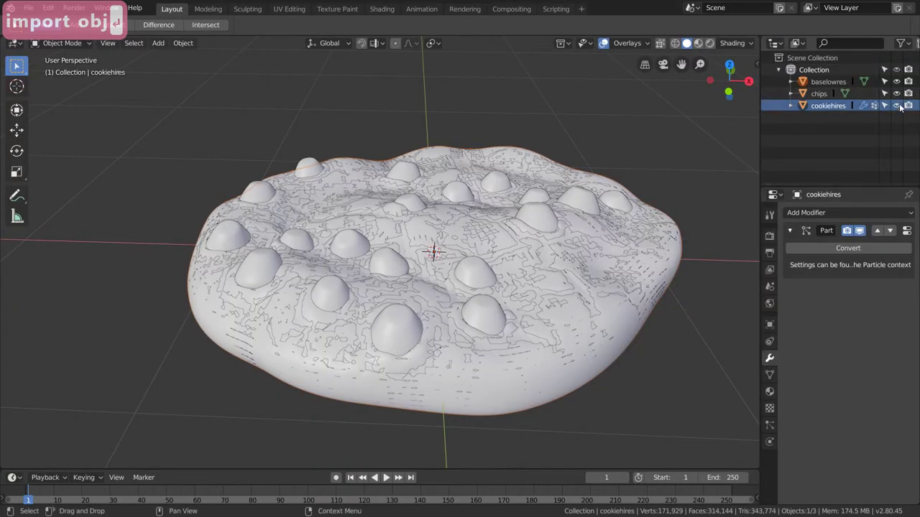
left_click(897, 106)
left_click(827, 81)
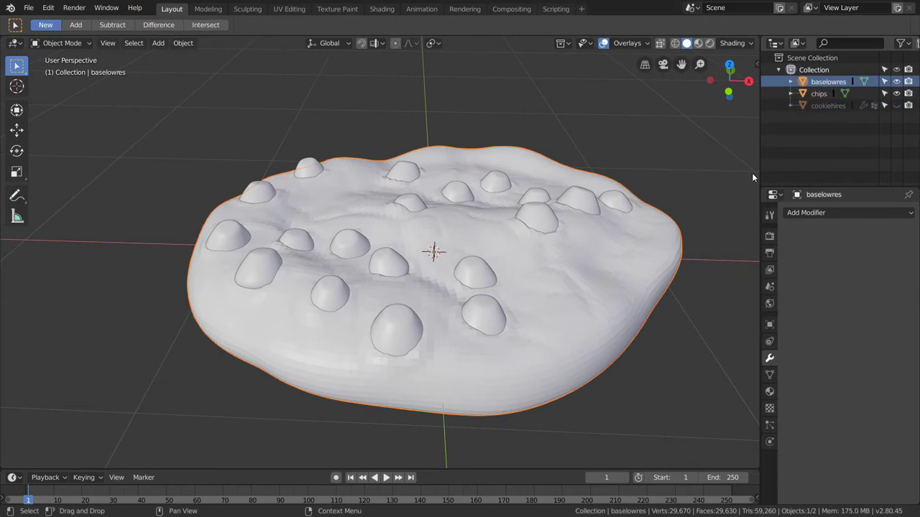
In Edit Mode with edge selection, clear the sharp marks from all edges of baselowres.
key("Tab")
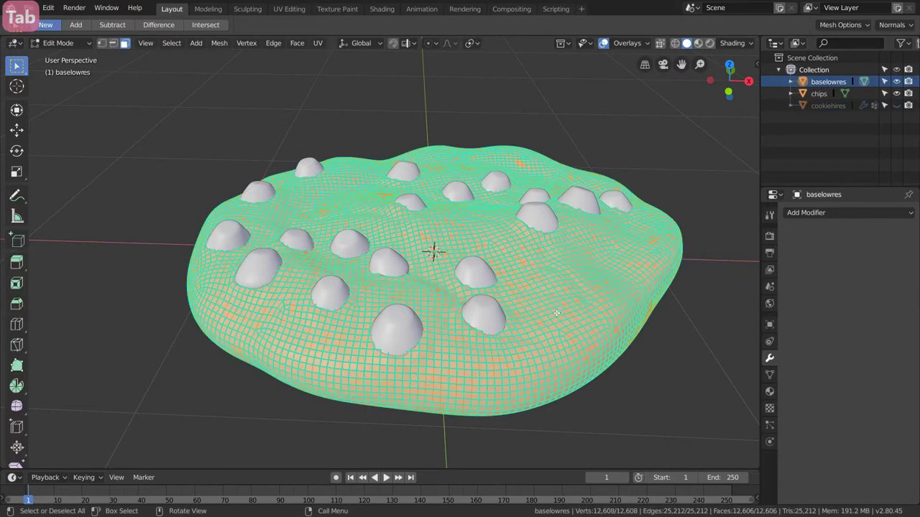
key("2")
key("F3")
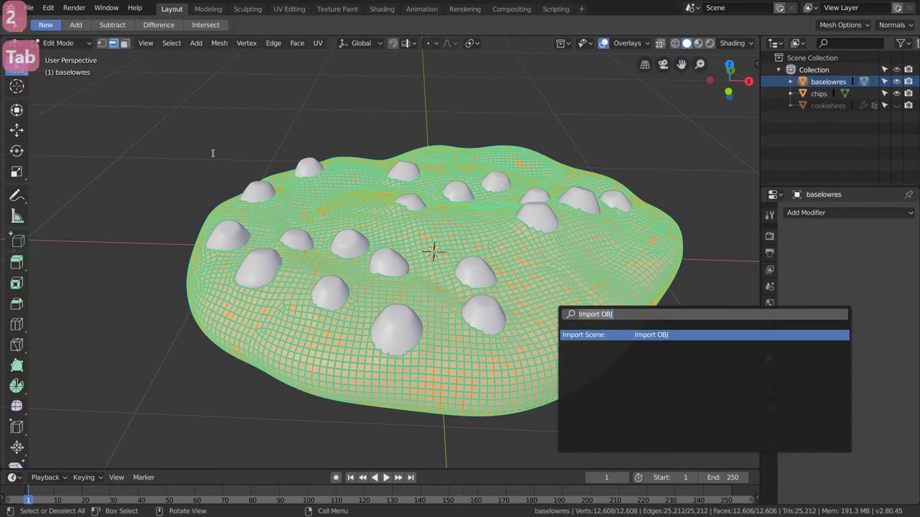
left_click(274, 43)
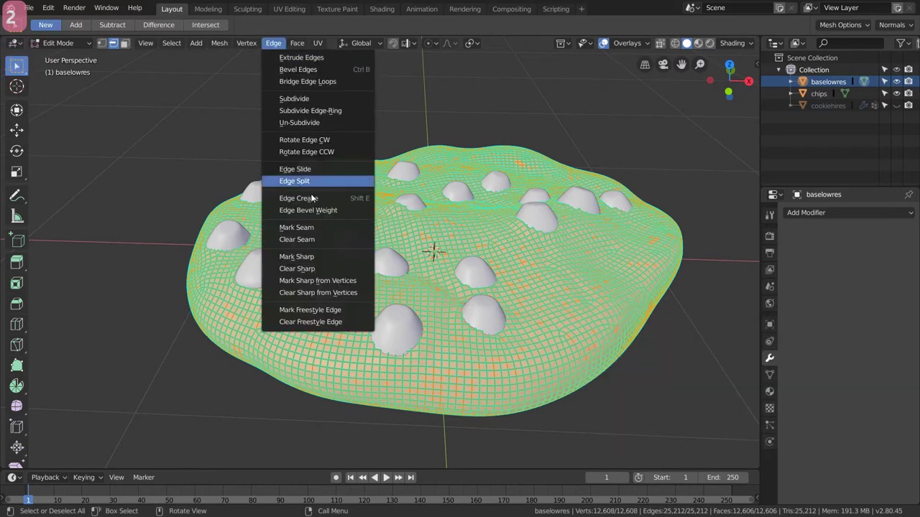
left_click(307, 267)
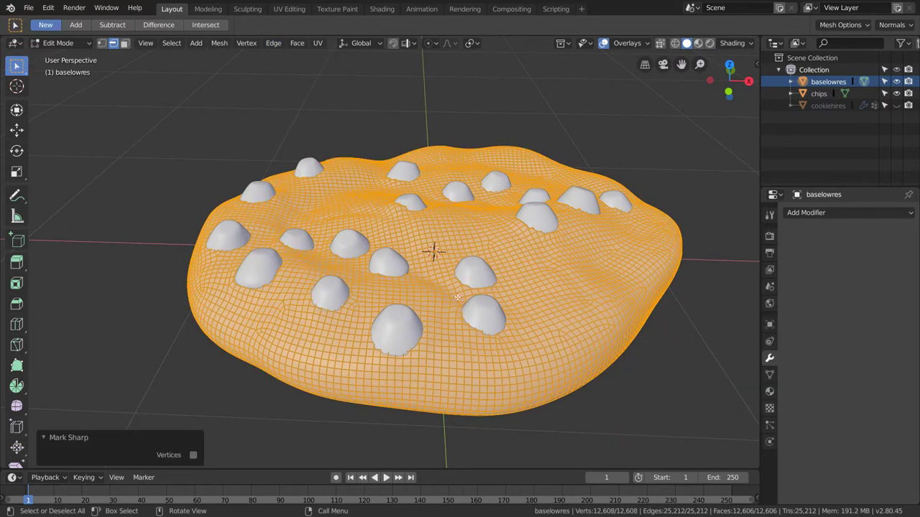
Return baselowres to Object Mode and apply Shade Smooth to it.
key("Tab")
key("F3")
type("shade sm")
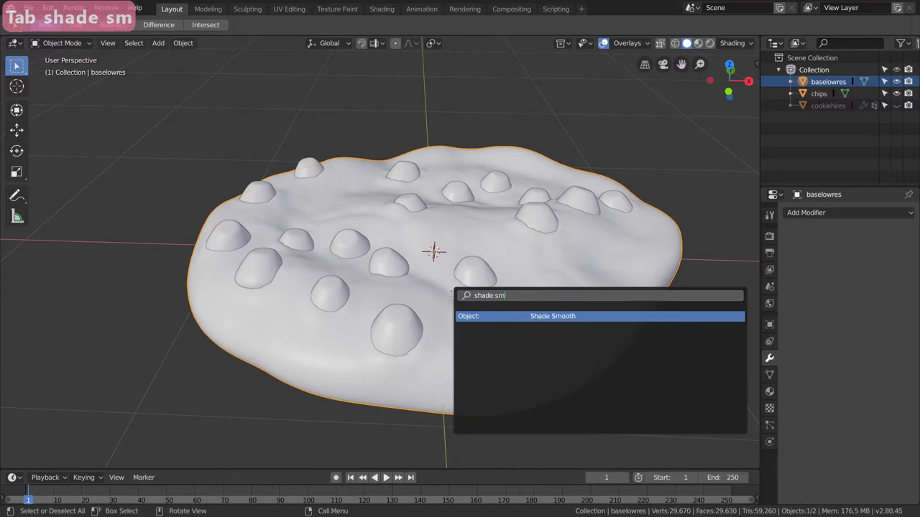
key("Return")
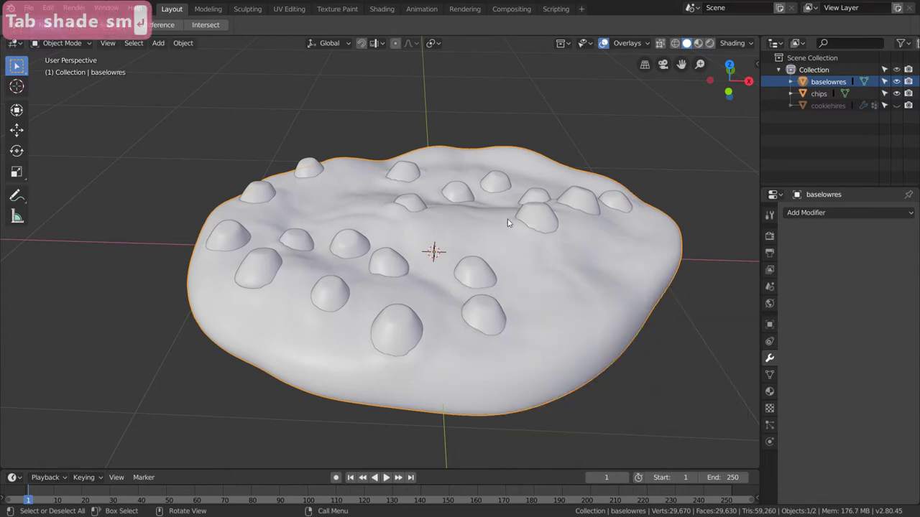
Hide baselowres and show cookiehires with its chips to compare the two cookie versions.
mouse_move(507, 223)
middle_mouse_down()
mouse_move(493, 265)
mouse_move(467, 219)
mouse_move(494, 241)
mouse_move(496, 223)
middle_mouse_up()
left_click(896, 82)
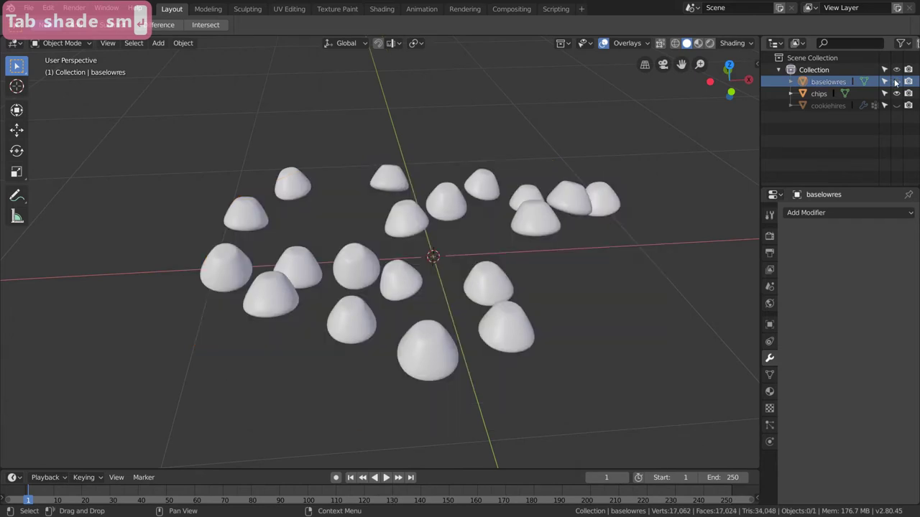
left_click(896, 106)
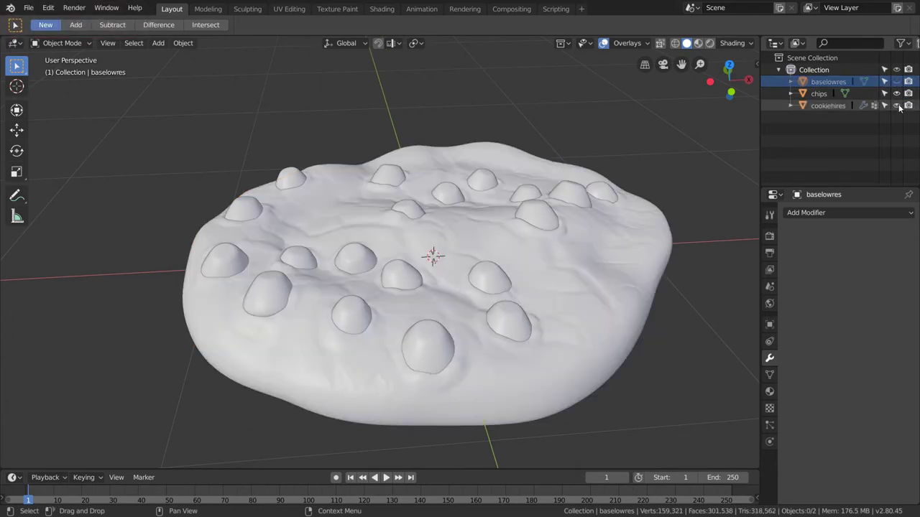
scroll(460, 268, "down", 2)
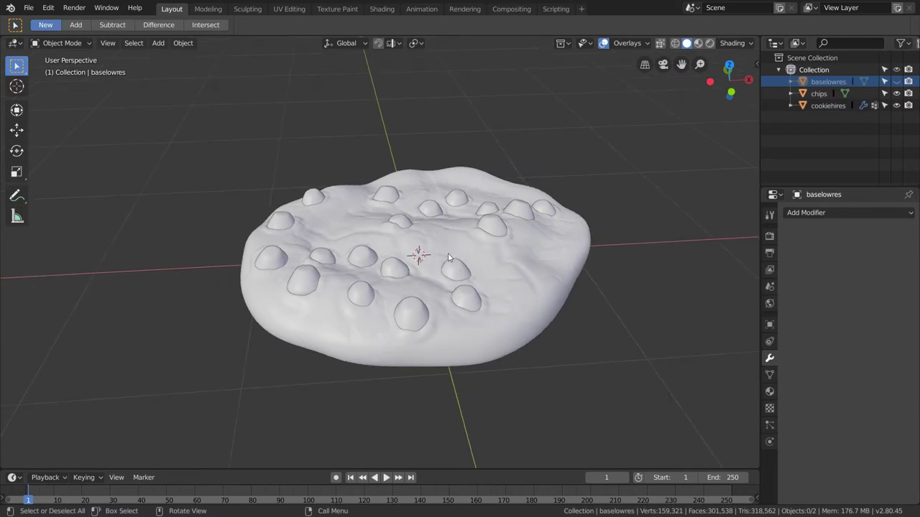
Inspect the mesh topology of the chips object up close in Edit Mode and return to Object Mode.
left_click(401, 304)
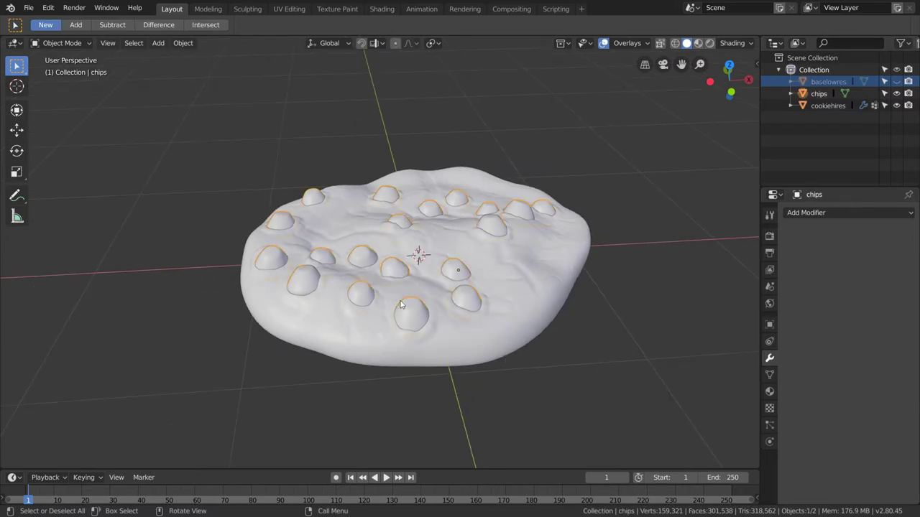
scroll(427, 308, "up", 5)
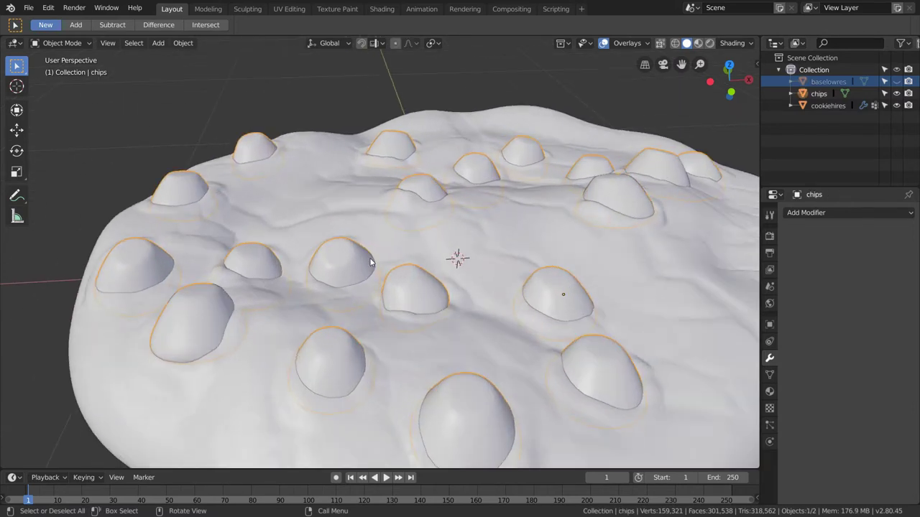
key("Tab")
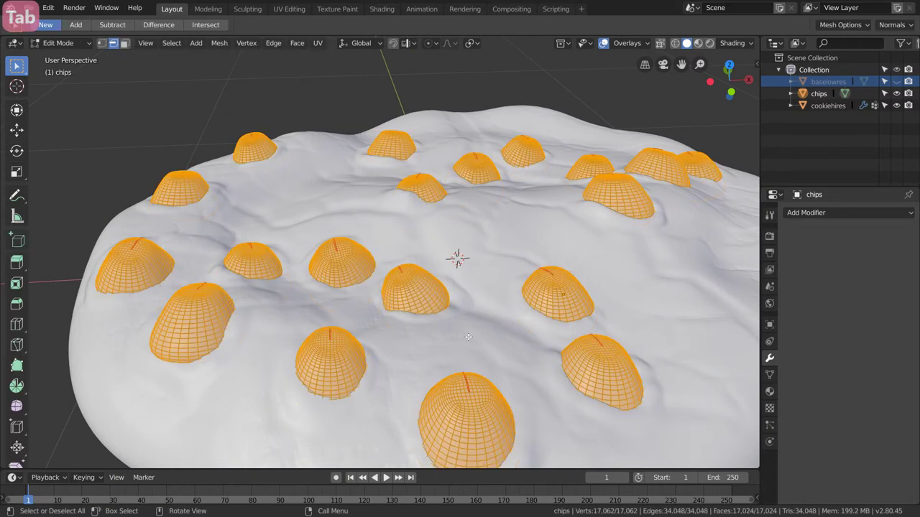
scroll(464, 217, "down", 5)
key("Tab")
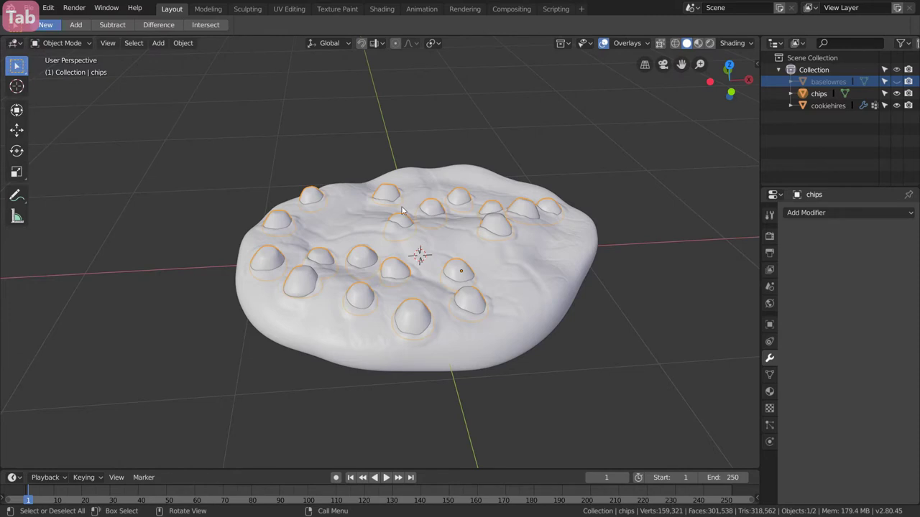
middle_click_drag(402, 210, 476, 195)
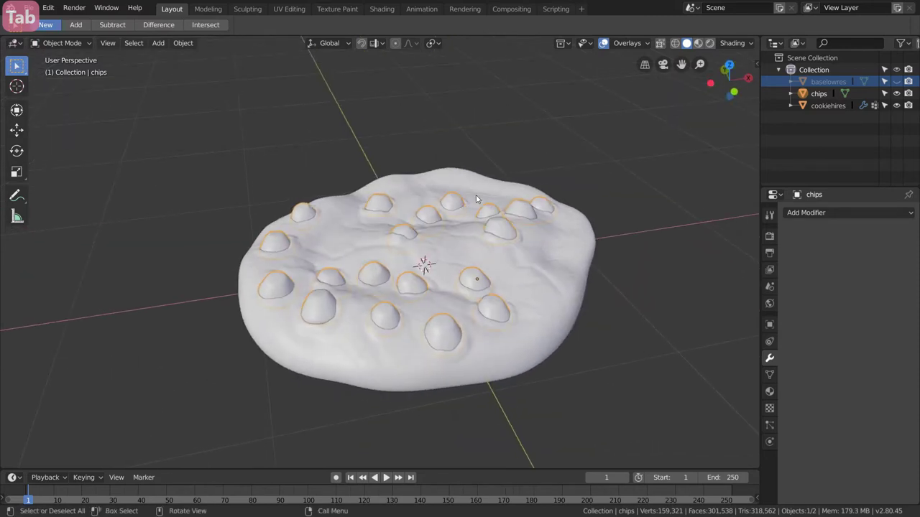
Duplicate the chips object in place, leaving the copy at its original position.
left_click(818, 93)
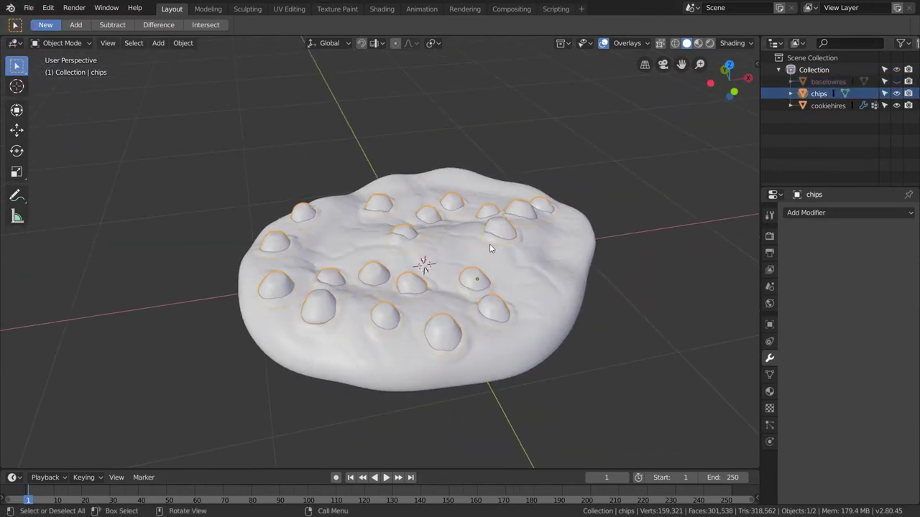
key("shift+d")
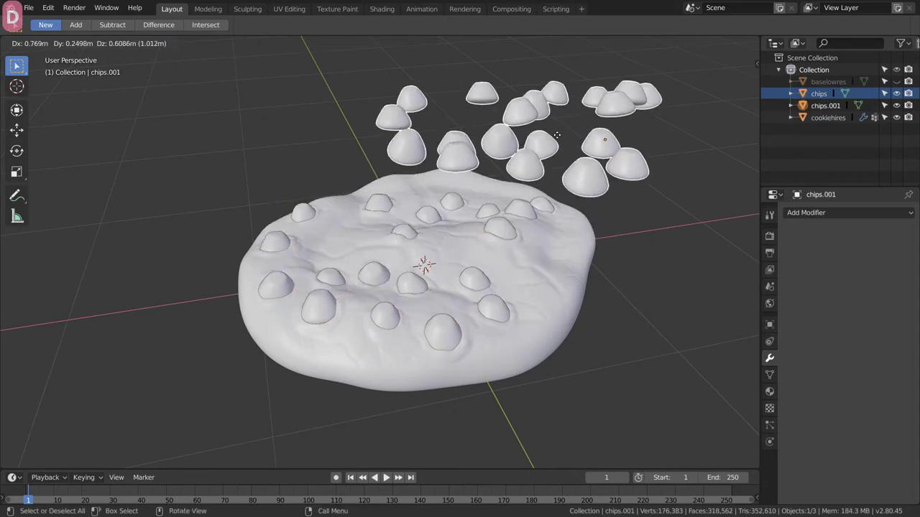
right_click(270, 334)
scroll(424, 281, "up", 3)
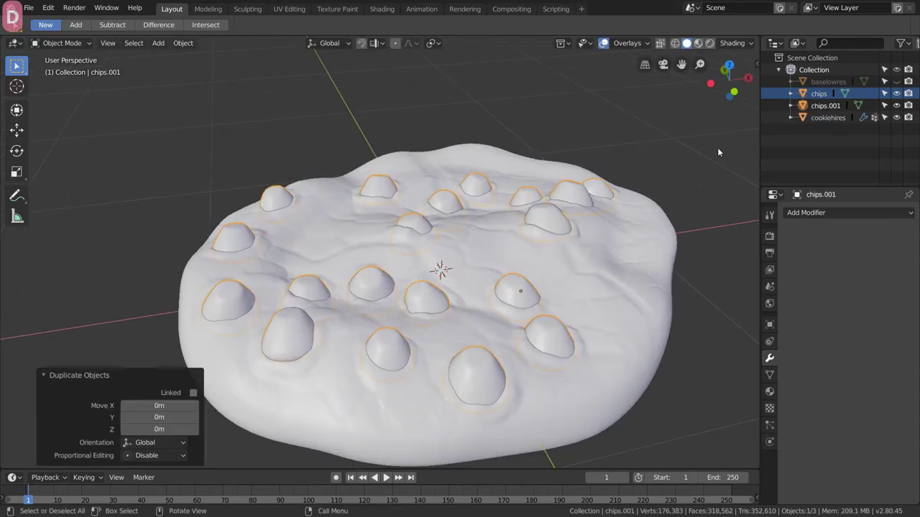
Hide the original chips and baselowres so only chips.001 and cookiehires are shown.
left_click(851, 93)
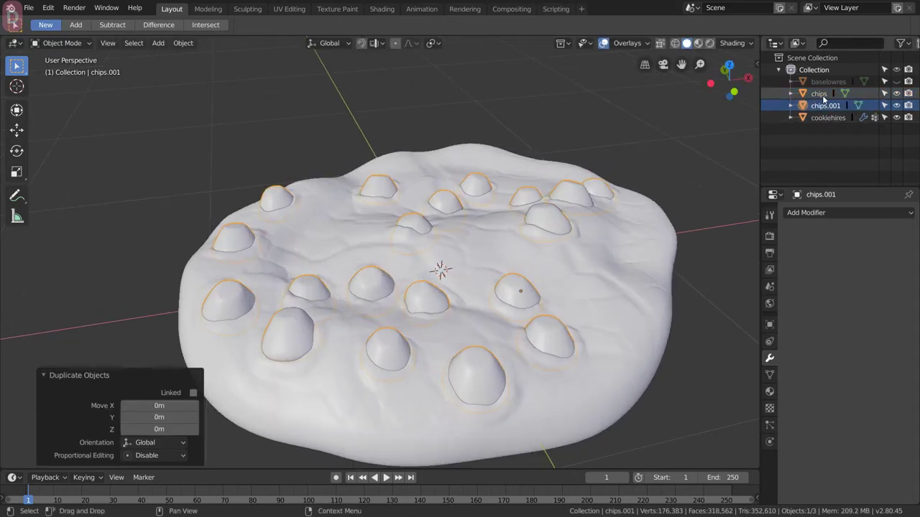
left_click(897, 82)
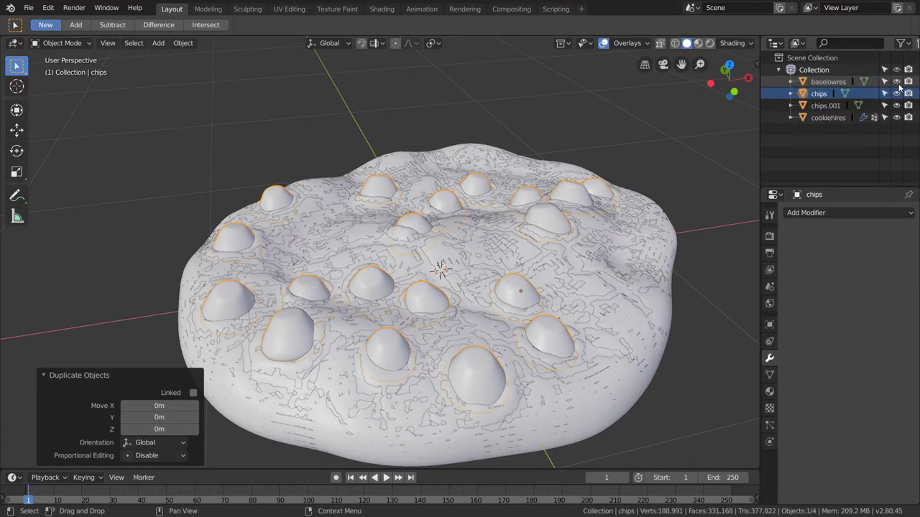
scroll(722, 159, "down", 1)
scroll(722, 159, "down", 1)
left_click(822, 105)
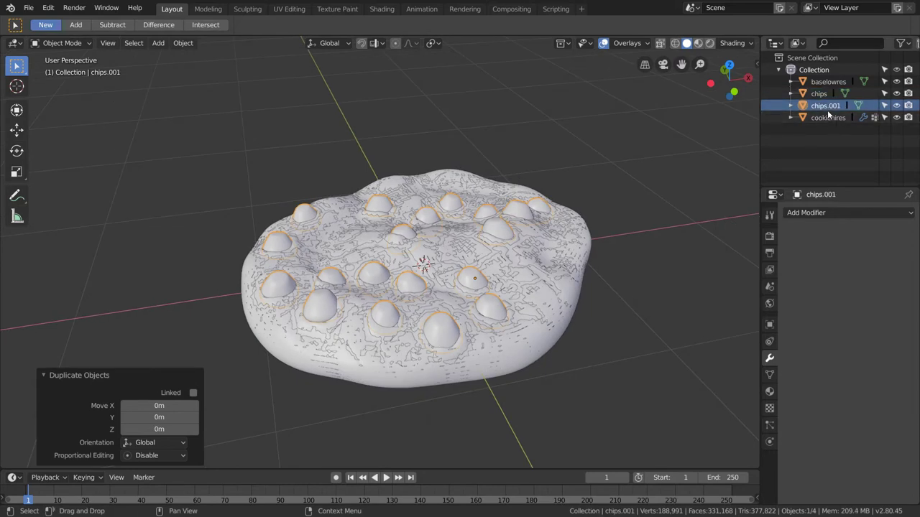
left_click(896, 94)
left_click(896, 82)
Join cookiehires and chips.001 into one object, with chips.001 as the active object.
left_click(501, 327)
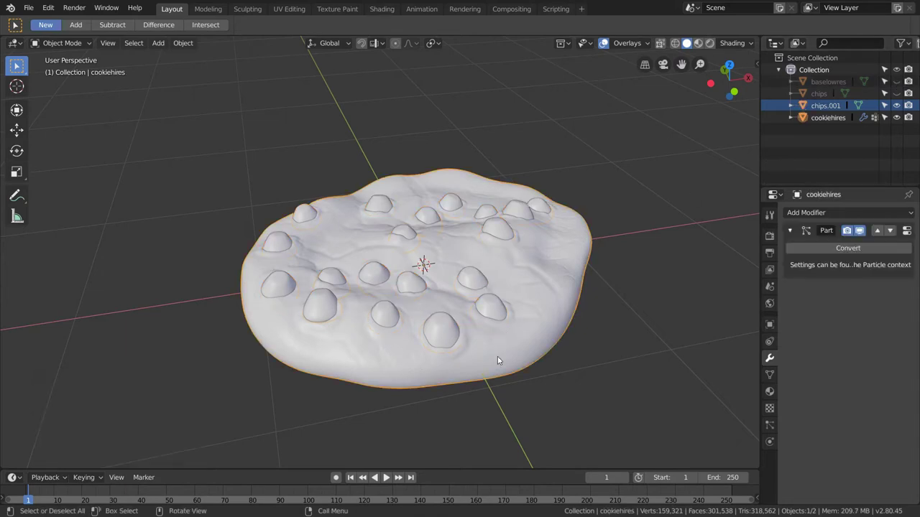
scroll(454, 337, "up", 1)
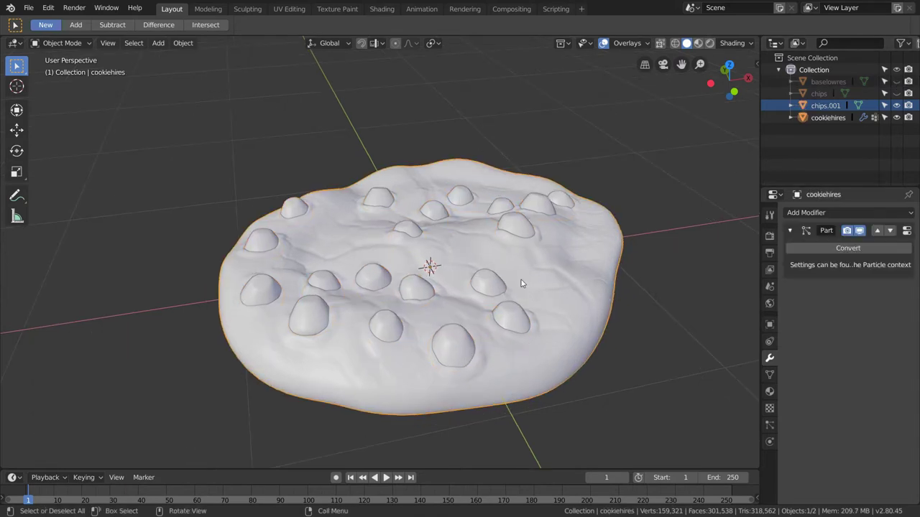
left_click(449, 347, "shift")
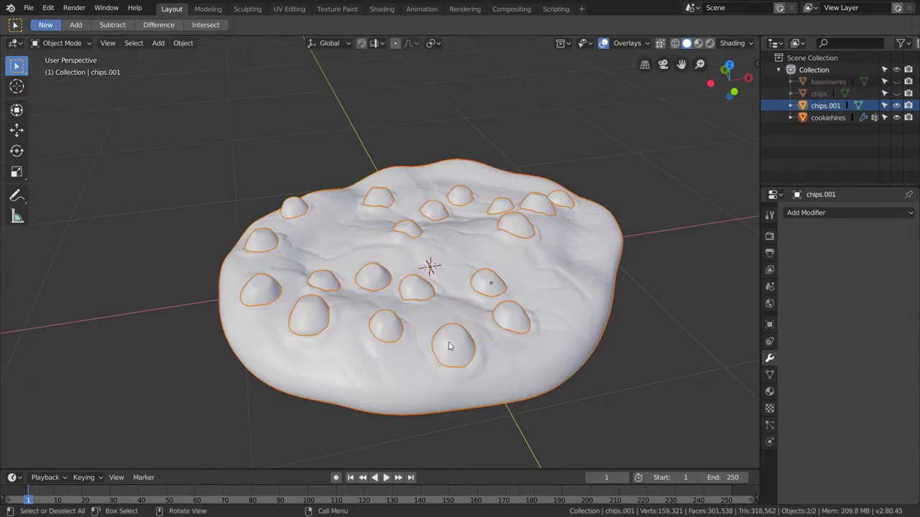
key("F3")
type("join")
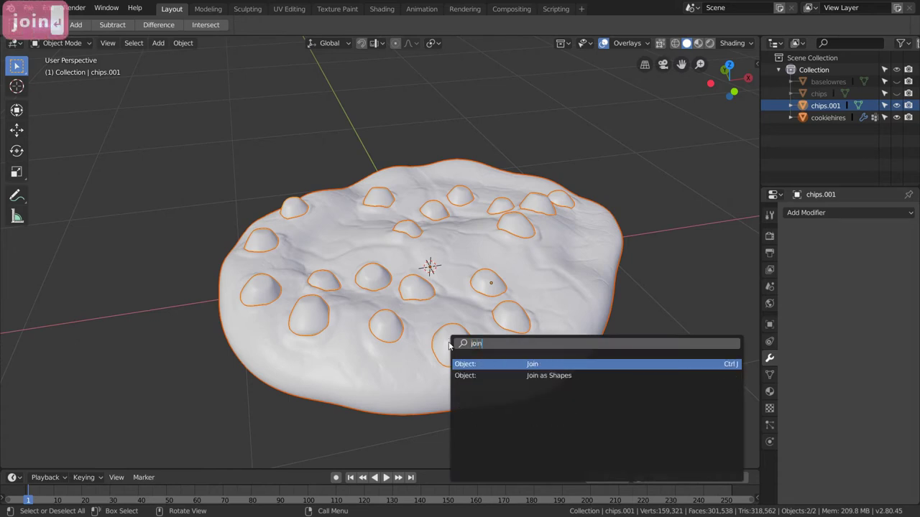
key("Return")
Rename the joined high-resolution object as hirescookie.
double_click(815, 105)
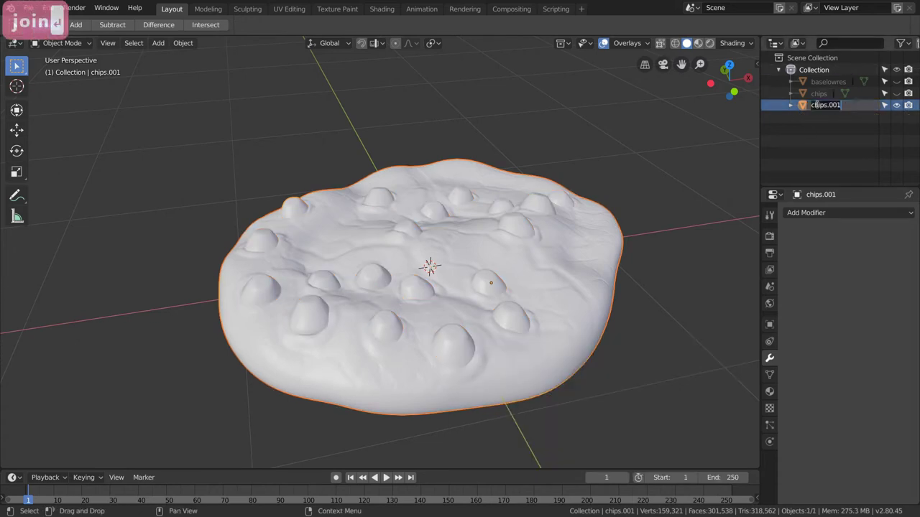
type("hires")
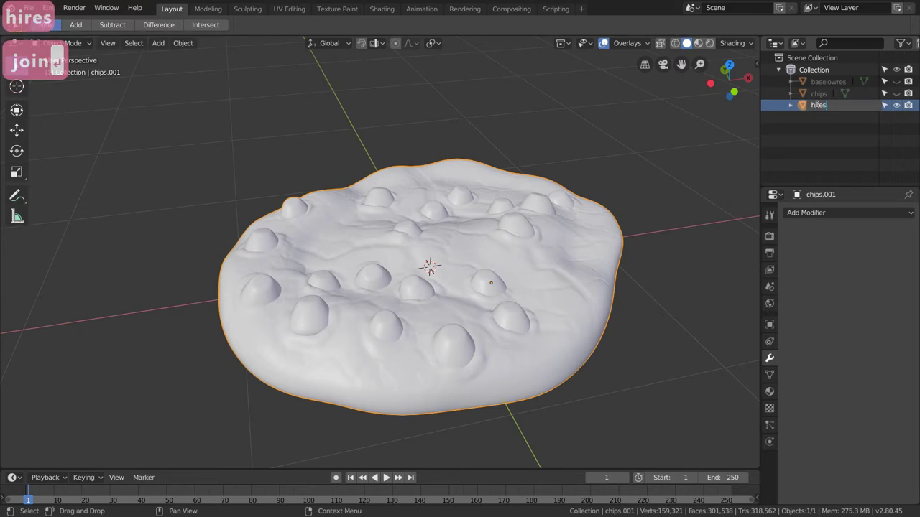
type("cookie")
key("Return")
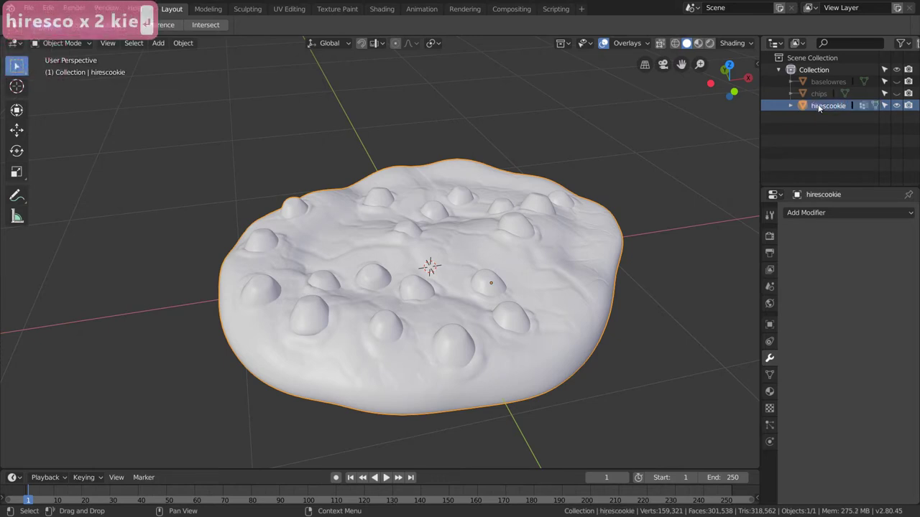
Hide hirescookie and show chips and baselowres in the viewport.
middle_click_drag(490, 251, 453, 287)
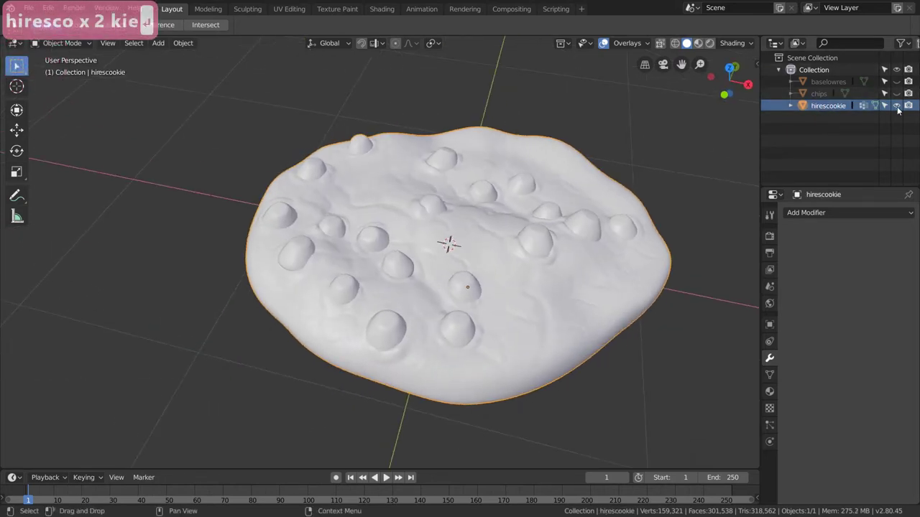
left_click(896, 106)
left_click(897, 93)
left_click(897, 81)
Join baselowres and chips into one object, with chips as the active object.
left_click(825, 82)
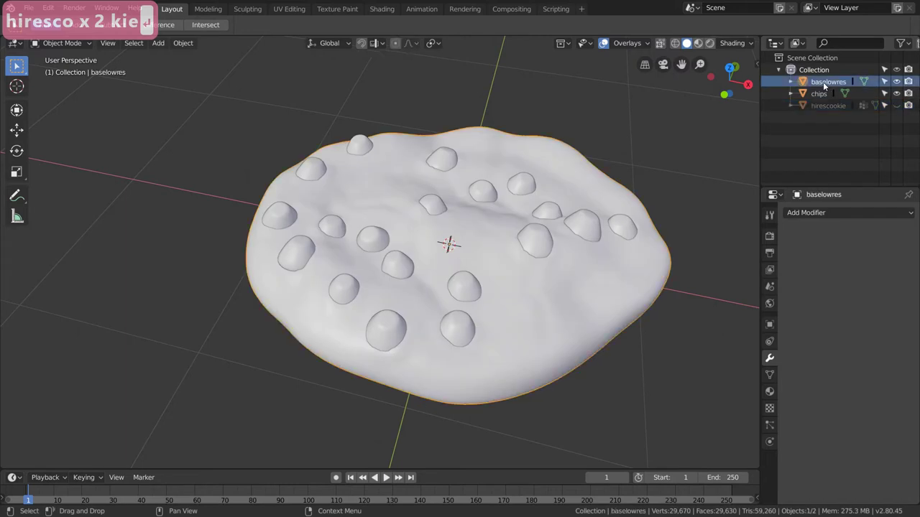
left_click(819, 94, "ctrl")
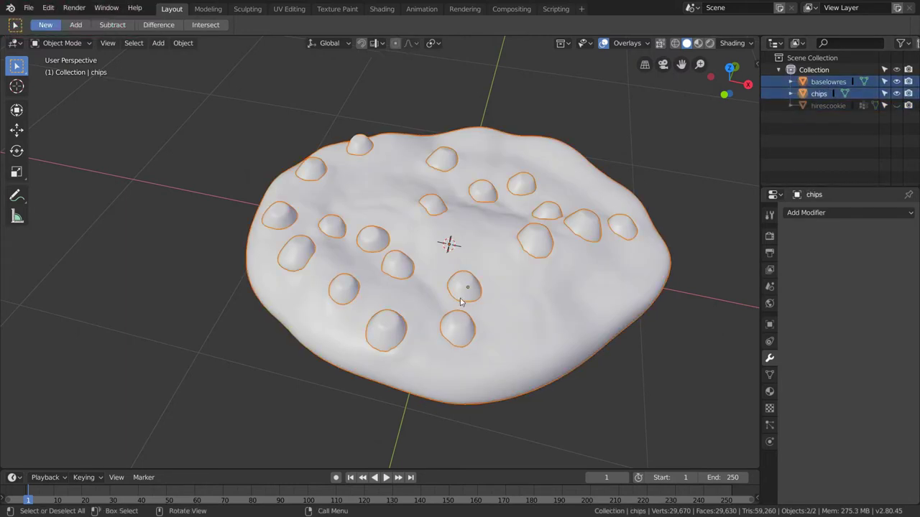
key("F3")
type("jo")
key("Return")
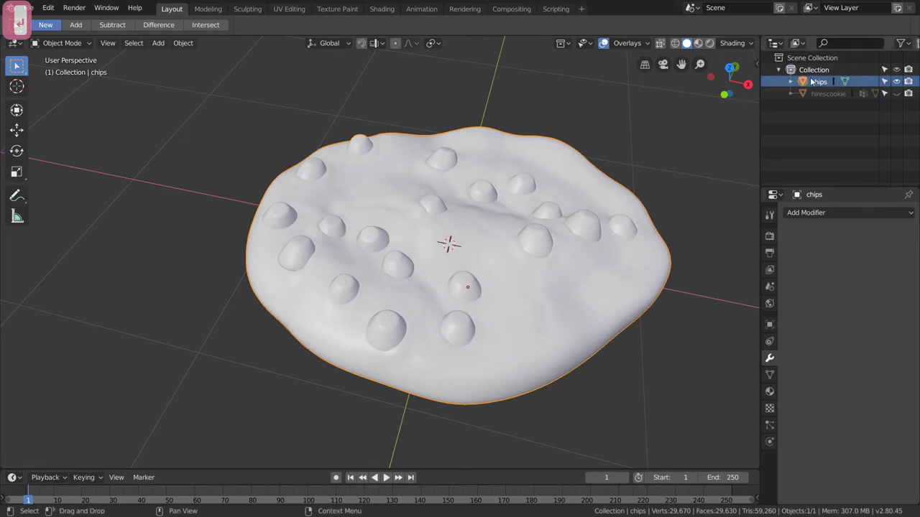
Rename the joined low-resolution object as lowrescookie.
type("lowr")
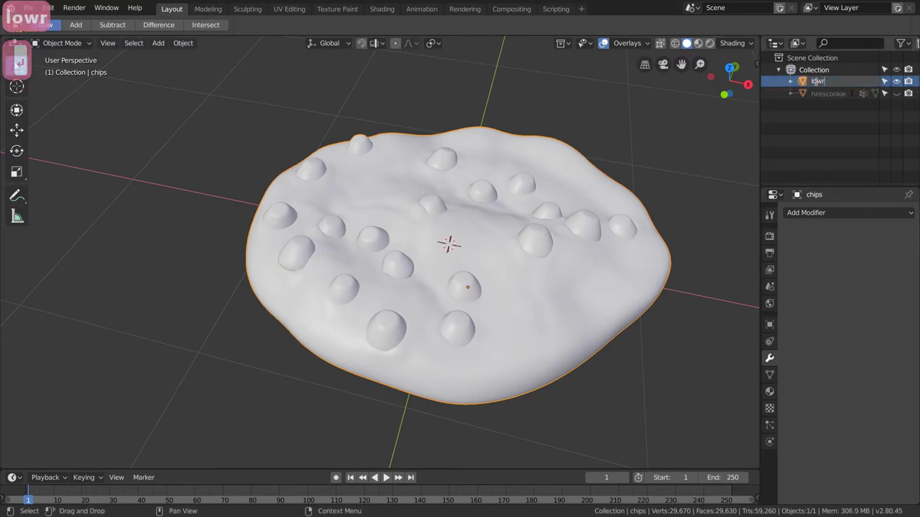
type("escookie")
key("Return")
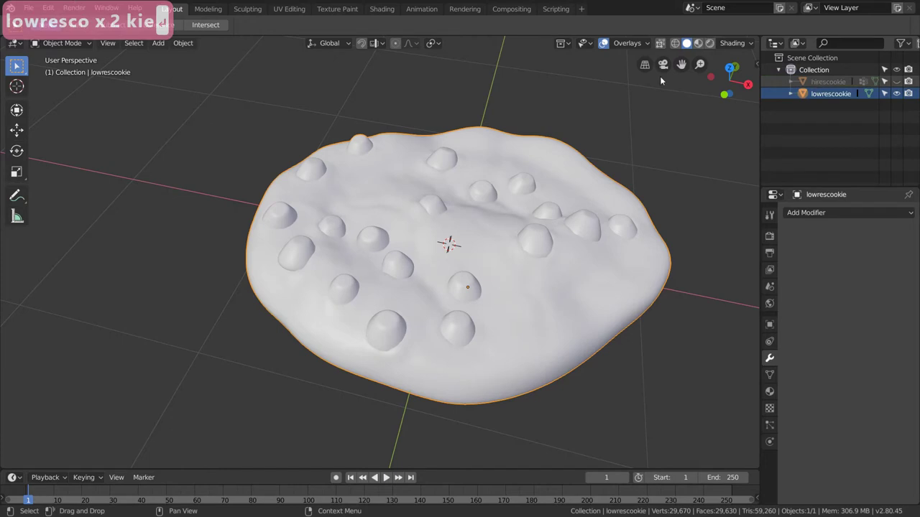
Show hirescookie and move it about 2.73 m along the X axis, beside lowrescookie.
scroll(485, 193, "down", 2)
left_click(896, 82)
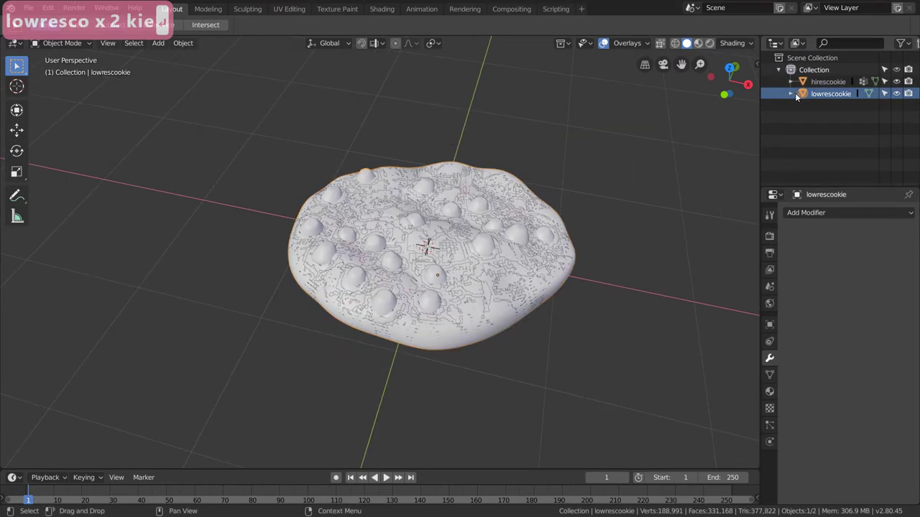
left_click(808, 81)
key("g")
key("x")
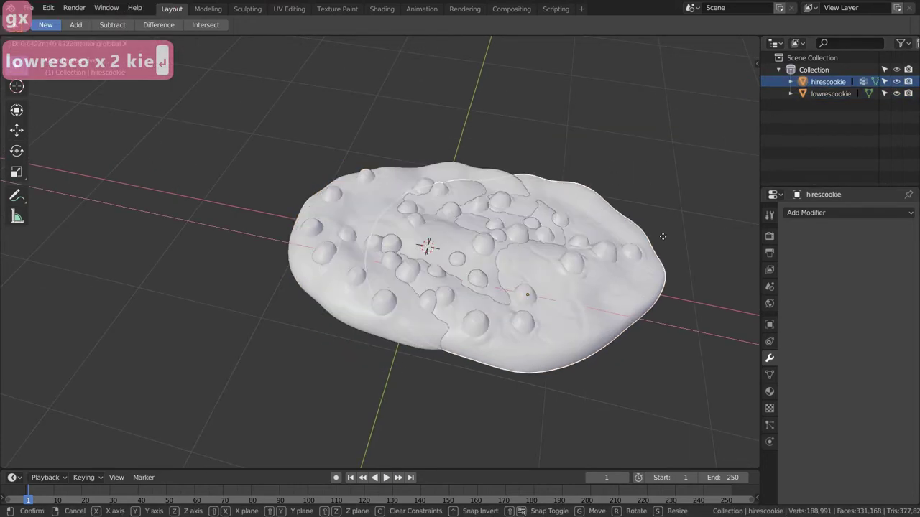
left_click(206, 301)
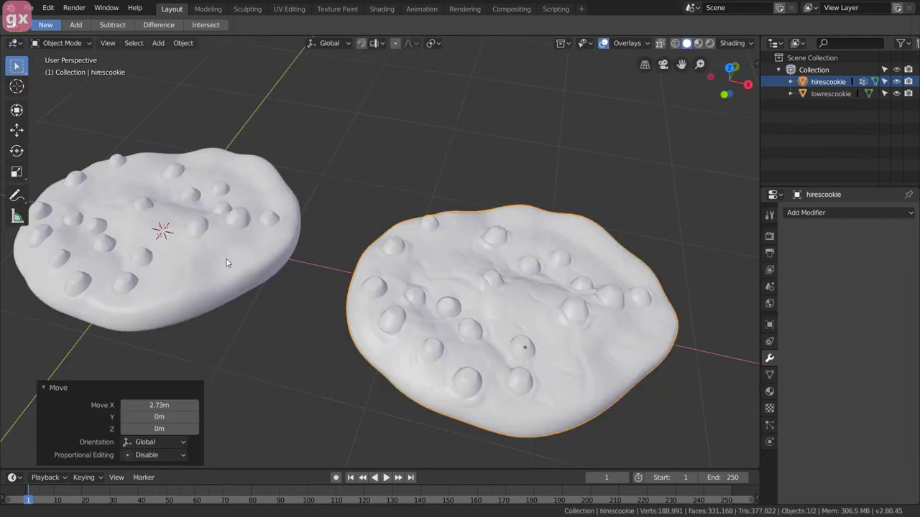
Compare the two cookies side by side and undo the displacement of hirescookie.
middle_click_drag(225, 263, 414, 244)
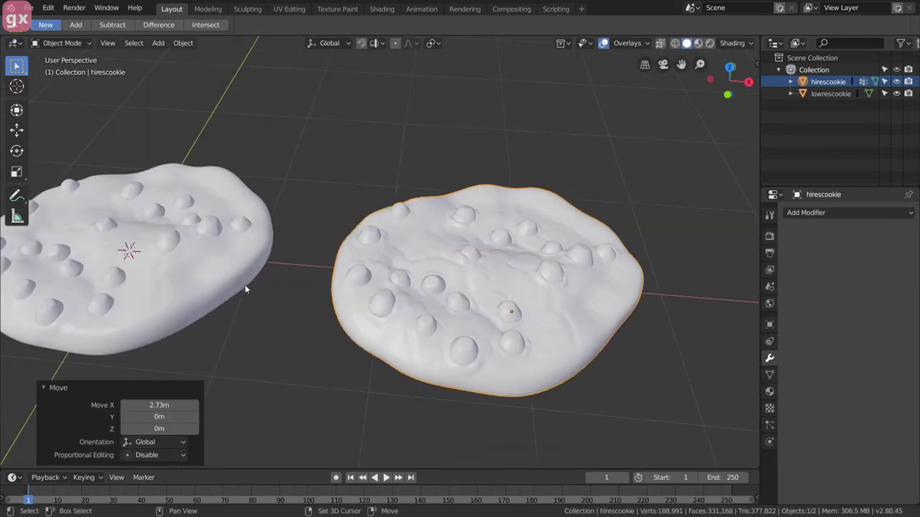
middle_click_drag(244, 288, 319, 282, "shift")
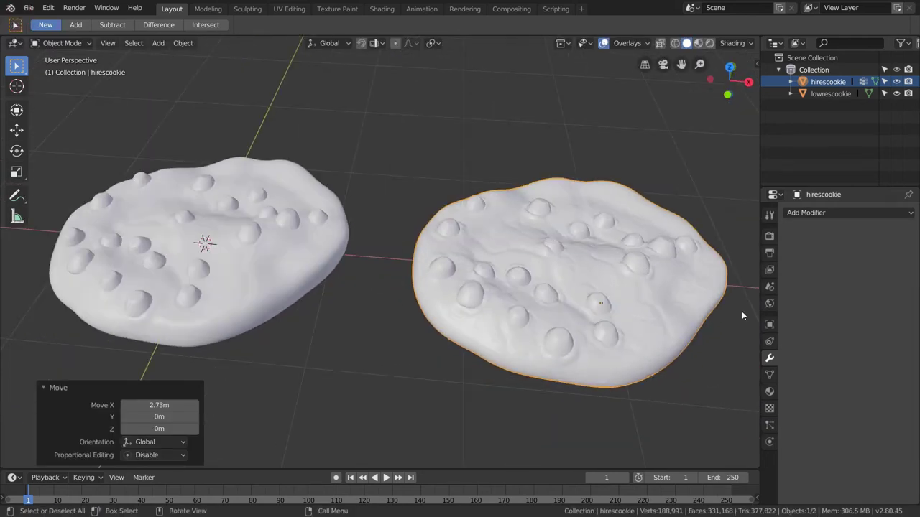
middle_click_drag(437, 195, 434, 185)
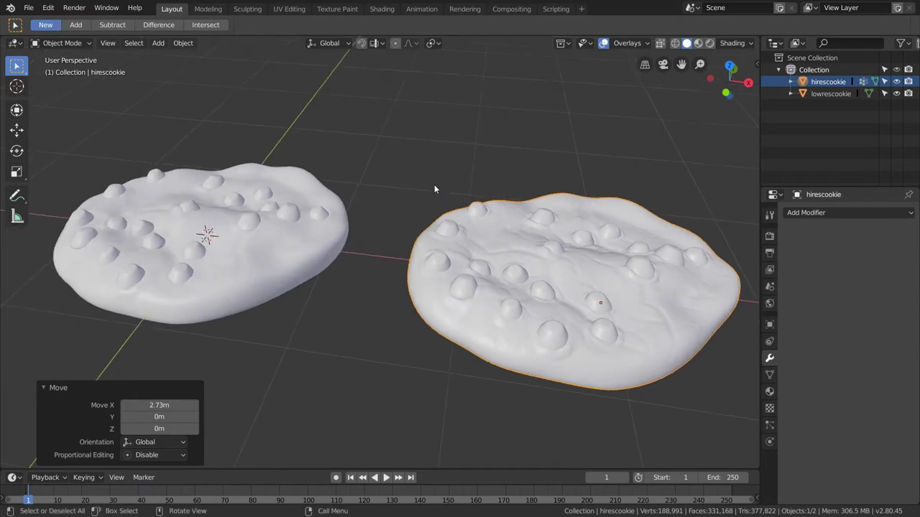
scroll(368, 243, "down", 2)
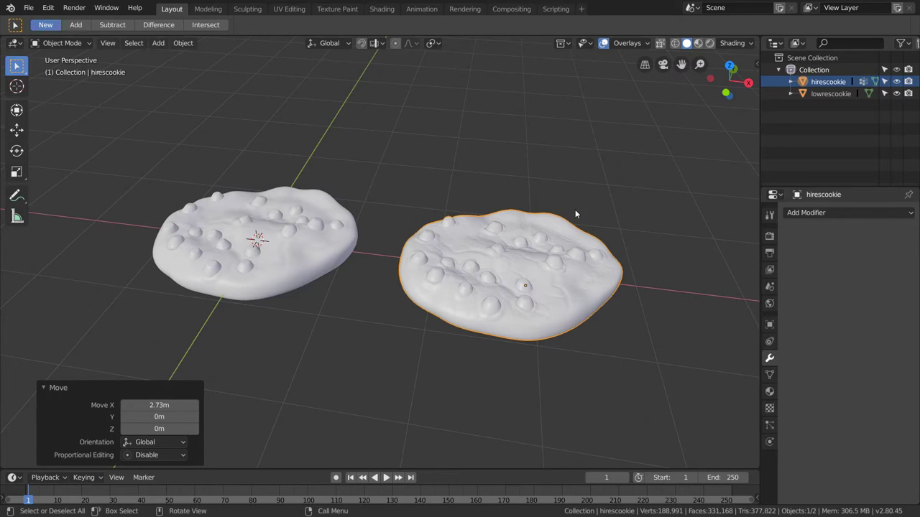
key("ctrl+z")
key("ctrl+z")
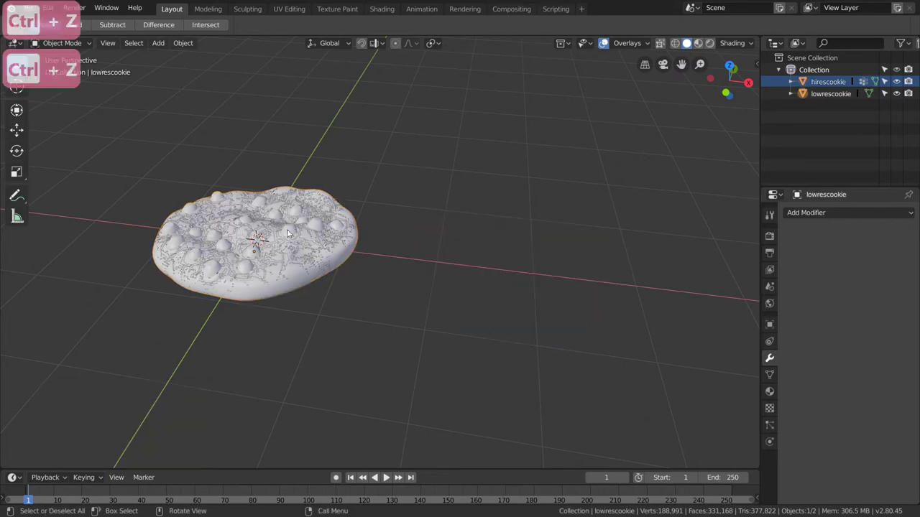
Hide hirescookie and open lowrescookie in the UV Editing workspace.
middle_click_drag(288, 233, 390, 226, "shift")
scroll(333, 248, "up", 1)
scroll(332, 252, "up", 3)
middle_click_drag(304, 230, 368, 290, "shift")
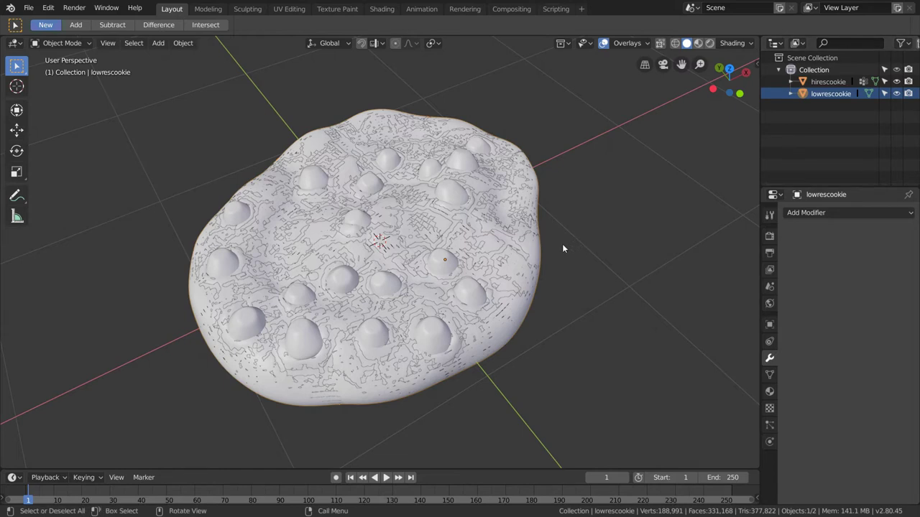
left_click(896, 81)
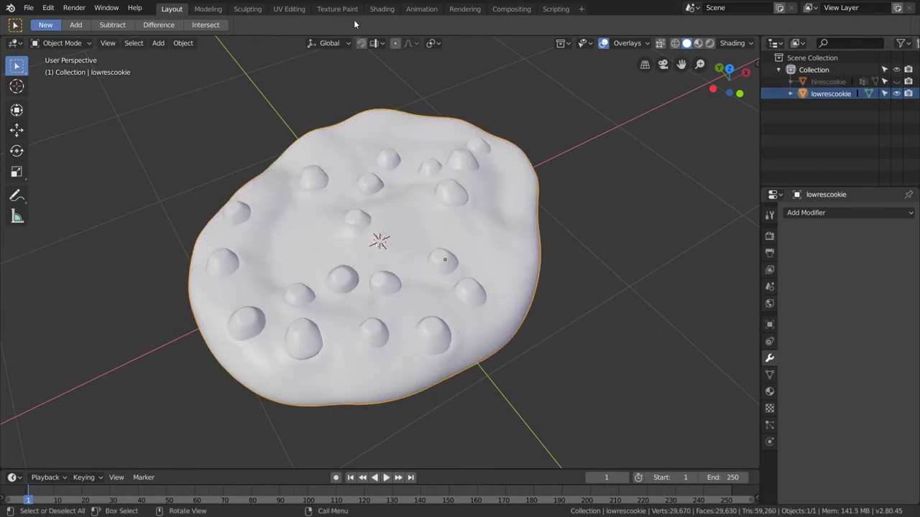
left_click(289, 8)
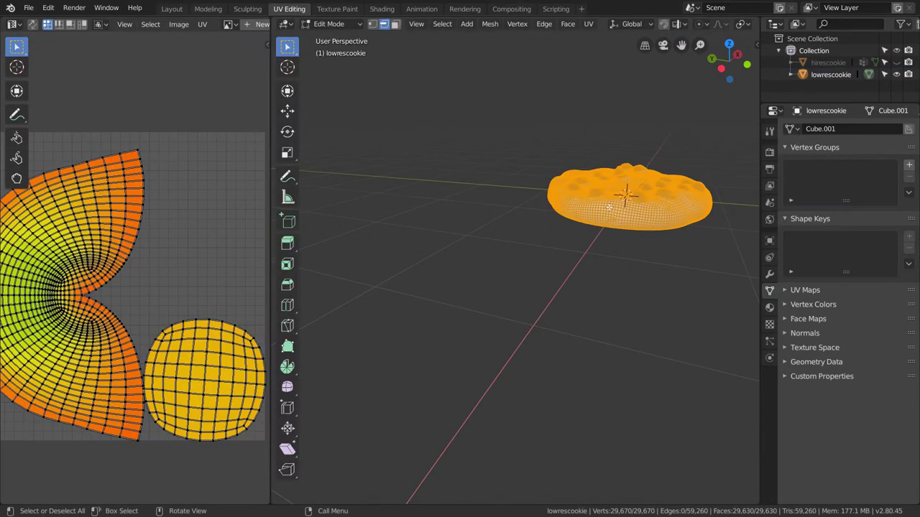
Widen the UV editor beside the 3D view of the lowrescookie mesh.
scroll(609, 207, "up", 4)
middle_click_drag(547, 207, 359, 297, "shift")
middle_click_drag(499, 222, 508, 241)
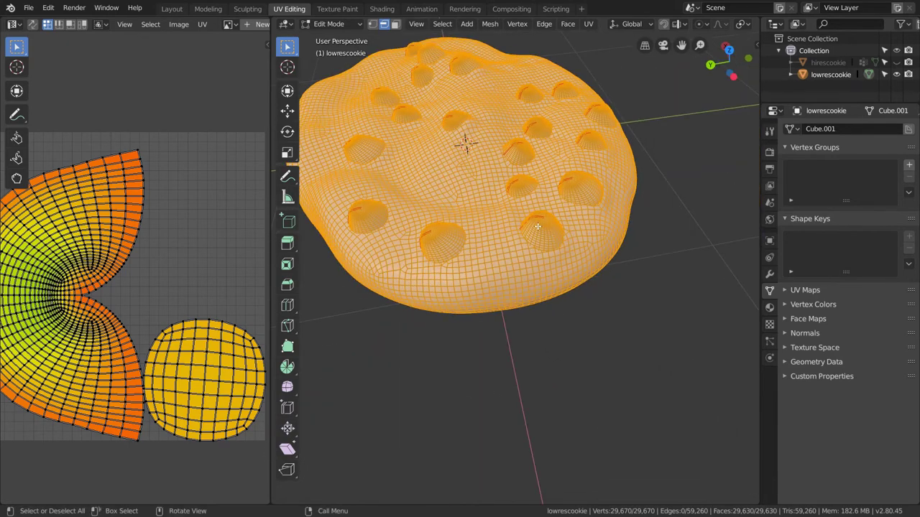
middle_click_drag(480, 148, 428, 143)
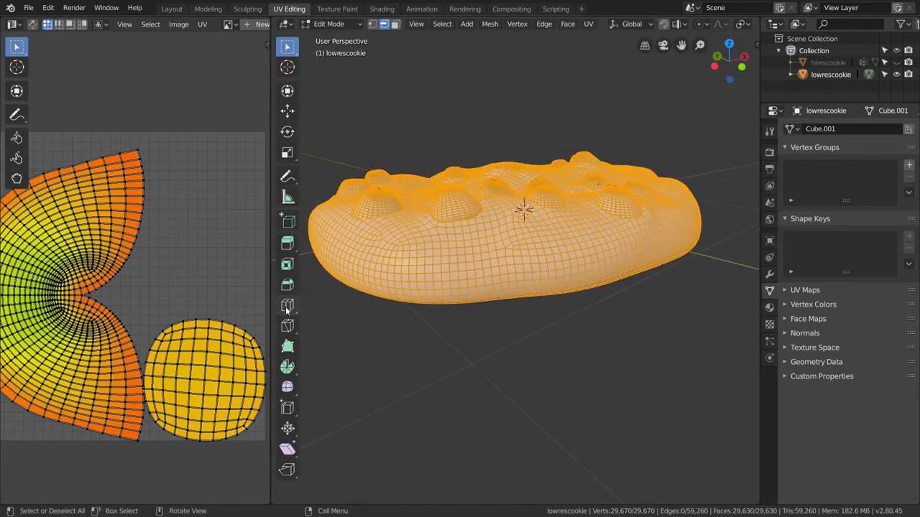
left_click_drag(270, 310, 355, 299)
Select the horizontal edge loop around the cookie base's side, near the underside, and mark it as a seam.
middle_click_drag(543, 223, 552, 233)
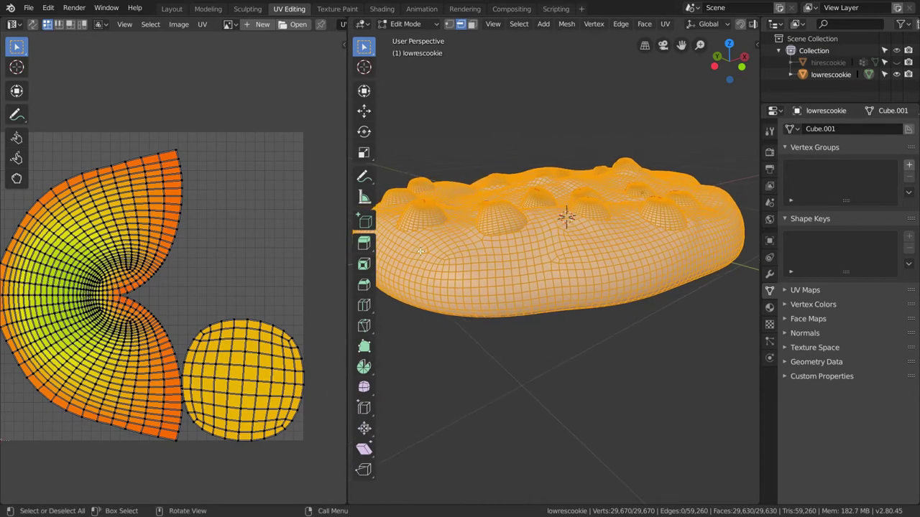
left_click(506, 284, "alt")
scroll(502, 271, "down", 1)
middle_click_drag(473, 250, 582, 231)
middle_click_drag(453, 228, 521, 231)
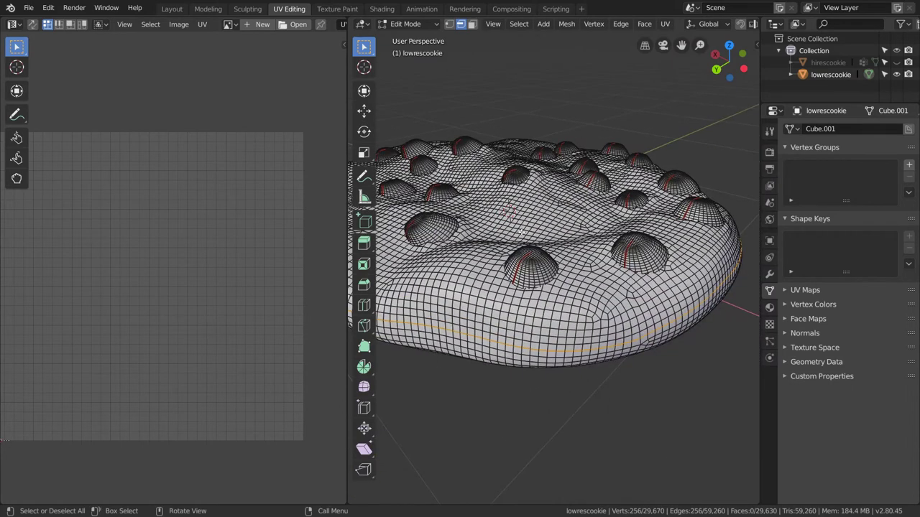
key("F3")
type("mark s")
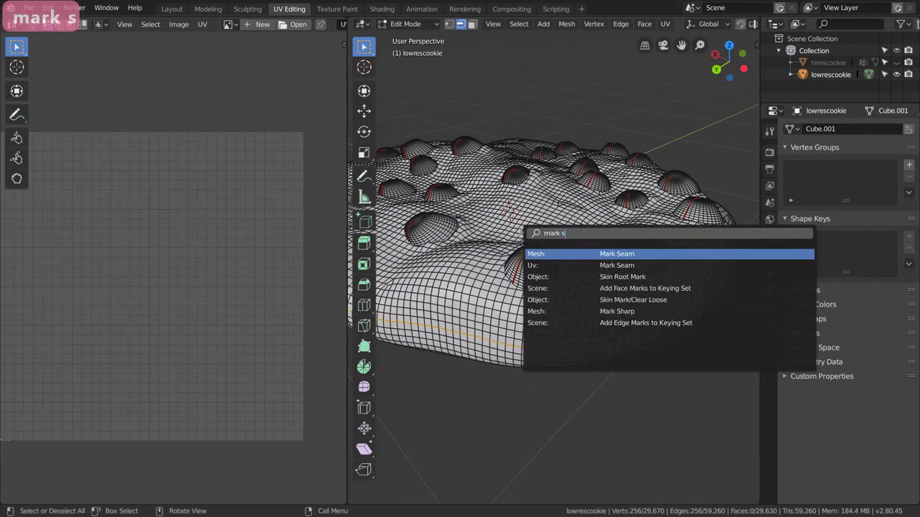
key("Return")
Select only the linked cookie base, without the chips, and unwrap it along the new seam.
middle_click_drag(521, 232, 533, 294)
middle_click_drag(503, 212, 471, 234)
middle_click_drag(556, 149, 549, 229)
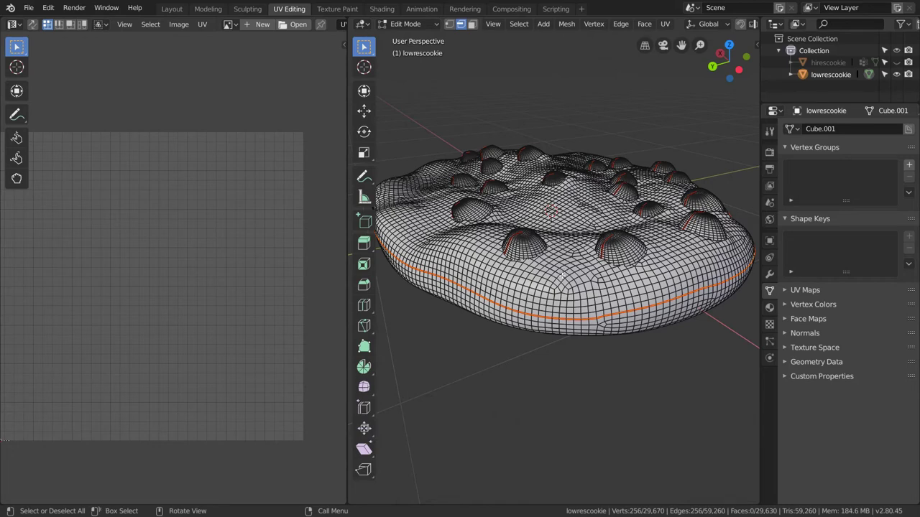
key("l")
middle_click_drag(572, 305, 584, 336)
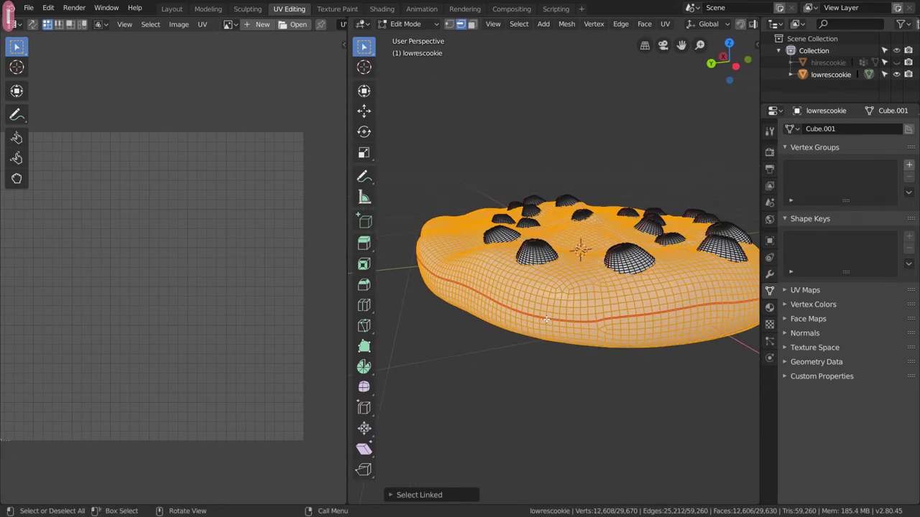
key("u")
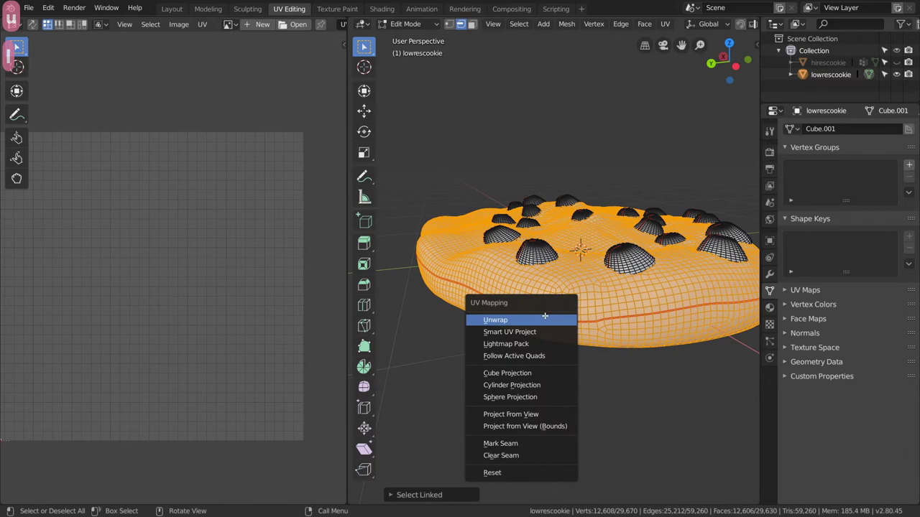
left_click(525, 317)
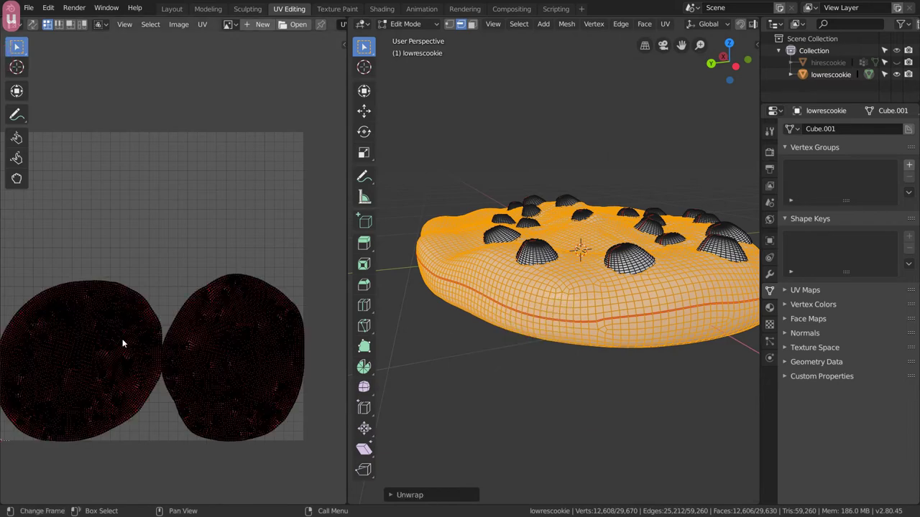
Select the entire lowrescookie mesh and enlarge the UV editor so the full UV layout fits.
scroll(122, 344, "up", 2)
middle_click_drag(122, 344, 189, 246)
scroll(189, 248, "down", 2)
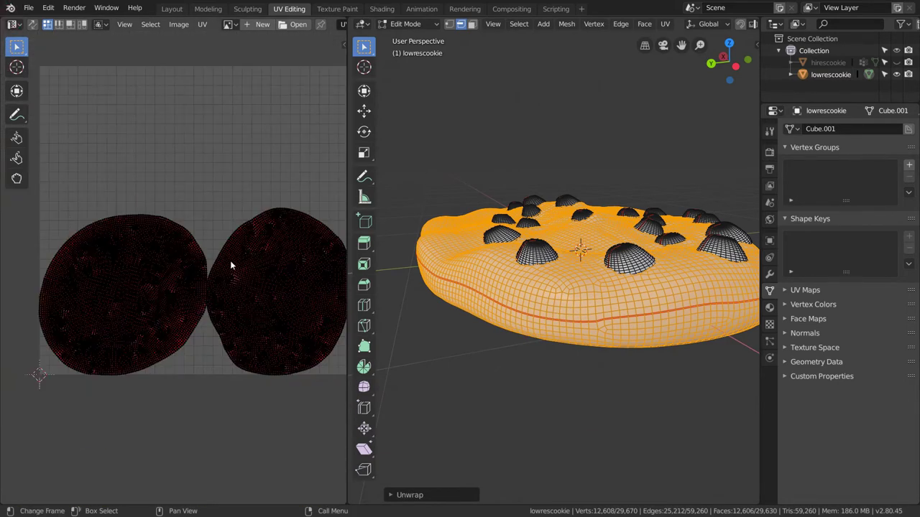
middle_click_drag(546, 259, 516, 290)
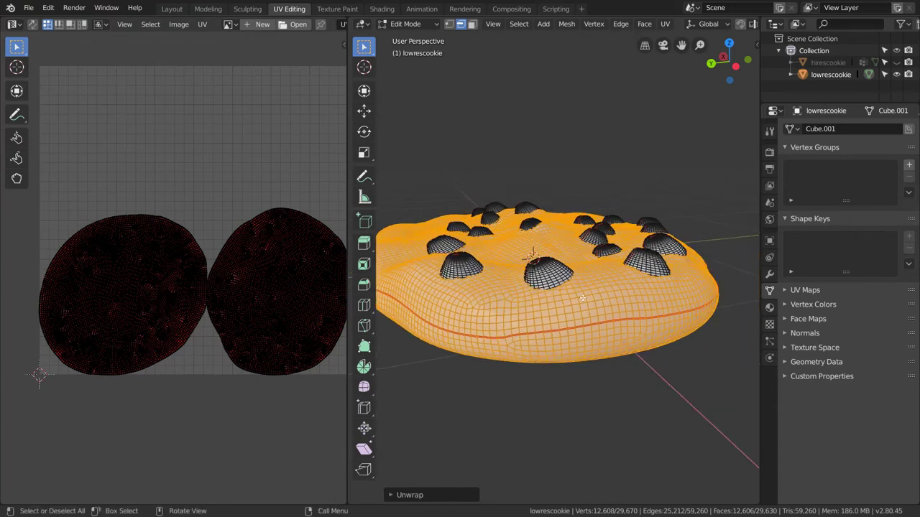
key("a")
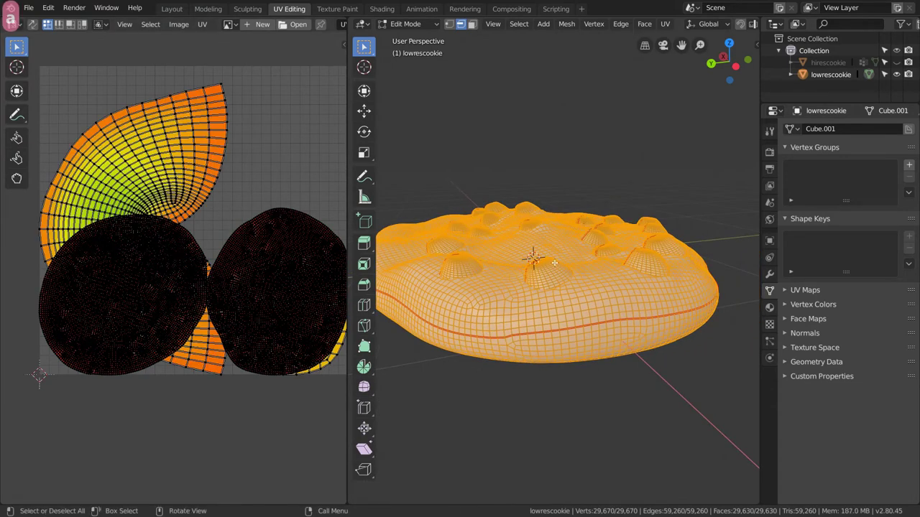
scroll(172, 168, "up", 3)
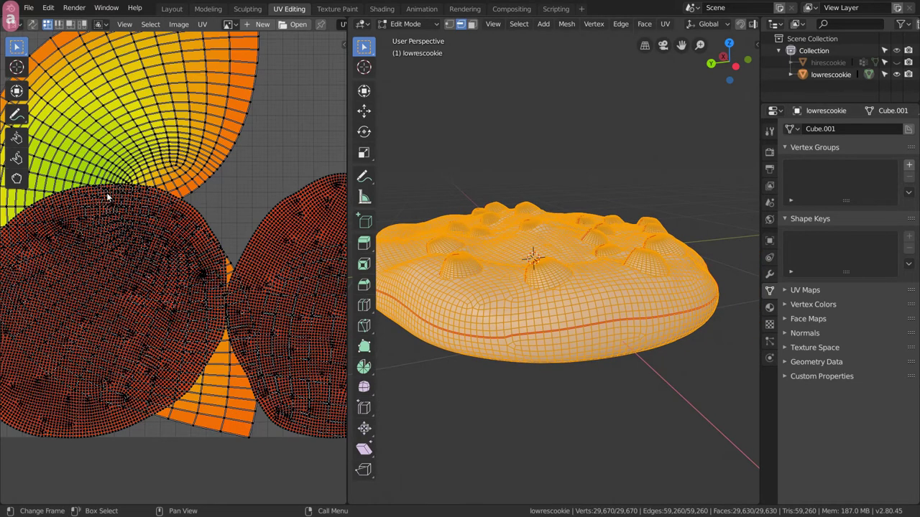
left_click_drag(348, 213, 656, 214)
scroll(394, 137, "down", 1)
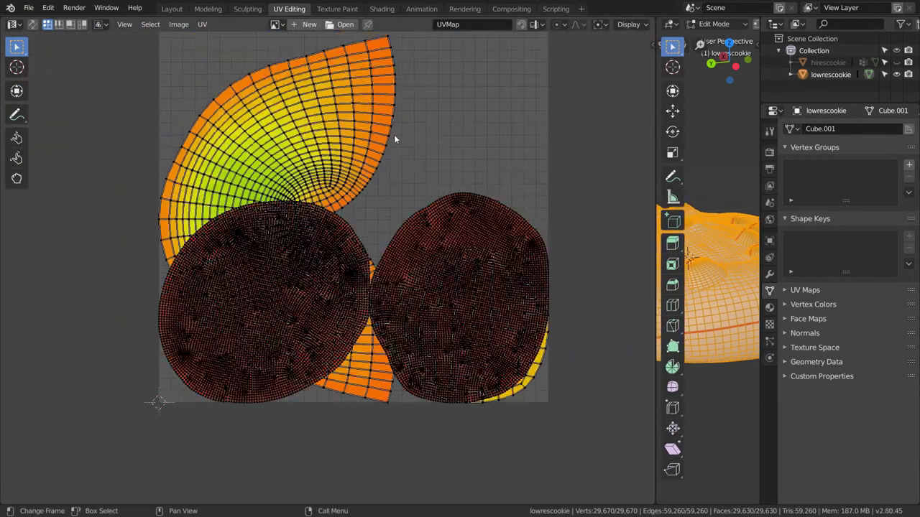
middle_click_drag(395, 155, 402, 205)
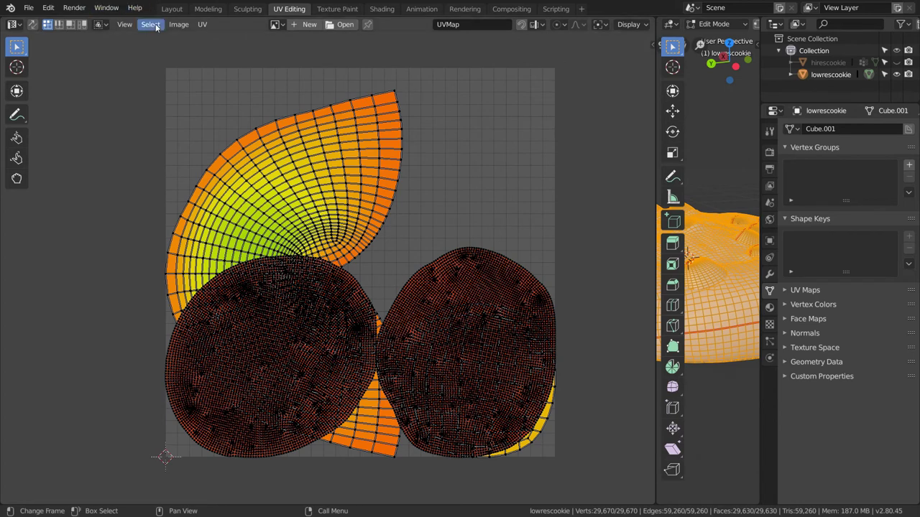
Select all the UVs and average the scale of the base and chip islands.
left_click(202, 25)
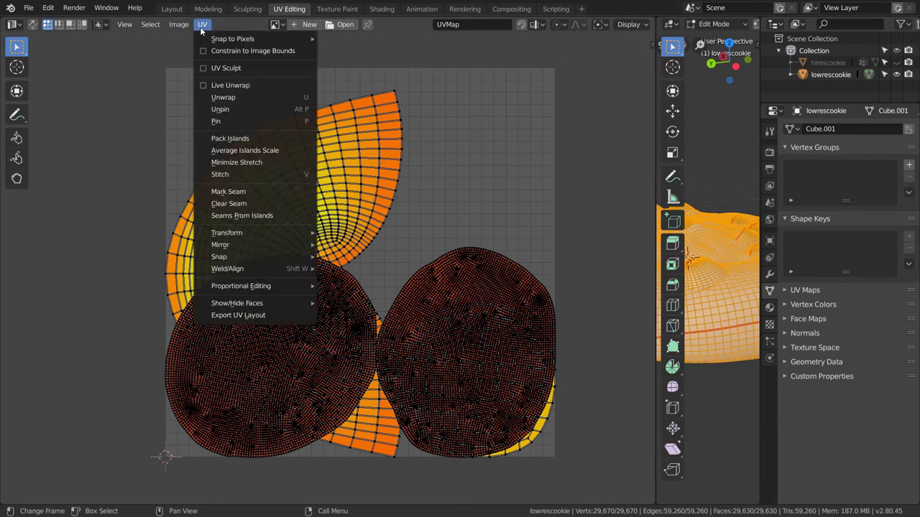
left_click(262, 150)
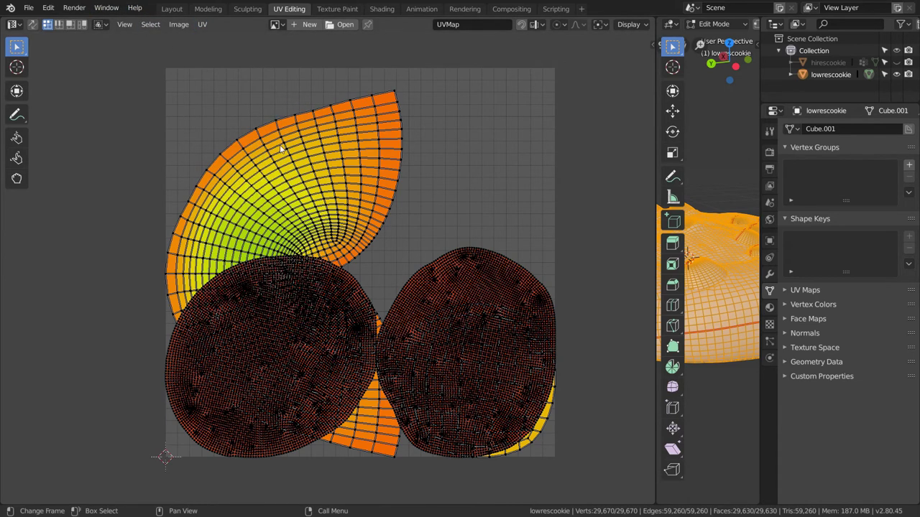
key("a")
left_click(202, 25)
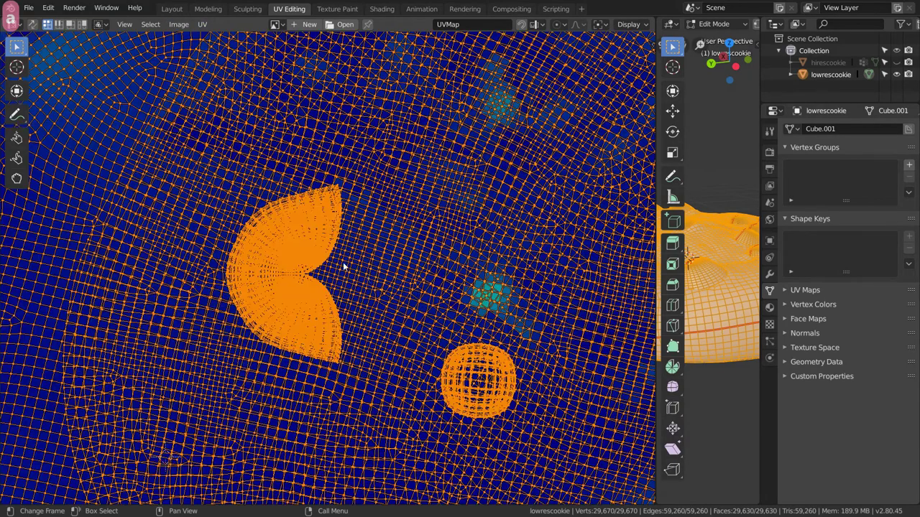
scroll(344, 266, "down", 4)
scroll(362, 251, "up", 3)
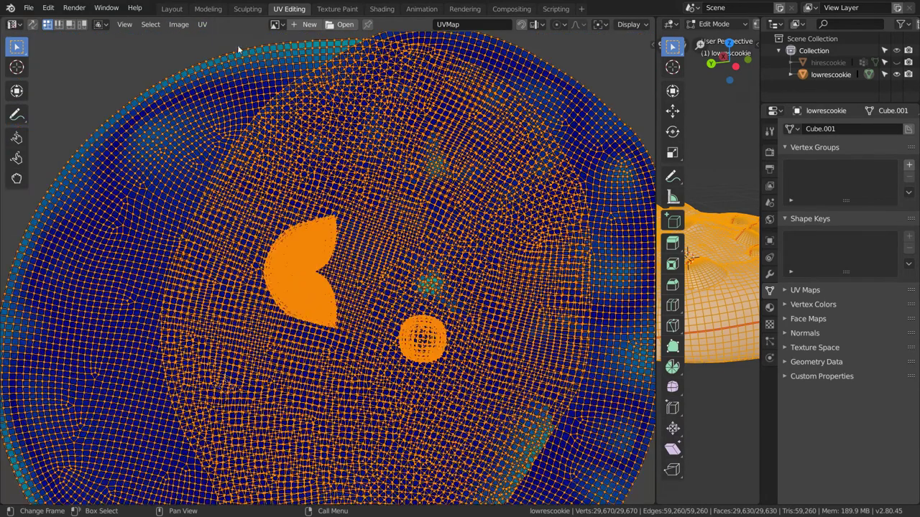
Pack all the UV islands of the base and chips into the UV square.
left_click(202, 24)
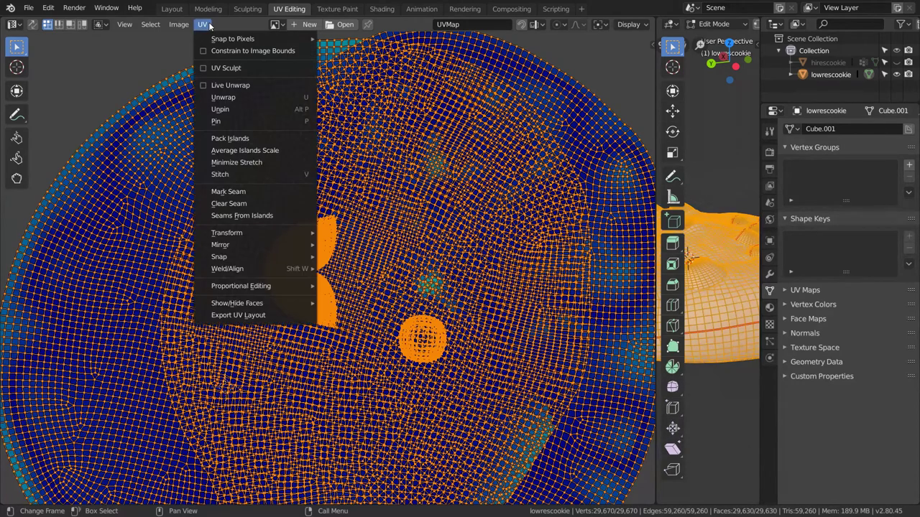
left_click(247, 144)
left_click(376, 158)
scroll(418, 329, "up", 3)
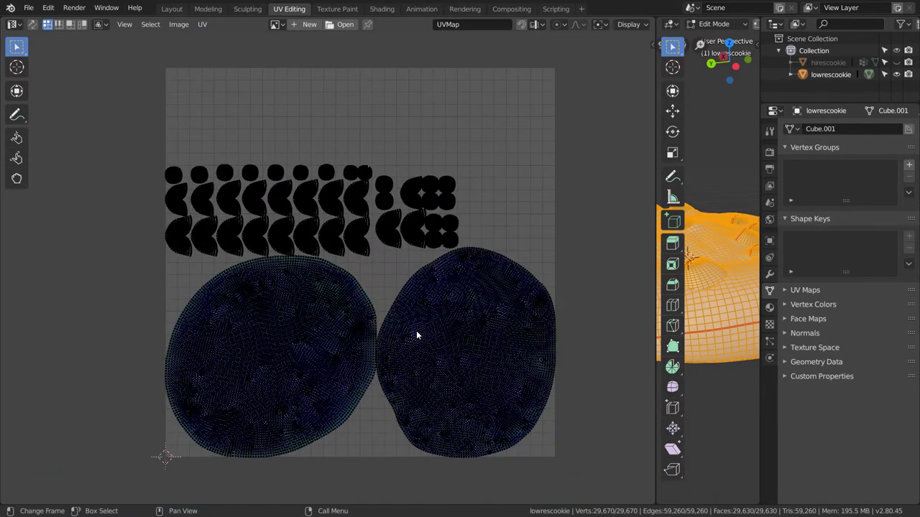
scroll(414, 316, "up", 1)
scroll(391, 272, "down", 1)
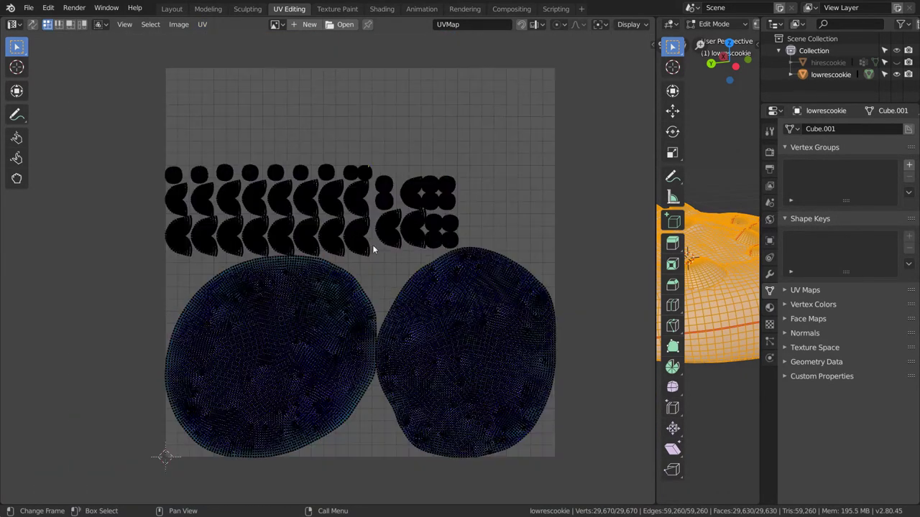
Set the UV edge display type to Dash and inspect the stretch of the packed base and chip islands.
left_click(636, 26)
left_click(662, 112)
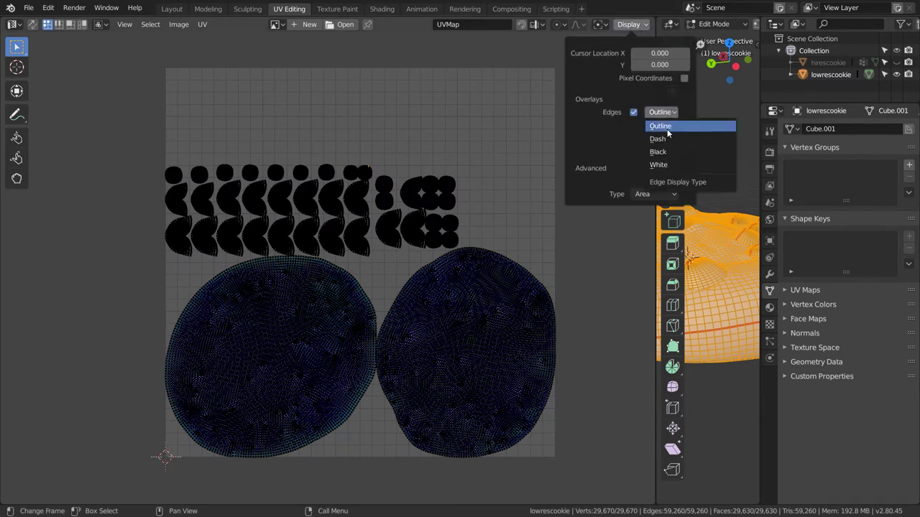
left_click(666, 139)
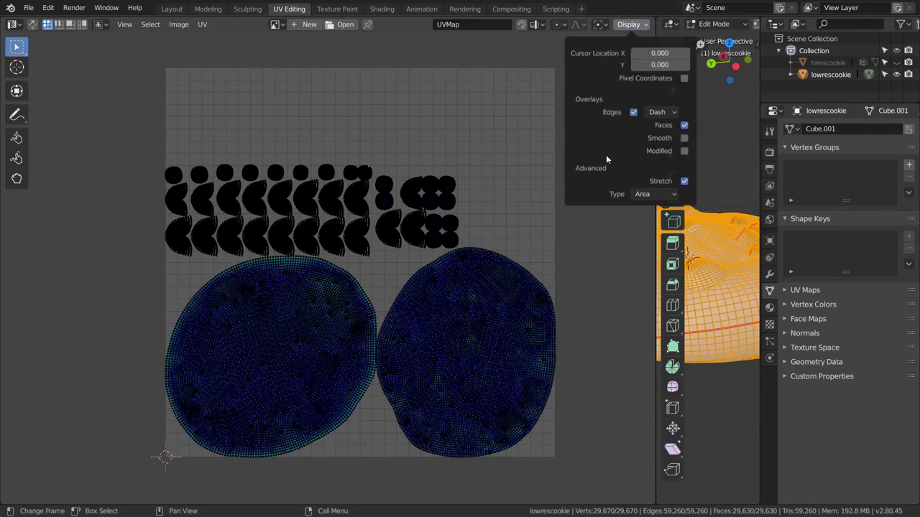
scroll(384, 291, "up", 2)
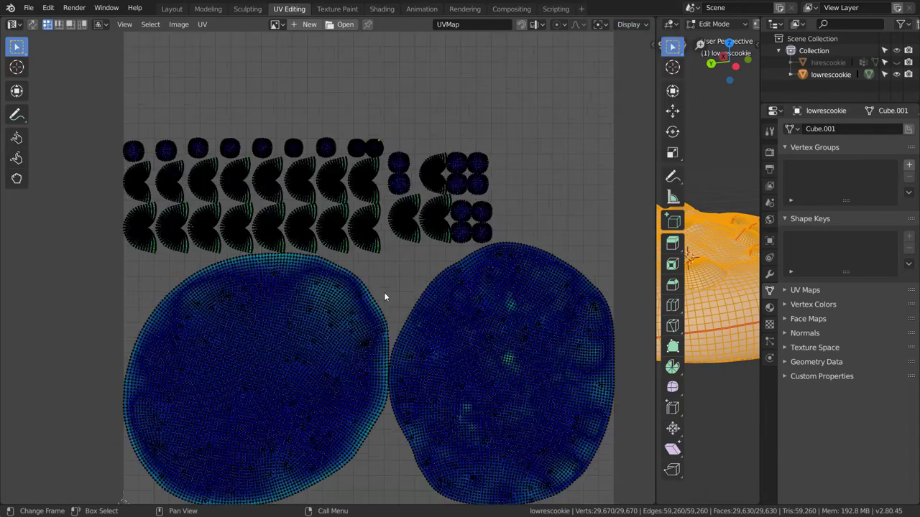
middle_click_drag(434, 293, 371, 225)
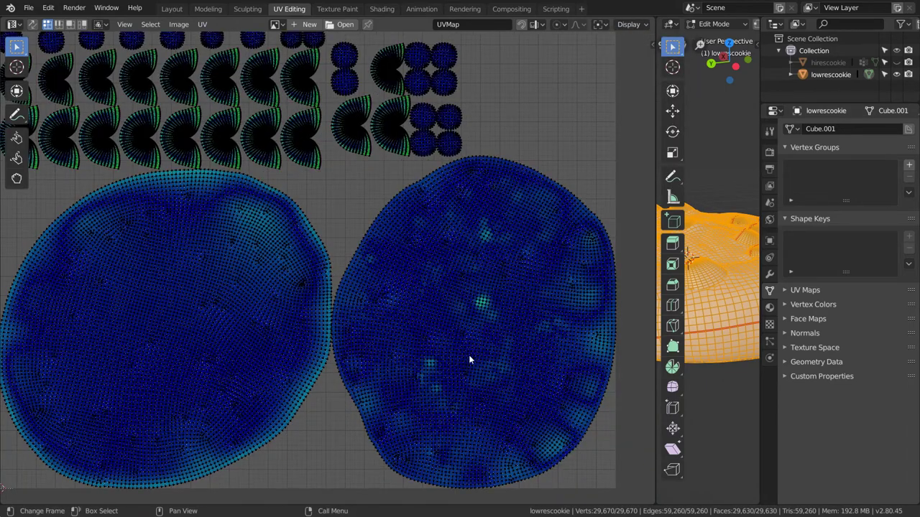
middle_click_drag(127, 67, 208, 142, "shift")
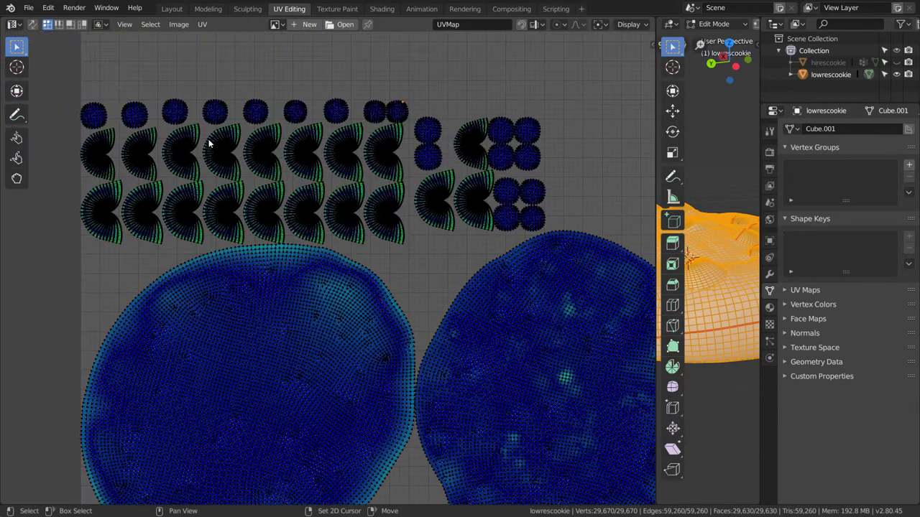
scroll(247, 160, "down", 6)
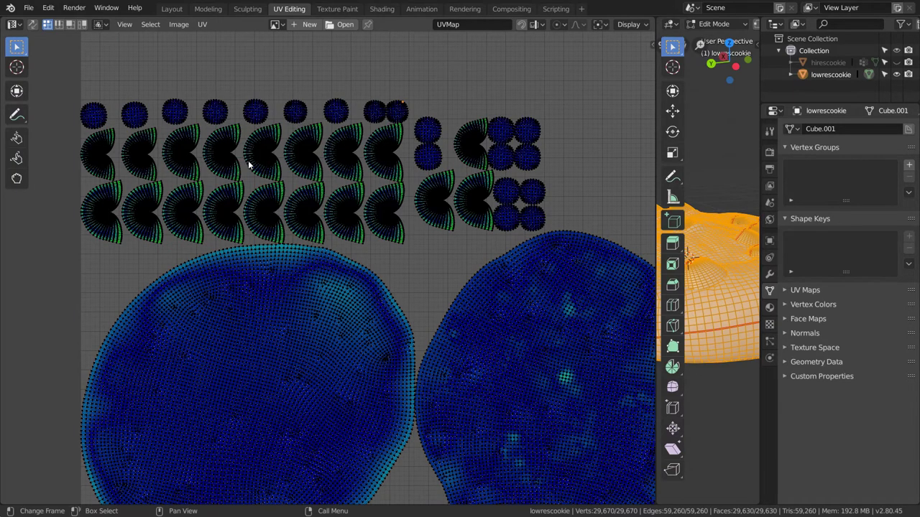
scroll(331, 172, "up", 1)
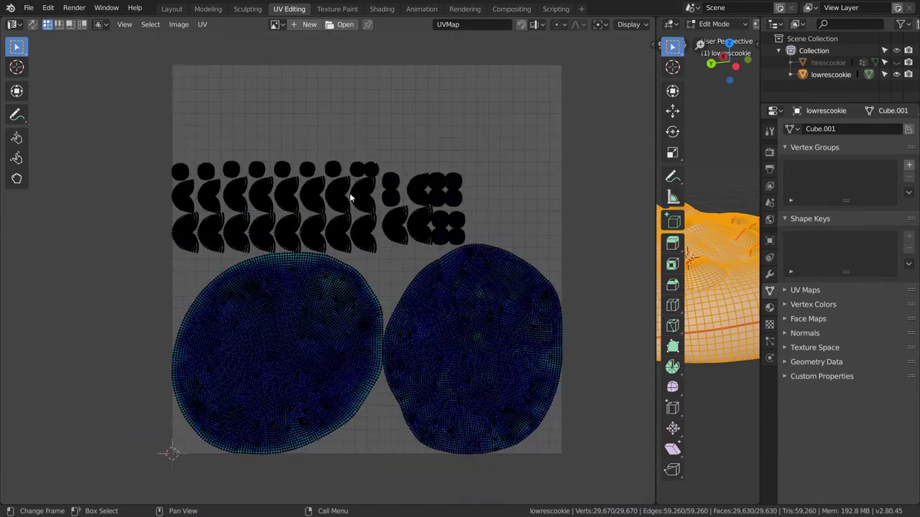
Enable UV sync selection and, in face select mode, select the two large linked islands of the cookie base.
left_click(32, 24)
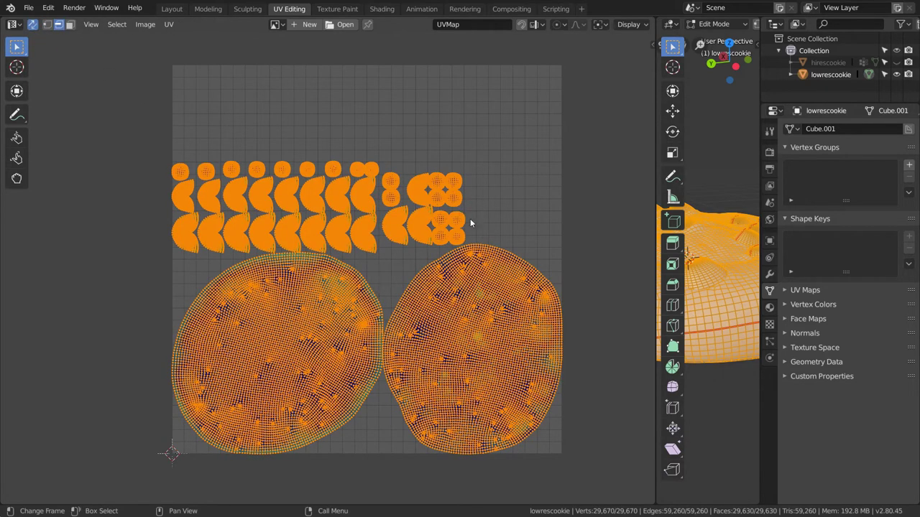
scroll(467, 302, "down", 1)
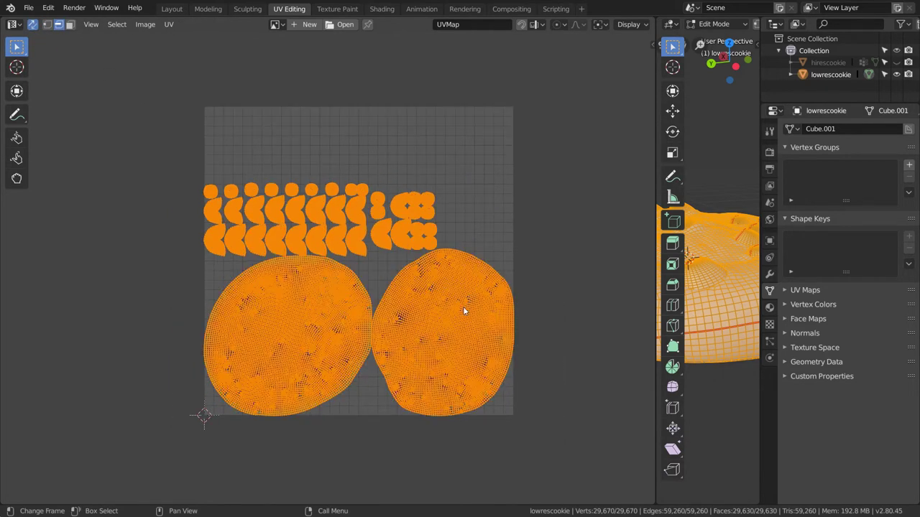
left_click(406, 446)
key("l")
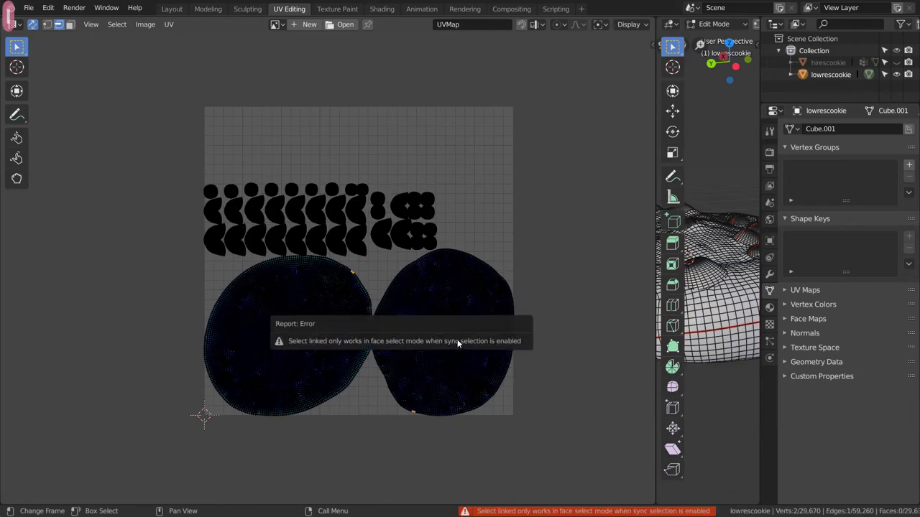
left_click(401, 411)
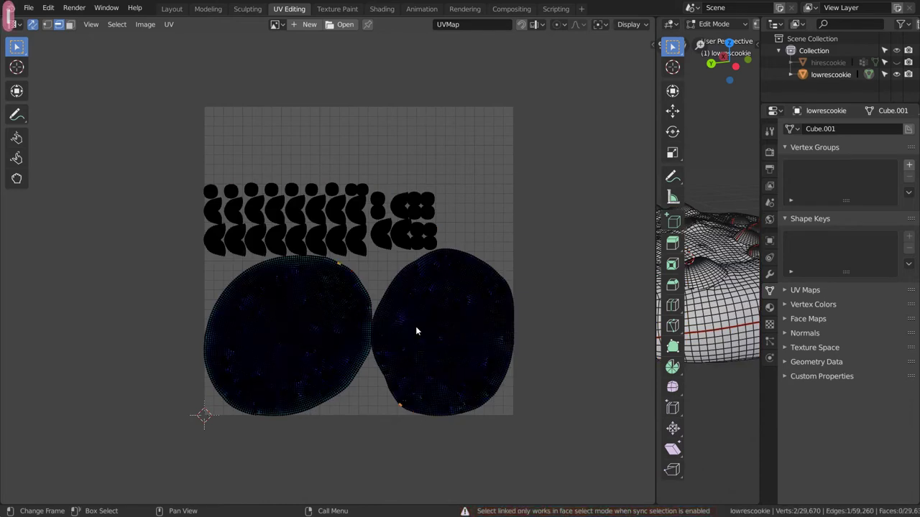
key("3")
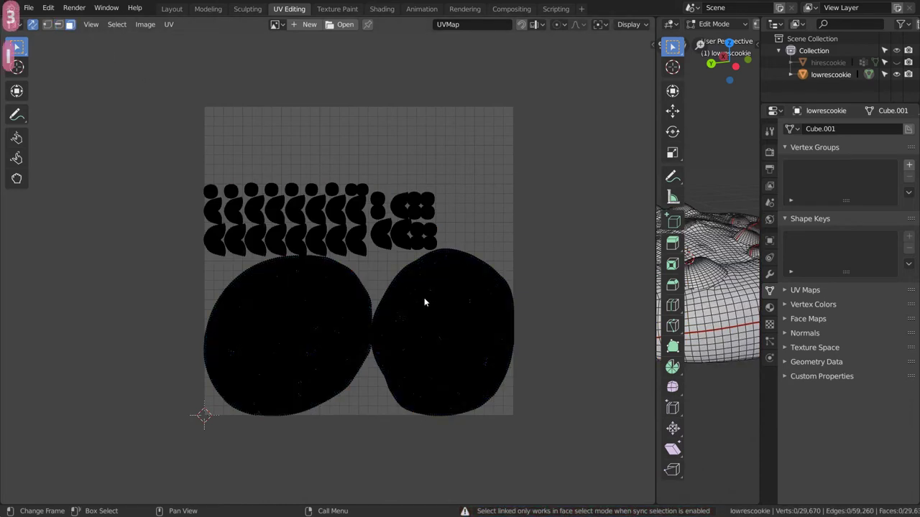
key("l")
key("l")
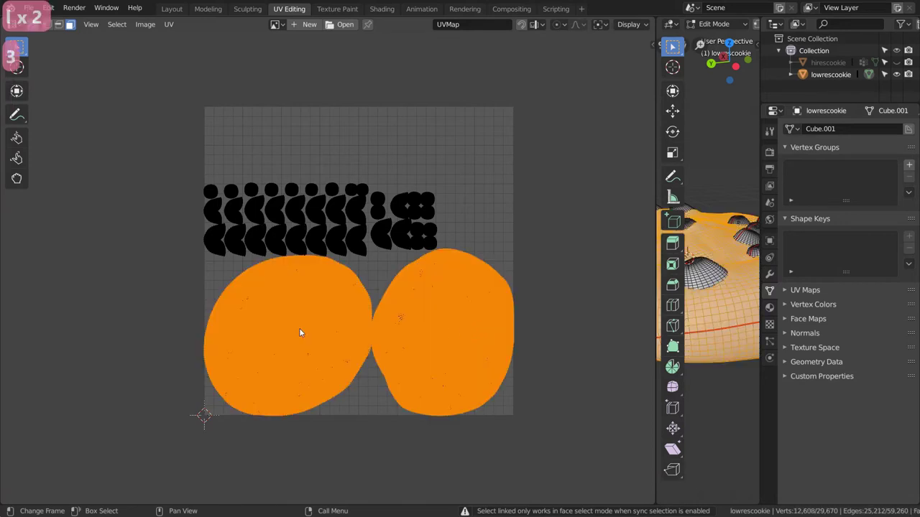
Move the two base islands below the UV square, and move all the chip islands out past its left edge.
key("g")
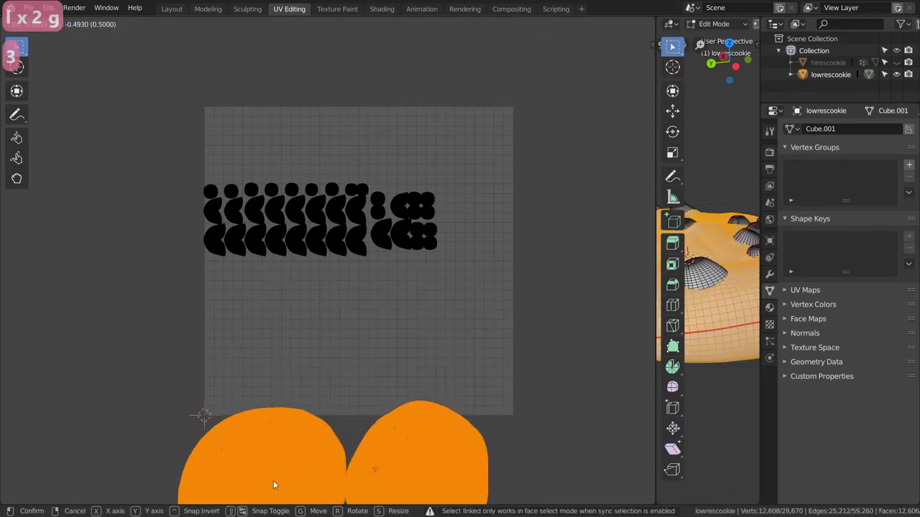
left_click(273, 481)
left_click_drag(481, 307, 175, 154)
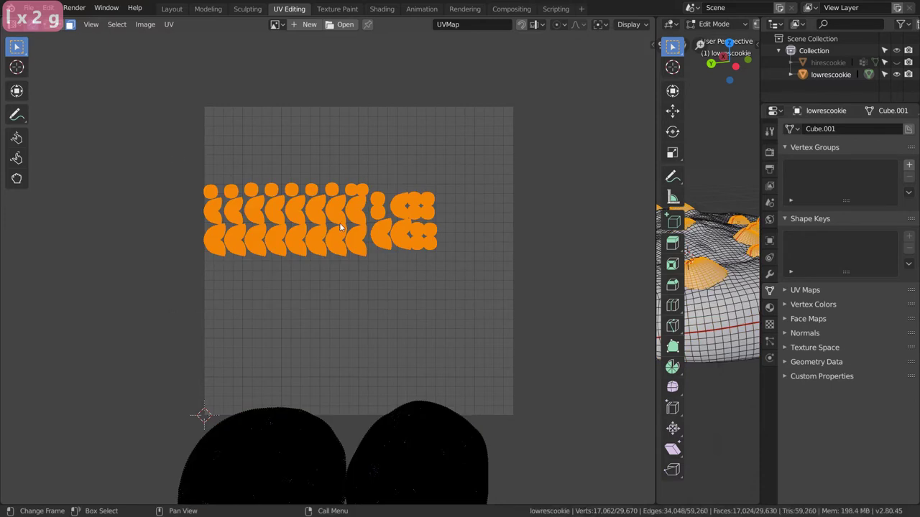
key("g")
left_click(179, 182)
scroll(401, 265, "down", 2)
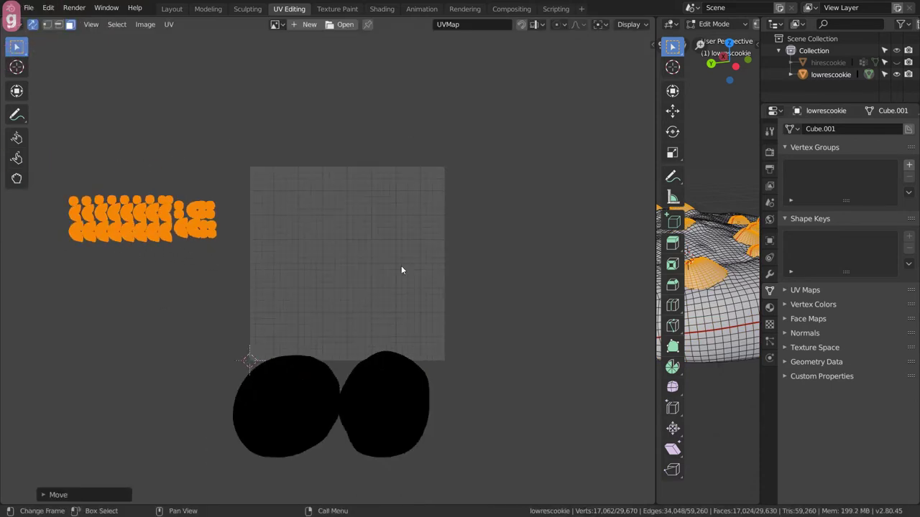
Select the two large base islands and move them back to the middle of the UV square.
left_click_drag(448, 302, 276, 449)
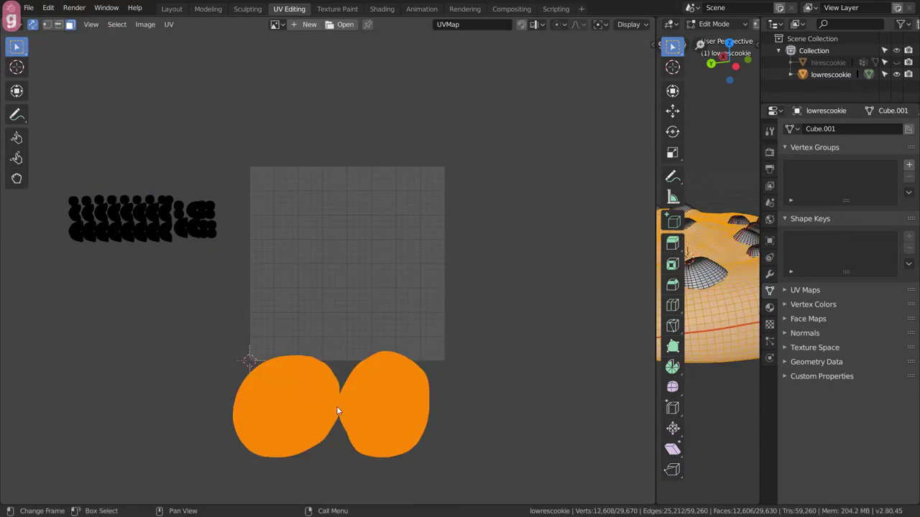
key("g")
left_click(350, 248)
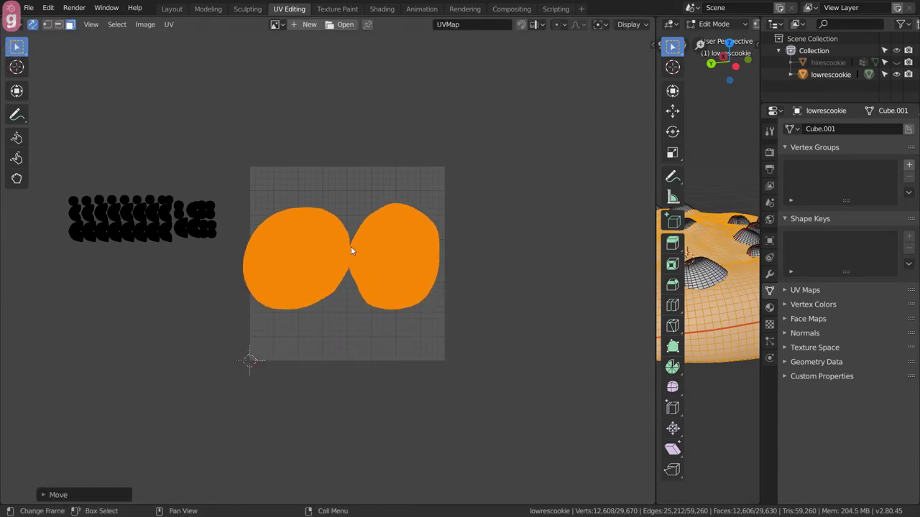
Rotate the two base islands together into a diagonal arrangement and reposition them inside the UV square.
scroll(352, 250, "up", 2)
scroll(703, 270, "down", 1)
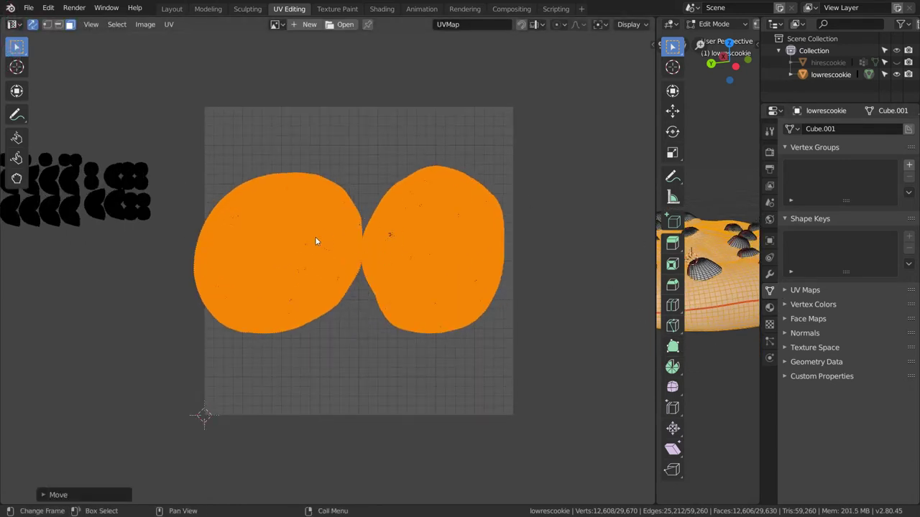
scroll(331, 235, "up", 1)
key("r")
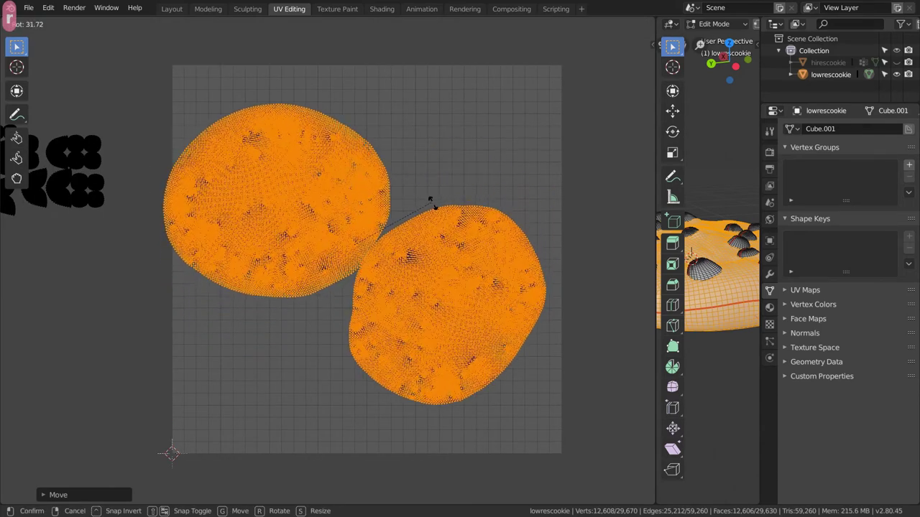
left_click(368, 221)
key("g")
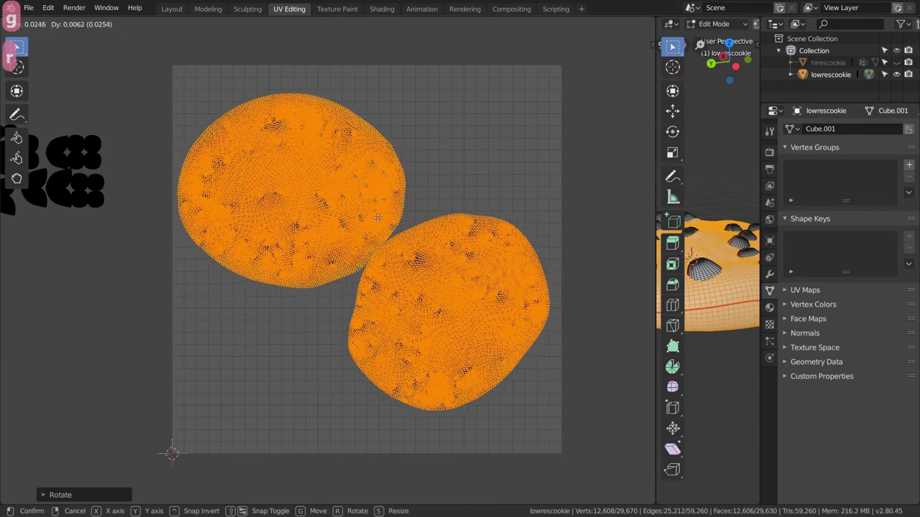
left_click(381, 219)
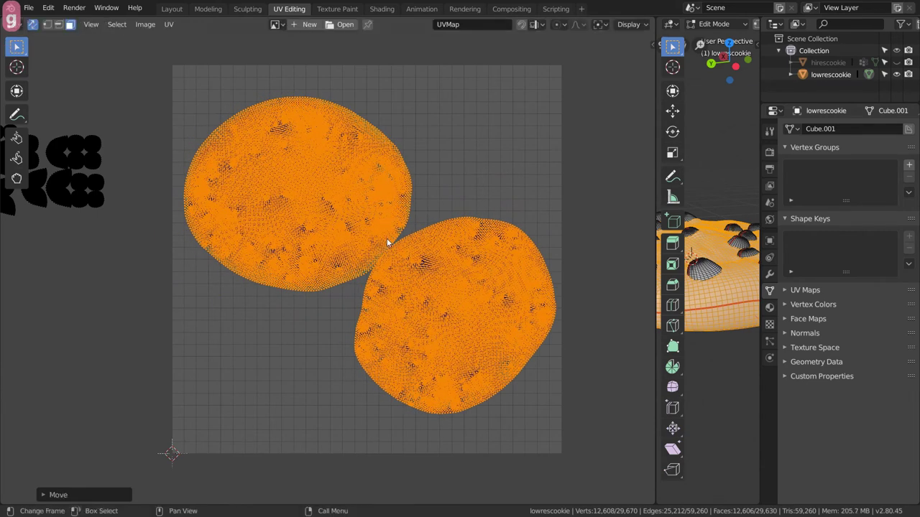
Enlarge the two base islands slightly, by a factor of about 1.04, and nudge them within the UV square.
key("s")
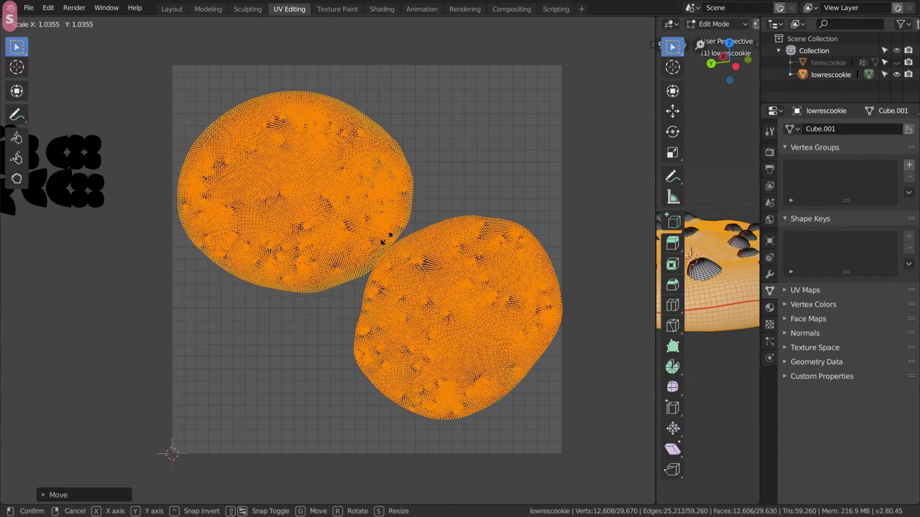
left_click(387, 239)
key("g")
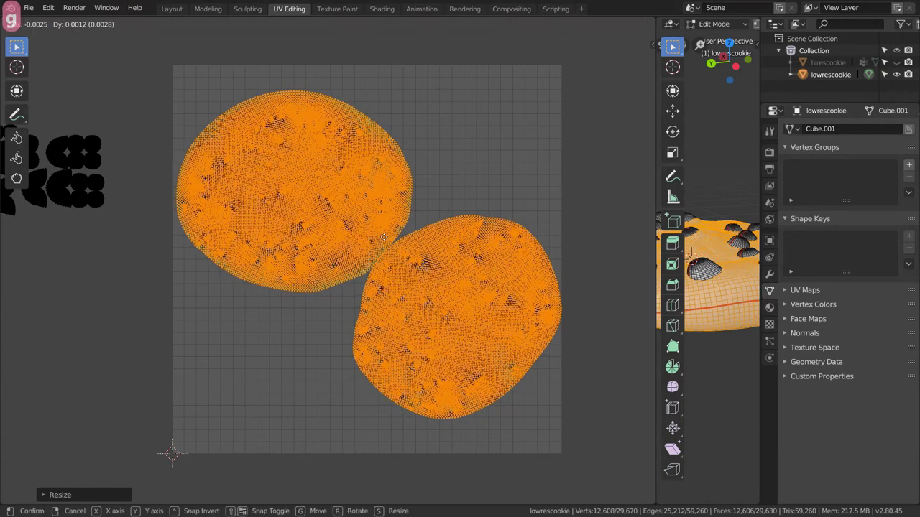
left_click(385, 237)
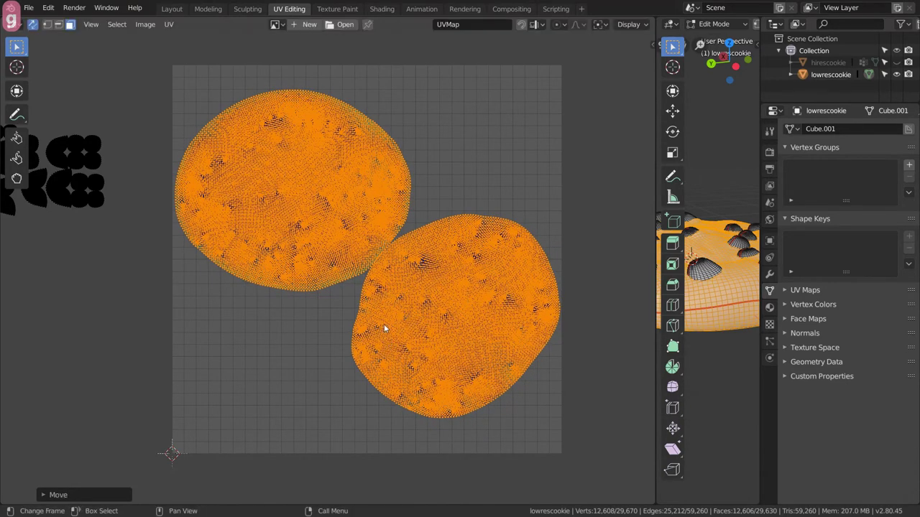
Rotate the two base islands about 20 degrees further and recentre them in the UV square.
key("r")
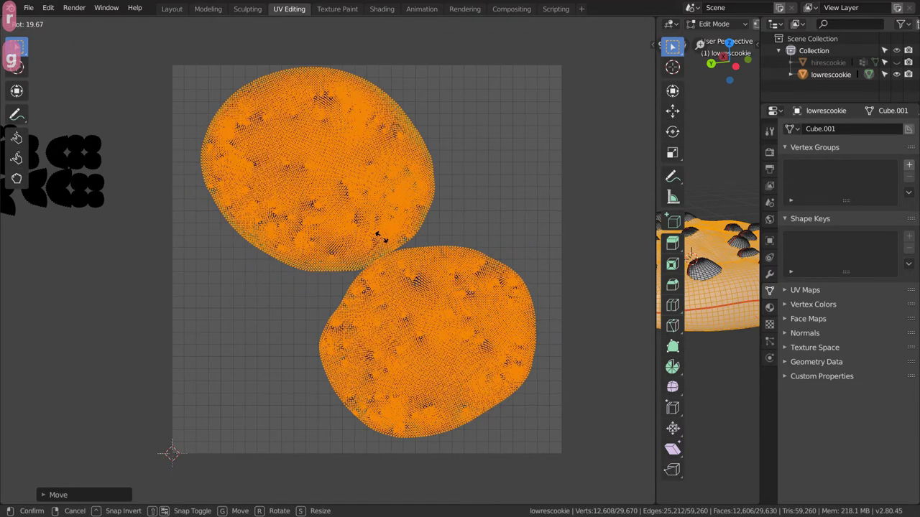
left_click(382, 240)
key("g")
left_click(374, 250)
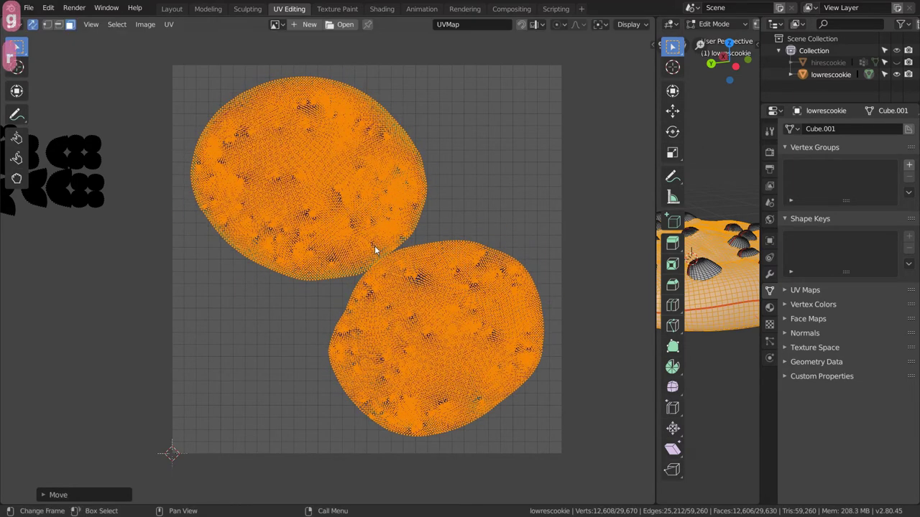
Scale the two base islands by 1.08 and shift them to fit the UV square.
key("s")
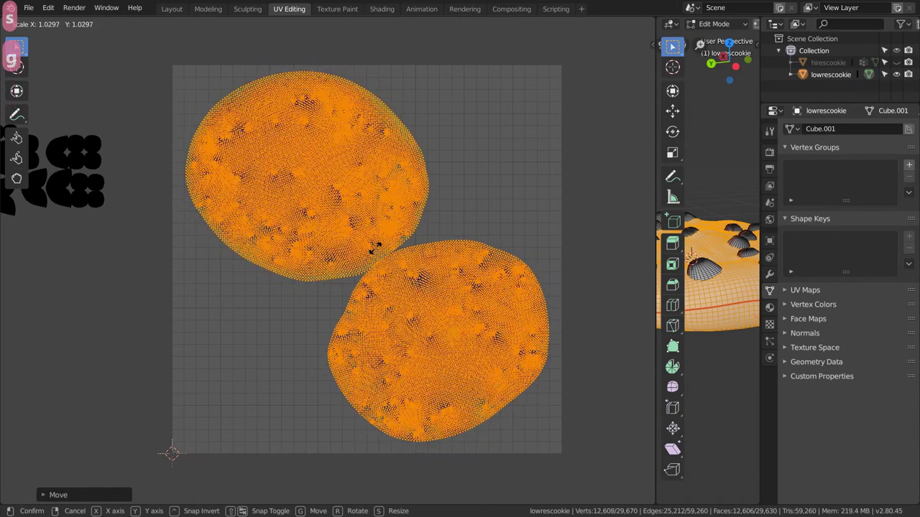
type("1.08")
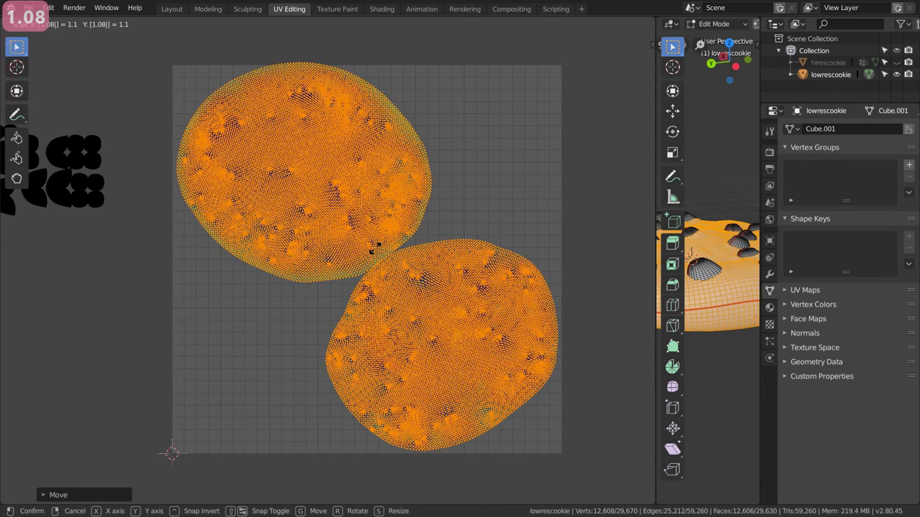
left_click(375, 247)
key("g")
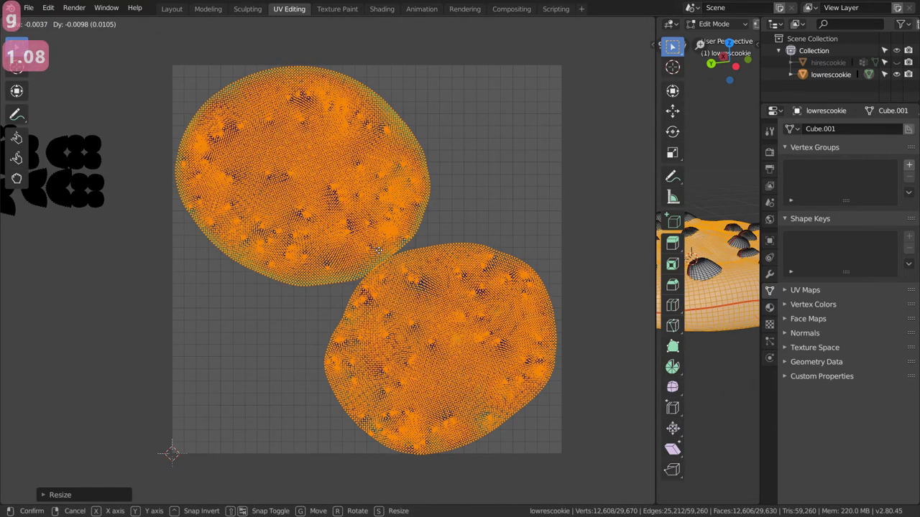
left_click(378, 250)
Scale the two base islands by 0.99 and nudge them so they stay inside the UV square's borders.
type("s")
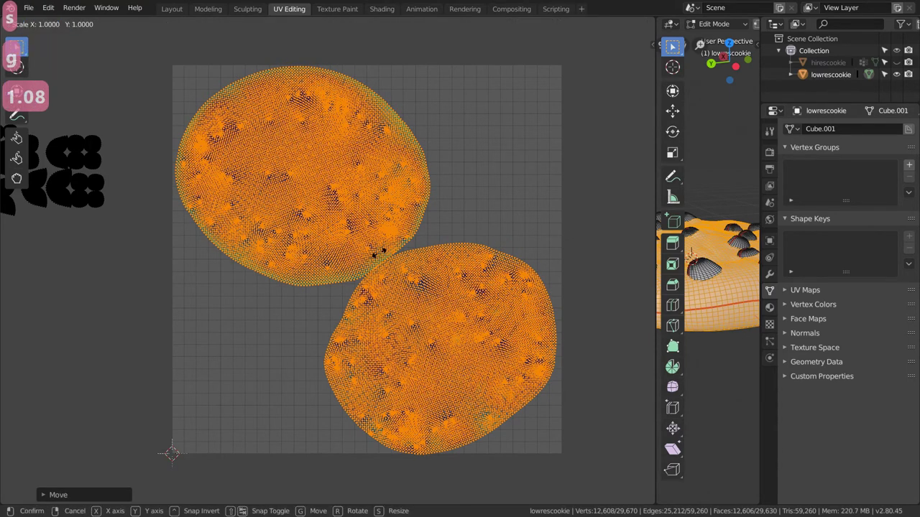
type(".99")
key("Return")
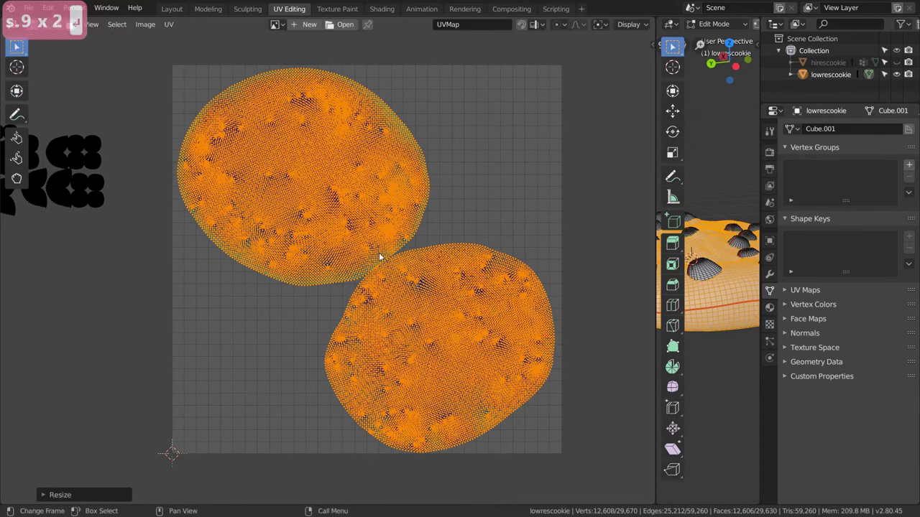
key("g")
left_click(381, 253)
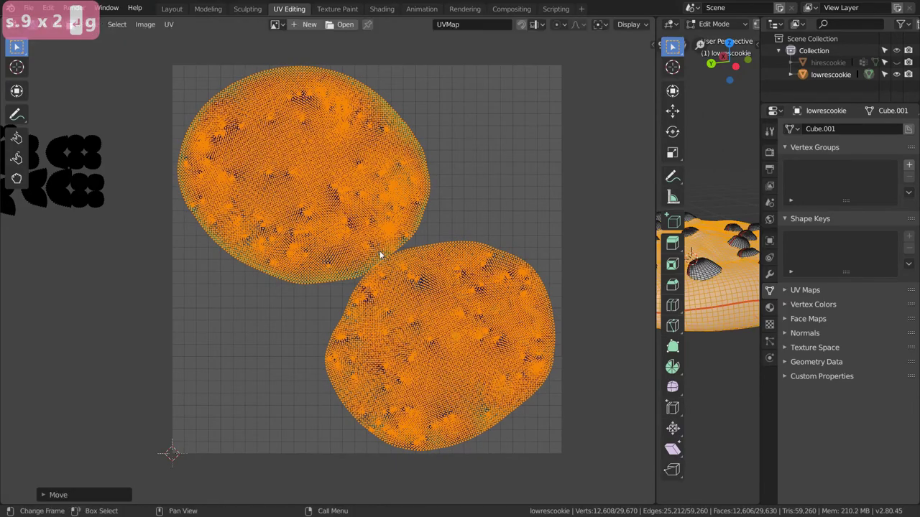
Examine the stretch colouring of the two base islands and their fit against the UV square's borders.
scroll(523, 406, "up", 2)
middle_click_drag(523, 406, 397, 279)
middle_click_drag(242, 269, 382, 444)
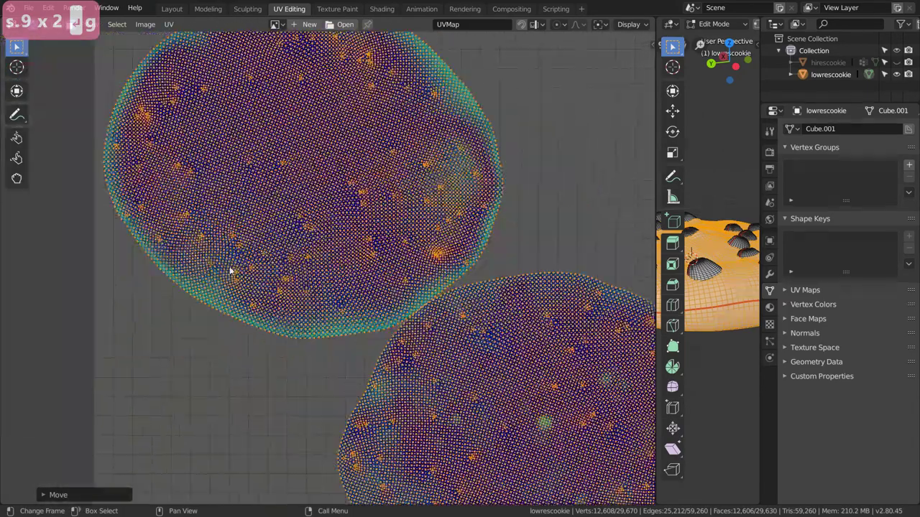
middle_click_drag(196, 146, 202, 315)
scroll(204, 315, "down", 6)
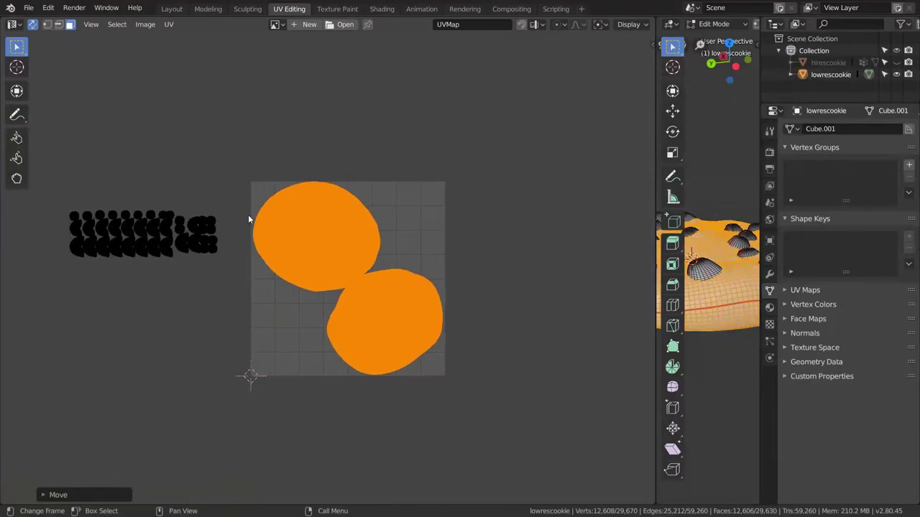
scroll(117, 307, "up", 3)
middle_click_drag(112, 284, 305, 309)
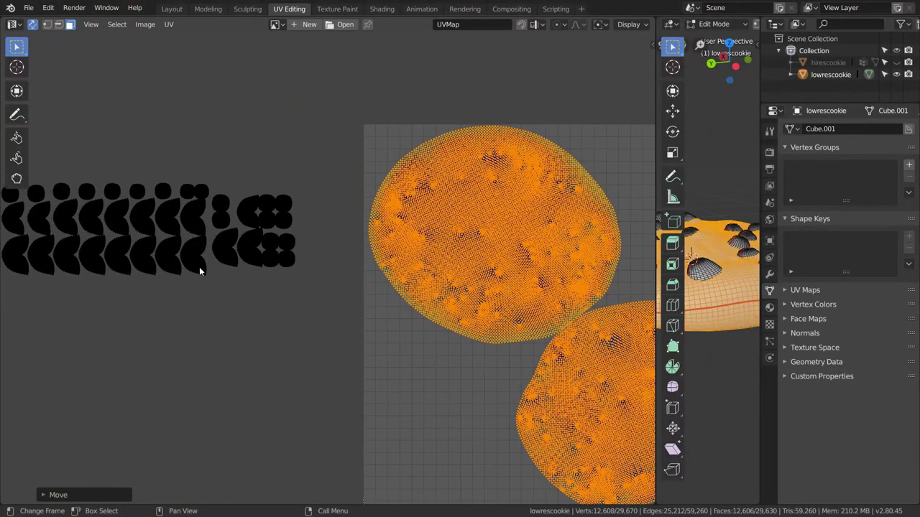
scroll(199, 267, "down", 2)
Select the six leftmost columns of chip islands and move them into the empty lower-left corner of the UV square.
left_click_drag(91, 308, 216, 180)
scroll(191, 232, "up", 2)
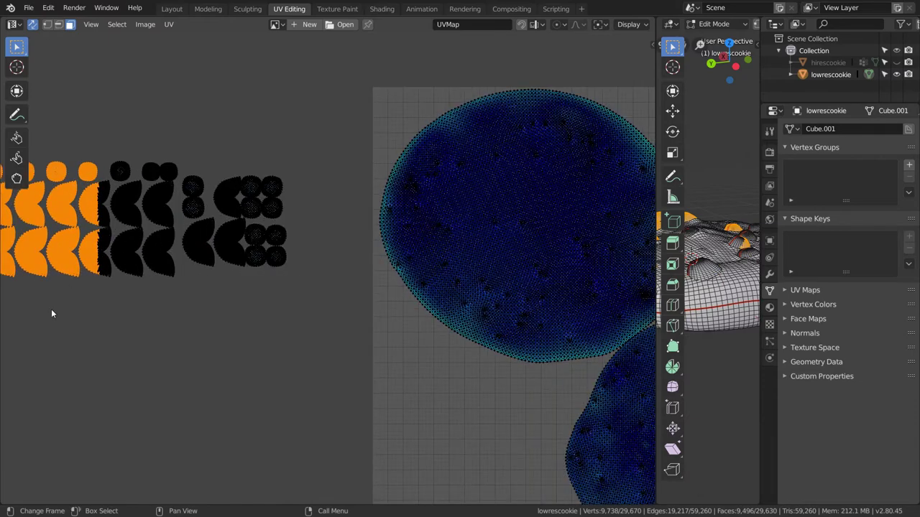
left_click_drag(51, 309, 108, 150)
scroll(93, 221, "up", 2)
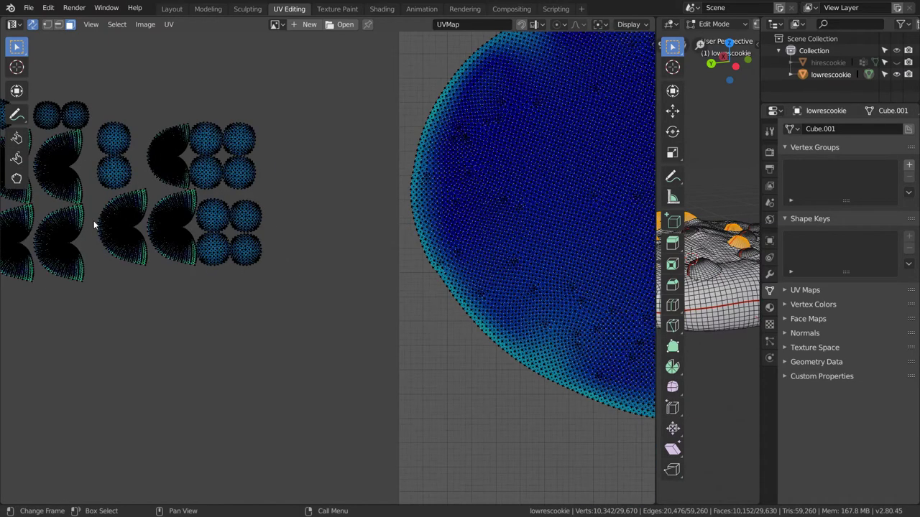
left_click_drag(242, 366, 305, 102)
scroll(304, 102, "down", 4)
key("g")
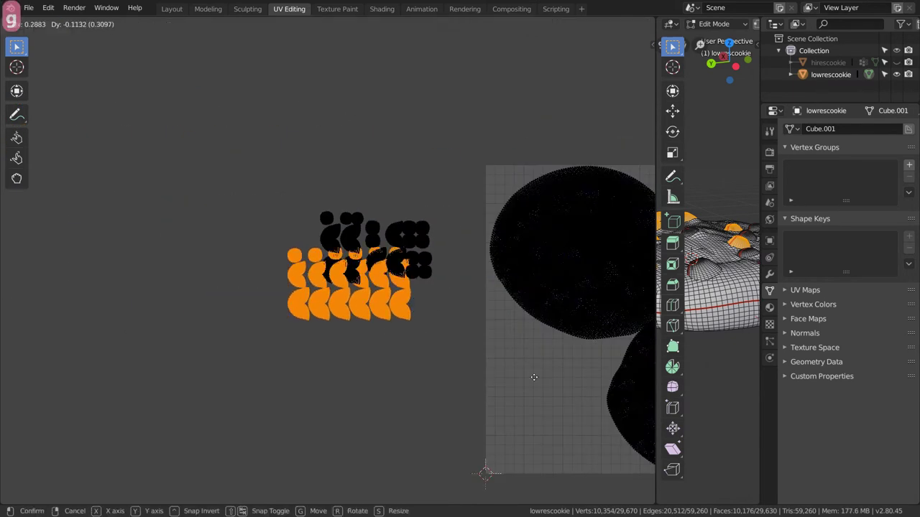
left_click(555, 390)
Rotate the chip islands in the lower-left corner of the UV square by 90 degrees.
middle_click_drag(555, 389, 412, 344)
scroll(437, 390, "up", 1)
middle_click_drag(423, 381, 358, 306)
type("r")
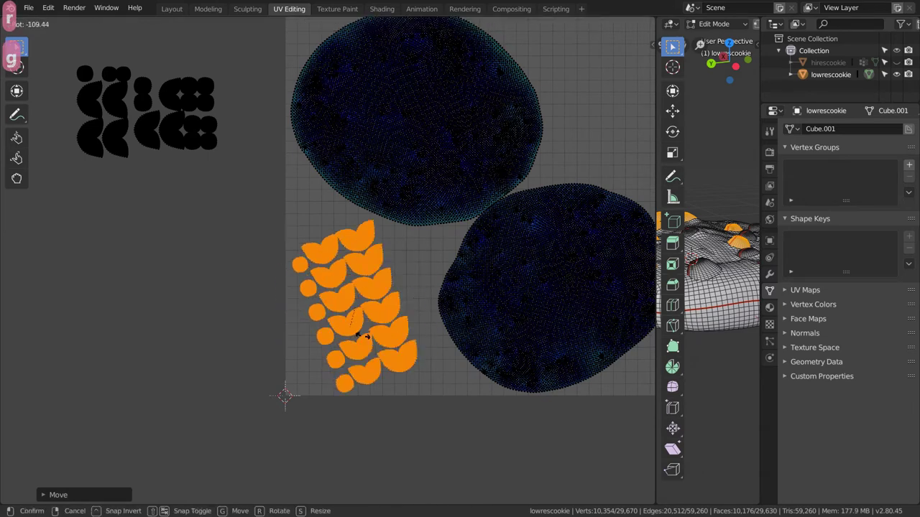
type("90")
key("Return")
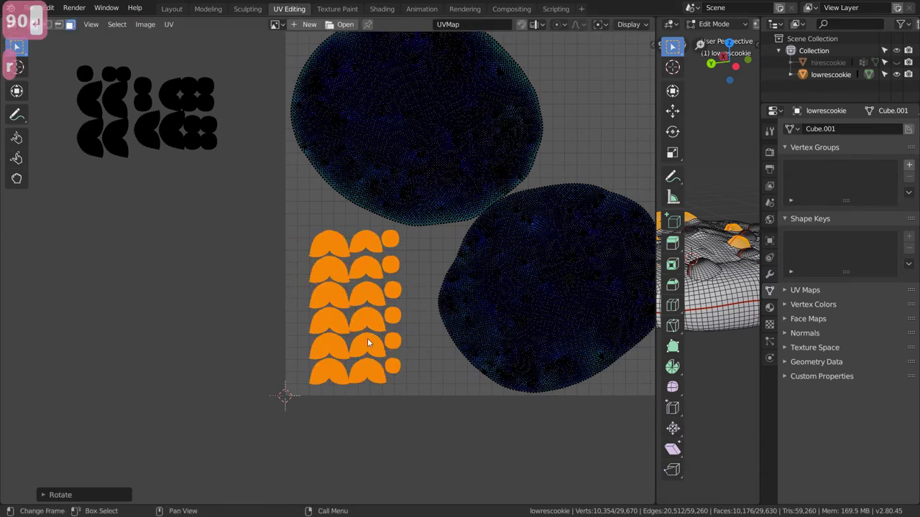
Select the remaining chip islands outside the UV square and rotate them by 90 degrees.
middle_click_drag(352, 301, 348, 302)
left_click_drag(46, 240, 226, 39)
type("r")
type("90")
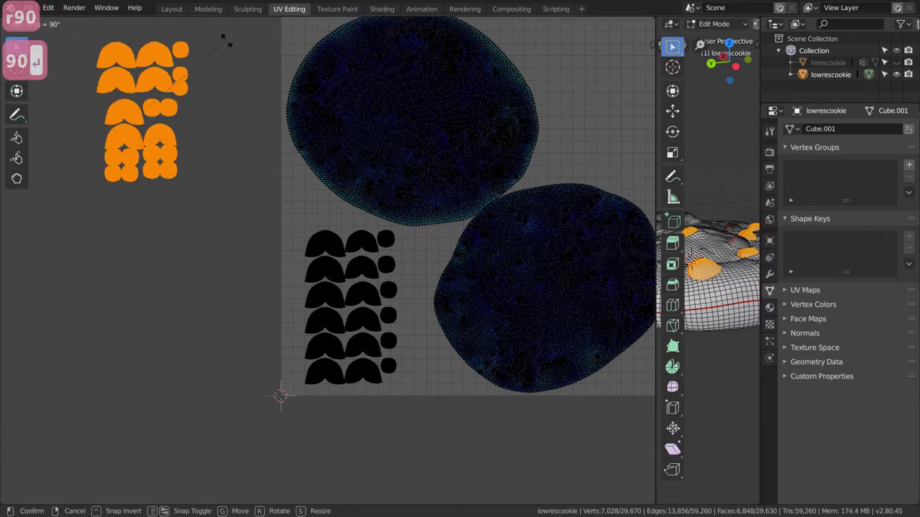
key("Return")
Move the remaining chip islands into the empty upper-right corner of the UV square and deselect them.
middle_click_drag(198, 168, 151, 301)
key("g")
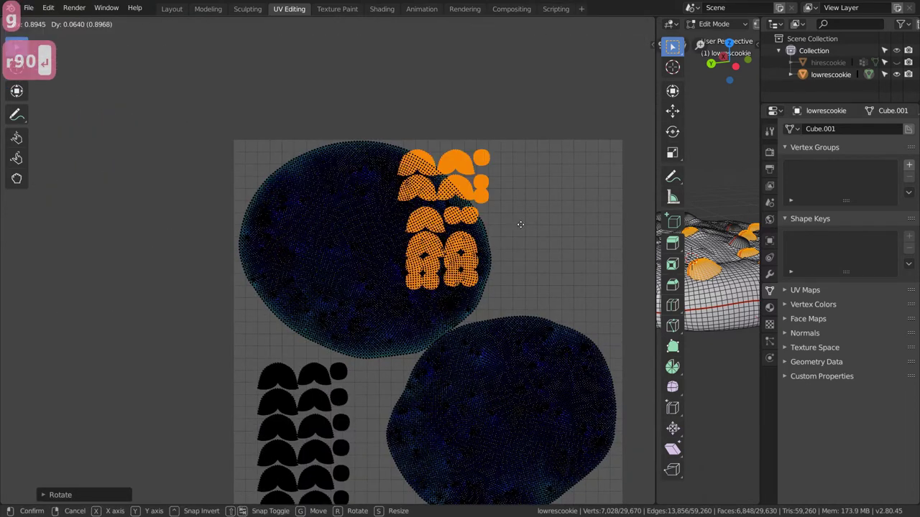
left_click(525, 253)
left_click(314, 332)
middle_click_drag(262, 319, 201, 251)
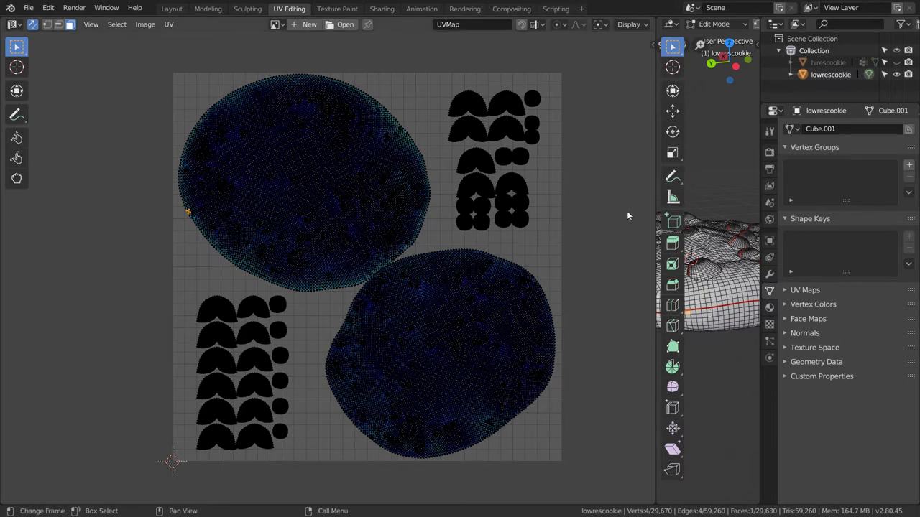
Select the chip islands in the upper-right corner of the UV square and scale them by 1.1.
left_click_drag(578, 247, 434, 73)
type("s")
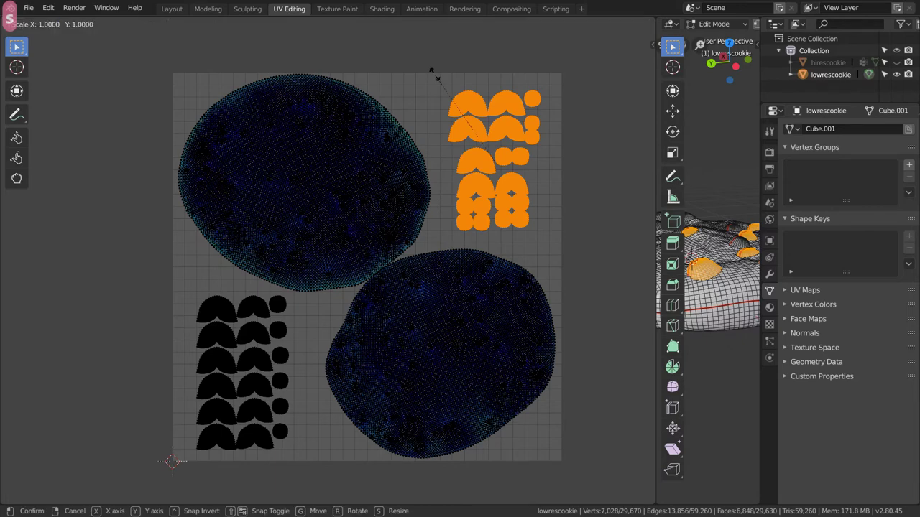
type("1.1")
key("Return")
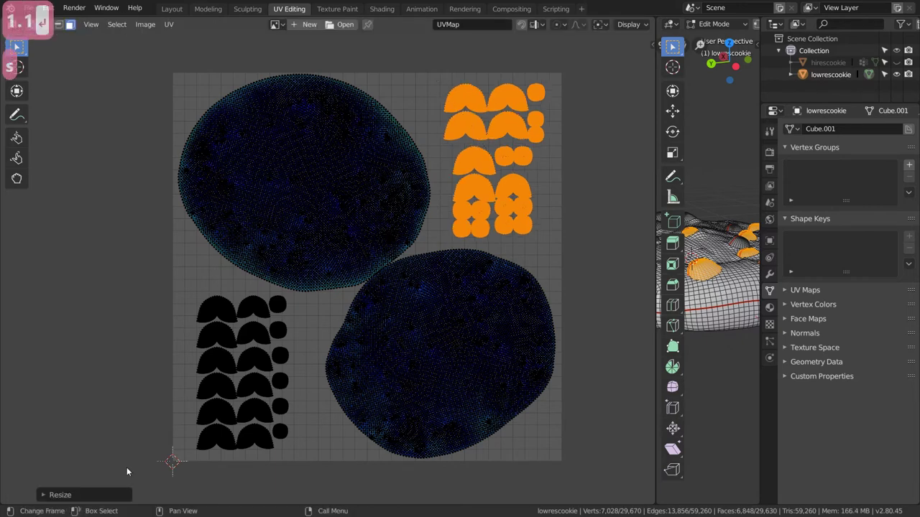
Select all chip islands in the lower-left corner of the UV square and scale them by 1.1.
left_click_drag(155, 479, 301, 299)
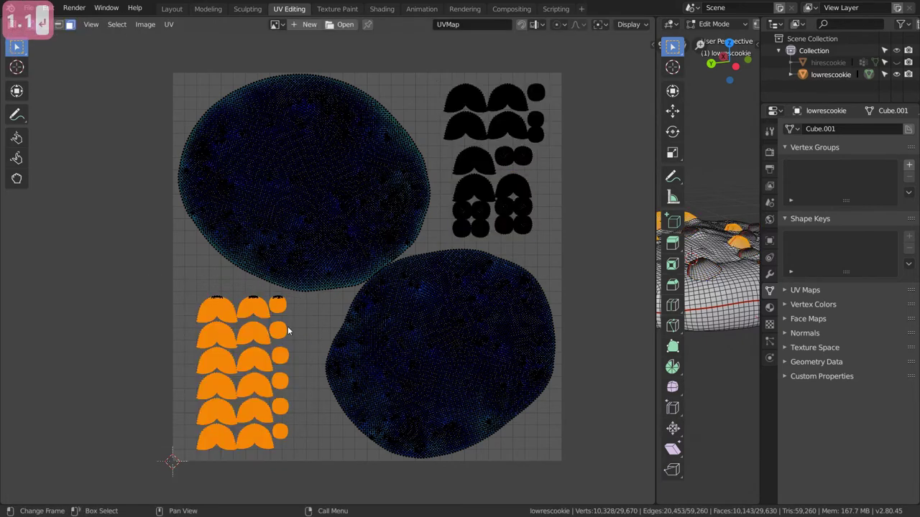
scroll(173, 348, "up", 2)
left_click_drag(113, 337, 265, 309)
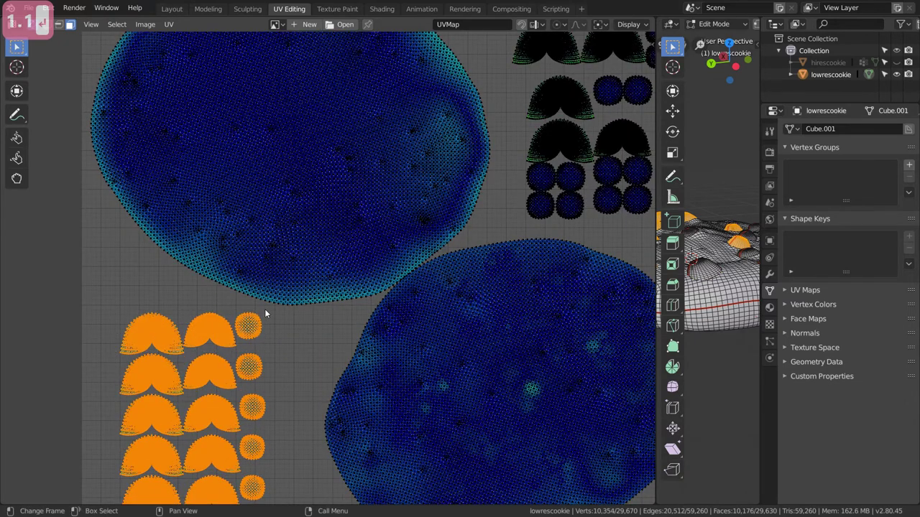
type("s1.1")
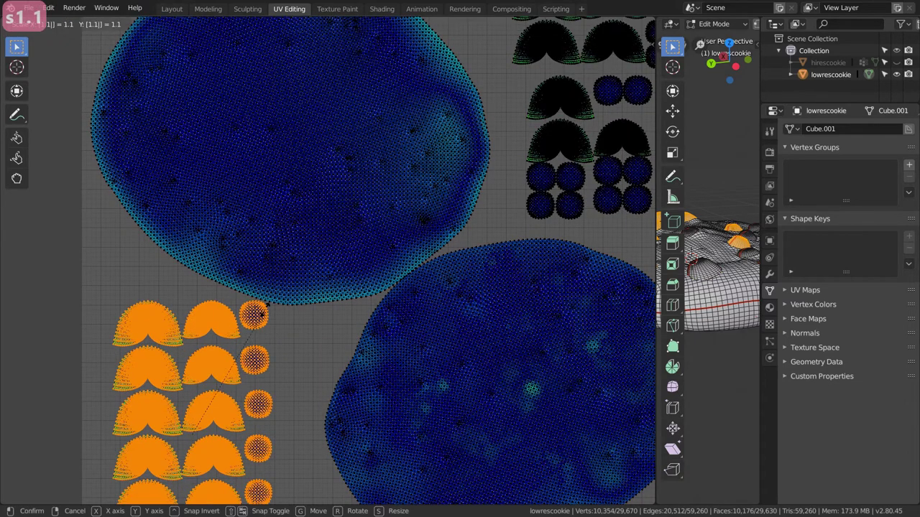
key("Return")
Nudge the selected chip islands slightly closer to the lower-left corner of the UV square and deselect them.
middle_click_drag(221, 368, 245, 234)
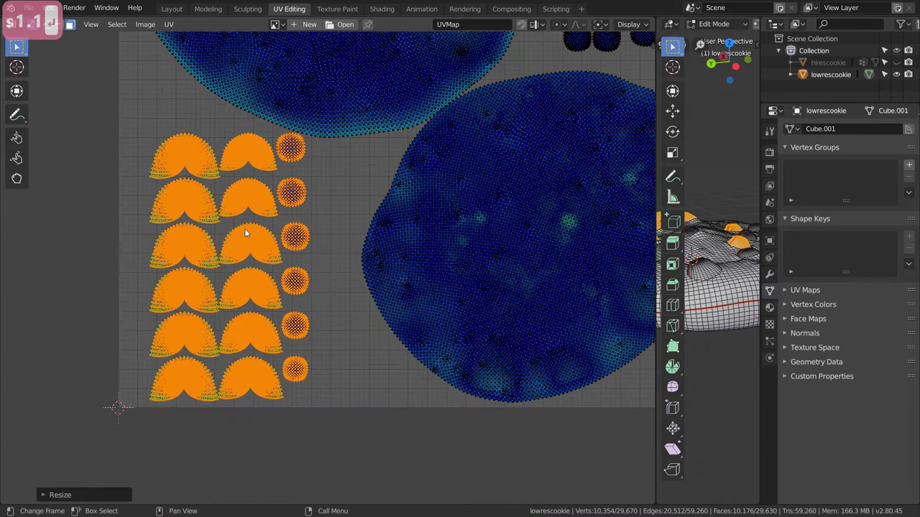
key("g")
left_click(214, 272)
scroll(272, 255, "down", 4)
left_click(345, 334)
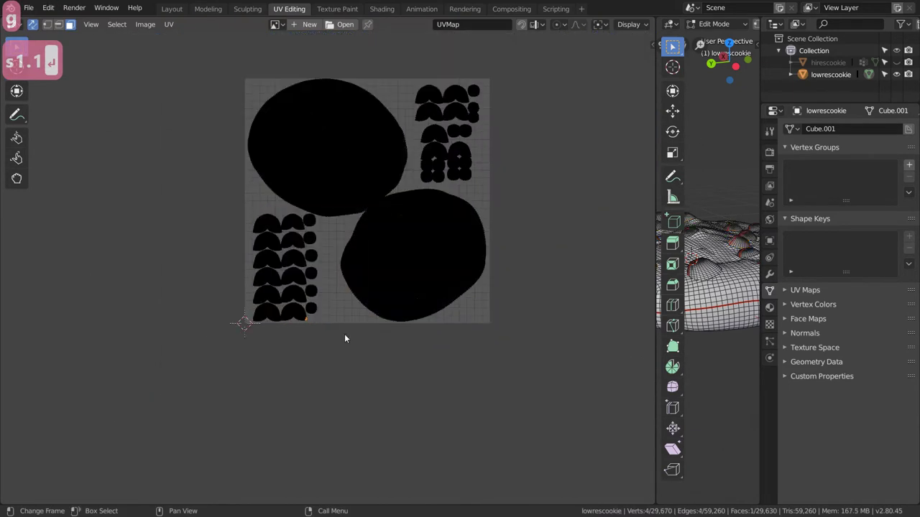
middle_click_drag(472, 215, 424, 273)
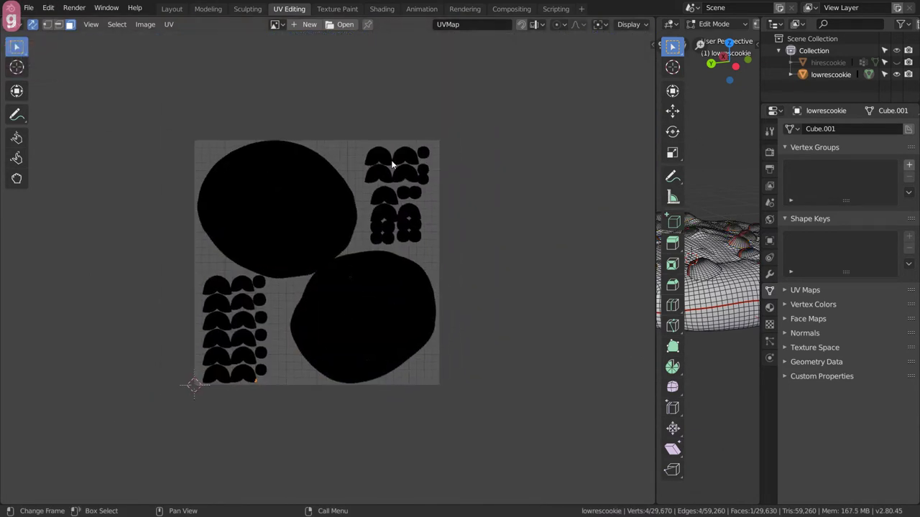
Return to the Layout workspace and save the cookie file.
left_click(173, 8)
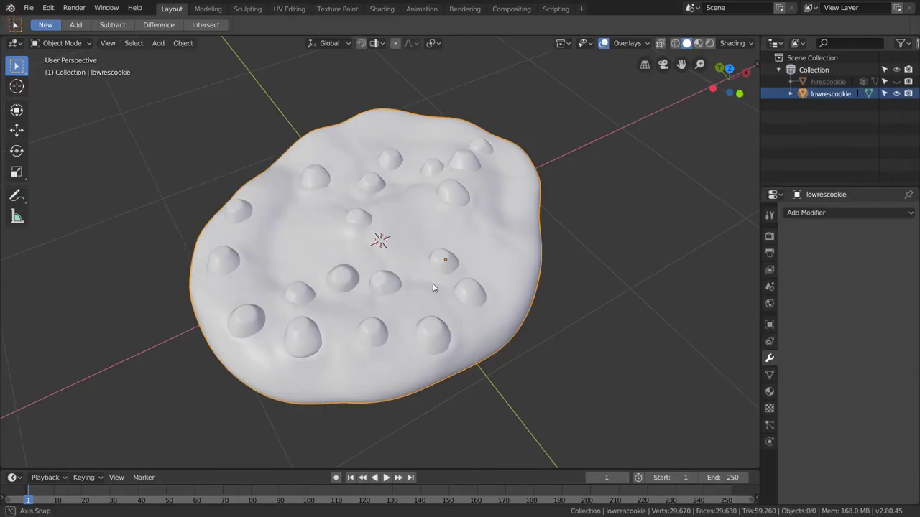
middle_click_drag(433, 287, 441, 266)
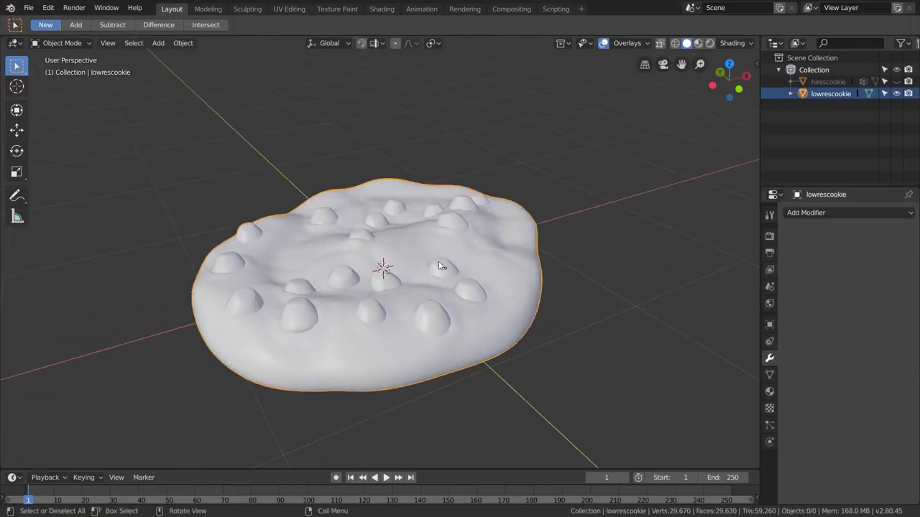
key("ctrl+s")
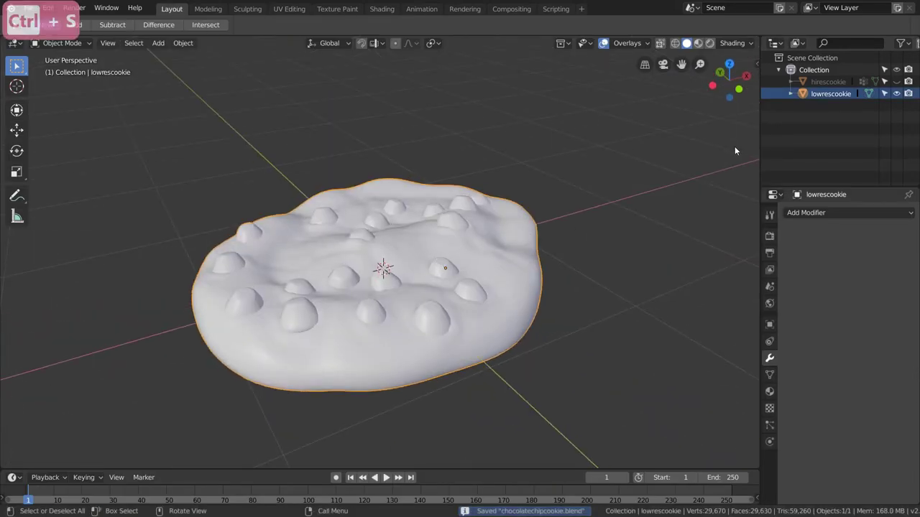
Move the lowrescookie object in the 3D scene.
key("g")
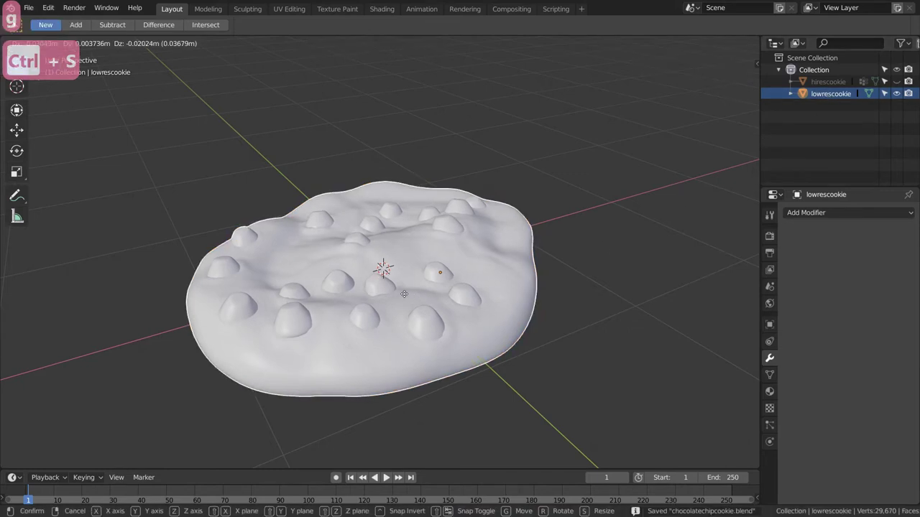
Undo the stray move of lowrescookie and export only the selected object as FBX, overwriting lowrescookie.fbx in the ChocolateChipCookie folder.
left_click(428, 150)
key("ctrl+z")
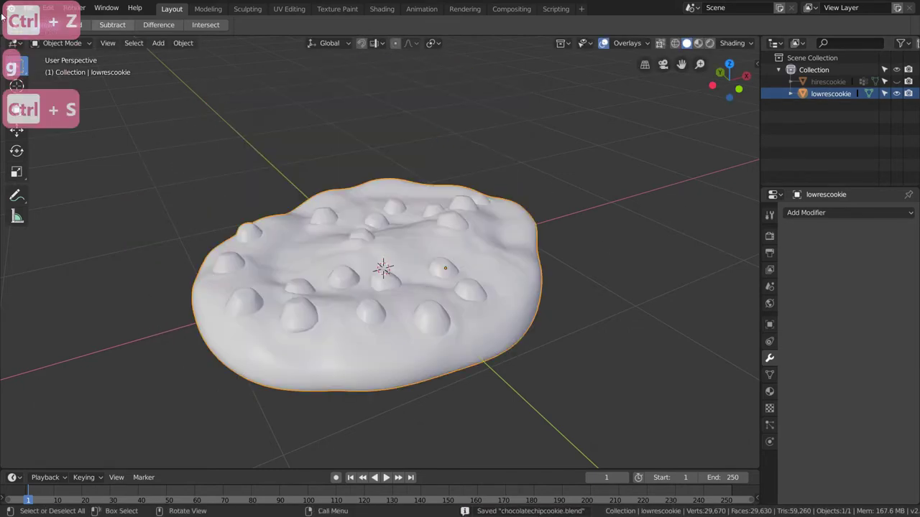
left_click(27, 12)
mouse_move(86, 240)
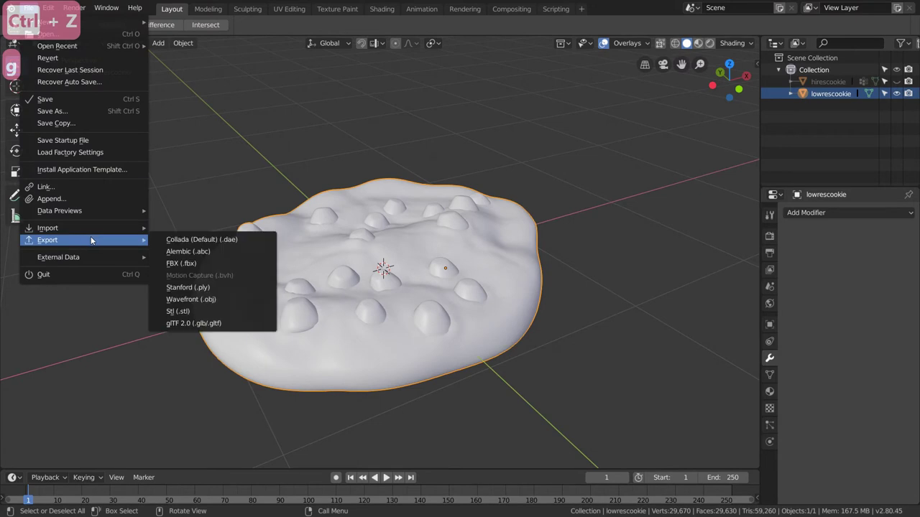
left_click(188, 264)
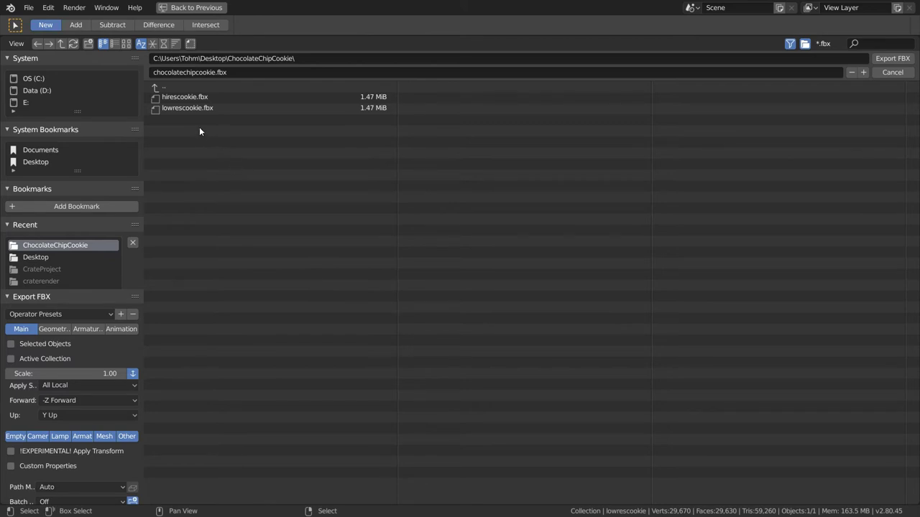
left_click(190, 108)
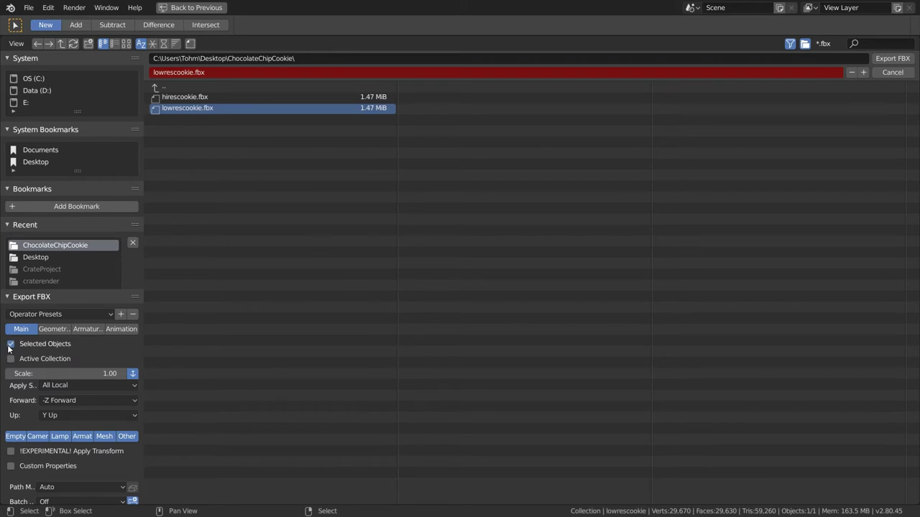
left_click(904, 61)
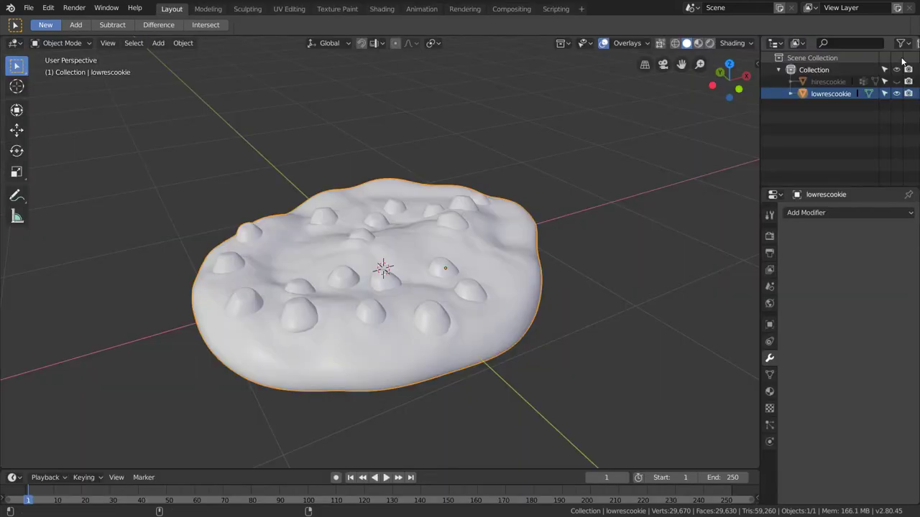
Hide lowrescookie, unhide hirescookie and select the high-res cookie in the scene.
left_click(896, 93)
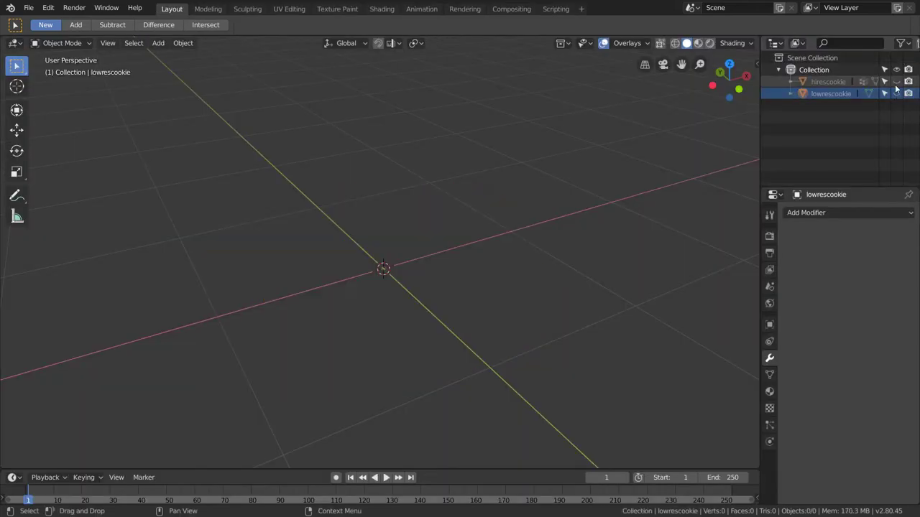
left_click(896, 82)
left_click(464, 256)
Export only the selected high-res cookie as FBX, overwriting hirescookie.fbx in the ChocolateChipCookie folder.
left_click(31, 10)
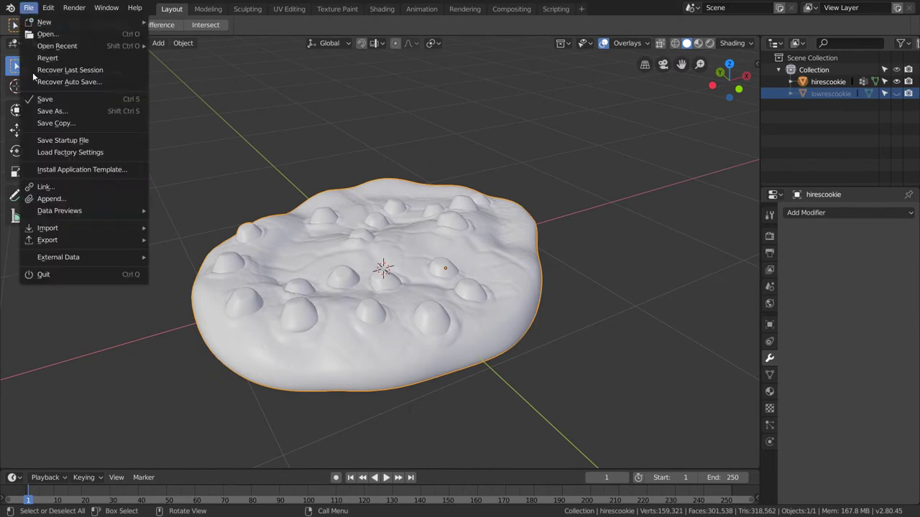
mouse_move(72, 243)
left_click(205, 264)
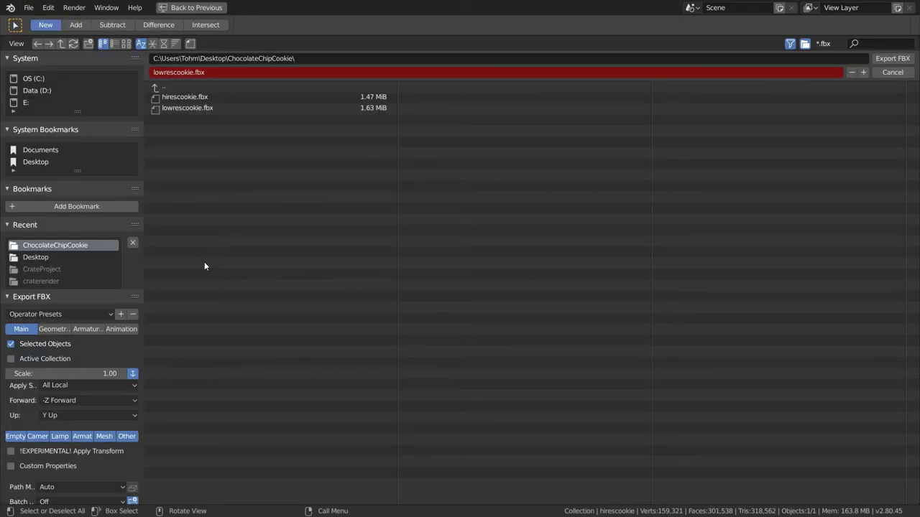
left_click(184, 97)
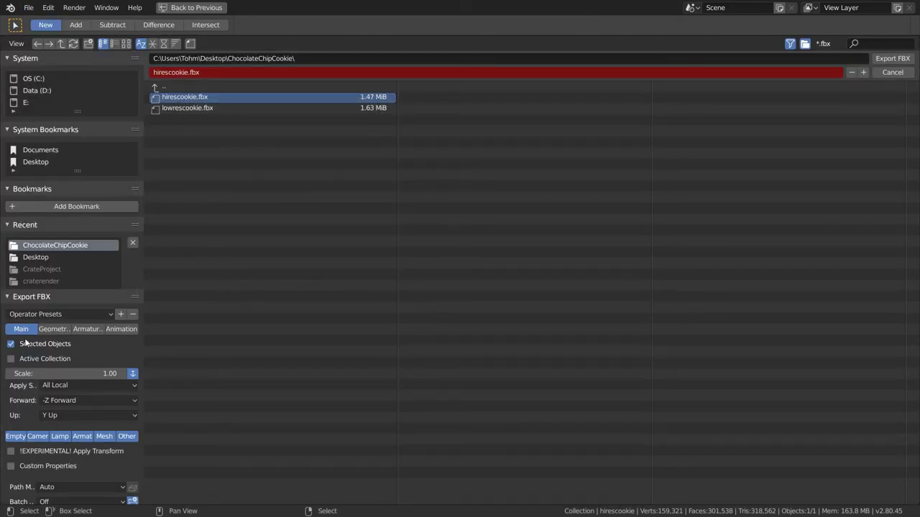
left_click(888, 59)
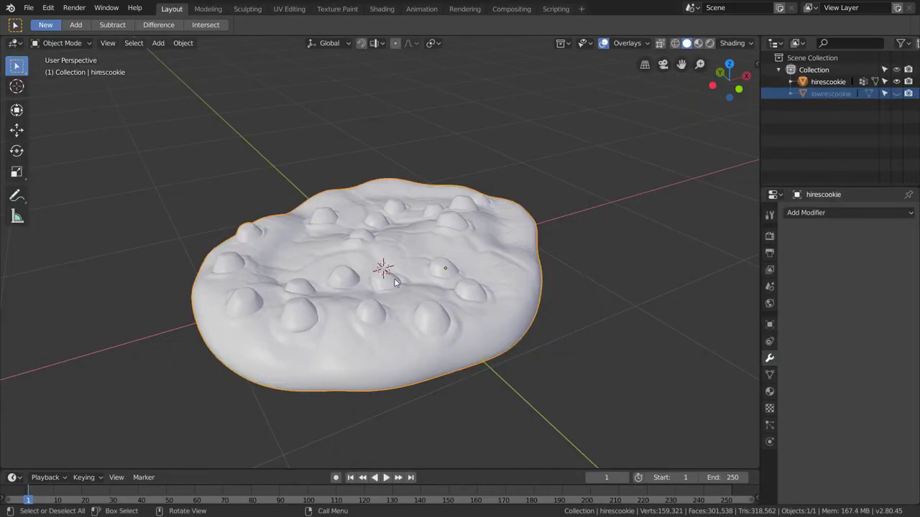
Select hirescookie in the scene collection and save the Blender file.
middle_click_drag(395, 282, 408, 325)
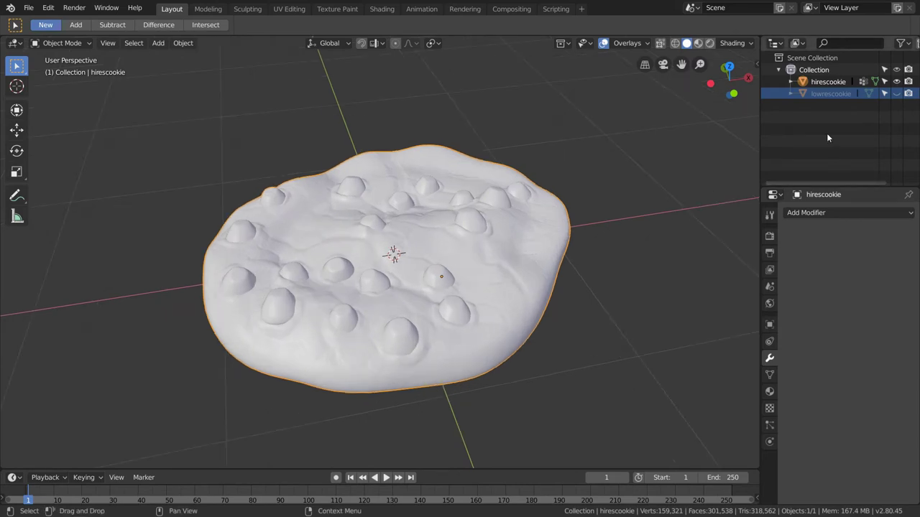
left_click(827, 81)
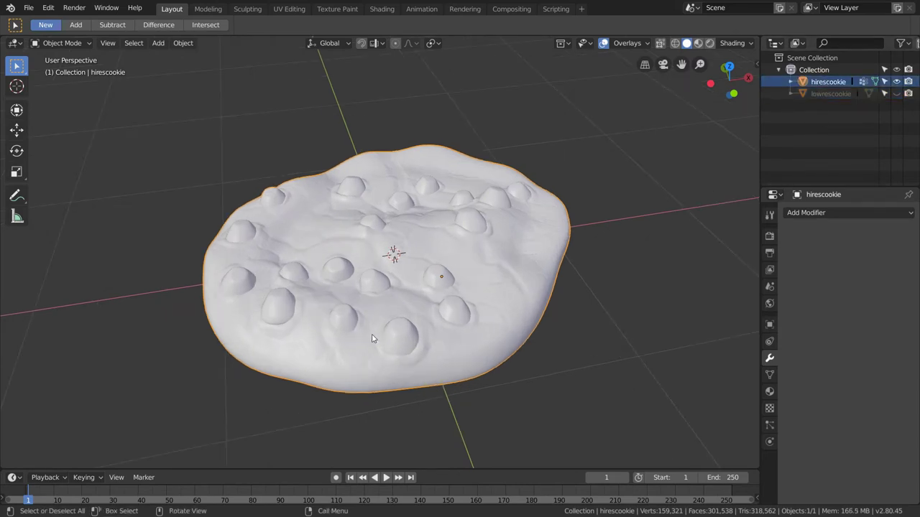
scroll(372, 339, "up", 2)
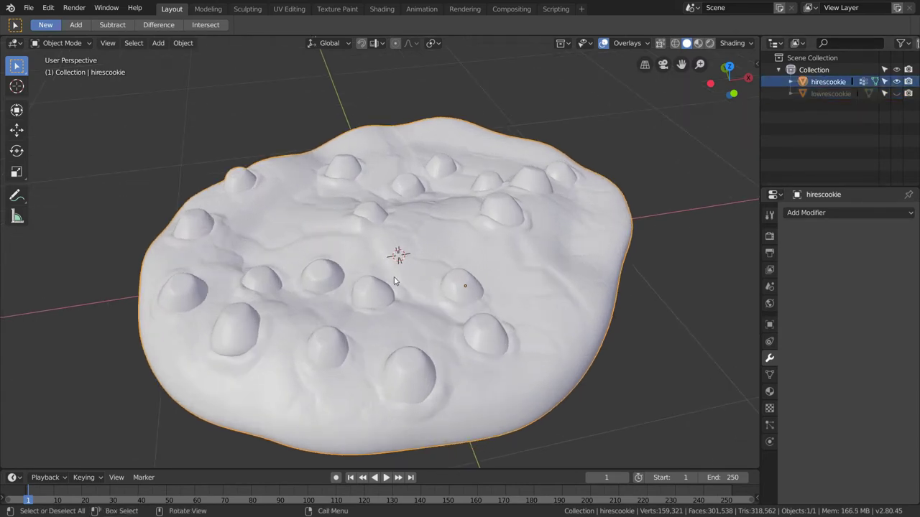
key("ctrl+s")
scroll(396, 278, "down", 3)
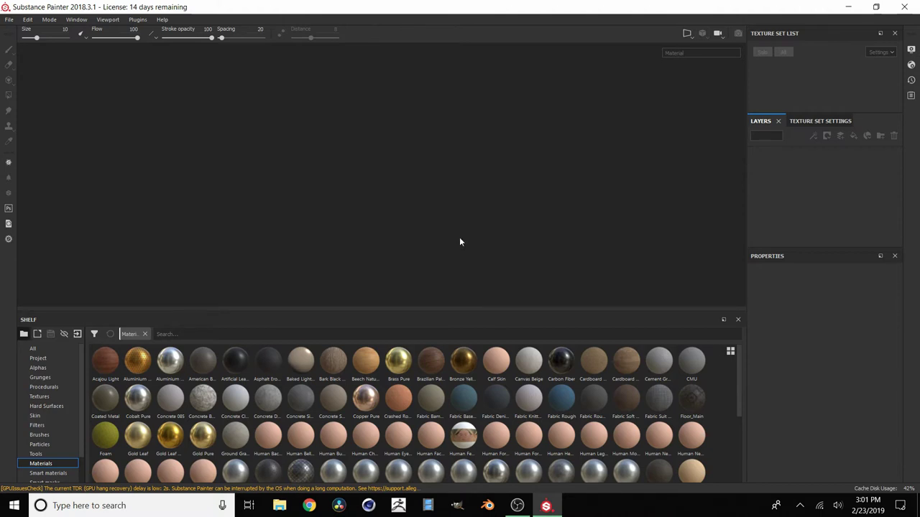
In Substance Painter, start a new project and choose lowrescookie.fbx from the ChocolateChipCookie folder as its mesh.
left_click(9, 19)
left_click(20, 30)
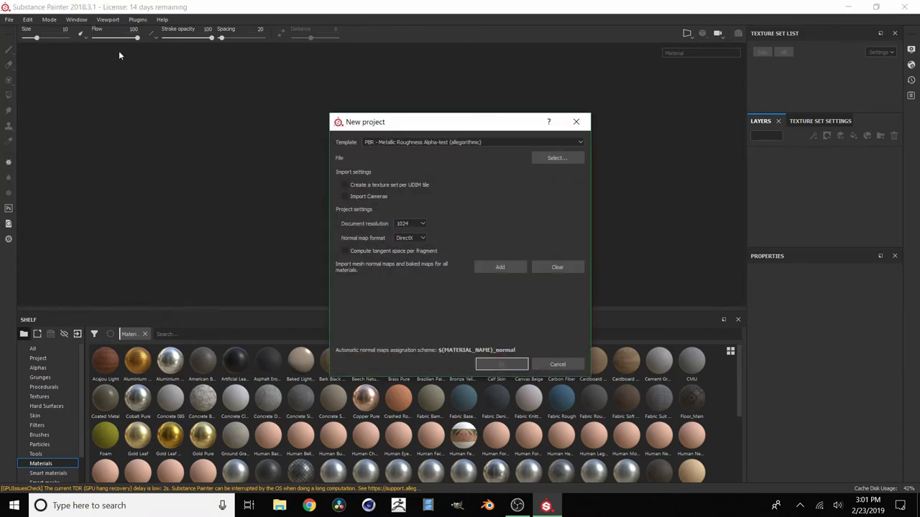
left_click_drag(460, 124, 357, 99)
left_click(454, 133)
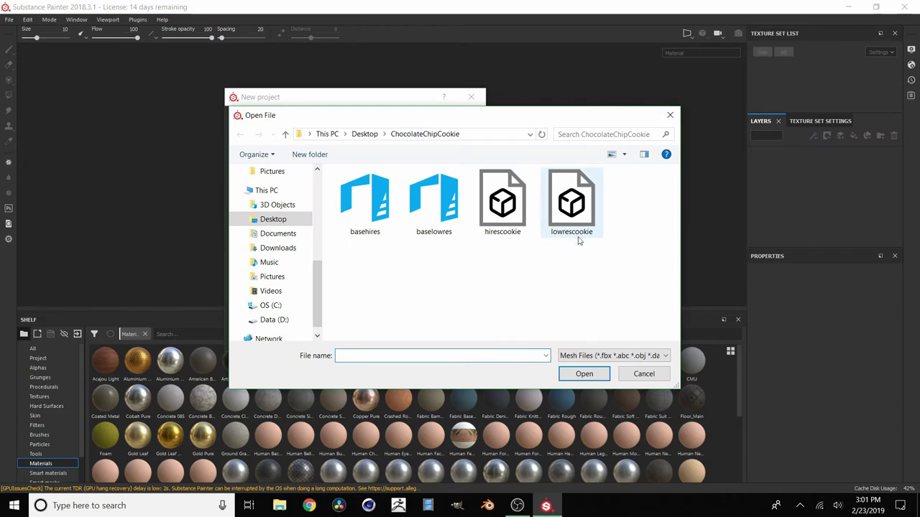
double_click(576, 200)
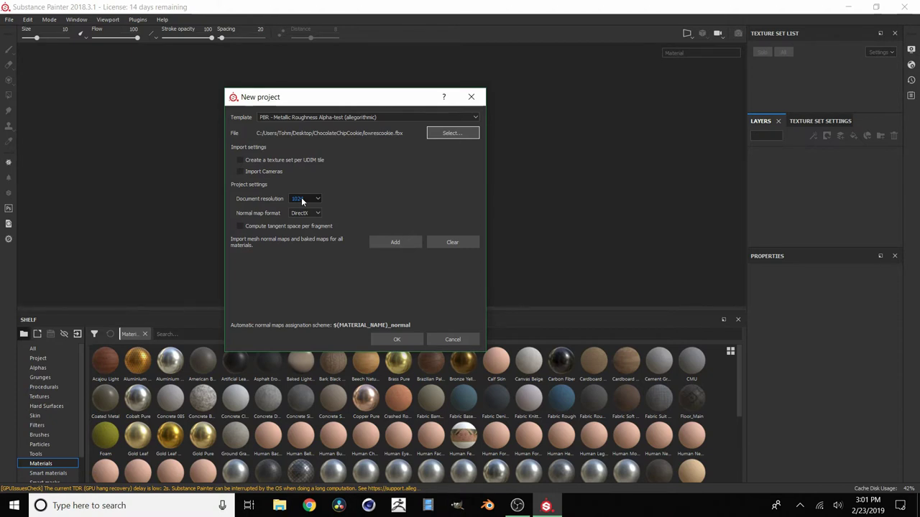
Choose a document resolution of 1024 and create the project from the low-res cookie mesh.
left_click(302, 201)
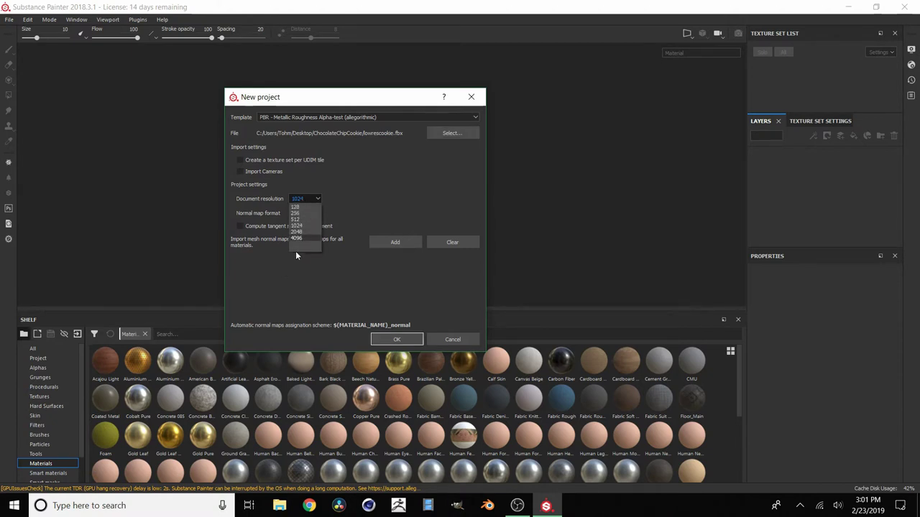
left_click(296, 225)
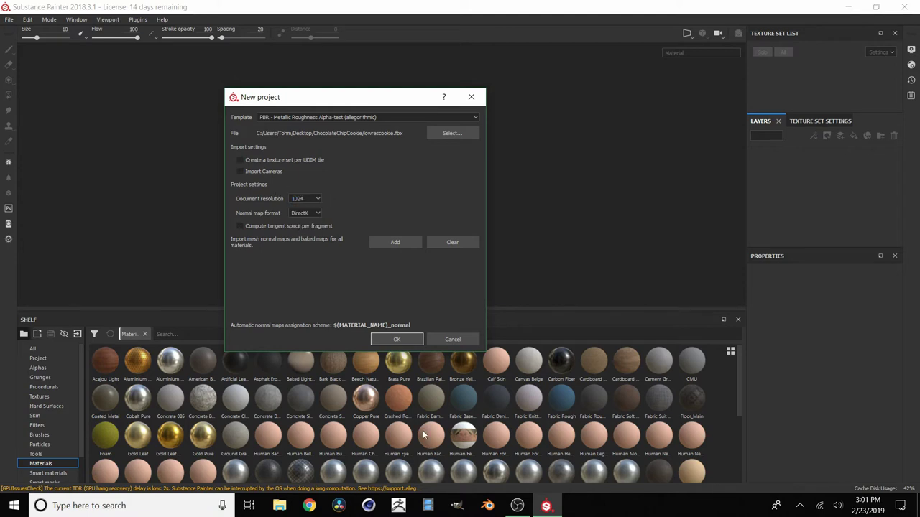
left_click(394, 341)
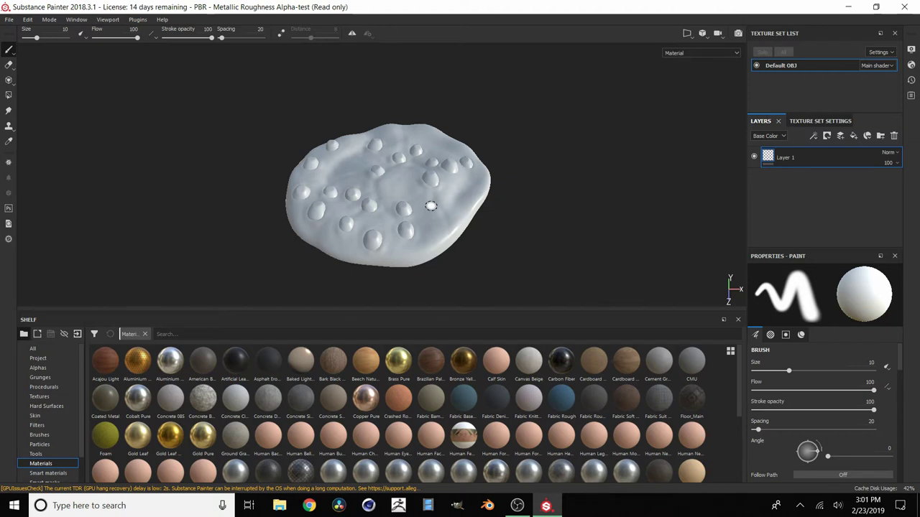
Delete Layer 1 and open the mesh map baking settings for the Default OBJ texture set.
scroll(402, 196, "up", 2)
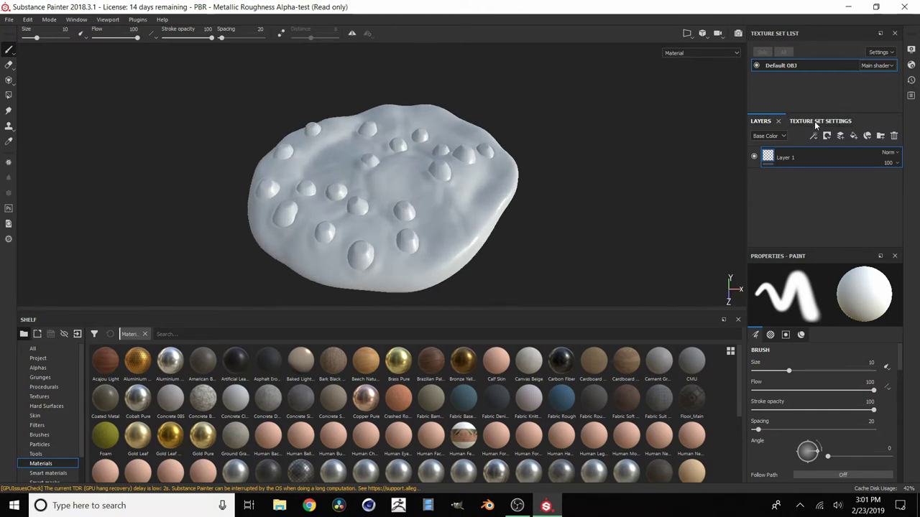
left_click(894, 135)
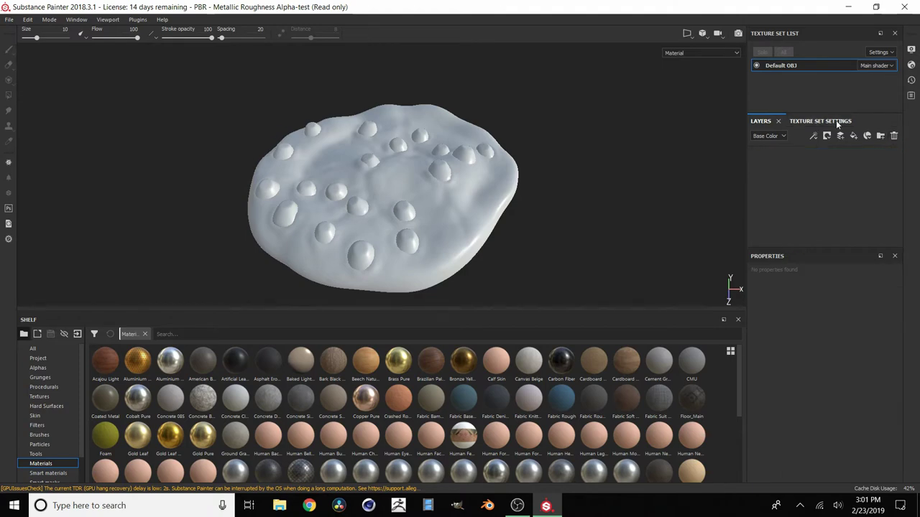
left_click(827, 121)
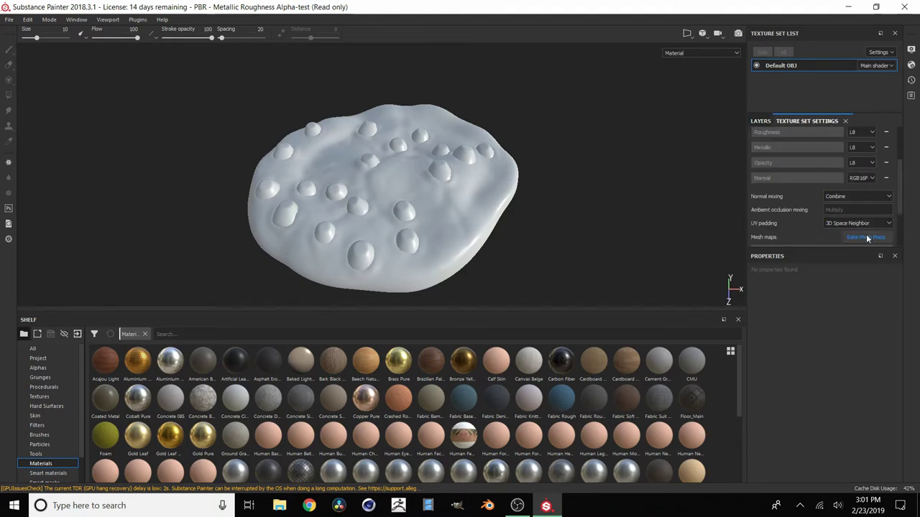
scroll(827, 174, "down", 3)
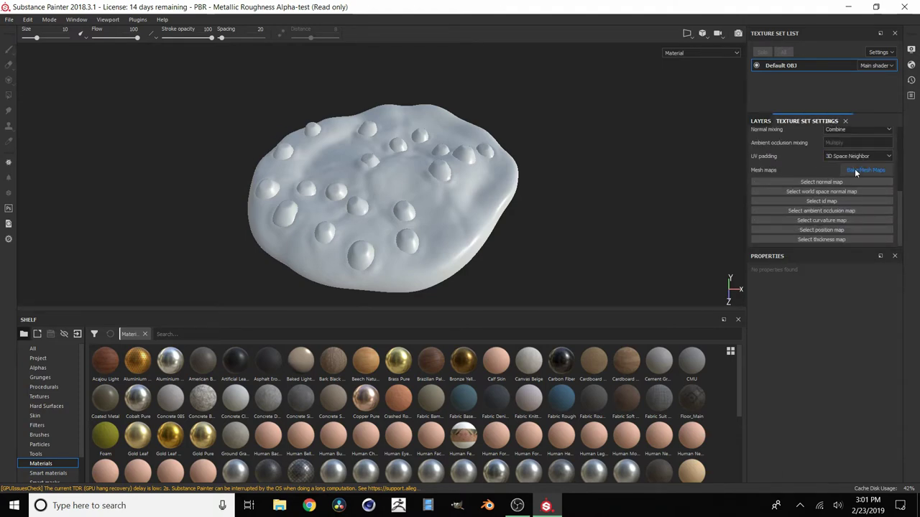
left_click(854, 168)
left_click_drag(457, 88, 375, 74)
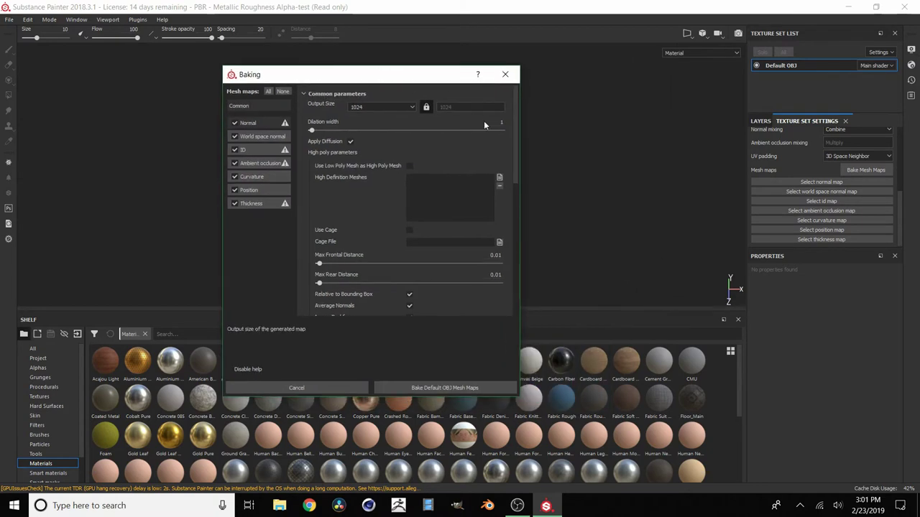
Load hirescookie.fbx as the high definition mesh and bake the Default OBJ mesh maps at an output size of 1024.
left_click(499, 178)
left_click_drag(498, 96, 440, 68)
double_click(447, 147)
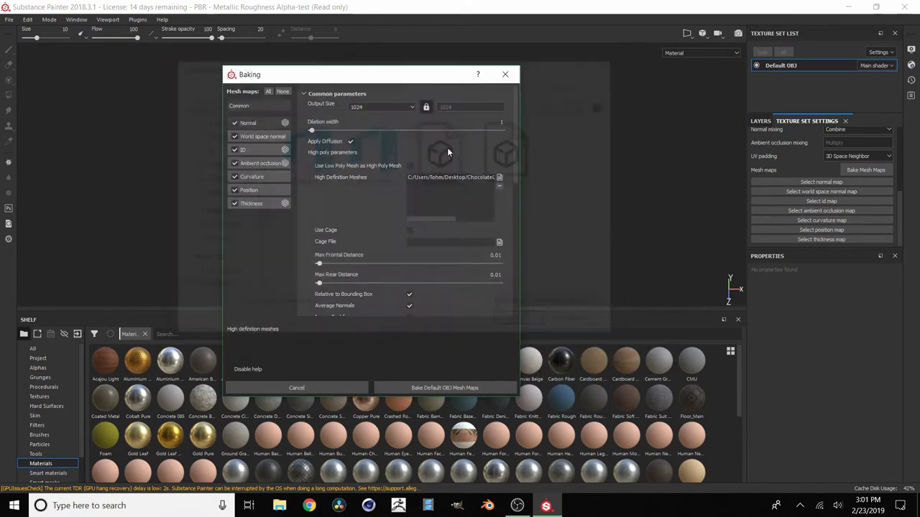
left_click_drag(359, 80, 358, 60)
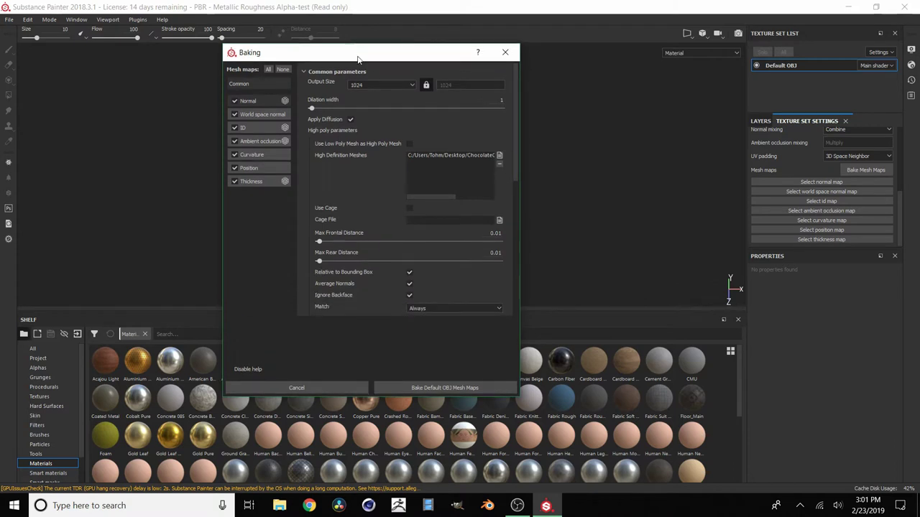
left_click(445, 388)
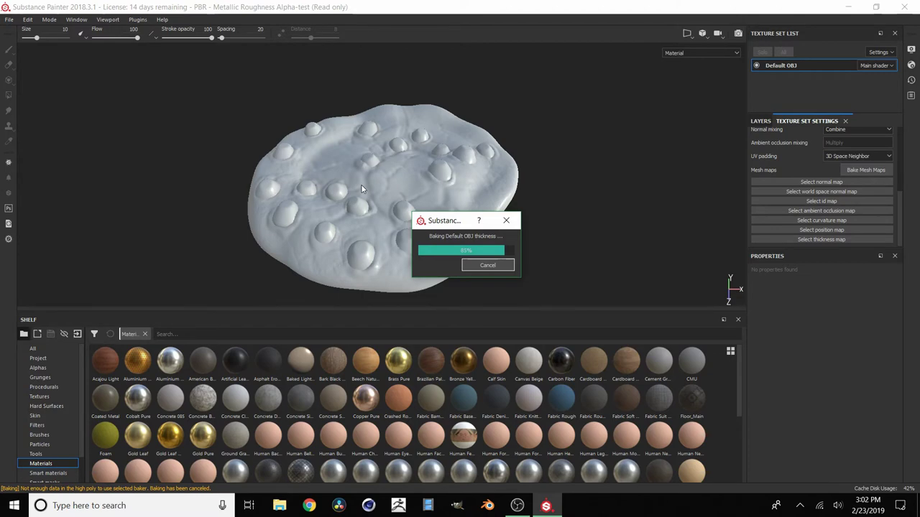
left_click(487, 265)
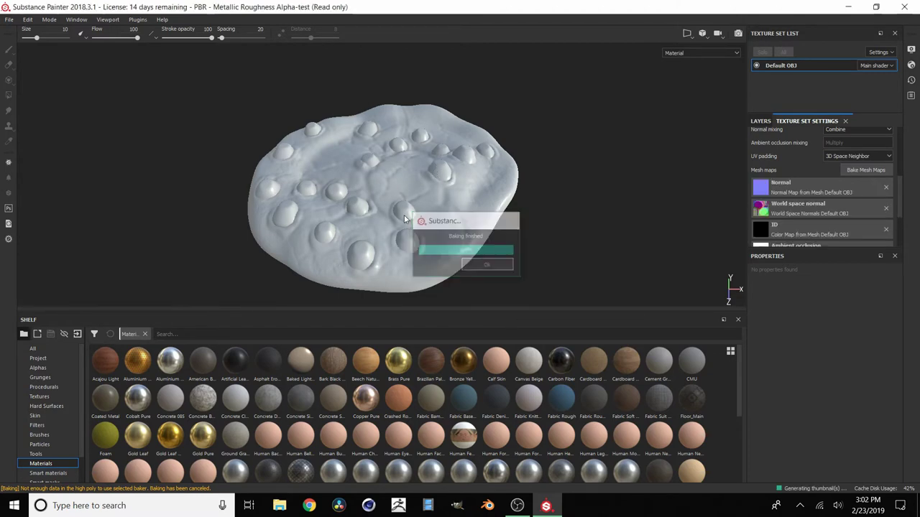
Inspect the baked detail on the cookie, return to the layer stack and enlarge its area both upward and downward.
mouse_move(409, 214)
right_mouse_down("alt")
mouse_move(398, 214)
mouse_move(445, 212)
mouse_move(379, 218)
mouse_move(465, 223)
mouse_move(412, 207)
right_mouse_up("alt")
scroll(412, 207, "down", 3)
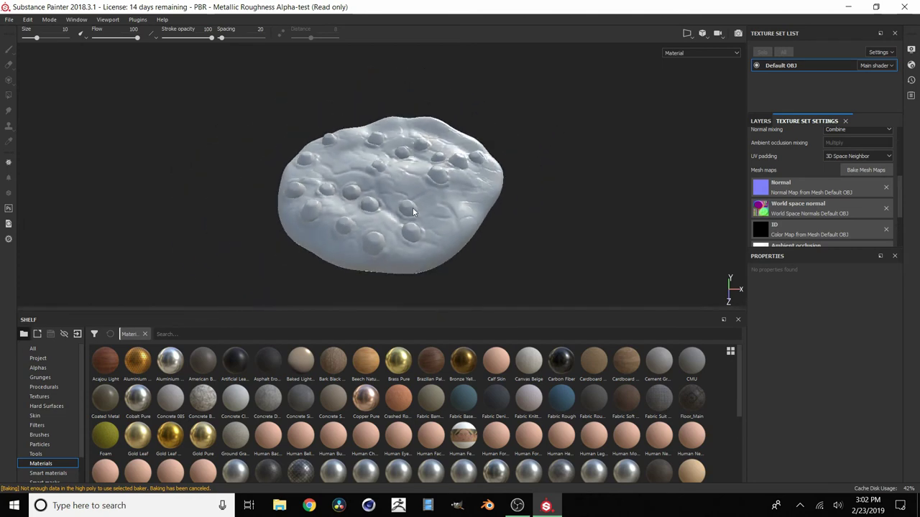
left_click_drag(446, 185, 456, 164, "alt")
scroll(475, 171, "up", 3)
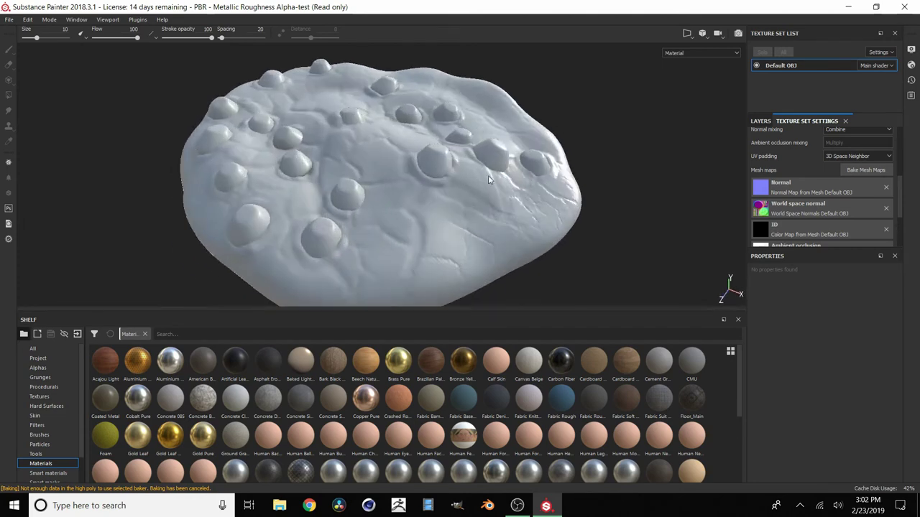
left_click(760, 121)
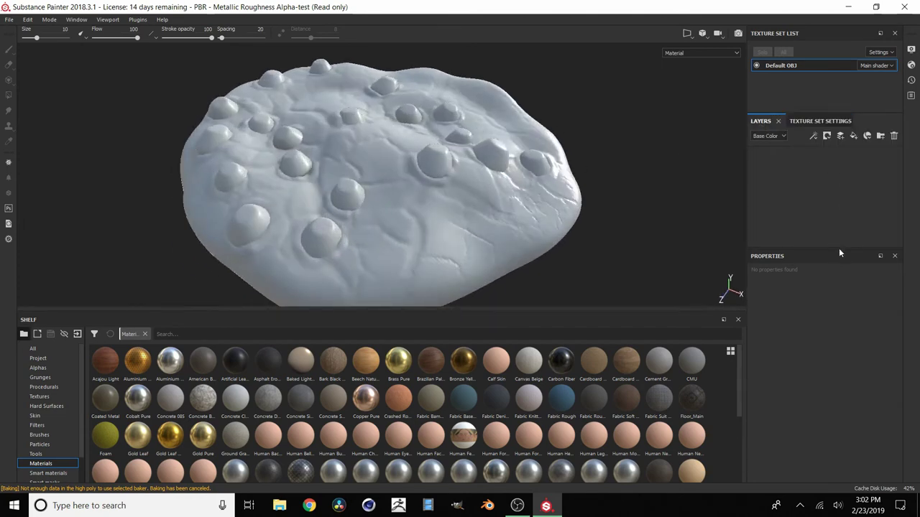
left_click_drag(836, 248, 836, 311)
left_click_drag(867, 115, 867, 90)
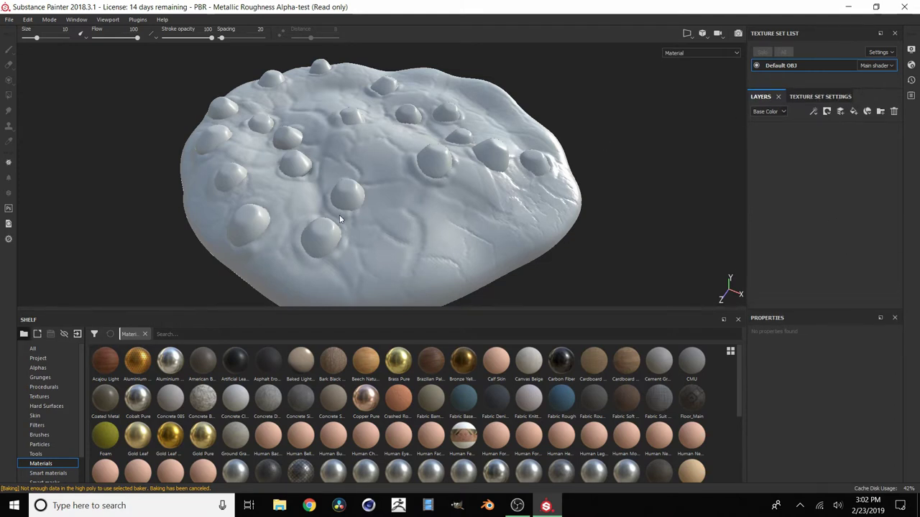
Add a fill layer to the layer stack and name it chocolatechips.
scroll(321, 207, "down", 2)
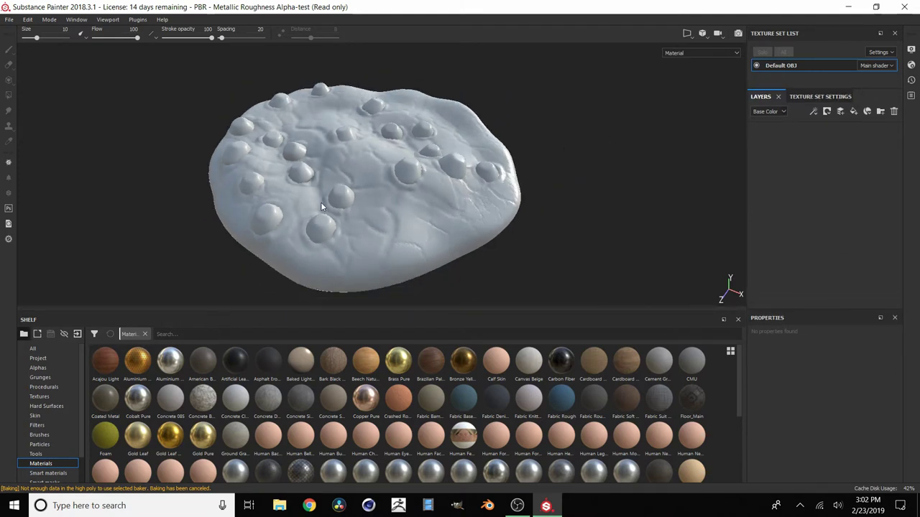
left_click(854, 112)
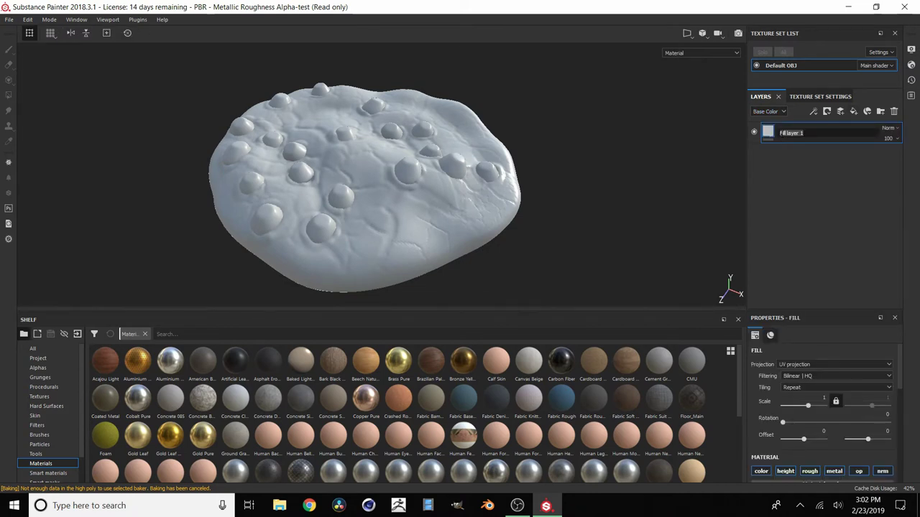
type("chocolatechips")
key("Return")
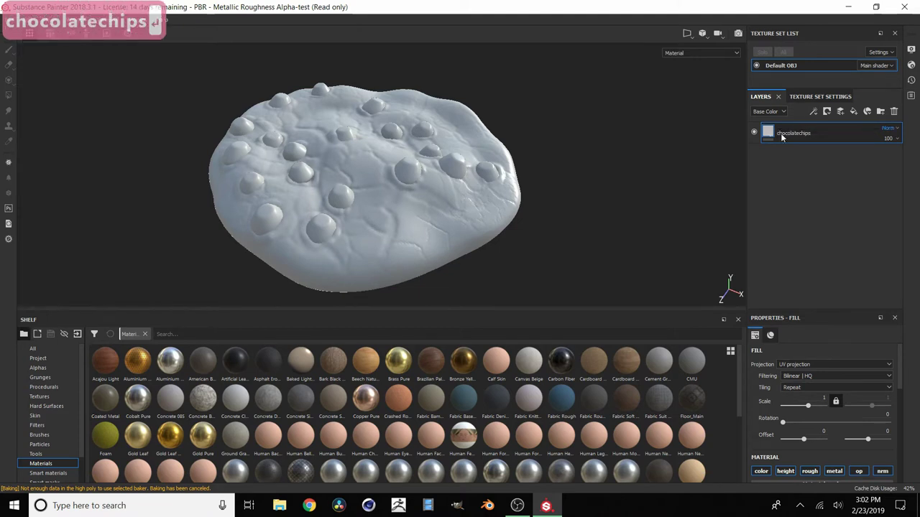
Set the chocolatechips layer's base color to a dark brown, about R 0.082, G 0.028, B 0.002.
scroll(400, 174, "up", 3)
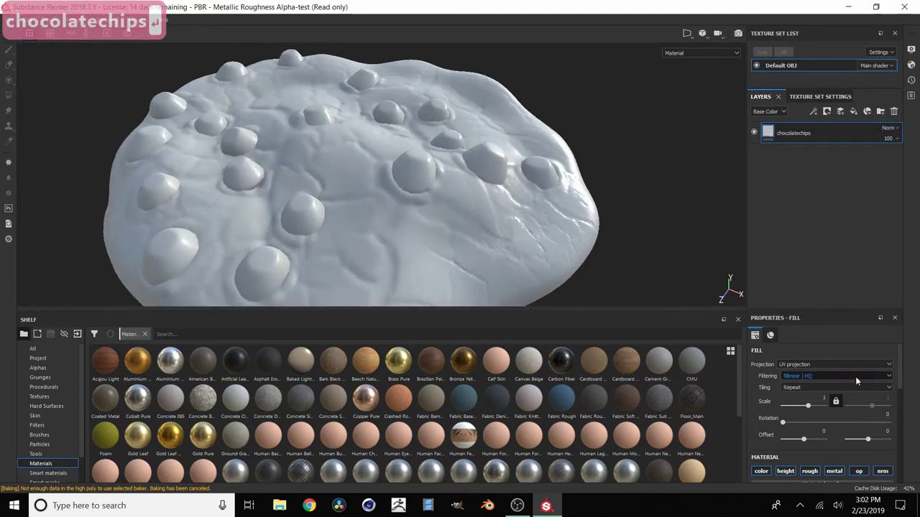
scroll(834, 359, "down", 4)
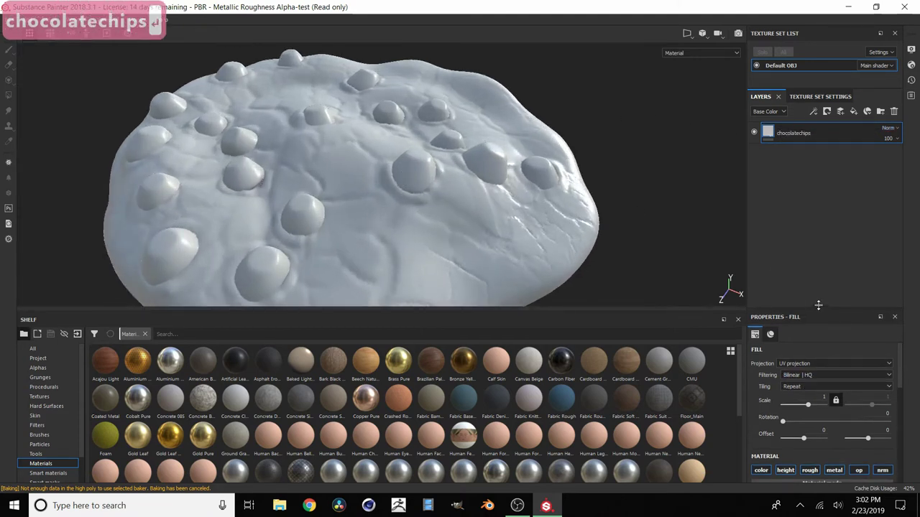
scroll(837, 367, "down", 1)
left_click(822, 378)
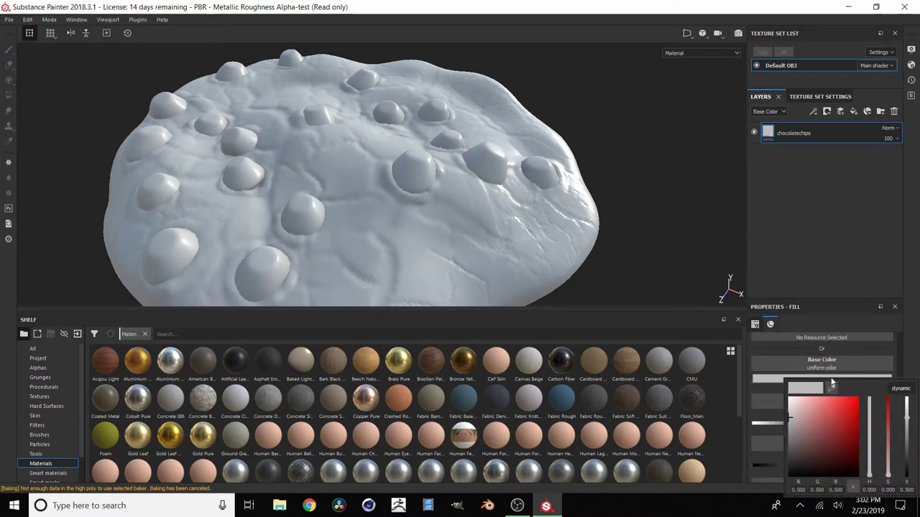
mouse_move(869, 478)
left_mouse_down()
mouse_move(845, 451)
mouse_move(871, 474)
left_mouse_up()
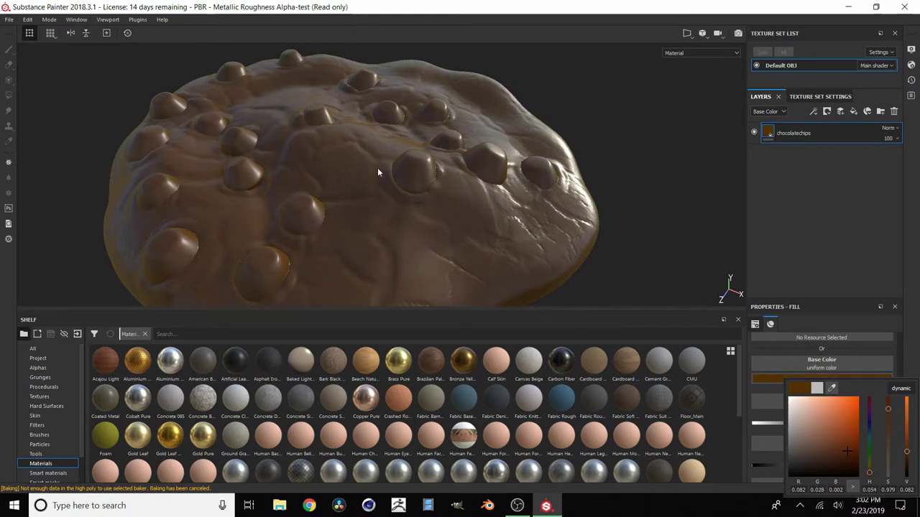
Set the chocolatechips layer's roughness to 0.4 and rotate the environment lighting to judge the shine.
scroll(803, 438, "down", 3)
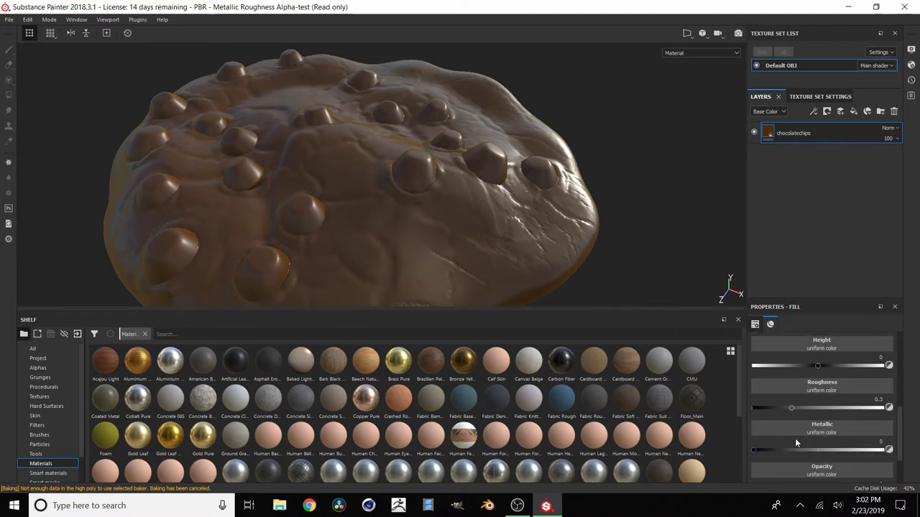
left_click(871, 401)
type(".4")
key("Return")
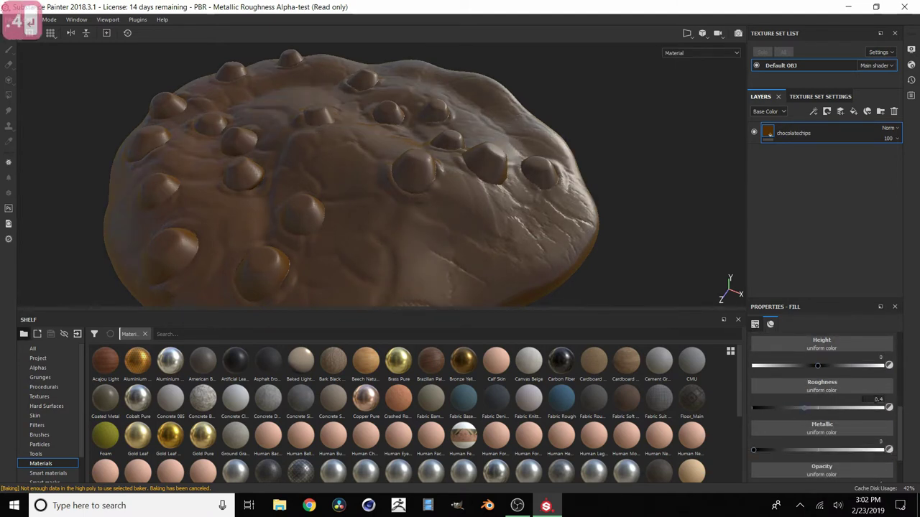
right_click_drag(517, 210, 486, 240, "shift")
Set the chocolatechips layer's roughness to 0.35 and check the reflections on the cookie.
left_click(877, 399)
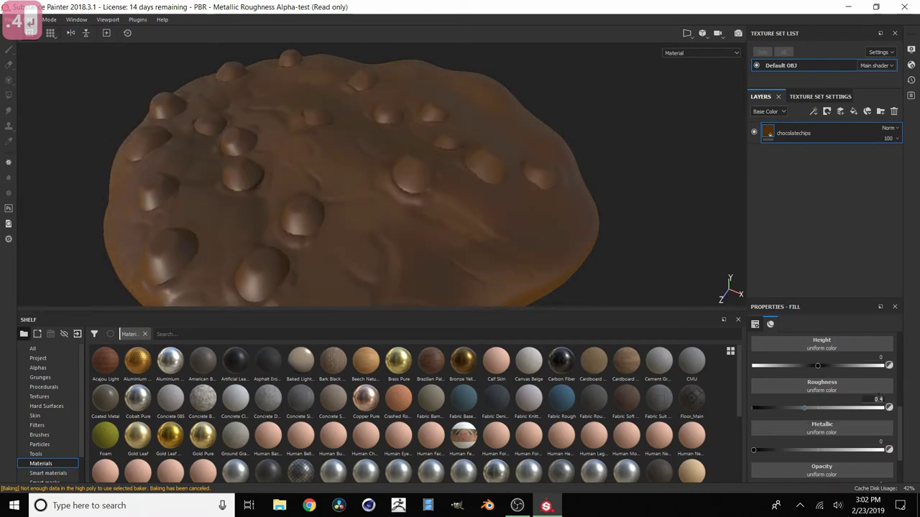
type(".35")
key("Return")
scroll(477, 197, "down", 2)
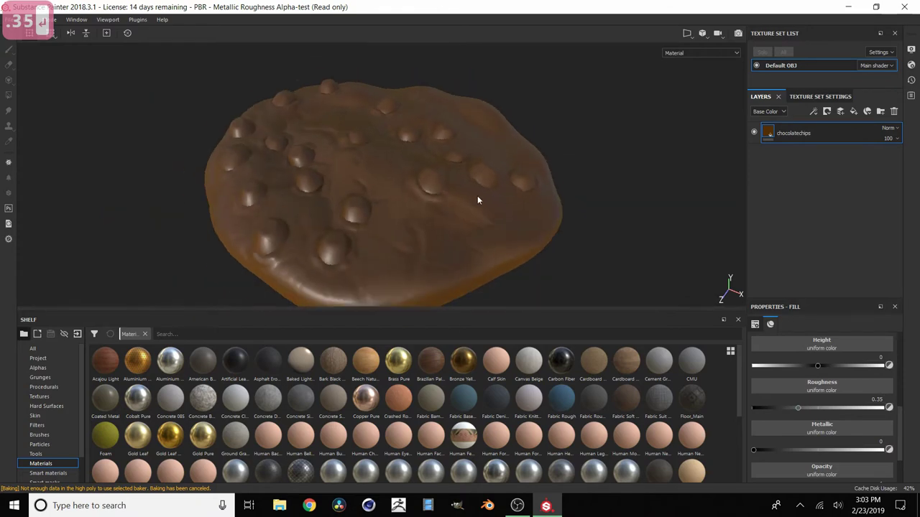
left_click_drag(477, 196, 415, 175, "alt")
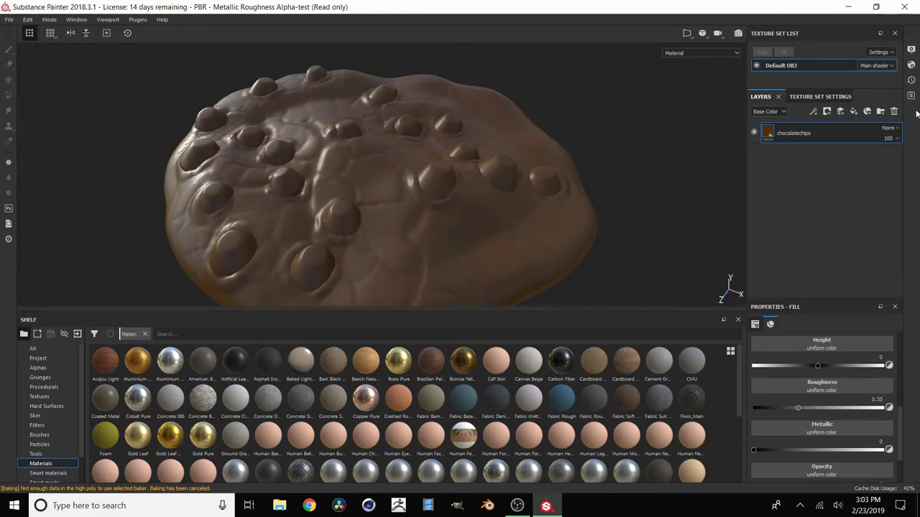
Add a black mask to the chocolatechips layer and fill the entire cookie with white using Polygon Fill in mesh mode.
right_click(806, 135)
left_click(818, 149)
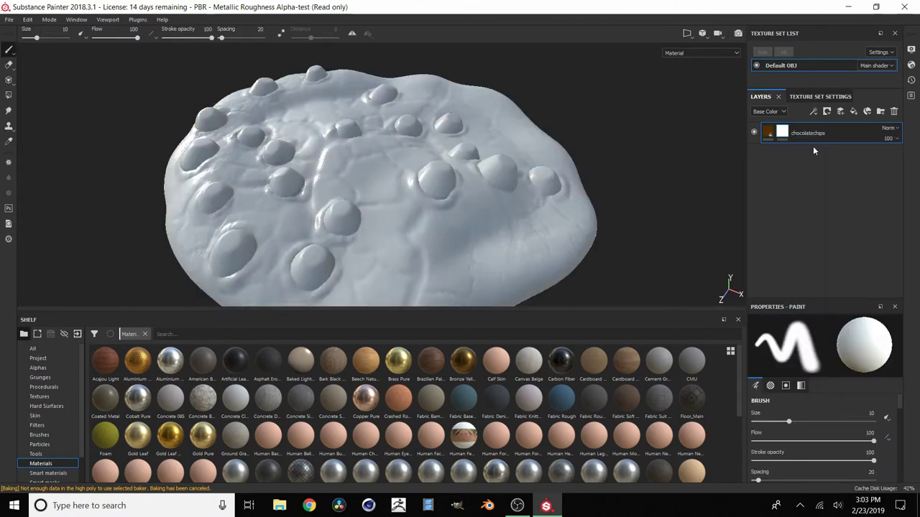
left_click(5, 96)
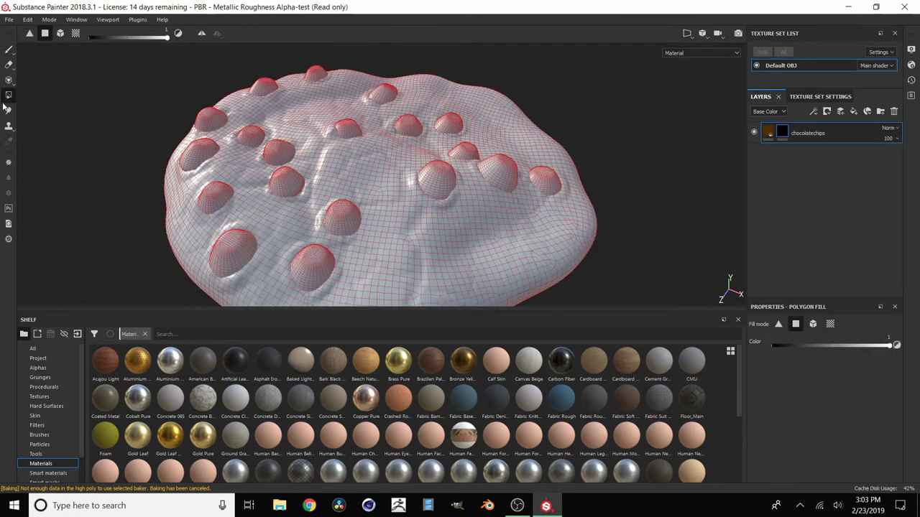
scroll(215, 116, "up", 3)
scroll(263, 125, "down", 6)
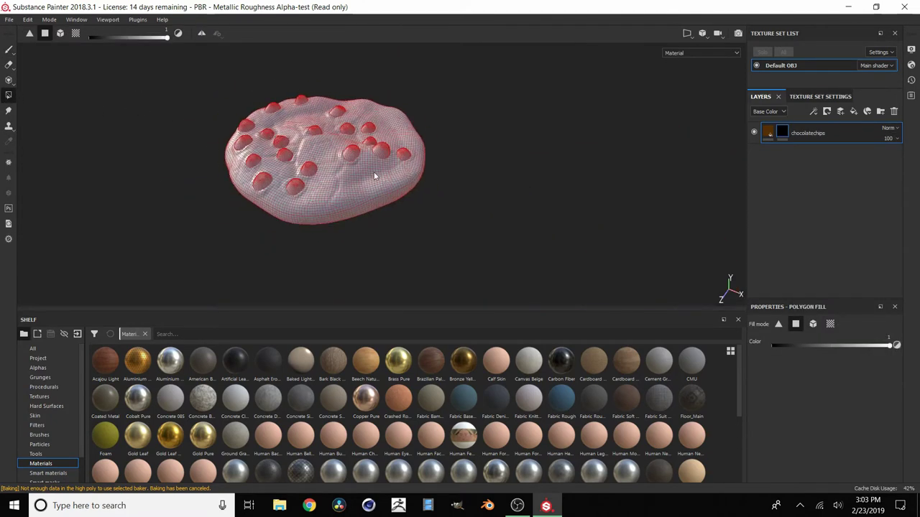
left_click(813, 324)
left_click_drag(184, 242, 466, 107)
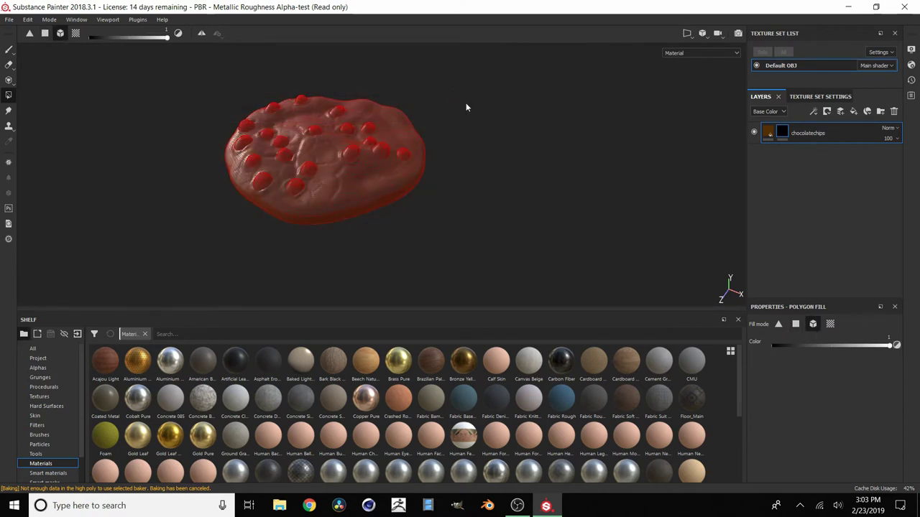
Set the polygon fill color to 0 and remove the cookie body from the mask, leaving only the chips brown.
left_click_drag(802, 347, 783, 343)
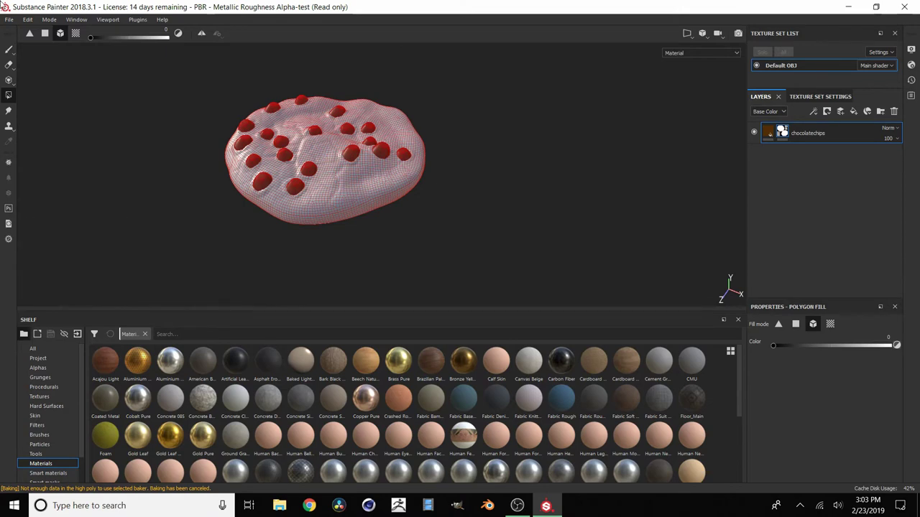
left_click(9, 50)
scroll(333, 144, "up", 5)
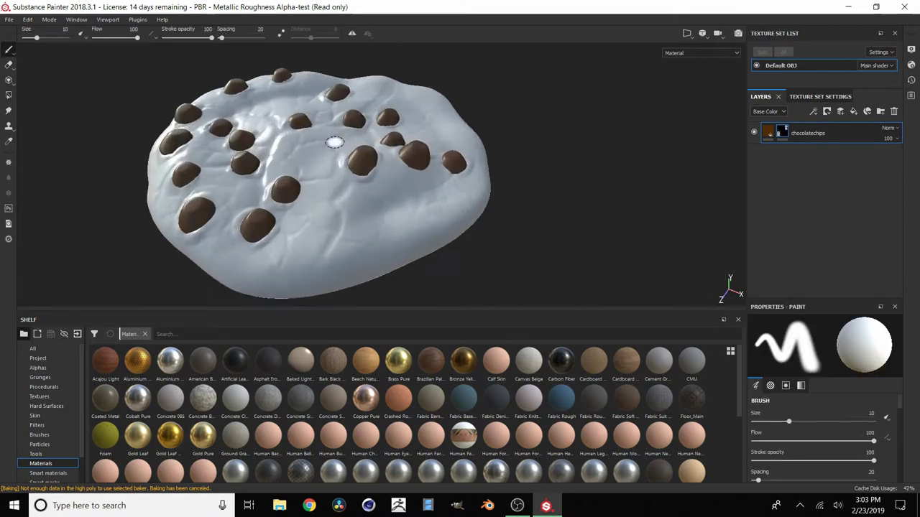
middle_click_drag(419, 114, 514, 90, "alt")
scroll(448, 125, "down", 3)
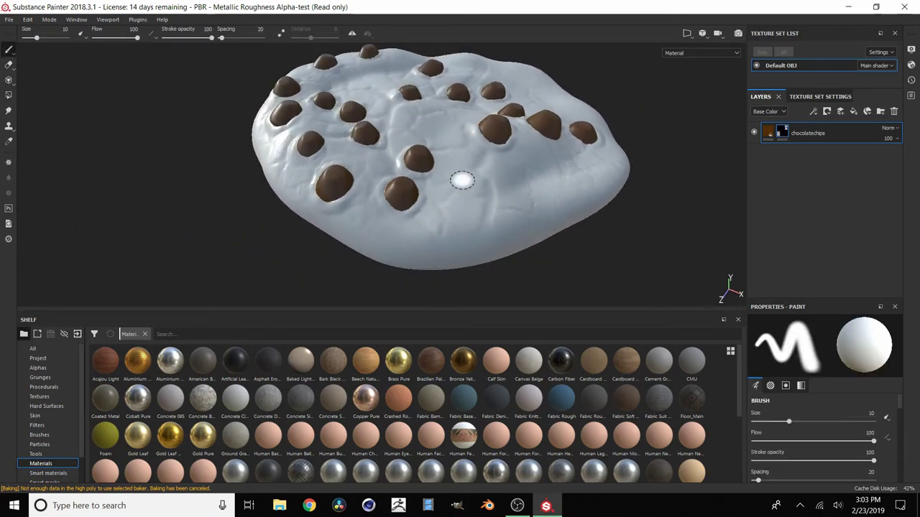
left_click_drag(431, 113, 505, 165, "alt")
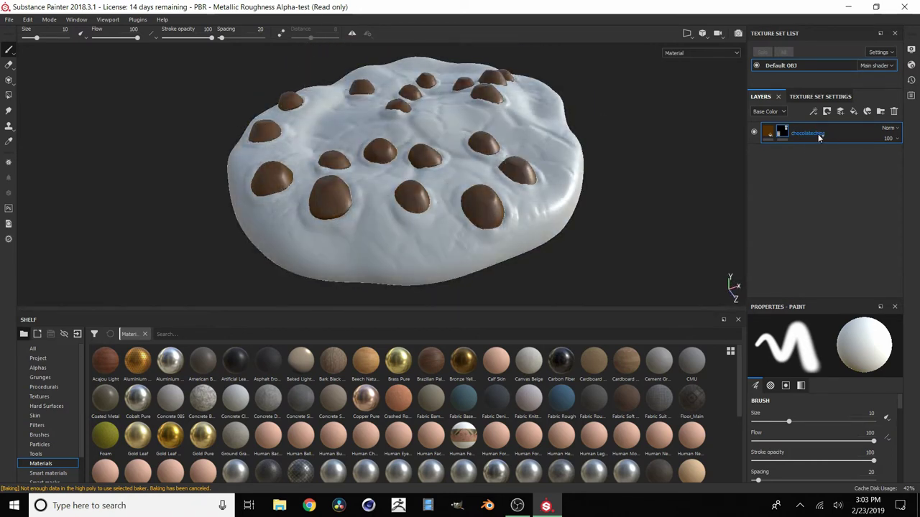
Duplicate the chocolatechips layer and rename the upper copy chocolatechipsblack.
key("ctrl+c")
key("ctrl+v")
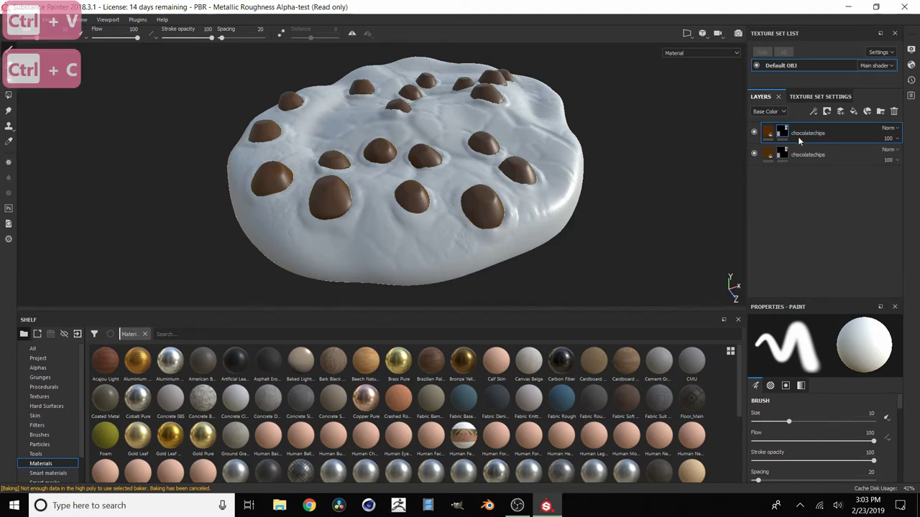
double_click(809, 134)
key("Right")
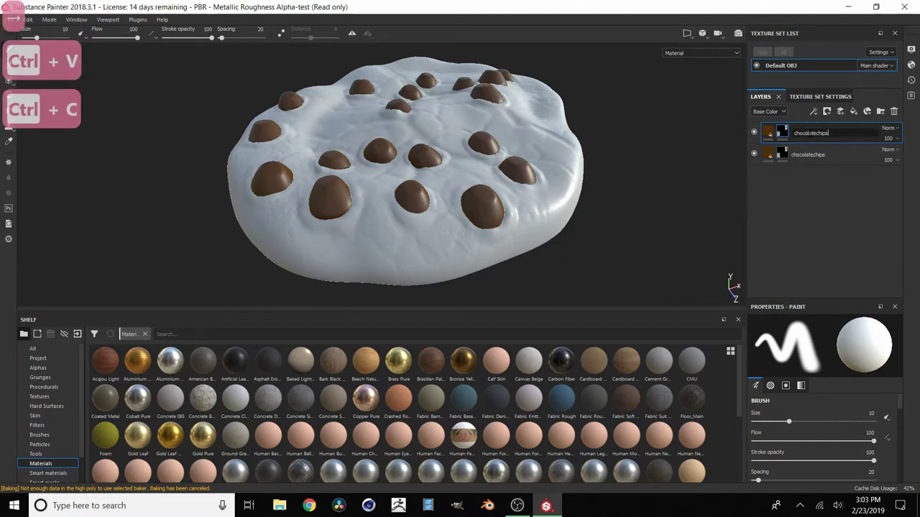
type("black")
key("Return")
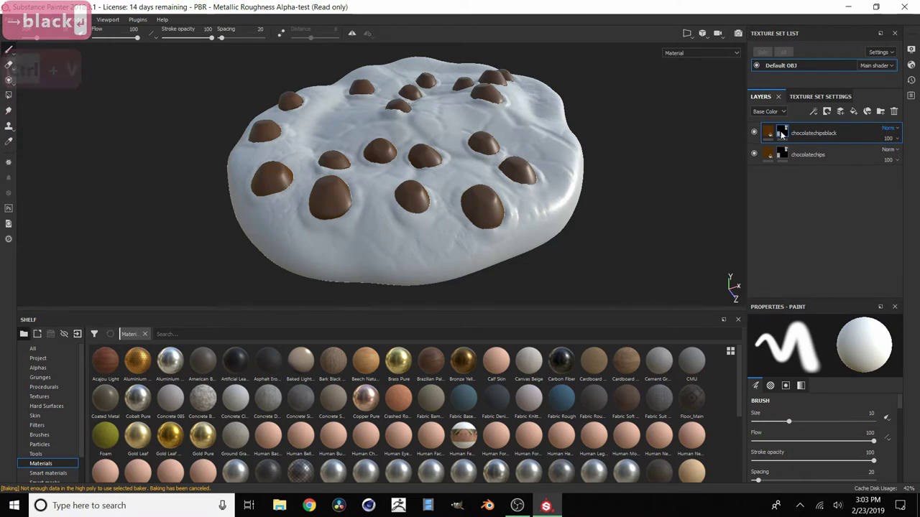
Darken the chocolatechipsblack layer's base color to about R 0.029, G 0.010, B 0.001.
left_click(781, 132)
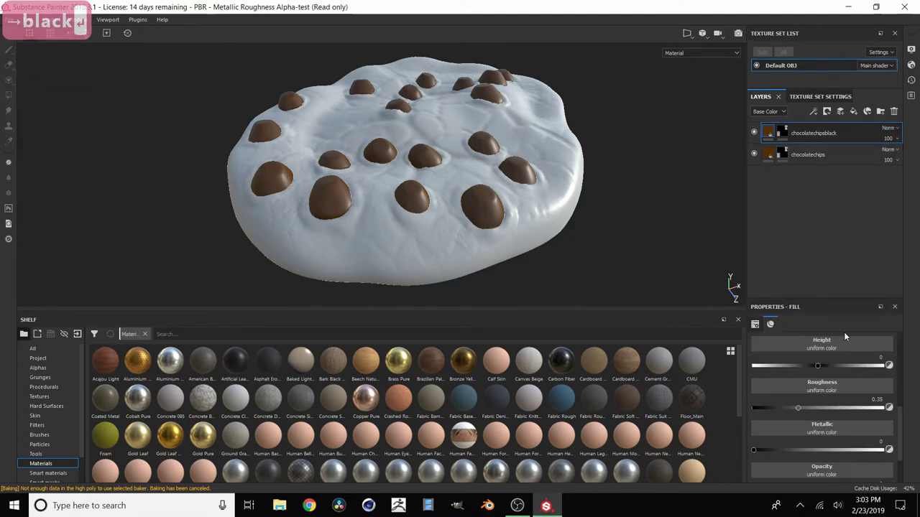
scroll(865, 409, "up", 2)
left_click(853, 379)
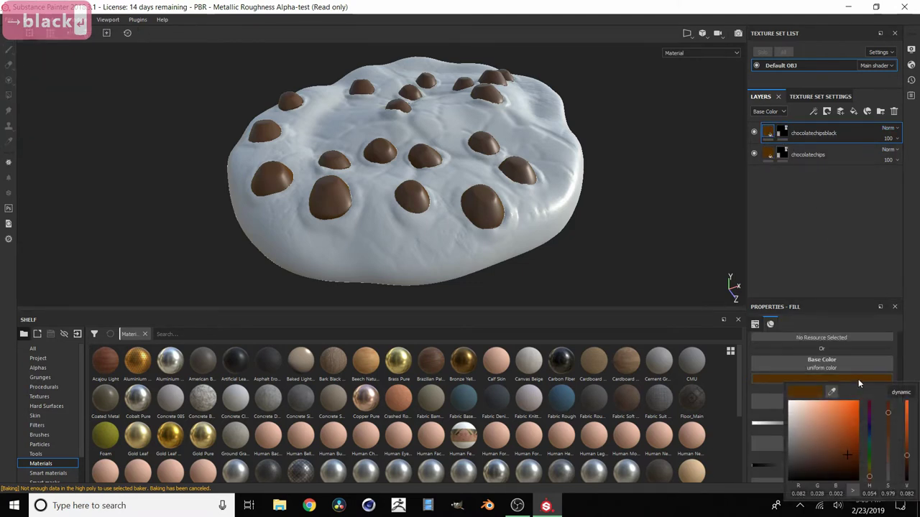
left_click_drag(914, 462, 913, 469)
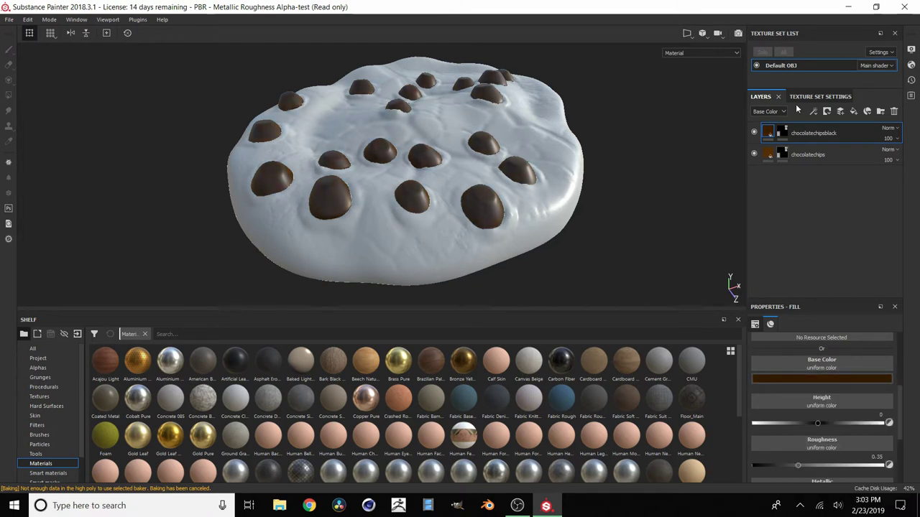
Clear the mask of the chocolatechipsblack layer.
left_click(782, 132)
right_click(784, 131)
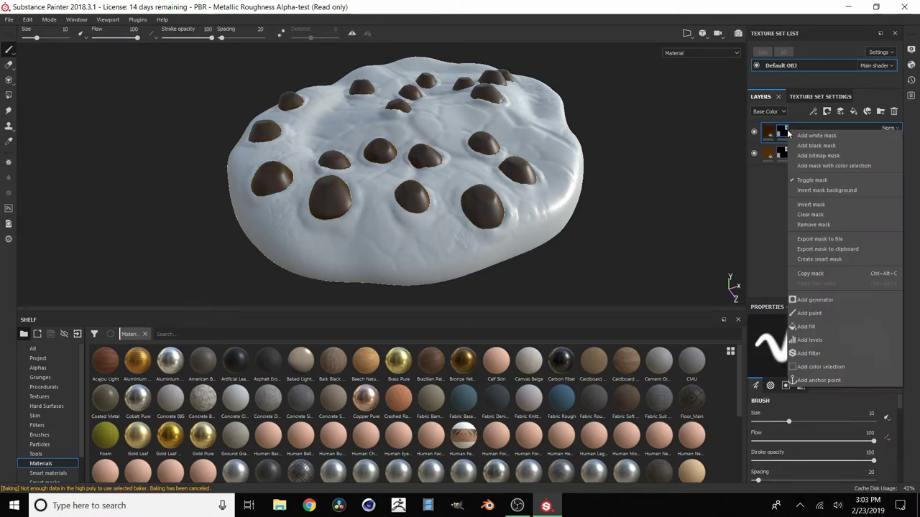
left_click(826, 215)
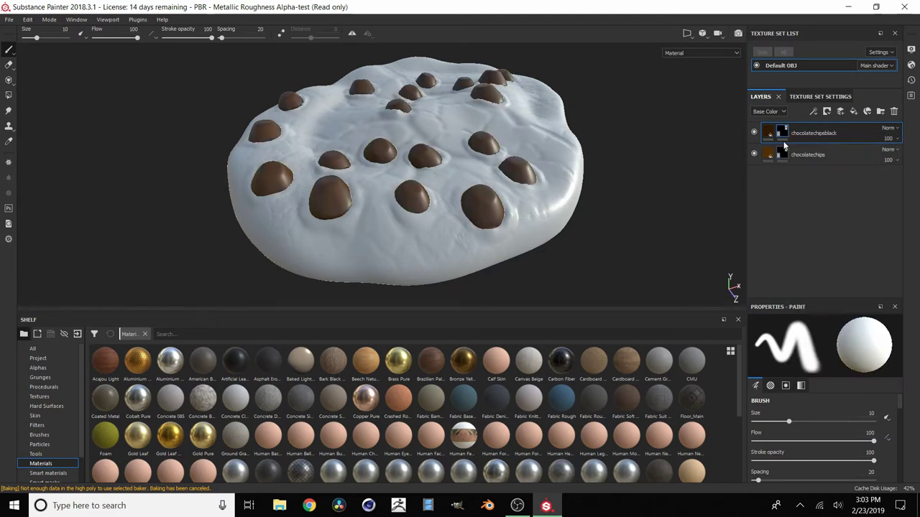
Set the polygon fill color to 1 and fill a few scattered chips in the chocolatechipsblack mask, then return to the Paint tool.
left_click(8, 95)
scroll(405, 180, "up", 2)
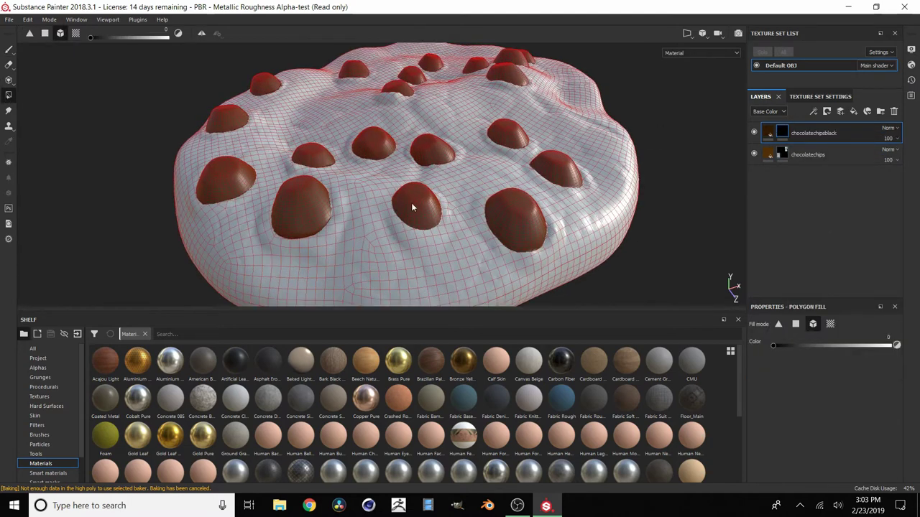
left_click_drag(865, 346, 891, 346)
left_click(301, 160)
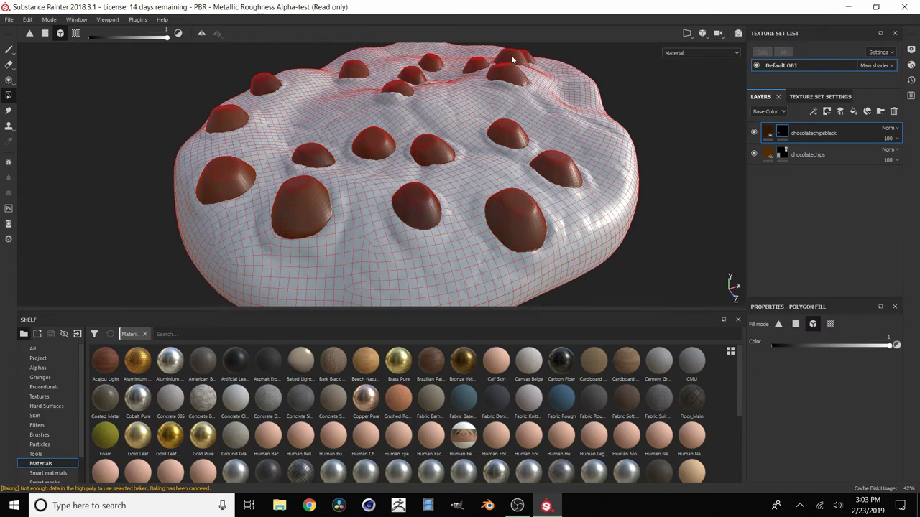
key("1")
scroll(422, 143, "down", 3)
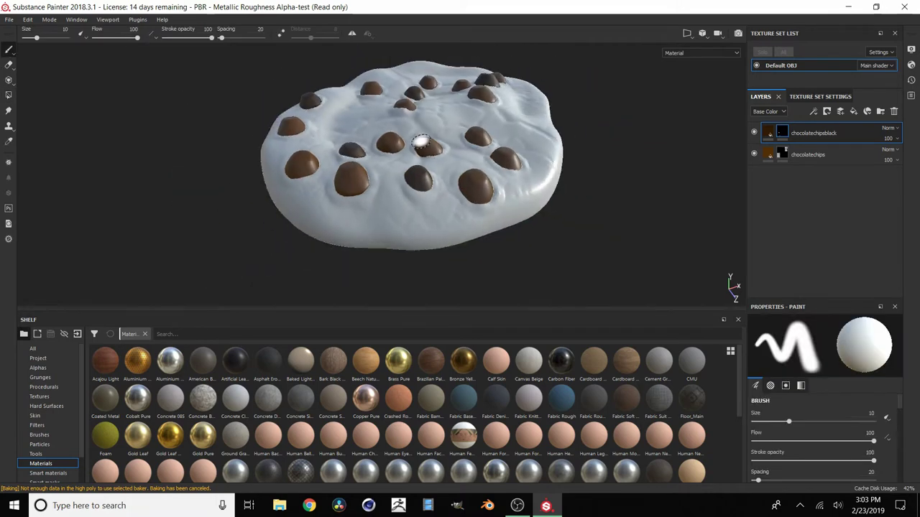
left_click_drag(449, 122, 350, 146, "alt")
scroll(416, 135, "up", 3)
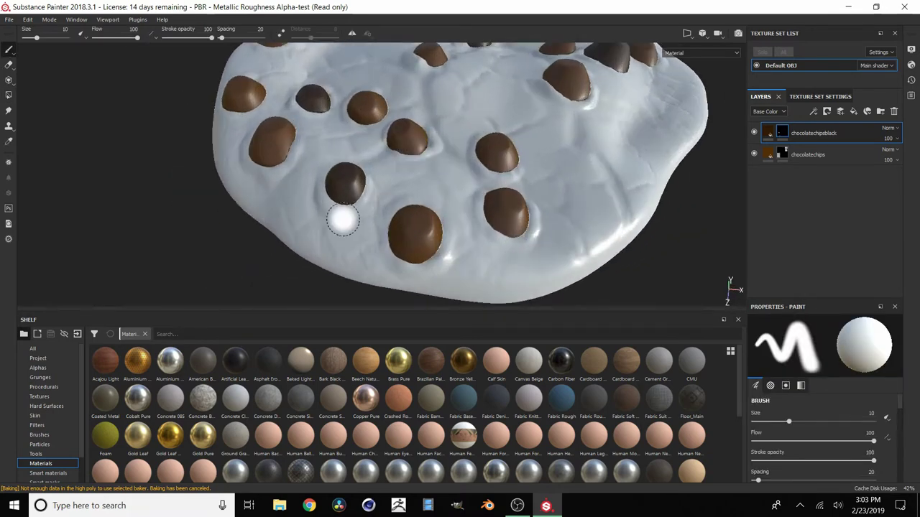
Lighten the chocolatechipsblack layer's base color slightly to about R 0.042, G 0.014, B 0.001 and compare the chips around the cookie.
left_click(769, 132)
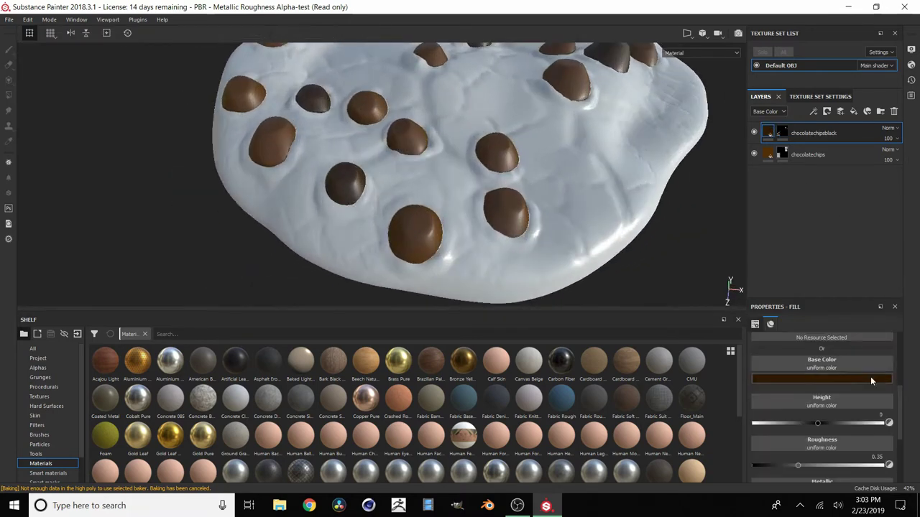
left_click(863, 378)
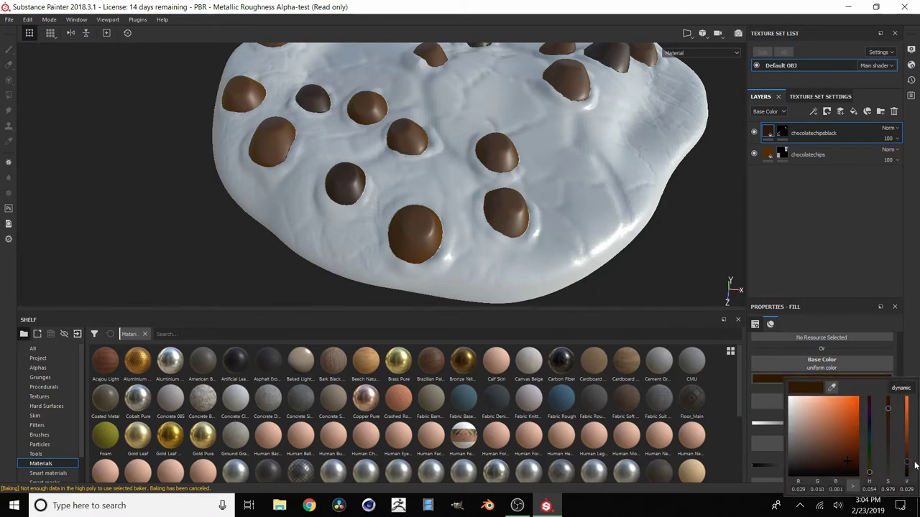
left_click_drag(916, 462, 916, 459)
scroll(479, 187, "down", 3)
right_click_drag(568, 160, 433, 127, "shift")
middle_click_drag(424, 133, 442, 243, "alt")
left_click_drag(442, 243, 534, 251, "alt")
scroll(535, 251, "up", 3)
left_click(841, 378)
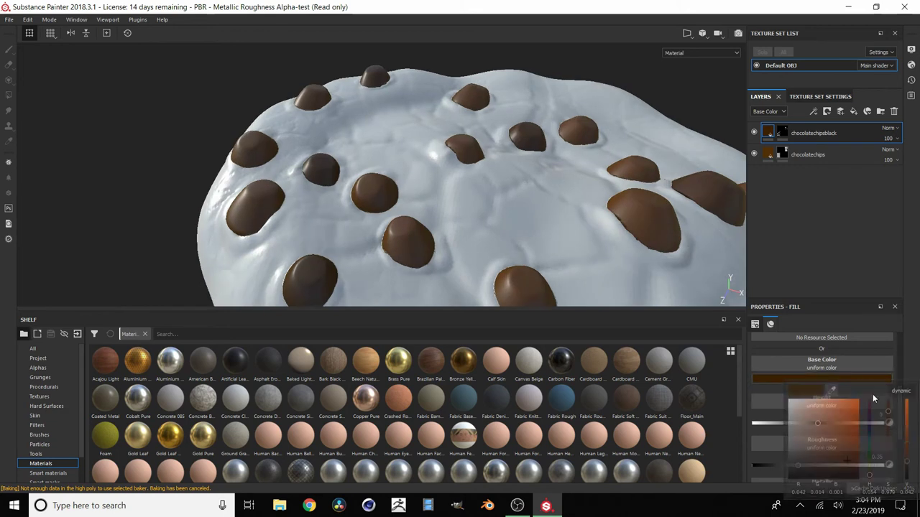
Lighten the chocolatechipsblack layer's base color to about R 0.047, G 0.016, B 0.001 and check the chips across the whole cookie.
left_click_drag(912, 465, 918, 467)
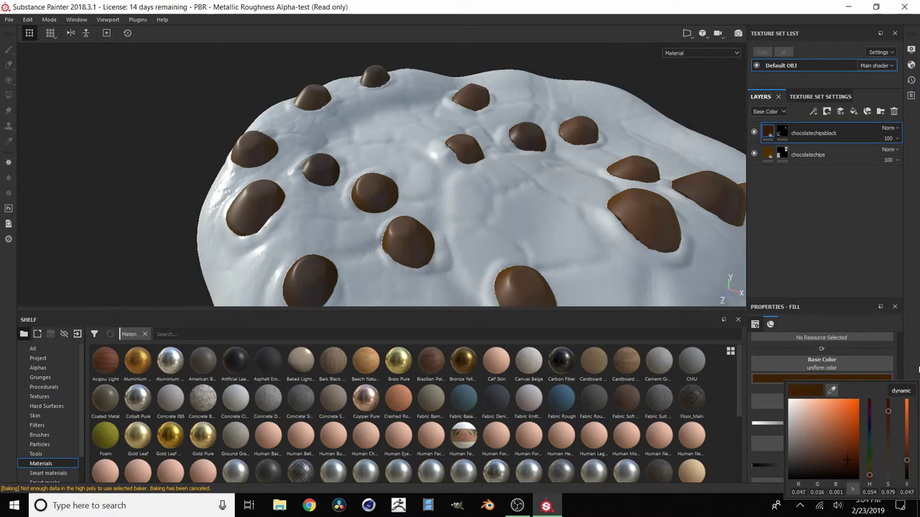
scroll(451, 173, "down", 4)
left_click_drag(454, 174, 525, 223, "alt")
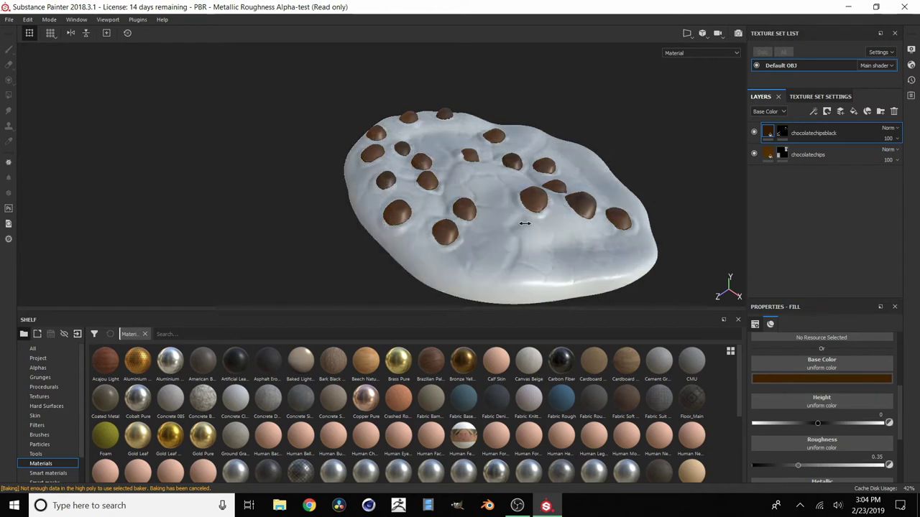
scroll(494, 194, "down", 3)
middle_click_drag(496, 195, 424, 168, "alt")
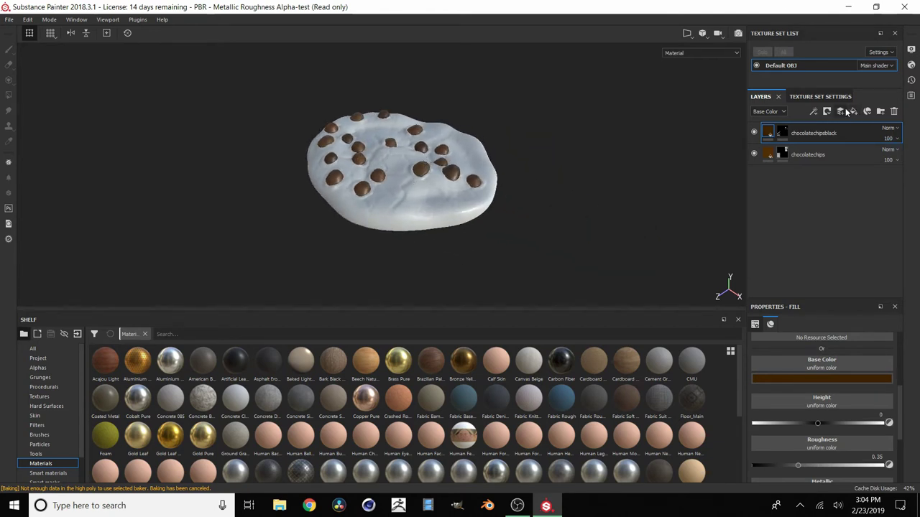
Add a folder to the layer stack and name it chocolatechips.
left_click(879, 112)
double_click(798, 133)
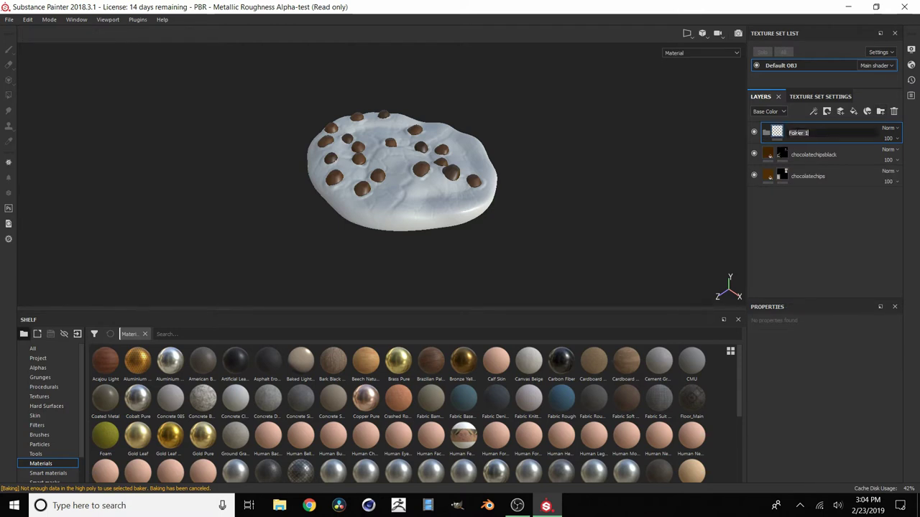
type("chocolate")
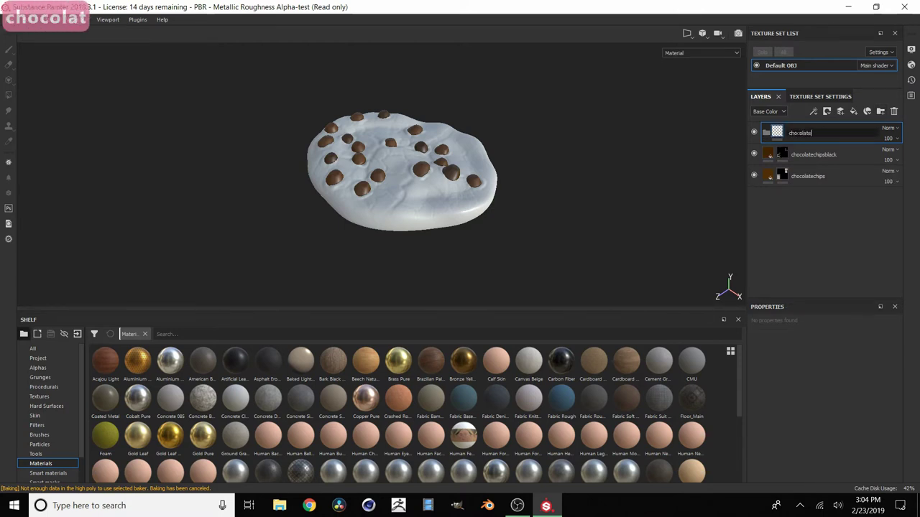
type("chips")
key("Return")
Move the chocolatechipsblack and chocolatechips fill layers into the chocolatechips folder and collapse it.
left_click(814, 155)
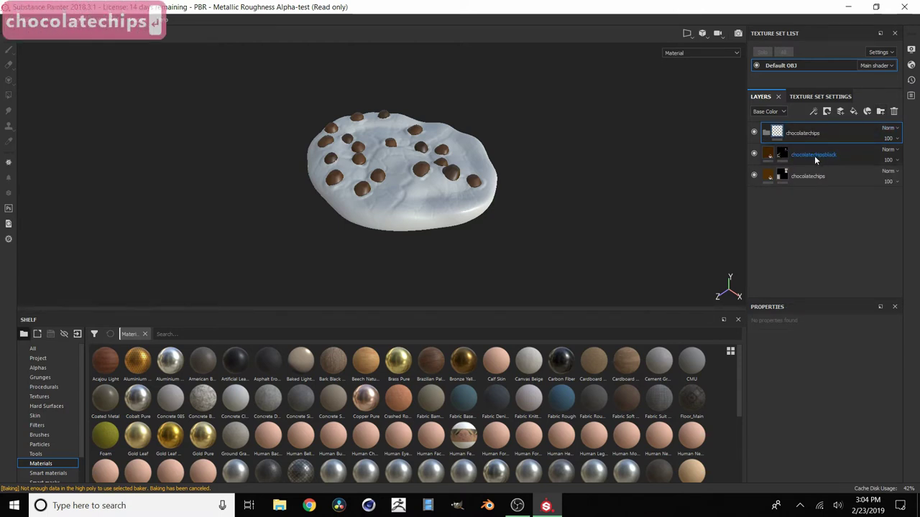
left_click(812, 170, "shift")
left_click_drag(809, 156, 802, 132)
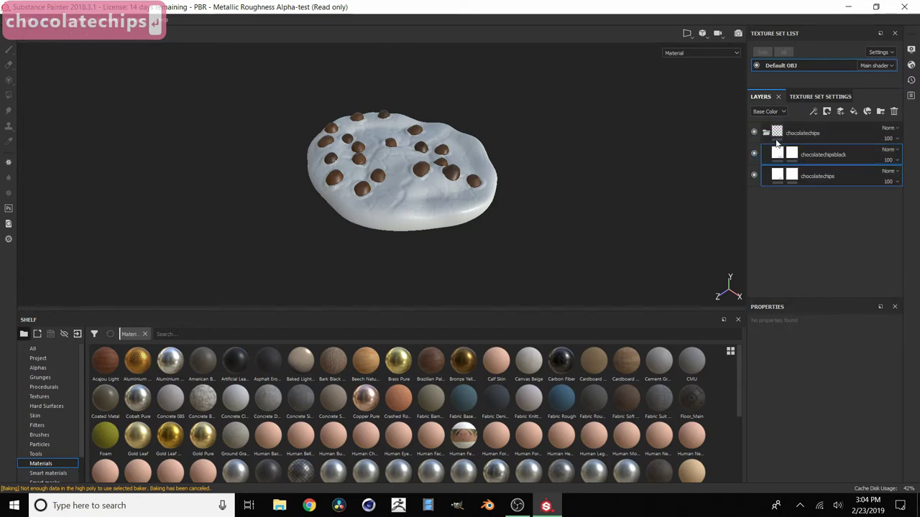
left_click(766, 134)
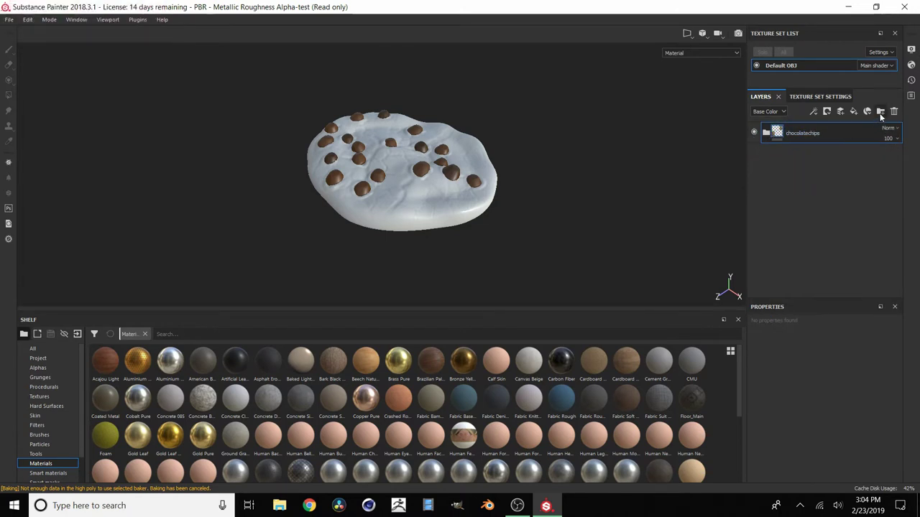
Add a second folder named cookiedough and place it below the chocolatechips folder.
left_click(880, 112)
double_click(790, 134)
type("c")
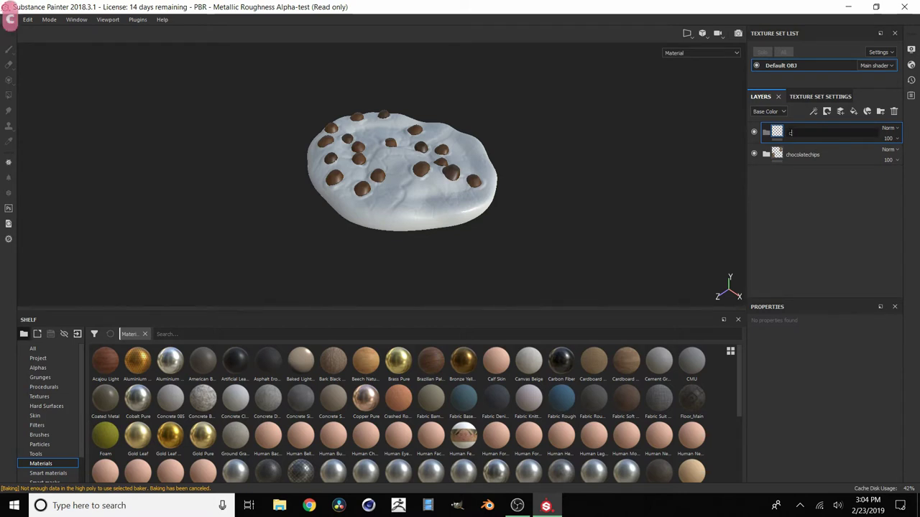
type("ookiedough")
key("Return")
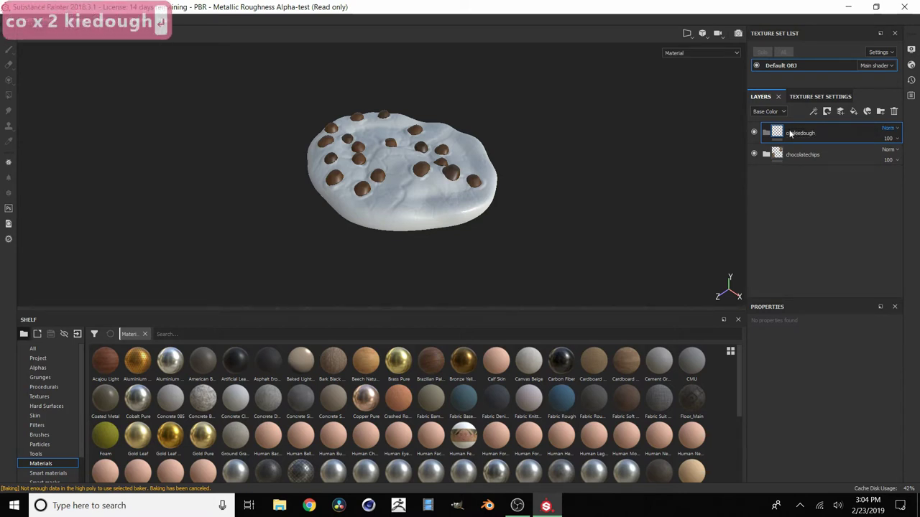
left_click_drag(789, 134, 796, 176)
Add a black mask to the cookiedough folder, polygon-fill the dough mesh in it, and return to the Paint tool.
scroll(368, 224, "down", 2)
scroll(381, 215, "up", 5)
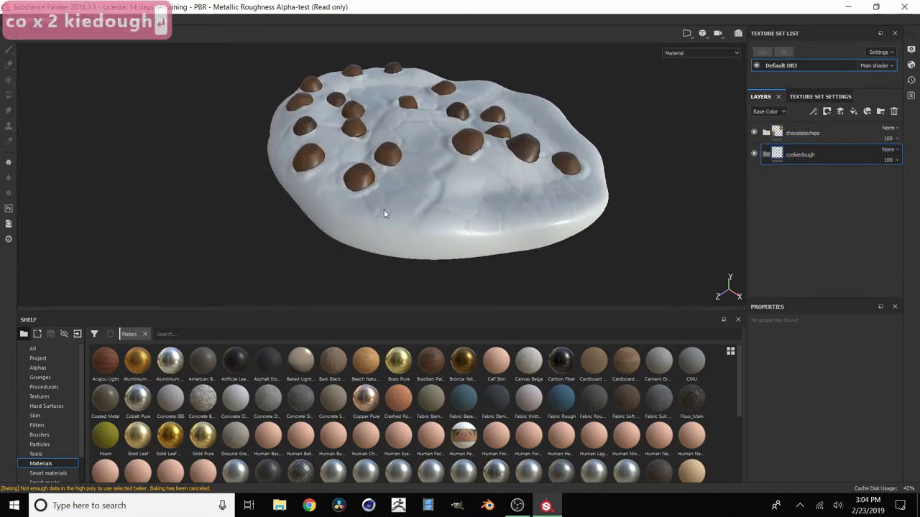
right_click(808, 156)
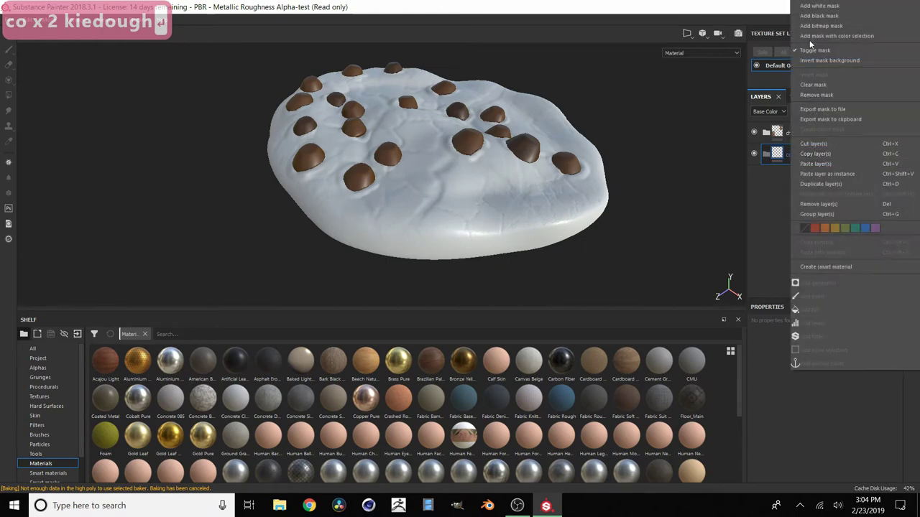
left_click(804, 16)
left_click(8, 96)
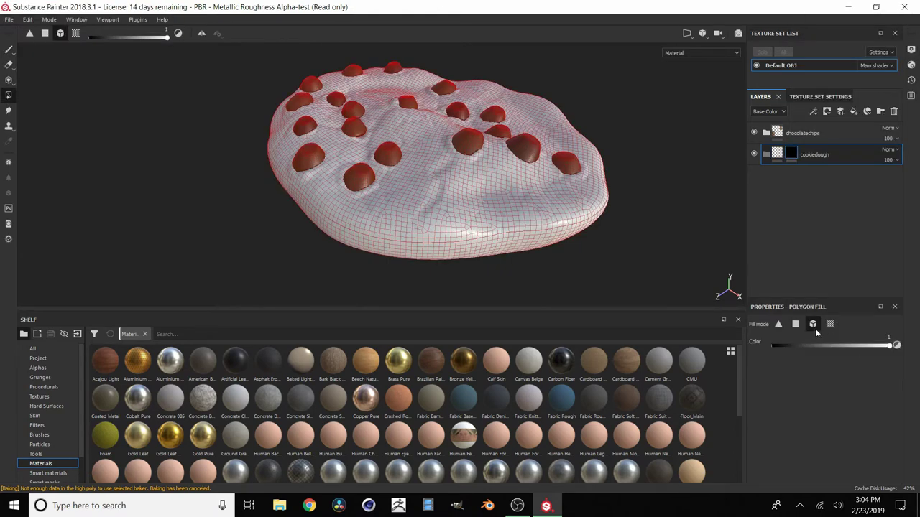
left_click(8, 50)
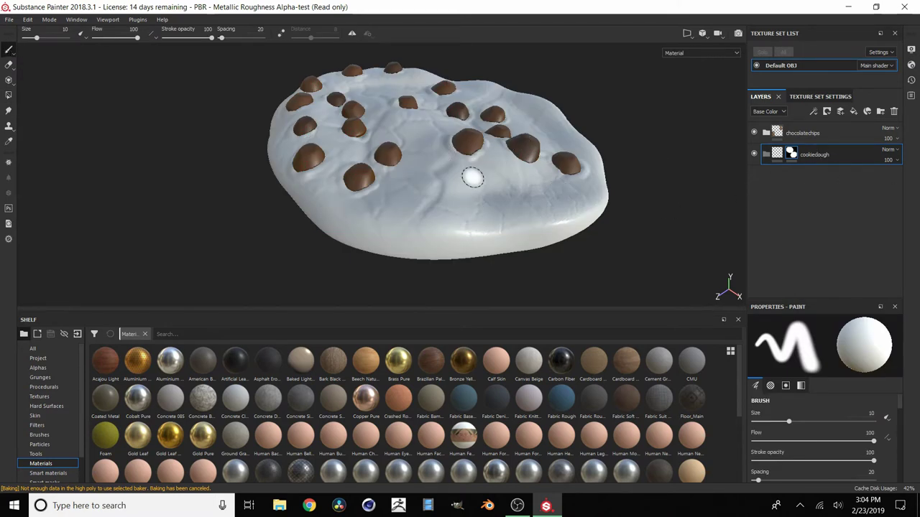
Add a fill layer and place it inside the cookiedough folder.
scroll(451, 206, "down", 2)
left_click_drag(486, 175, 431, 158, "alt")
left_click(854, 111)
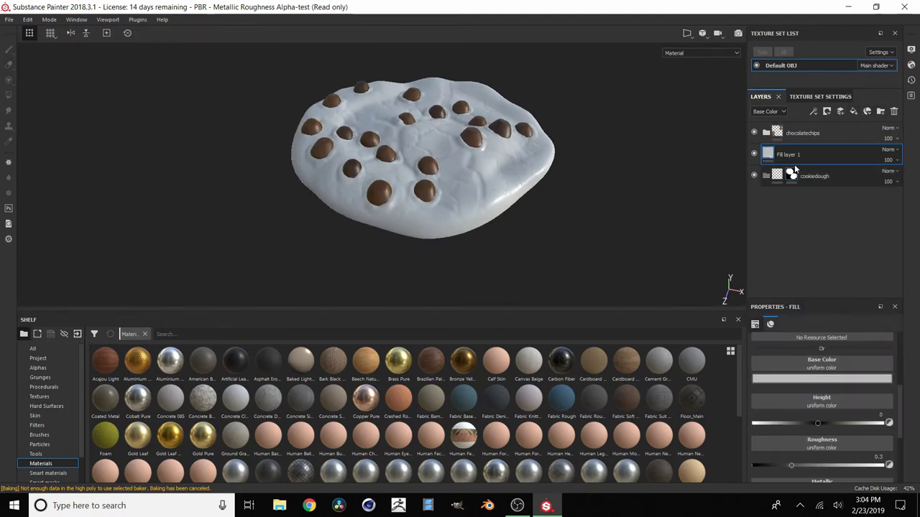
left_click_drag(794, 160, 757, 189)
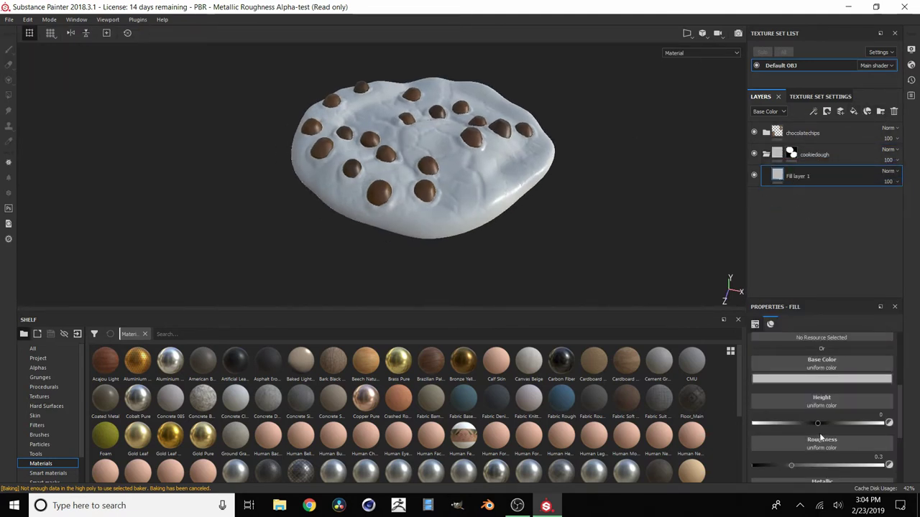
Set the dough fill layer's base color to about R 0.568, G 0.295, B 0.142 and its roughness to about 0.75.
left_click(817, 380)
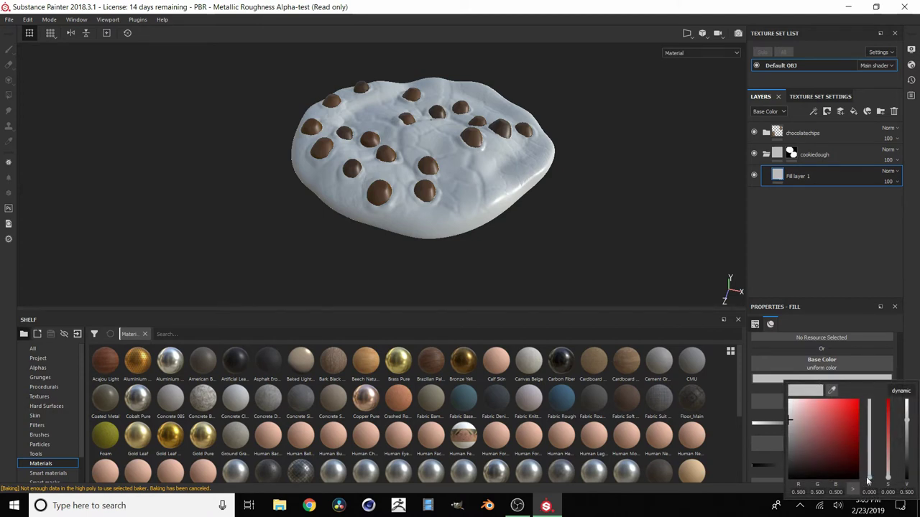
left_click_drag(870, 481, 875, 478)
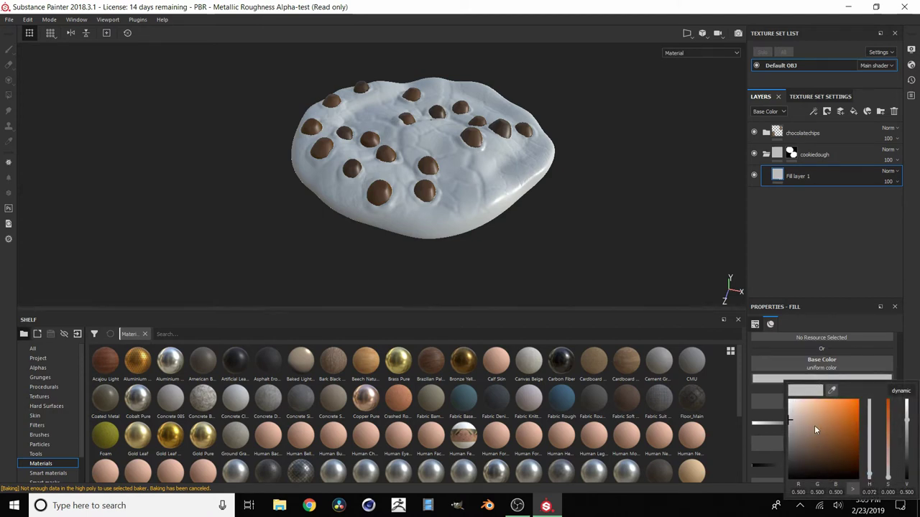
mouse_move(815, 430)
left_mouse_down()
mouse_move(828, 427)
mouse_move(820, 419)
left_mouse_up()
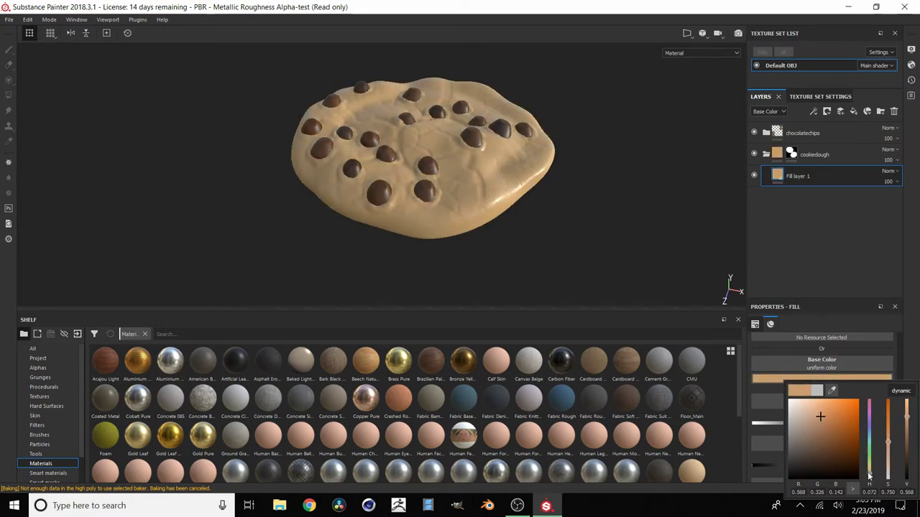
left_click_drag(876, 477, 879, 480)
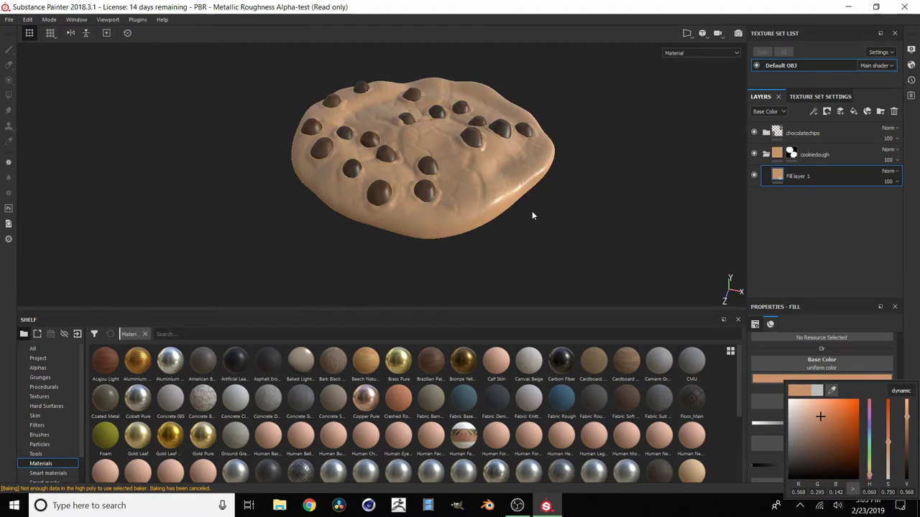
left_click(837, 378)
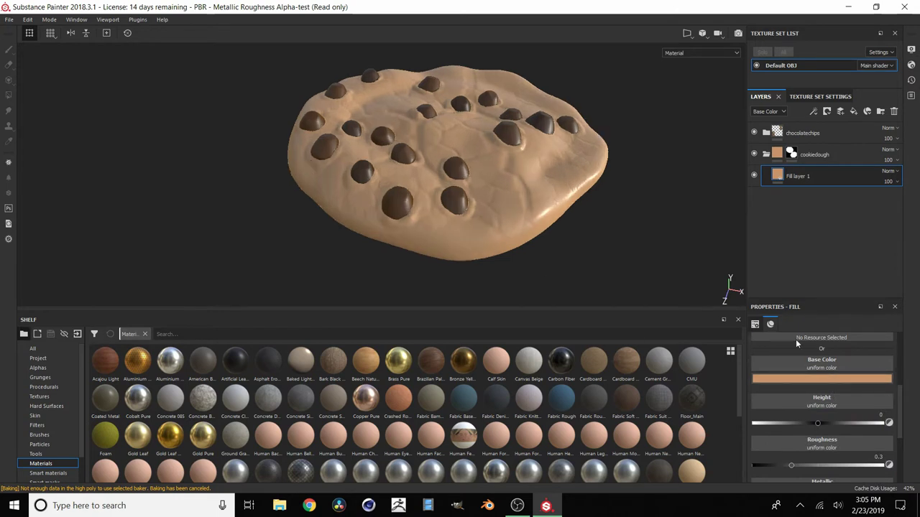
left_click_drag(792, 465, 855, 468)
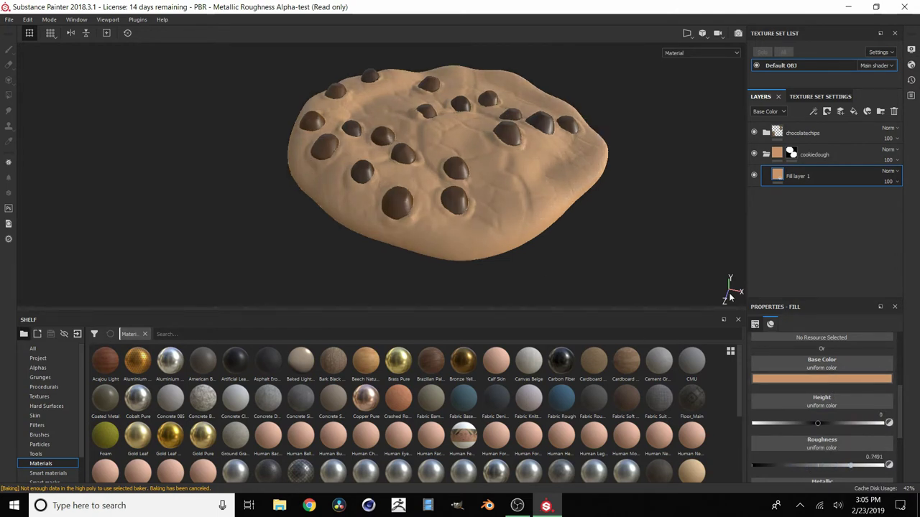
mouse_move(516, 174)
right_mouse_down("shift")
mouse_move(484, 184)
mouse_move(517, 189)
mouse_move(482, 181)
mouse_move(494, 192)
right_mouse_up("shift")
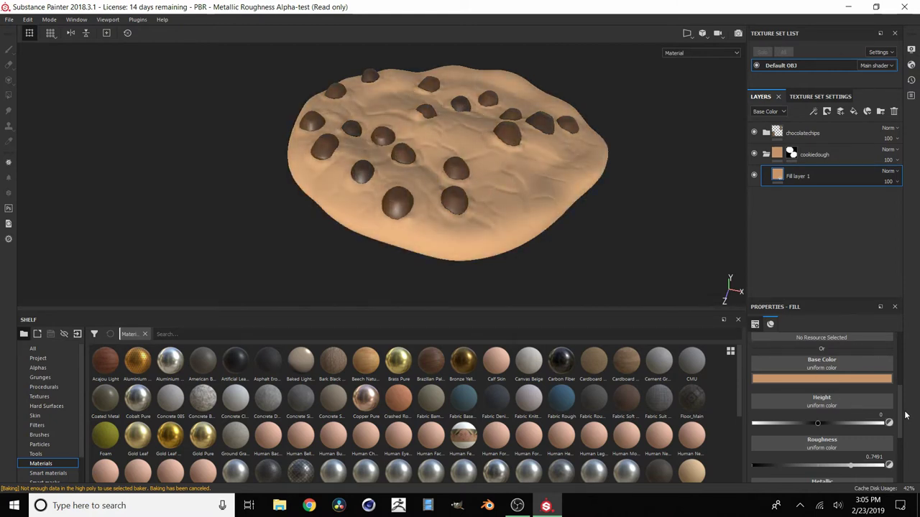
Apply the BnW Spots 2 procedural to the dough fill layer's height channel.
mouse_move(905, 415)
left_mouse_down()
mouse_move(904, 450)
mouse_move(901, 407)
left_mouse_up()
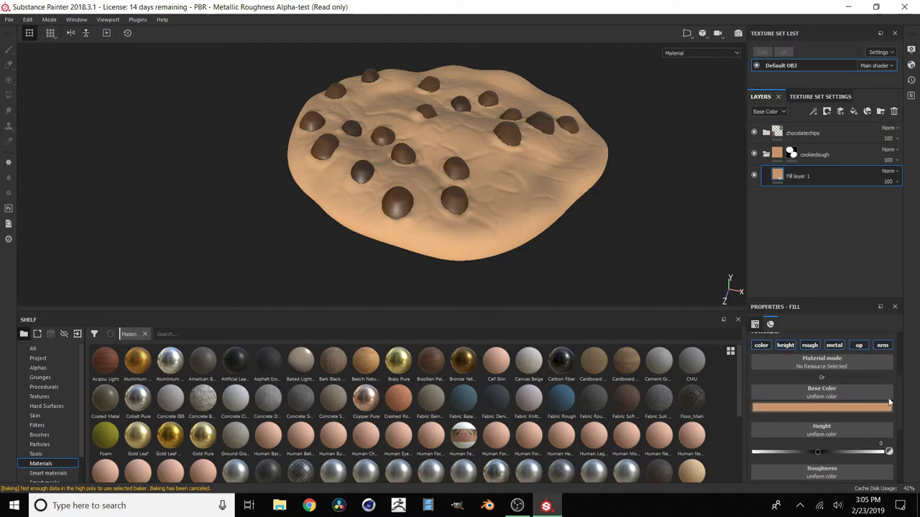
scroll(381, 166, "up", 3)
scroll(433, 107, "down", 1)
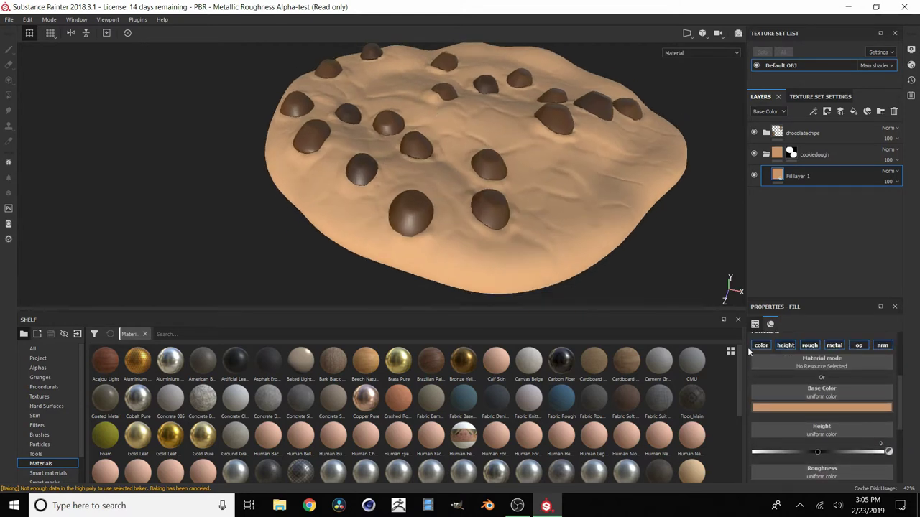
left_click(823, 431)
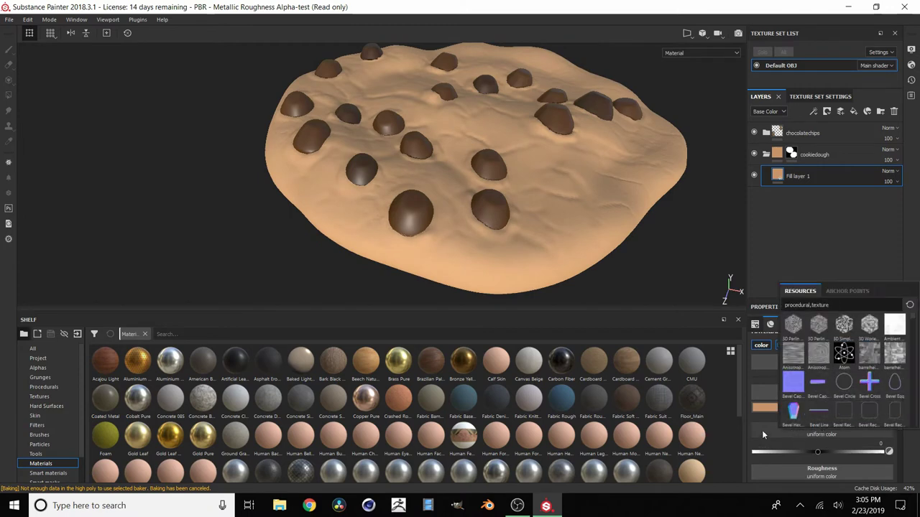
left_click(44, 387)
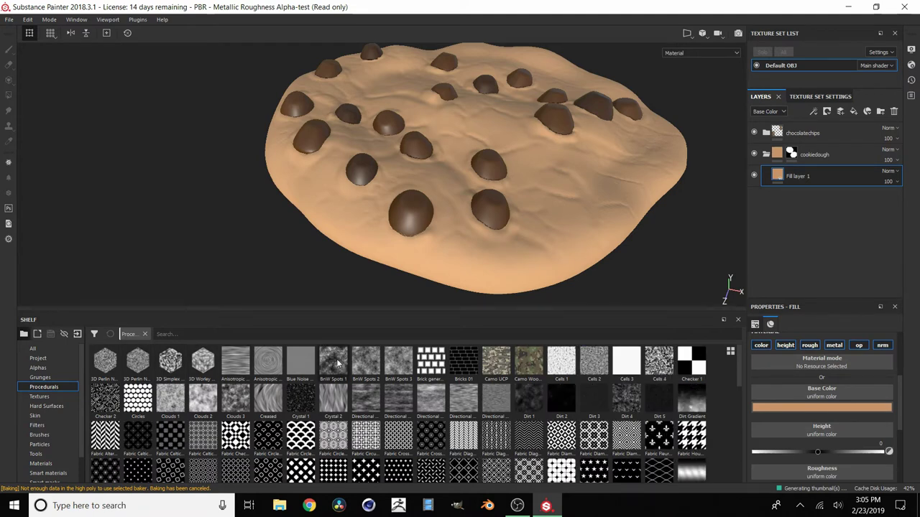
left_click_drag(366, 367, 824, 434)
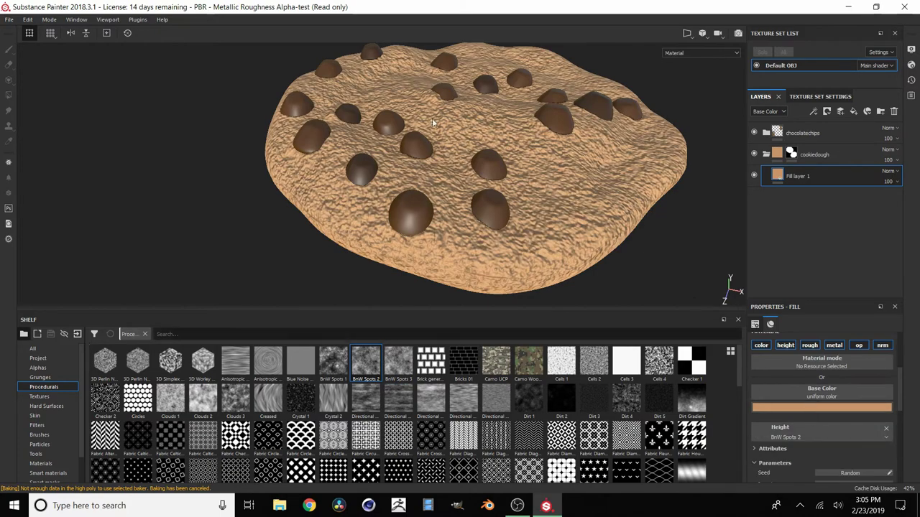
Switch the layer stack to the Height channel and reduce the dough fill layer's height opacity to 15, then inspect the surface.
scroll(474, 157, "down", 2)
middle_click_drag(512, 134, 438, 136, "alt")
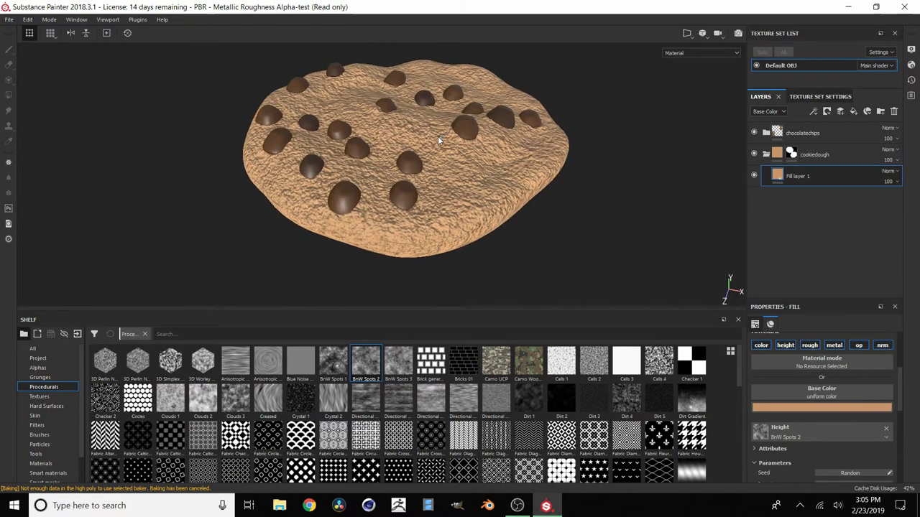
right_click_drag(439, 136, 497, 171, "alt")
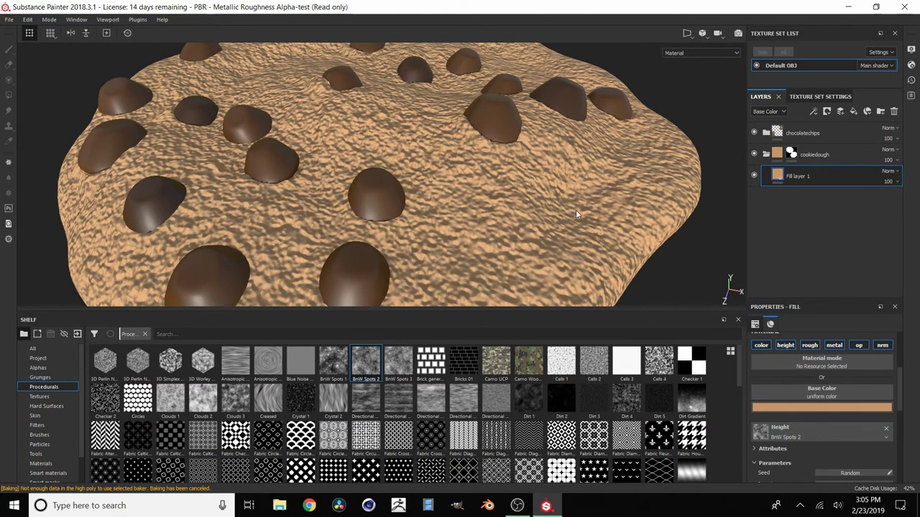
left_click_drag(575, 210, 516, 223, "alt")
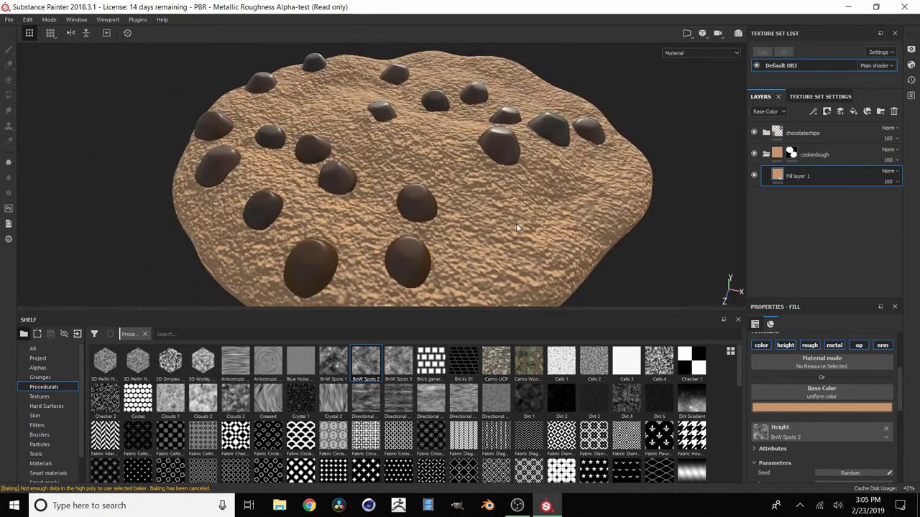
left_click(766, 112)
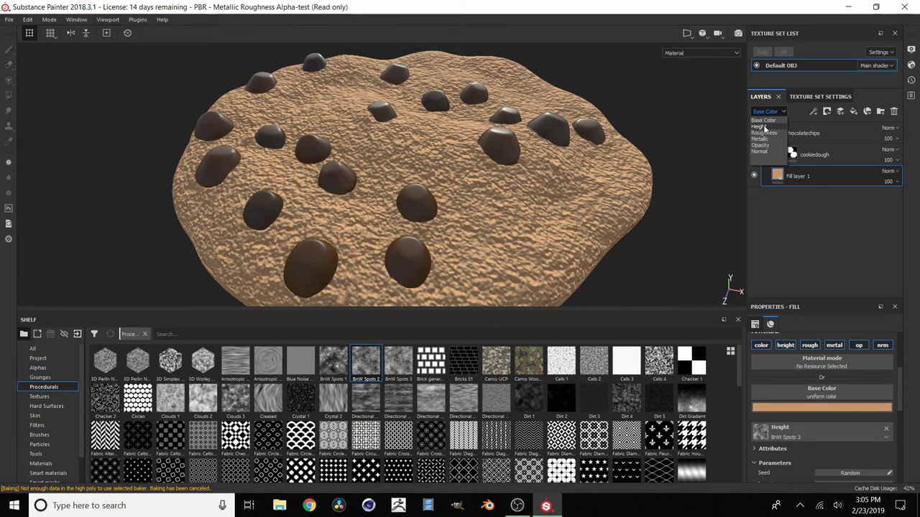
left_click(762, 126)
left_click(893, 183)
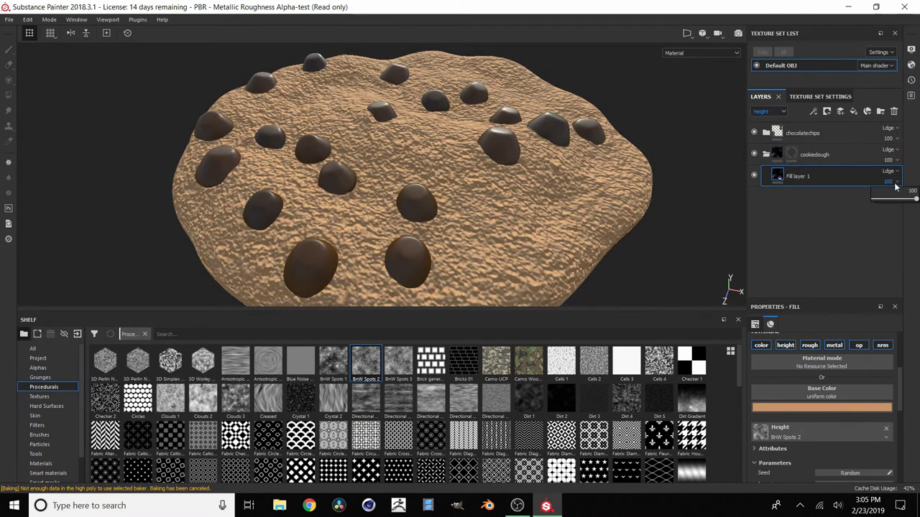
left_click_drag(895, 199, 880, 201)
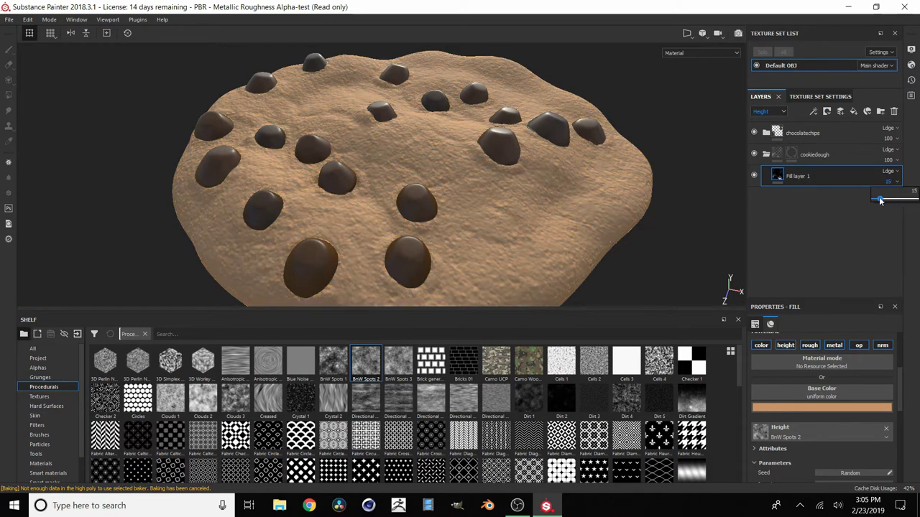
left_click(861, 217)
scroll(451, 160, "up", 5)
scroll(451, 161, "down", 6)
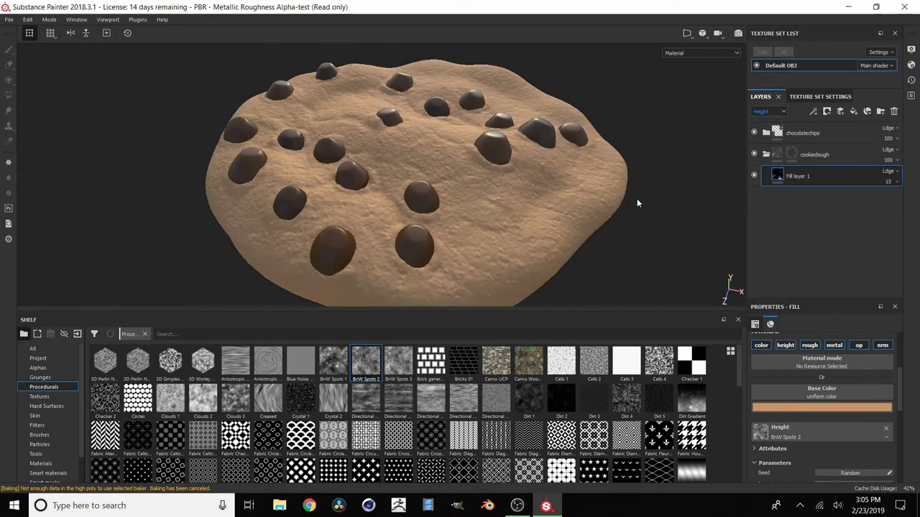
Add a Blur filter to the dough fill layer with a blur intensity of 0.25 and check how it softens the surface.
right_click(793, 181)
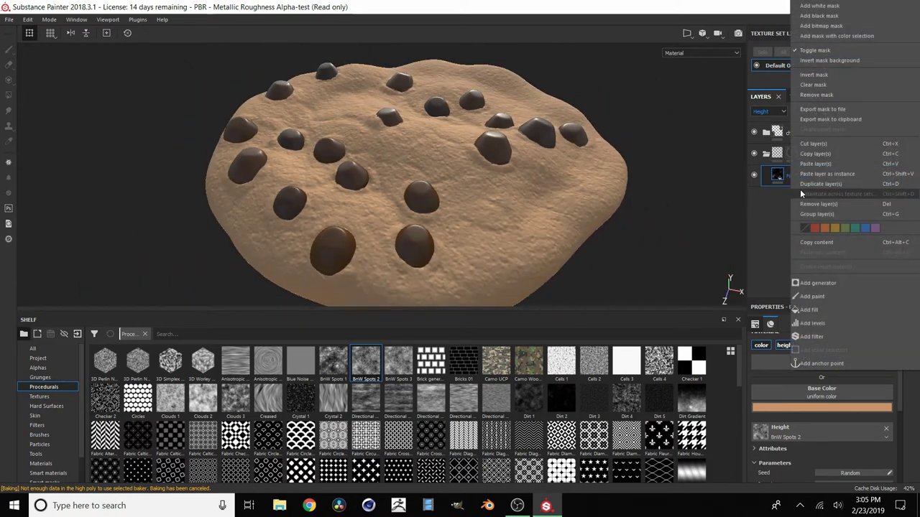
left_click(826, 337)
left_click(824, 352)
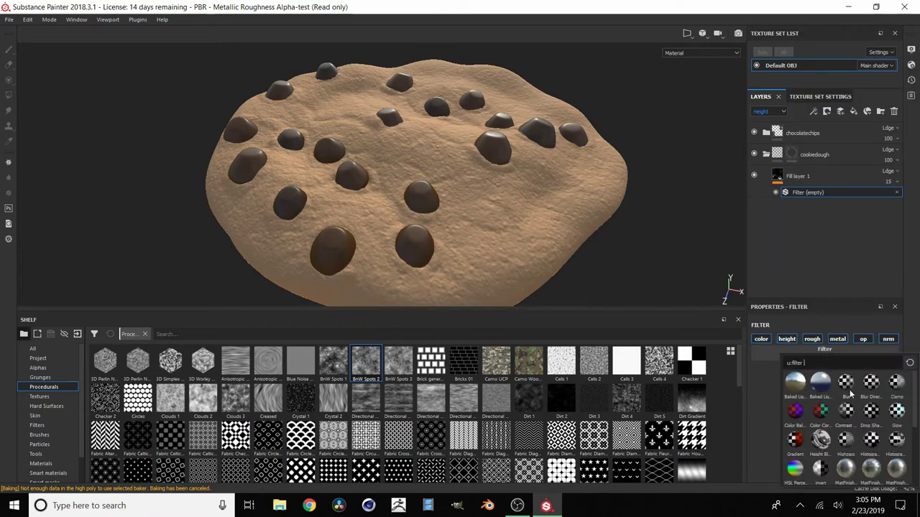
left_click(851, 393)
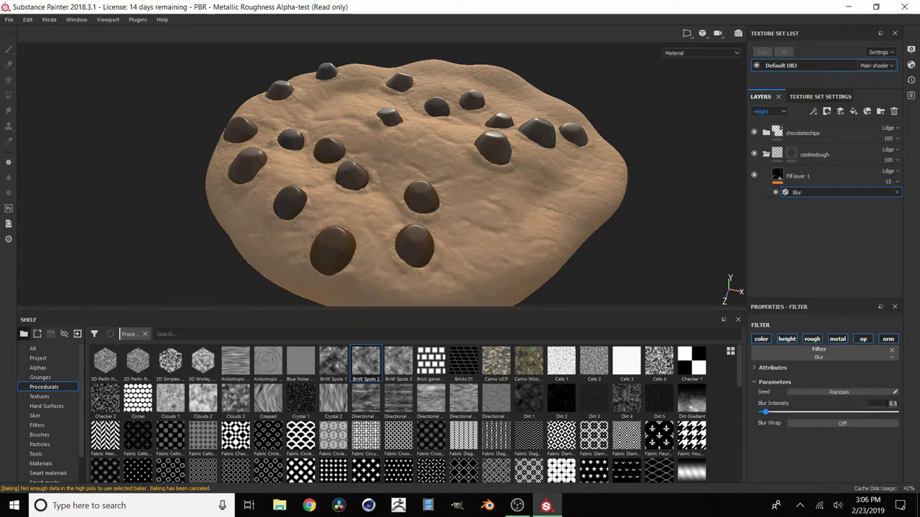
type(".25")
key("Return")
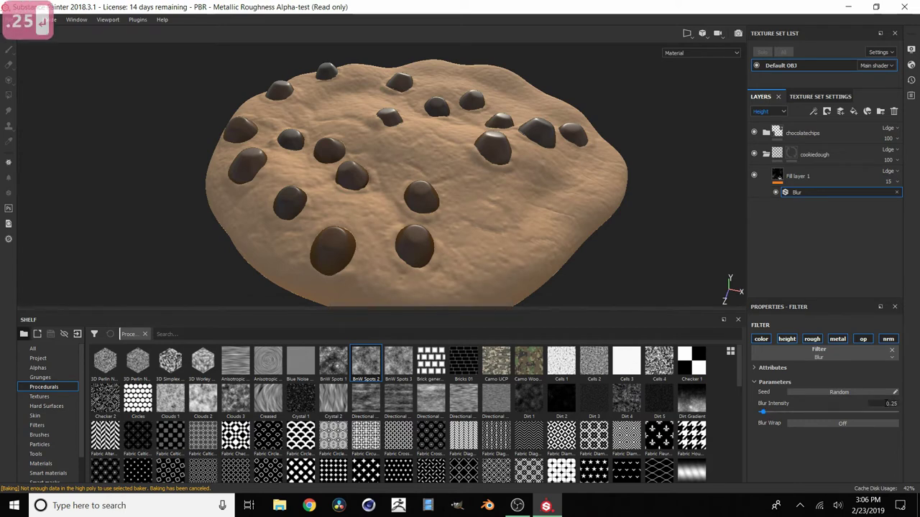
scroll(501, 210, "up", 4)
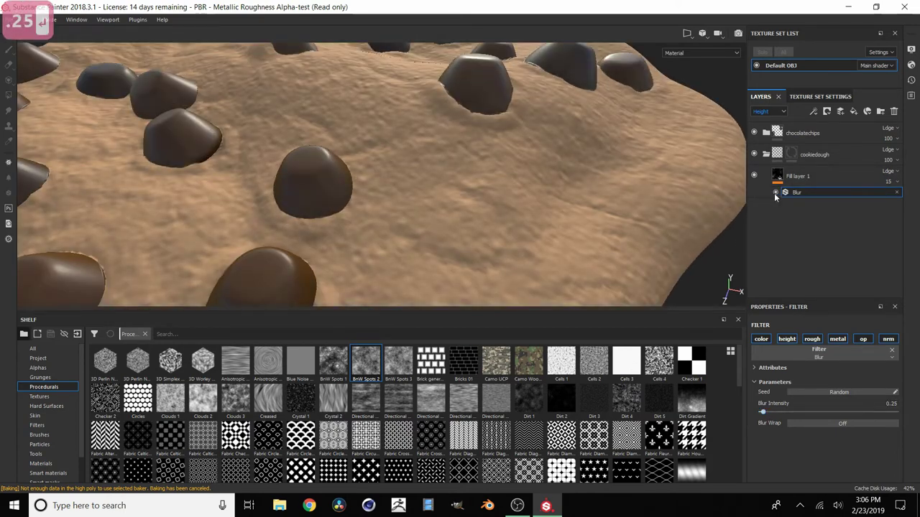
key("f")
left_click_drag(467, 136, 455, 184, "alt")
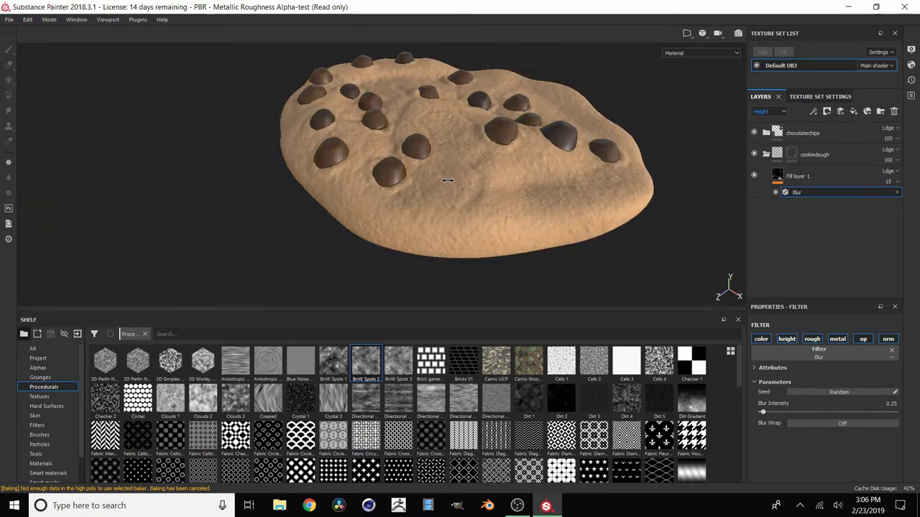
Lower the dough fill layer's height opacity to 12 and check the bumps from several distances.
left_click(887, 182)
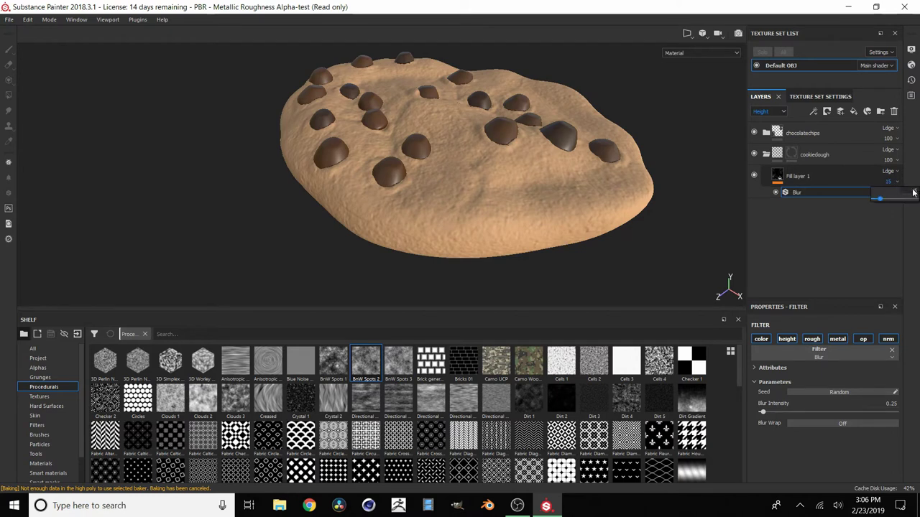
type("12")
key("Return")
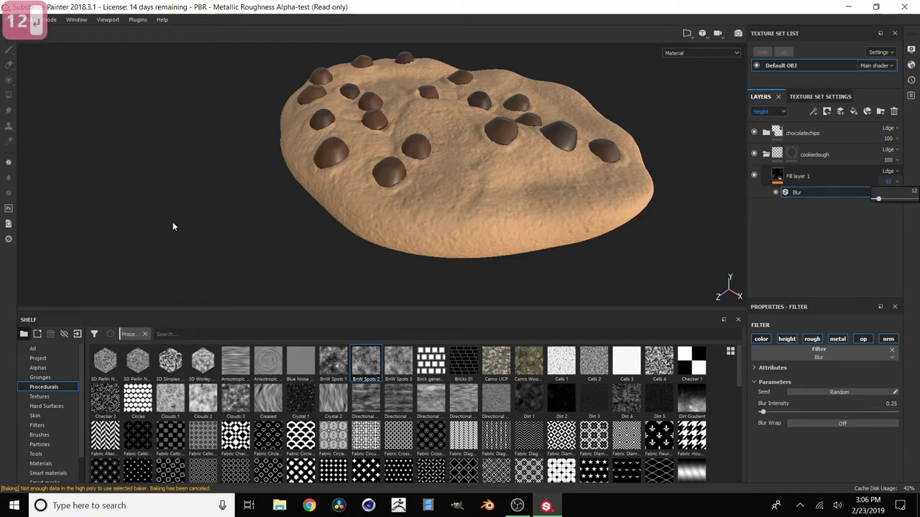
left_click_drag(466, 168, 448, 217, "alt")
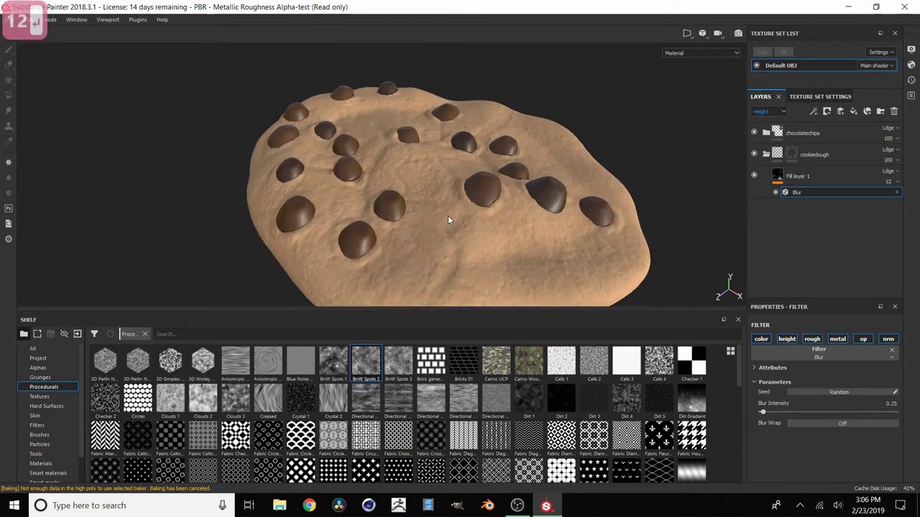
scroll(447, 220, "down", 3)
left_click_drag(450, 150, 467, 176, "alt")
Rename the dough fill layer as base and paste a copy of it above the original.
left_click(815, 176)
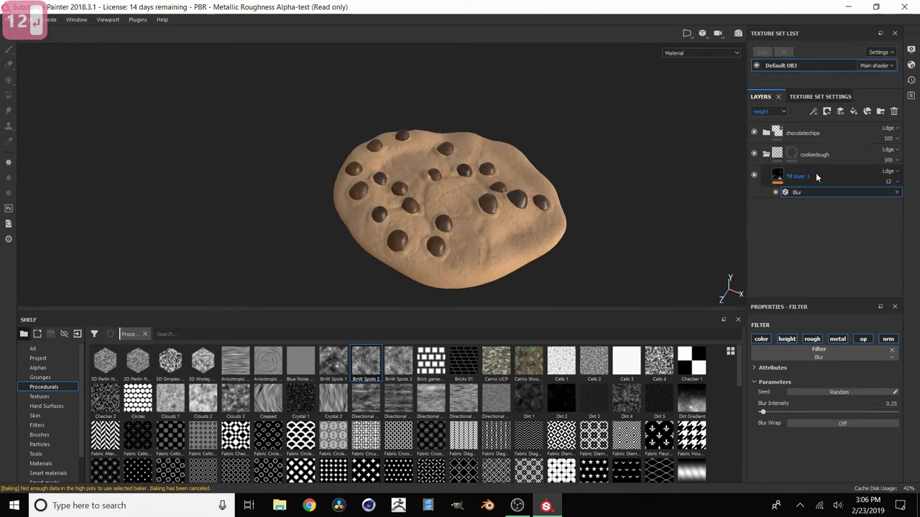
key("ctrl+c")
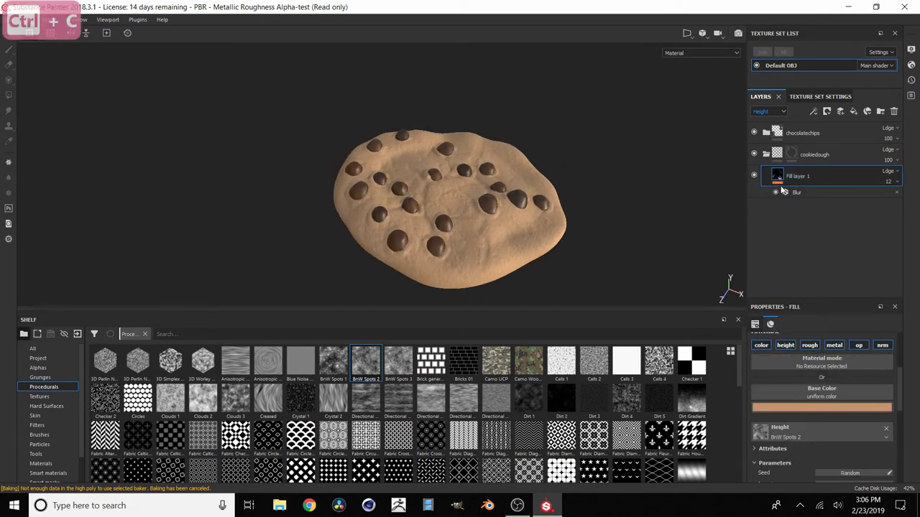
double_click(796, 176)
type("blase")
key("Return")
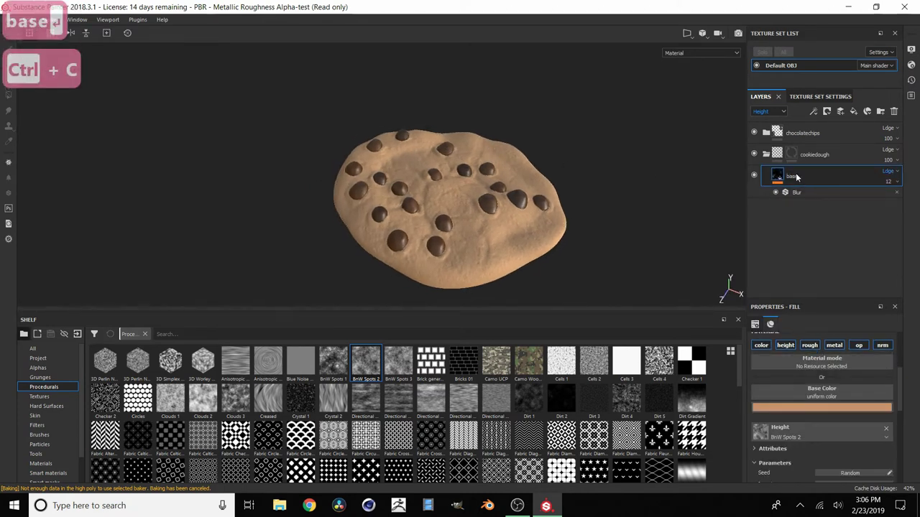
key("ctrl+c")
key("ctrl+v")
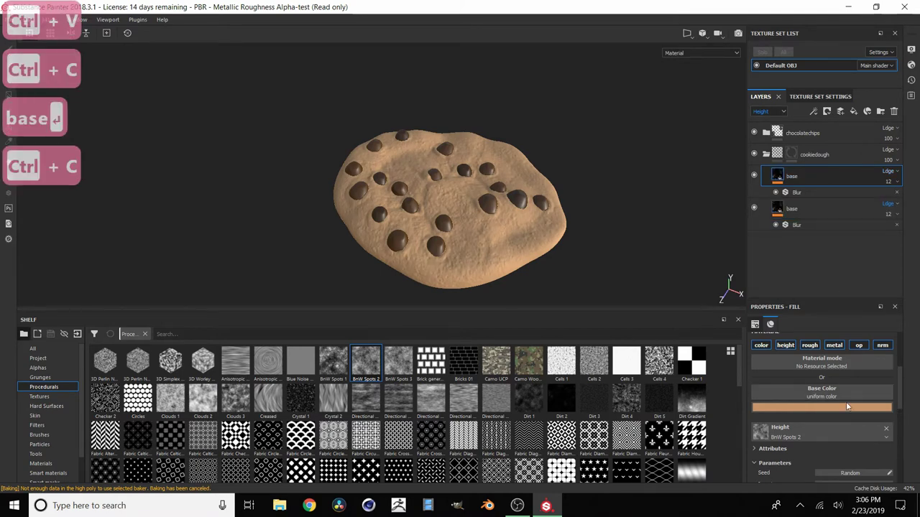
Remove the BnW Spots 2 height texture and the Blur filter from the upper base layer, and set its height opacity to 100.
left_click(886, 430)
scroll(459, 206, "up", 3)
scroll(459, 206, "up", 3)
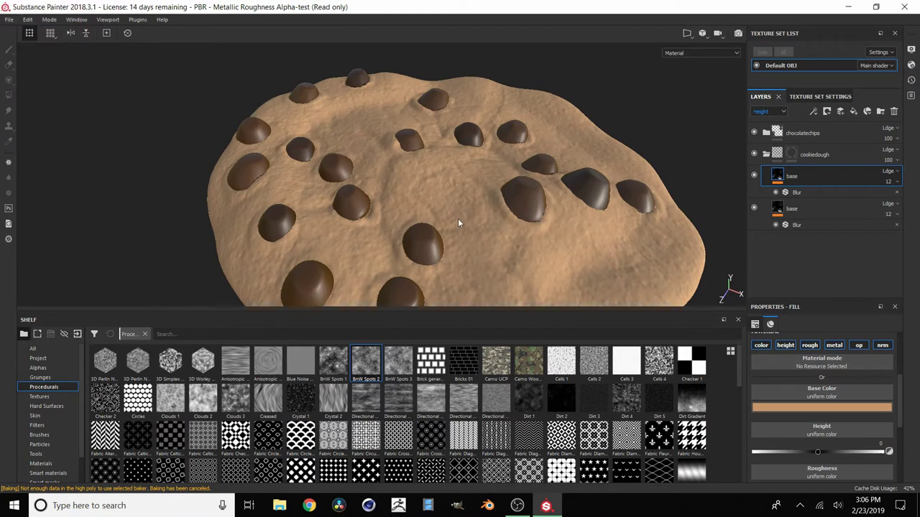
left_click(896, 192)
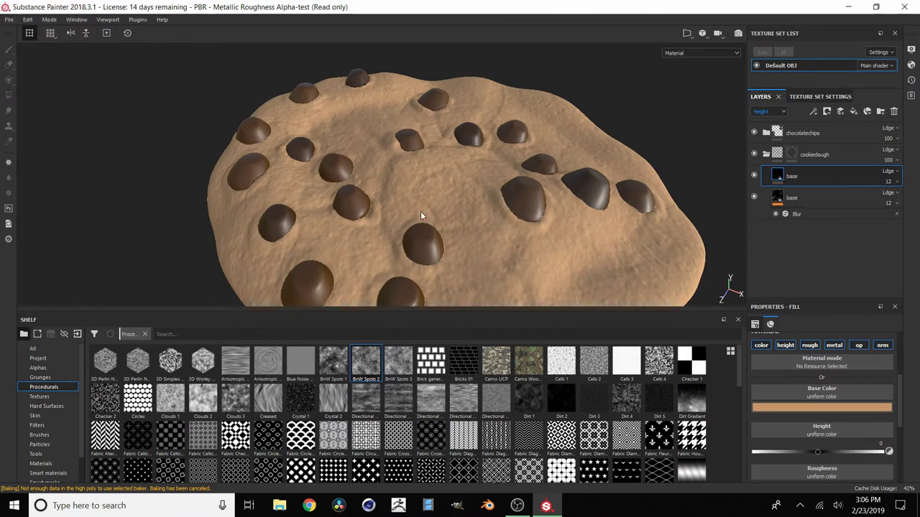
scroll(421, 210, "up", 1)
scroll(441, 214, "down", 2)
left_click(888, 181)
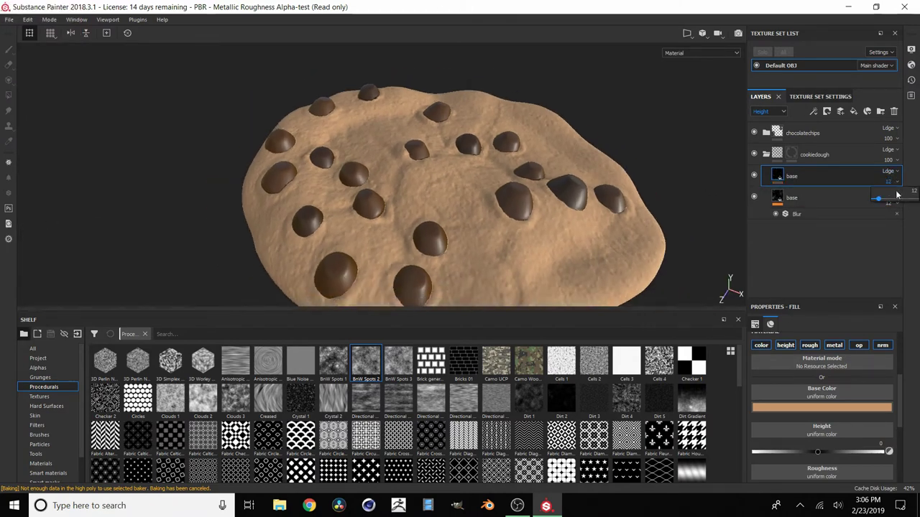
left_click_drag(896, 199, 916, 199)
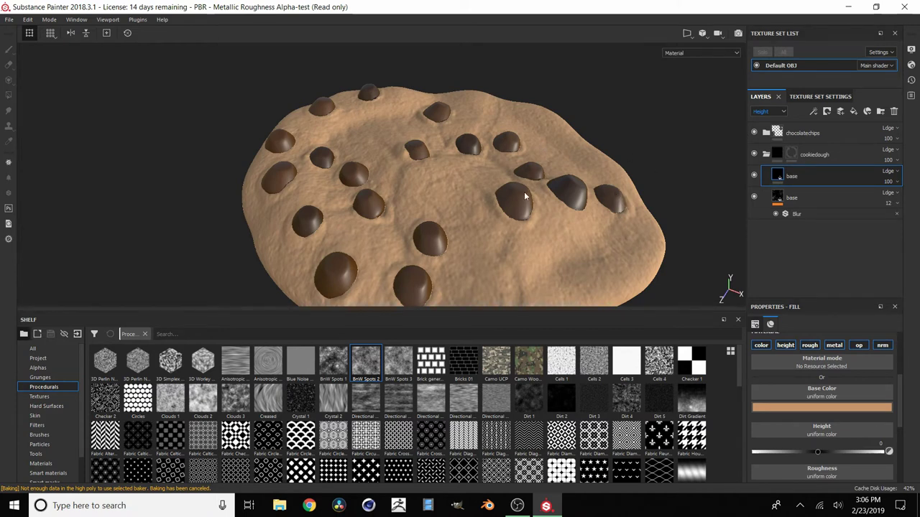
Switch the layer stack to Base Color and set the upper base layer's color to about R 0.568, G 0.256, B 0.081.
left_click(769, 111)
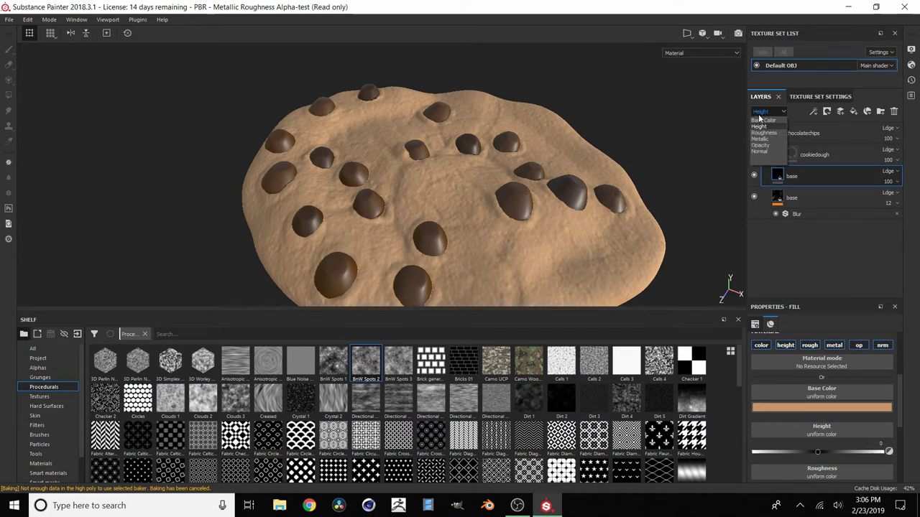
left_click(768, 122)
left_click(851, 407)
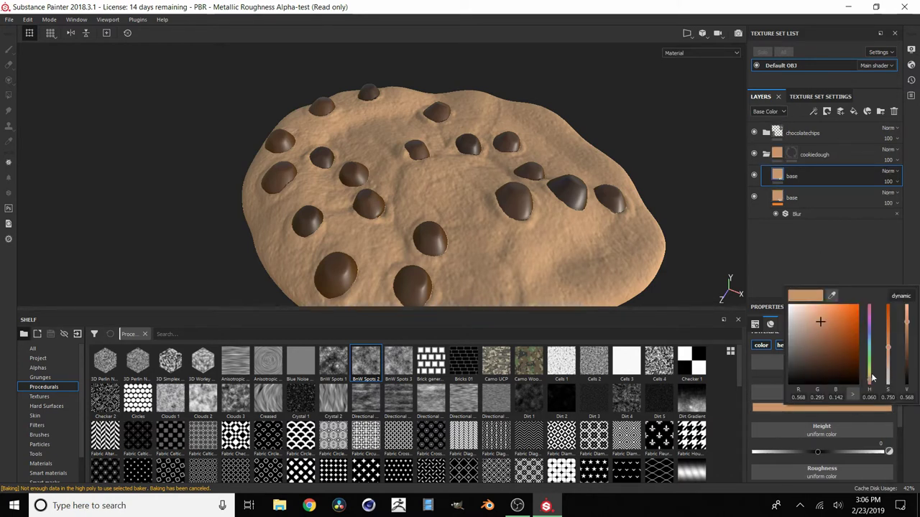
left_click_drag(889, 350, 890, 344)
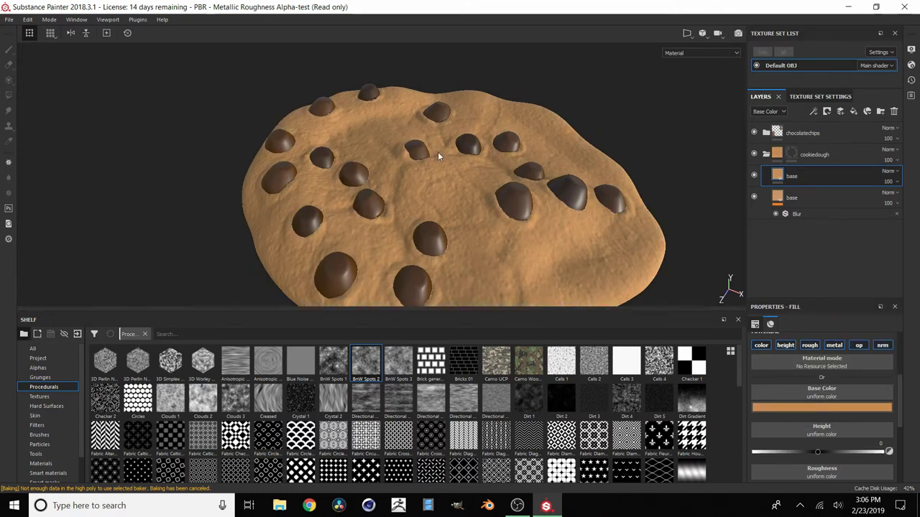
scroll(438, 155, "down", 3)
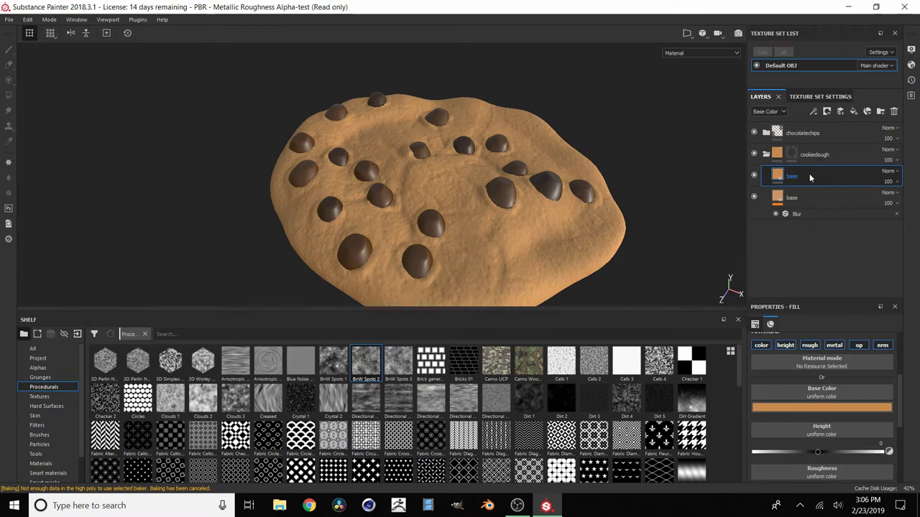
Add a black mask to the upper base layer and show the smart masks in the shelf.
right_click(804, 174)
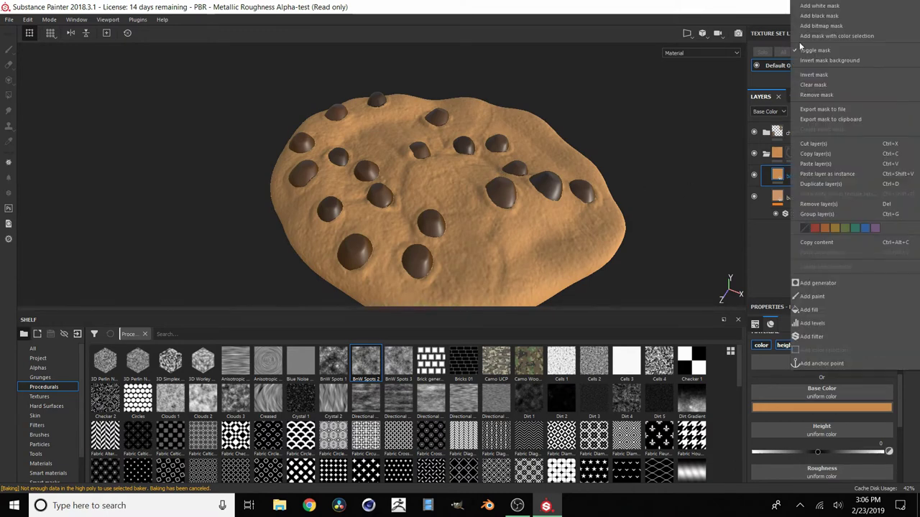
left_click(813, 17)
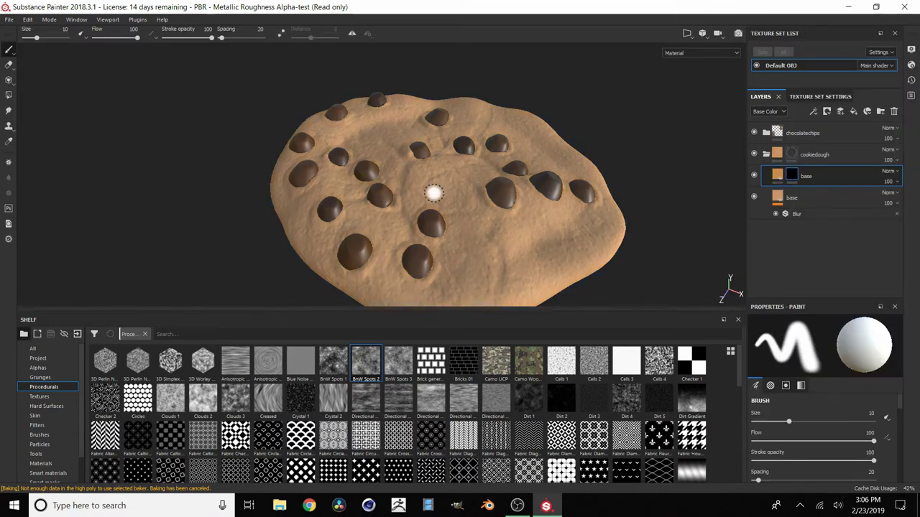
scroll(52, 454, "down", 1)
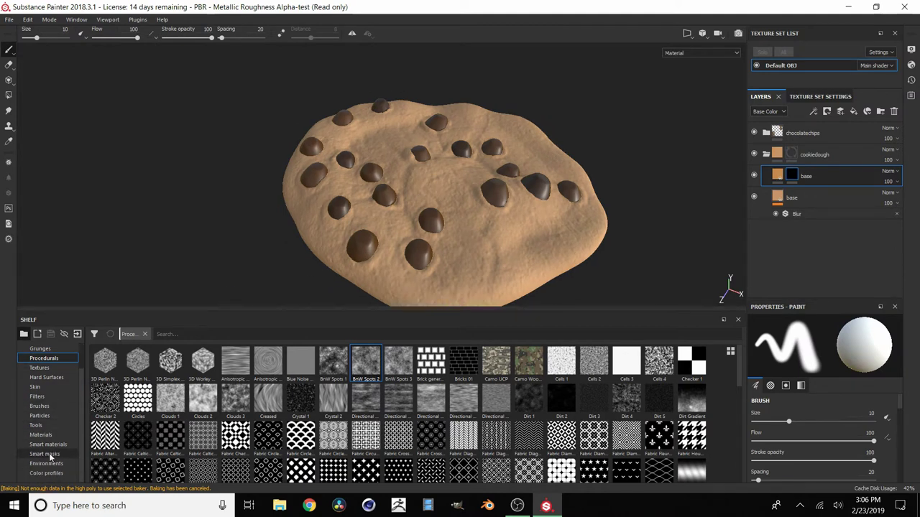
left_click(49, 455)
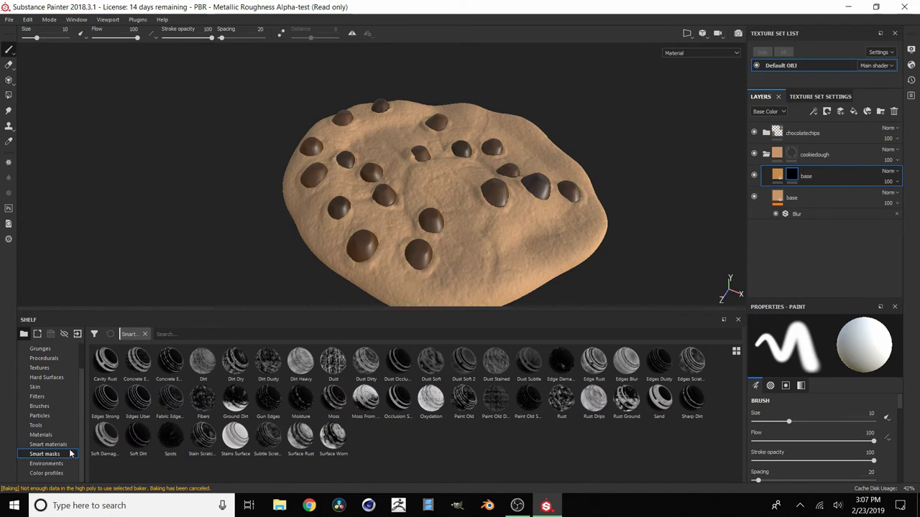
Try the Dust Stained smart mask on the upper base layer and remove its Mask Editor.
left_click_drag(496, 362, 795, 177)
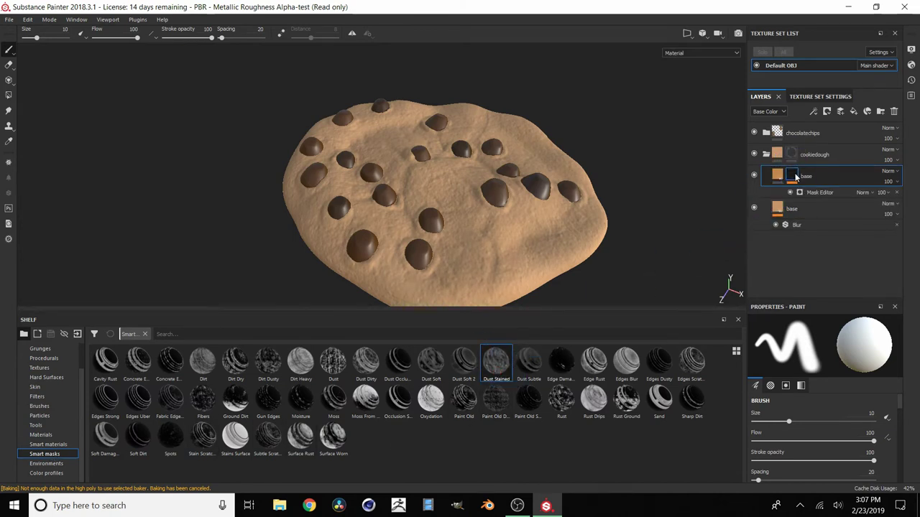
scroll(429, 180, "up", 4)
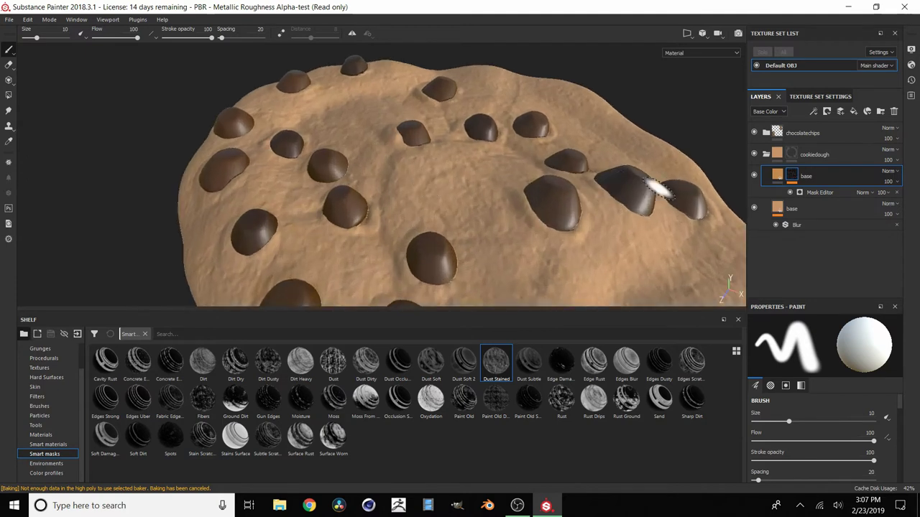
left_click(757, 174)
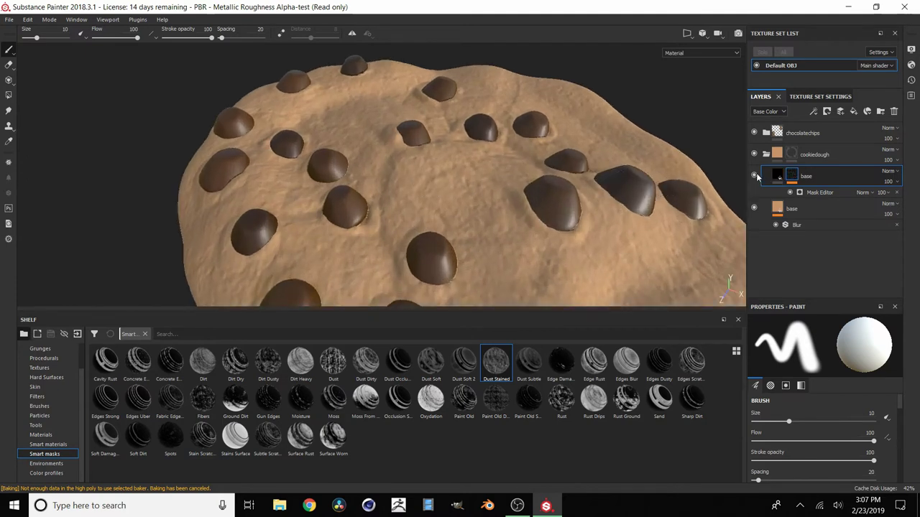
left_click(896, 193)
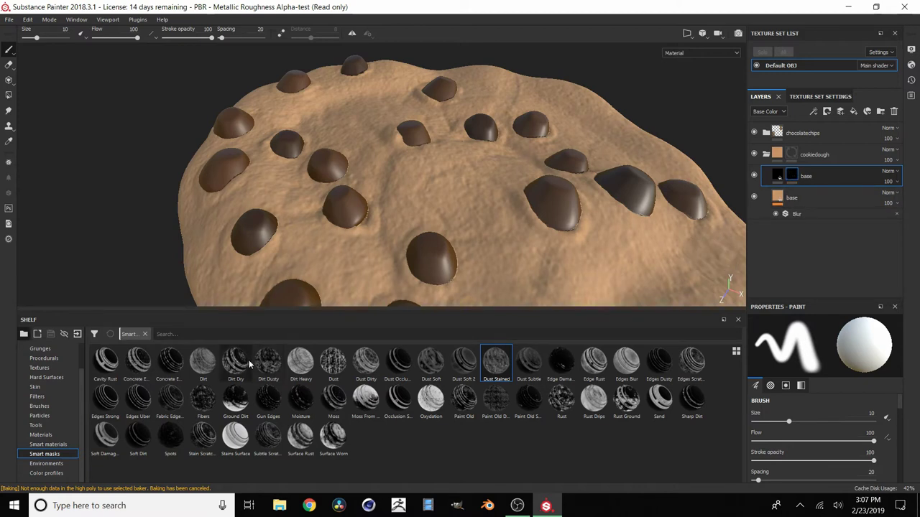
Apply the Dirt smart mask to the upper base layer's mask and darken the layer's base color to a deeper brown.
left_click_drag(203, 362, 792, 177)
scroll(472, 188, "down", 4)
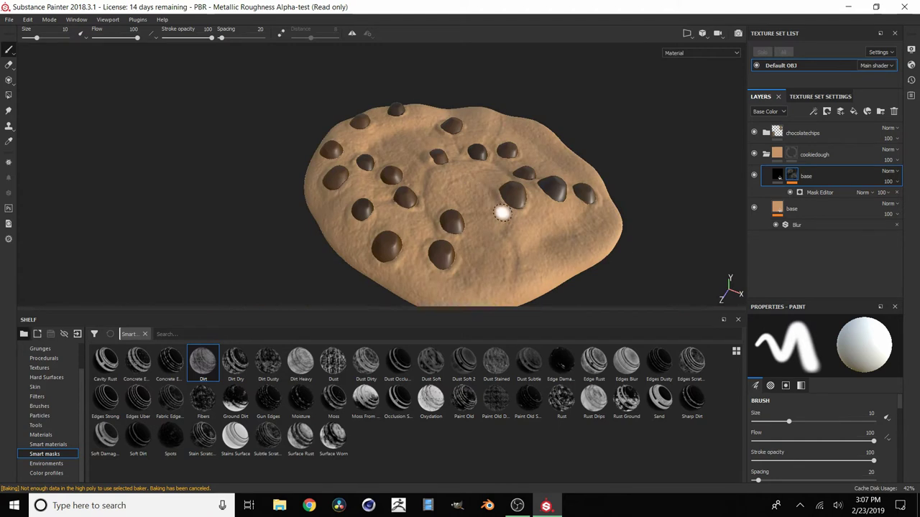
left_click(777, 174)
left_click(869, 408)
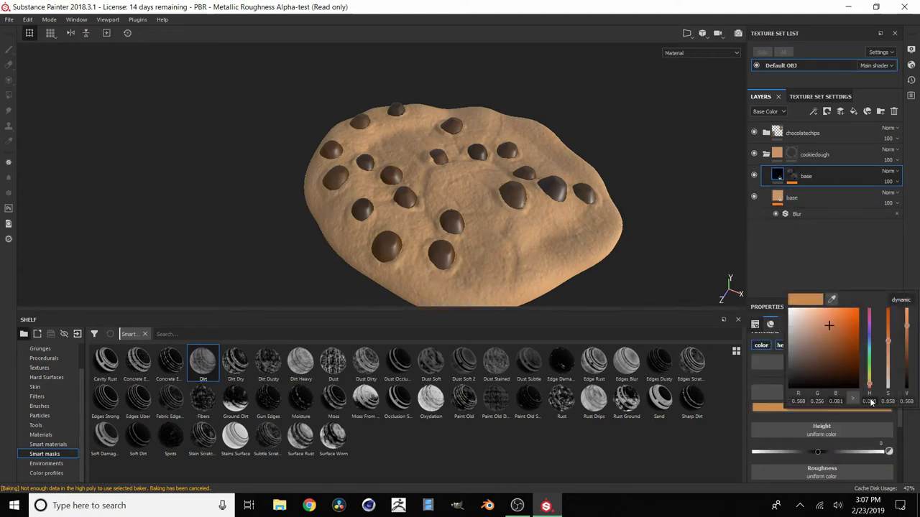
left_click_drag(908, 327, 914, 337)
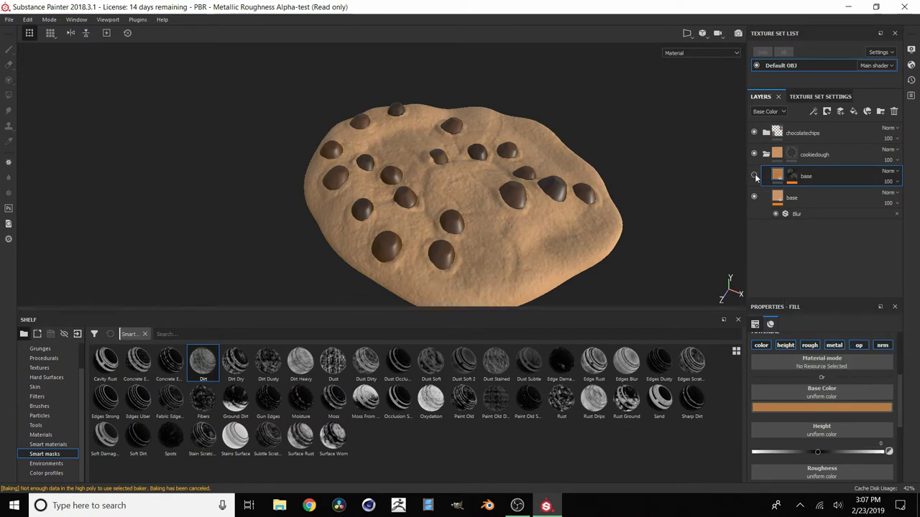
Show the upper base layer again and examine the dough's color variation up close and from a lower angle.
left_click(754, 175)
scroll(499, 196, "down", 3)
scroll(499, 194, "up", 6)
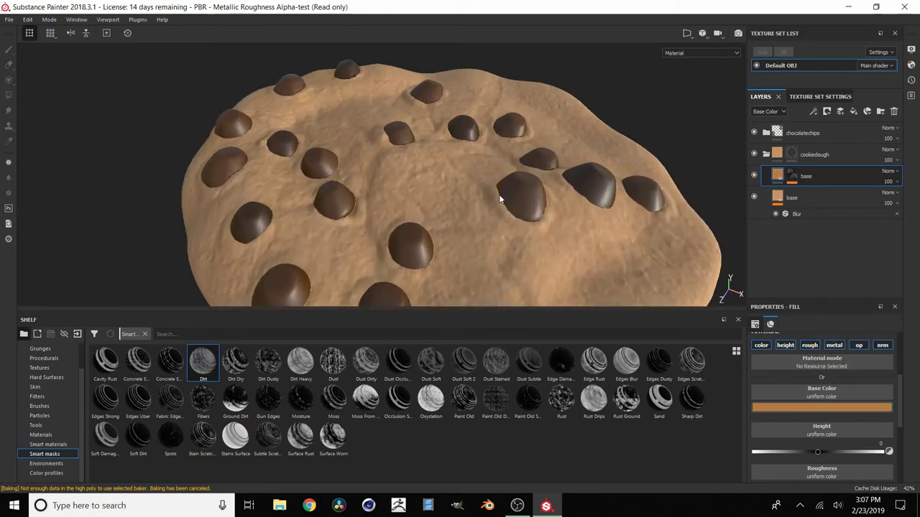
scroll(500, 198, "up", 1)
scroll(536, 202, "down", 1)
left_click_drag(438, 229, 469, 204, "alt")
scroll(478, 215, "down", 2)
middle_click_drag(480, 216, 444, 206, "alt")
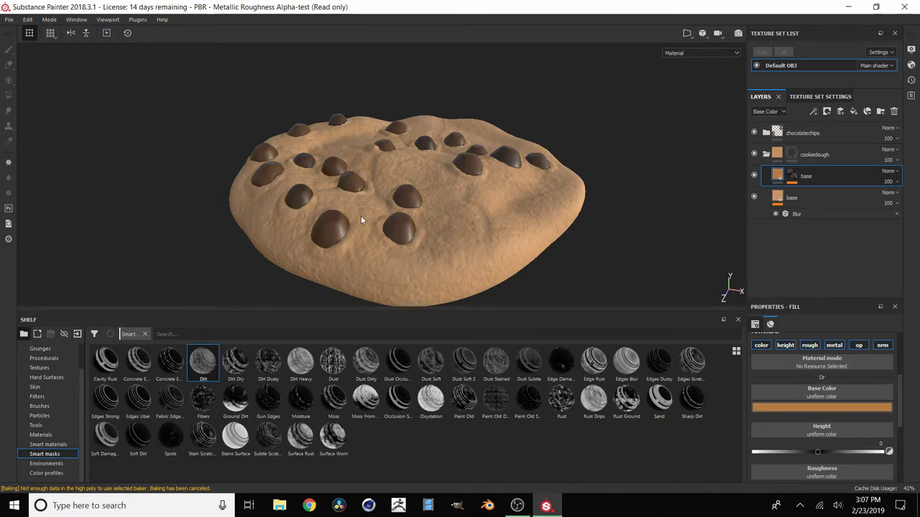
scroll(428, 212, "down", 2)
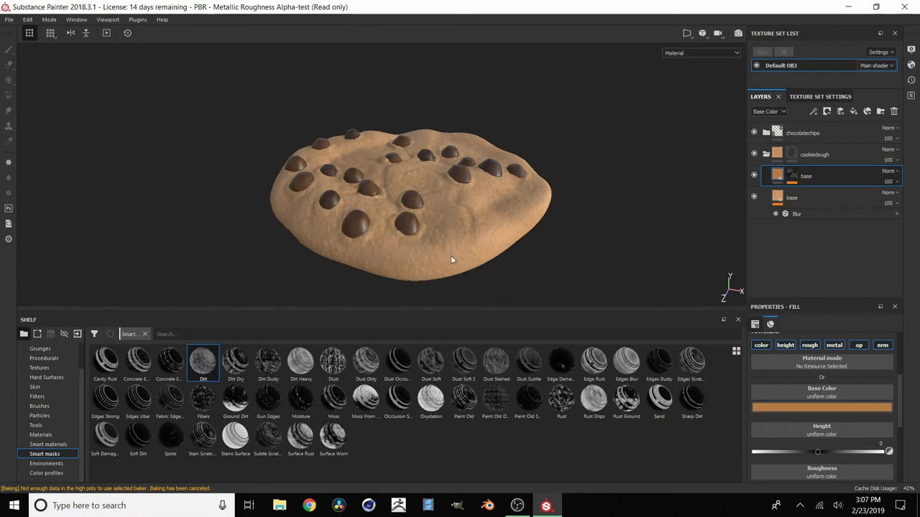
Duplicate the masked base layer in the cookiedough folder and clear the copy's mask.
left_click_drag(439, 173, 428, 195, "alt")
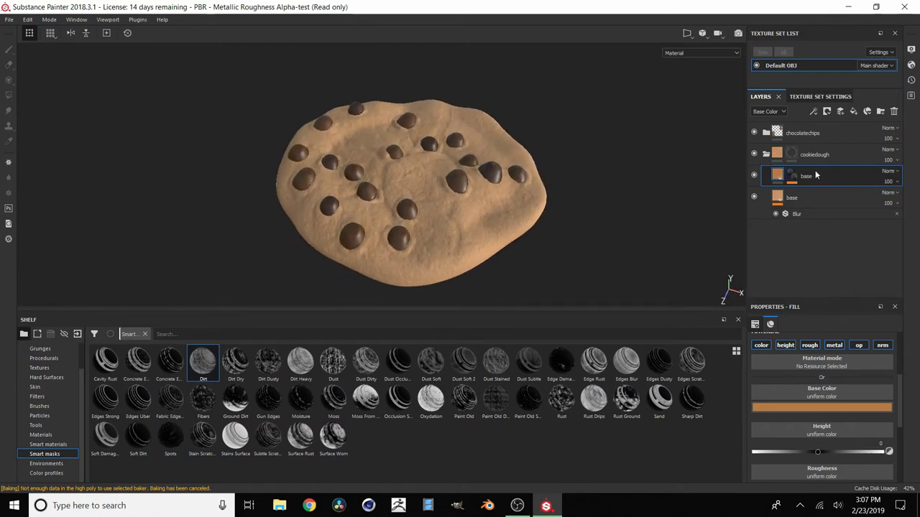
key("ctrl+c")
key("ctrl+v")
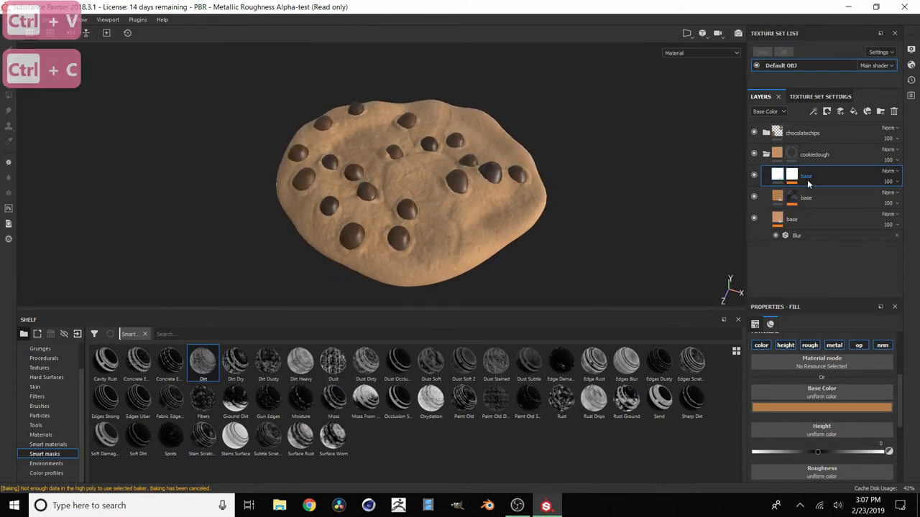
left_click(793, 179)
right_click(792, 180)
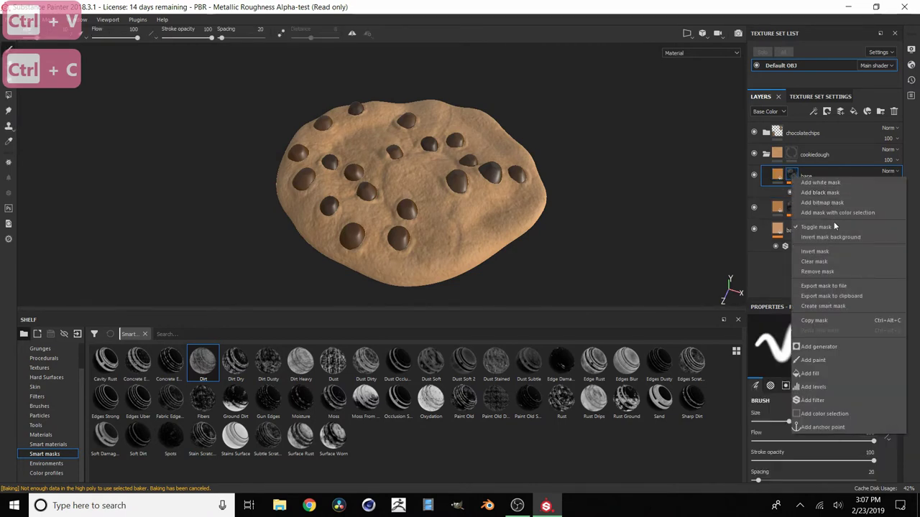
left_click(819, 252)
Remove the copied base layer's mask and darken its base color to a deep brown, R 0.056, G 0.029, B 0.013.
left_click(778, 175)
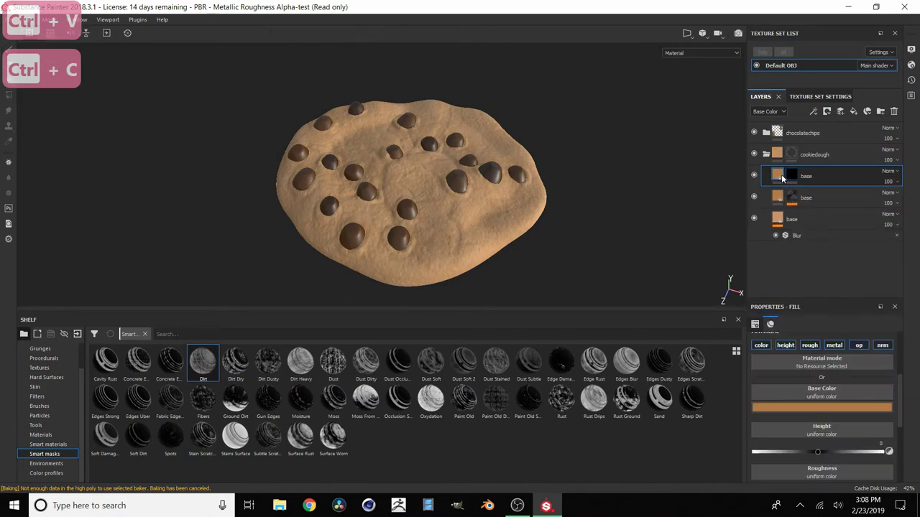
left_click(821, 408)
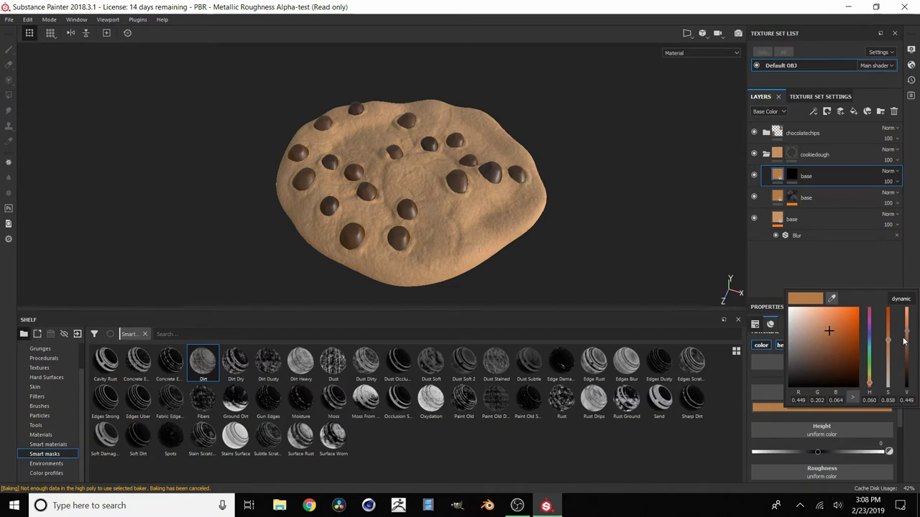
left_click_drag(906, 339, 907, 359)
left_click(793, 174)
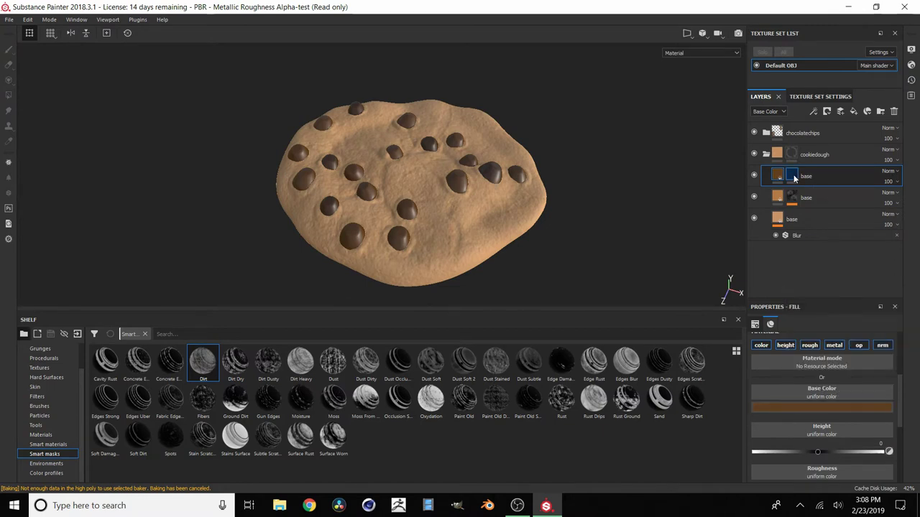
right_click(794, 176)
left_click(820, 270)
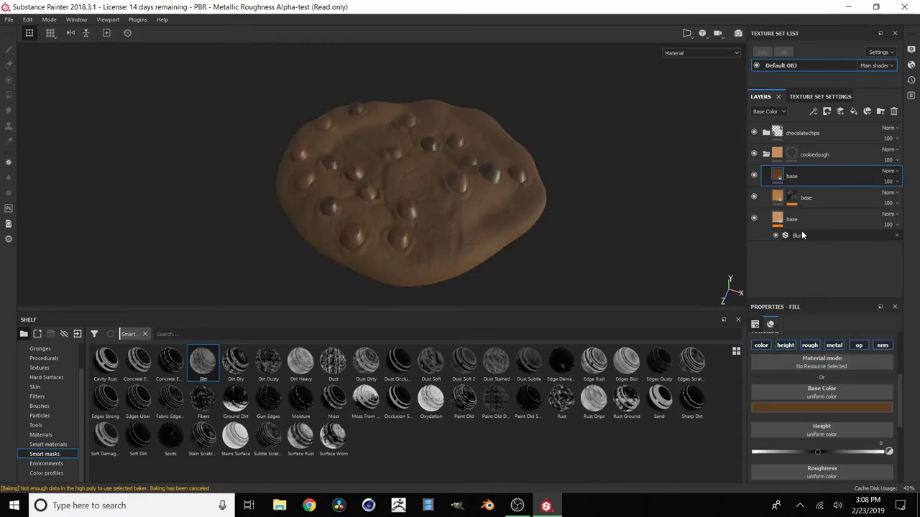
left_click(841, 404)
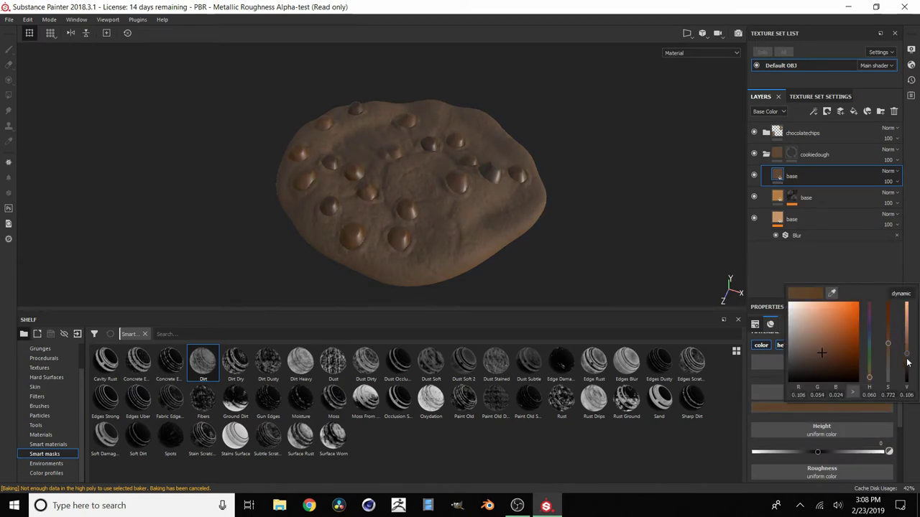
left_click_drag(908, 363, 912, 366)
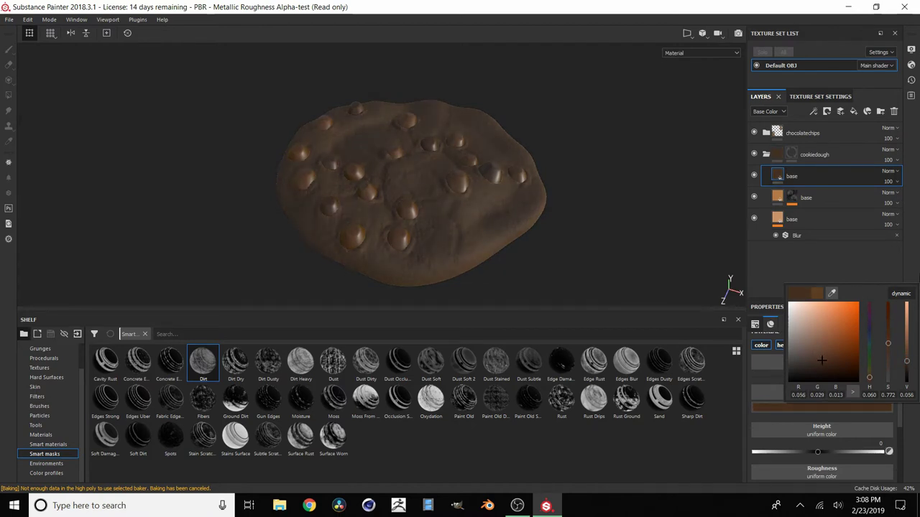
left_click_drag(321, 268, 383, 247, "alt")
scroll(383, 248, "up", 5)
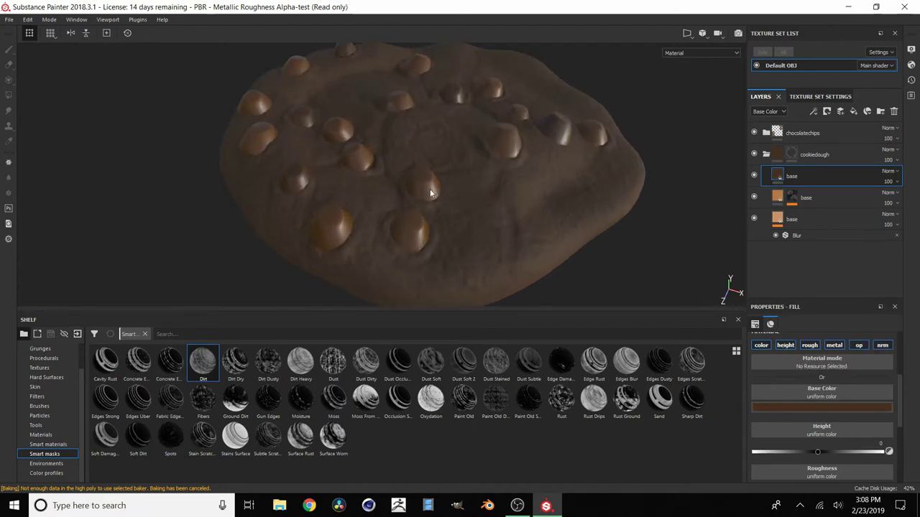
left_click_drag(430, 193, 409, 157, "alt")
scroll(406, 185, "down", 4)
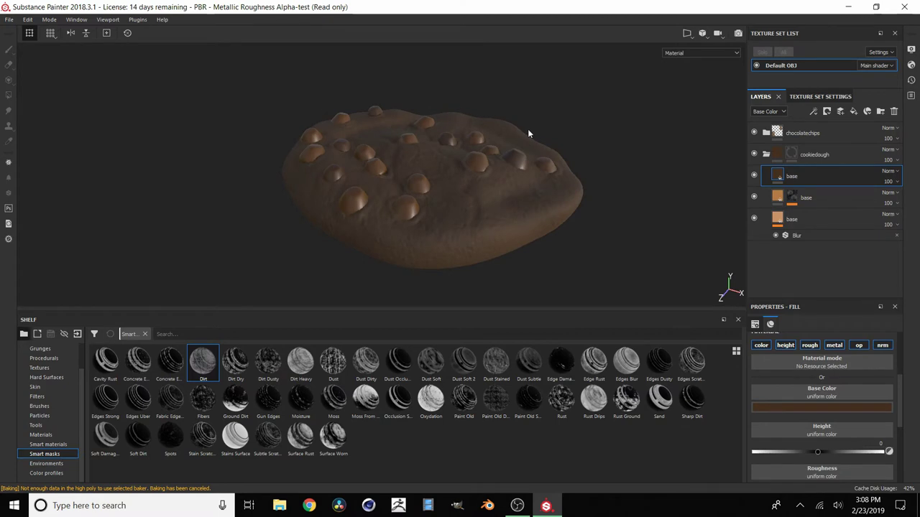
Add a black mask to the dark brown base layer and choose the Artistic Hea… brush for painting it.
right_click(803, 178)
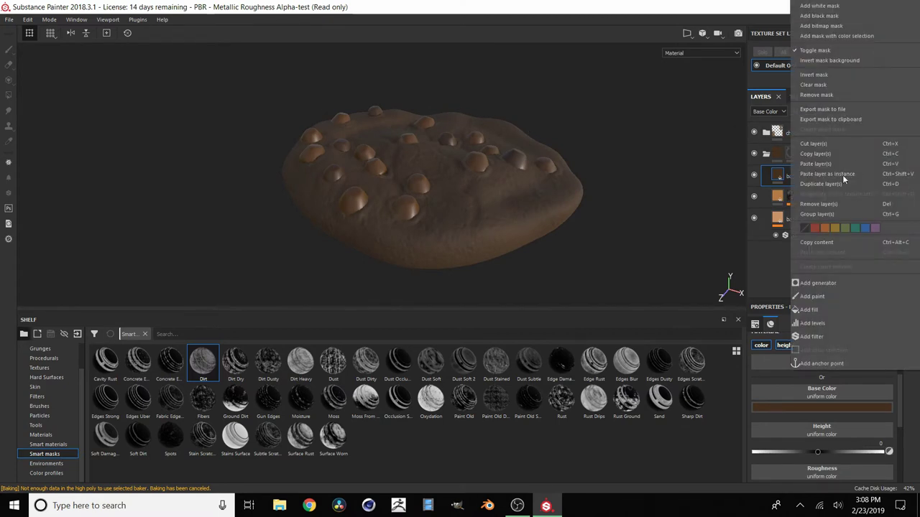
left_click(819, 16)
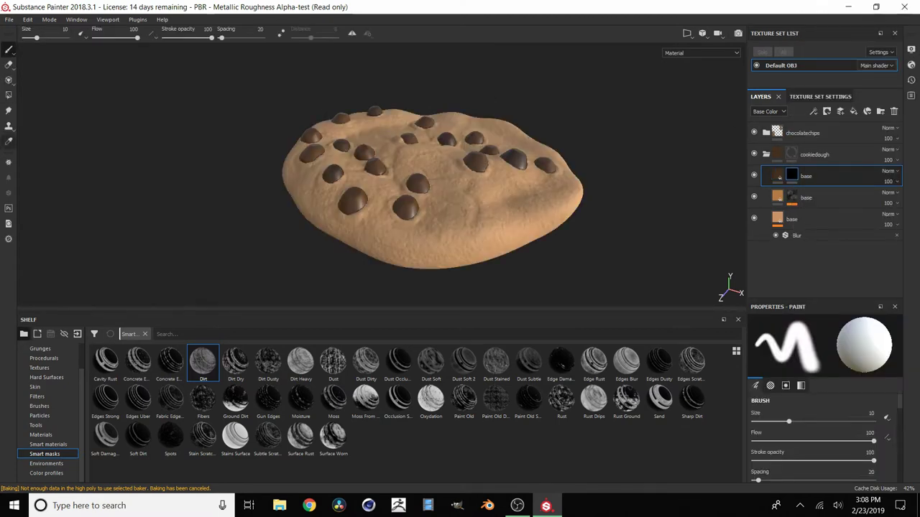
left_click(39, 406)
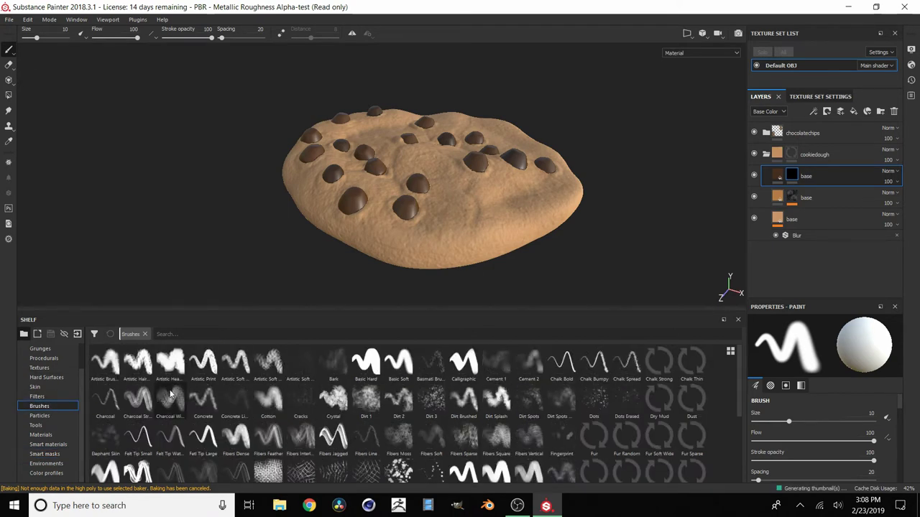
left_click(170, 359)
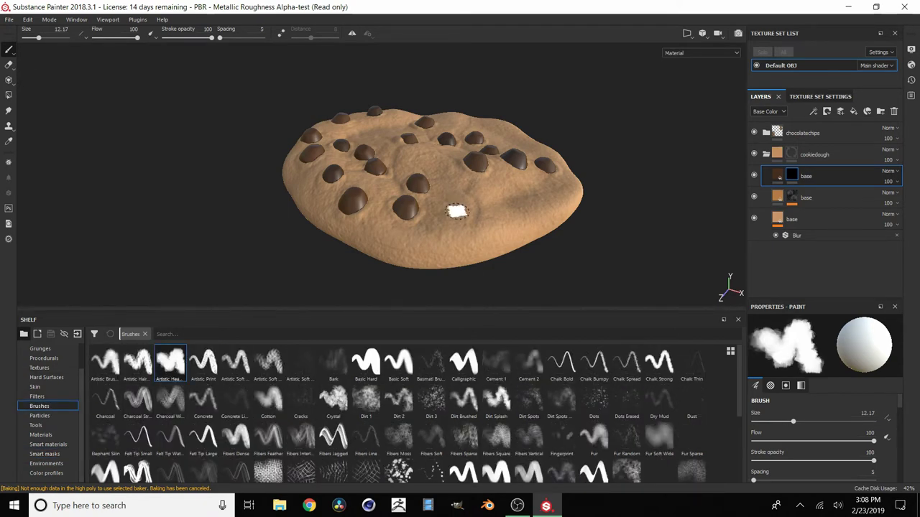
Enlarge the brush to about 34.69 and paint browned dough along the cookie's front edge in the mask, undoing unwanted strokes.
right_click_drag(457, 211, 483, 216, "ctrl")
mouse_move(447, 240)
left_mouse_down()
mouse_move(525, 232)
mouse_move(424, 212)
mouse_move(351, 251)
mouse_move(486, 237)
mouse_move(470, 239)
left_mouse_up()
key("ctrl+z")
key("ctrl+z")
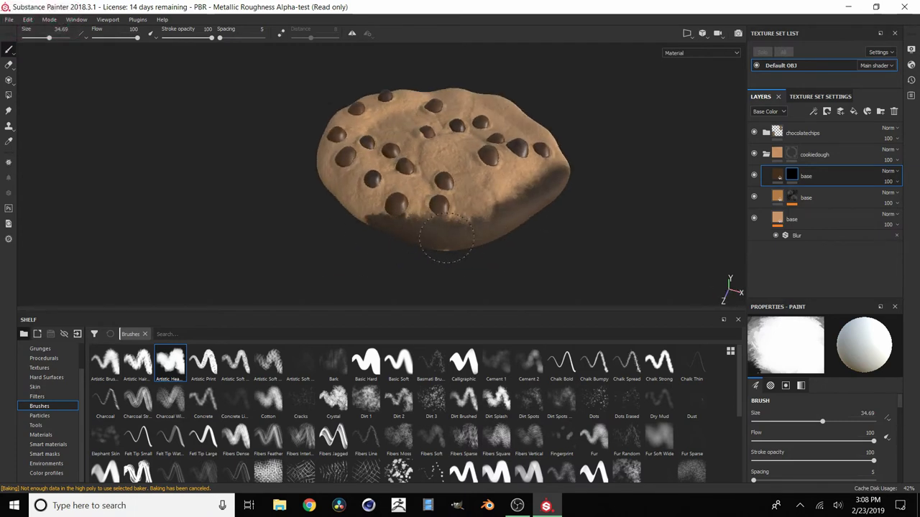
key("ctrl+z")
mouse_move(367, 229)
left_mouse_down("alt")
mouse_move(493, 232)
mouse_move(462, 229)
left_mouse_up("alt")
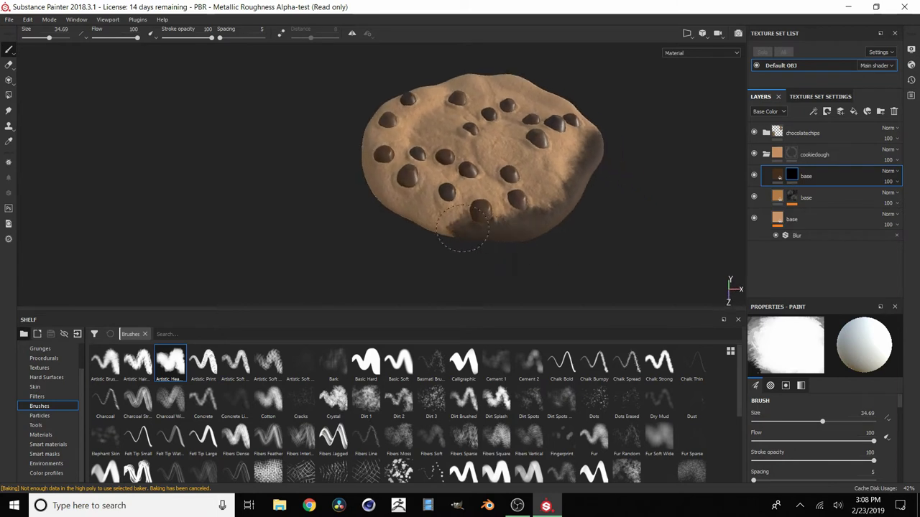
Continue painting the dark browning around the cookie's side rim toward its far side.
left_click_drag(363, 179, 472, 209, "alt")
middle_click_drag(472, 209, 501, 203, "alt")
mouse_move(501, 204)
left_mouse_down("alt")
mouse_move(541, 191)
mouse_move(513, 212)
left_mouse_up("alt")
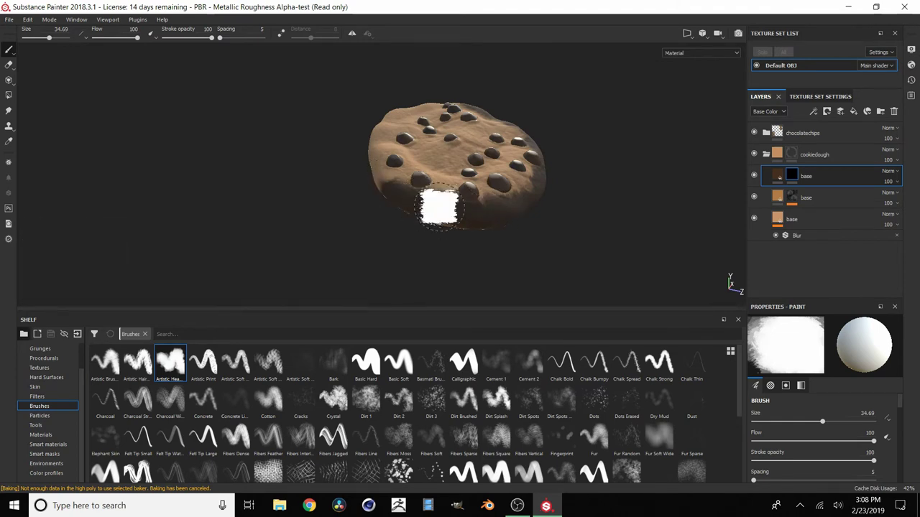
left_click_drag(429, 204, 528, 218, "alt")
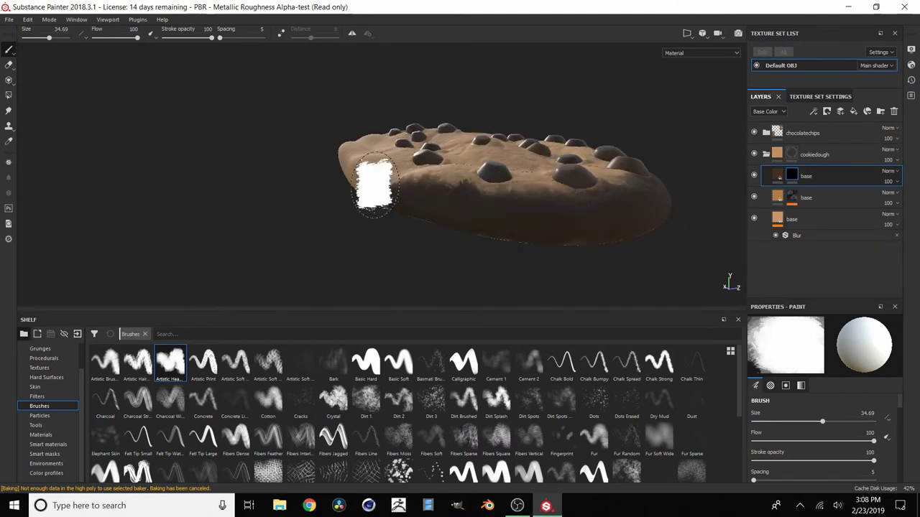
left_click_drag(371, 181, 395, 182, "alt")
middle_click_drag(395, 181, 489, 190, "alt")
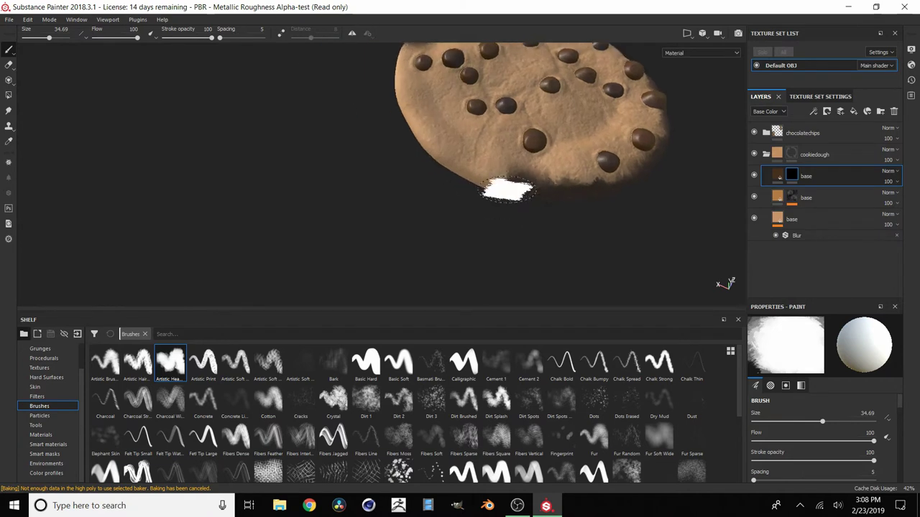
left_click_drag(380, 127, 523, 193, "alt")
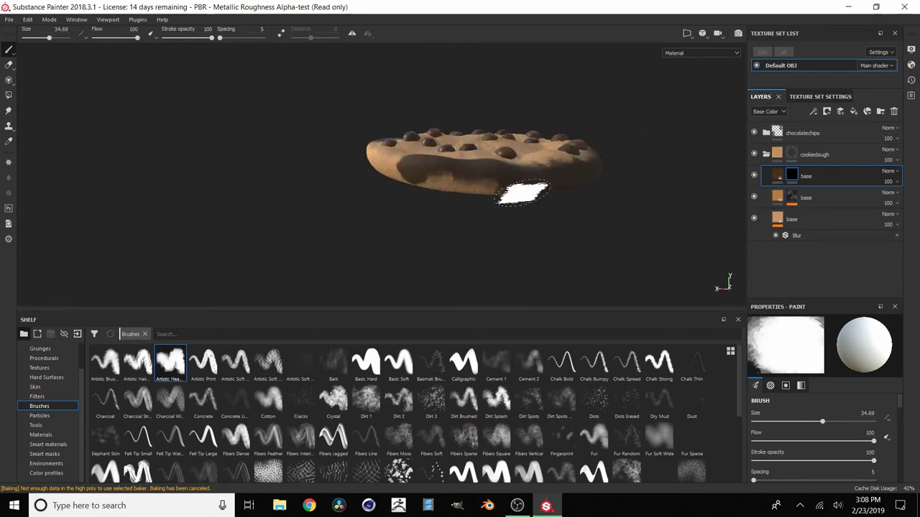
mouse_move(411, 171)
left_mouse_down("alt")
mouse_move(513, 213)
mouse_move(590, 200)
mouse_move(530, 202)
left_mouse_up("alt")
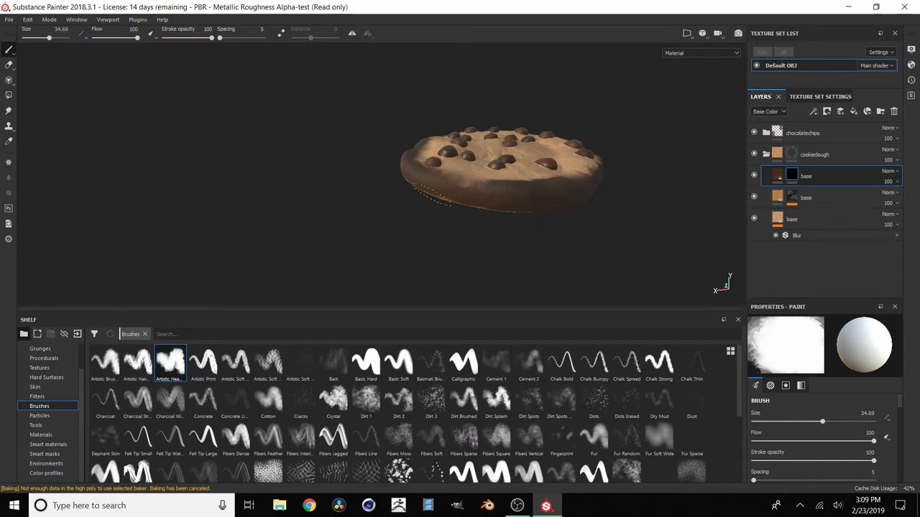
scroll(488, 187, "down", 2)
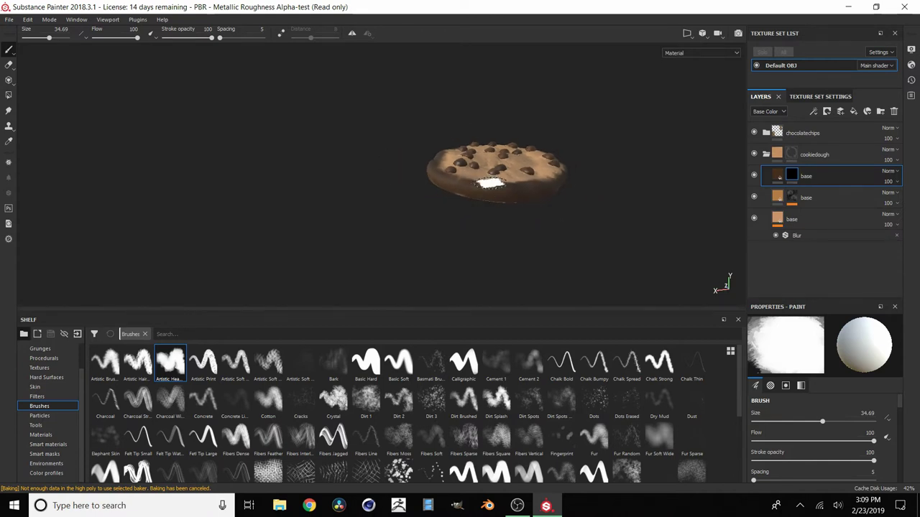
Paint the browning along the remaining rim sections seen from above, undoing one stroke and blending the edge inward.
left_click_drag(489, 182, 514, 210, "alt")
scroll(514, 189, "up", 4)
middle_click_drag(515, 180, 461, 239, "alt")
mouse_move(472, 195)
left_mouse_down("alt")
mouse_move(431, 211)
mouse_move(468, 242)
mouse_move(489, 237)
left_mouse_up("alt")
left_click_drag(367, 241, 381, 232)
mouse_move(539, 172)
left_mouse_down("alt")
mouse_move(503, 199)
mouse_move(472, 195)
left_mouse_up("alt")
key("ctrl+z")
left_click_drag(298, 221, 301, 169)
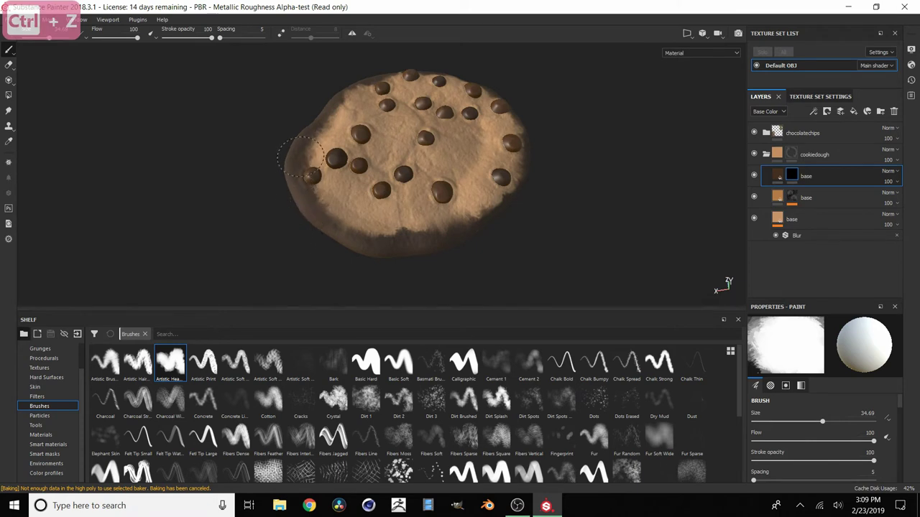
left_click_drag(411, 241, 493, 214)
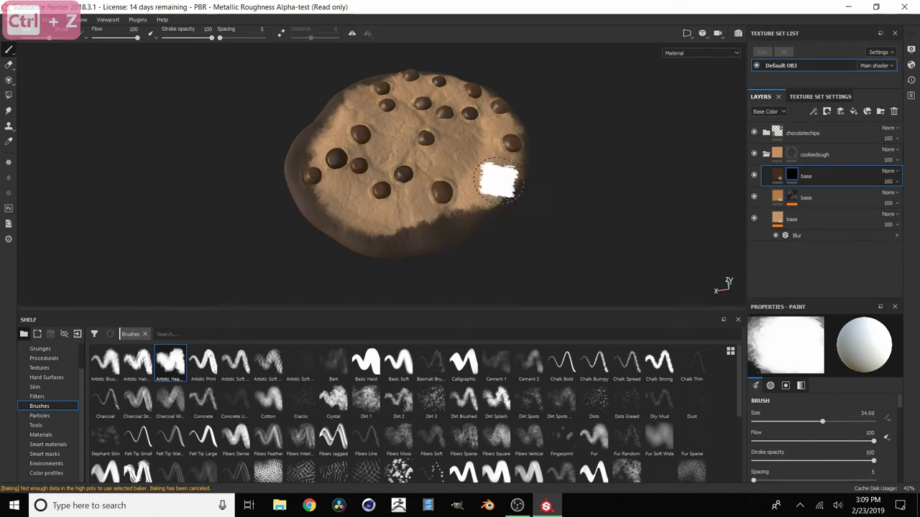
Redo the last rim stroke and fill the remaining light gaps so the browning surrounds the cookie's top edge.
middle_click_drag(449, 127, 457, 182, "alt")
mouse_move(426, 129)
left_mouse_down("alt")
mouse_move(435, 131)
mouse_move(431, 113)
mouse_move(411, 117)
mouse_move(476, 118)
left_mouse_up("alt")
key("ctrl+z")
left_click_drag(391, 128, 367, 143)
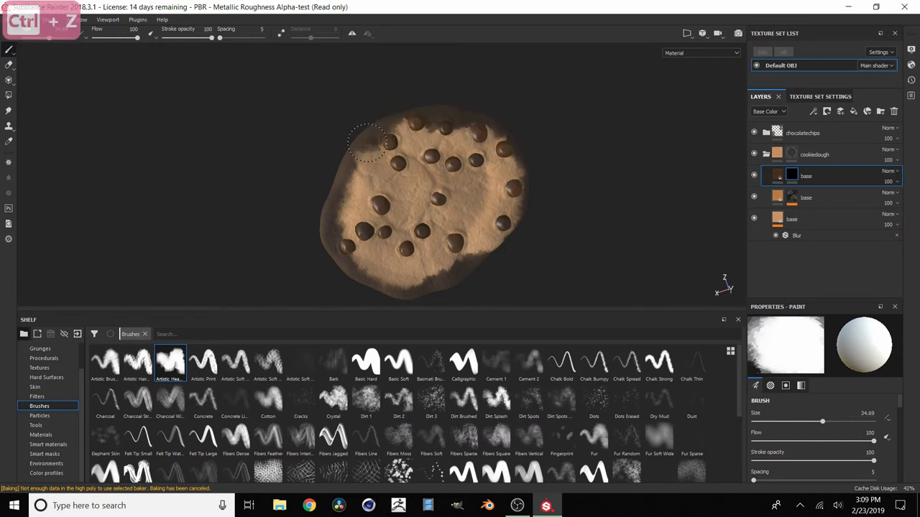
scroll(500, 238, "up", 2)
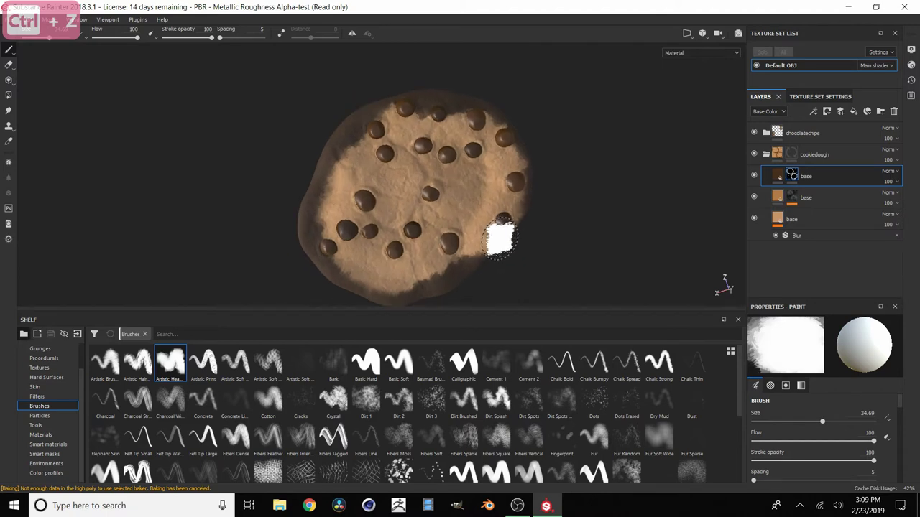
mouse_move(466, 227)
left_mouse_down("alt")
mouse_move(441, 165)
mouse_move(515, 187)
mouse_move(409, 212)
left_mouse_up("alt")
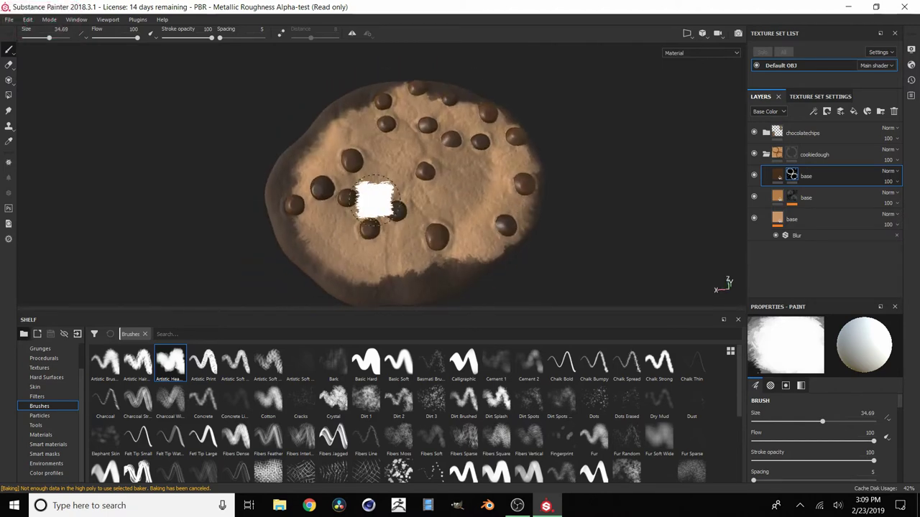
Set the brush size to 8.34 and stroke opacity to 45 while testing shading around the outermost chocolate chip.
right_click_drag(353, 183, 316, 198, "ctrl")
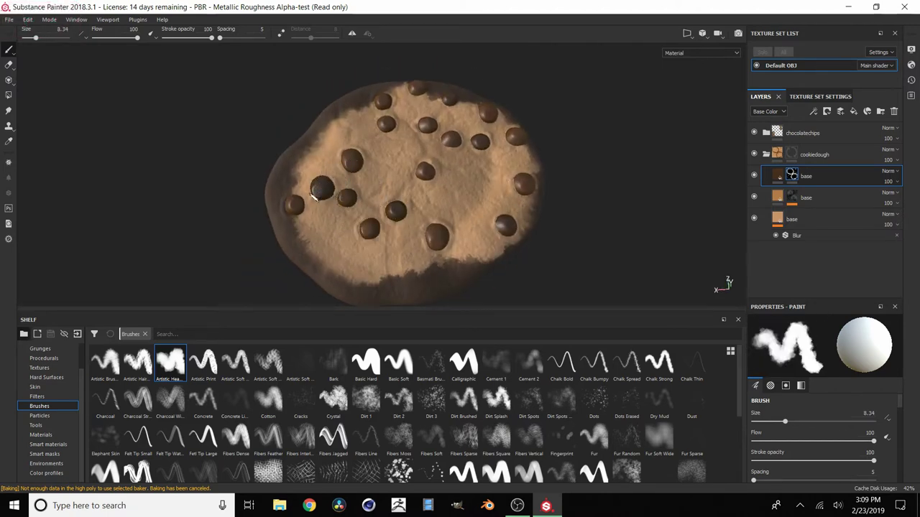
scroll(293, 214, "up", 3)
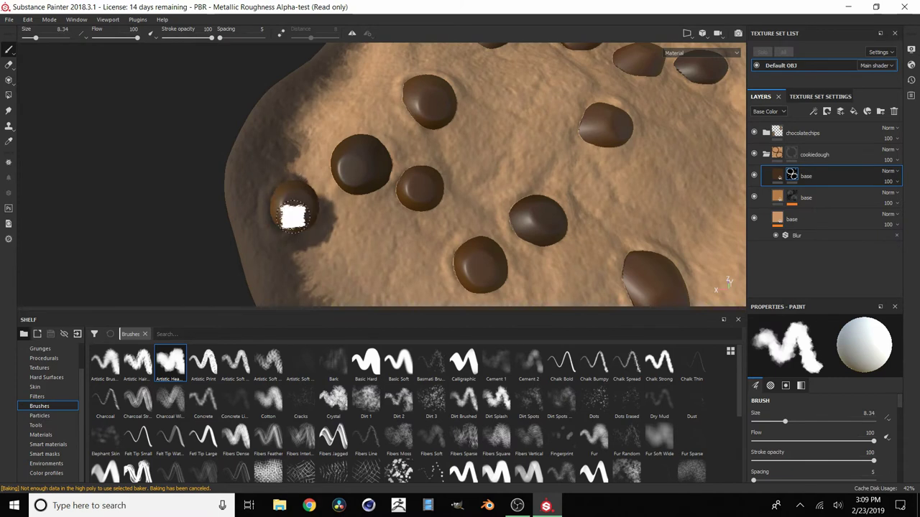
key("ctrl+z")
left_click_drag(193, 37, 185, 38)
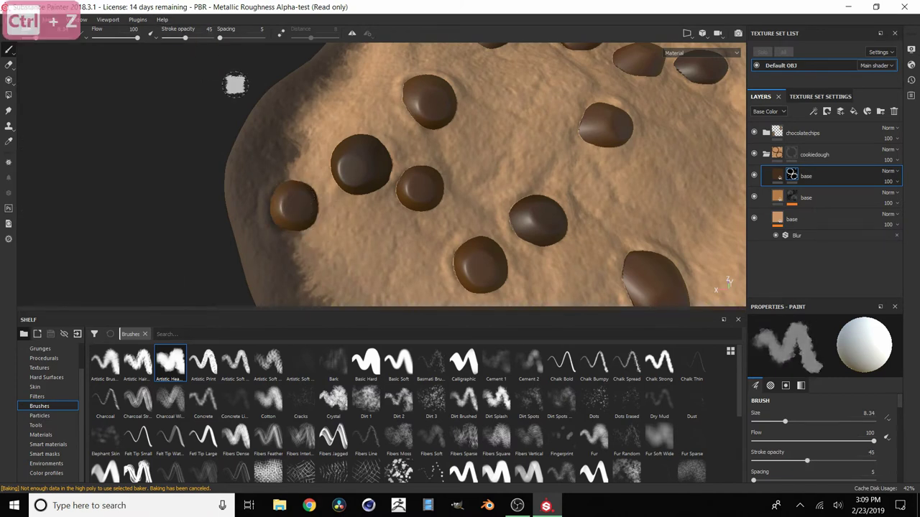
left_click_drag(287, 220, 300, 216)
key("ctrl+z")
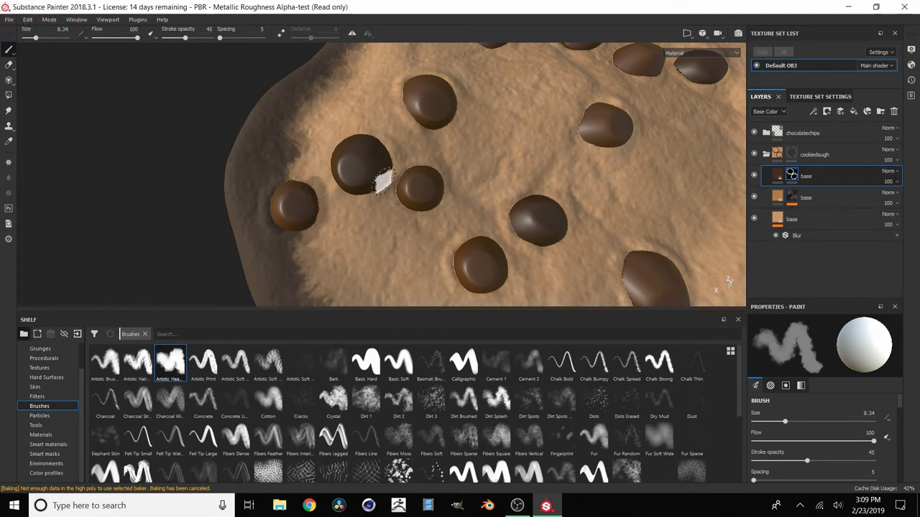
Enlarge the brush to size 12.17 and paint soft dark shading around the outer cluster of chips and the neighbouring chips toward the cookie's middle.
key("bracketright")
mouse_move(364, 187)
left_mouse_down()
mouse_move(385, 187)
mouse_move(341, 157)
left_mouse_up()
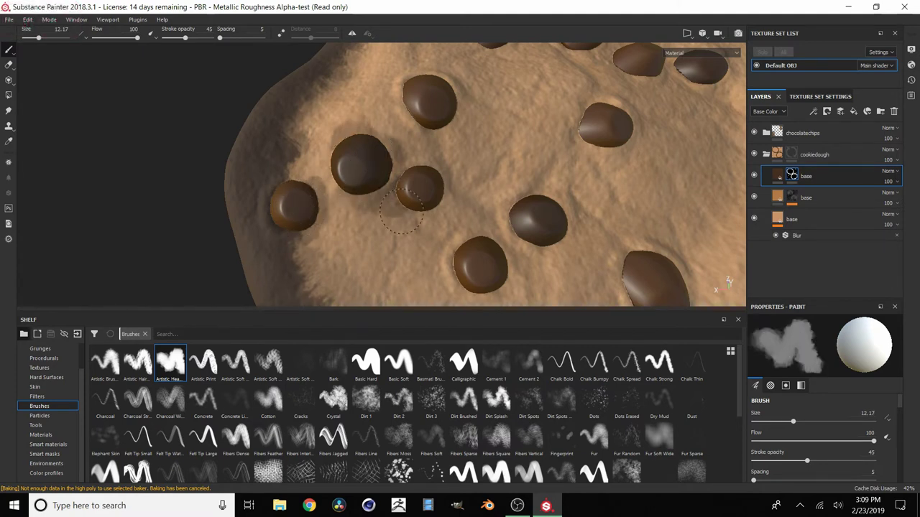
middle_click_drag(461, 224, 385, 156, "alt")
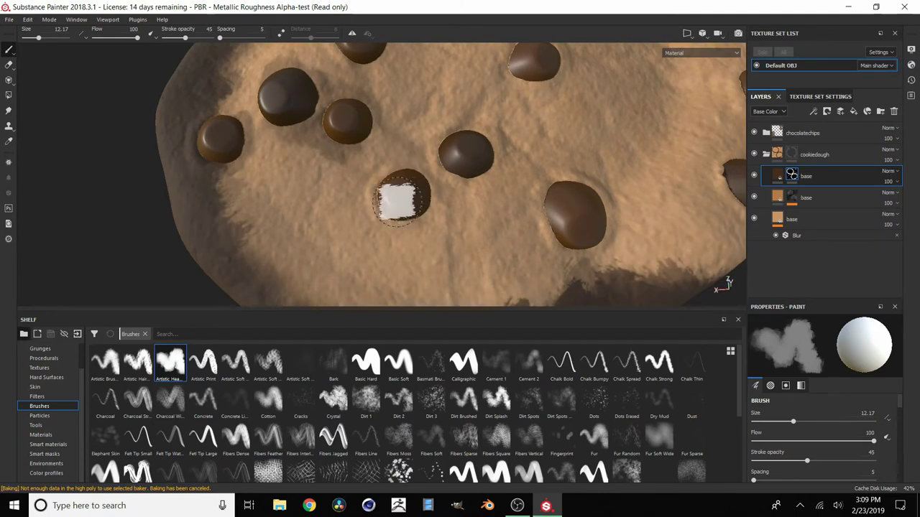
mouse_move(394, 210)
left_mouse_down()
mouse_move(424, 214)
mouse_move(433, 188)
left_mouse_up()
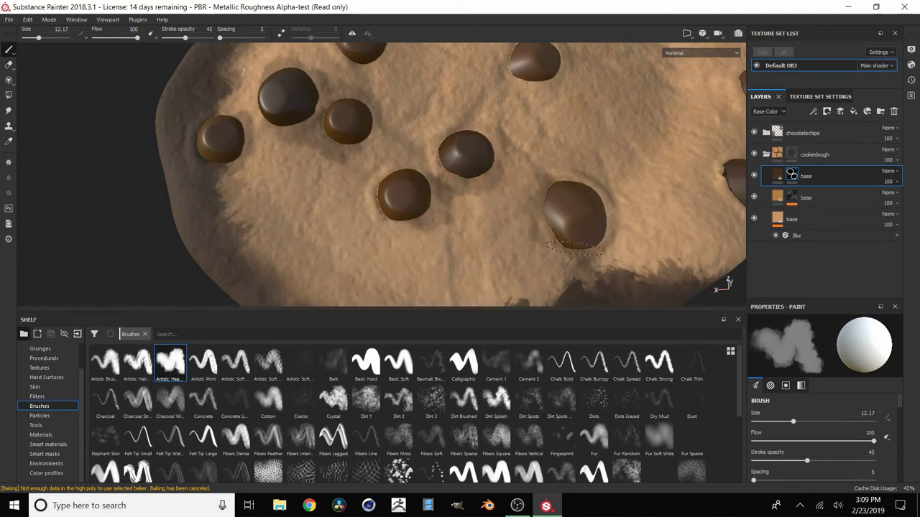
mouse_move(440, 224)
left_mouse_down()
mouse_move(406, 227)
mouse_move(384, 195)
left_mouse_up()
scroll(405, 199, "down", 4)
middle_click_drag(445, 157, 414, 181, "alt")
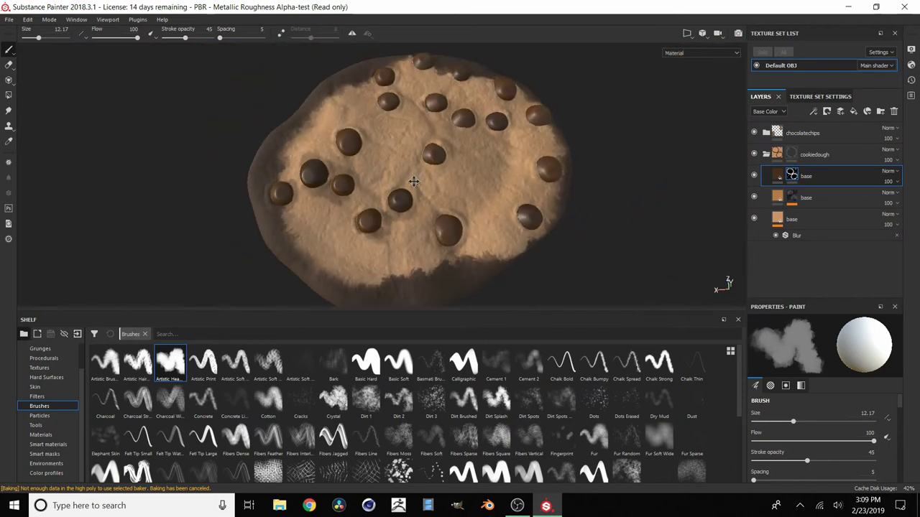
Paint the dark shading around the remaining chips at the cookie's center, far side and opposite edge.
scroll(414, 182, "up", 5)
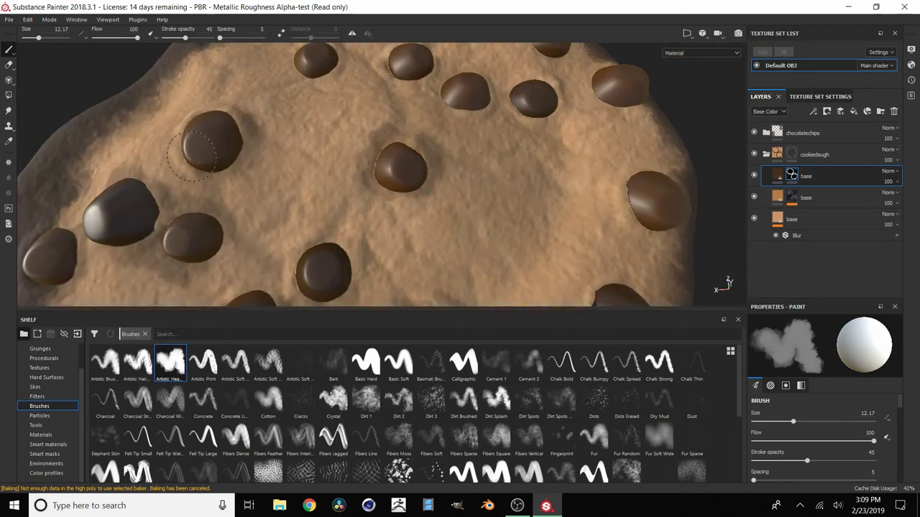
left_click_drag(320, 108, 319, 165, "alt")
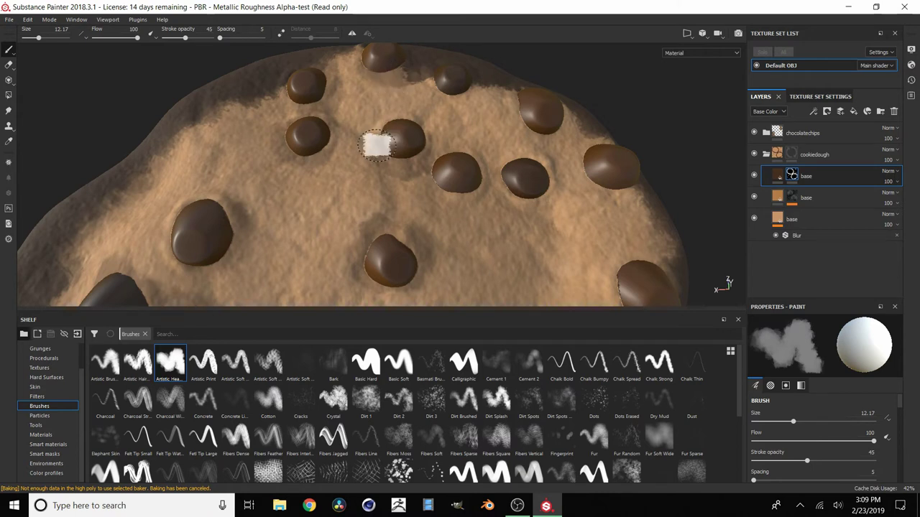
middle_click_drag(487, 191, 441, 202, "alt")
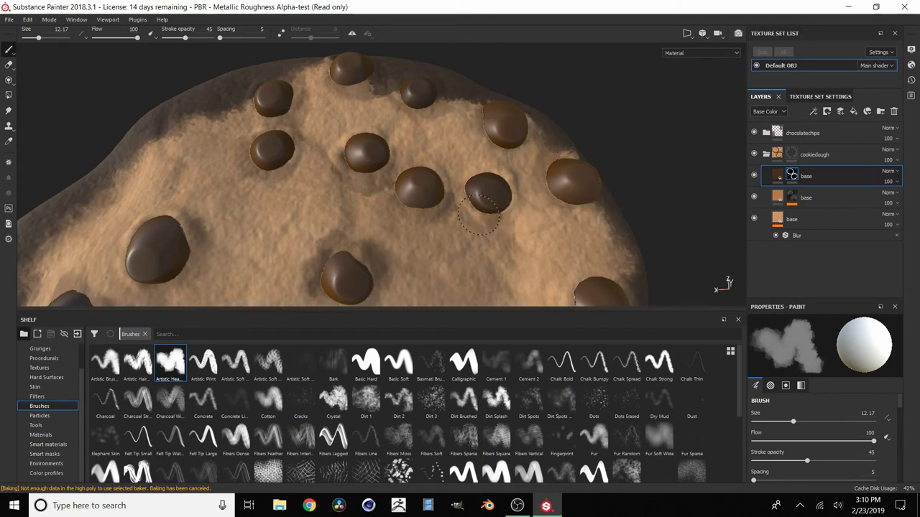
left_click_drag(509, 185, 482, 185, "alt")
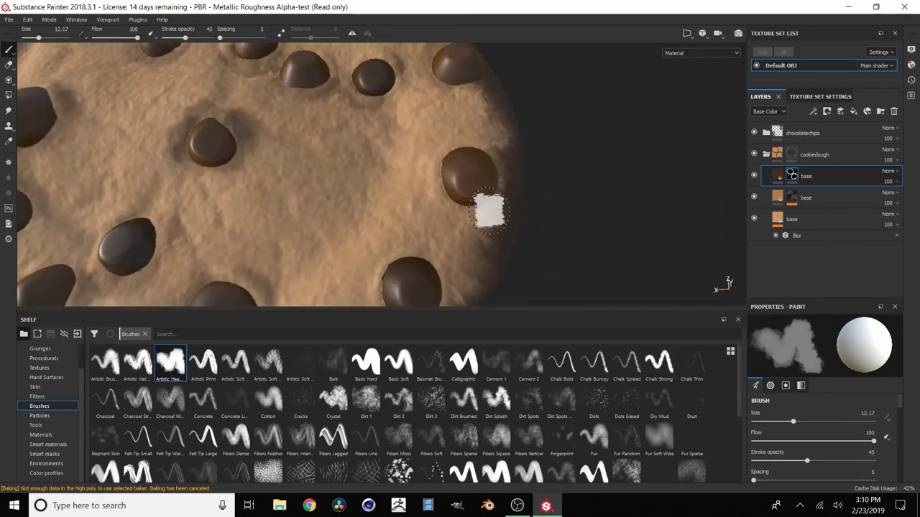
left_click_drag(421, 232, 424, 151, "alt")
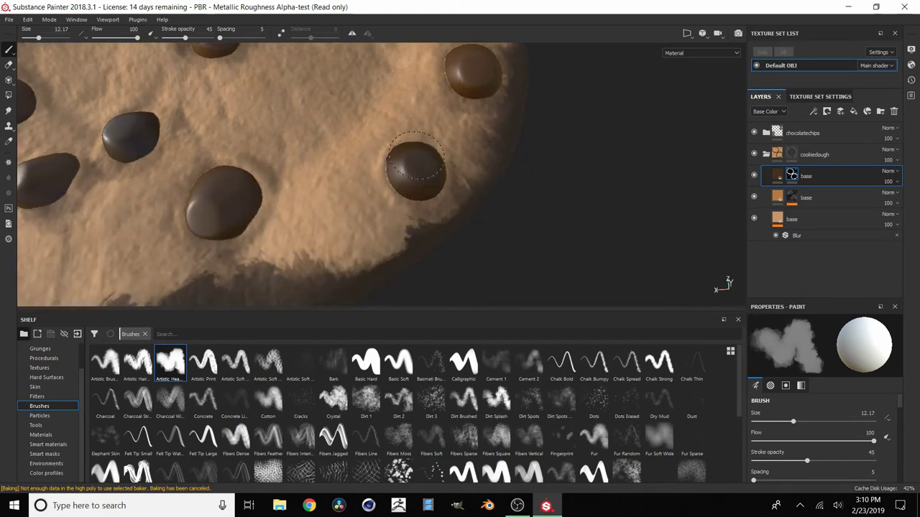
left_click_drag(380, 195, 403, 216, "alt")
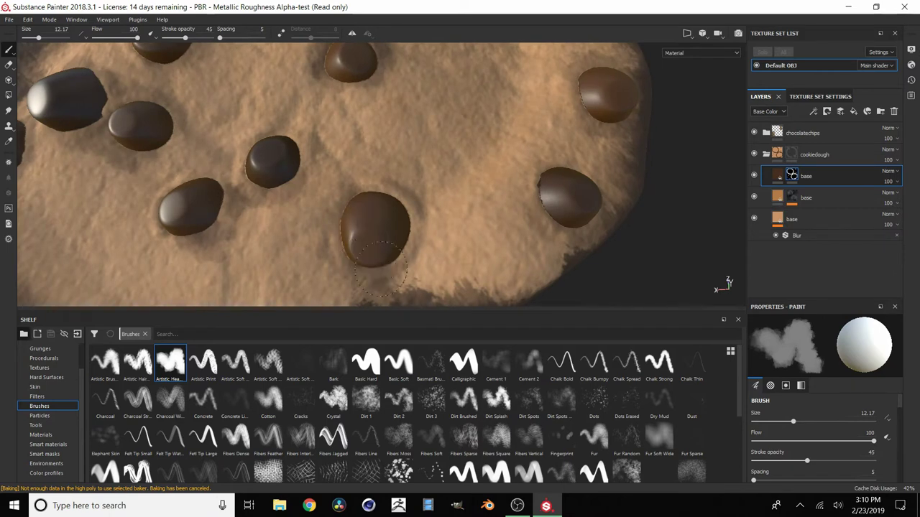
left_click_drag(297, 205, 370, 184, "alt")
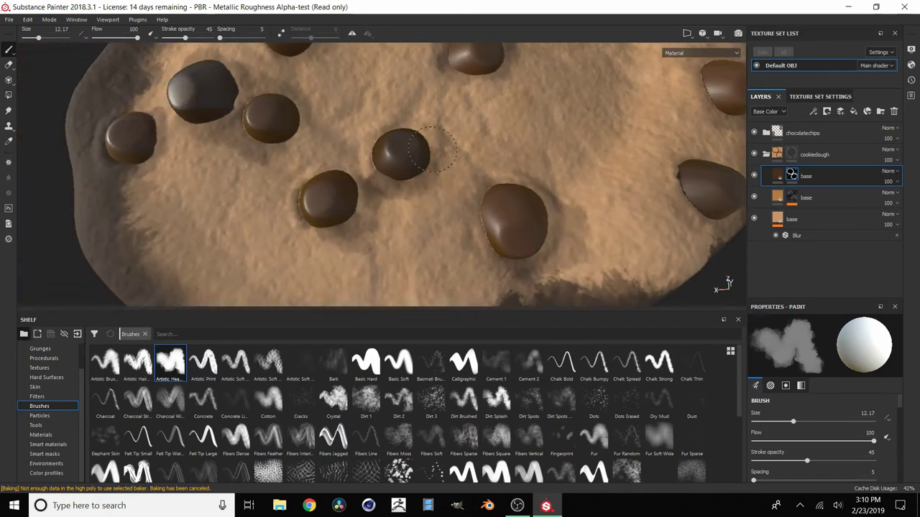
scroll(375, 193, "down", 5)
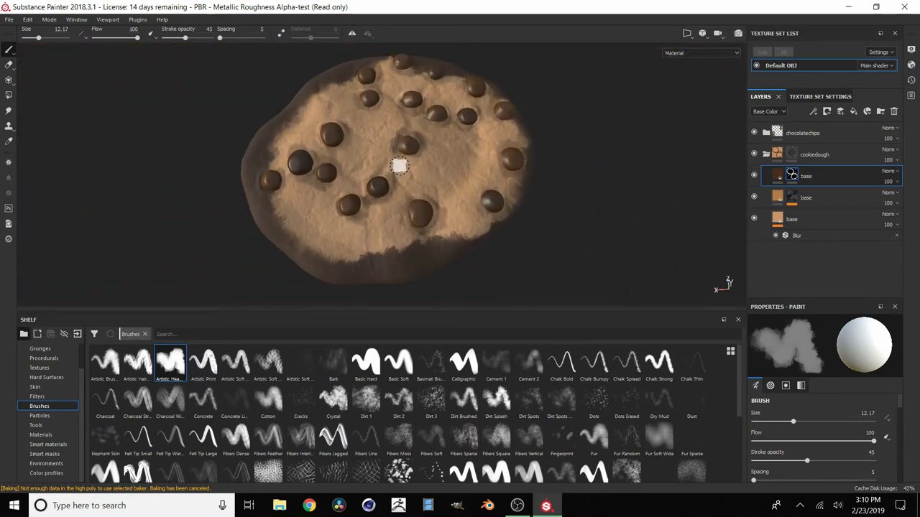
Add a Blur filter to the dark browning layer's mask and raise its blur intensity to about 5.5.
right_click(791, 177)
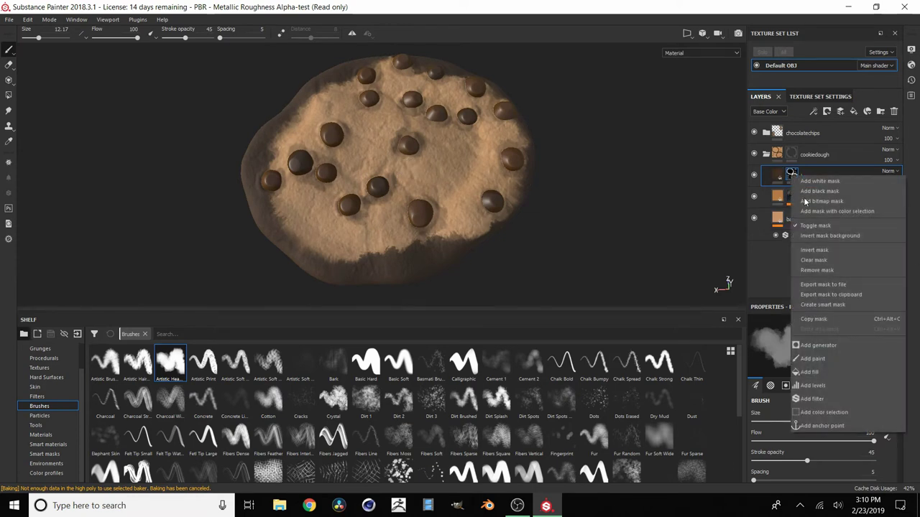
left_click(803, 400)
left_click(804, 338)
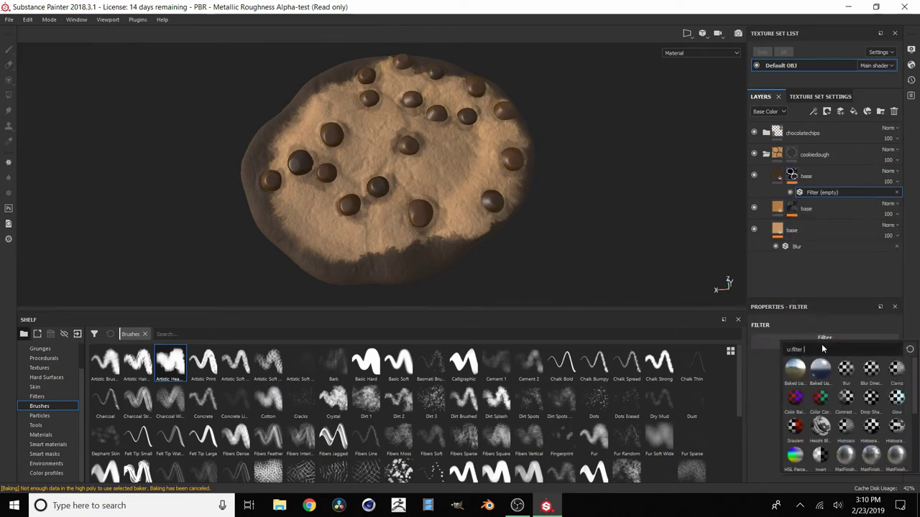
left_click(831, 355)
scroll(538, 289, "up", 2)
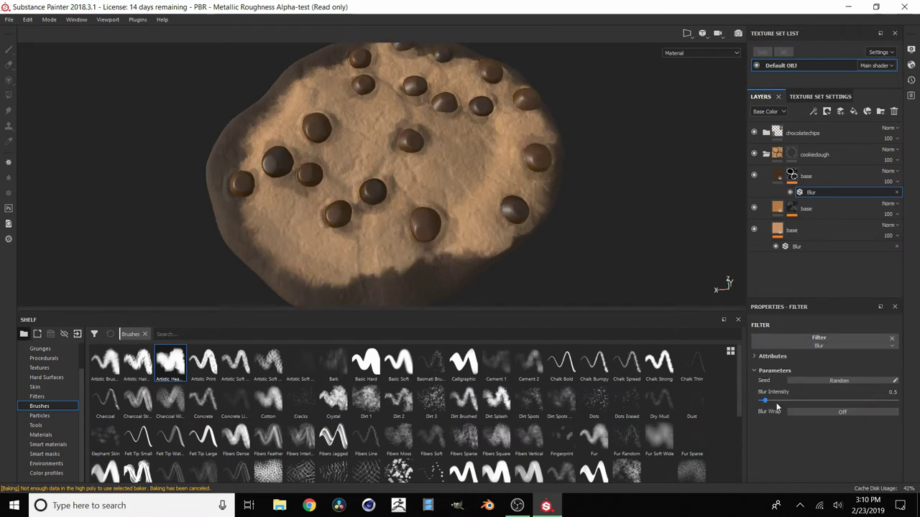
left_click_drag(766, 401, 819, 410)
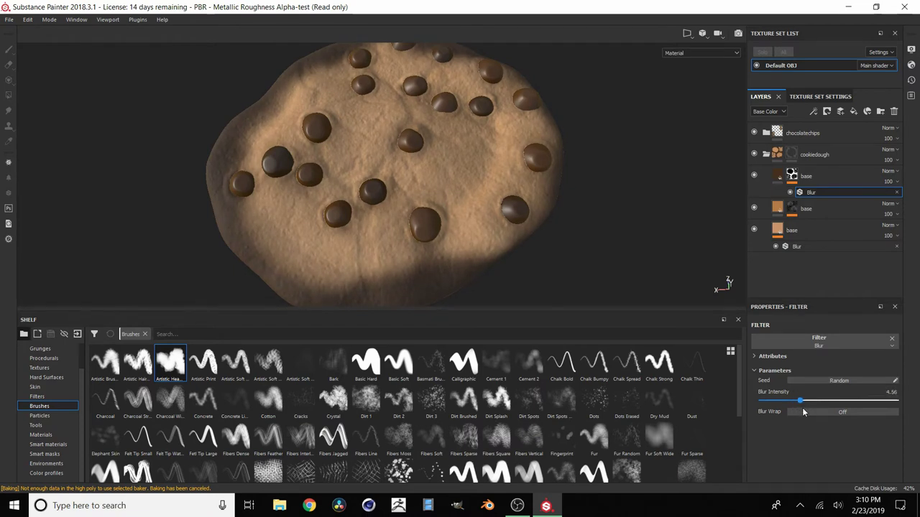
scroll(482, 153, "down", 4)
left_click_drag(499, 180, 448, 148, "alt")
scroll(449, 148, "up", 4)
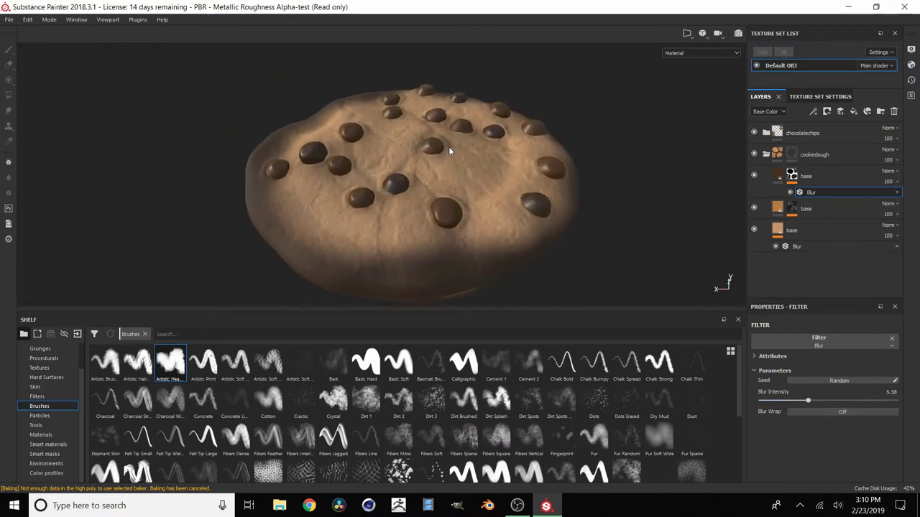
Lower the dark browning layer's opacity to 45 and rotate the environment lighting to inspect the cookie's shading.
left_click(777, 173)
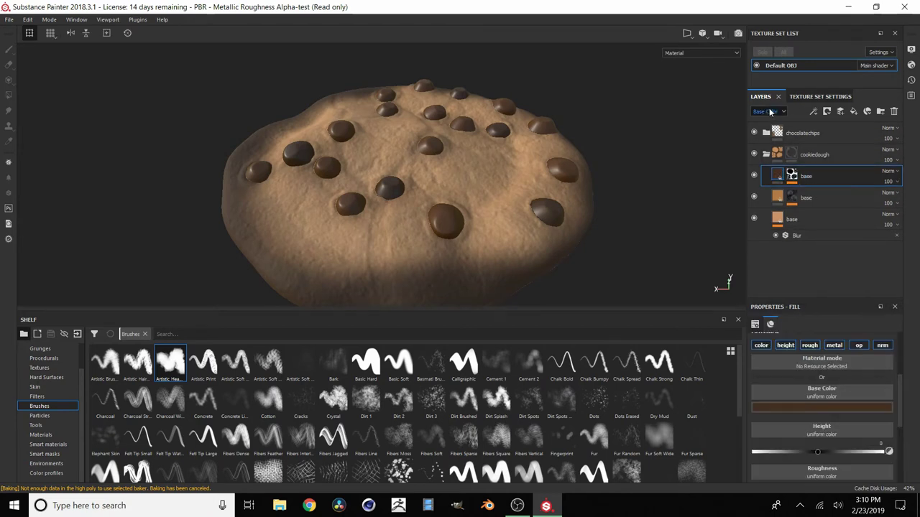
left_click(896, 192)
mouse_move(907, 205)
left_mouse_down()
mouse_move(879, 201)
mouse_move(899, 203)
mouse_move(891, 202)
left_mouse_up()
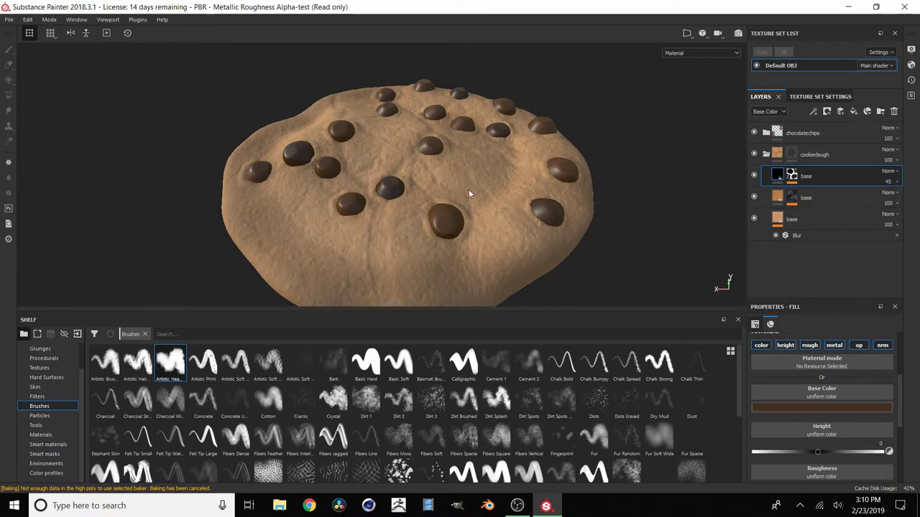
left_click_drag(469, 193, 525, 204, "alt")
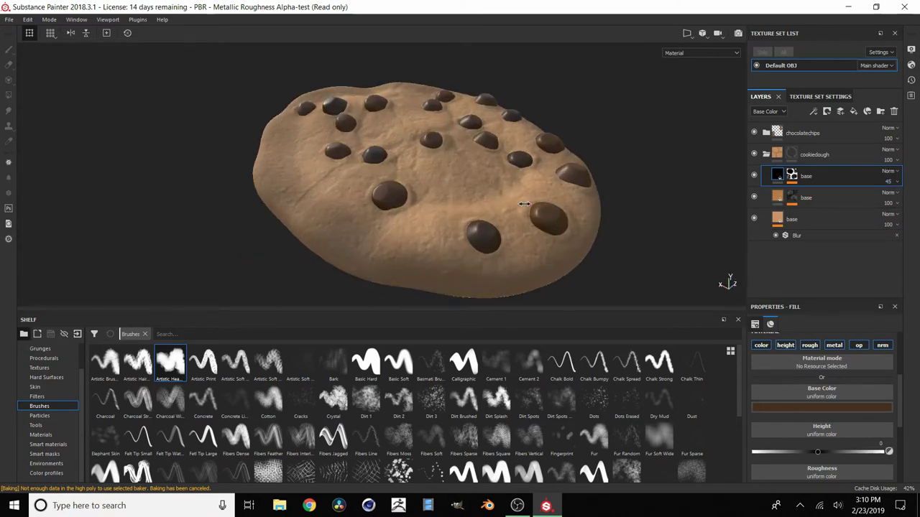
right_click_drag(524, 204, 468, 186, "shift")
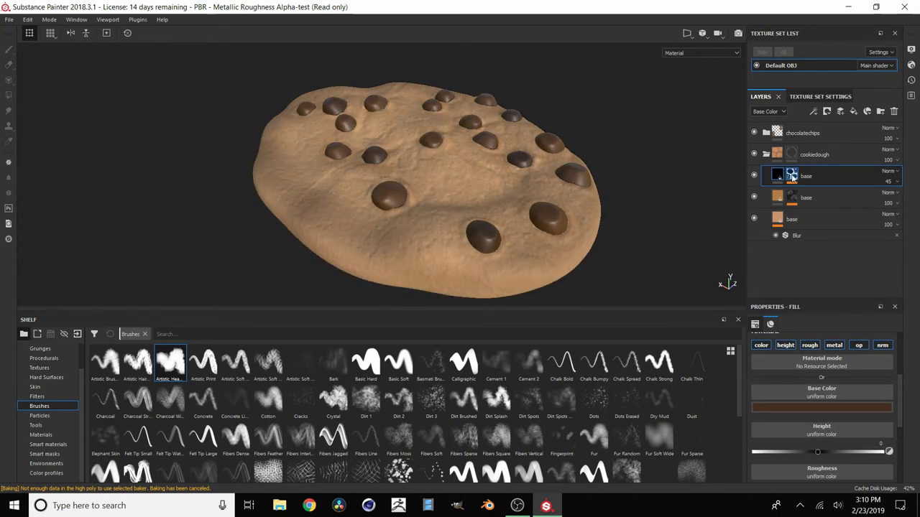
Increase the mask's blur intensity on the dark browning layer to 10.25.
left_click(791, 177)
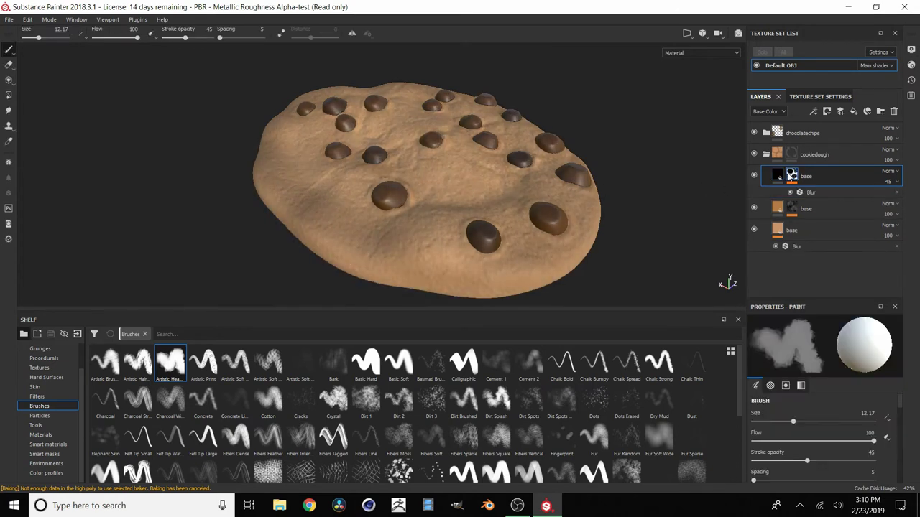
left_click(812, 191)
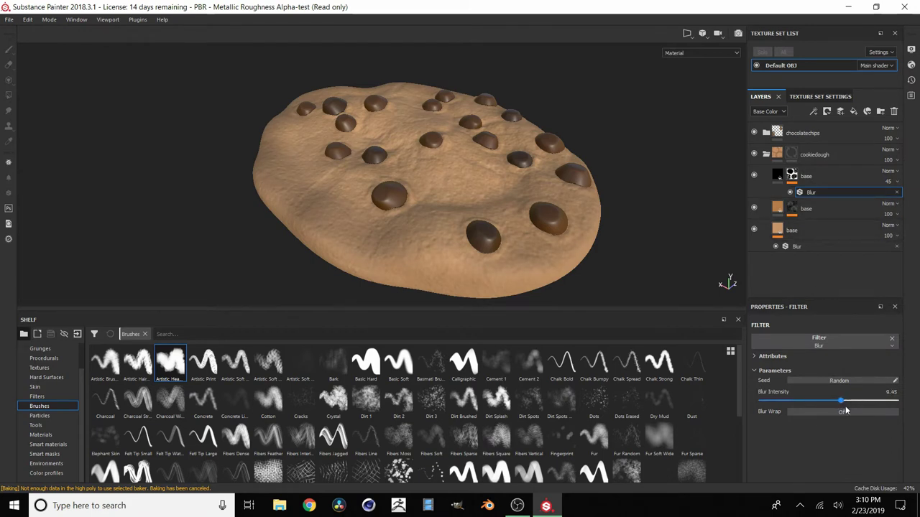
left_click_drag(471, 172, 656, 166, "alt")
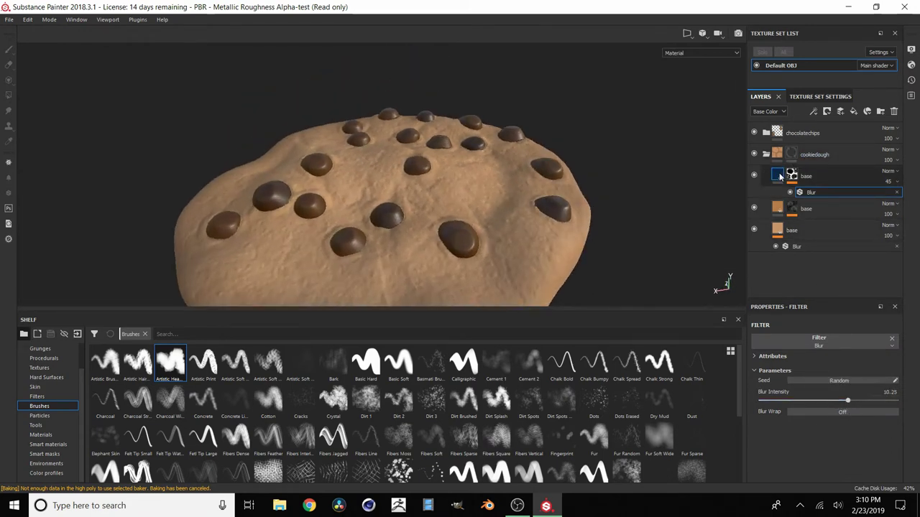
Set the dark browning layer's opacity to 52 and compare the cookie with the layer hidden and shown.
left_click(778, 177)
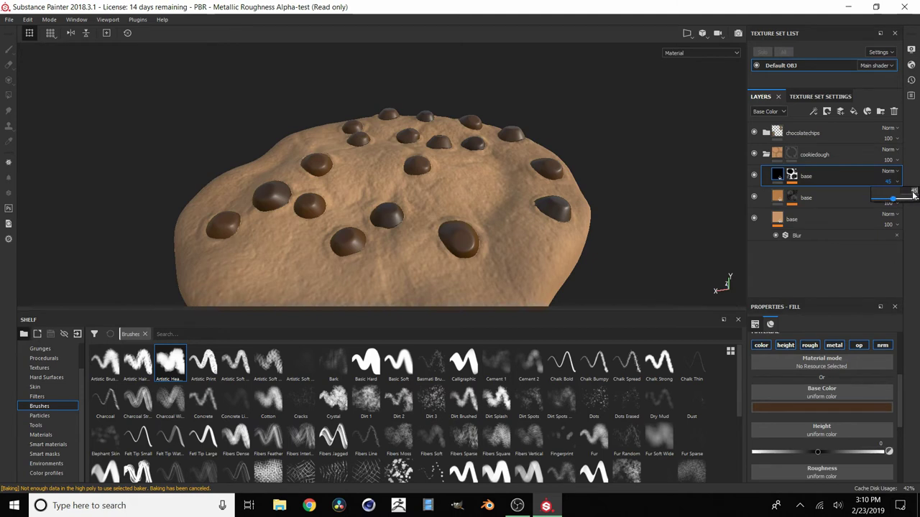
type("52")
key("Return")
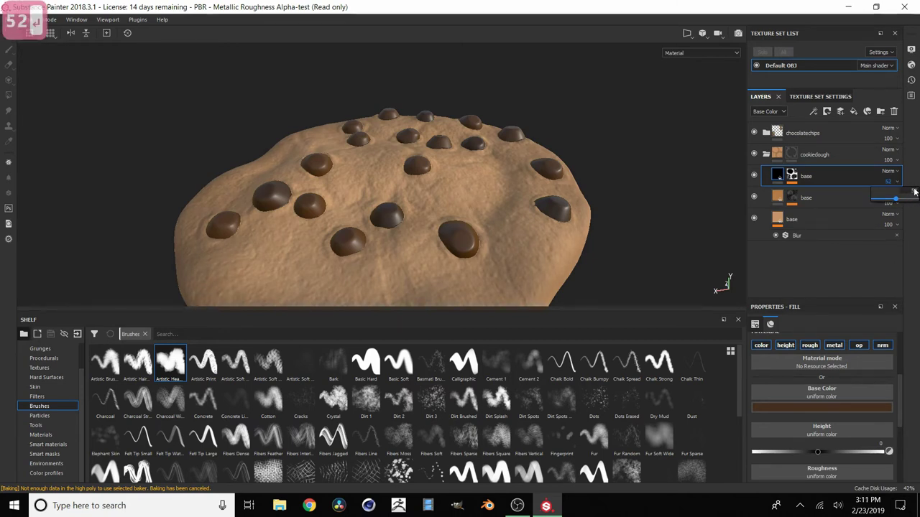
left_click_drag(637, 181, 664, 157, "alt")
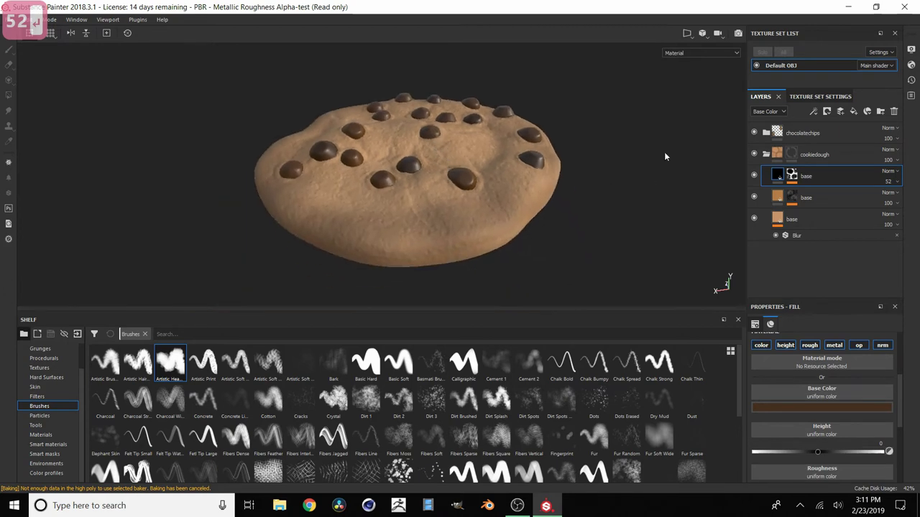
left_click(753, 177)
left_click_drag(464, 130, 503, 190, "alt")
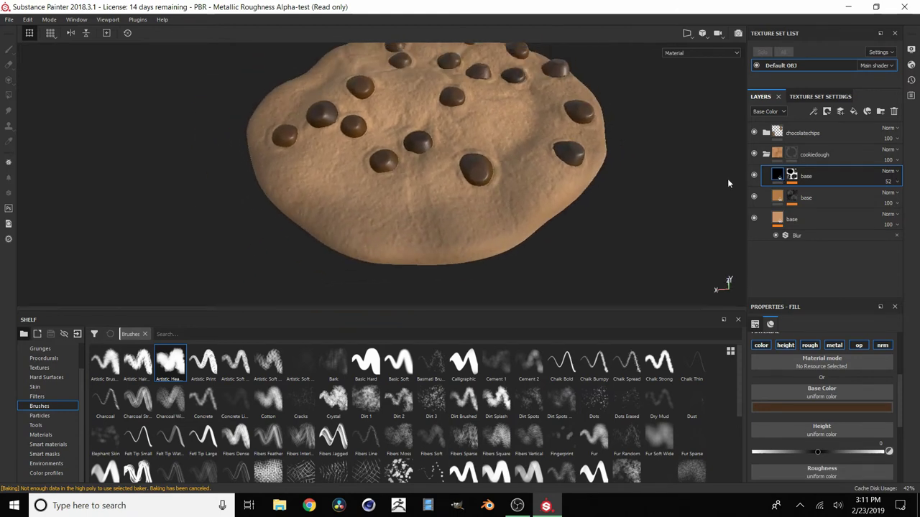
left_click(753, 176)
left_click(753, 176)
Rename the dark browning layer to blackborder and the masked orange-brown layer beneath it to saturated.
double_click(806, 177)
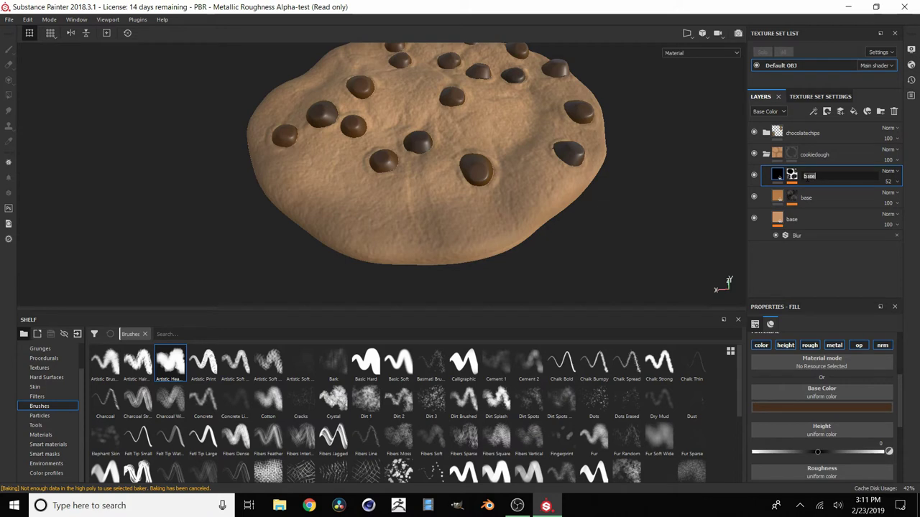
type("blackborder")
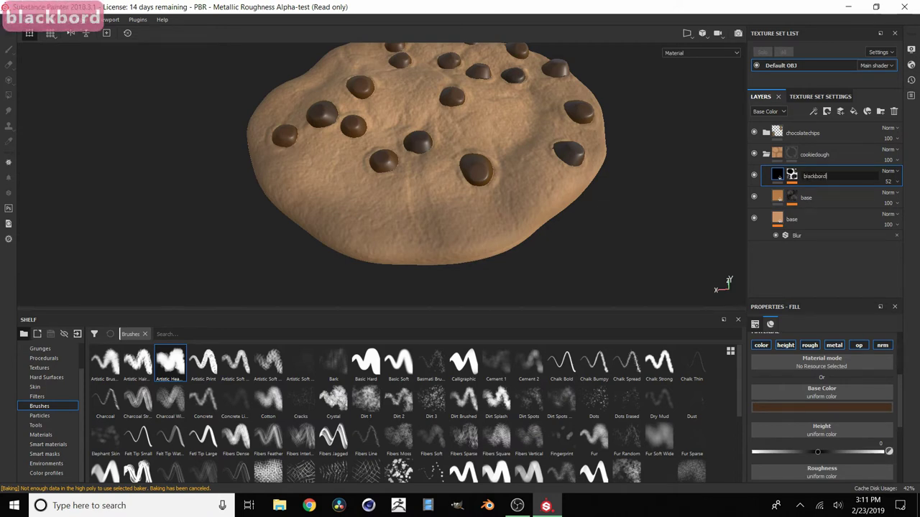
key("Return")
double_click(806, 198)
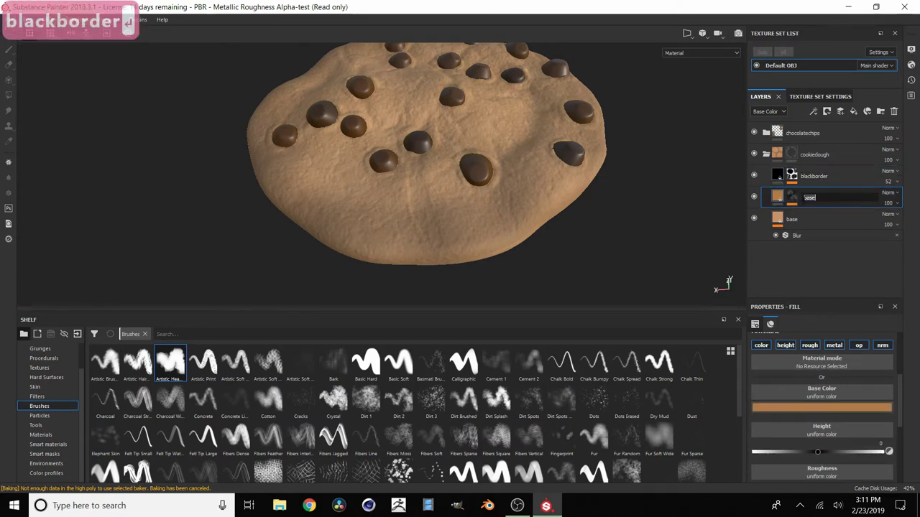
type("saturated")
key("Return")
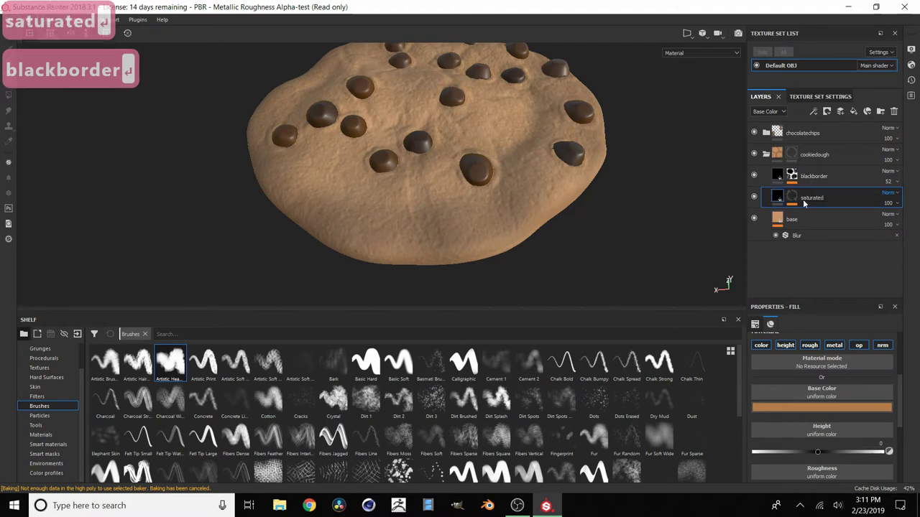
scroll(505, 156, "up", 3)
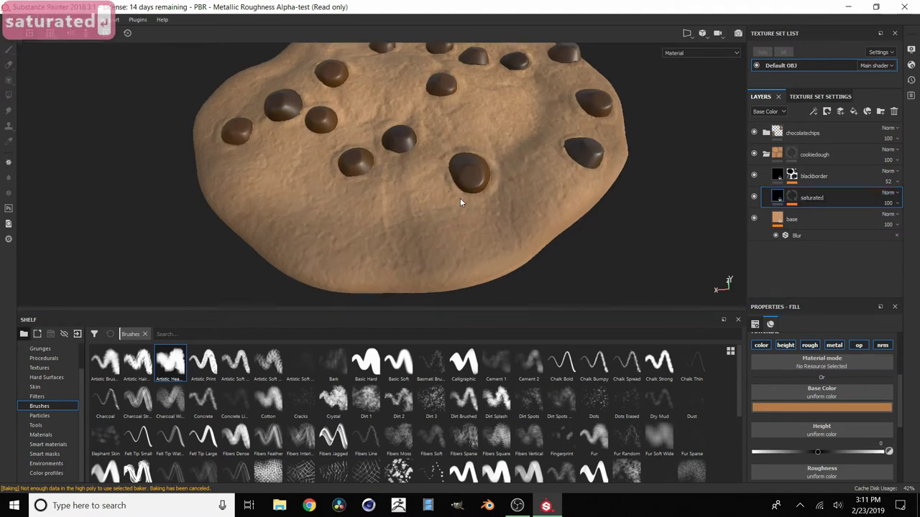
scroll(462, 199, "down", 3)
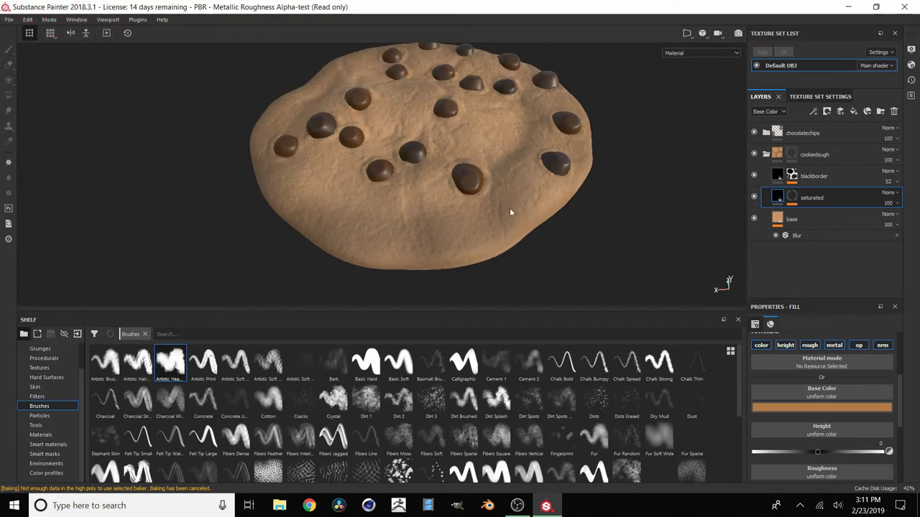
scroll(465, 201, "up", 3)
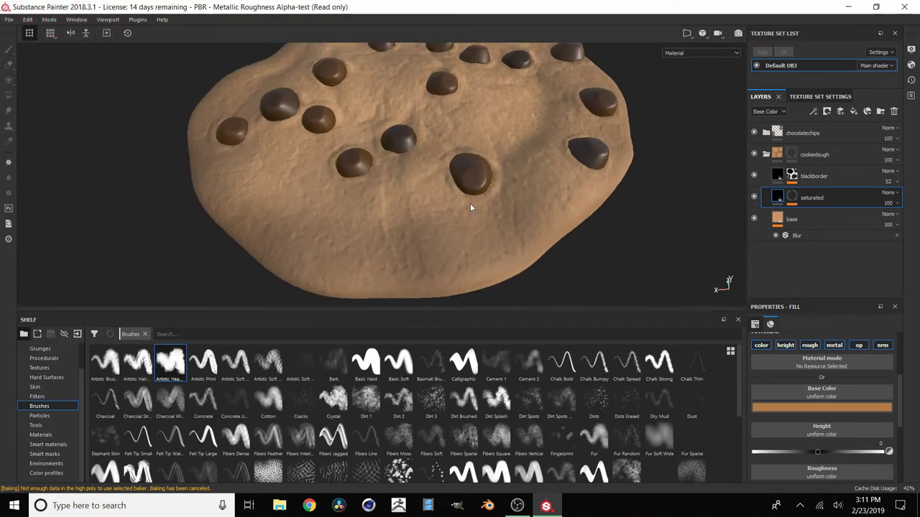
Apply the BnW Spots 2 procedural to the height channel of the blackborder layer.
left_click(778, 178)
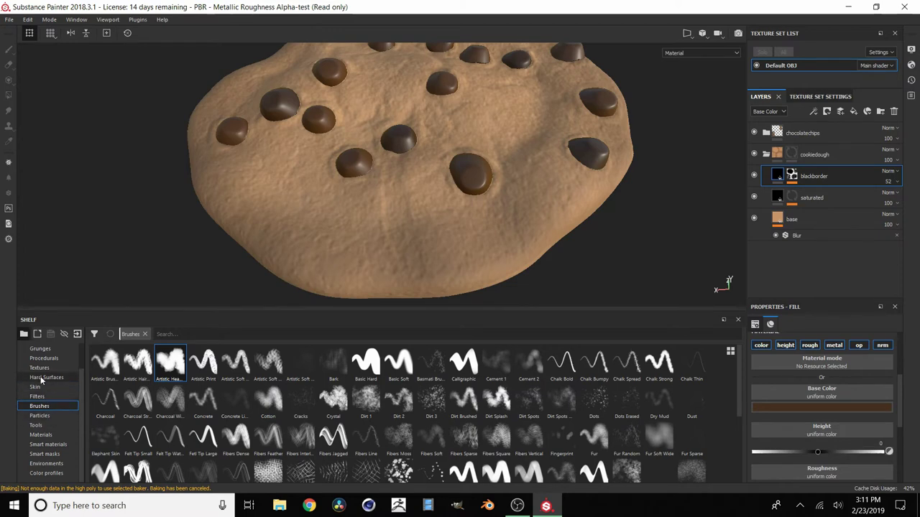
scroll(45, 378, "up", 1)
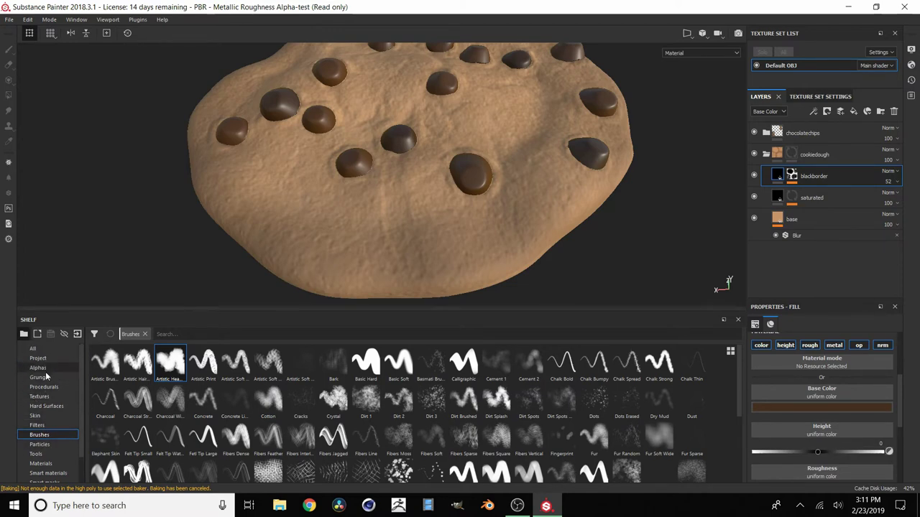
left_click(44, 387)
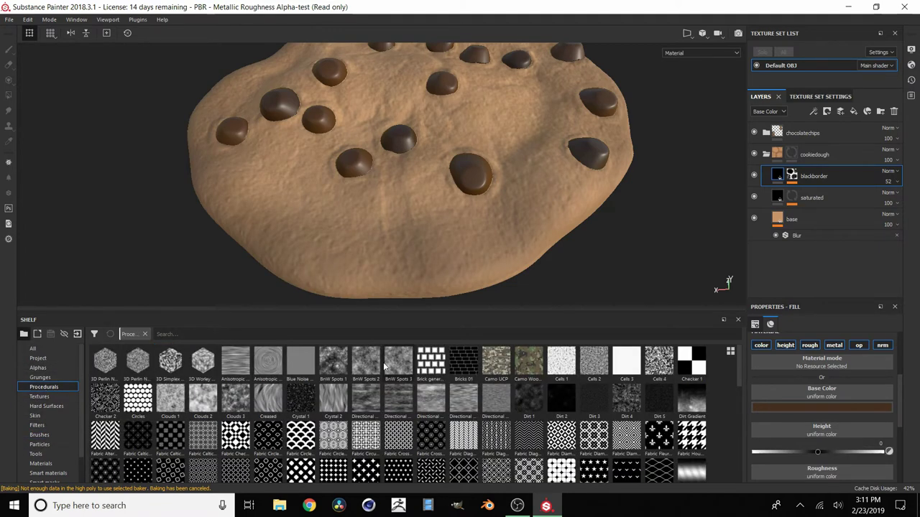
left_click_drag(372, 367, 833, 429)
left_click_drag(448, 161, 506, 190, "alt")
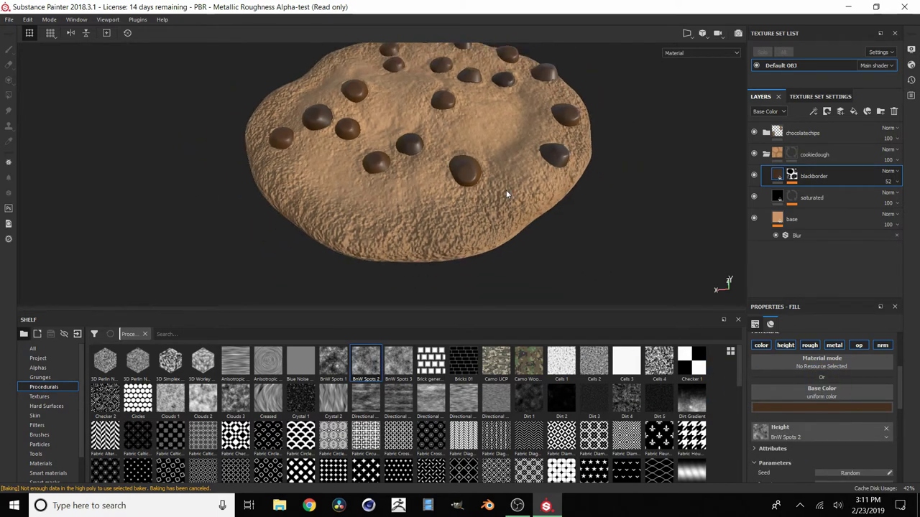
scroll(456, 231, "up", 2)
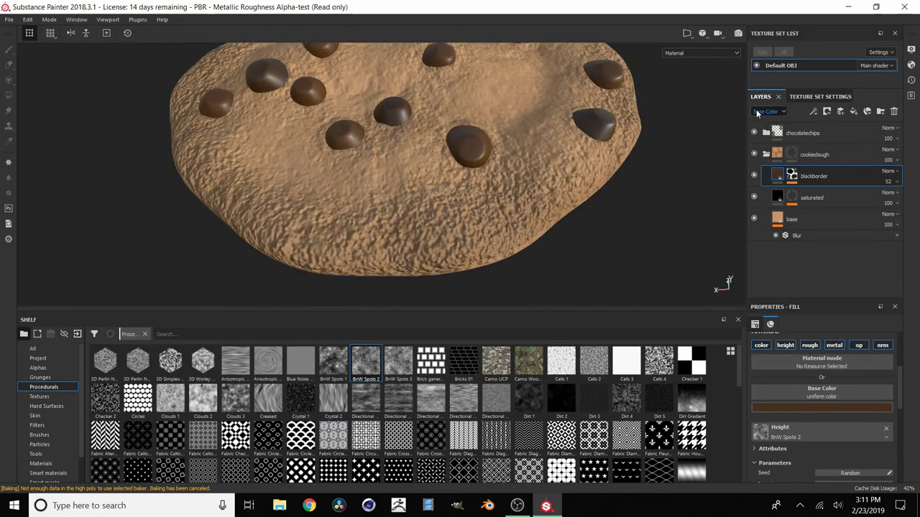
Set the blackborder layer's opacity to 7 for the height channel.
left_click(757, 112)
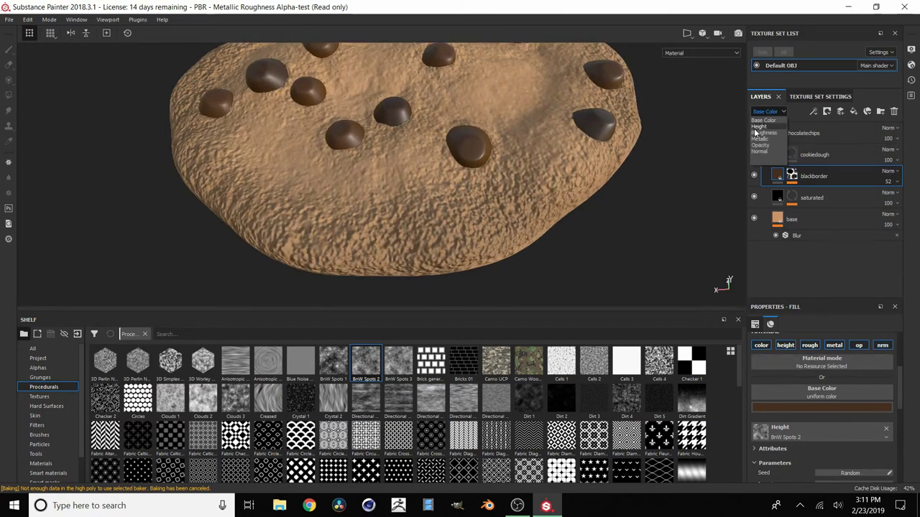
left_click(766, 124)
left_click(890, 183)
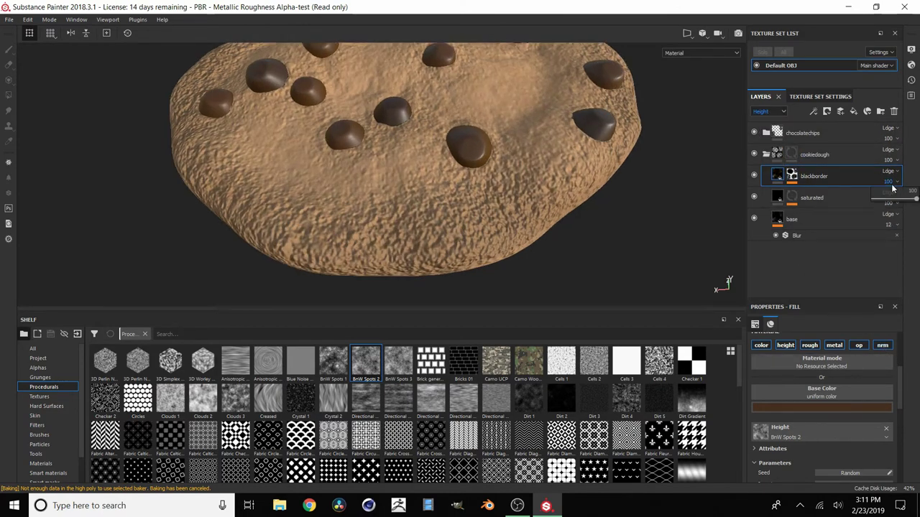
left_click_drag(905, 198, 875, 199)
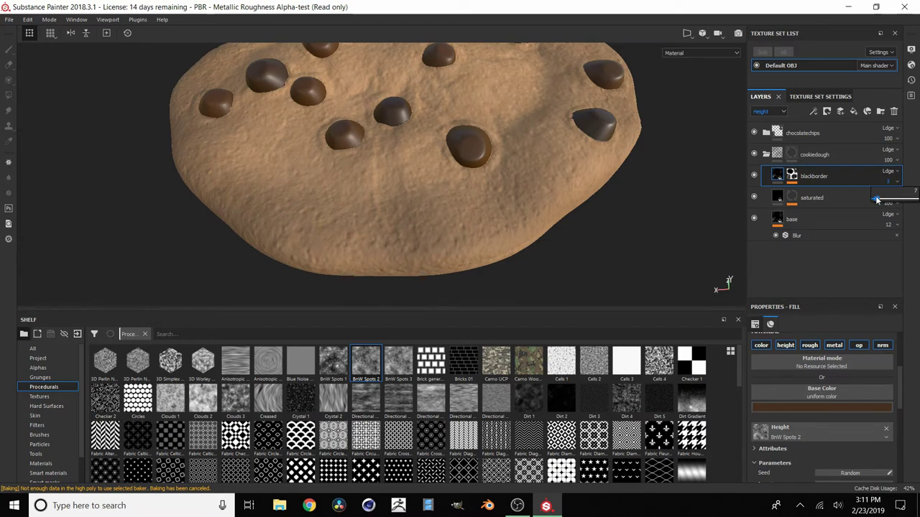
scroll(517, 172, "down", 4)
middle_click_drag(501, 167, 499, 192, "alt")
scroll(524, 178, "up", 2)
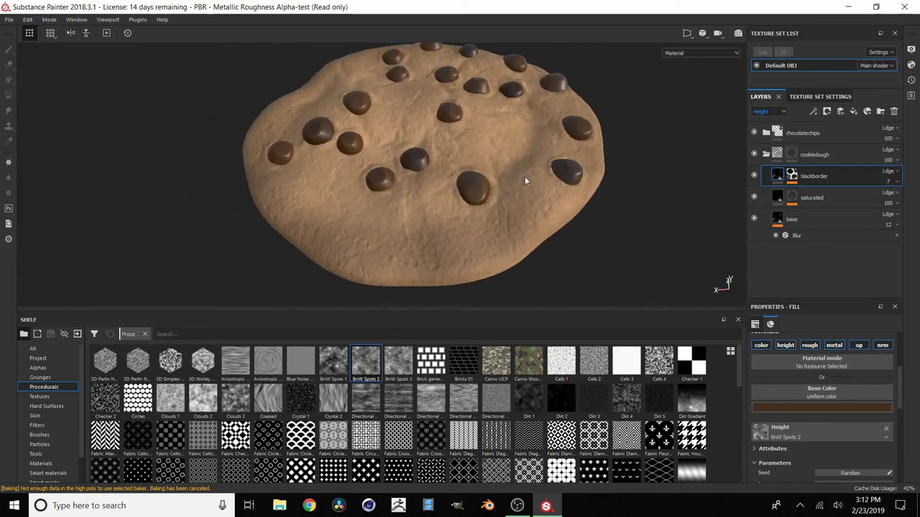
Rotate the environment lighting and compare the cookie's surface with the blackborder layer hidden and shown.
left_click_drag(524, 181, 588, 243, "alt")
mouse_move(588, 201)
right_mouse_down("shift")
mouse_move(554, 199)
mouse_move(724, 195)
right_mouse_up("shift")
left_click(754, 178)
left_click(753, 177)
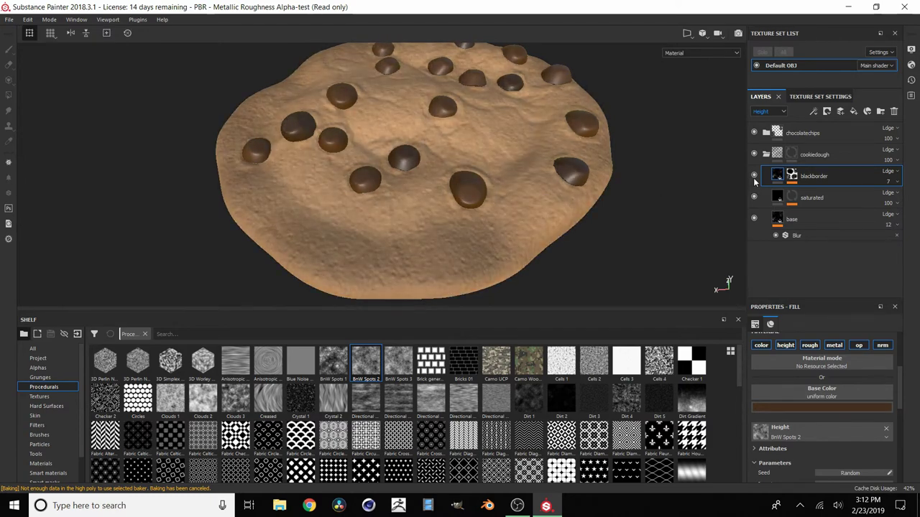
left_click_drag(533, 189, 416, 109, "alt")
scroll(480, 184, "down", 2)
scroll(451, 135, "down", 2)
left_click_drag(451, 136, 474, 146, "alt")
scroll(482, 149, "up", 4)
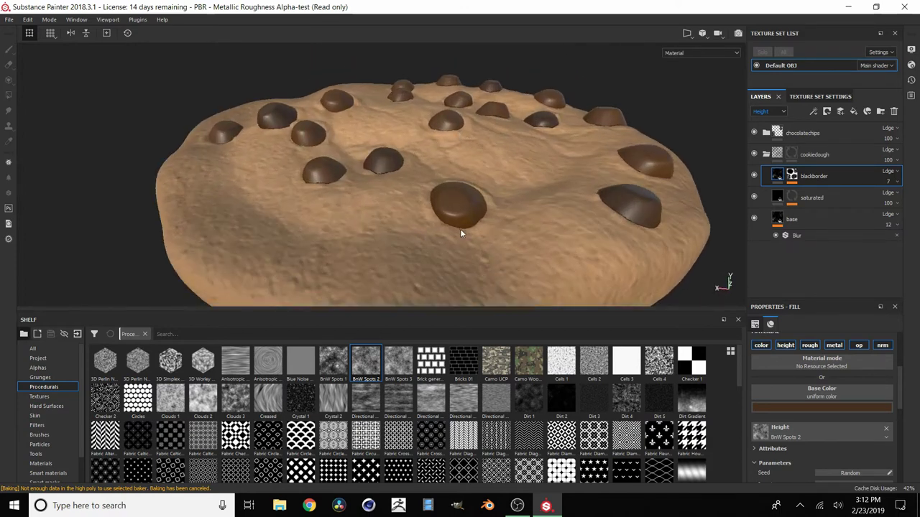
Darken the base color of the chocolatechips layer inside the chocolatechips folder to a brightness value of 0.051.
left_click(766, 132)
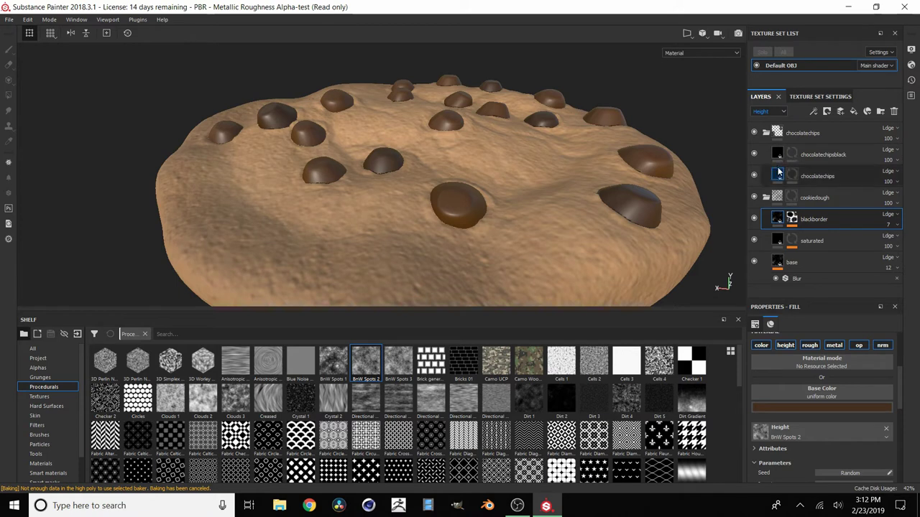
left_click(785, 181)
left_click(867, 406)
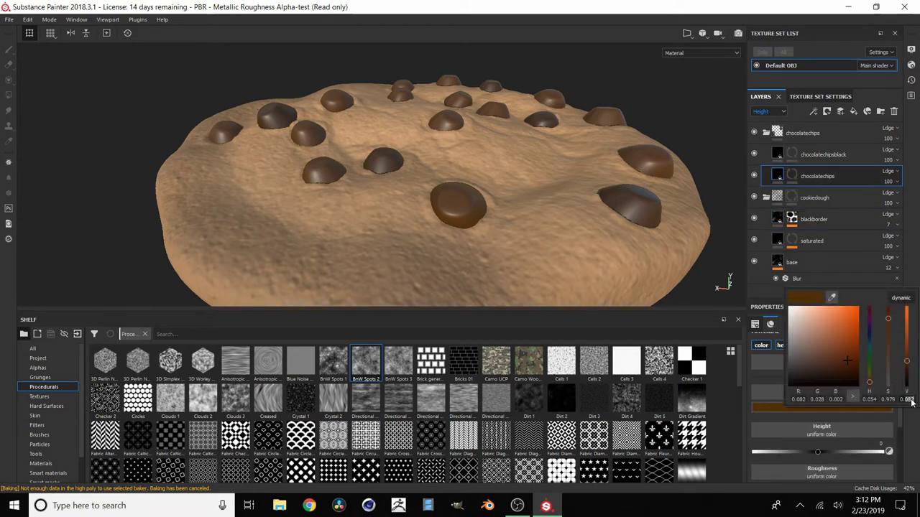
type("07")
key("Return")
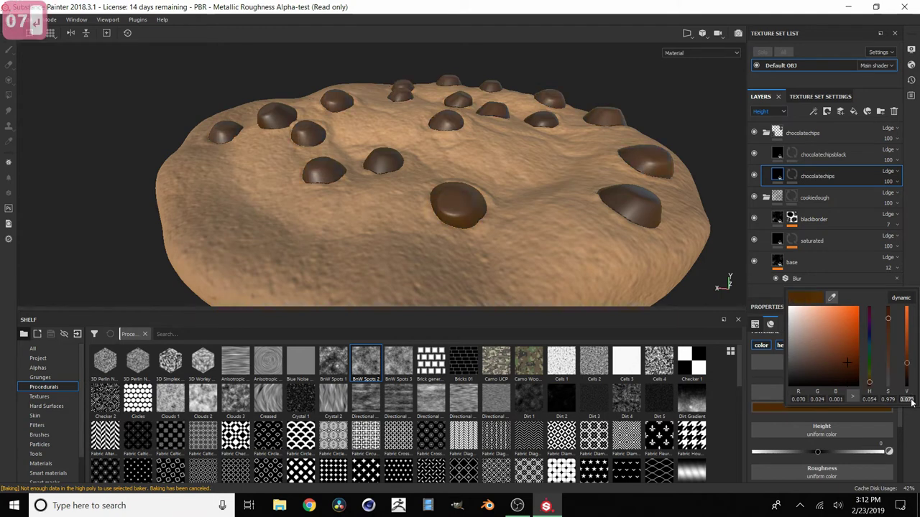
left_click_drag(907, 363, 910, 369)
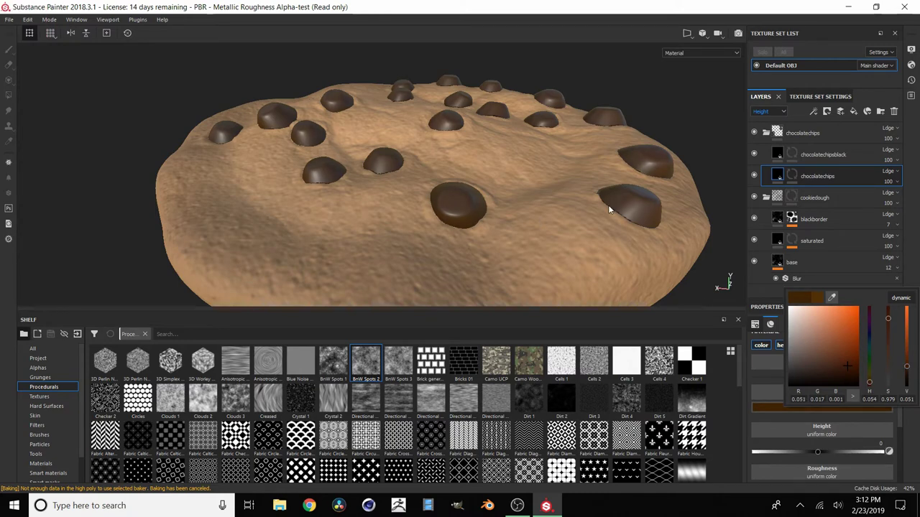
scroll(401, 145, "down", 5)
left_click_drag(400, 146, 381, 147, "alt")
scroll(382, 147, "up", 2)
scroll(381, 146, "up", 2)
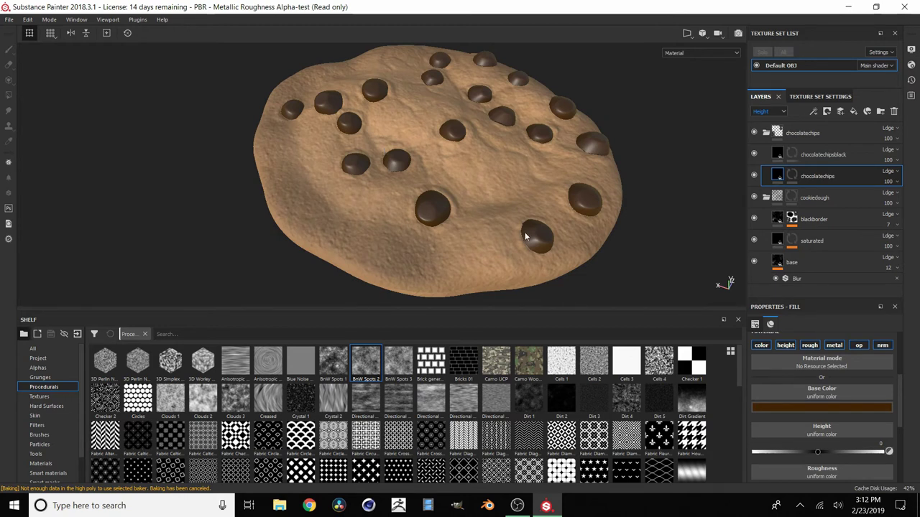
right_click_drag(375, 135, 494, 184, "alt")
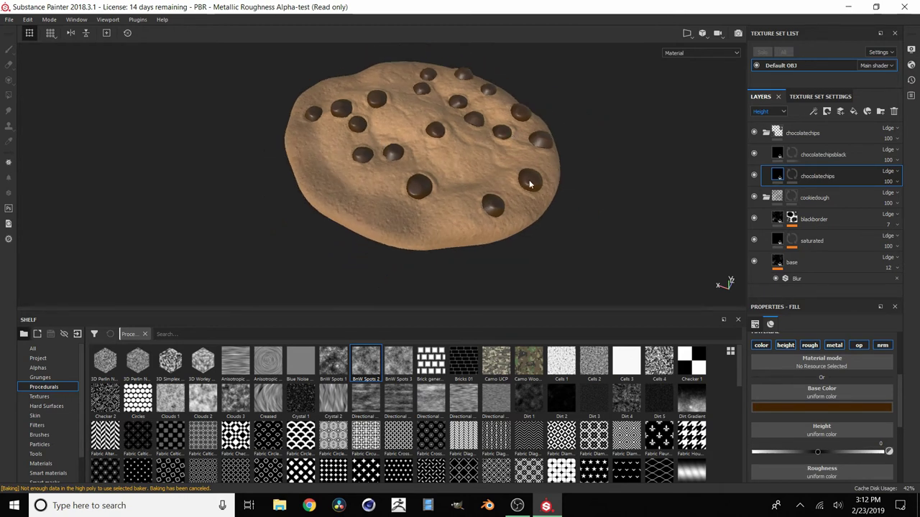
left_click_drag(558, 128, 481, 161, "alt")
Add a fill layer above the chocolatechips folder and use the baked ambient occlusion map as its base color.
left_click(825, 132)
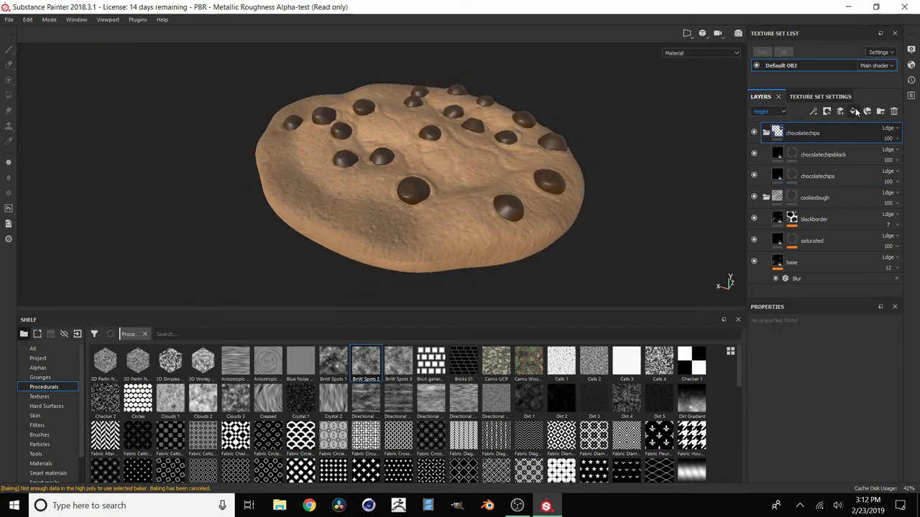
left_click(852, 112)
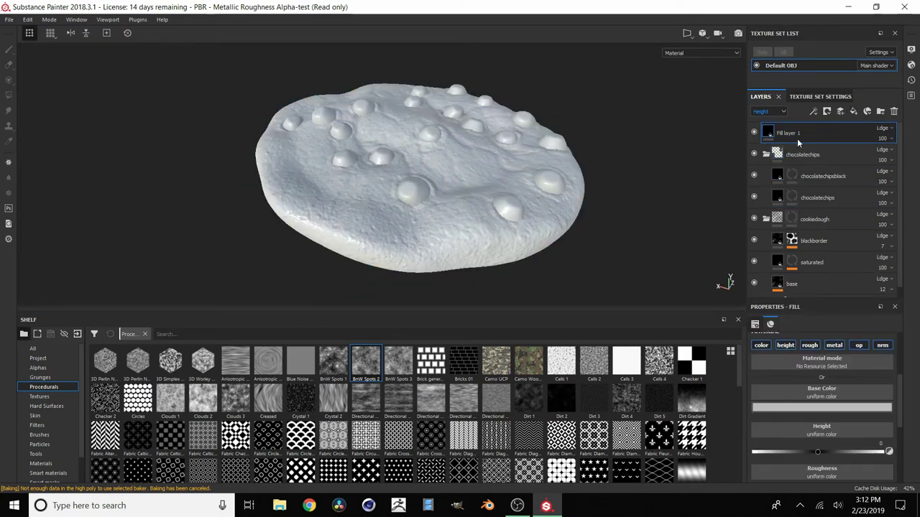
left_click(38, 358)
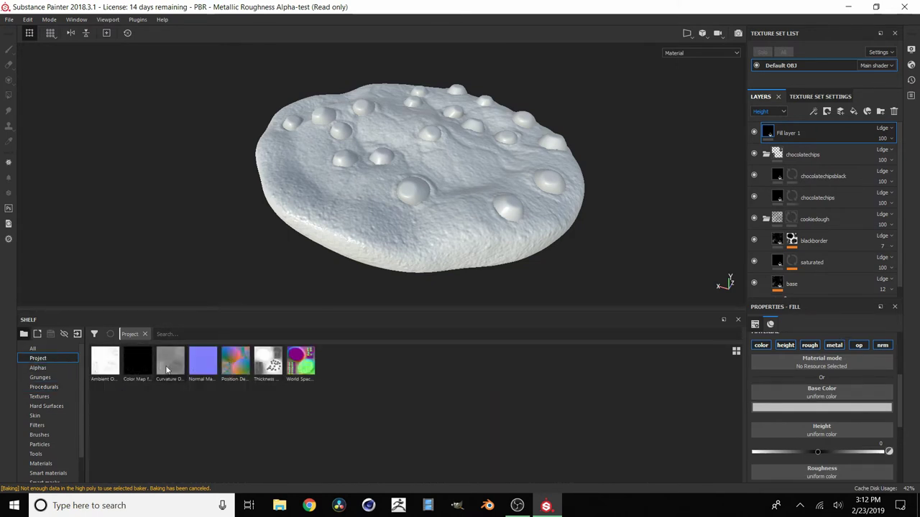
left_click_drag(105, 363, 814, 399)
left_click_drag(413, 179, 454, 176, "alt")
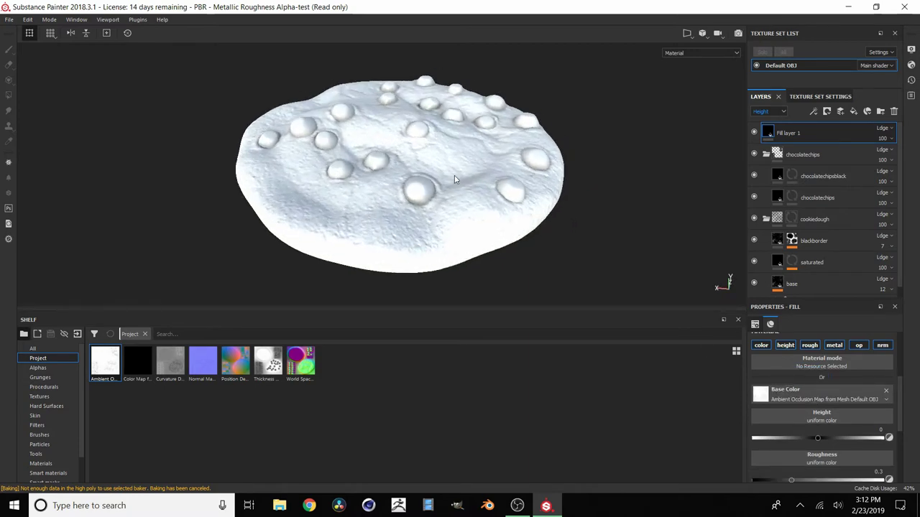
Save the project as chocolatechiptextures in the ChocolateChipCookie folder on the Desktop.
key("ctrl+s")
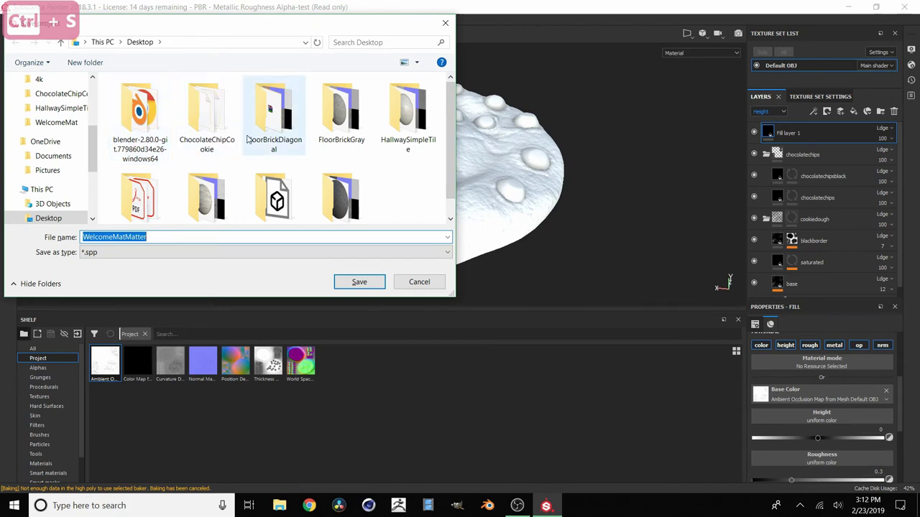
double_click(205, 119)
double_click(174, 235)
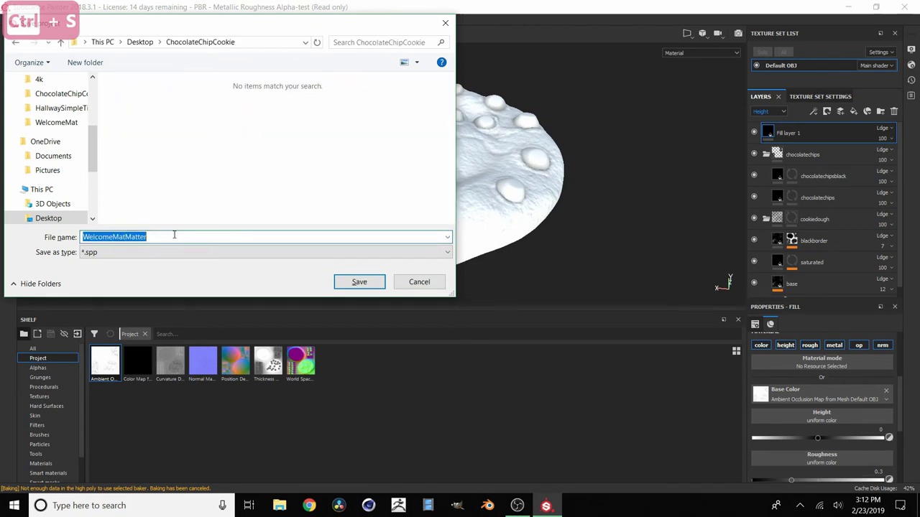
type("chocolatec")
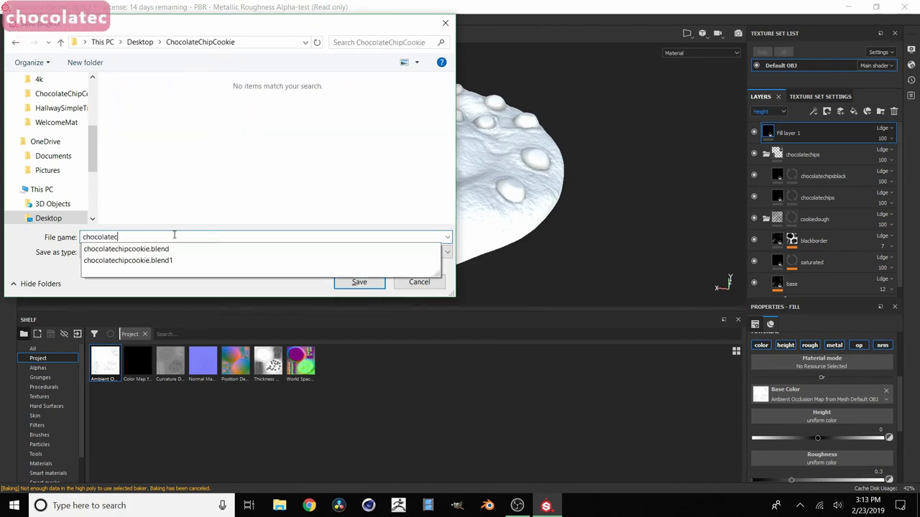
type("hiptextures")
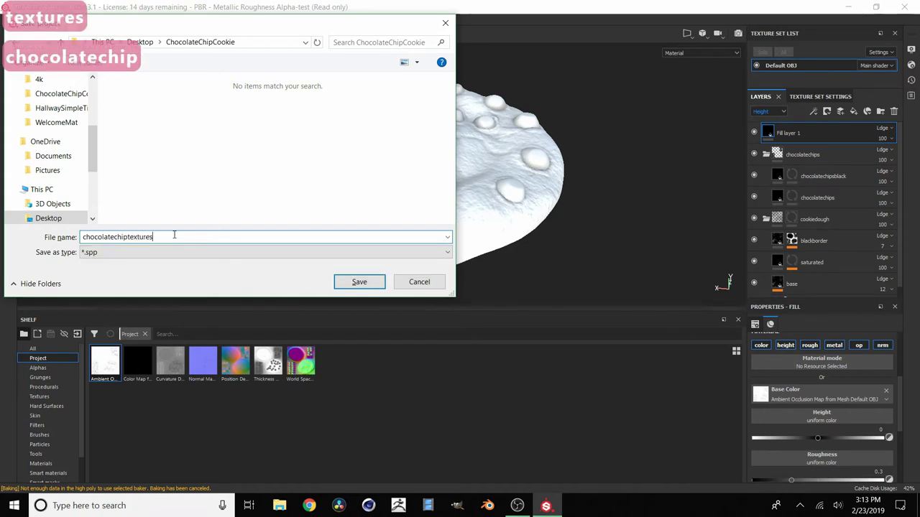
key("Return")
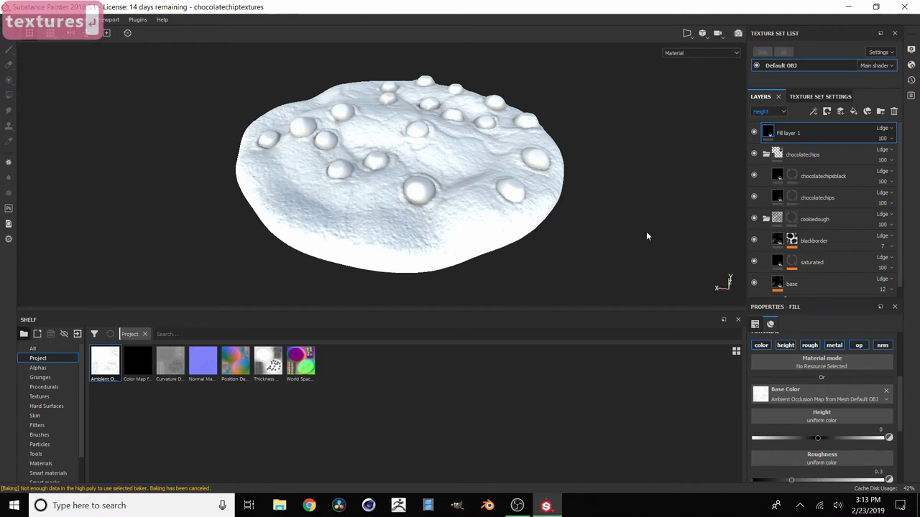
Limit the ambient occlusion fill layer to the color channel by disabling height, roughness, metallic, opacity and normal.
left_click(785, 345)
left_click(809, 345)
left_click(834, 345)
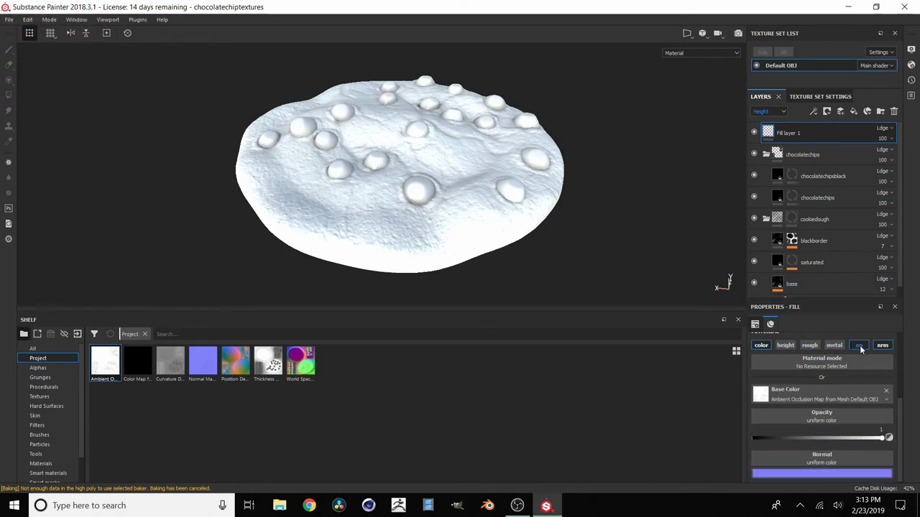
left_click(859, 345)
left_click(882, 386)
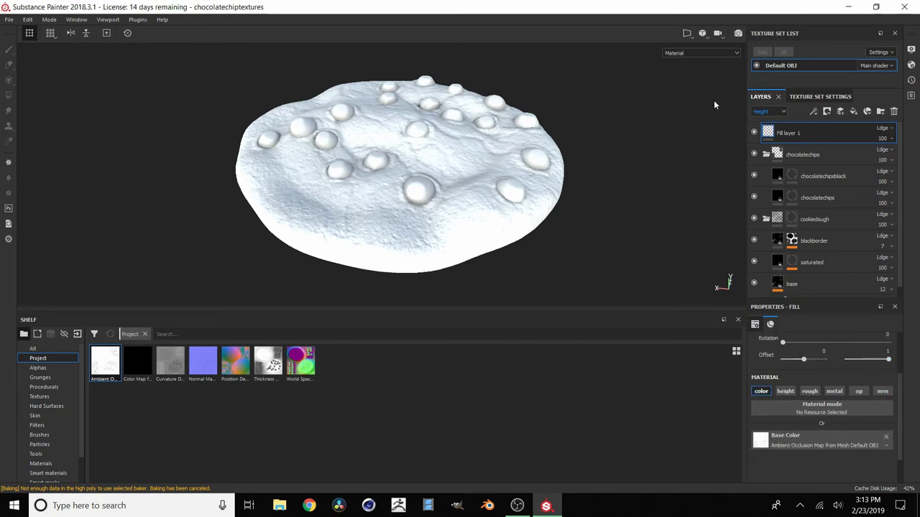
left_click(753, 132)
left_click(753, 132)
scroll(370, 179, "up", 3)
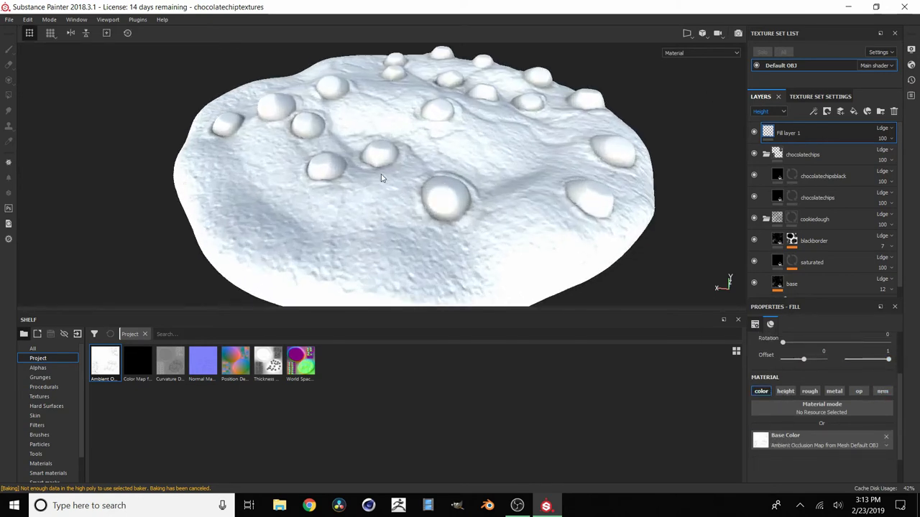
Set the ambient occlusion fill layer's base color blending mode to Multiply and inspect the shading around the chips.
left_click(767, 111)
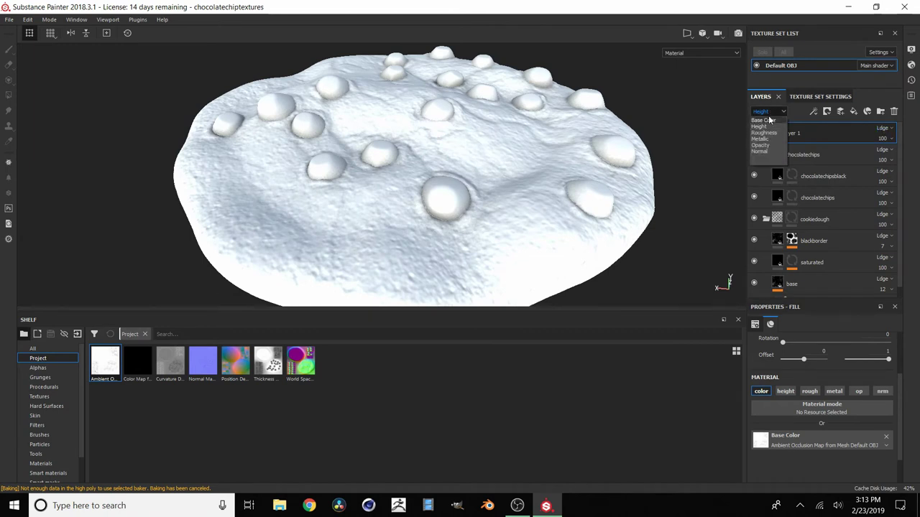
left_click(765, 119)
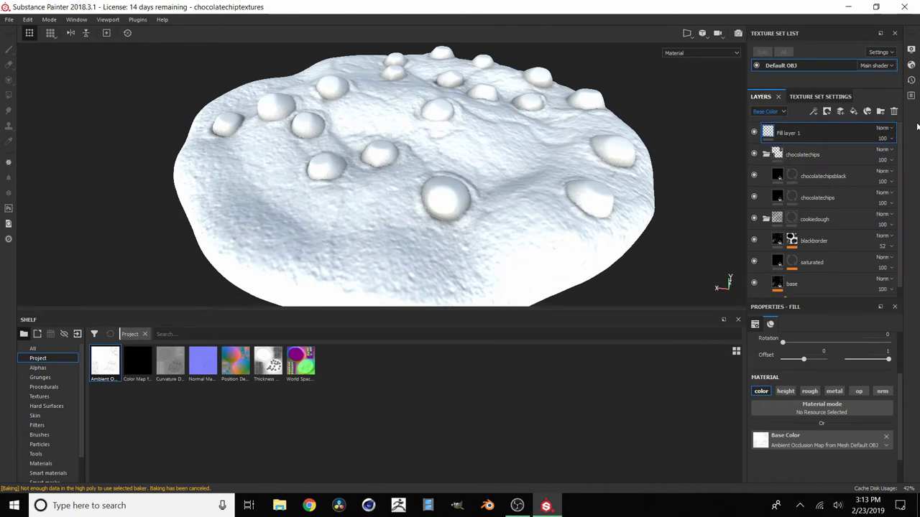
left_click(885, 130)
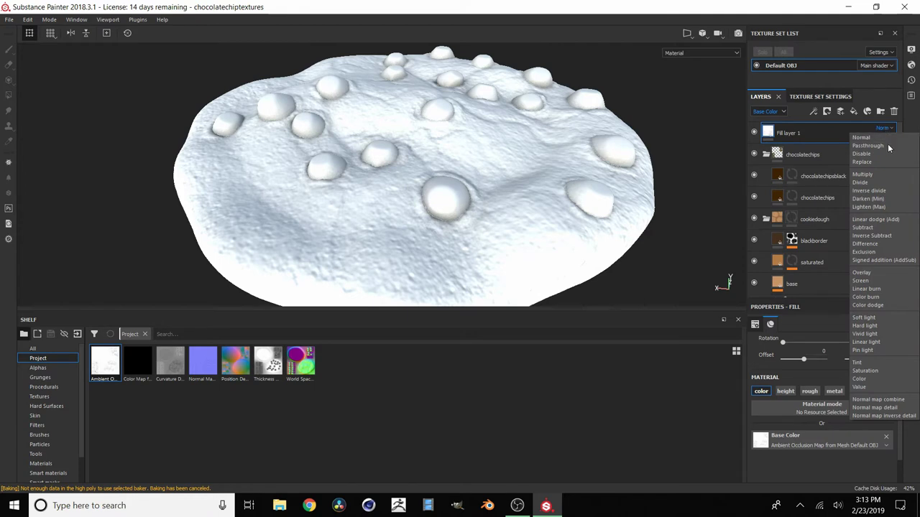
left_click(884, 173)
left_click_drag(566, 162, 485, 182, "alt")
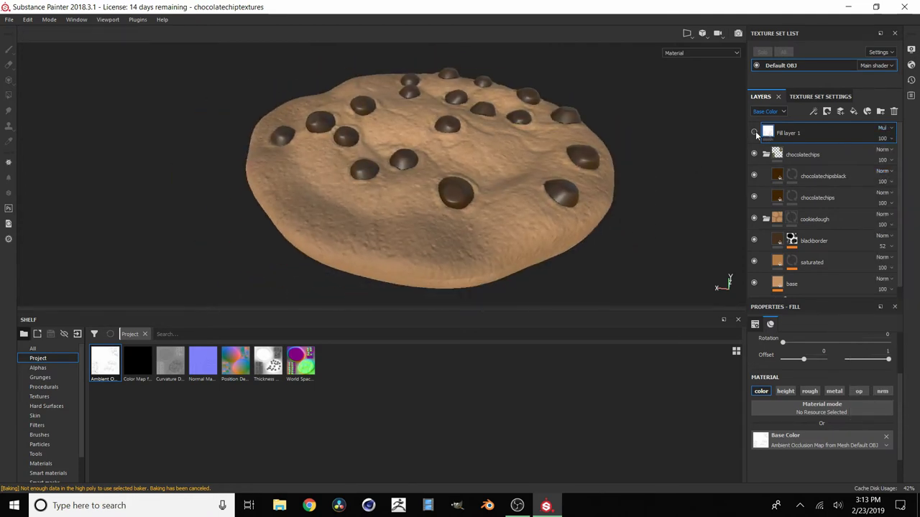
left_click_drag(436, 114, 417, 143, "alt")
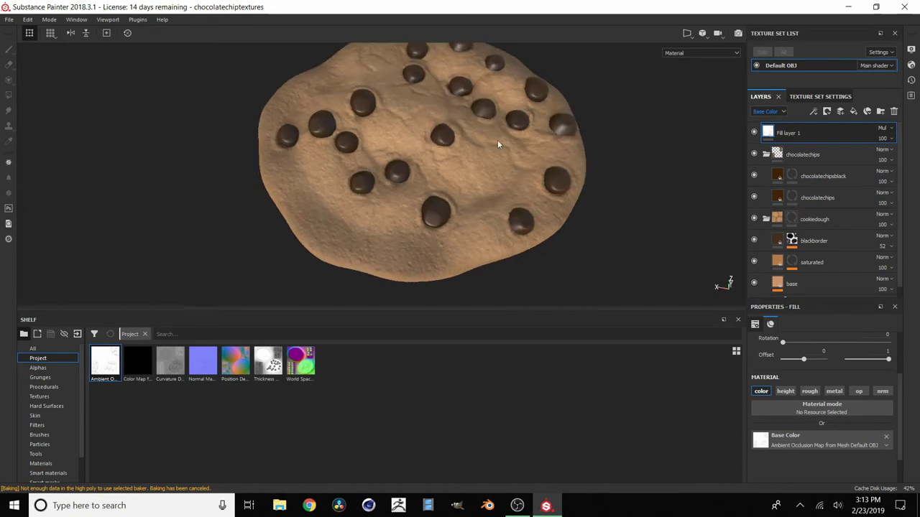
scroll(364, 99, "up", 3)
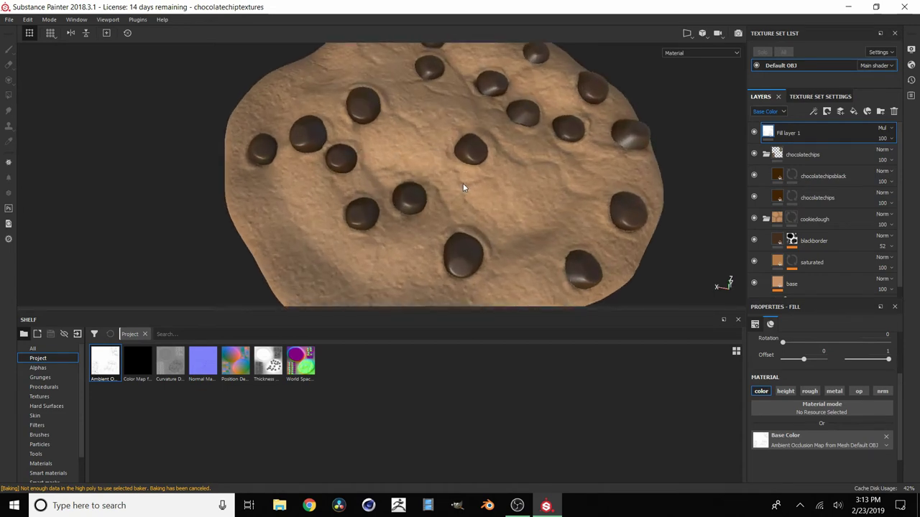
Lower the ambient occlusion fill layer's opacity to 48 and check the shading around the chips and dough.
left_click_drag(463, 187, 470, 156, "alt")
scroll(490, 159, "down", 3)
scroll(490, 159, "up", 4)
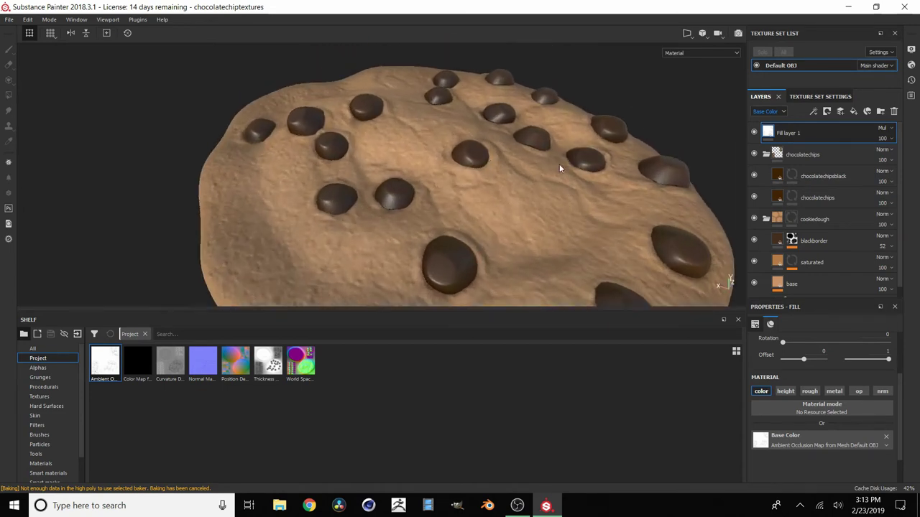
left_click(883, 139)
mouse_move(894, 155)
left_mouse_down()
mouse_move(884, 157)
mouse_move(896, 155)
left_mouse_up()
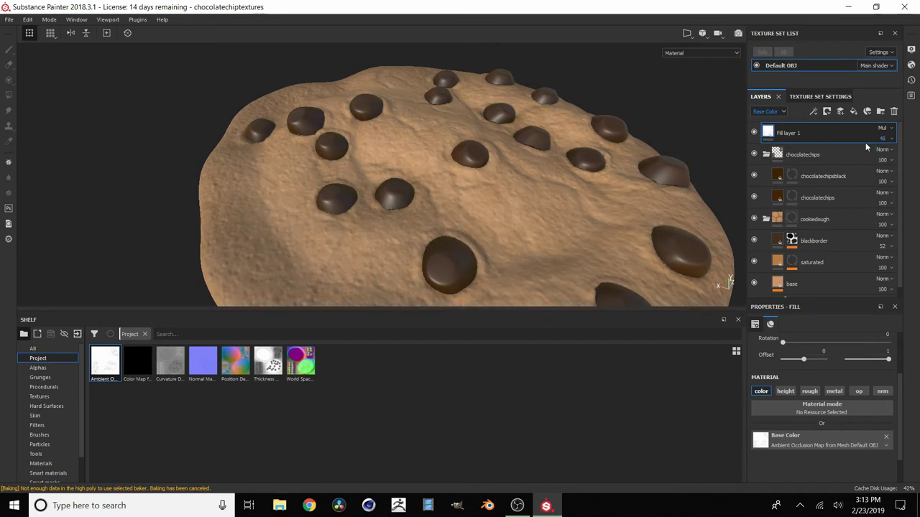
scroll(403, 189, "down", 5)
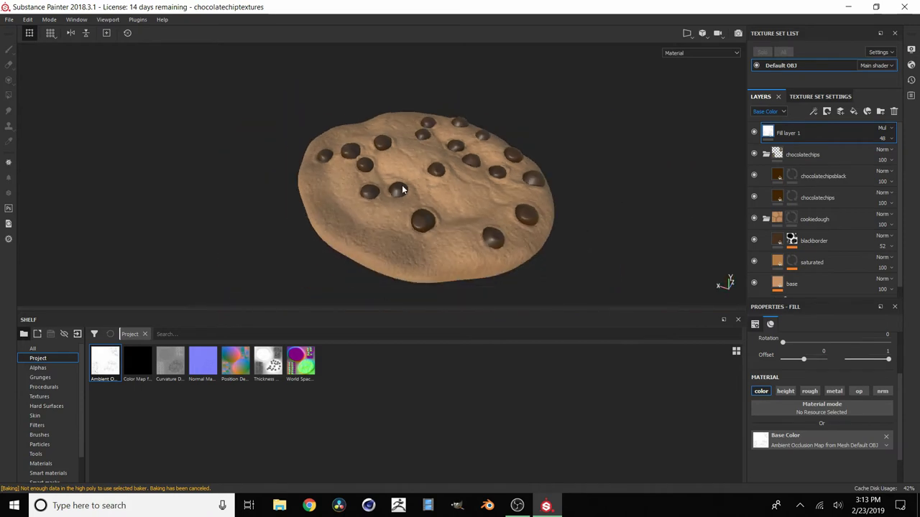
left_click_drag(403, 189, 522, 191, "alt")
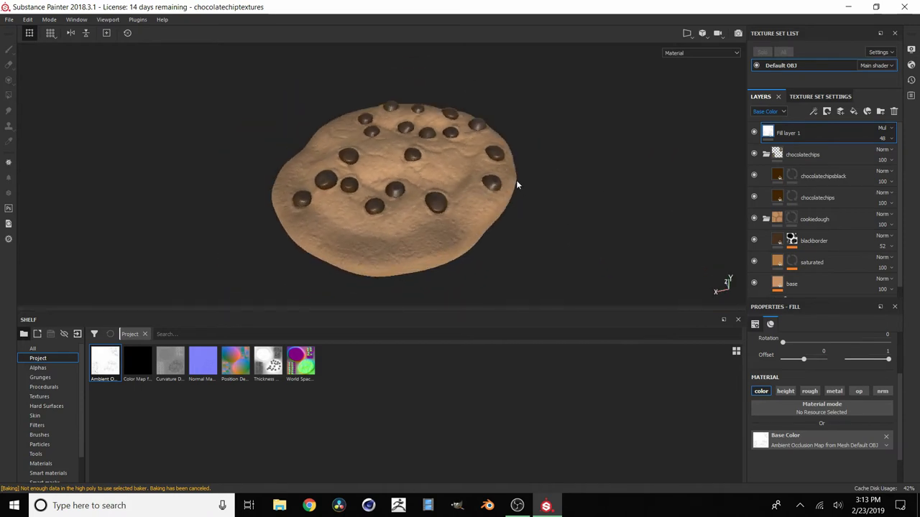
Rename the ambient occlusion fill layer as ao.
double_click(788, 133)
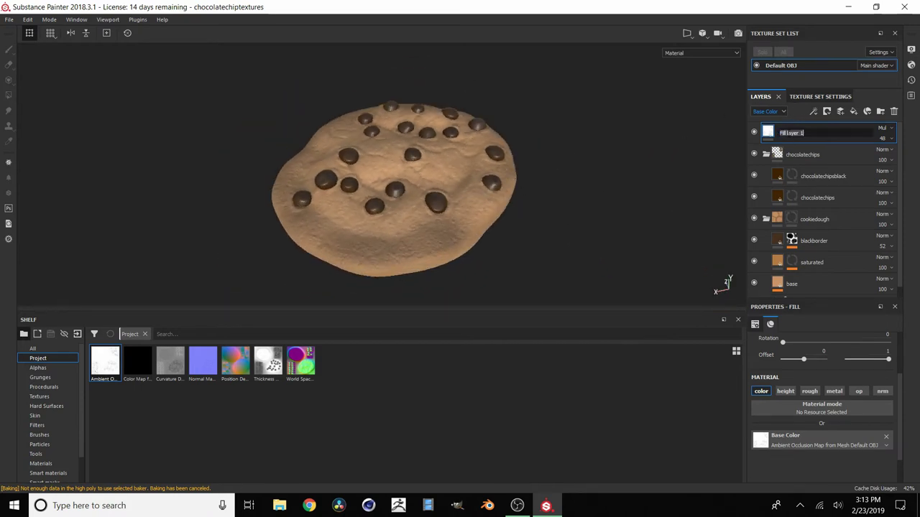
type("ao")
key("Return")
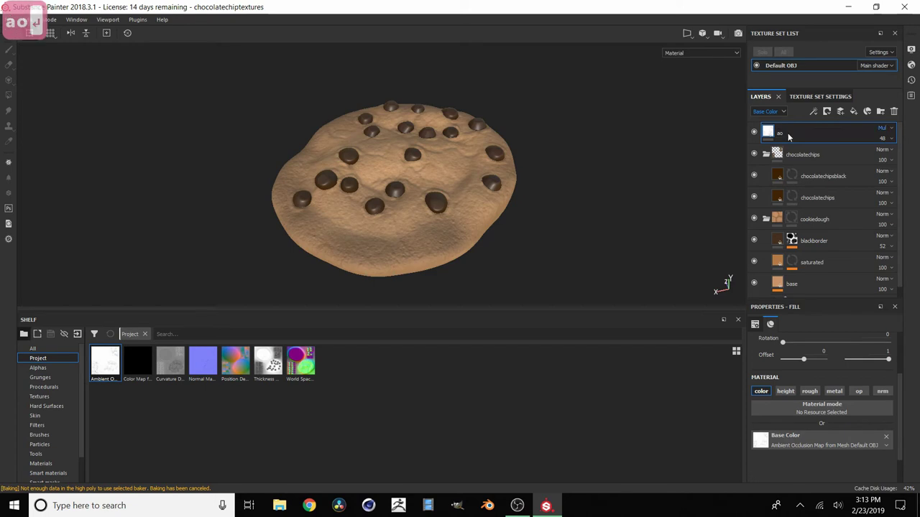
Search the whole shelf for dirt and add the dark Dirt smart material above the ao layer.
left_click_drag(340, 183, 158, 289, "alt")
left_click(44, 345)
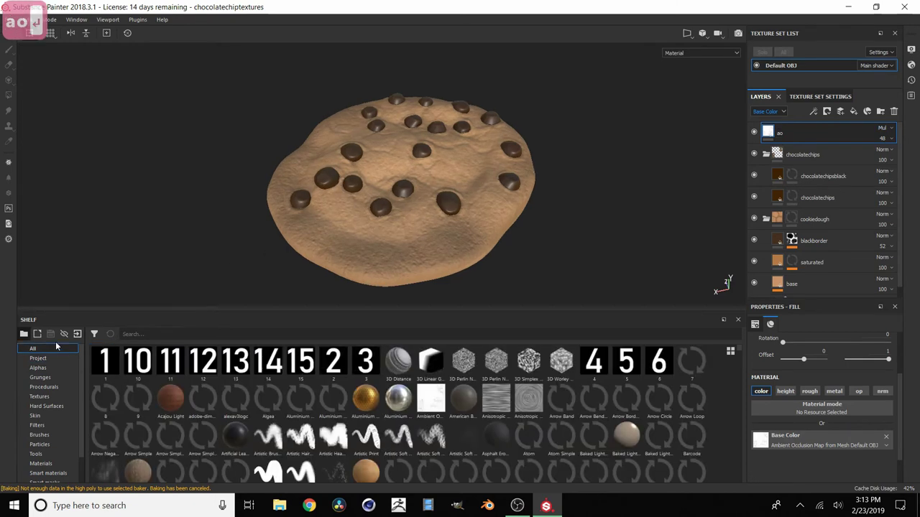
left_click(146, 334)
type("dirt")
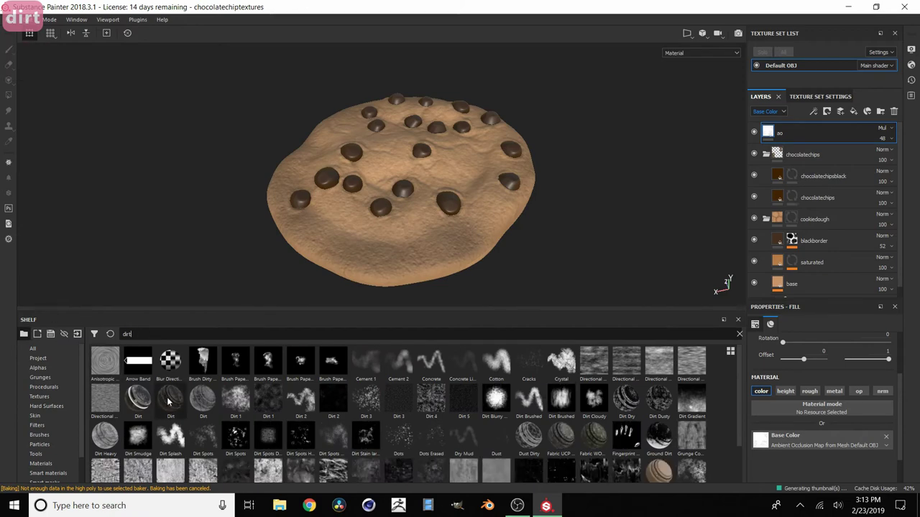
left_click_drag(169, 403, 823, 124)
scroll(432, 179, "up", 5)
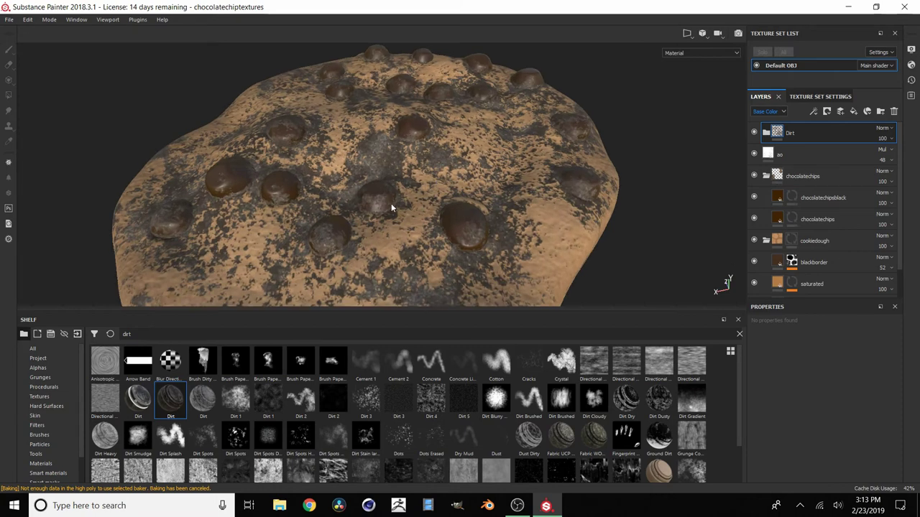
scroll(388, 206, "down", 5)
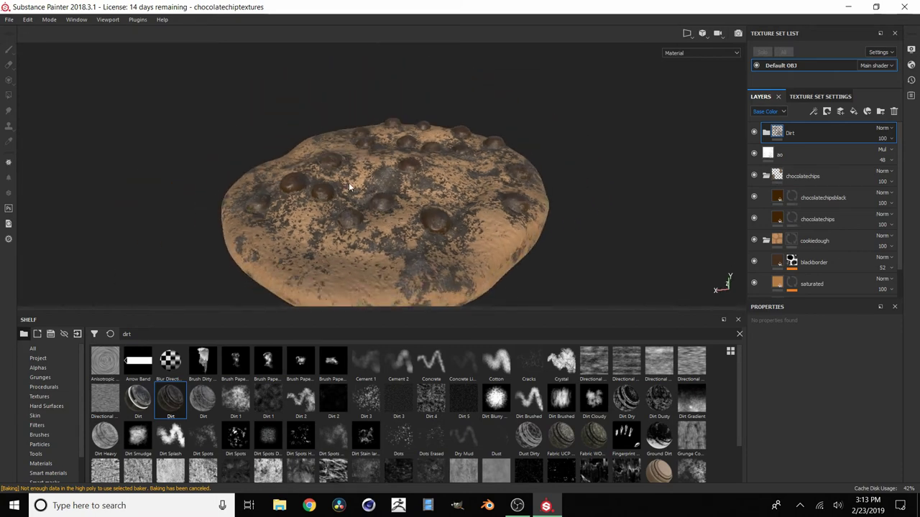
Remove the Gradient and finish_grainy filters from the Dirt Base layer in the Dirt folder and hide the projection manipulator.
left_click(766, 133)
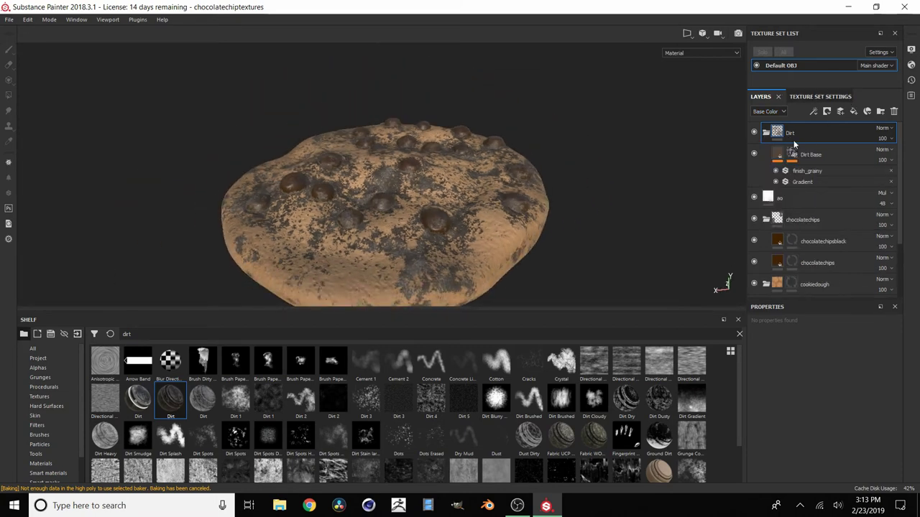
left_click(778, 155)
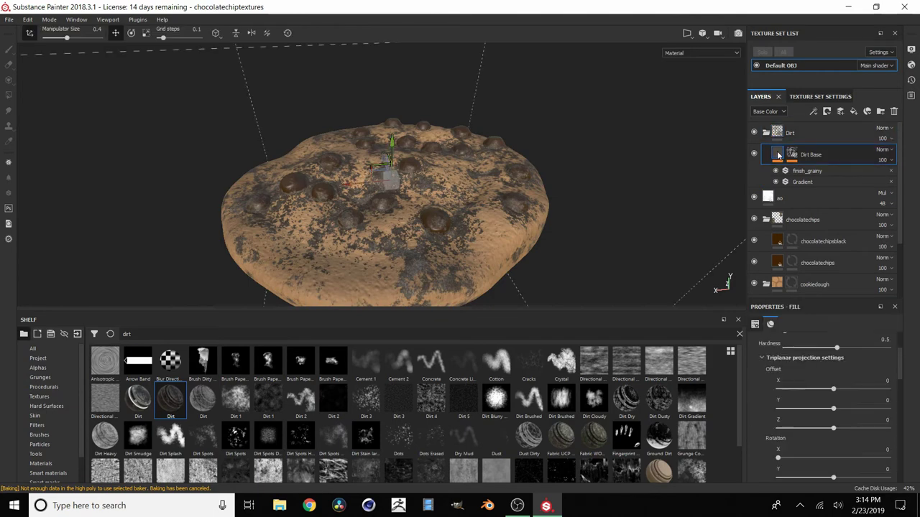
left_click(891, 181)
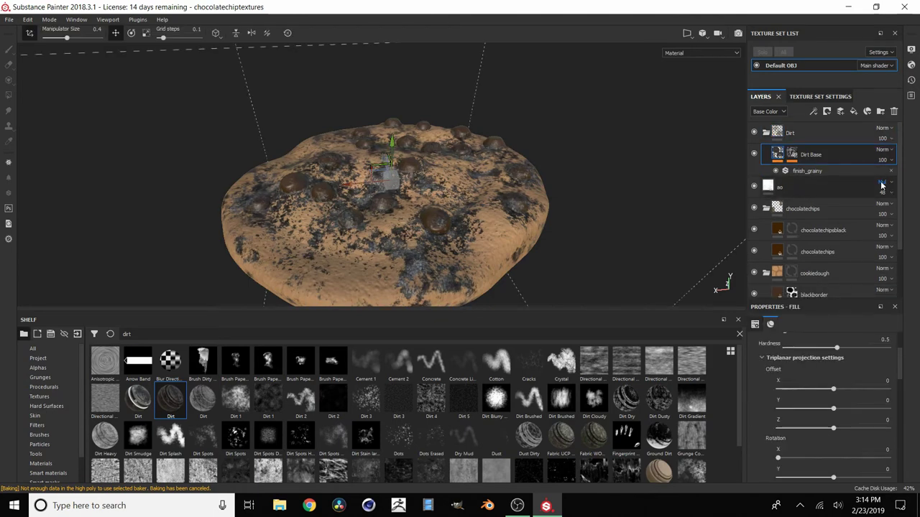
scroll(404, 252, "up", 5)
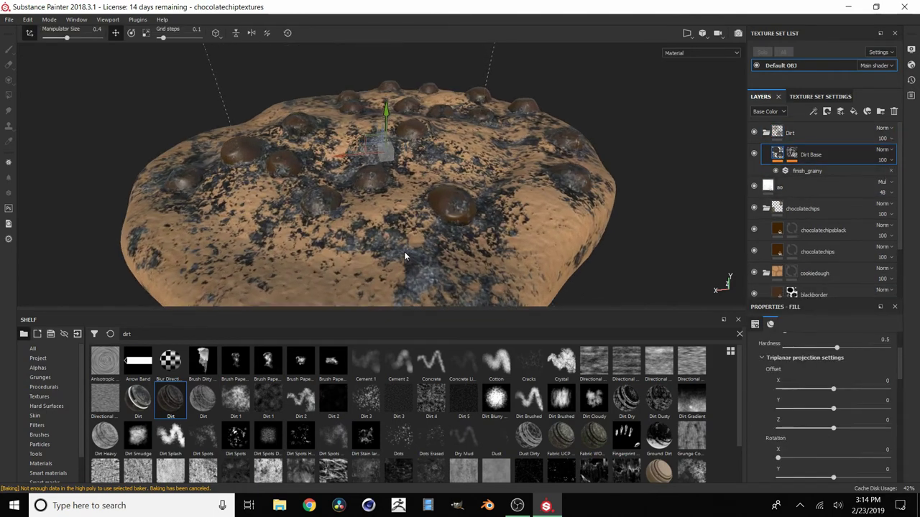
left_click(834, 173)
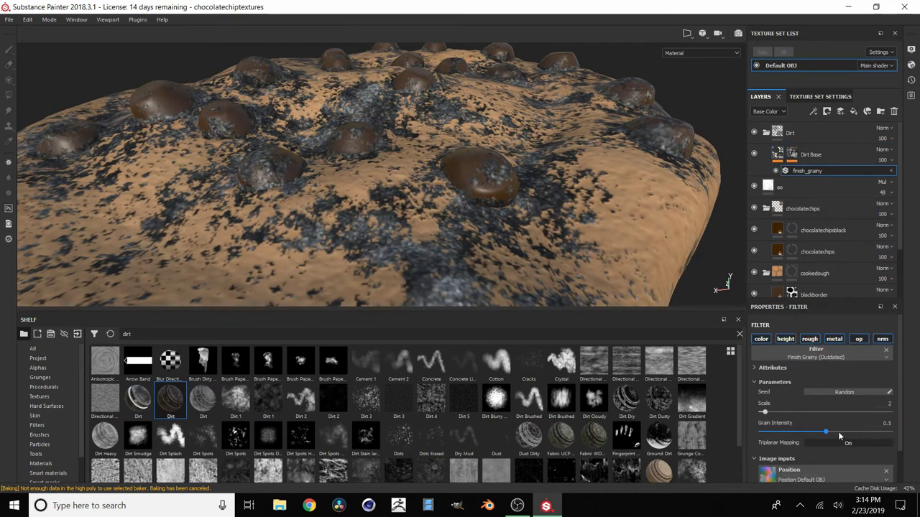
left_click_drag(801, 429, 776, 431)
left_click(890, 172)
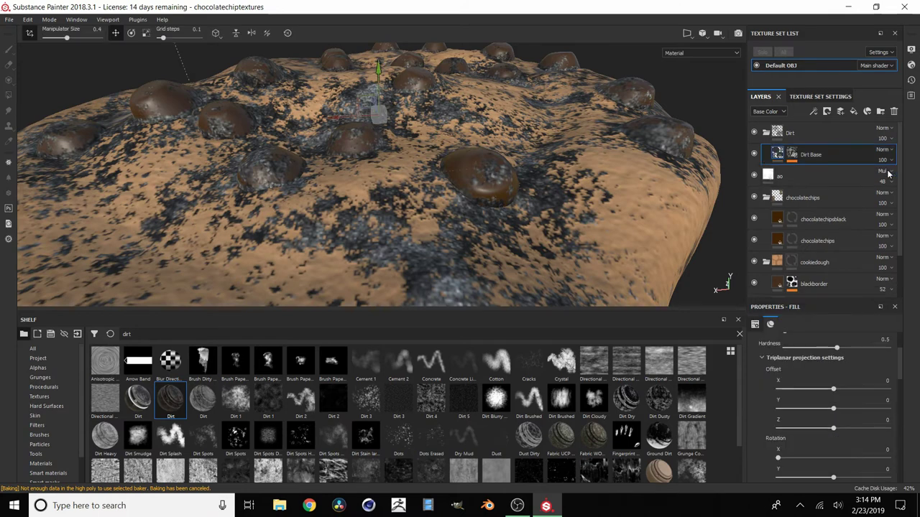
scroll(456, 247, "down", 3)
left_click(27, 34)
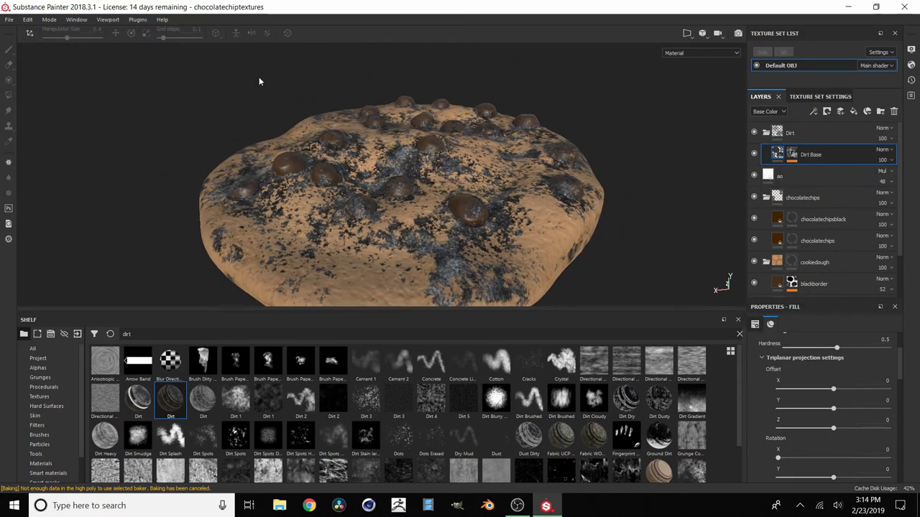
Replace Dirt Base's Dirt 1 base color texture with a uniform light brown of R 0.368, G 0.211, B 0.093.
scroll(794, 402, "up", 10)
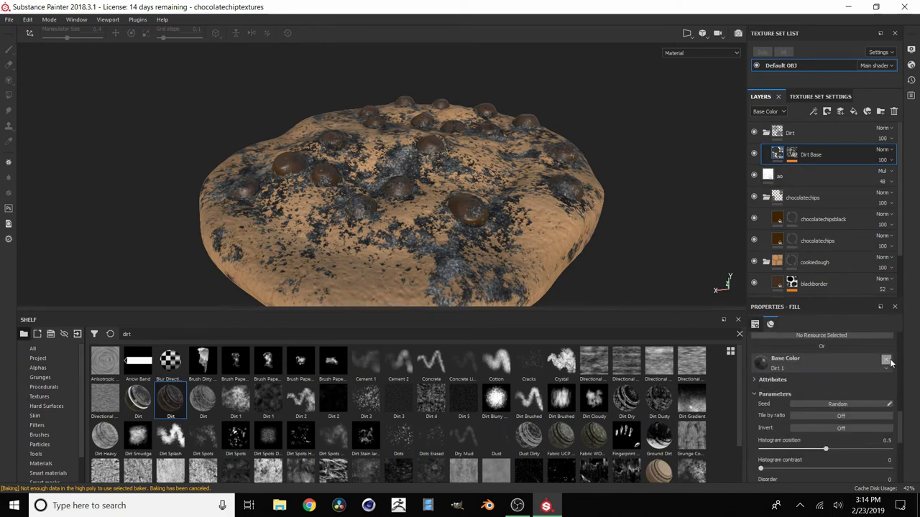
left_click(887, 360)
left_click(826, 377)
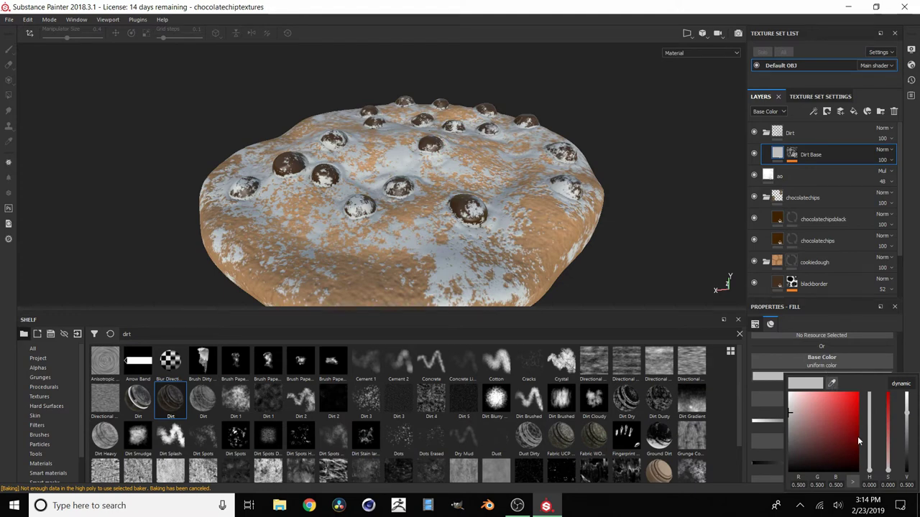
left_click(869, 467)
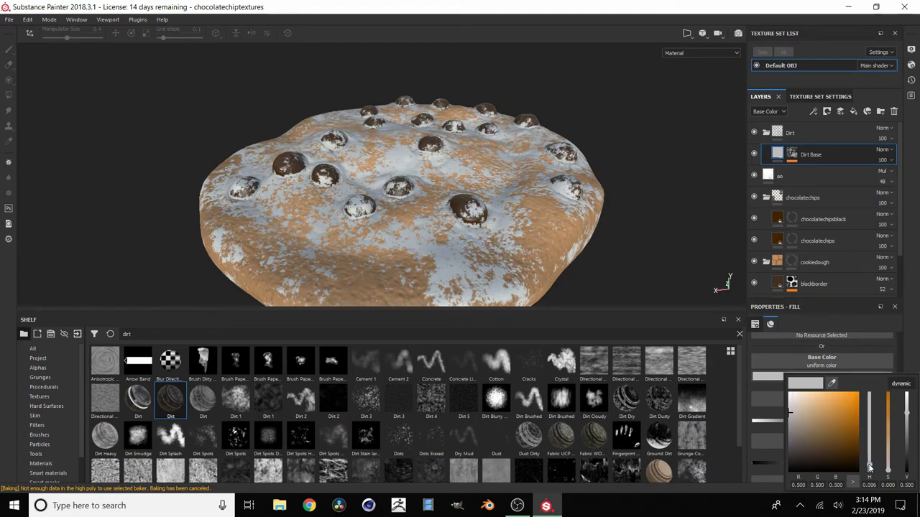
left_click_drag(841, 429, 826, 416)
left_click_drag(826, 427, 845, 439)
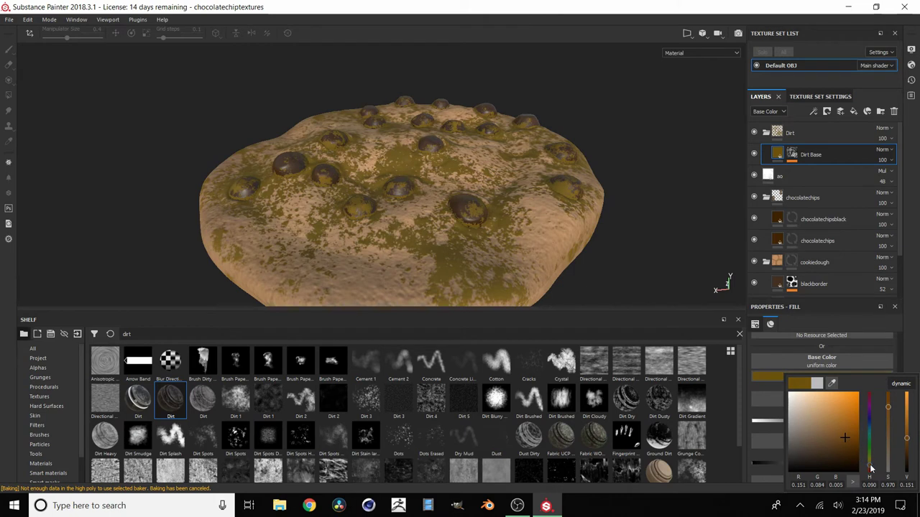
left_click_drag(870, 469, 870, 471)
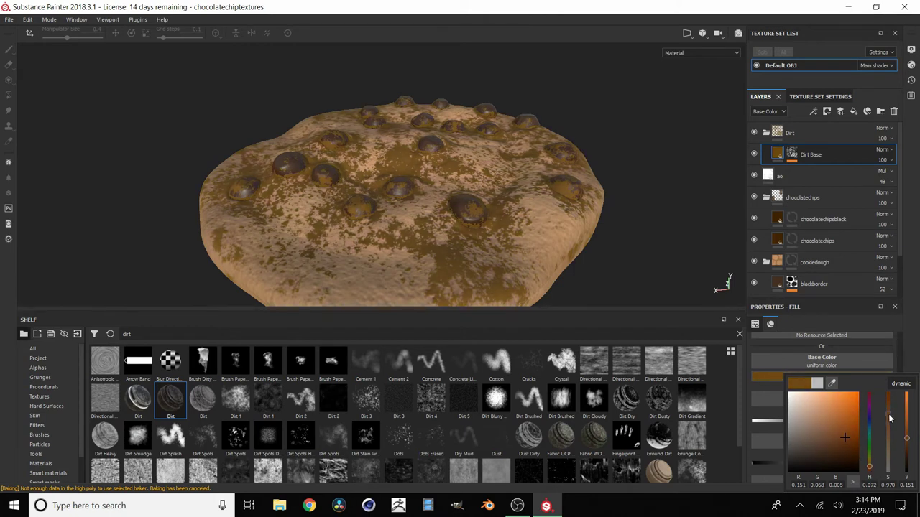
mouse_move(888, 416)
left_mouse_down()
mouse_move(893, 434)
mouse_move(905, 421)
left_mouse_up()
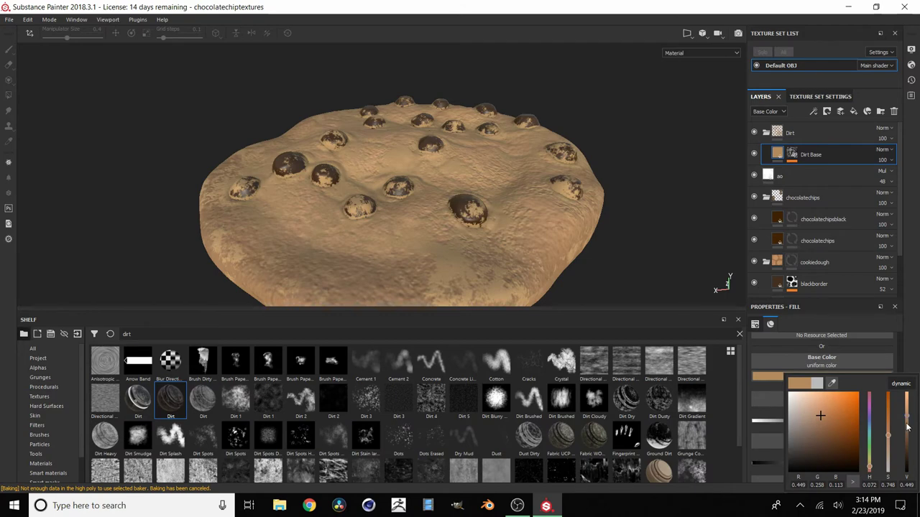
left_click_drag(907, 427, 909, 428)
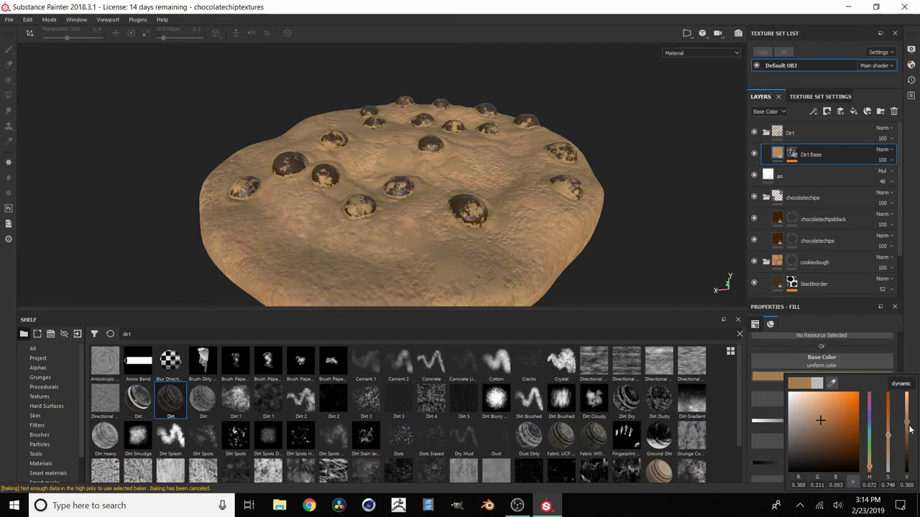
left_click(686, 262)
scroll(539, 209, "down", 3)
left_click_drag(469, 171, 408, 202, "alt")
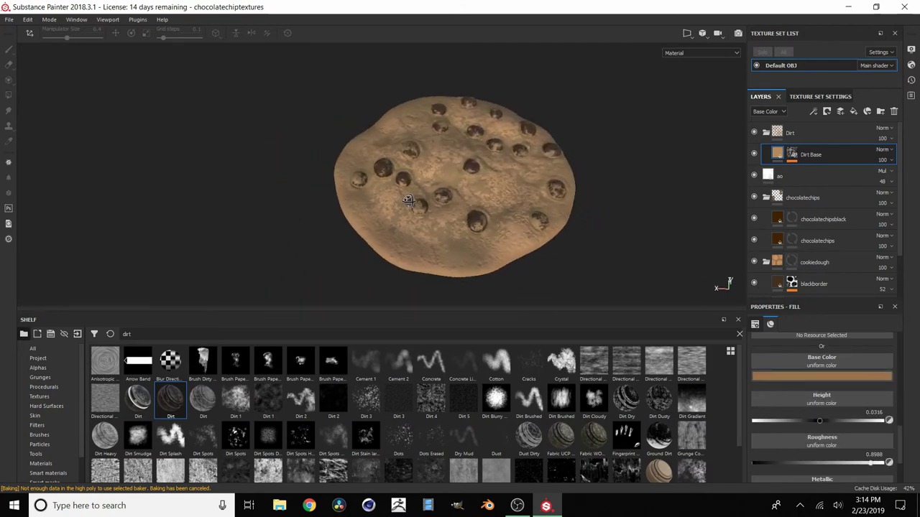
scroll(443, 185, "up", 3)
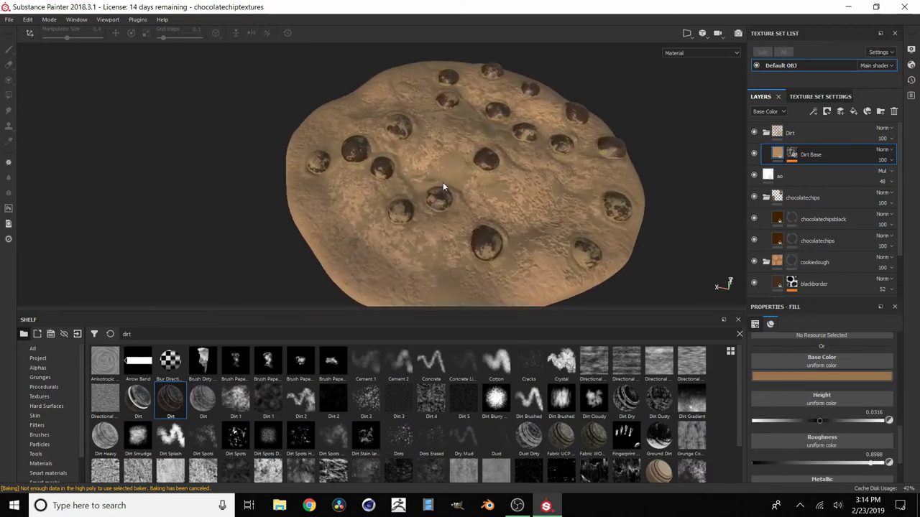
Set the Global Balance of the Dirt Base mask's Mask Editor generator to 0.88.
left_click(792, 154)
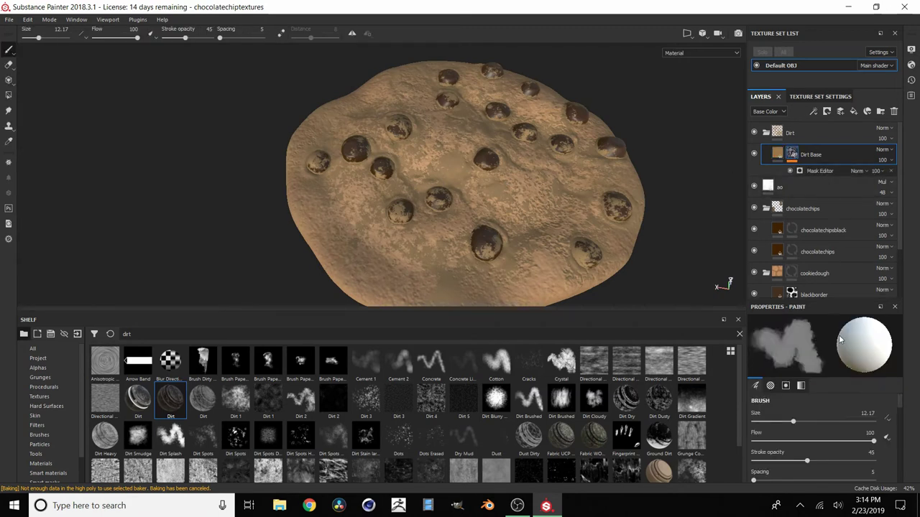
left_click(815, 171)
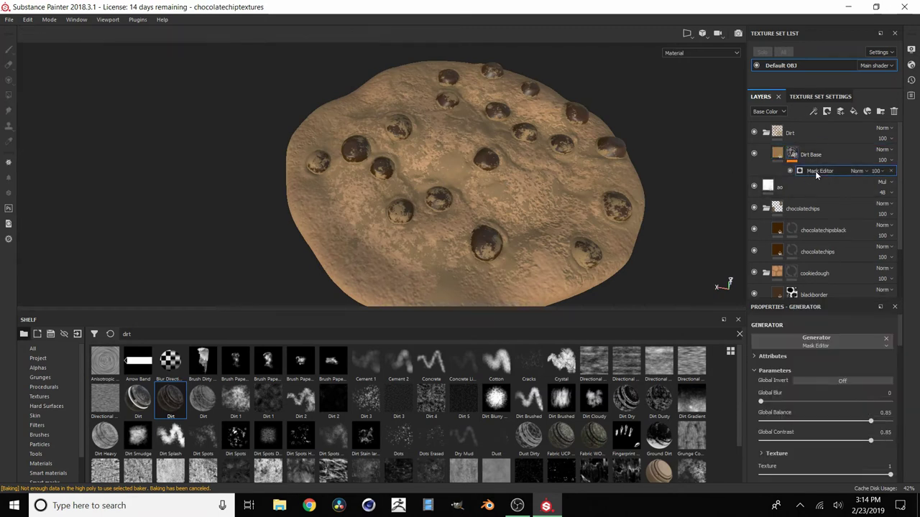
left_click_drag(877, 426, 875, 423)
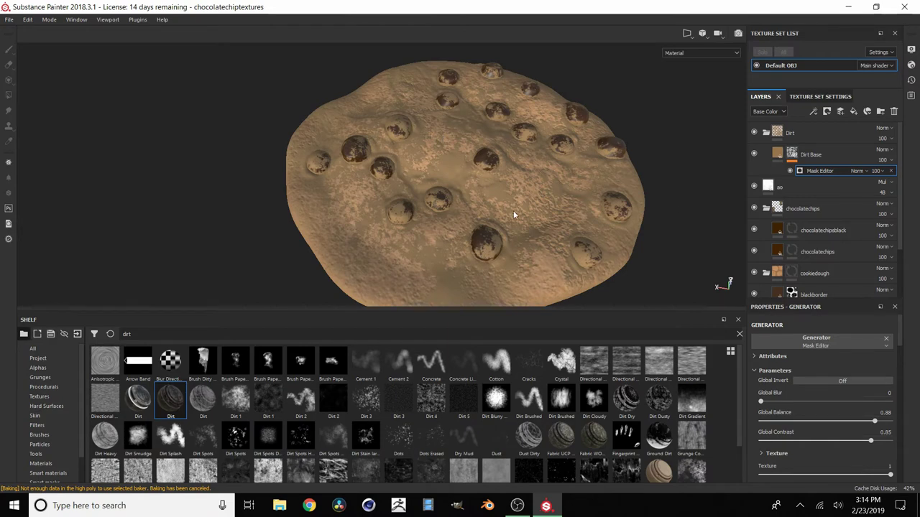
left_click_drag(513, 214, 467, 237, "alt")
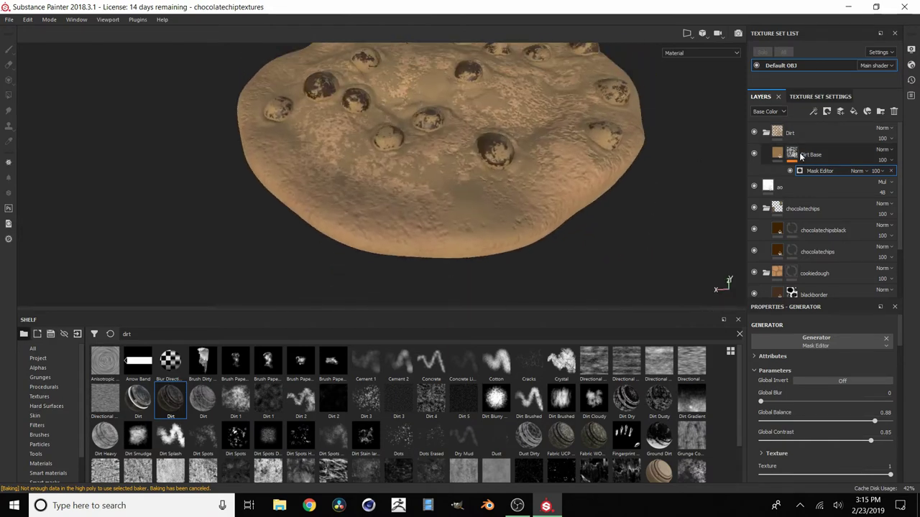
Add a Blur filter to the Dirt Base mask and adjust its blur intensity to soften the patches.
right_click(797, 155)
left_click(829, 371)
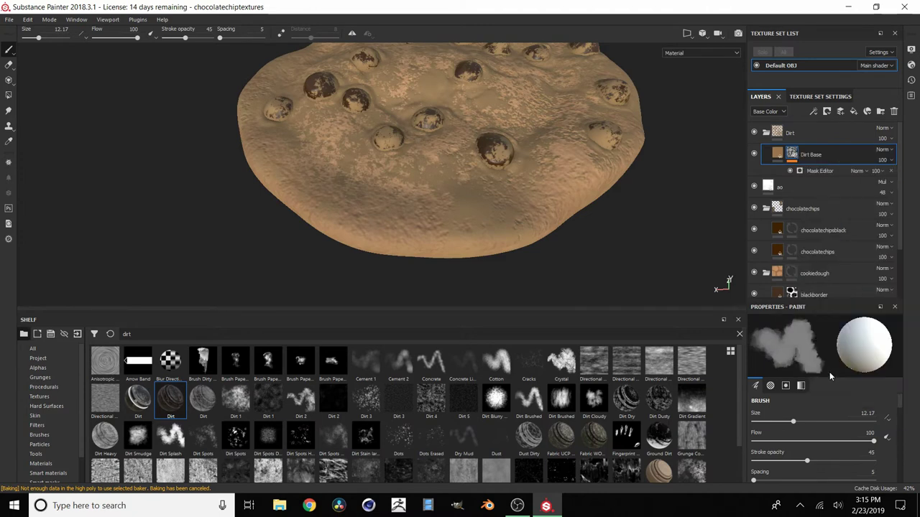
left_click(817, 336)
left_click(842, 369)
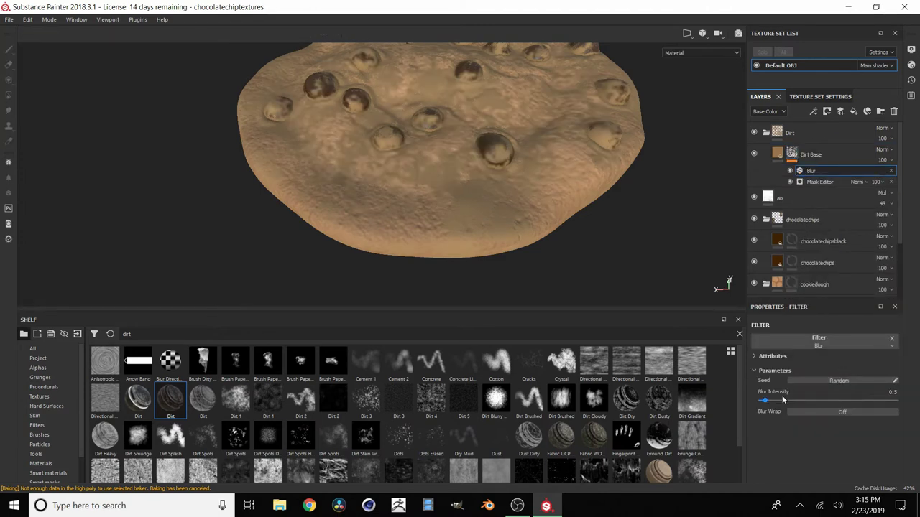
left_click_drag(767, 400, 764, 402)
scroll(492, 205, "down", 4)
middle_click_drag(469, 166, 462, 210, "alt")
scroll(485, 179, "up", 1)
scroll(486, 181, "up", 2)
Lower the Dirt Base layer's base color opacity to 10.
left_click(834, 155)
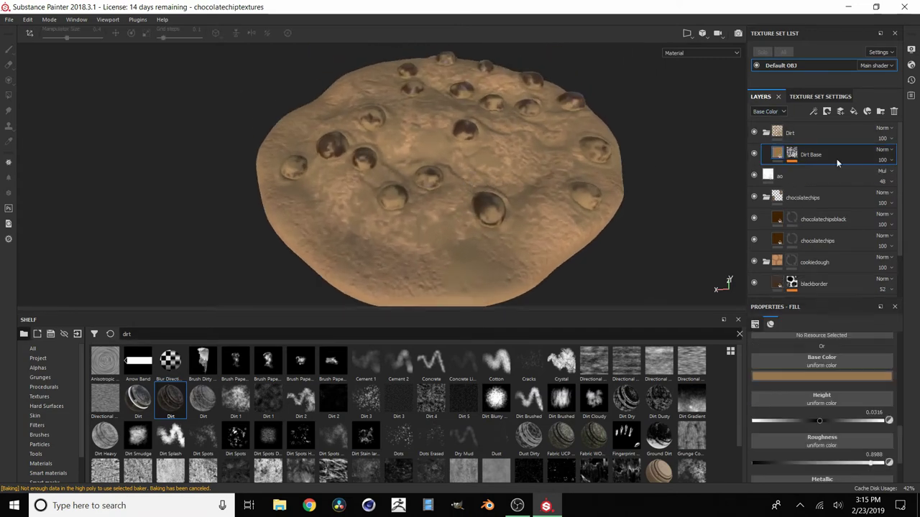
left_click(887, 158)
left_click_drag(895, 177, 881, 189)
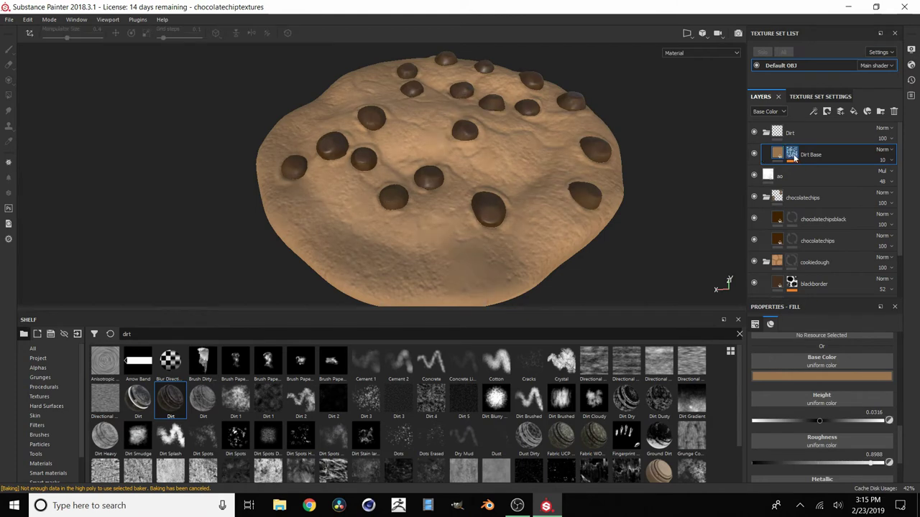
Lower the Dirt Base layer's roughness opacity to 16.
left_click(767, 111)
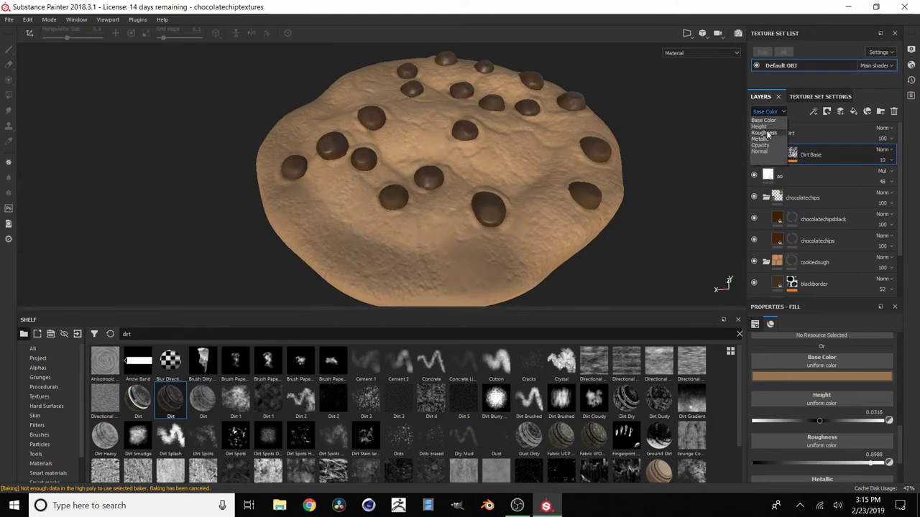
left_click(767, 133)
left_click(882, 159)
left_click_drag(892, 177, 879, 180)
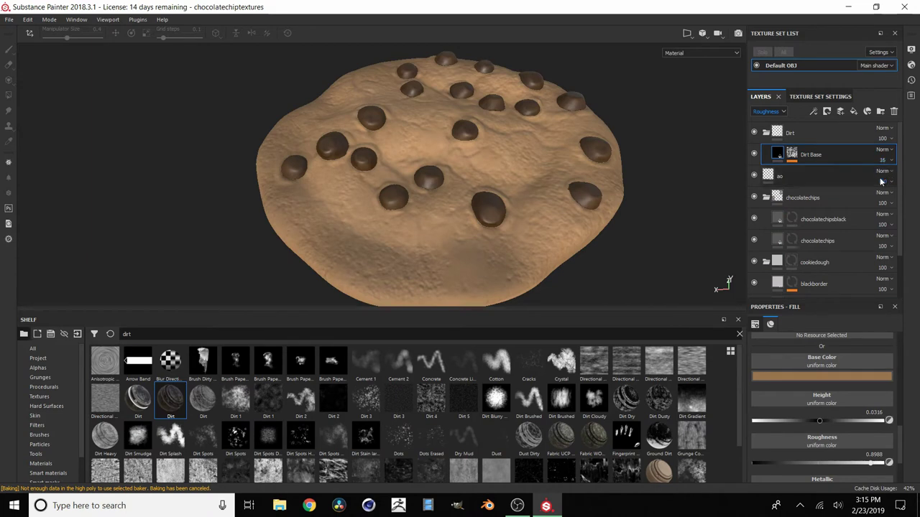
Lower the Dirt Base layer's height opacity to 16.
left_click(776, 112)
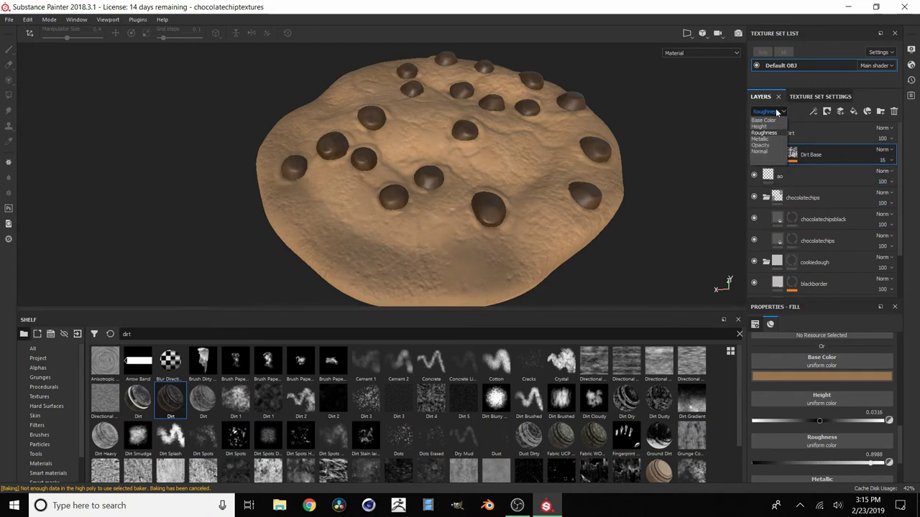
left_click(760, 126)
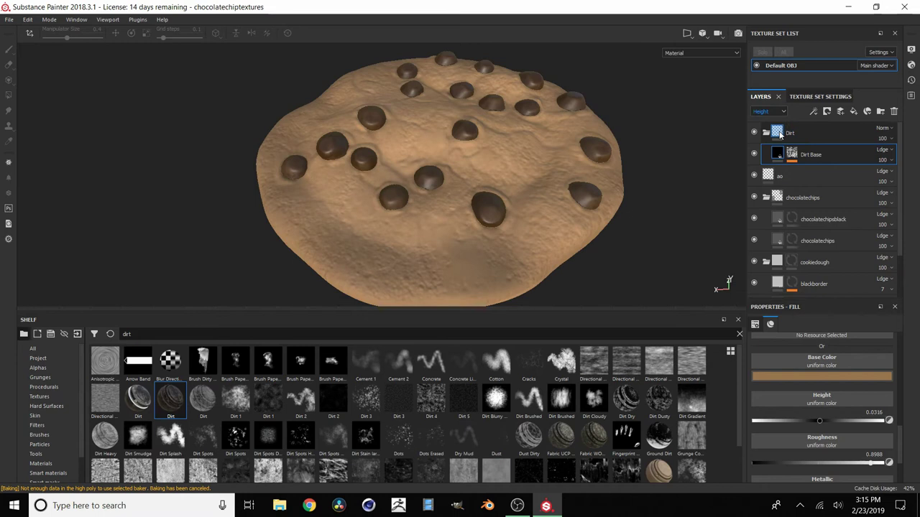
left_click(882, 160)
mouse_move(904, 177)
left_mouse_down()
mouse_move(881, 177)
mouse_move(899, 190)
left_mouse_up()
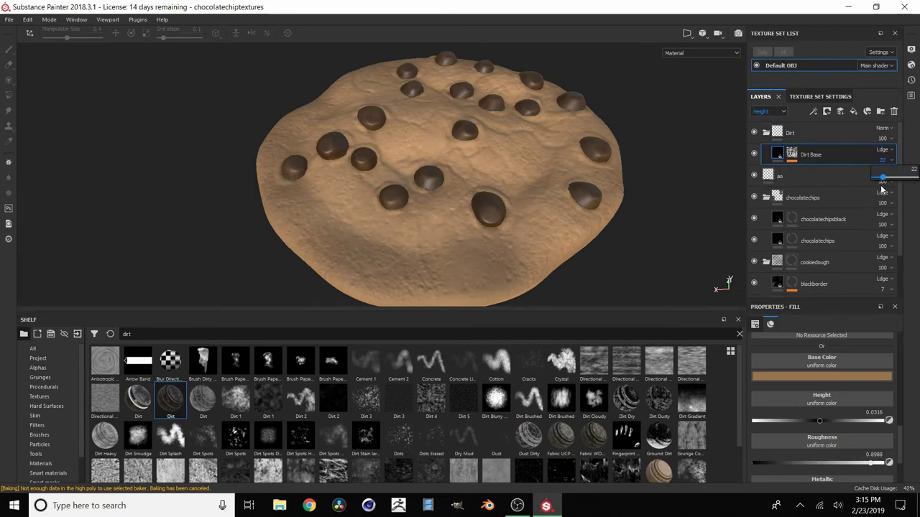
scroll(493, 146, "down", 5)
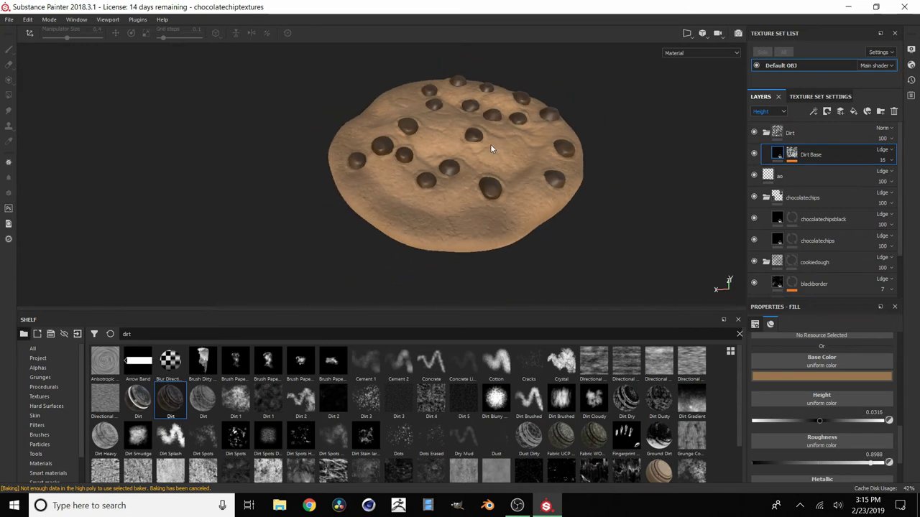
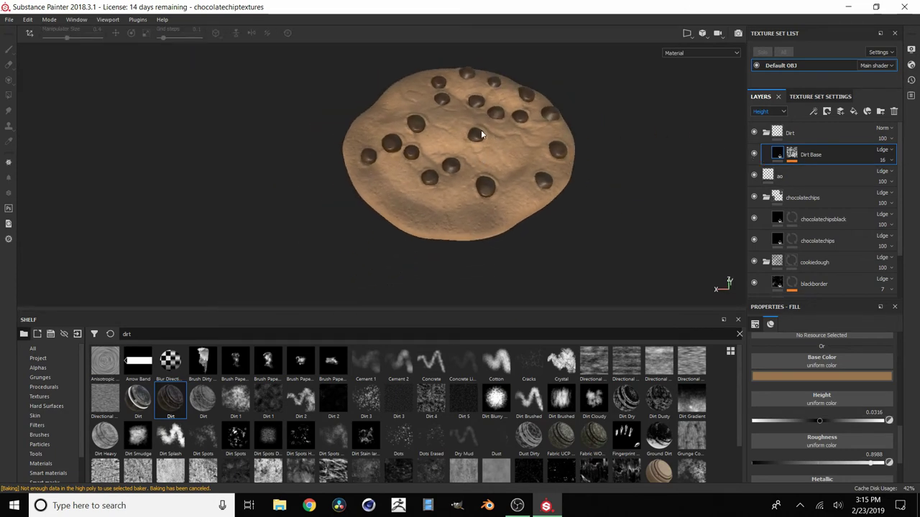
Inspect the cookie surface up close with the Dirt group hidden and shown, and collapse the group.
scroll(483, 133, "up", 6)
left_click_drag(444, 158, 479, 180, "alt")
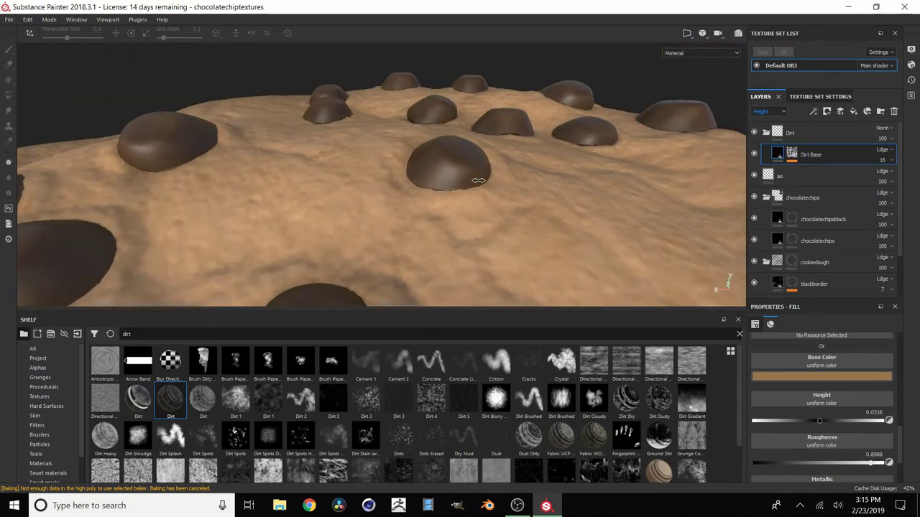
mouse_move(478, 181)
right_mouse_down("shift")
mouse_move(452, 175)
mouse_move(477, 182)
right_mouse_up("shift")
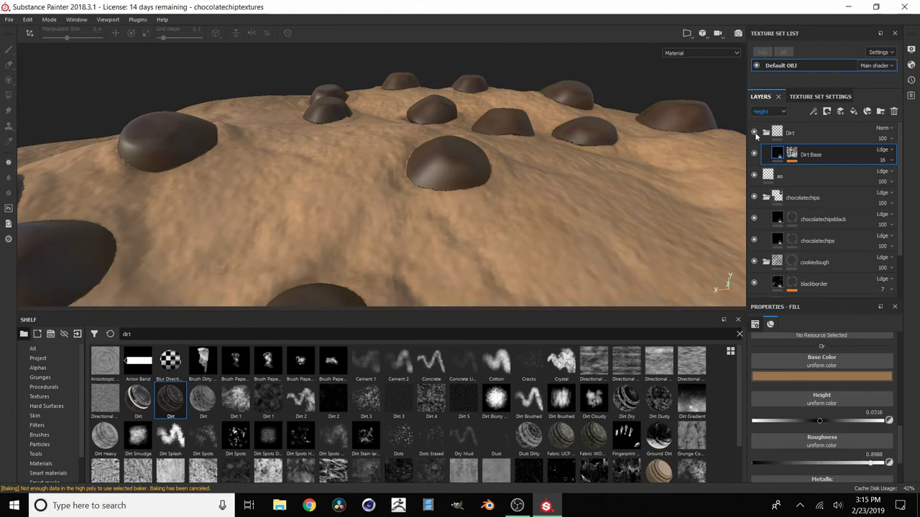
left_click(754, 133)
left_click(753, 133)
left_click(881, 161)
left_click(883, 160)
left_click(765, 133)
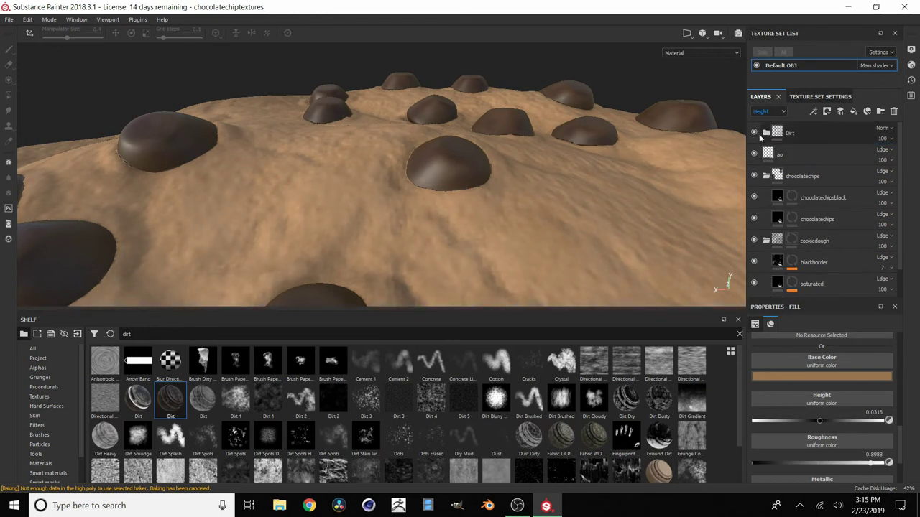
Lower the blackborder layer's base color opacity to 40.
scroll(525, 173, "down", 6)
left_click_drag(522, 170, 479, 156, "alt")
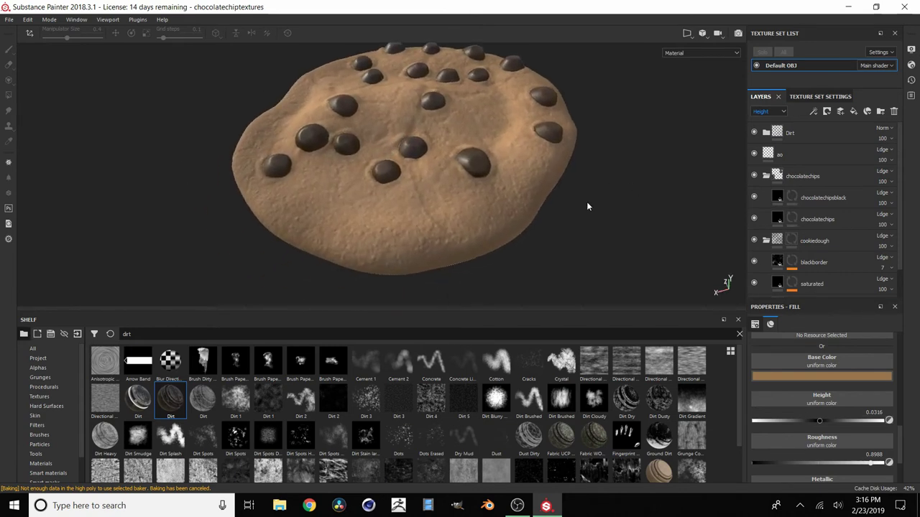
left_click(826, 264)
left_click(769, 111)
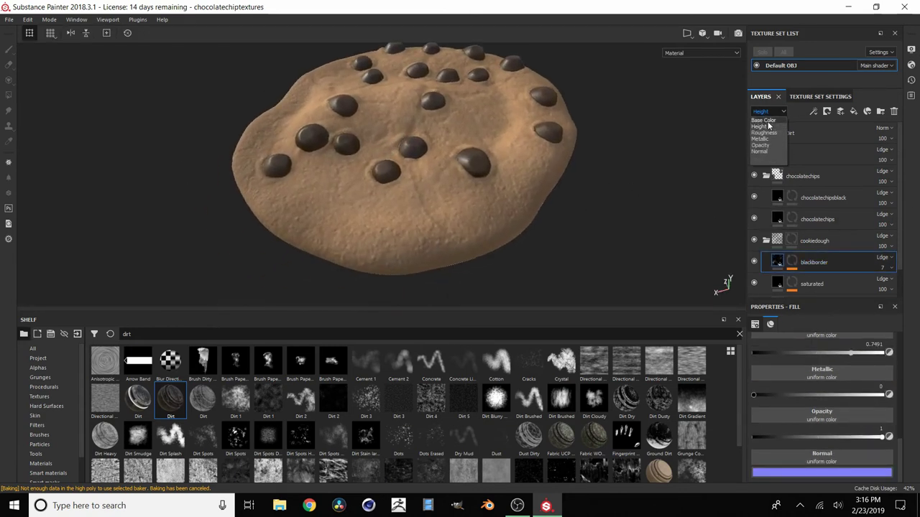
left_click(763, 120)
left_click_drag(882, 267, 903, 278)
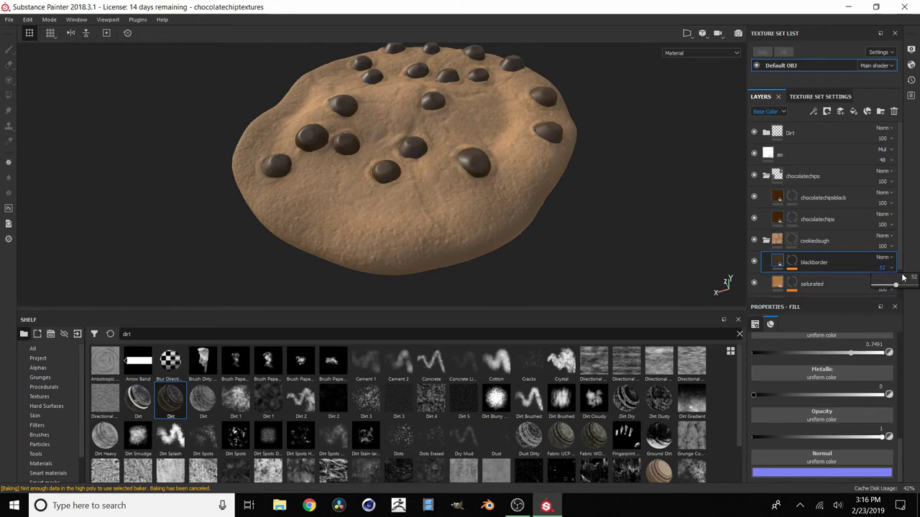
type("45")
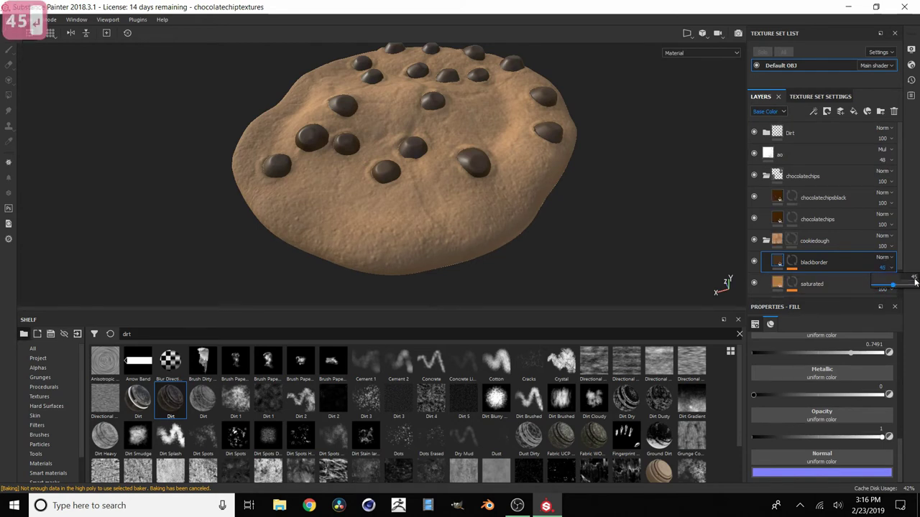
key("Return")
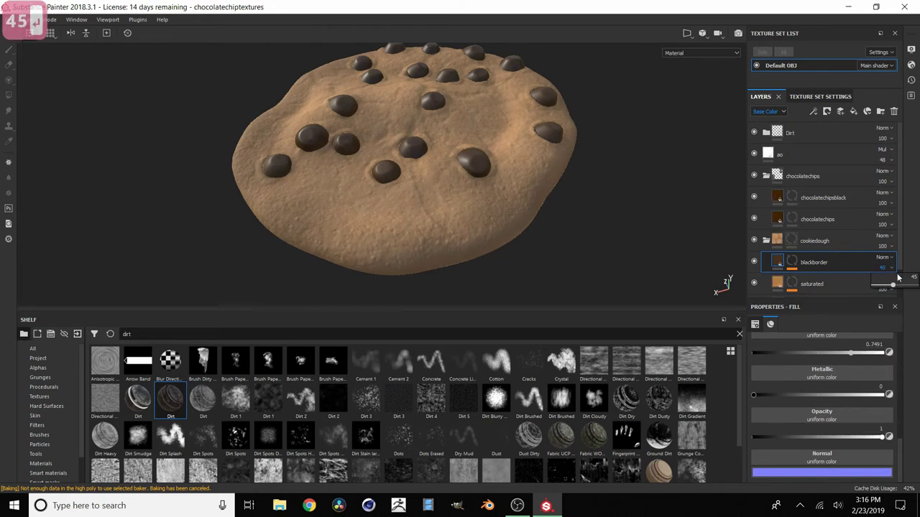
type("40")
key("Return")
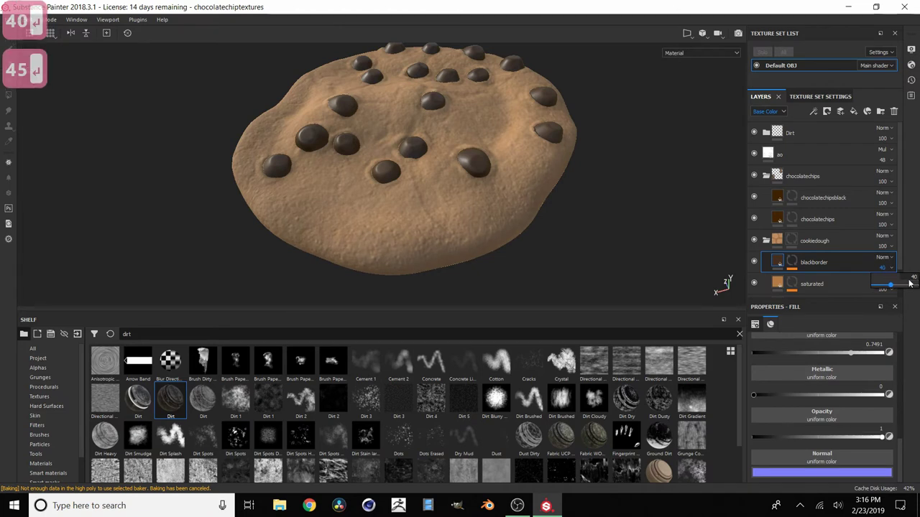
Collapse the chocolatechips group and add a fill layer above blackborder in the cookiedough group.
left_click_drag(628, 194, 530, 170, "alt")
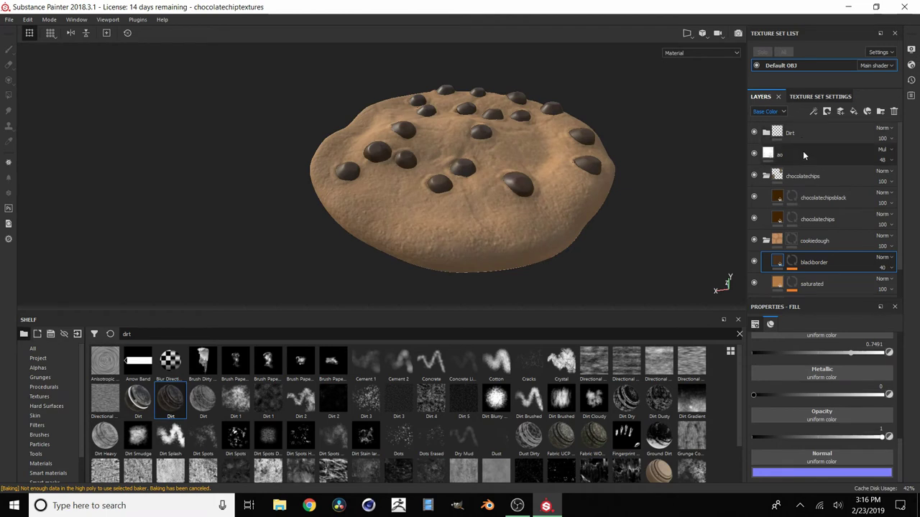
left_click(809, 199)
left_click(767, 177)
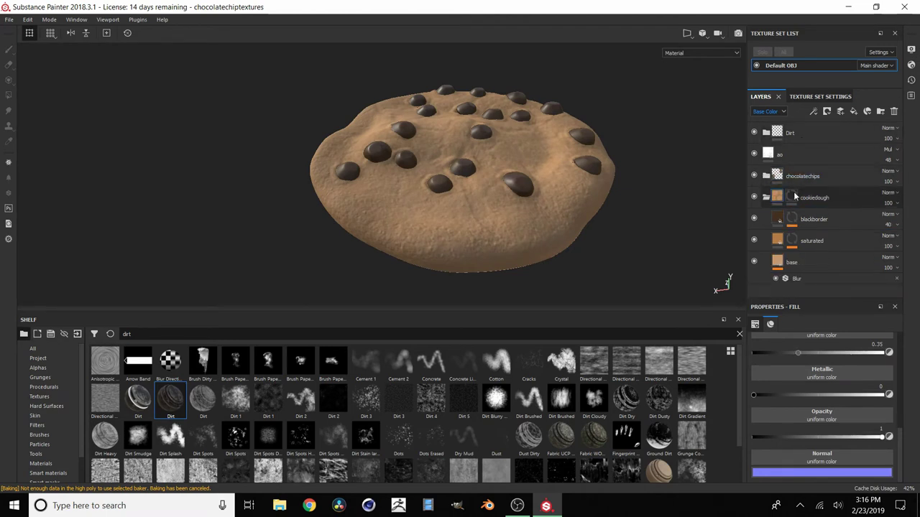
left_click(793, 220)
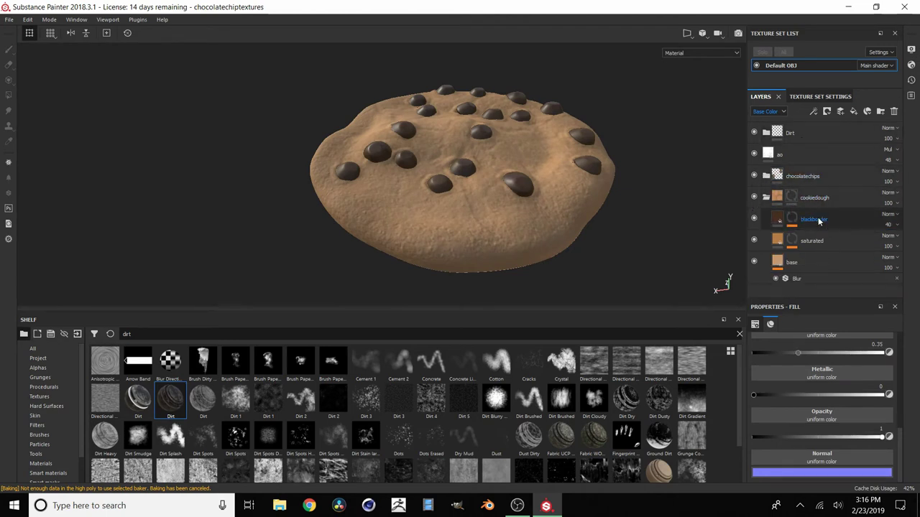
left_click(818, 220)
left_click(853, 111)
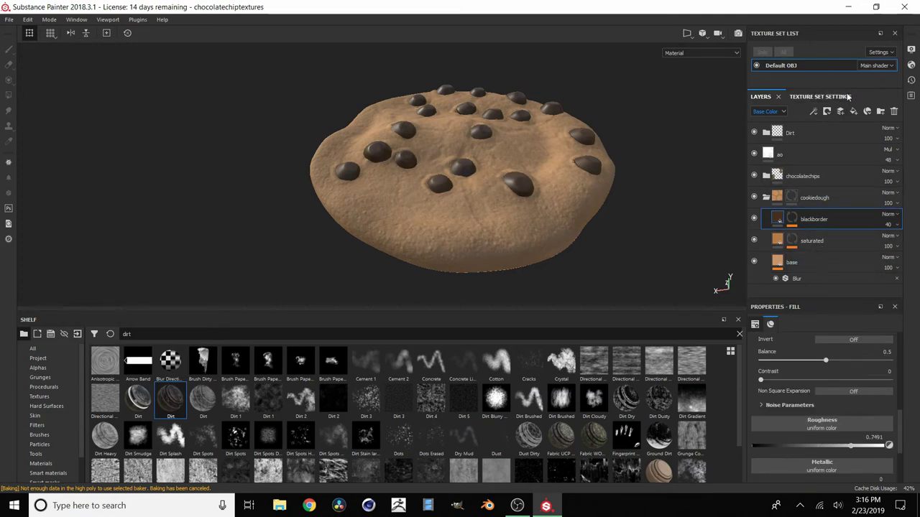
double_click(809, 220)
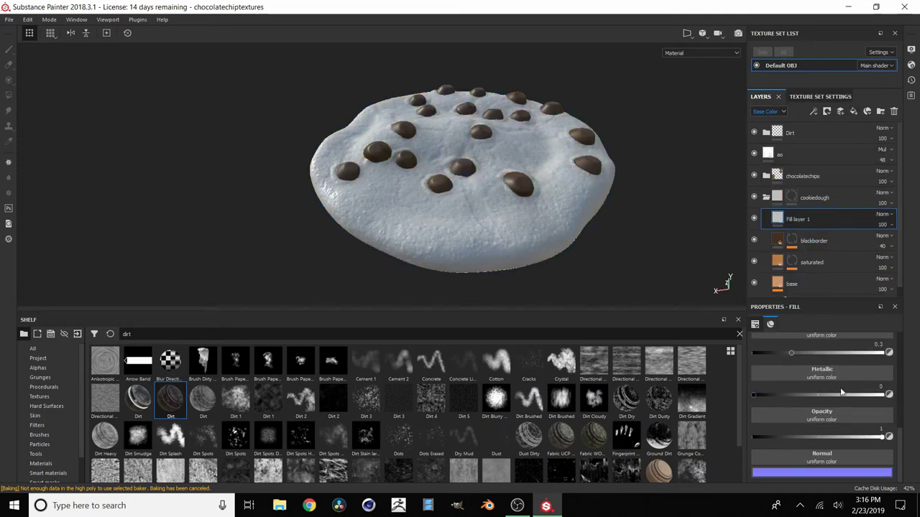
Set the new fill layer's roughness to 0.8836 and disable its height, metallic, opacity and normal channels.
scroll(825, 391, "up", 2)
left_click_drag(794, 406, 862, 407)
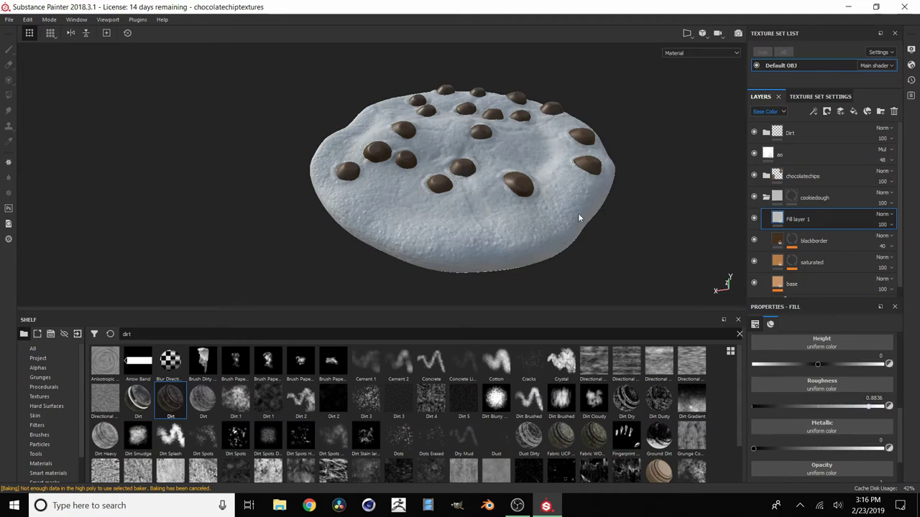
scroll(793, 389, "up", 3)
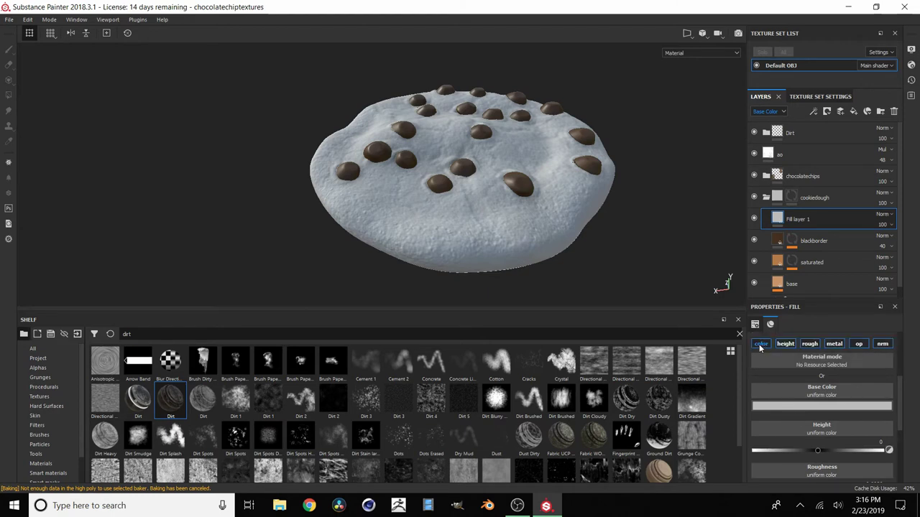
left_click(786, 344)
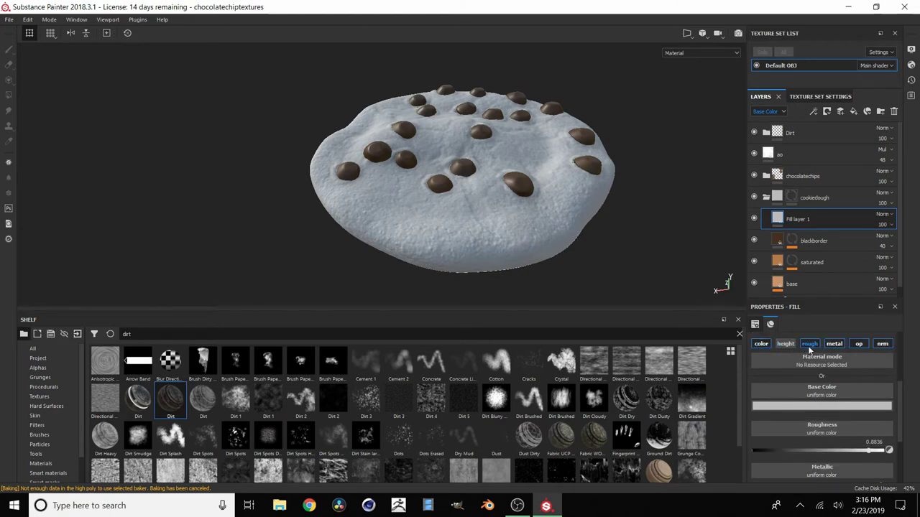
left_click(834, 344)
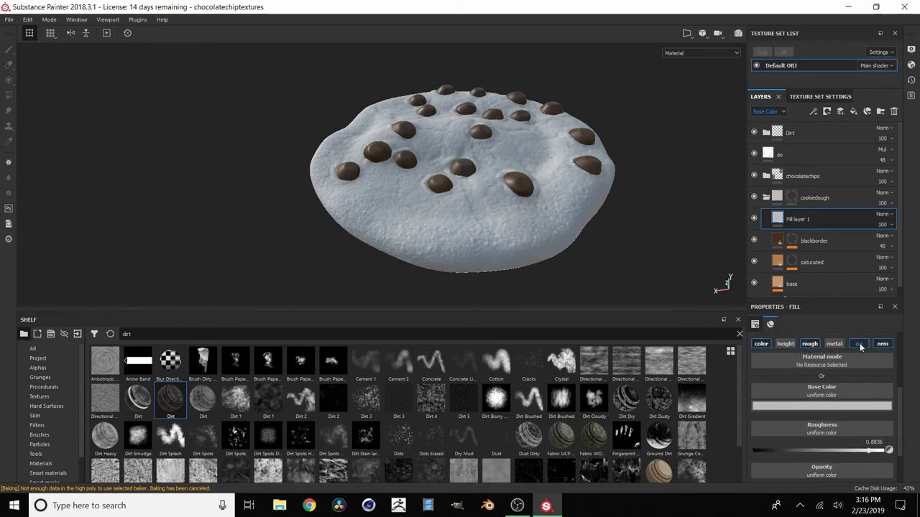
left_click(859, 343)
left_click(878, 342)
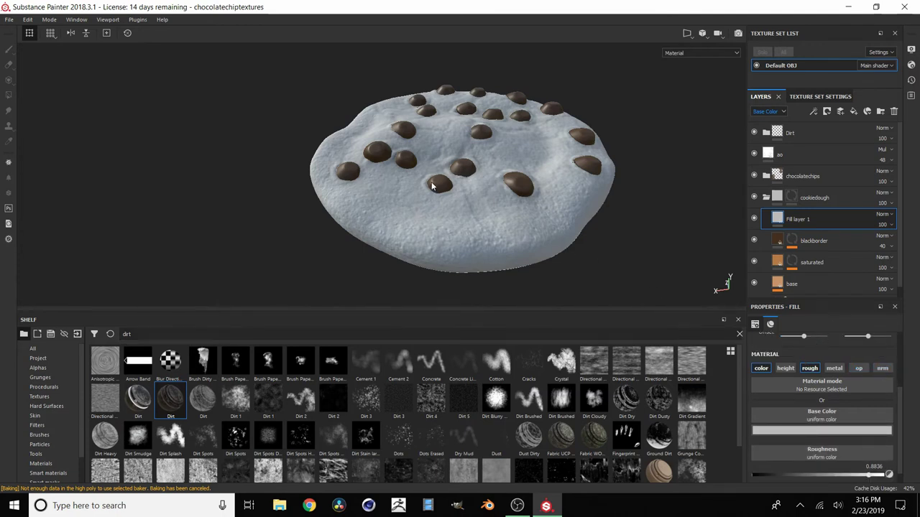
Give the fill layer a pale cream base color of R 0.882, G 0.618, B 0.387 and add a black mask to it.
scroll(432, 184, "up", 4)
scroll(528, 205, "down", 3)
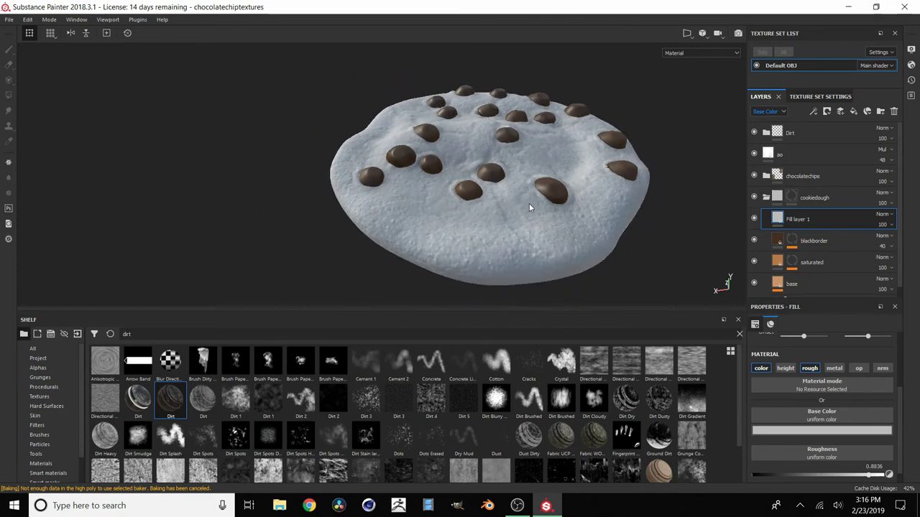
left_click(825, 431)
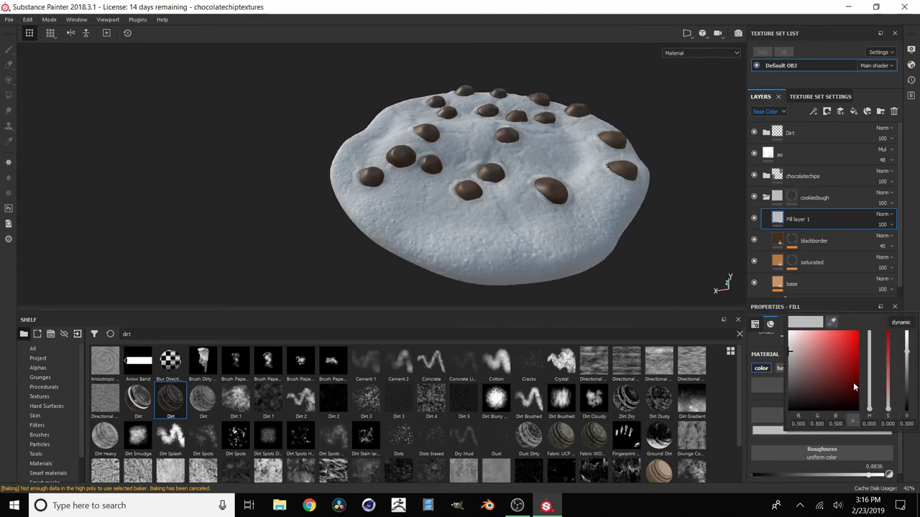
left_click_drag(870, 412, 871, 408)
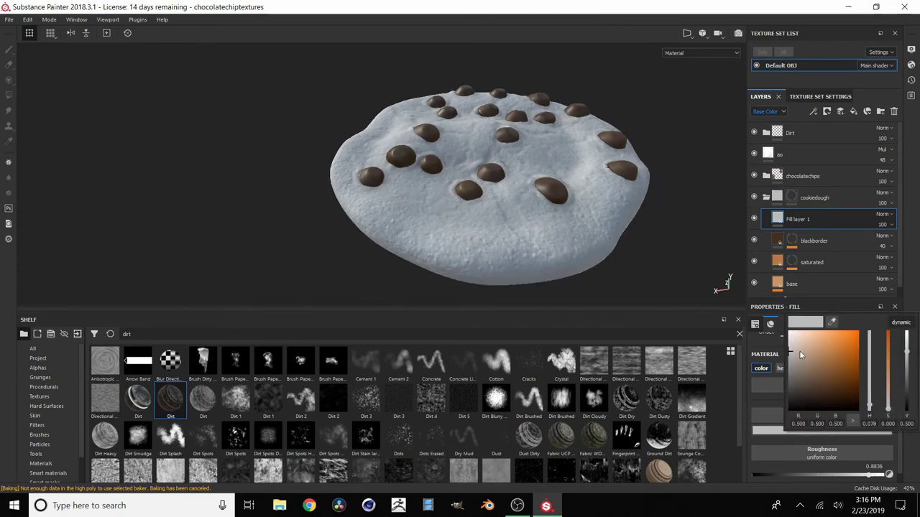
left_click_drag(801, 355, 809, 337)
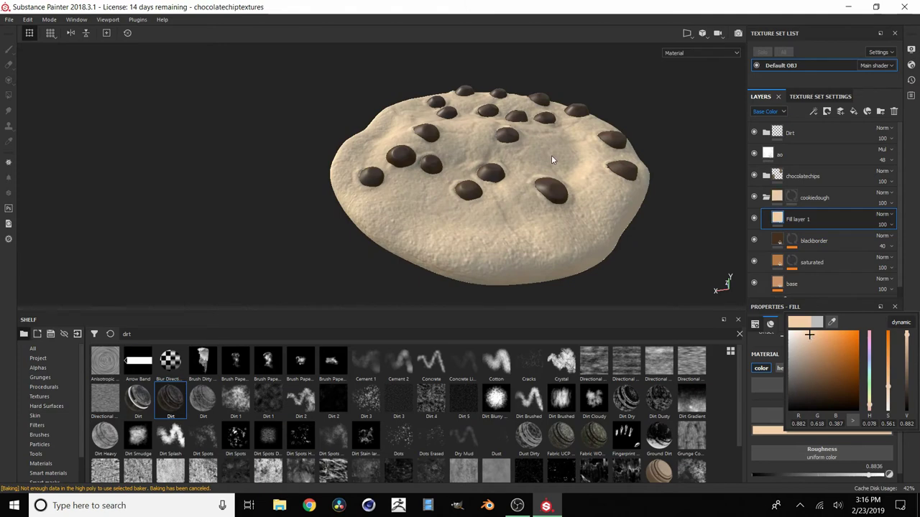
right_click(802, 220)
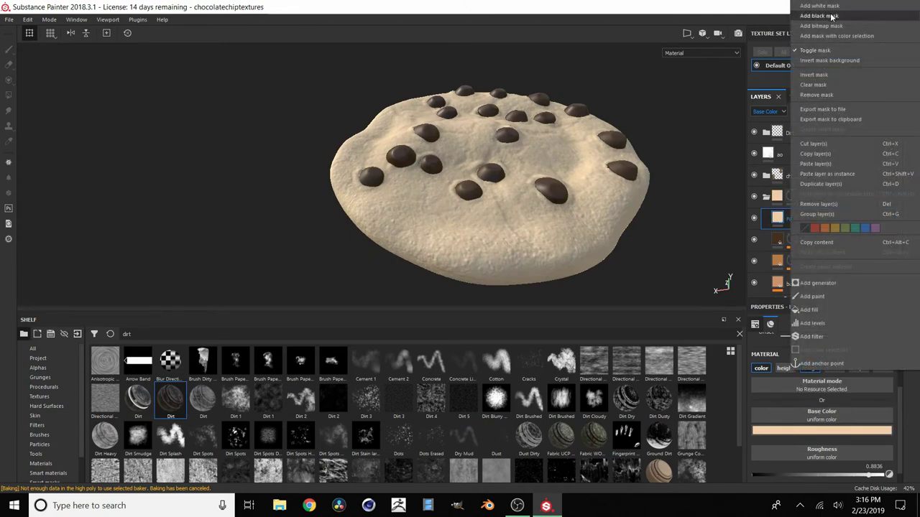
left_click(832, 17)
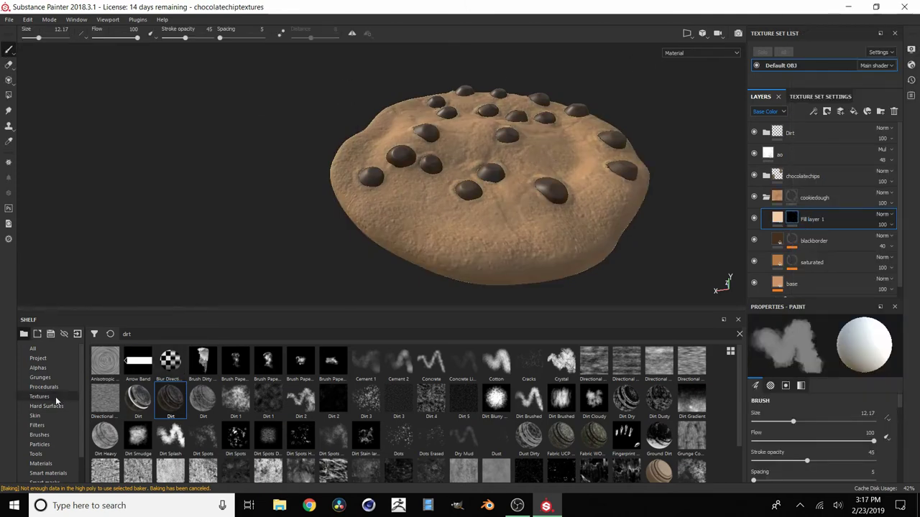
Try painting the fill layer's mask with the Artistic Print brush at sizes 8 and 67.67, and undo the strokes.
left_click(45, 437)
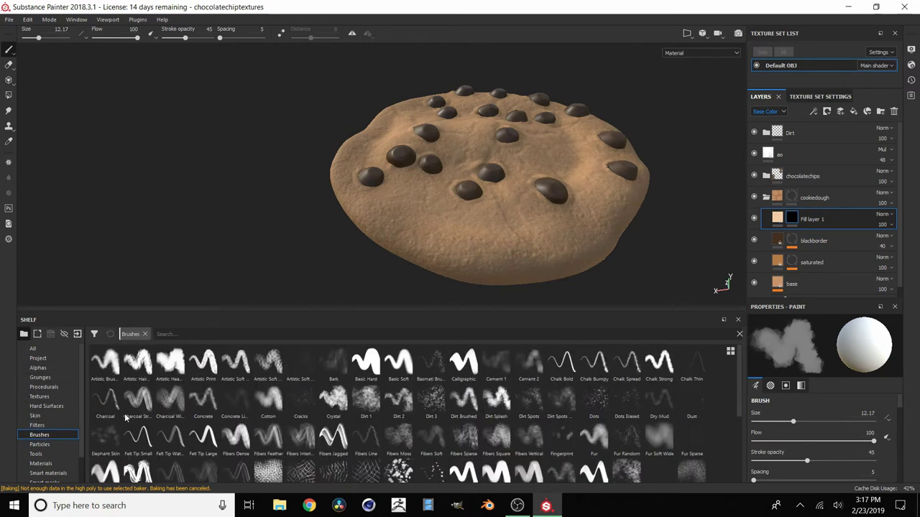
left_click(198, 366)
mouse_move(503, 228)
left_mouse_down()
mouse_move(533, 215)
mouse_move(519, 212)
left_mouse_up()
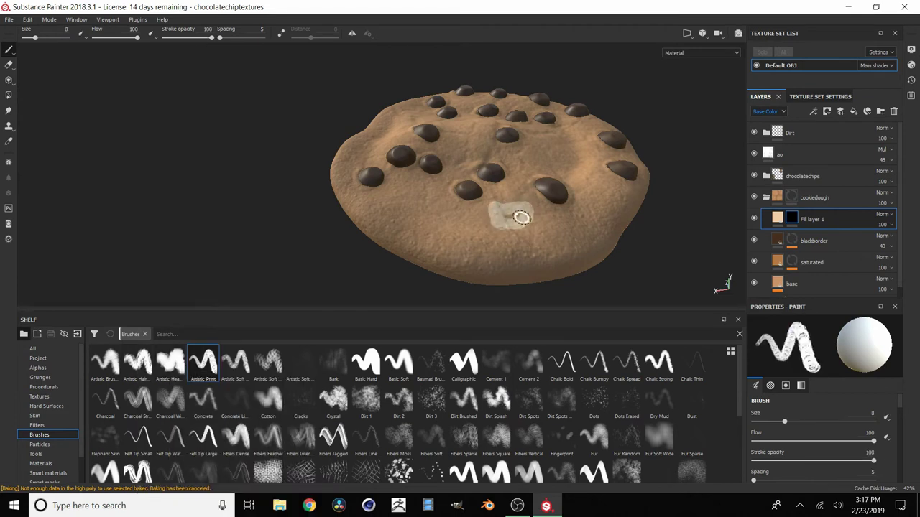
key("ctrl+z")
right_click_drag(493, 208, 568, 208, "ctrl")
mouse_move(493, 190)
left_mouse_down("alt")
mouse_move(481, 225)
mouse_move(472, 198)
left_mouse_up("alt")
key("ctrl+z")
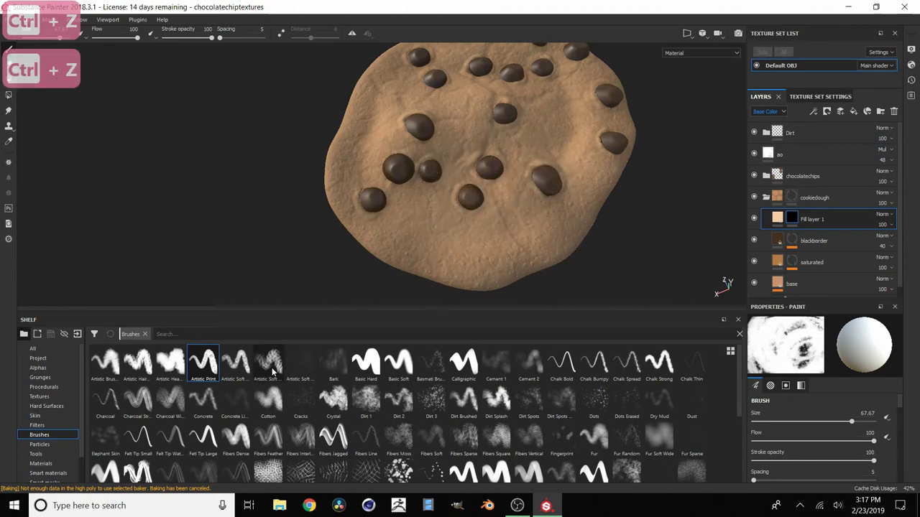
Paint lighter dough patches across the cookie's top in the fill layer's mask with the second Artistic Soft brush at size 45.71.
left_click(271, 370)
left_click_drag(447, 227, 476, 232)
key("ctrl+z")
mouse_move(493, 227)
right_mouse_down("ctrl")
mouse_move(560, 227)
mouse_move(469, 227)
right_mouse_up("ctrl")
left_click_drag(459, 226, 519, 212)
middle_click_drag(563, 88, 516, 161, "alt")
mouse_move(516, 162)
left_mouse_down()
mouse_move(452, 149)
mouse_move(387, 174)
mouse_move(327, 221)
left_mouse_up()
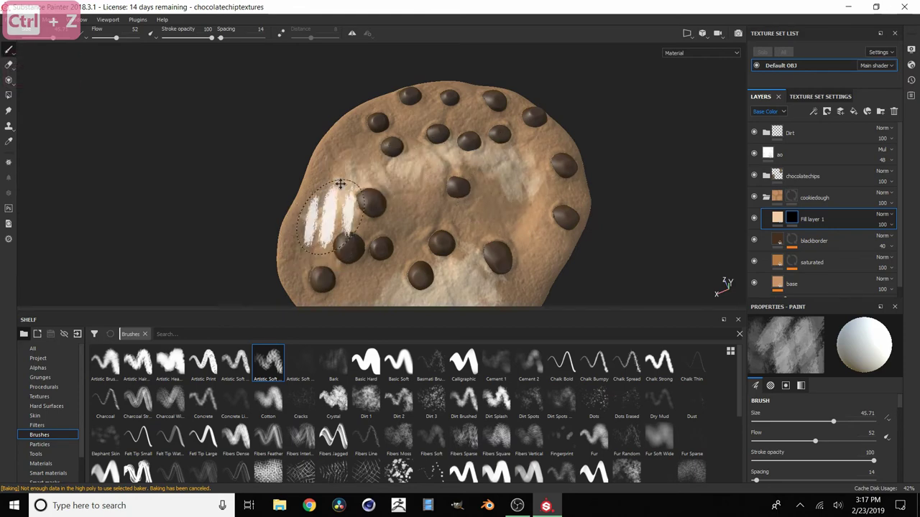
Try painting lighter patches on the cookie's underside with the brush at sizes 95.26 and 63.37, and undo the strokes.
middle_click_drag(340, 183, 366, 99, "alt")
left_click_drag(400, 170, 429, 93, "alt")
scroll(548, 246, "up", 3)
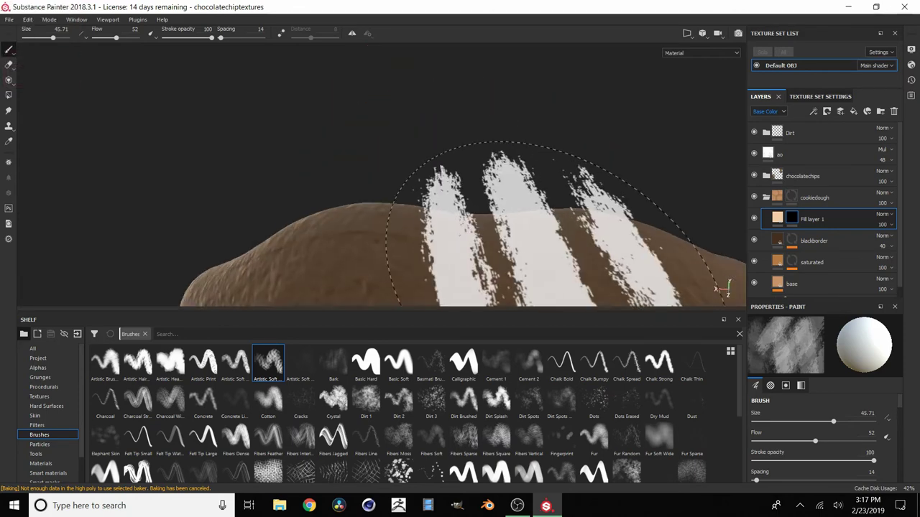
scroll(546, 241, "down", 3)
mouse_move(493, 267)
left_mouse_down("alt")
mouse_move(484, 213)
mouse_move(458, 227)
left_mouse_up("alt")
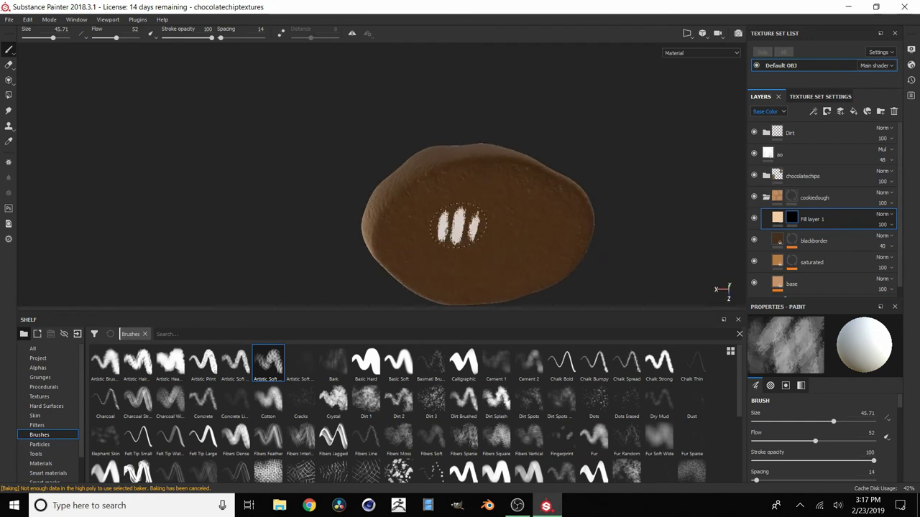
key("ctrl+z")
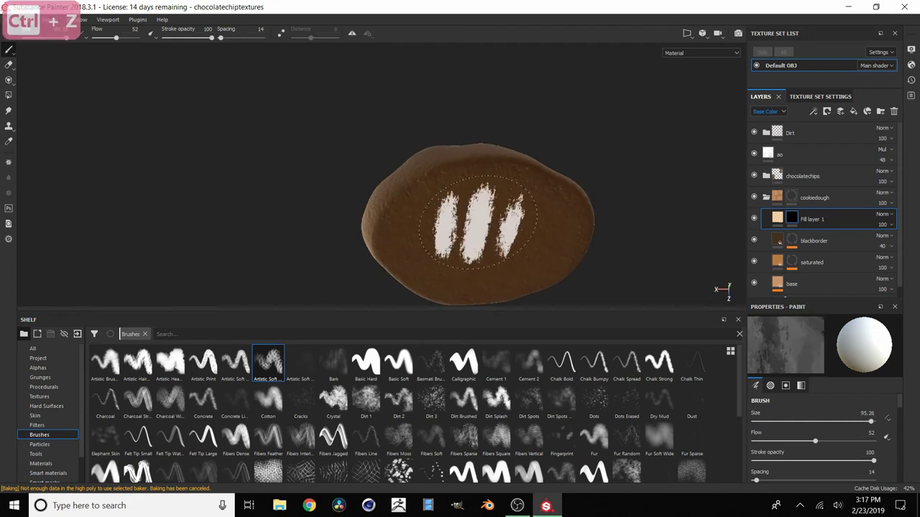
left_click(460, 219)
key("ctrl+z")
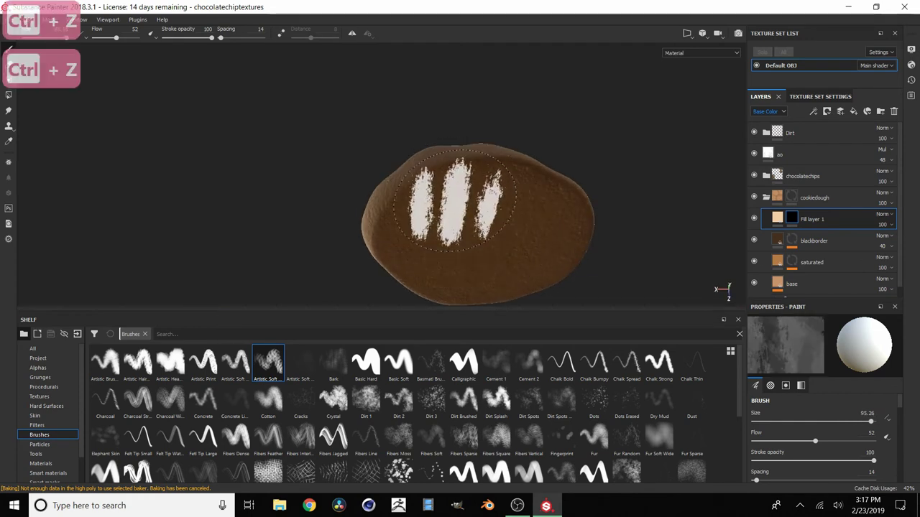
mouse_move(474, 263)
left_mouse_down("alt")
mouse_move(492, 261)
mouse_move(476, 185)
mouse_move(496, 242)
mouse_move(489, 252)
left_mouse_up("alt")
right_click_drag(457, 237, 435, 240, "ctrl")
left_click_drag(439, 264, 421, 238)
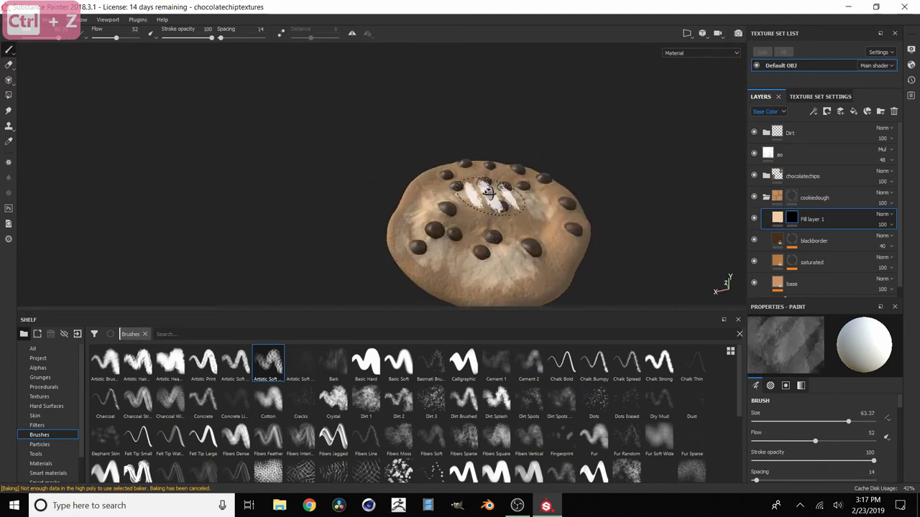
Reduce the brush size to 37.95 for painting smaller light patches on the cookie's top.
left_click_drag(486, 195, 511, 204, "alt")
right_click_drag(510, 205, 472, 185, "ctrl")
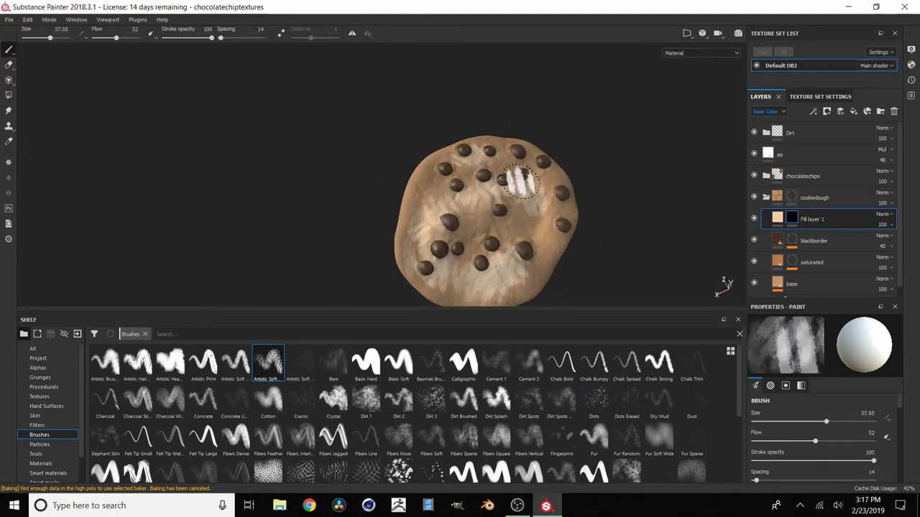
Add a Blur filter to Fill layer 1's mask with an intensity of about 5.
middle_click_drag(496, 194, 492, 179, "alt")
scroll(492, 179, "up", 3)
right_click(826, 225)
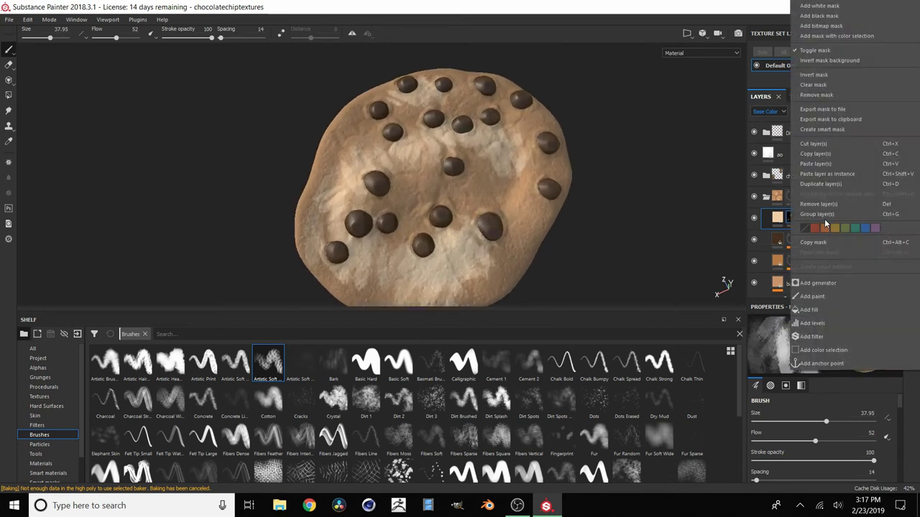
left_click(812, 337)
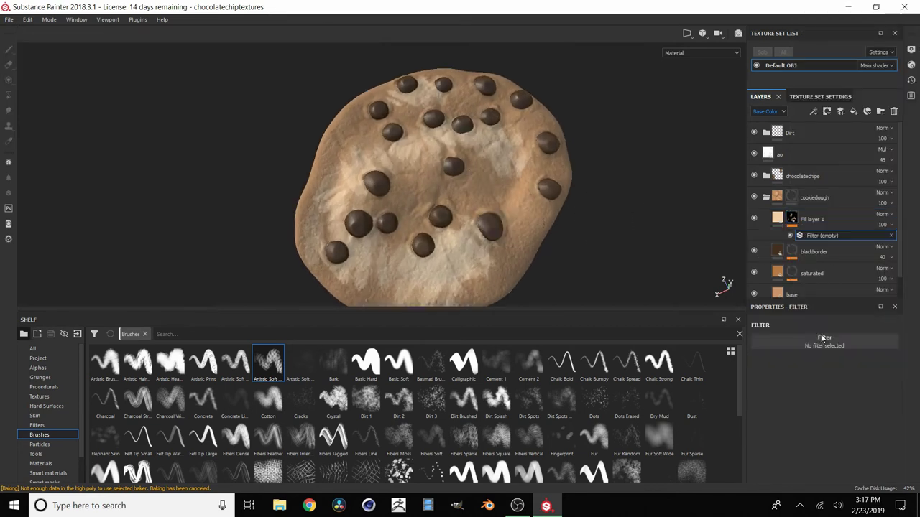
left_click(824, 341)
left_click(848, 365)
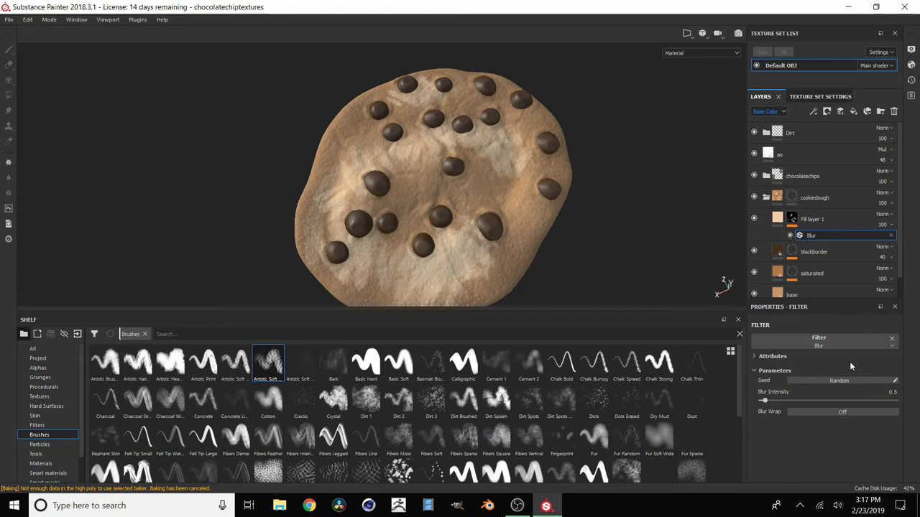
left_click(779, 402)
left_click_drag(796, 404, 804, 404)
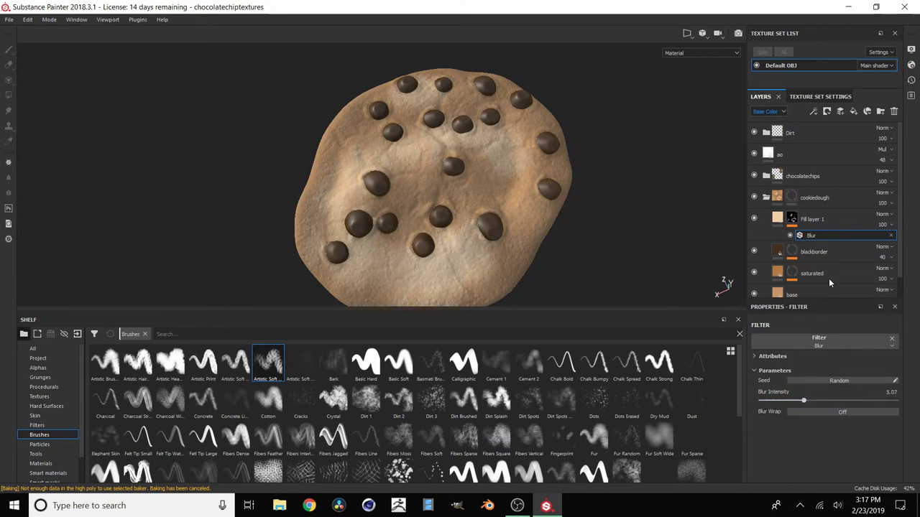
Lower Fill layer 1's base color opacity to 16, keeping the Normal blend mode.
left_click(781, 223)
left_click(881, 214)
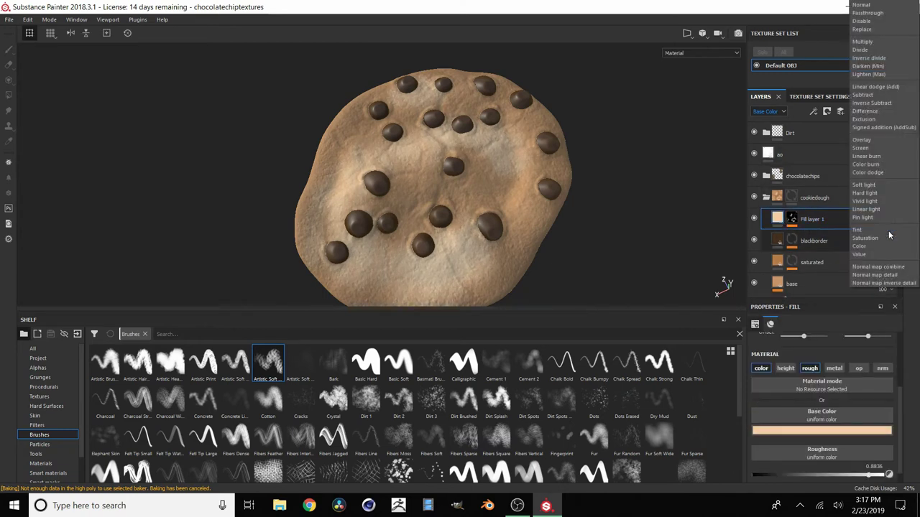
left_click(840, 225)
left_click(882, 227)
mouse_move(898, 241)
left_mouse_down()
mouse_move(871, 244)
mouse_move(885, 254)
left_mouse_up()
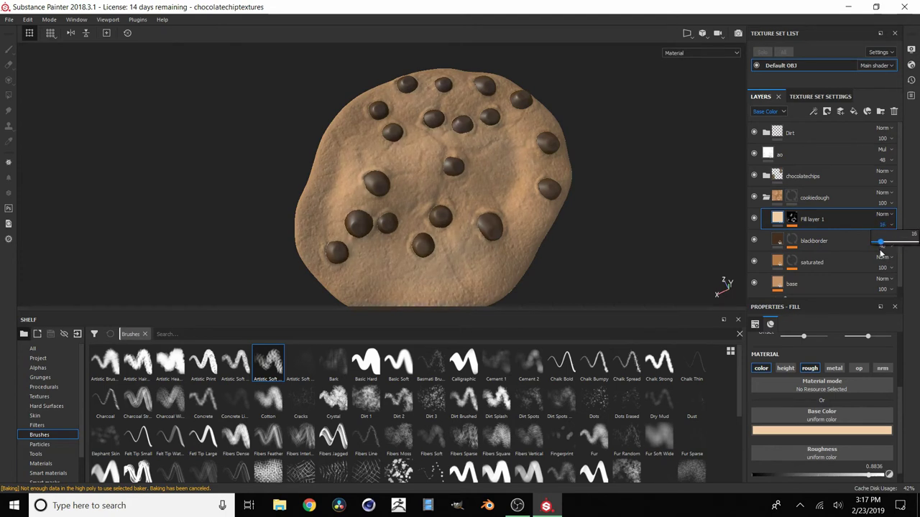
Examine the cookie's surface from several angles and under different lighting directions to judge the blurred light patches.
right_click_drag(388, 225, 479, 216, "alt")
left_click_drag(478, 215, 706, 207, "alt")
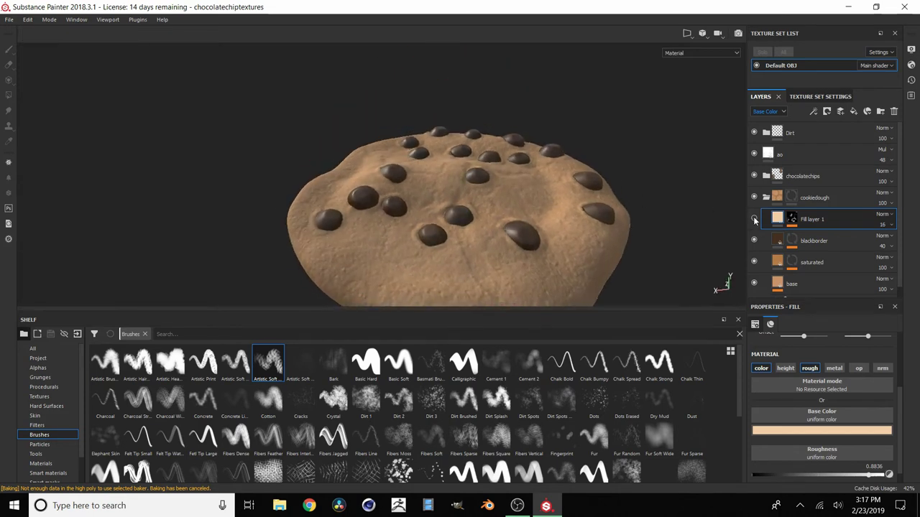
left_click_drag(421, 218, 435, 218, "alt")
right_click_drag(436, 218, 522, 214, "alt")
left_click_drag(522, 214, 409, 158, "alt")
right_click_drag(409, 158, 579, 234, "alt")
left_click_drag(579, 234, 474, 232, "alt")
right_click_drag(561, 223, 527, 220, "shift")
scroll(505, 213, "down", 3)
left_click_drag(505, 213, 483, 234, "alt")
scroll(491, 238, "up", 2)
right_click_drag(492, 242, 527, 245, "shift")
mouse_move(527, 244)
left_mouse_down("alt")
mouse_move(457, 224)
mouse_move(489, 209)
left_mouse_up("alt")
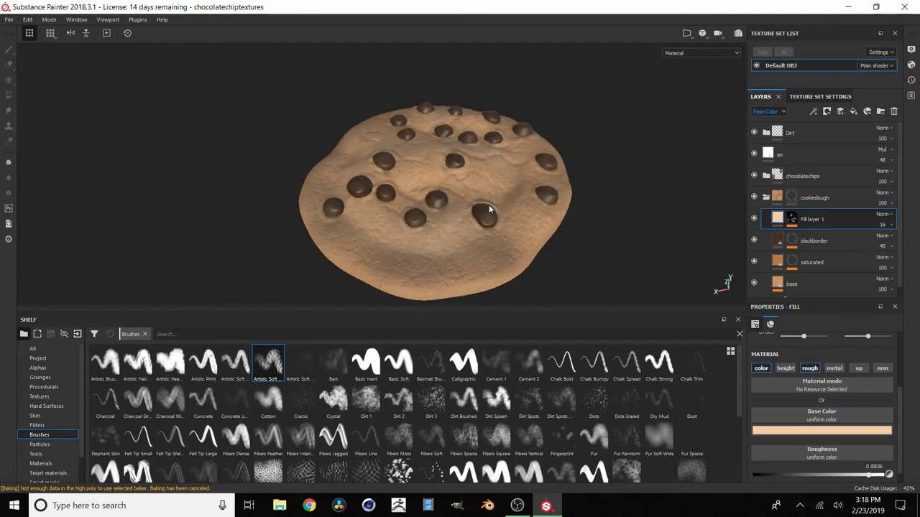
Apply the Blue Noise Fast procedural to the height channel of the chocolatechips fill layer inside the chocolatechips group.
scroll(442, 199, "up", 8)
mouse_move(445, 207)
right_mouse_down("shift")
mouse_move(421, 199)
mouse_move(452, 209)
right_mouse_up("shift")
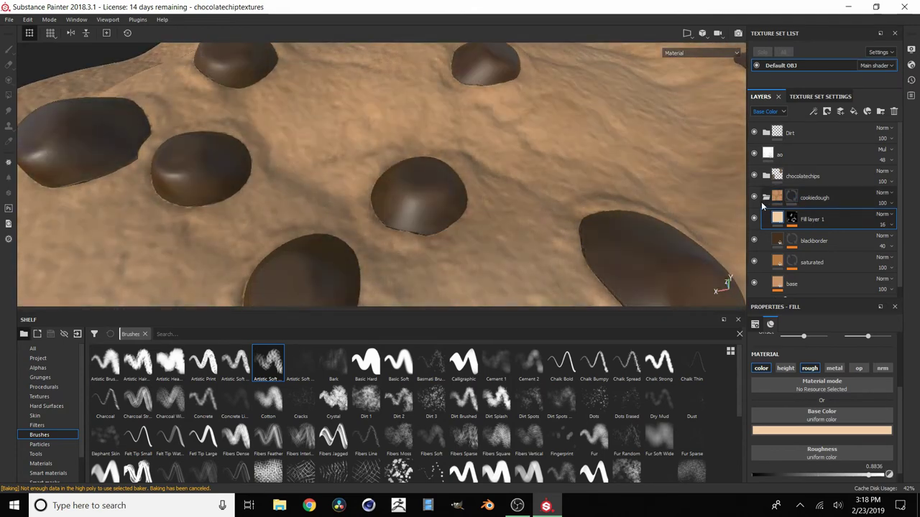
left_click(765, 197)
left_click(767, 176)
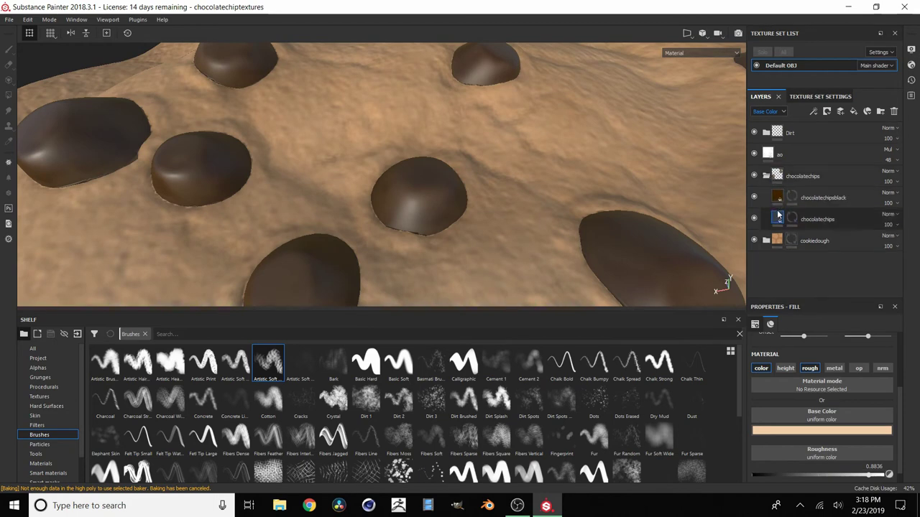
right_click_drag(460, 201, 438, 194, "alt")
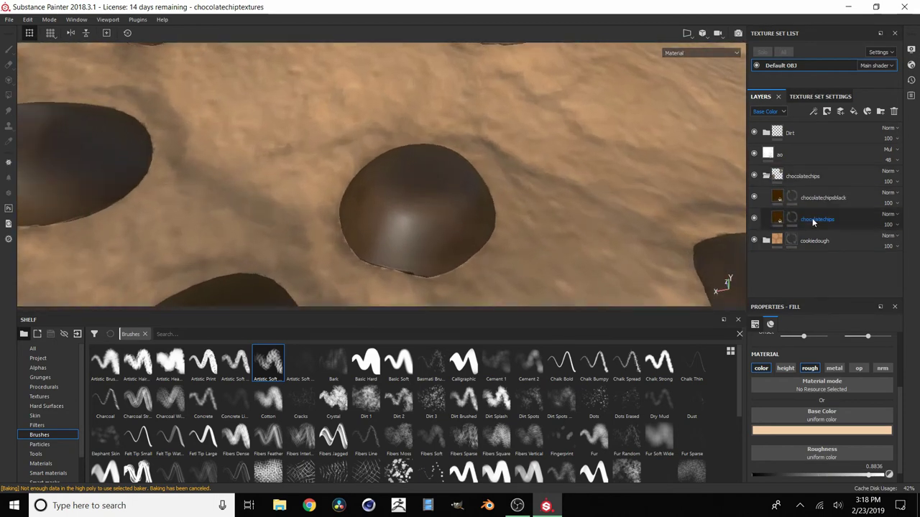
left_click(797, 224)
scroll(814, 443, "down", 2)
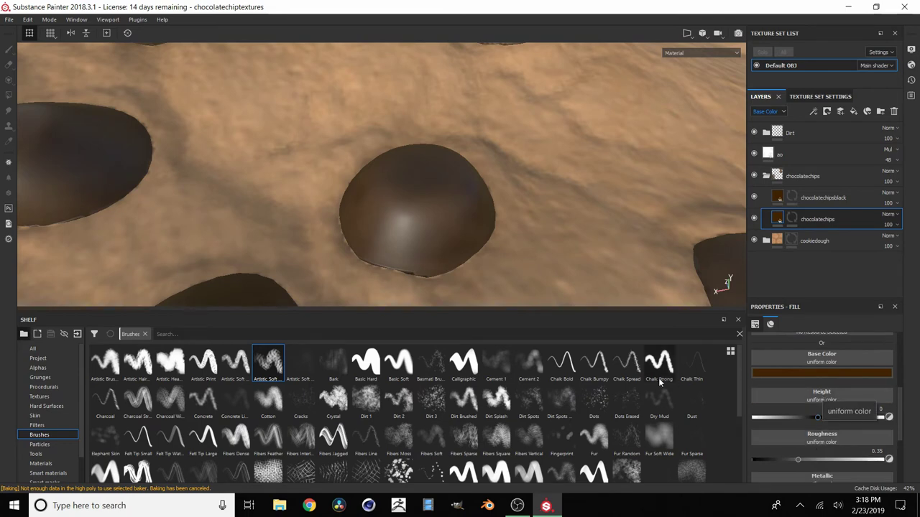
left_click(44, 386)
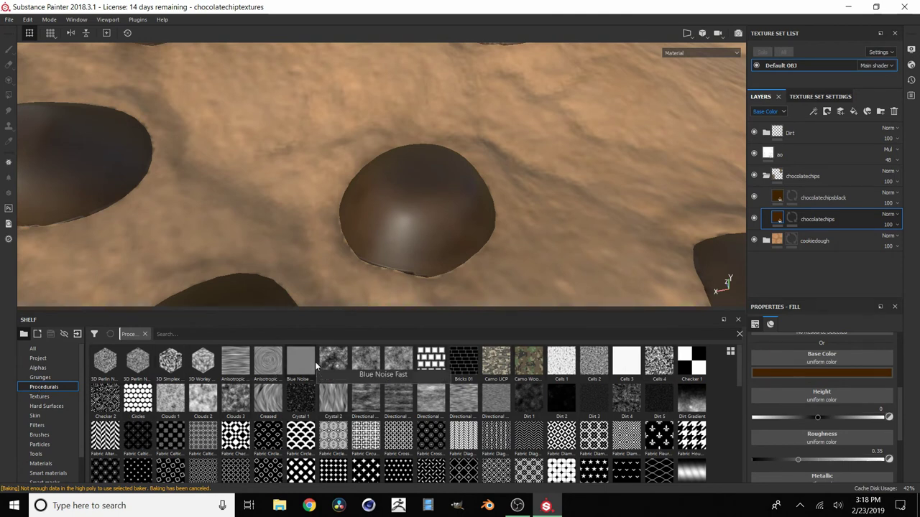
left_click_drag(314, 362, 807, 395)
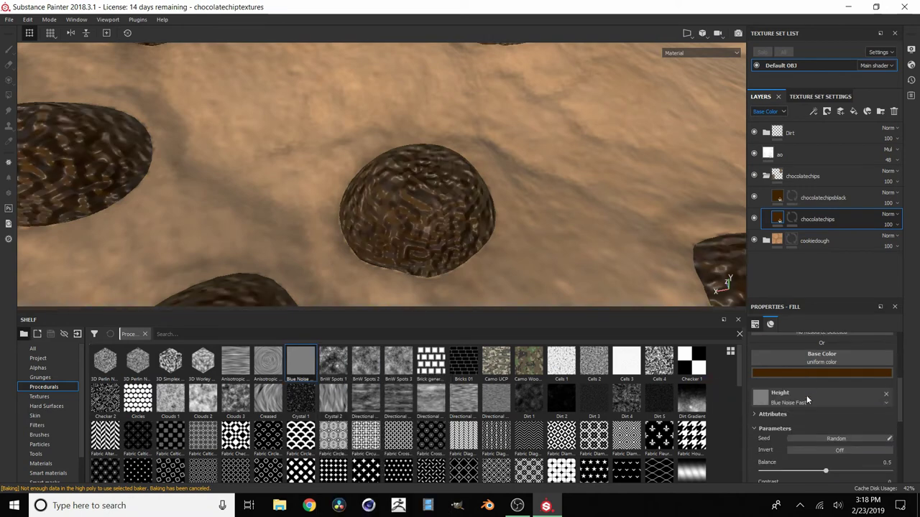
Set the chocolatechips fill layer's UV scale to 2.
scroll(820, 381, "up", 2)
scroll(814, 355, "up", 2)
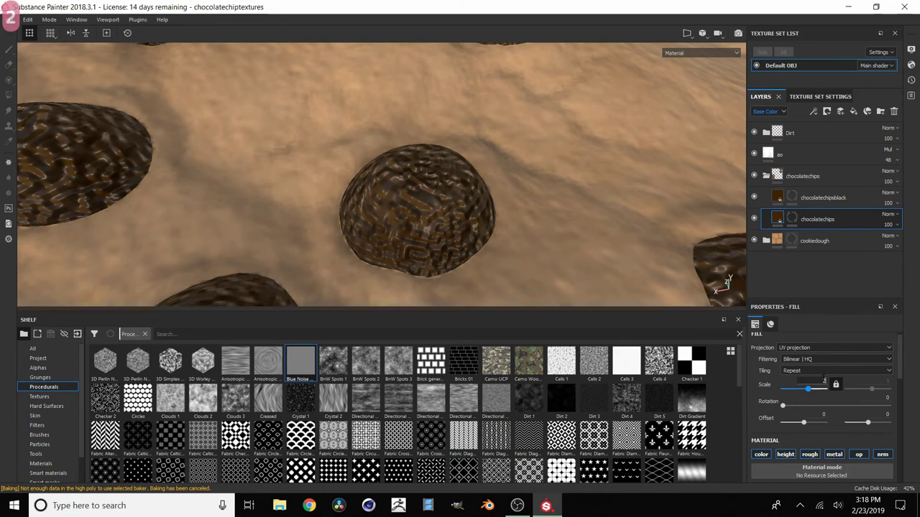
key("Return")
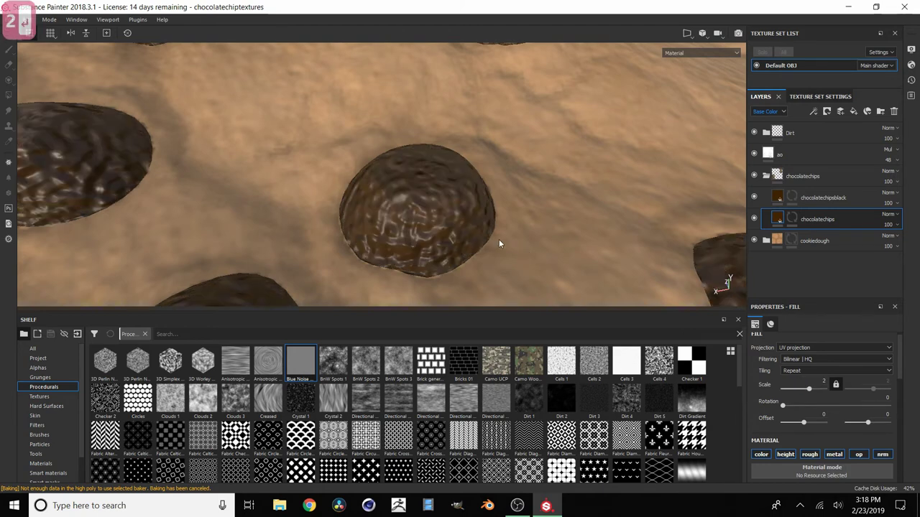
Show the layers' Height channel and set the chocolatechips layer's height opacity to 8.
left_click(766, 113)
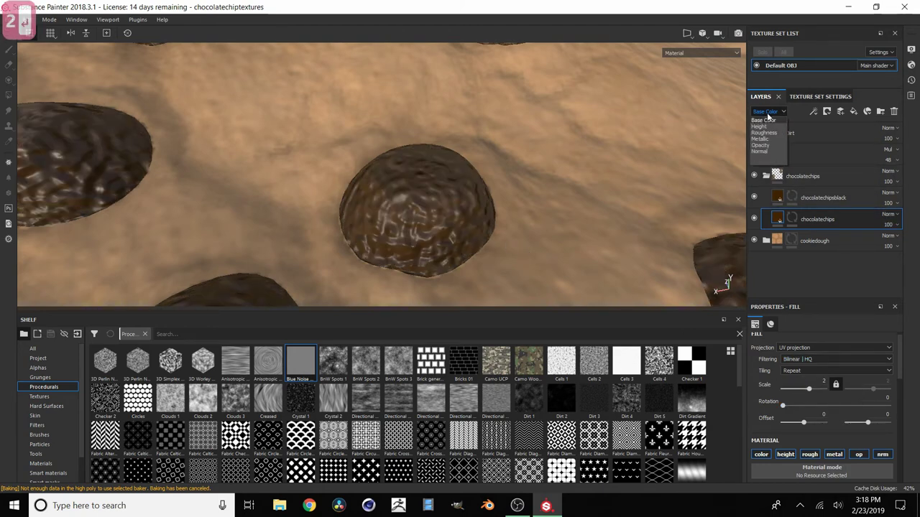
left_click(765, 127)
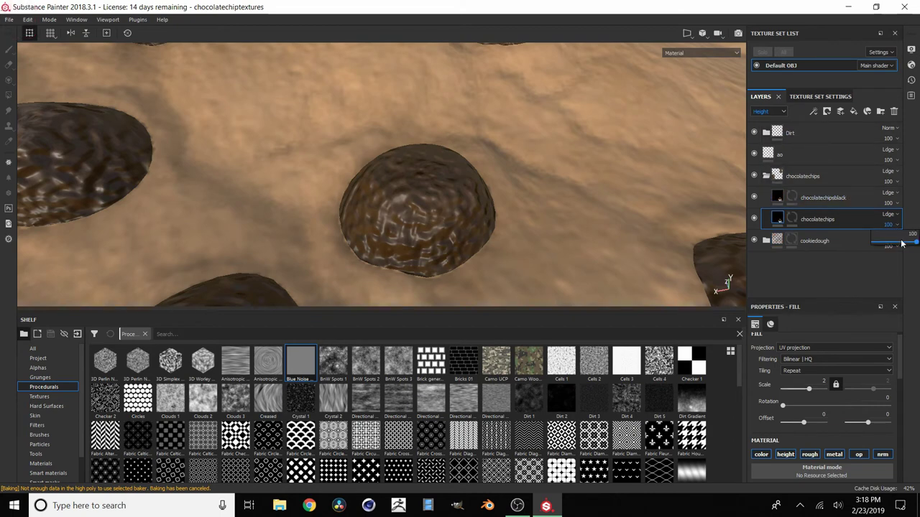
left_click_drag(902, 244, 878, 245)
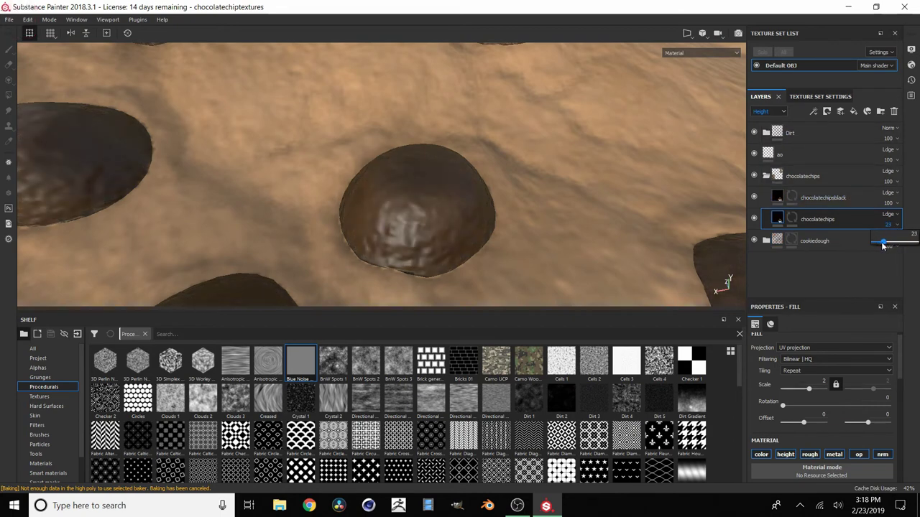
mouse_move(468, 240)
right_mouse_down("shift")
mouse_move(439, 237)
mouse_move(451, 237)
right_mouse_up("shift")
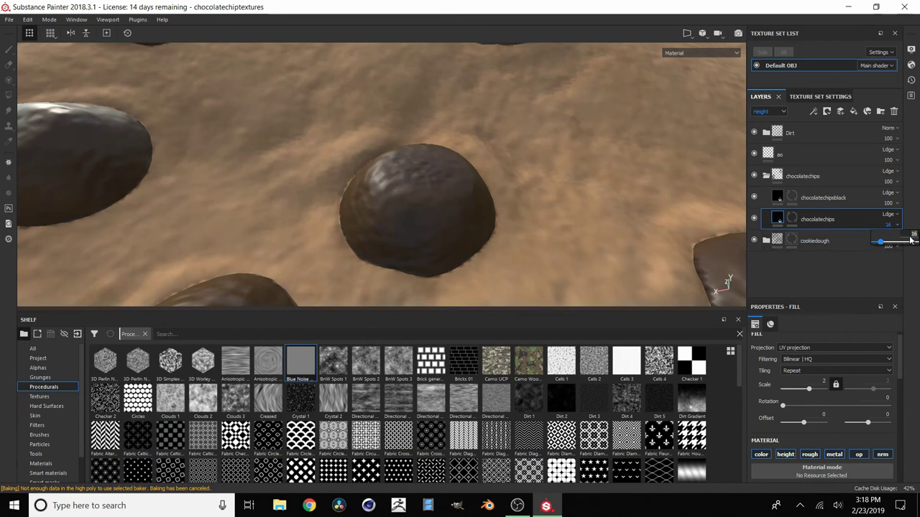
key("Return")
Apply the Blue Noise Fast procedural to the height channel of the chocolatechipsblack fill layer.
scroll(370, 219, "down", 6)
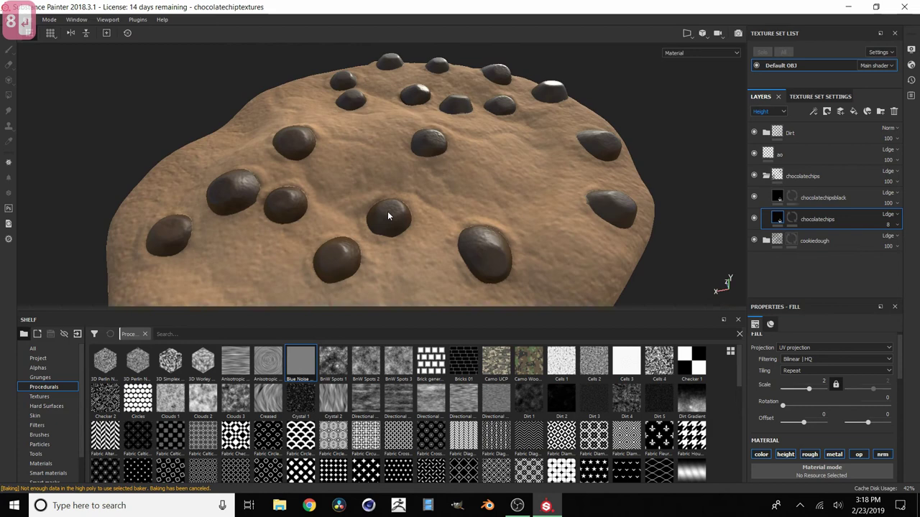
left_click_drag(388, 216, 384, 200, "alt")
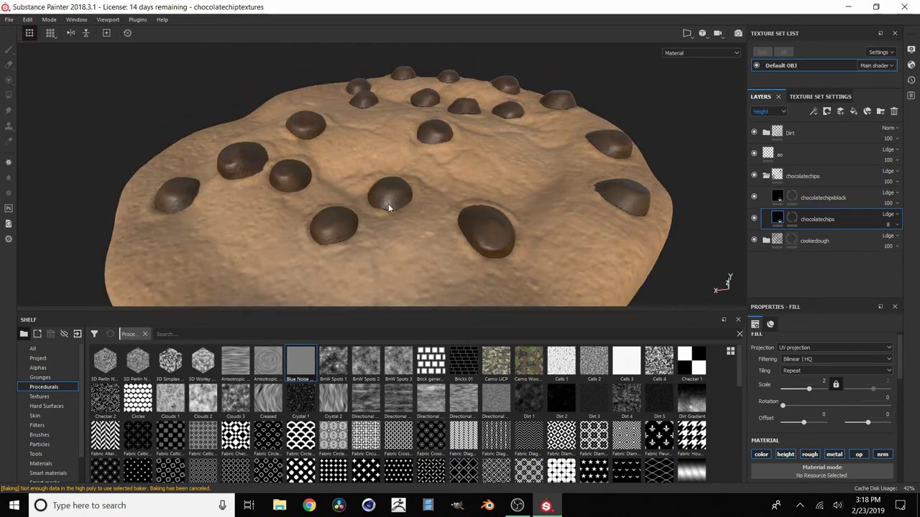
left_click(777, 198)
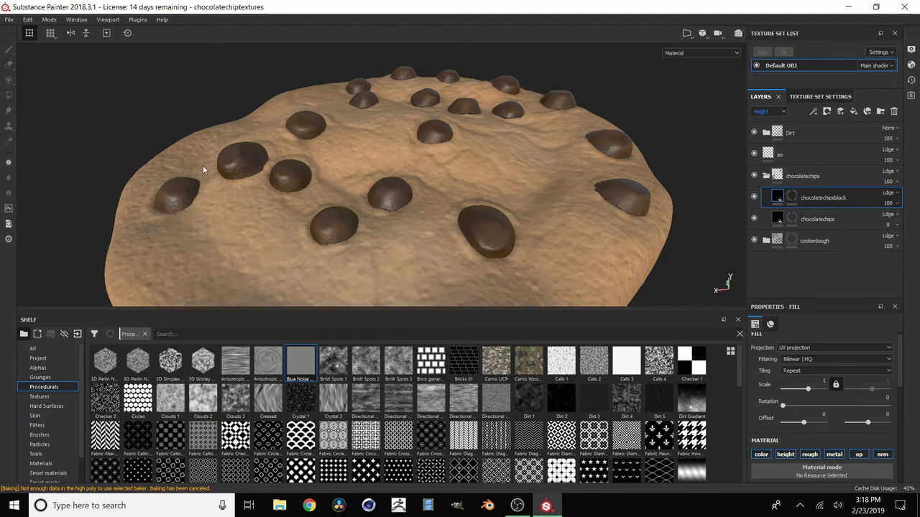
scroll(202, 165, "up", 5)
scroll(319, 164, "down", 3)
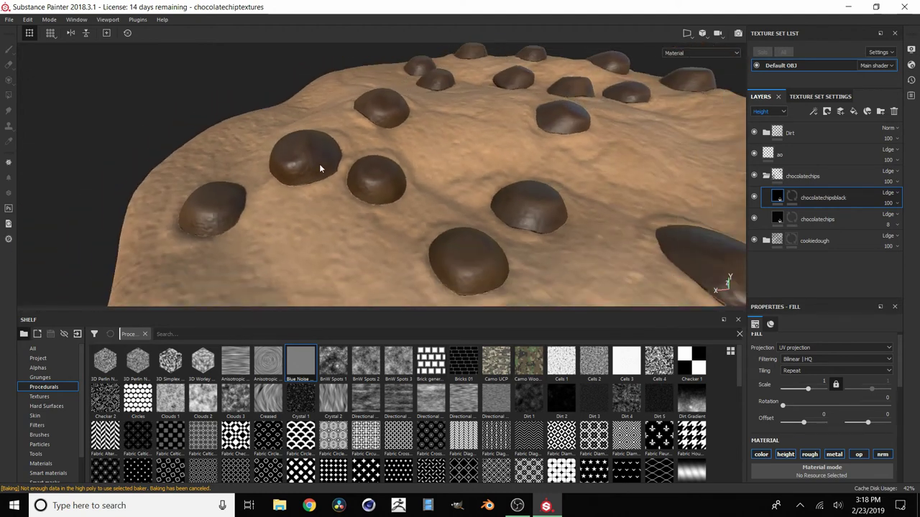
scroll(418, 161, "down", 4)
scroll(614, 179, "up", 4)
middle_click_drag(584, 149, 512, 122, "alt")
scroll(836, 359, "down", 3)
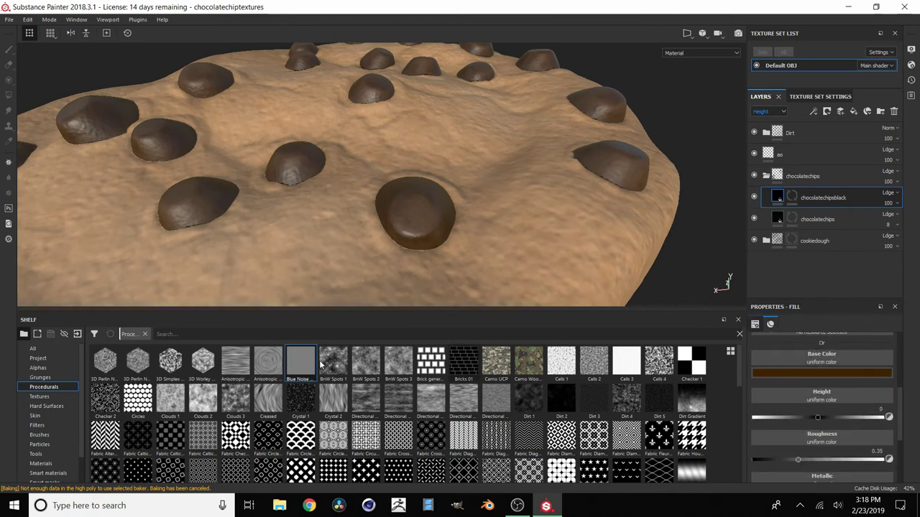
left_click_drag(399, 376, 817, 395)
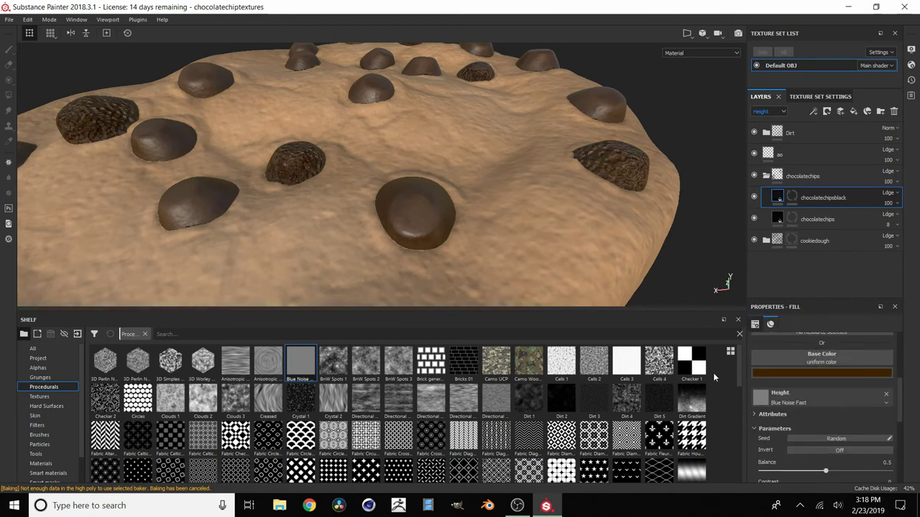
Set the chocolatechipsblack fill layer's UV scale to 2.
scroll(284, 161, "up", 5)
scroll(821, 368, "up", 5)
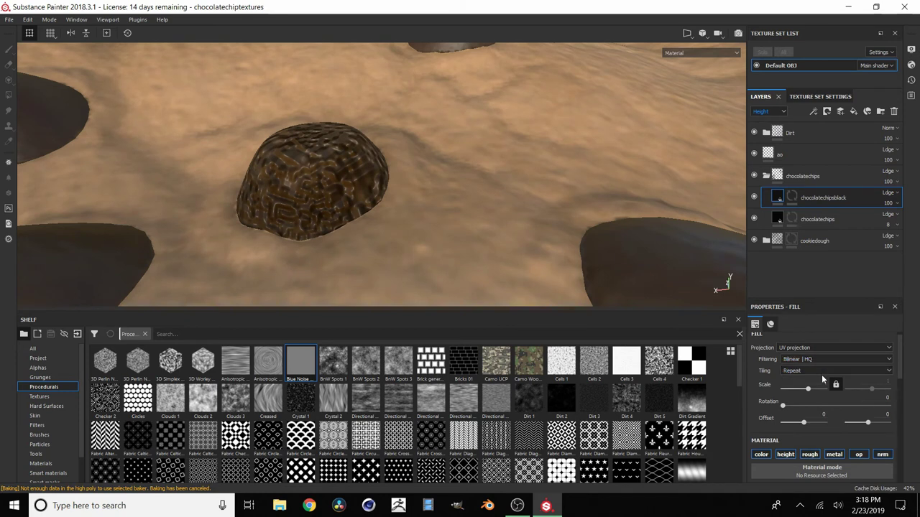
type("2")
key("Return")
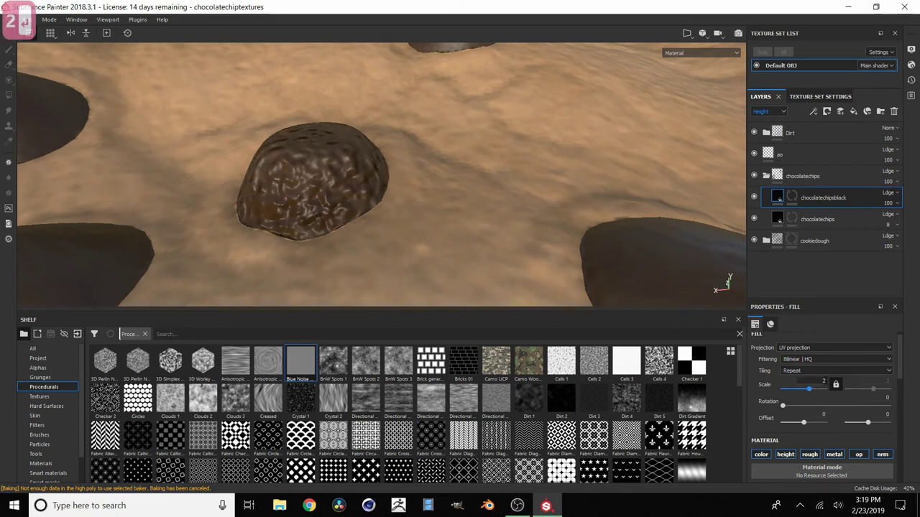
Set the chocolatechipsblack layer's height opacity to 4.
scroll(818, 400, "down", 4)
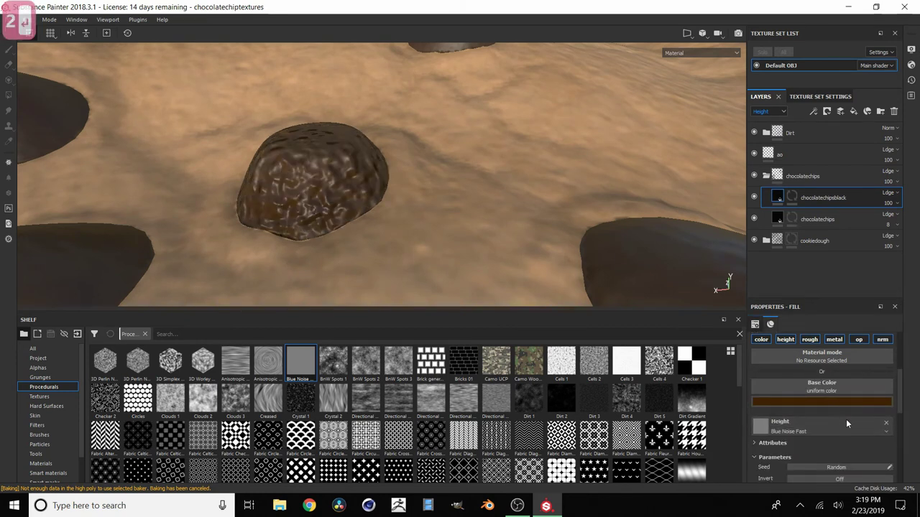
scroll(846, 419, "down", 3)
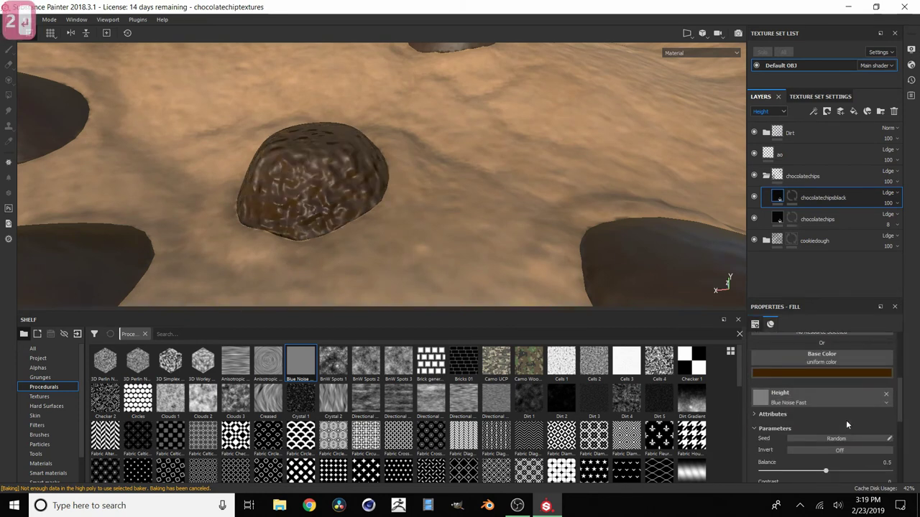
left_click(890, 203)
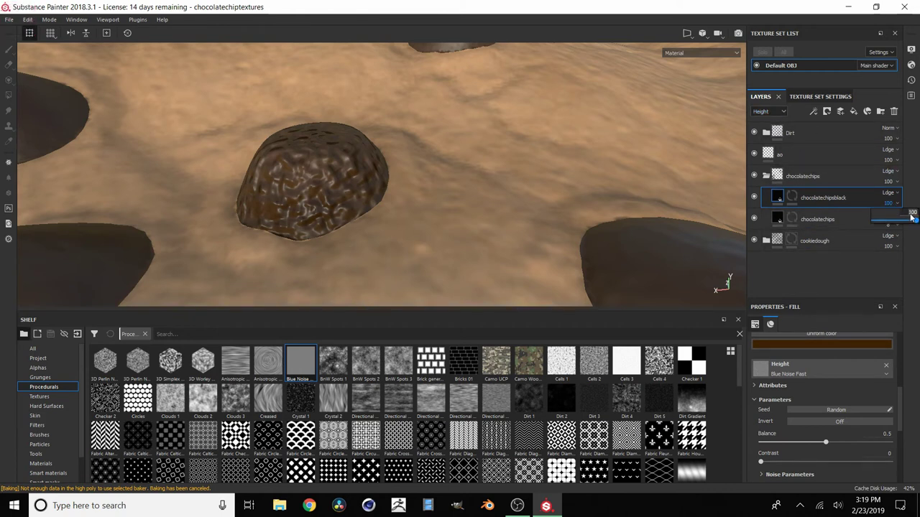
type("4")
key("Return")
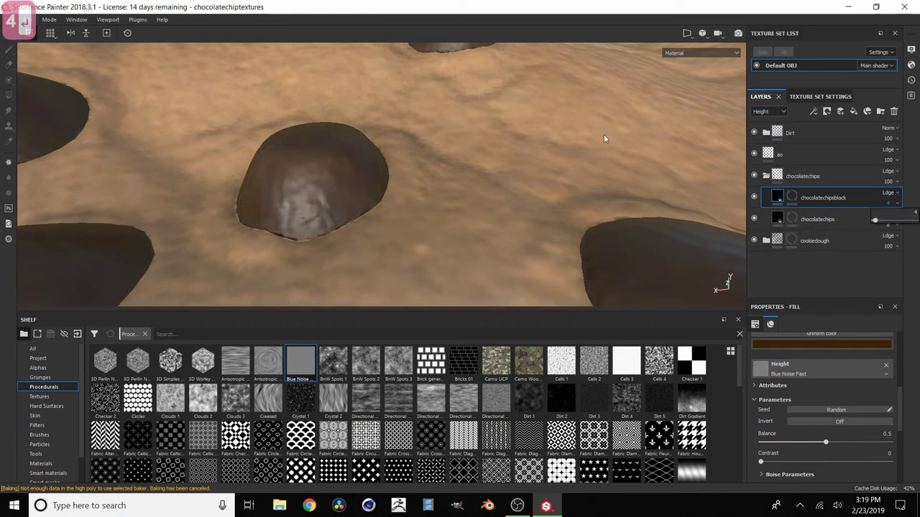
Rename the top fill layer in the cookiedough folder as "lighter" and save the project.
scroll(545, 170, "down", 5)
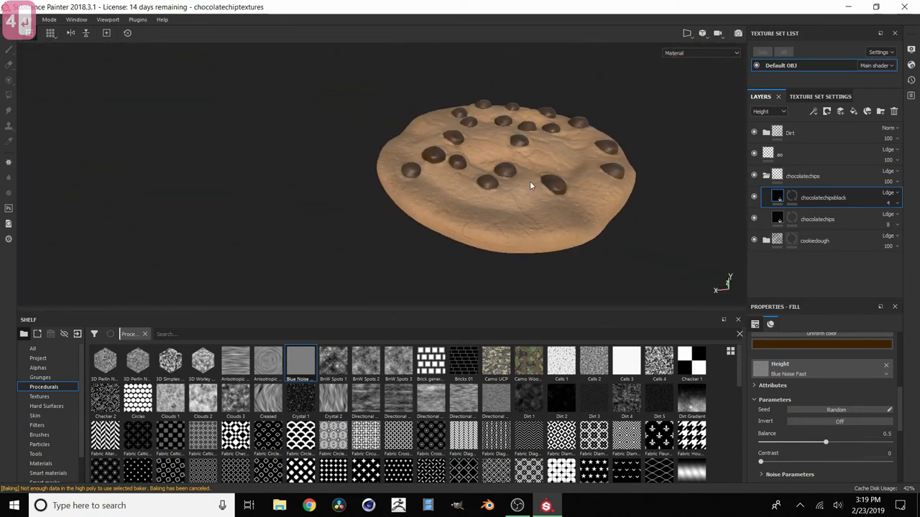
left_click_drag(583, 166, 502, 168, "alt")
right_click_drag(502, 168, 359, 169, "shift")
scroll(358, 171, "down", 1)
scroll(358, 171, "up", 6)
mouse_move(471, 214)
right_mouse_down("shift")
mouse_move(453, 207)
mouse_move(486, 208)
right_mouse_up("shift")
left_click(767, 176)
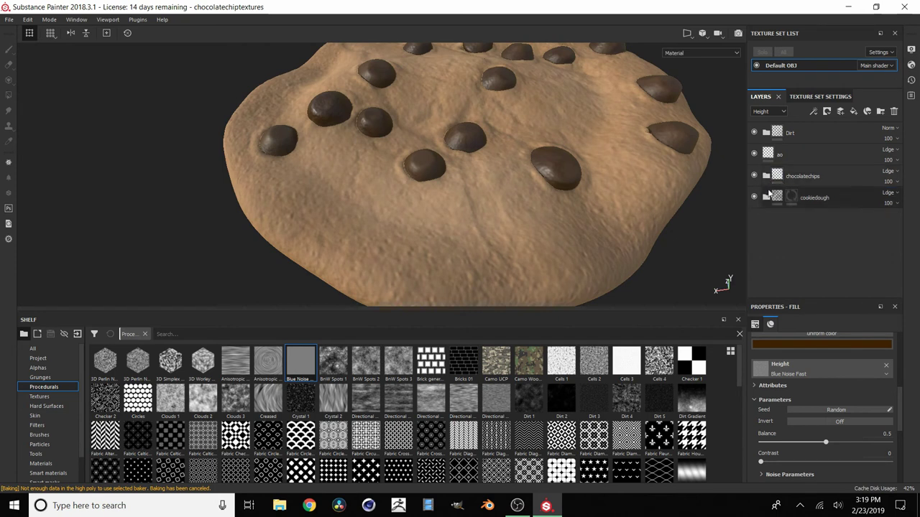
left_click(766, 196)
left_click(816, 223)
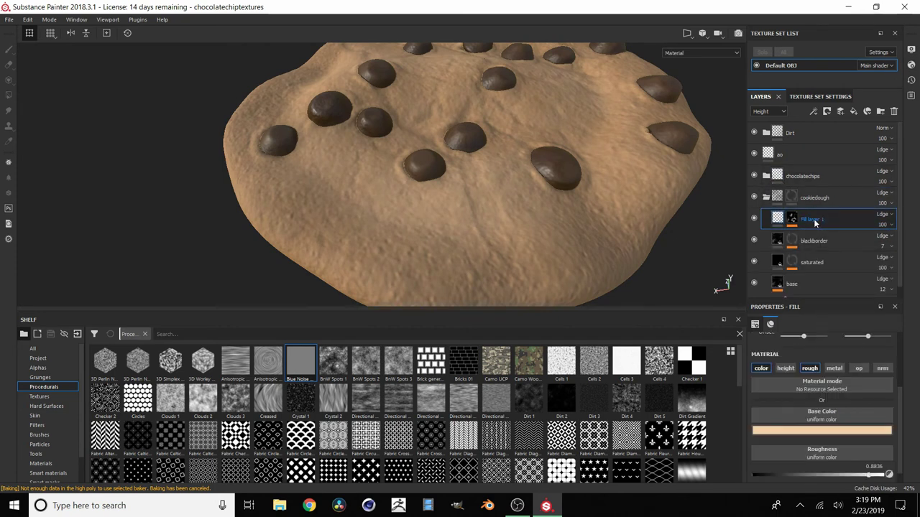
type("lighter")
key("Return")
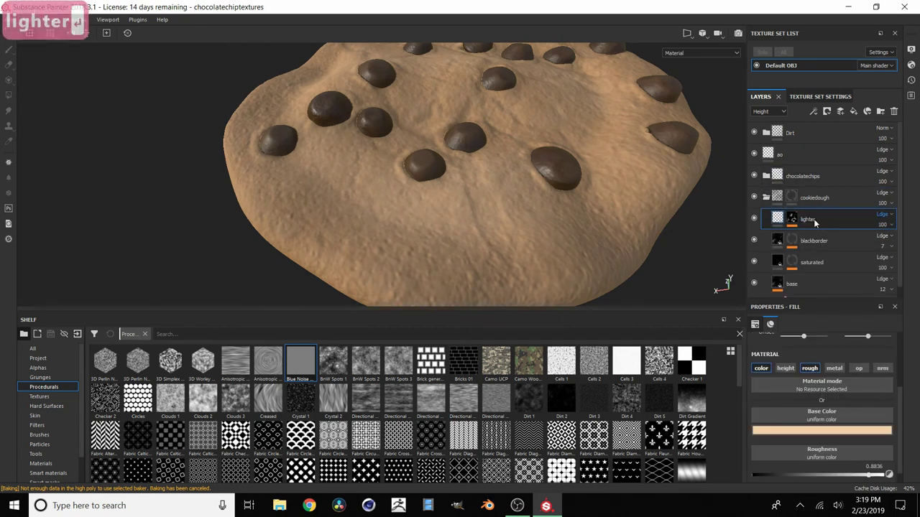
key("ctrl+s")
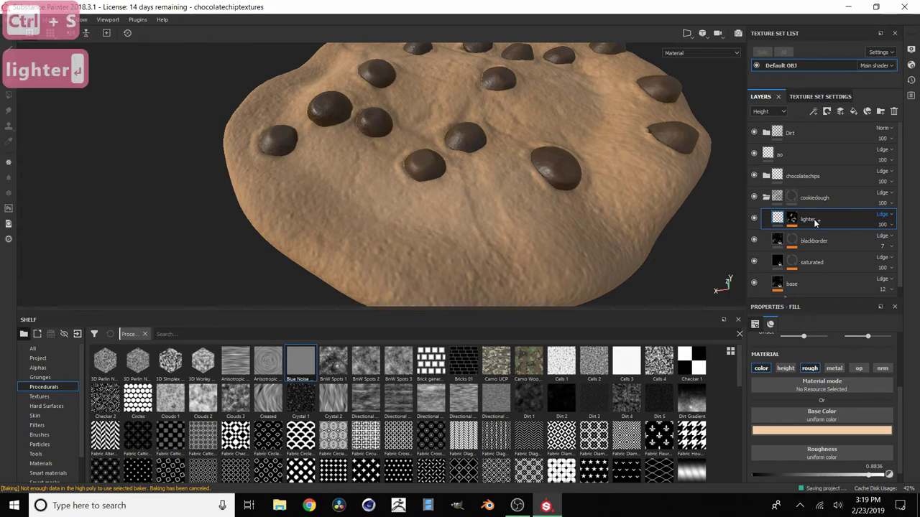
Duplicate the lighter layer and rename the copy as "darker".
key("ctrl+c")
key("ctrl+v")
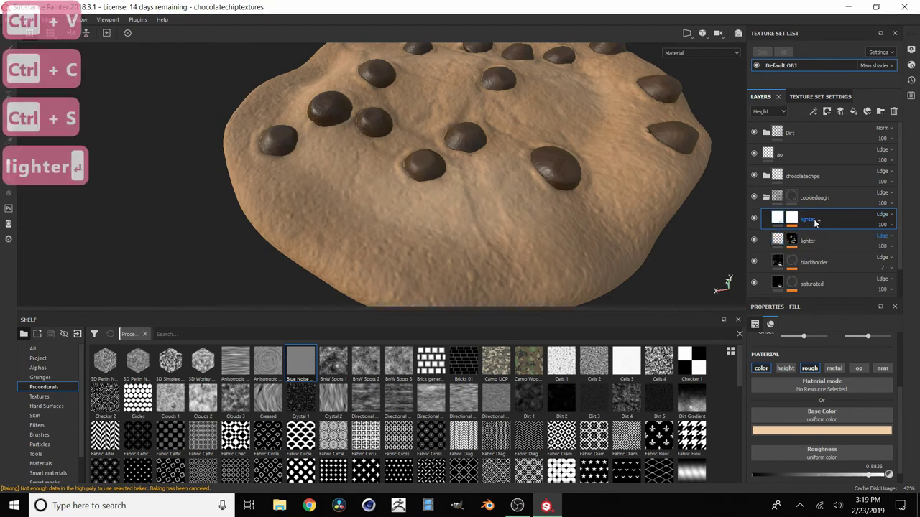
double_click(805, 219)
type("darker")
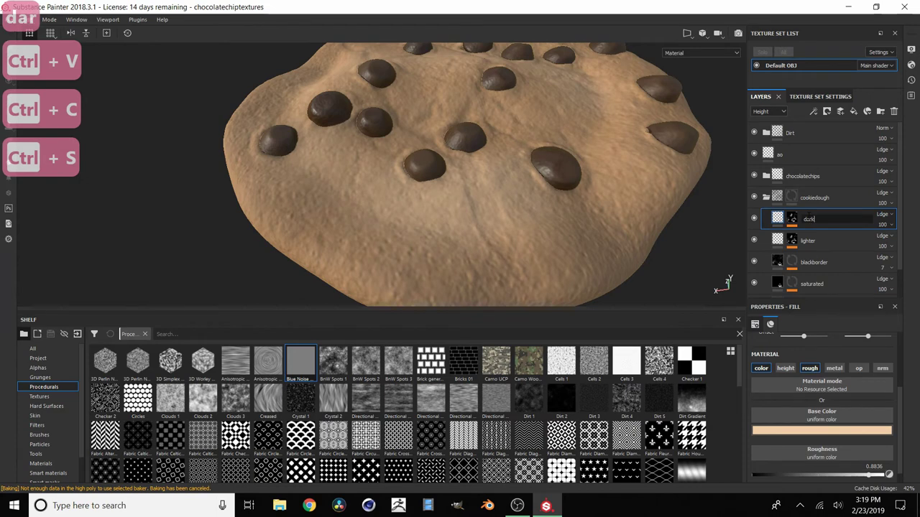
key("Return")
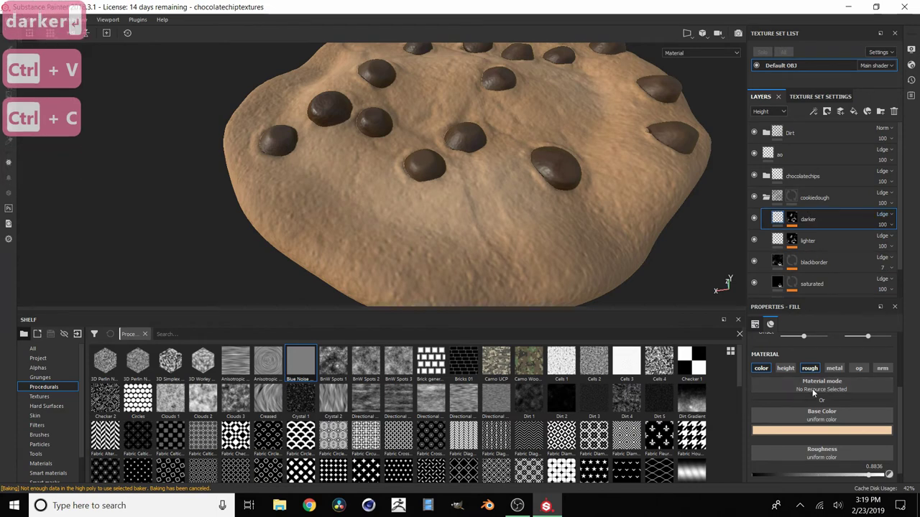
Set the darker layer's base color to a very dark brown.
left_click(822, 417)
left_click(810, 431)
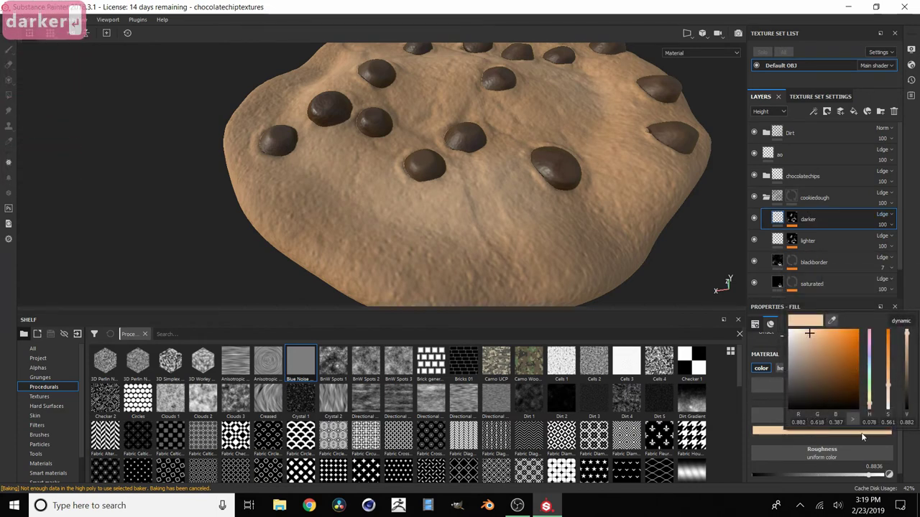
left_click_drag(901, 365, 905, 400)
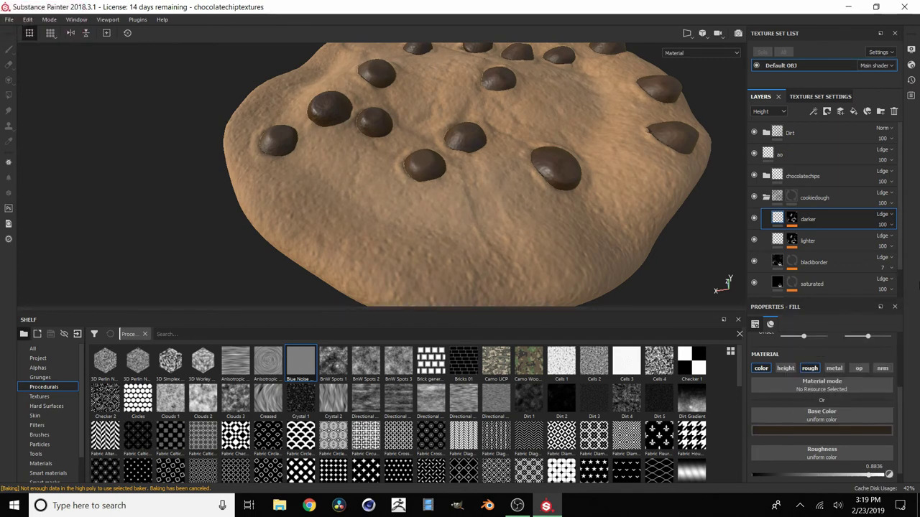
Clear the darker layer's mask and set the layer's Base Color opacity to 42.
right_click(794, 216)
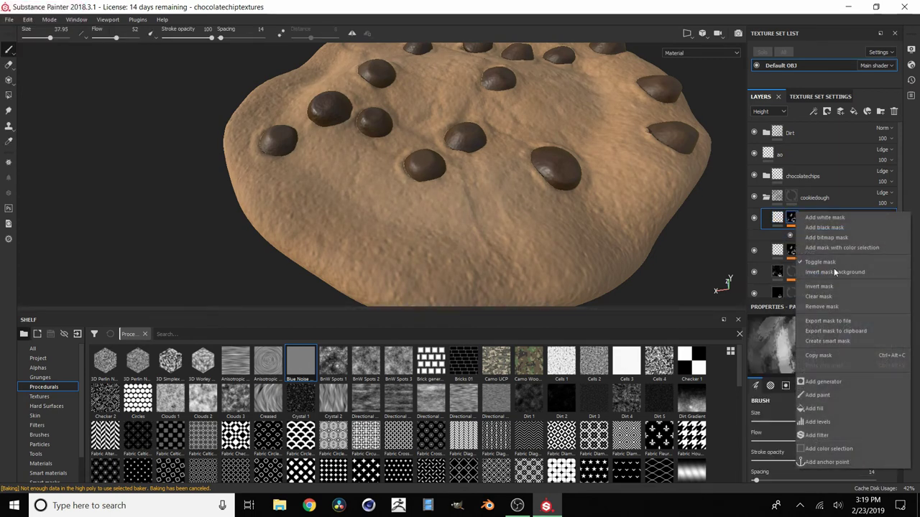
left_click(820, 297)
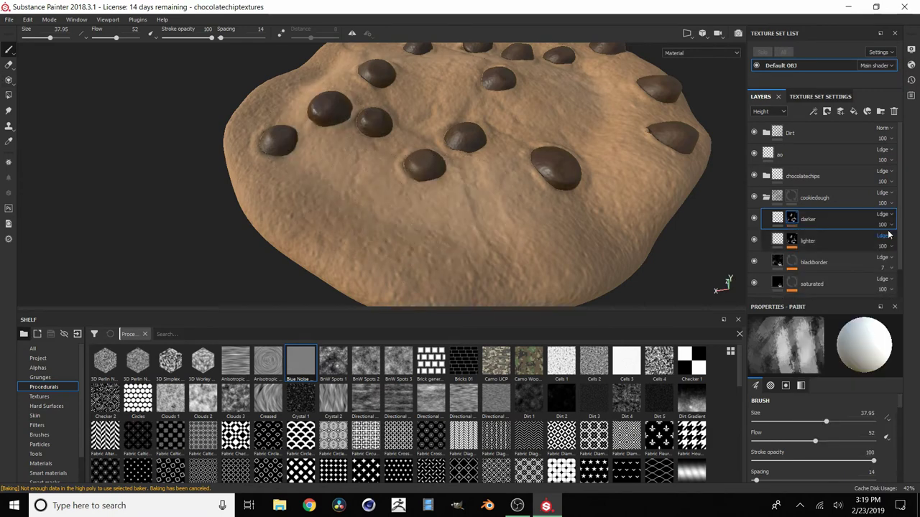
key("ctrl+z")
left_click(763, 119)
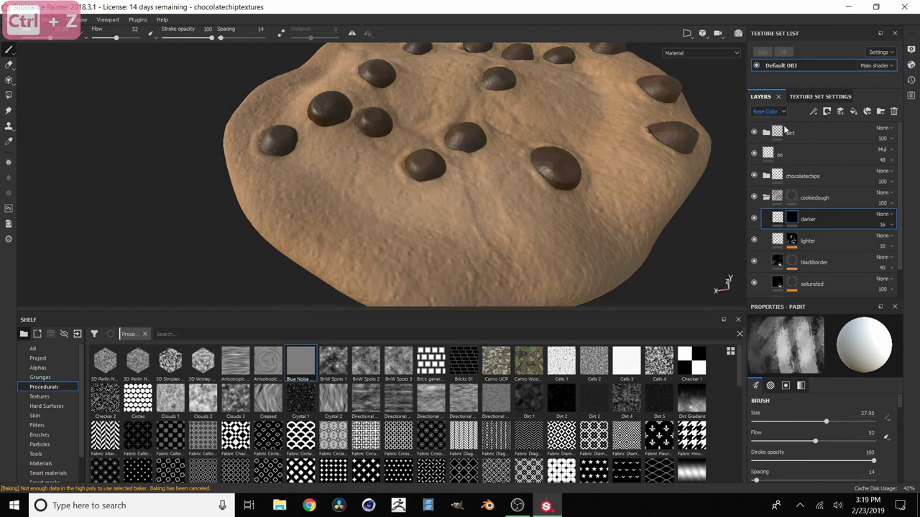
left_click(886, 225)
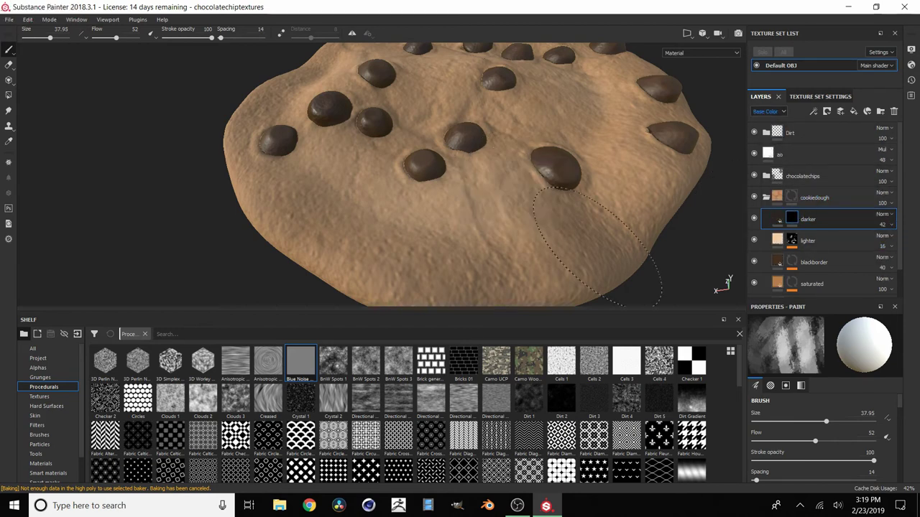
Dab uneven dark patches across the cookie's top surface on the darker layer's mask.
left_click(558, 249)
key("ctrl+z")
scroll(540, 199, "down", 5)
left_click_drag(524, 164, 530, 179, "alt")
scroll(530, 169, "up", 2)
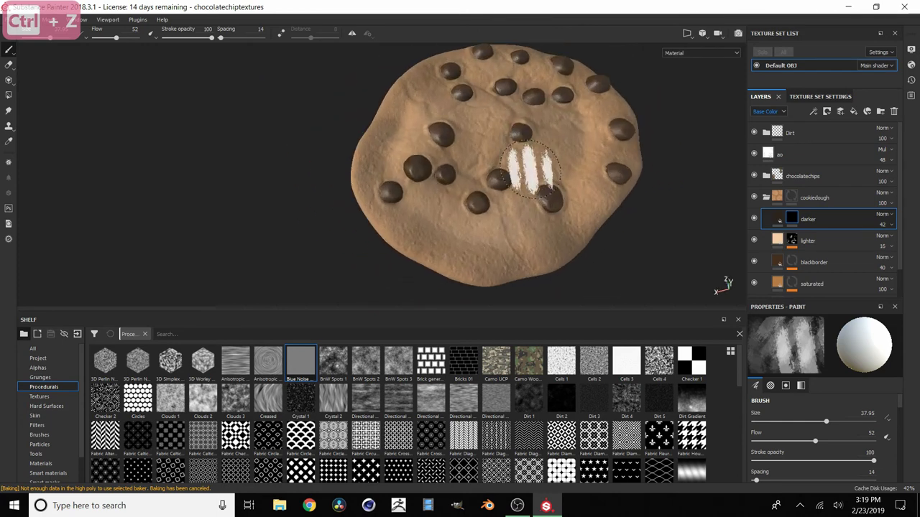
key("ctrl+z")
left_click(506, 180)
key("ctrl+z")
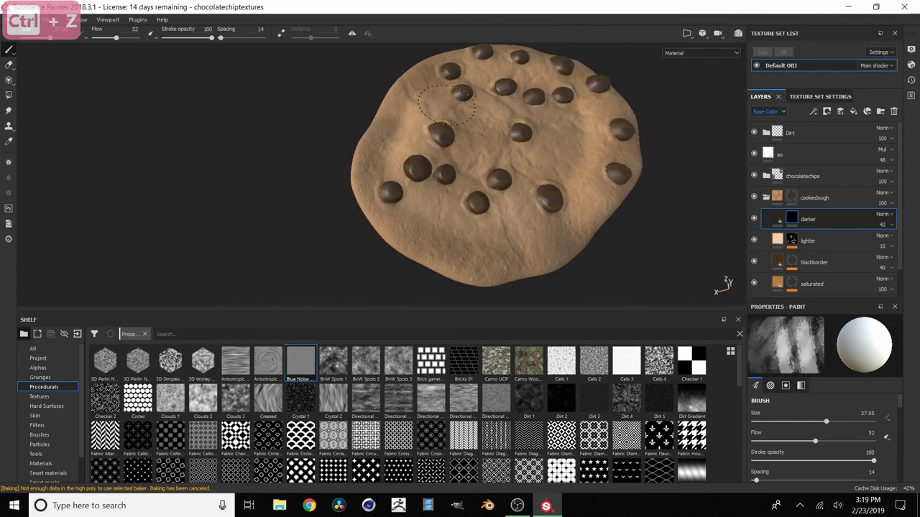
left_click(431, 95)
key("ctrl+z")
left_click(546, 105)
key("ctrl+z")
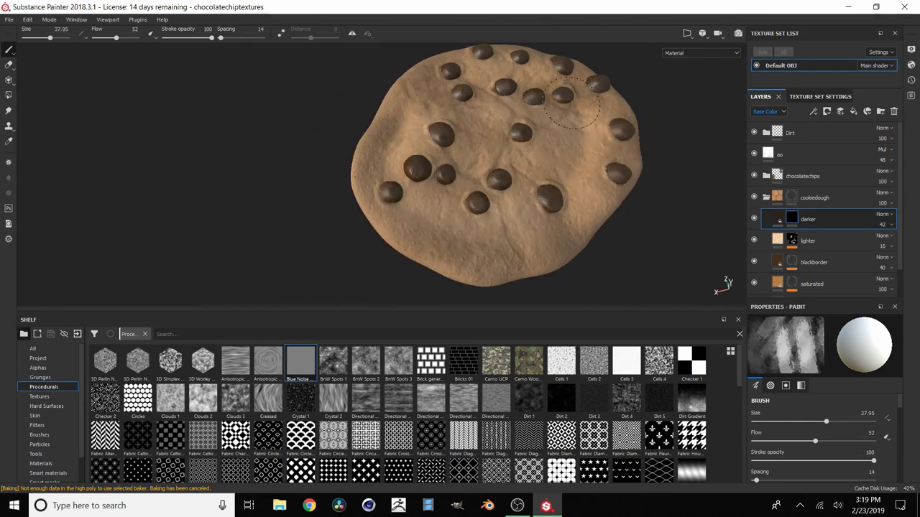
left_click(607, 210)
key("ctrl+z")
left_click(409, 180)
key("ctrl+z")
left_click(426, 120)
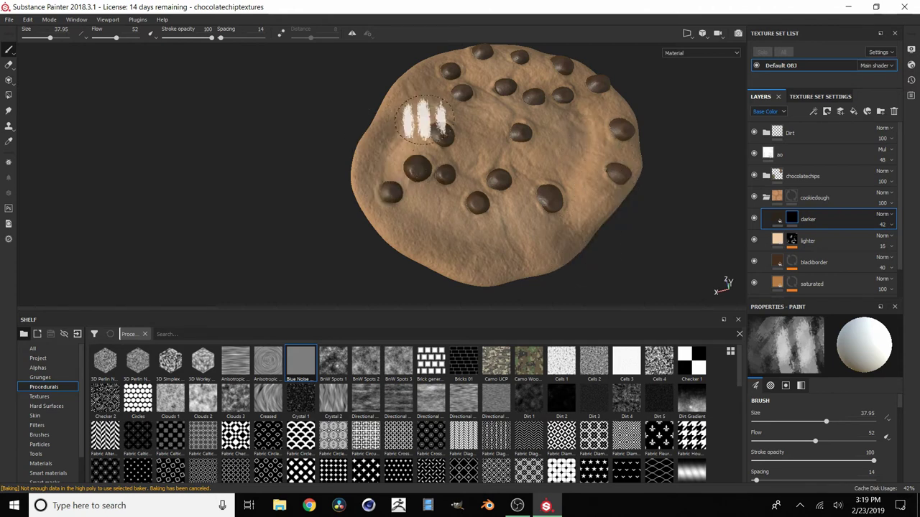
key("ctrl+z")
left_click(422, 169)
key("ctrl+z")
left_click(499, 183)
key("ctrl+z")
left_click(546, 110)
key("ctrl+z")
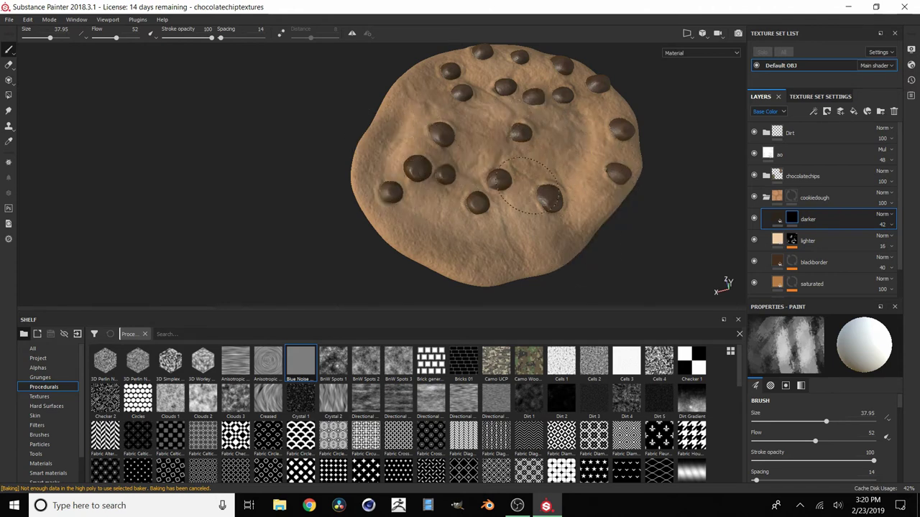
Extend the dark patches over the cookie's underside and edges on the darker layer's mask.
left_click_drag(526, 249, 507, 93, "alt")
middle_click_drag(503, 218, 434, 126, "alt")
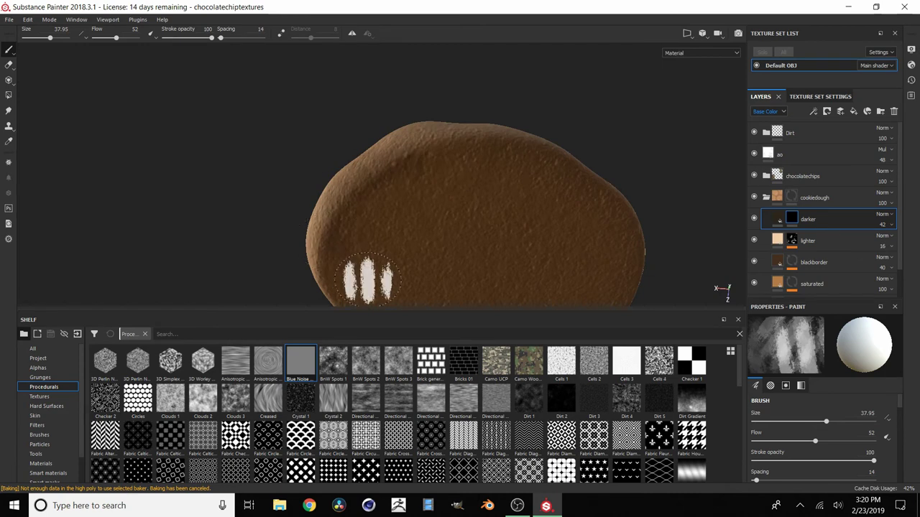
mouse_move(507, 175)
left_mouse_down("alt")
mouse_move(323, 113)
mouse_move(441, 165)
mouse_move(435, 251)
left_mouse_up("alt")
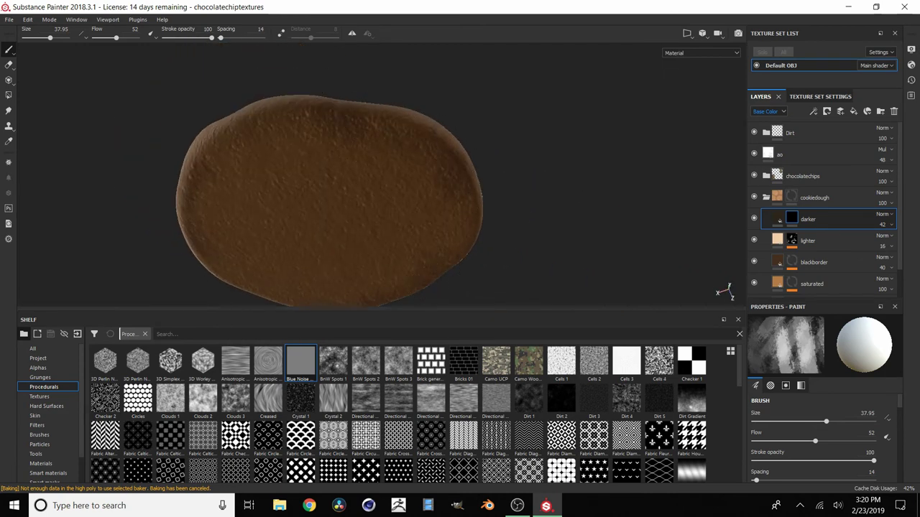
left_click_drag(352, 223, 377, 305, "alt")
middle_click_drag(396, 177, 465, 237, "alt")
scroll(407, 173, "down", 3)
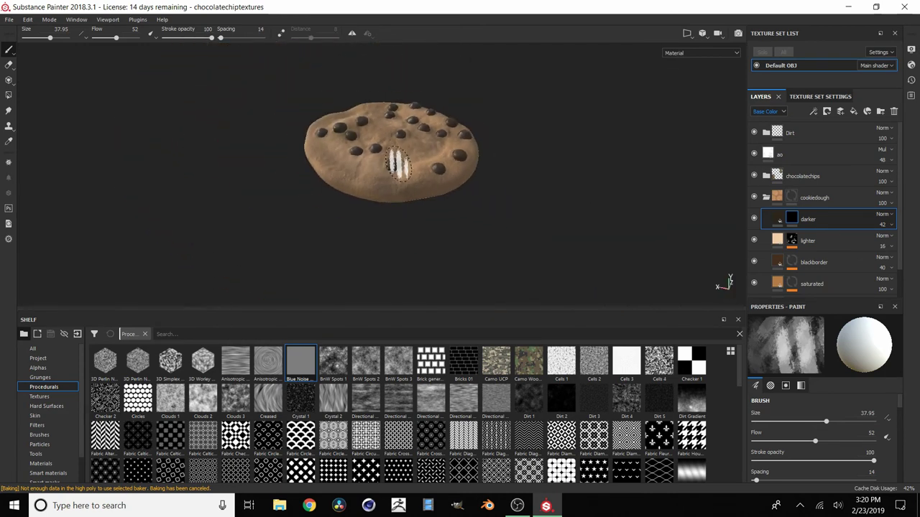
scroll(401, 117, "up", 3)
left_click_drag(411, 218, 419, 83, "alt")
left_click_drag(374, 165, 436, 170, "alt")
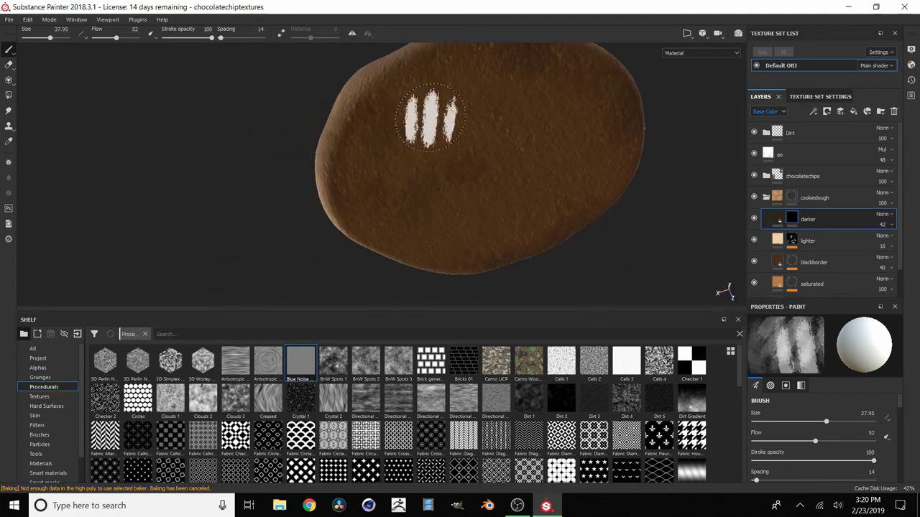
mouse_move(574, 185)
left_mouse_down("alt")
mouse_move(513, 211)
mouse_move(503, 165)
mouse_move(421, 175)
mouse_move(472, 206)
left_mouse_up("alt")
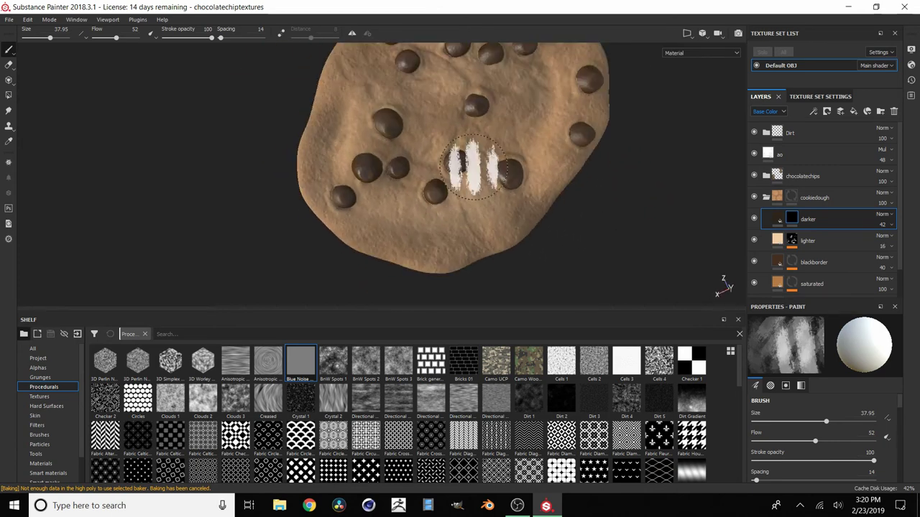
left_click_drag(395, 115, 428, 160, "alt")
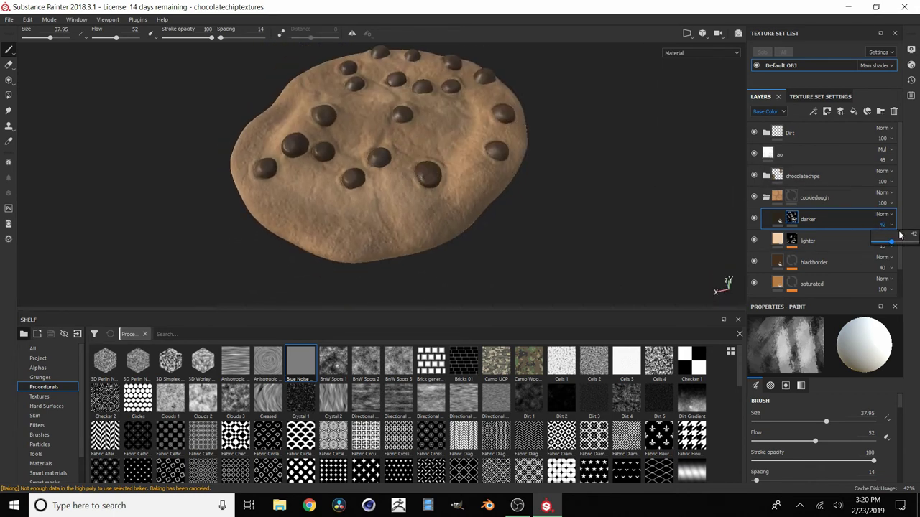
Set the darker layer's Base Color opacity to 20 and toggle its visibility to compare the effect.
left_click_drag(913, 236, 913, 236)
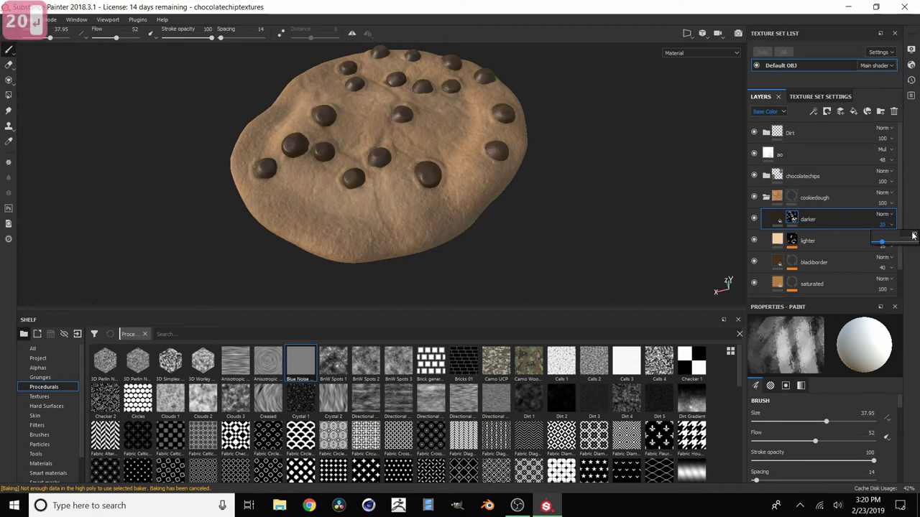
left_click(753, 219)
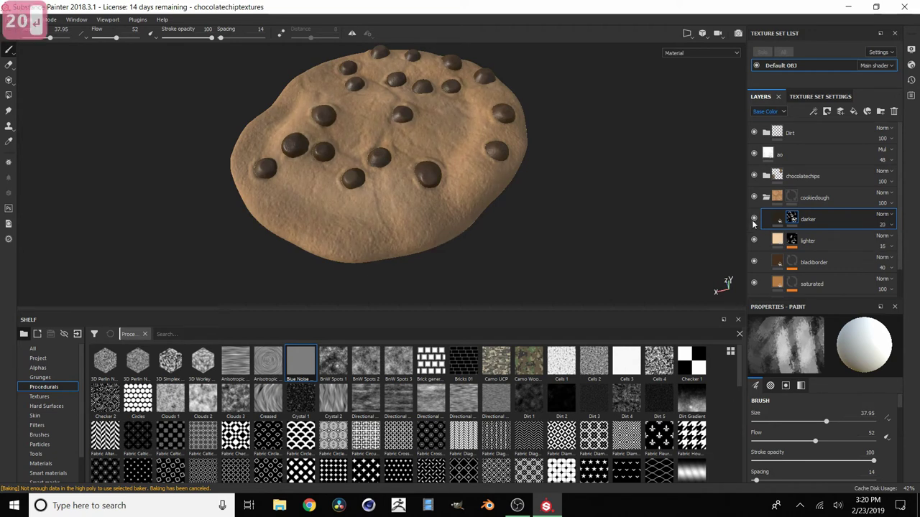
Examine the dough's color variation across the cookie's top and along its side edge.
scroll(551, 212, "down", 3)
left_click_drag(384, 177, 492, 105, "alt")
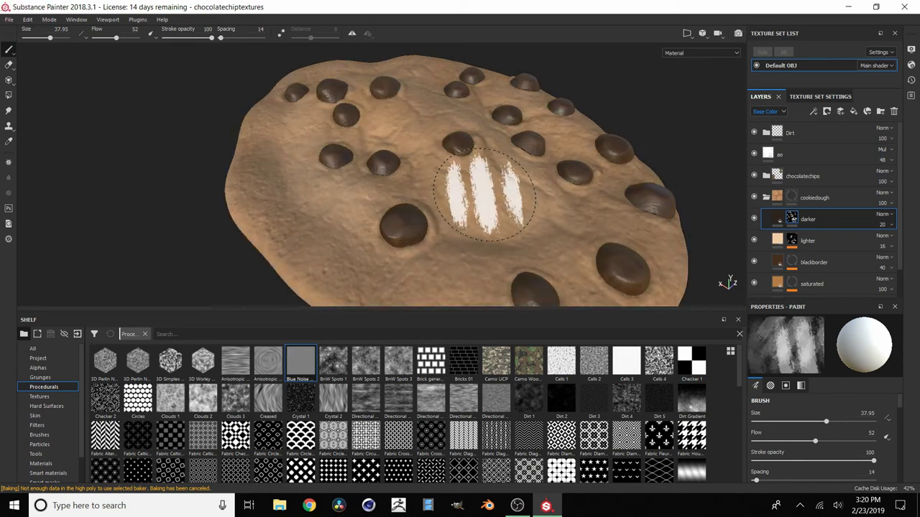
scroll(483, 194, "down", 5)
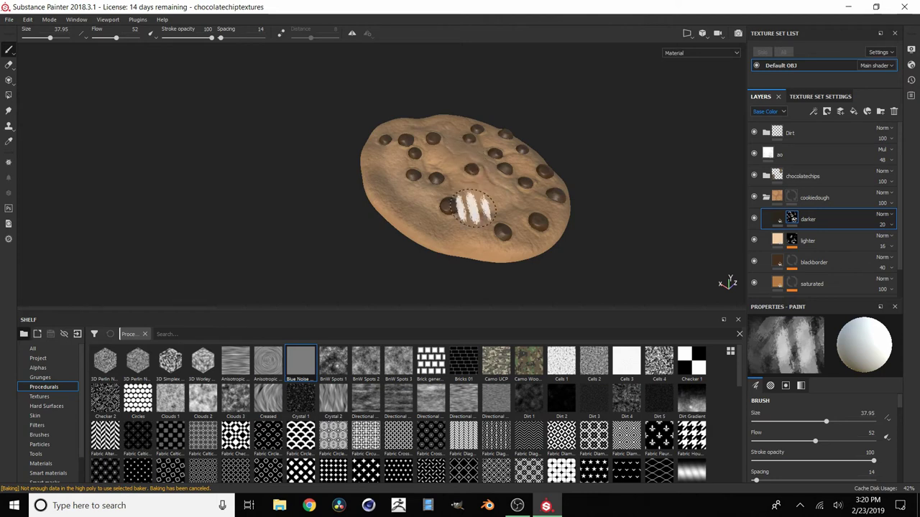
scroll(484, 208, "up", 5)
key("ctrl+z")
right_click_drag(485, 230, 451, 235, "shift")
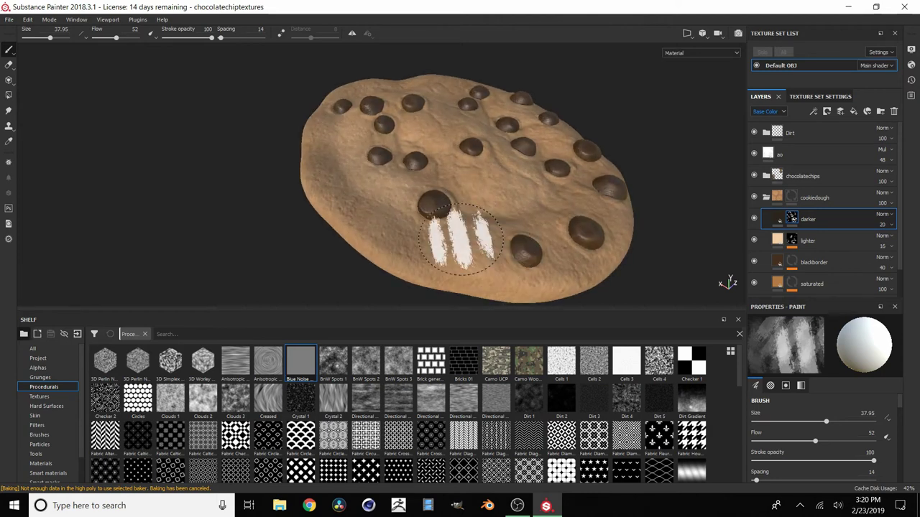
scroll(390, 230, "down", 3)
scroll(393, 232, "up", 6)
middle_click_drag(410, 245, 398, 127, "alt")
left_click_drag(397, 127, 460, 202, "alt")
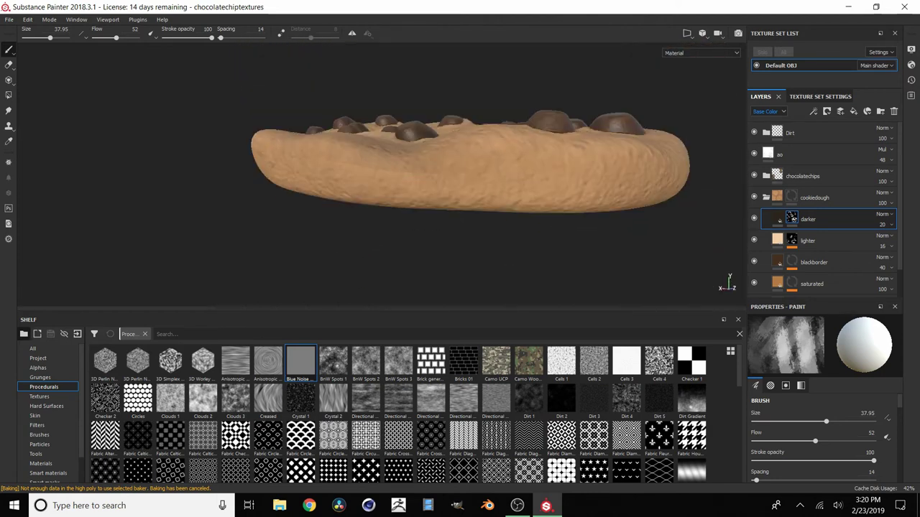
right_click_drag(462, 212, 514, 211, "shift")
scroll(422, 190, "up", 5)
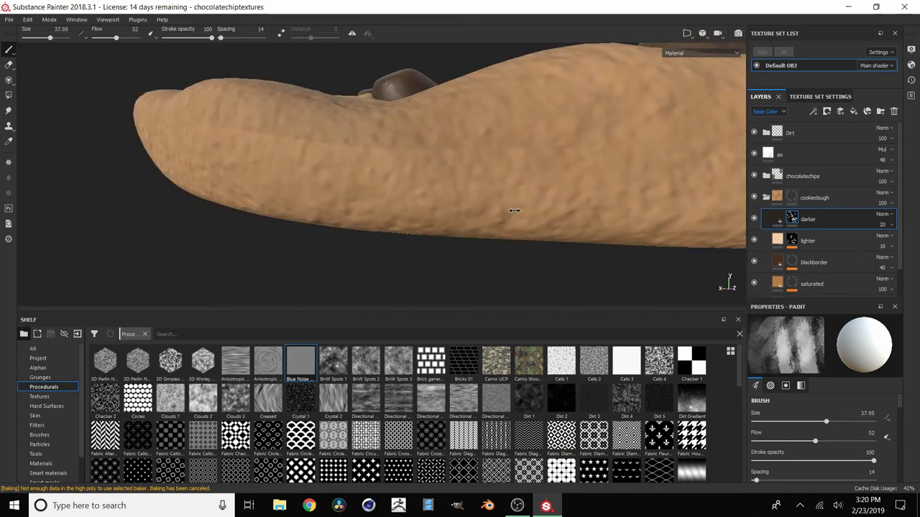
Add a paint layer above the Dirt folder and set its Base Color blending mode to Passthrough.
left_click(824, 136)
left_click(840, 112)
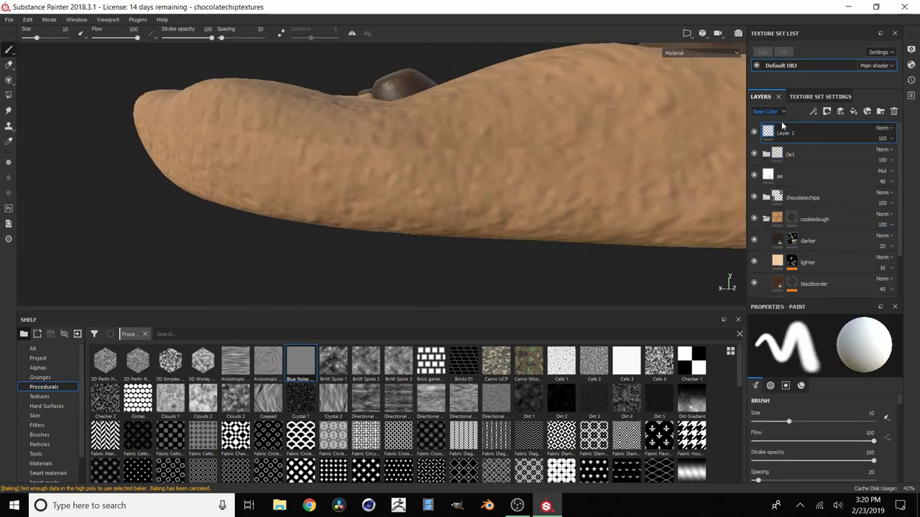
left_click(889, 128)
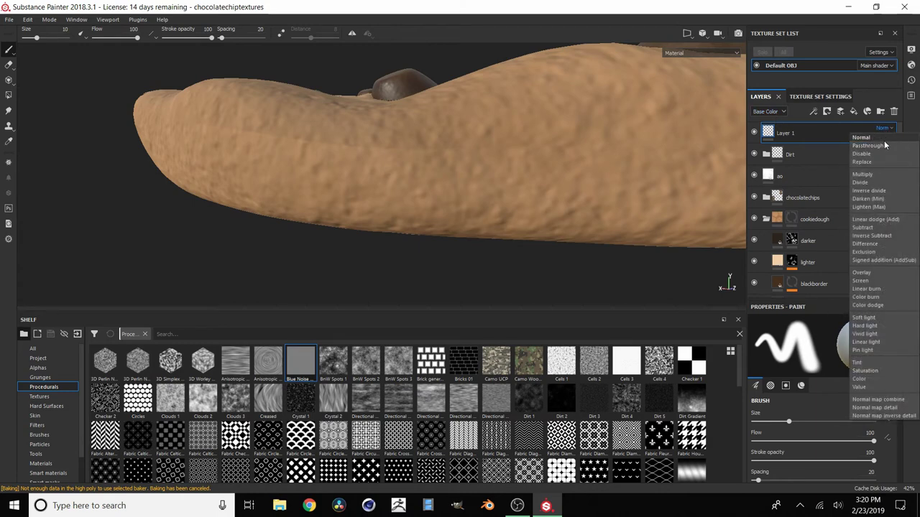
left_click(883, 140)
Set the new top layer's blending mode to Passthrough for the Height, Roughness and Normal channels as well.
left_click(773, 113)
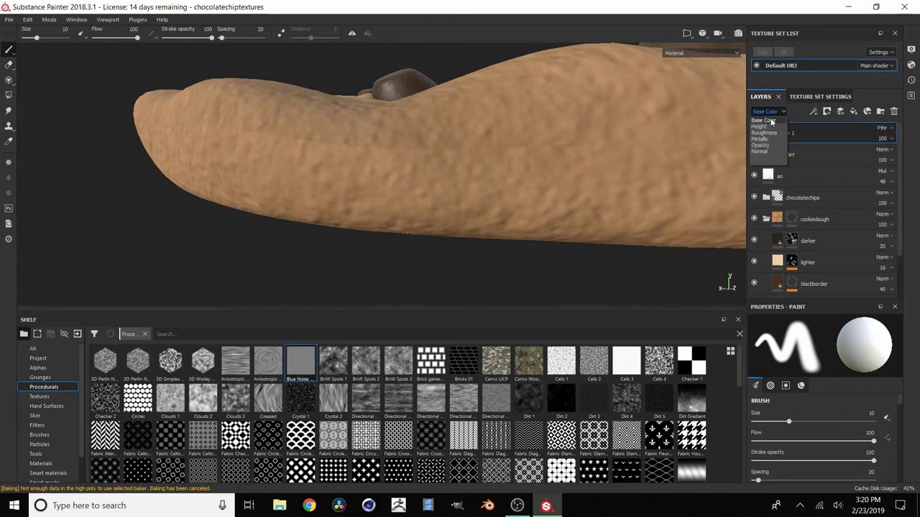
left_click(765, 127)
left_click(885, 128)
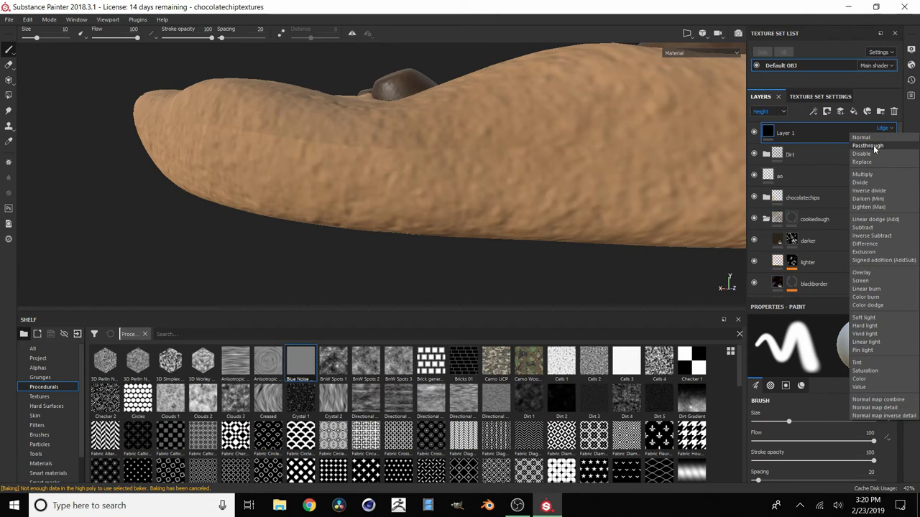
left_click(874, 147)
left_click(768, 112)
left_click(766, 135)
left_click(882, 128)
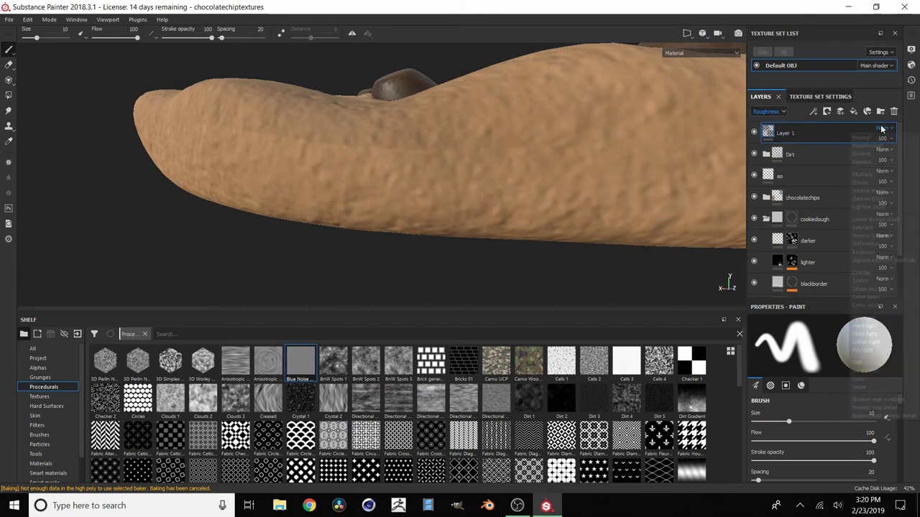
left_click(866, 145)
left_click(780, 113)
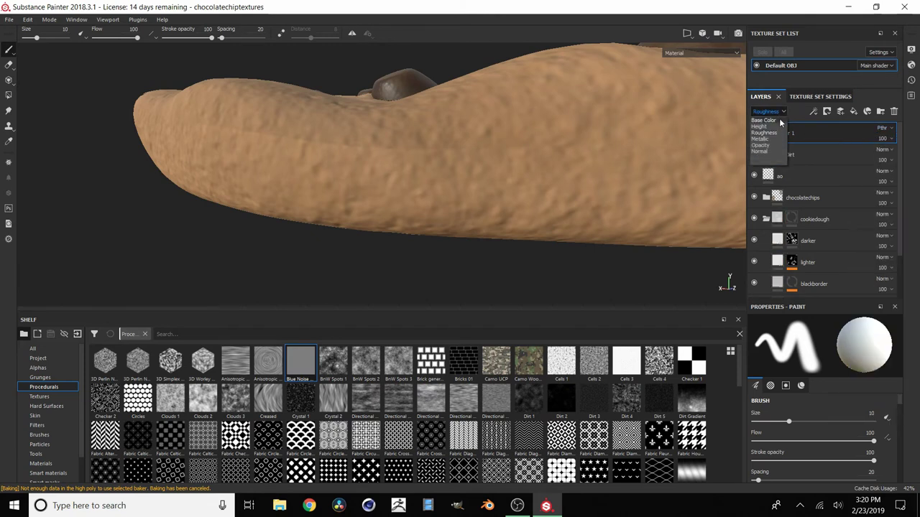
left_click(761, 151)
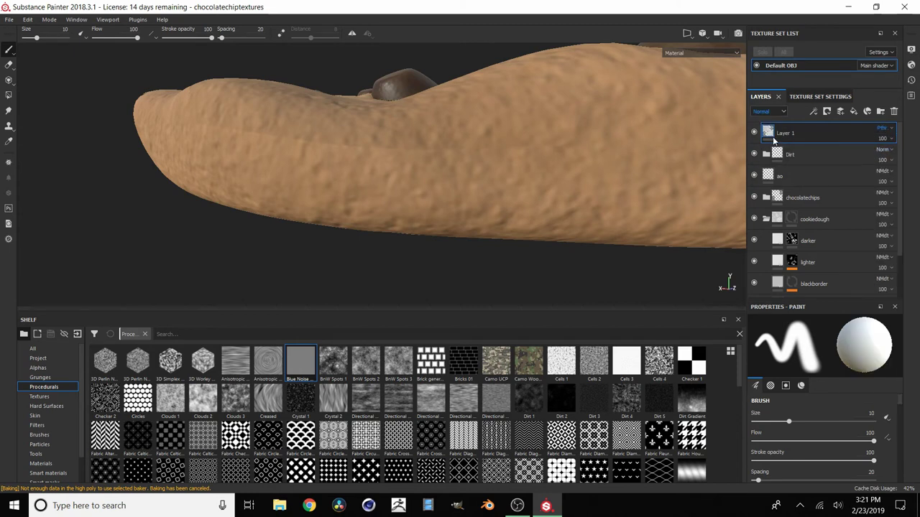
Switch to the Clone tool, try it over the seam on the cookie's side, and undo the test strokes.
left_click(9, 126)
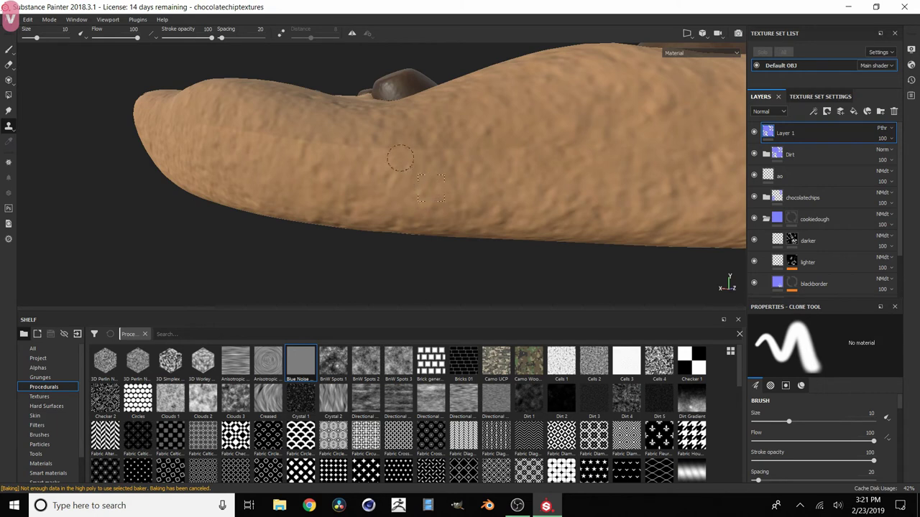
key("ctrl+z")
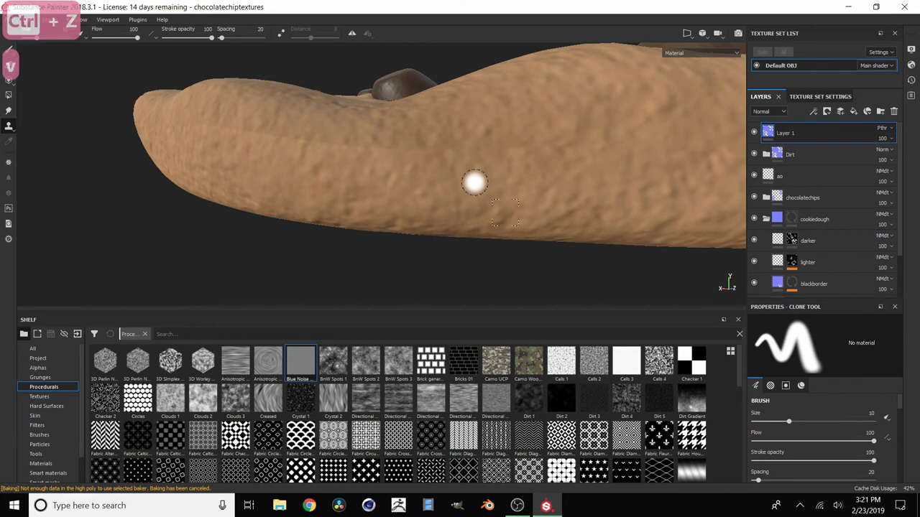
scroll(474, 182, "down", 2)
middle_click_drag(542, 193, 510, 171, "alt")
left_click_drag(509, 171, 487, 172, "alt")
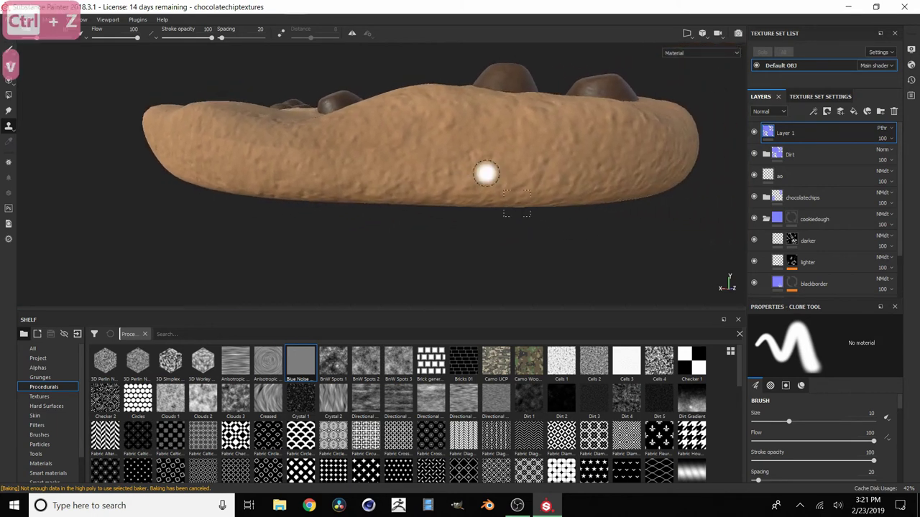
key("ctrl+z")
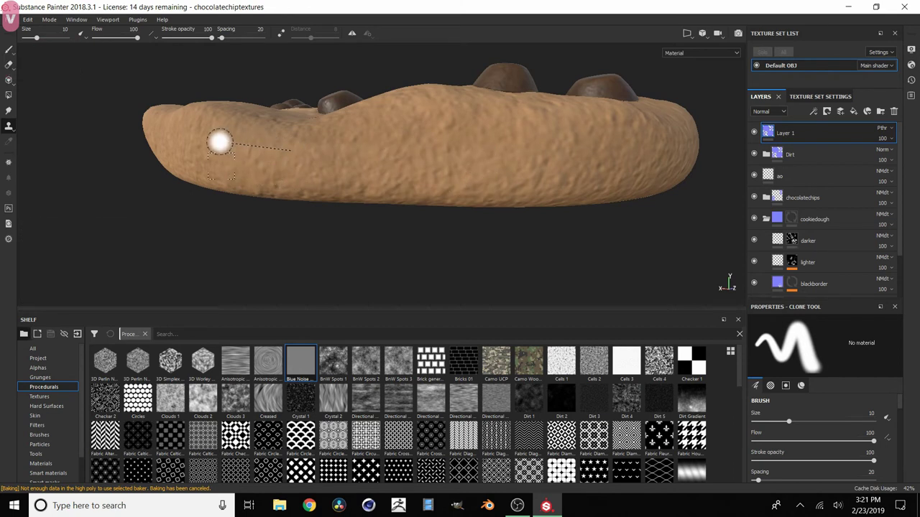
Lower the Clone tool's stroke opacity to 74, undo the test strokes and resample the dough texture.
left_click_drag(223, 146, 271, 136, "alt")
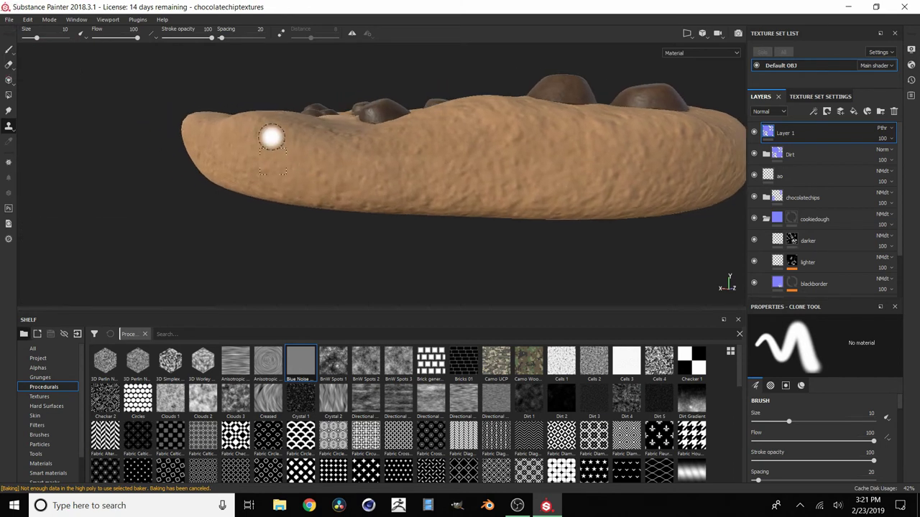
left_click_drag(211, 37, 198, 41)
key("ctrl+z")
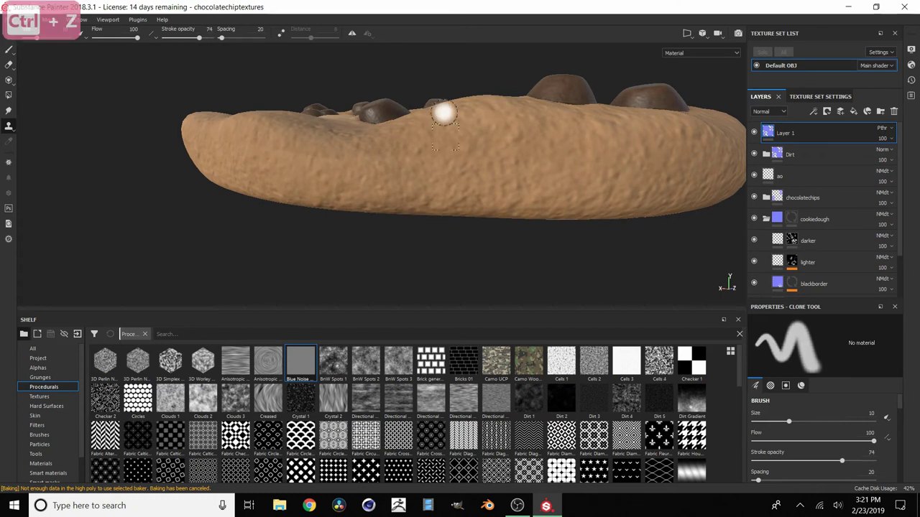
key("ctrl+z")
key("v")
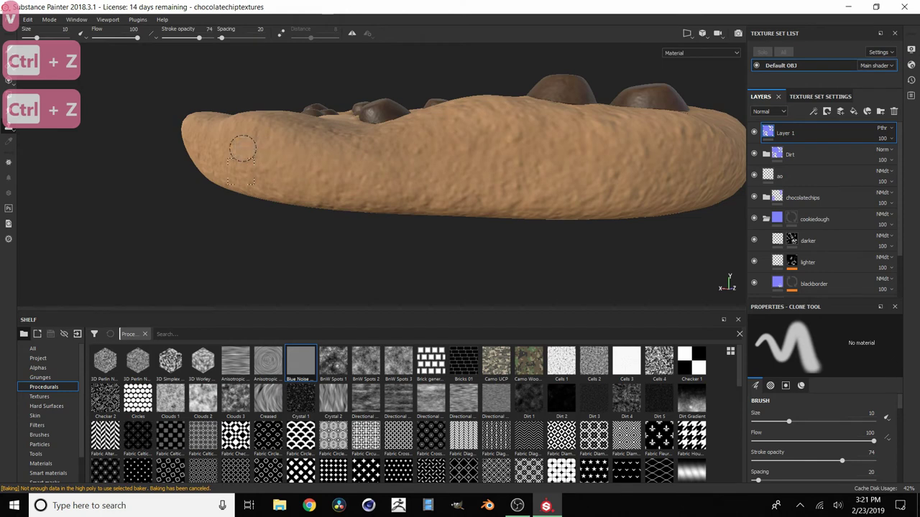
Clone dough texture in straight strokes over the seam along the cookie's side edge.
left_click_drag(242, 149, 390, 194, "alt")
key("v")
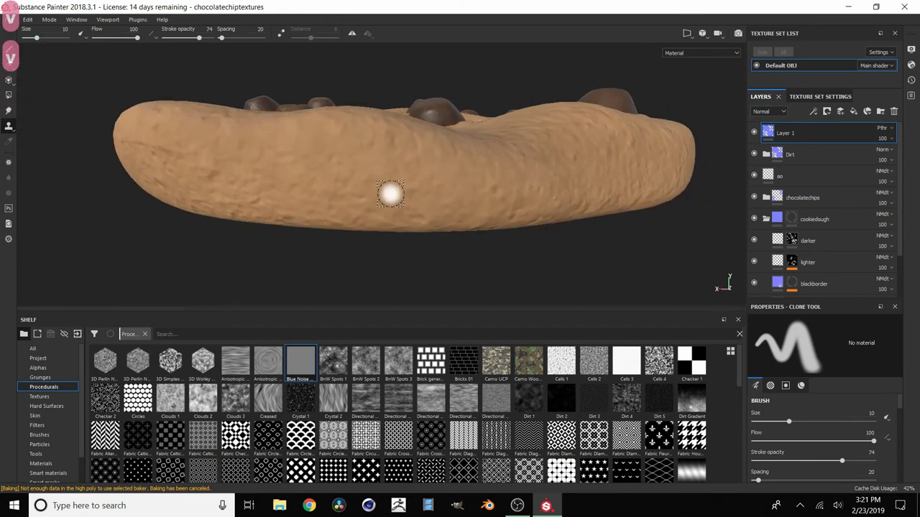
left_click(390, 194)
left_click(206, 158, "shift")
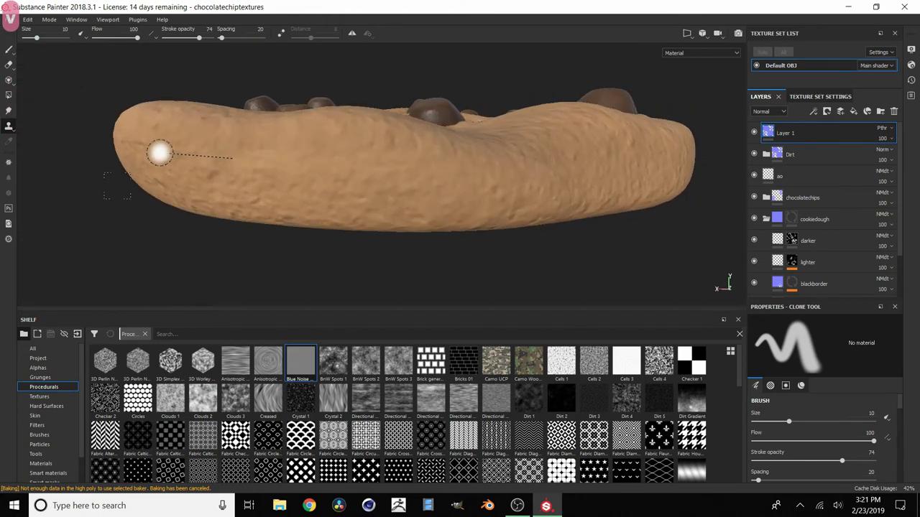
left_click(161, 152, "shift")
scroll(280, 159, "down", 1)
left_click_drag(244, 156, 406, 180, "alt")
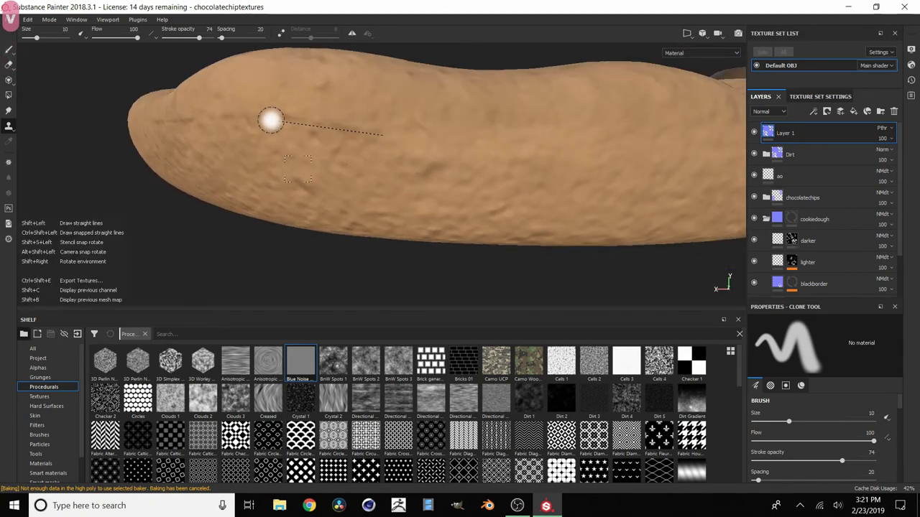
scroll(312, 127, "down", 2)
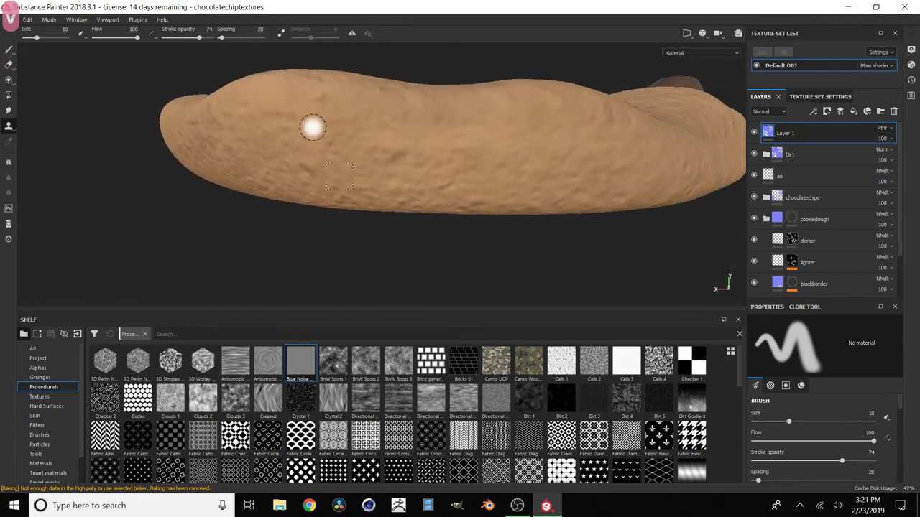
Enlarge the clone brush to 19.02 and continue covering the seam farther around the cookie's side.
key("bracketright")
key("bracketright")
left_click_drag(327, 146, 376, 175, "alt")
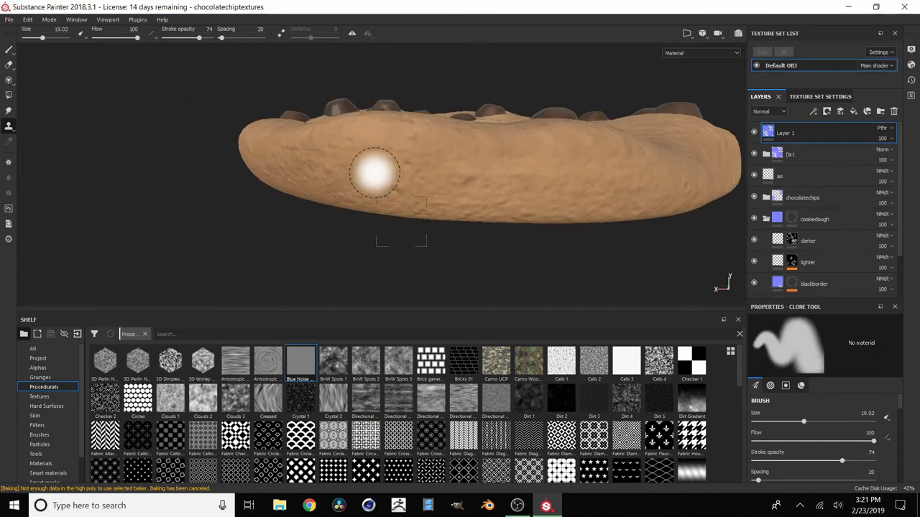
scroll(378, 178, "up", 3)
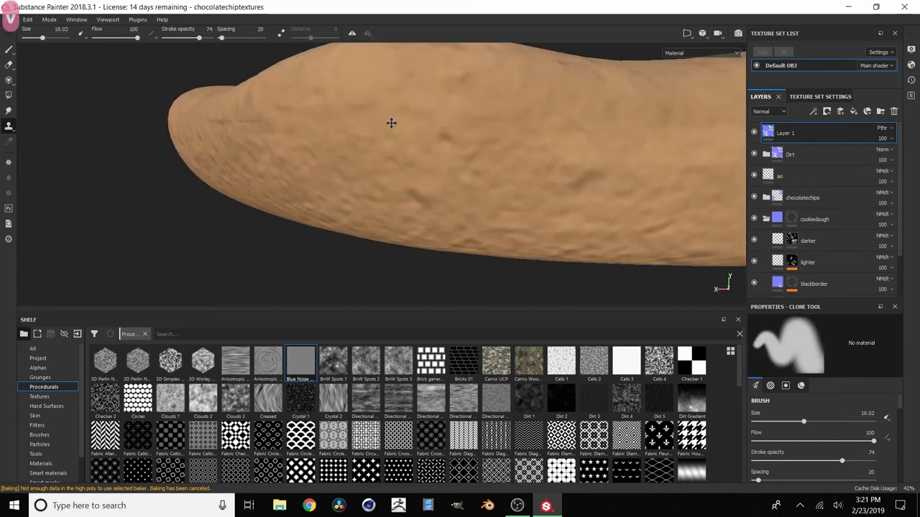
mouse_move(391, 123)
left_mouse_down("alt")
mouse_move(356, 141)
mouse_move(405, 152)
left_mouse_up("alt")
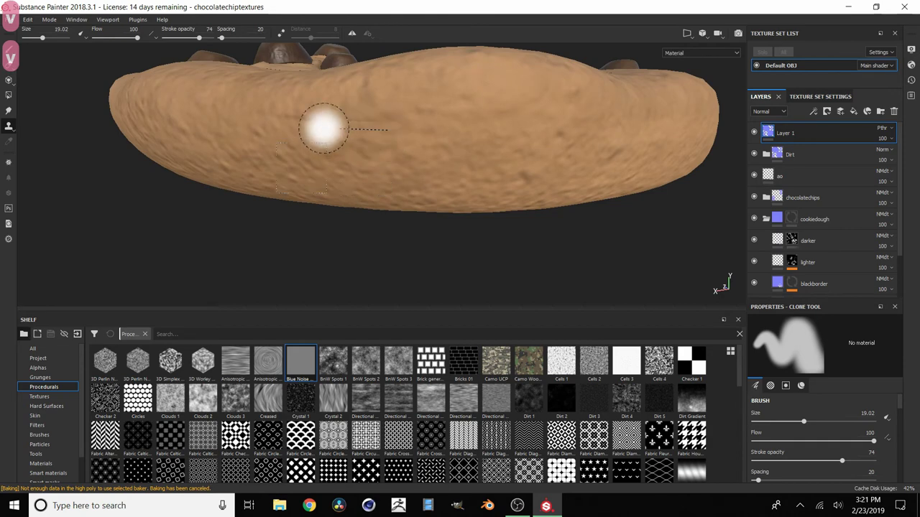
scroll(363, 136, "down", 3)
scroll(364, 136, "up", 3)
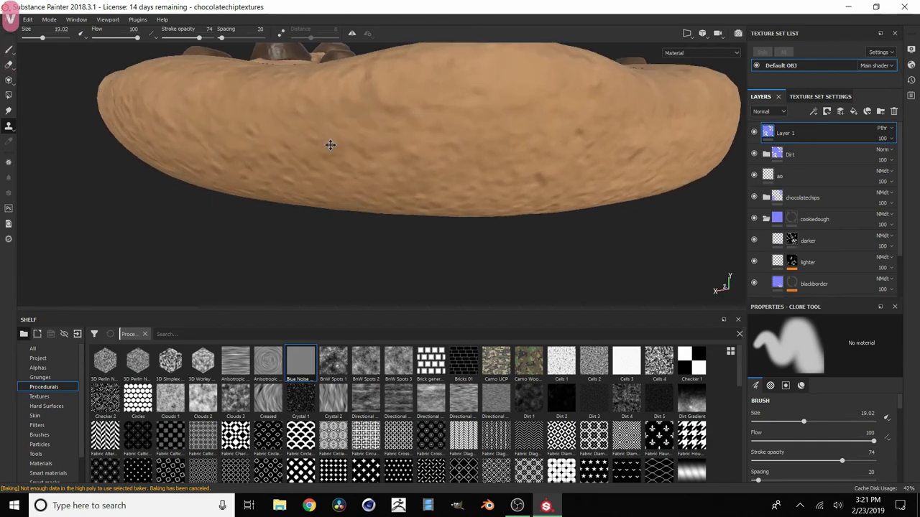
middle_click_drag(331, 146, 417, 152, "alt")
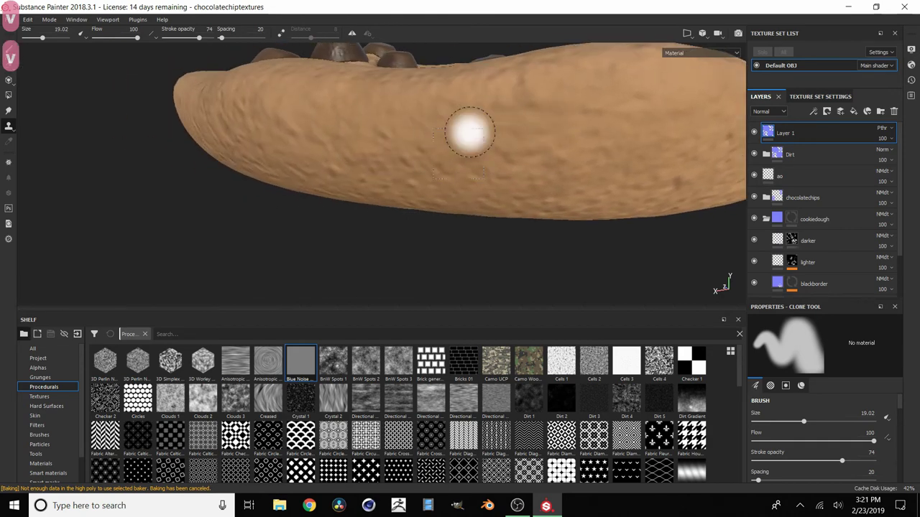
Examine the dough texture all around the cookie's side edge for visible seams under different lighting angles.
scroll(467, 135, "down", 4)
left_click_drag(452, 151, 390, 129, "alt")
mouse_move(390, 130)
right_mouse_down("alt")
mouse_move(466, 187)
mouse_move(266, 165)
right_mouse_up("alt")
middle_click_drag(201, 162, 297, 162, "alt")
left_click_drag(298, 163, 444, 164, "alt")
right_click_drag(444, 164, 428, 174, "shift")
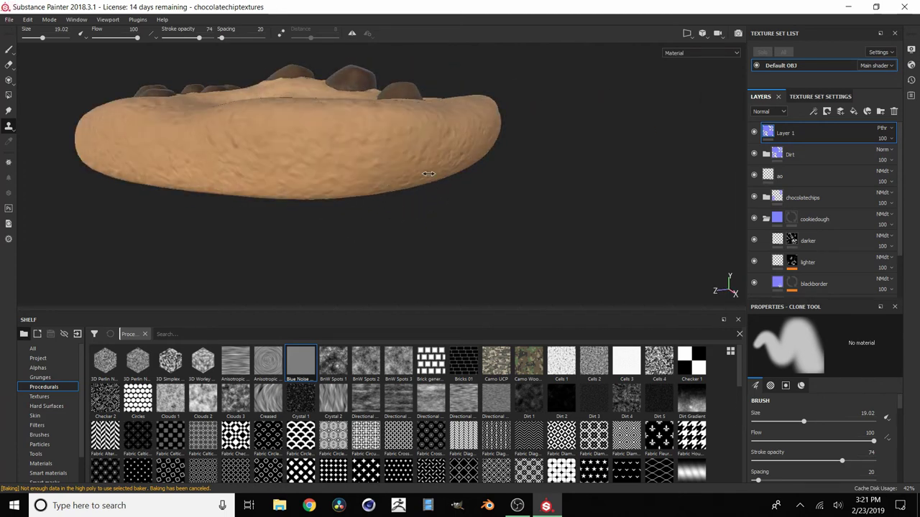
mouse_move(428, 174)
middle_mouse_down("alt")
mouse_move(460, 146)
mouse_move(429, 155)
middle_mouse_up("alt")
left_click_drag(429, 154, 405, 164, "alt")
right_click_drag(404, 165, 394, 162, "shift")
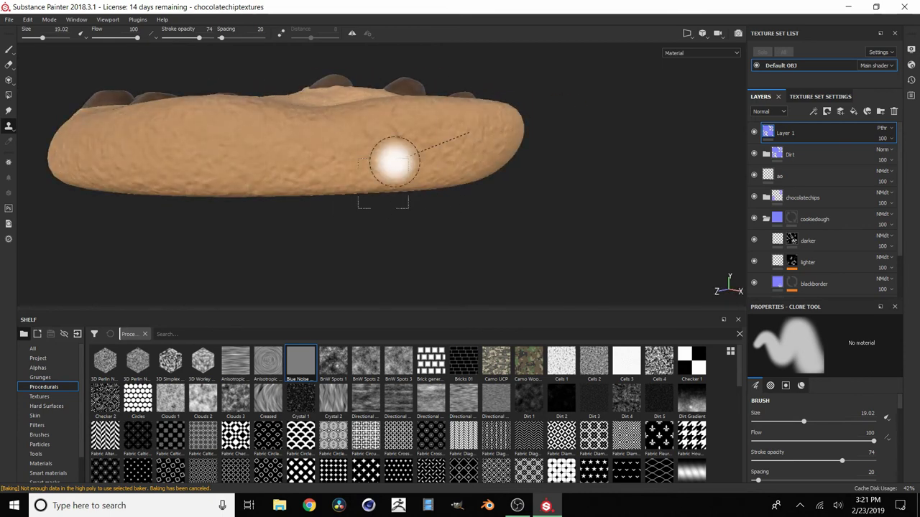
mouse_move(394, 162)
left_mouse_down("alt")
mouse_move(369, 148)
mouse_move(410, 143)
mouse_move(260, 163)
left_mouse_up("alt")
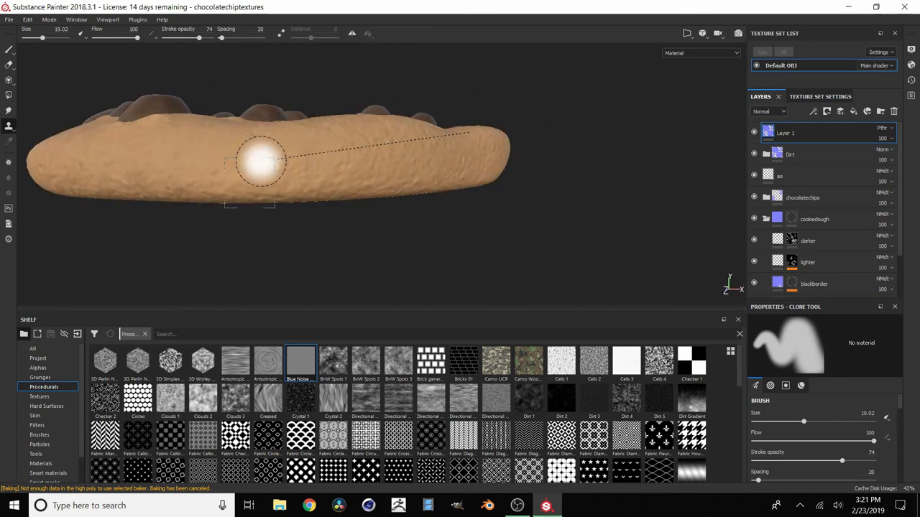
right_click_drag(261, 163, 132, 164, "alt")
right_click_drag(340, 189, 353, 185, "shift")
left_click_drag(353, 184, 293, 179, "alt")
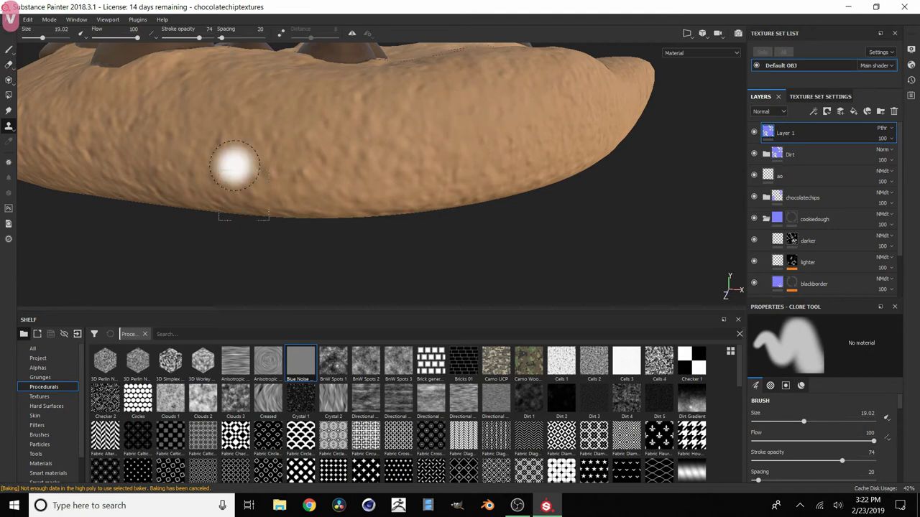
Clone dough texture in straight strokes over the seam around the opposite side of the cookie.
left_click_drag(235, 167, 353, 163, "alt")
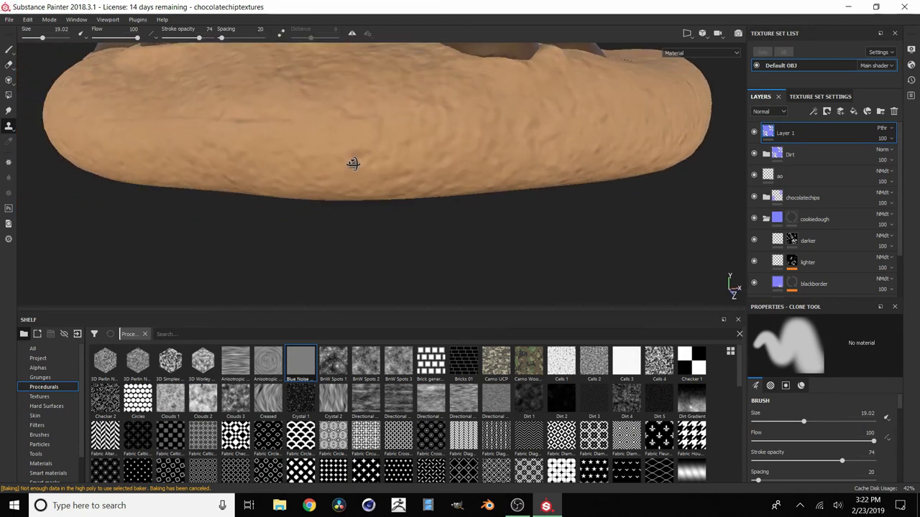
left_click(438, 117)
left_click(221, 125, "shift")
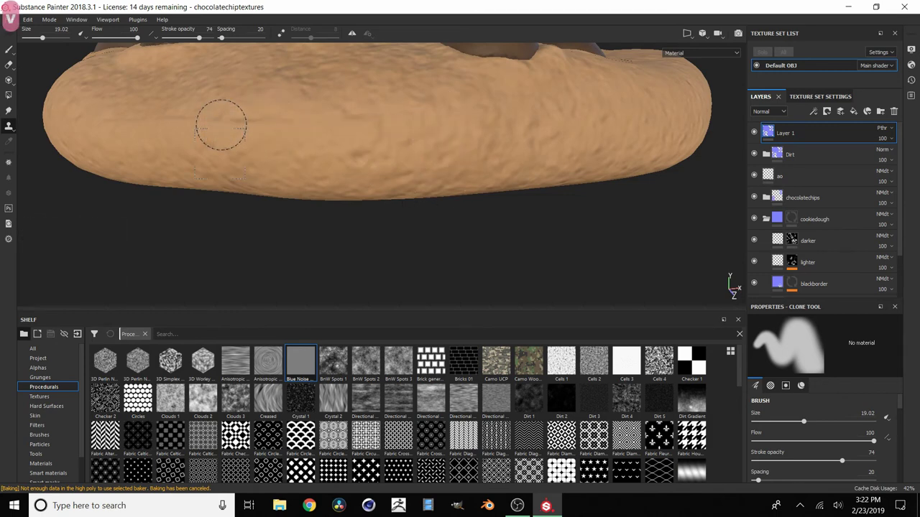
mouse_move(88, 117)
left_mouse_down("alt")
mouse_move(386, 137)
mouse_move(513, 78)
left_mouse_up("alt")
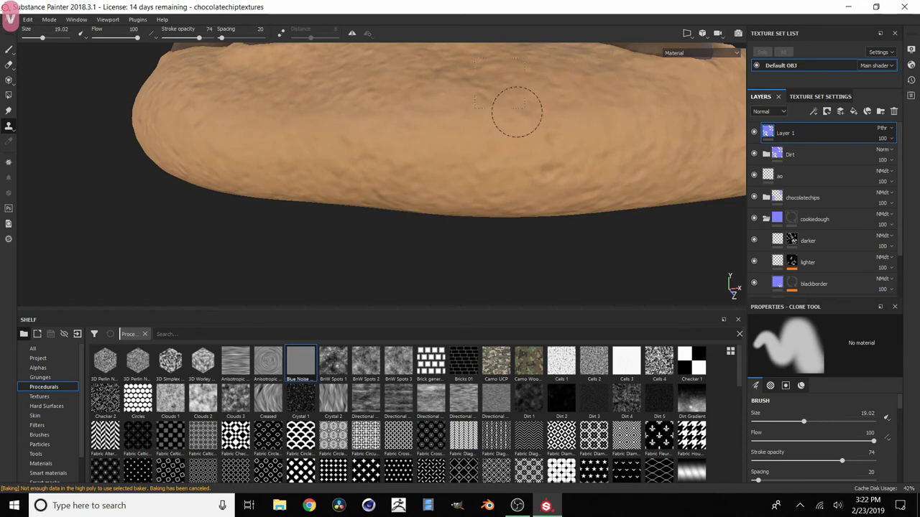
left_click_drag(260, 120, 476, 112, "alt")
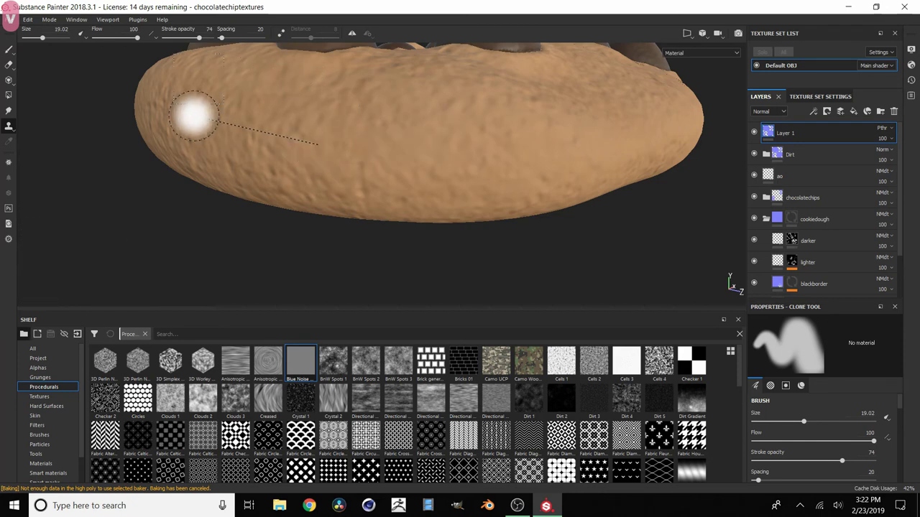
mouse_move(185, 113)
left_mouse_down("alt")
mouse_move(331, 113)
mouse_move(298, 132)
mouse_move(273, 130)
mouse_move(401, 101)
left_mouse_up("alt")
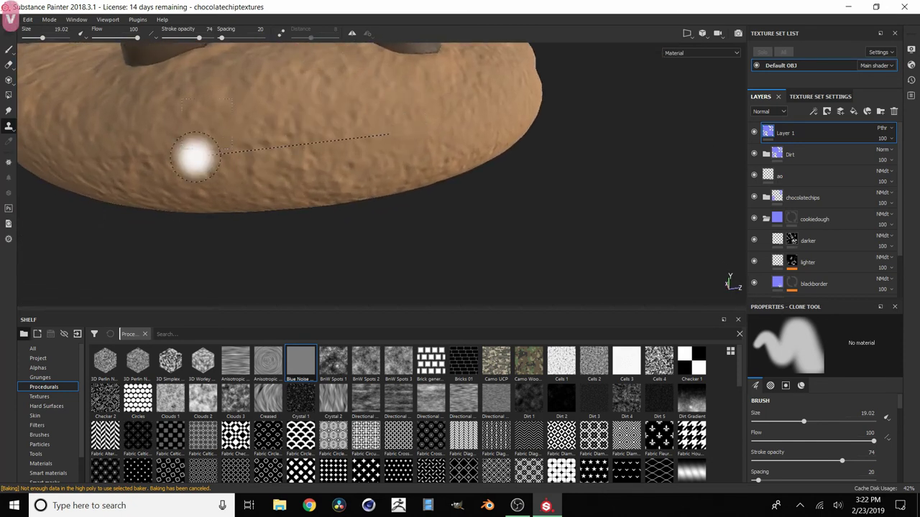
Clone dough texture over the remaining seam below the dip in the cookie's side edge.
mouse_move(81, 144)
left_mouse_down("alt")
mouse_move(297, 160)
mouse_move(353, 189)
left_mouse_up("alt")
middle_click_drag(366, 195, 532, 158, "alt")
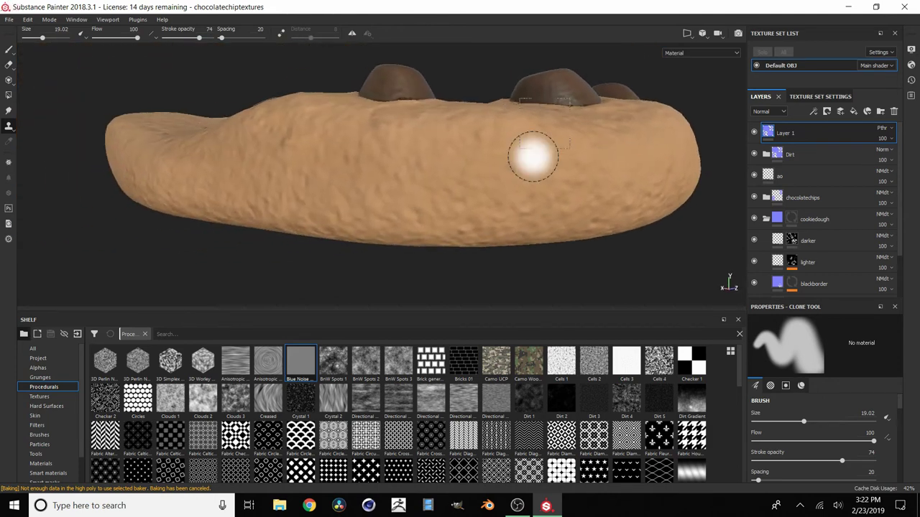
left_click_drag(532, 158, 400, 188, "alt")
mouse_move(207, 168)
middle_mouse_down("alt")
mouse_move(553, 139)
mouse_move(603, 124)
middle_mouse_up("alt")
right_click_drag(515, 158, 460, 152, "shift")
scroll(460, 153, "up", 2)
left_click(446, 155)
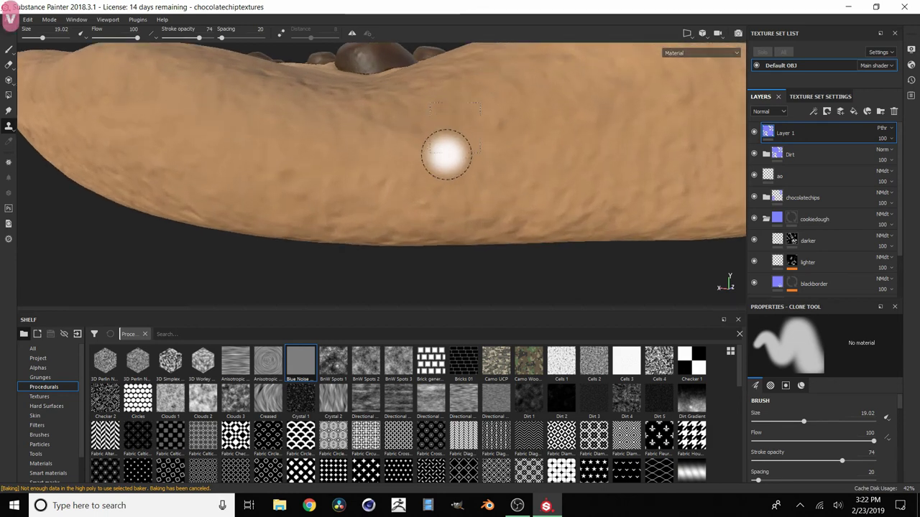
left_click(165, 119, "shift")
left_click(88, 118, "shift")
scroll(173, 126, "down", 2)
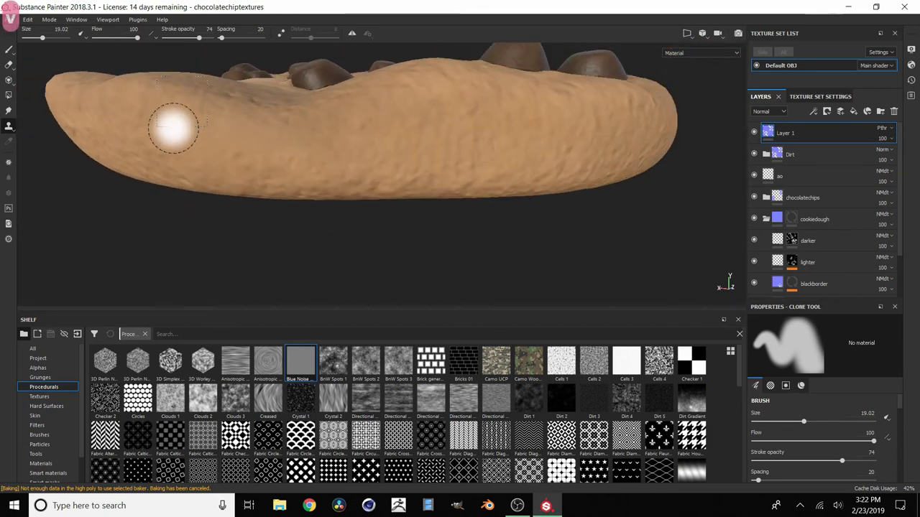
Clone dough texture over the remaining patch on the cookie's rounded side edge.
middle_click_drag(175, 127, 311, 125, "alt")
left_click_drag(311, 126, 353, 121, "alt")
scroll(353, 120, "down", 2)
right_click_drag(353, 121, 314, 134, "shift")
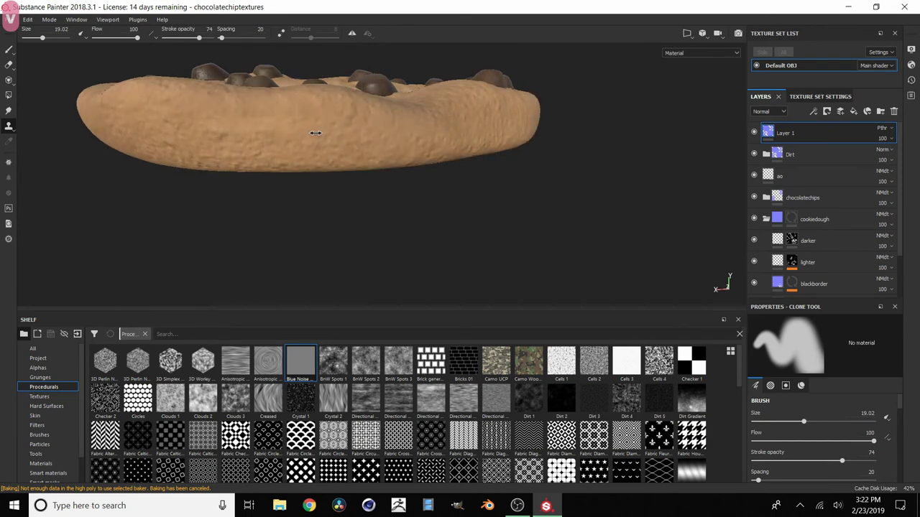
scroll(278, 143, "up", 2)
left_click(219, 112)
left_click_drag(220, 112, 188, 111)
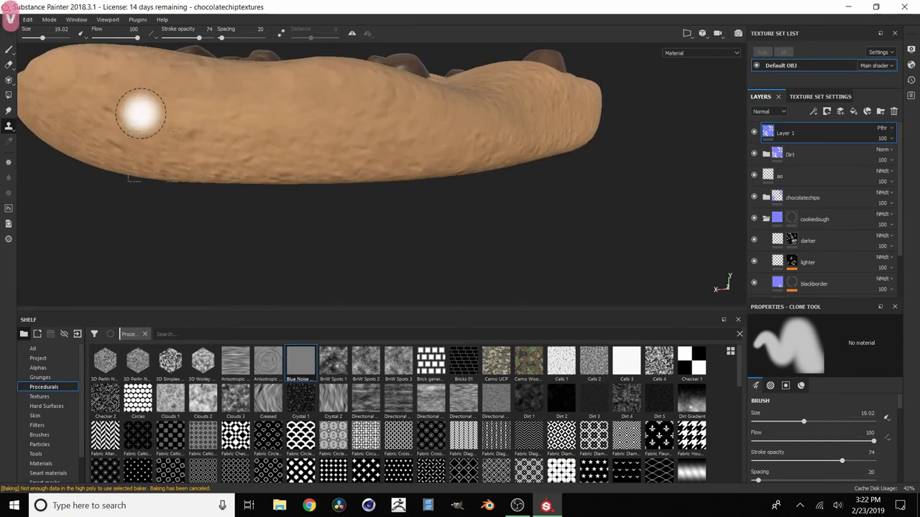
Rename the clone layer to "fix" and save the project.
scroll(305, 125, "down", 3)
left_click_drag(350, 102, 321, 137, "alt")
middle_click_drag(380, 128, 334, 191, "alt")
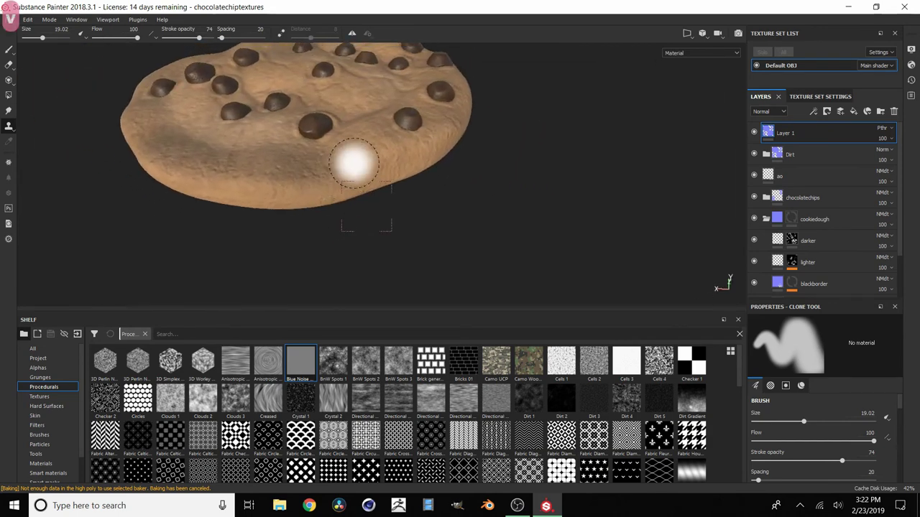
left_click_drag(369, 164, 359, 142, "alt")
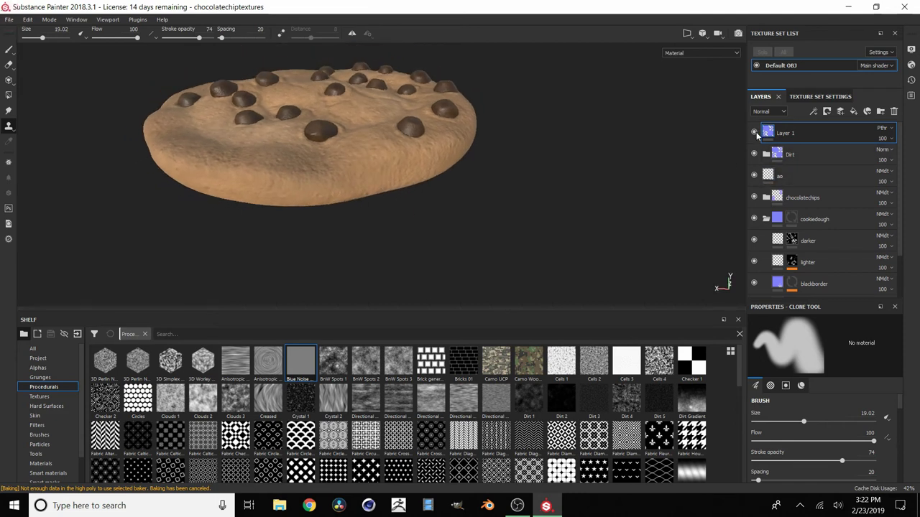
scroll(369, 185, "down", 2)
left_click_drag(369, 185, 386, 144, "alt")
double_click(786, 134)
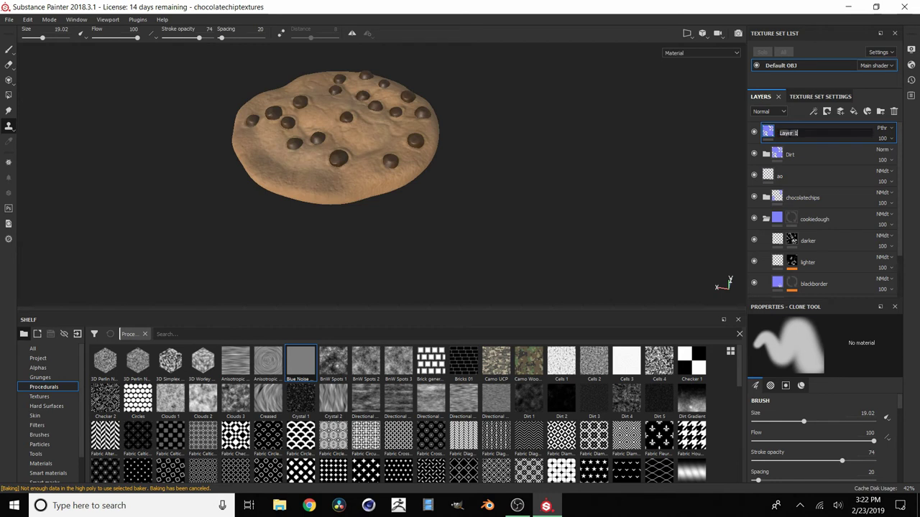
type("fix")
key("Return")
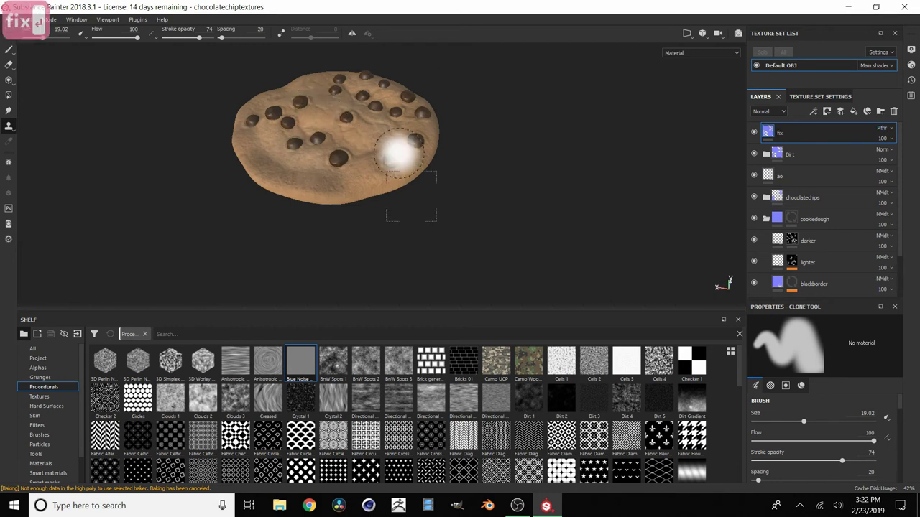
key("ctrl+s")
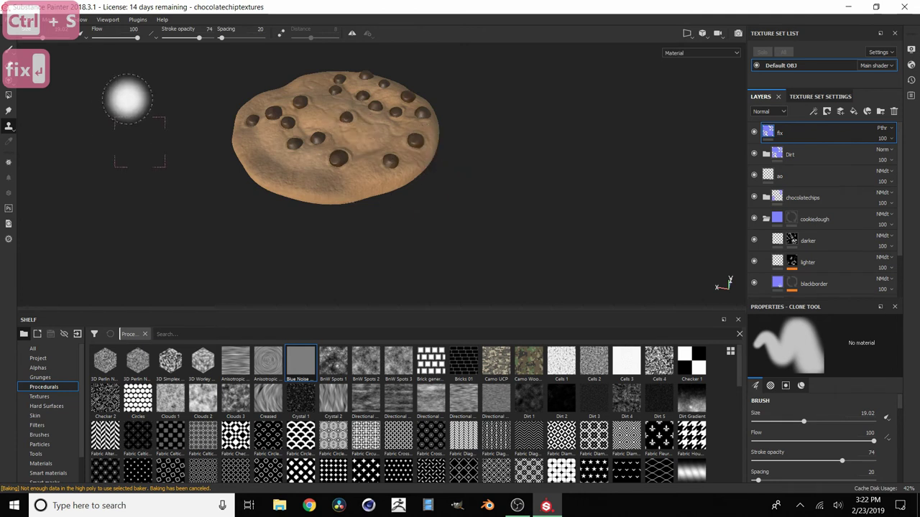
Add a paint layer above the fix layer and set its Base Color blending mode to Passthrough.
scroll(286, 131, "up", 2)
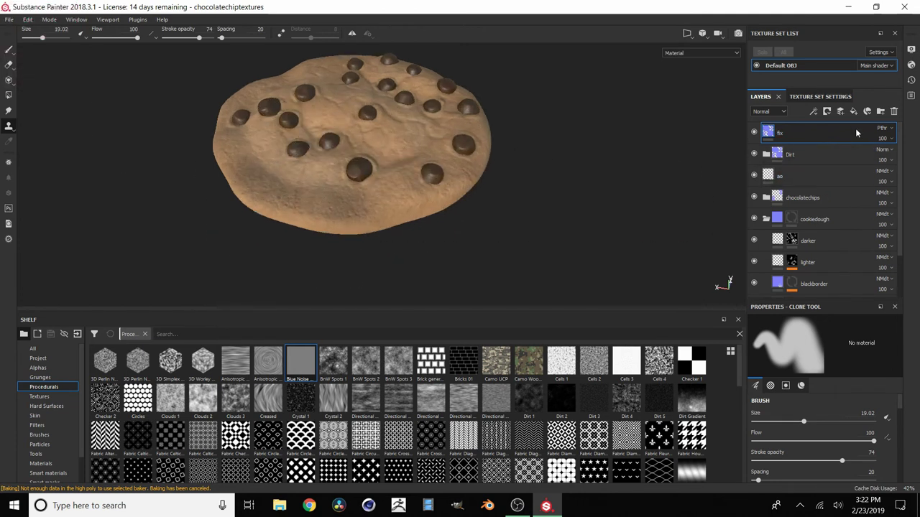
left_click(839, 112)
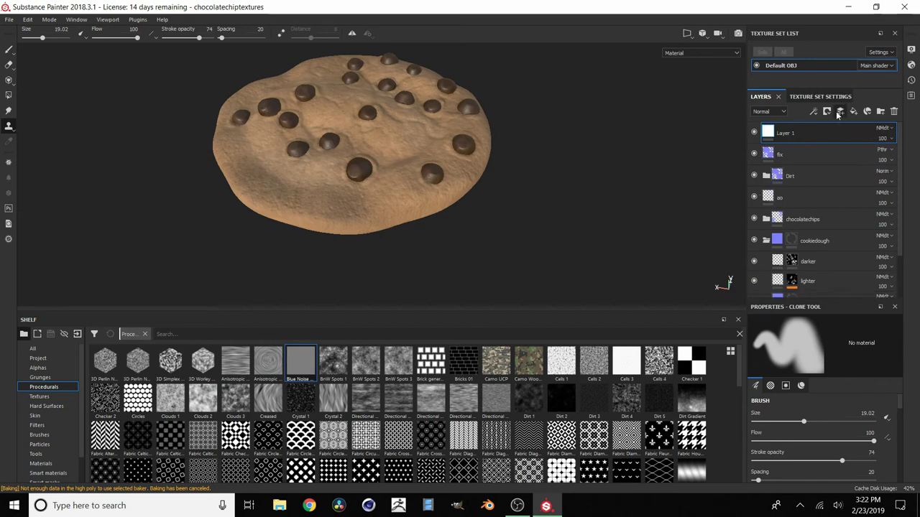
left_click(768, 112)
left_click(766, 123)
left_click(885, 128)
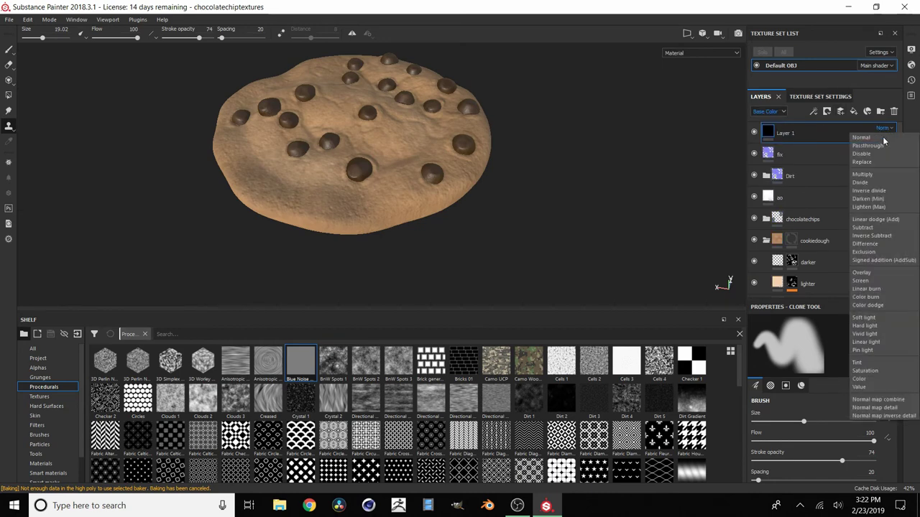
left_click(886, 149)
Add an HSL Perceptive filter to the new passthrough layer.
right_click(823, 134)
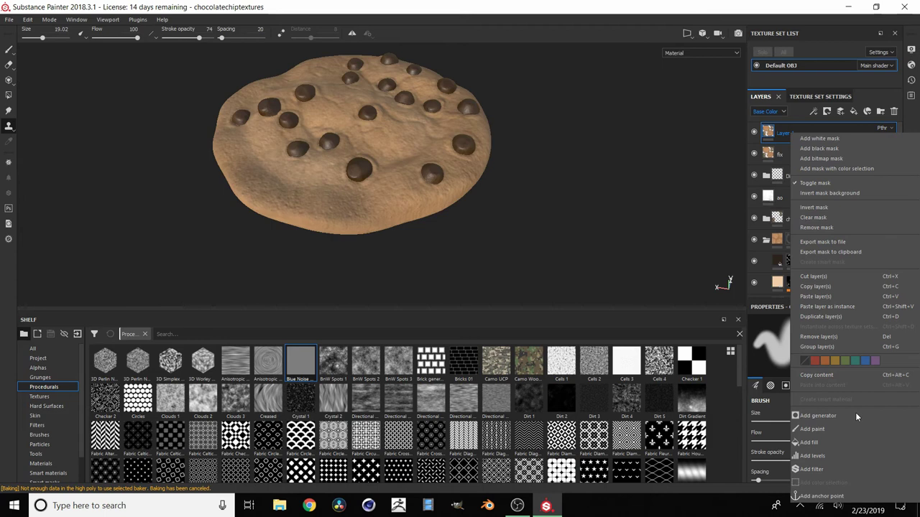
left_click(832, 467)
left_click(786, 350)
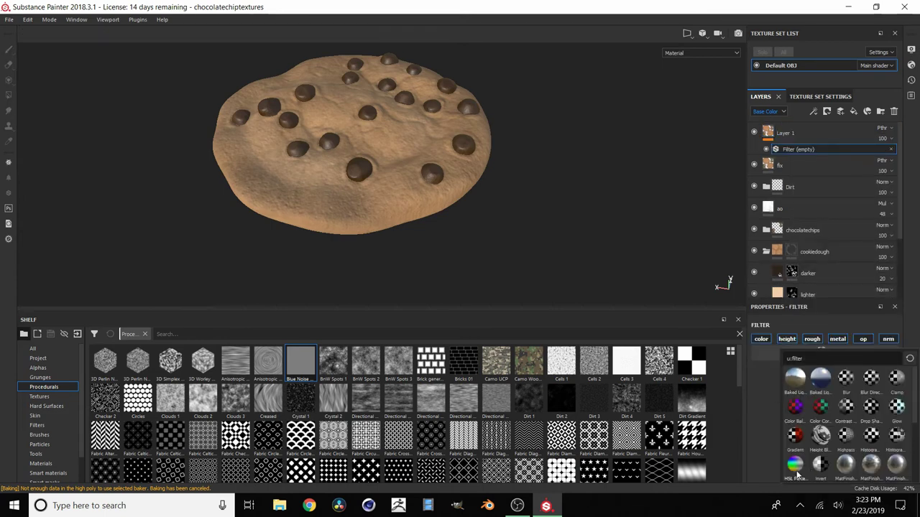
left_click(795, 469)
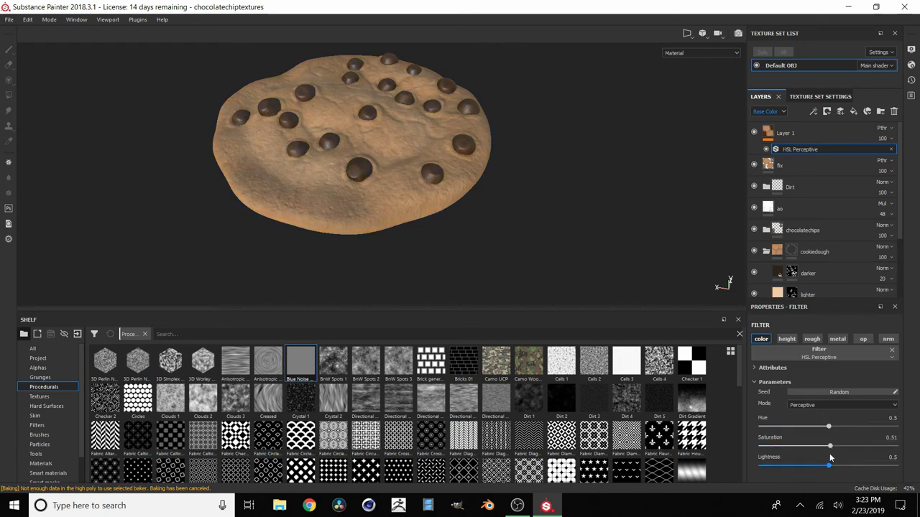
Try small saturation and hue shifts on the HSL Perceptive filter, undo them, and set the lightness to 0.53.
key("ctrl+z")
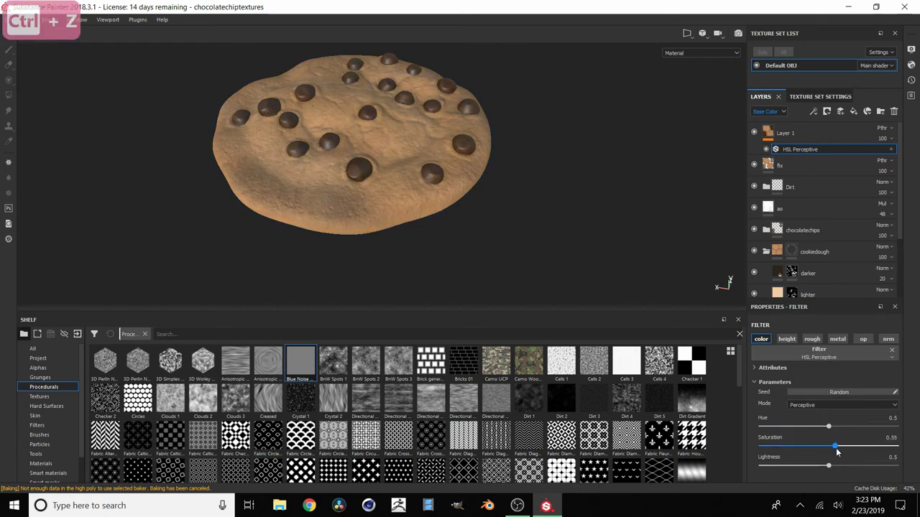
key("ctrl+z")
mouse_move(834, 449)
left_mouse_down()
mouse_move(821, 447)
mouse_move(834, 447)
left_mouse_up()
key("ctrl+z")
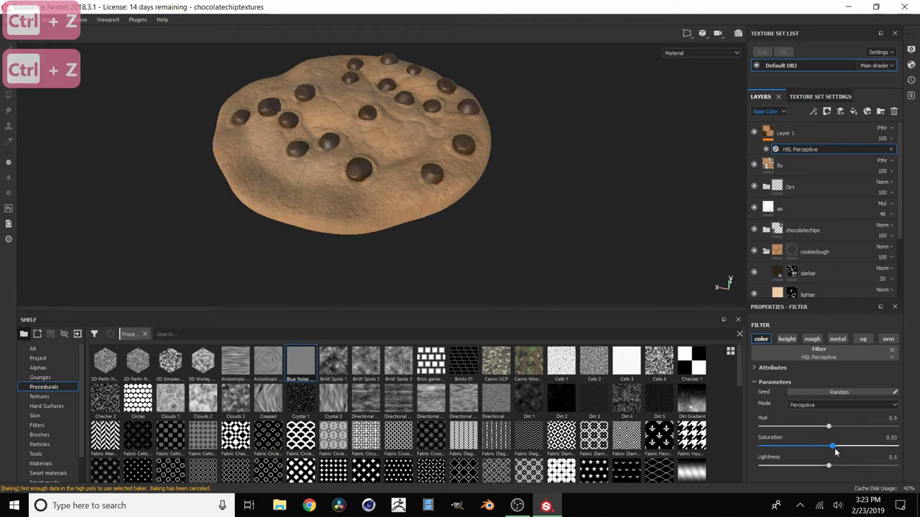
key("ctrl+z")
left_click_drag(828, 430, 833, 428)
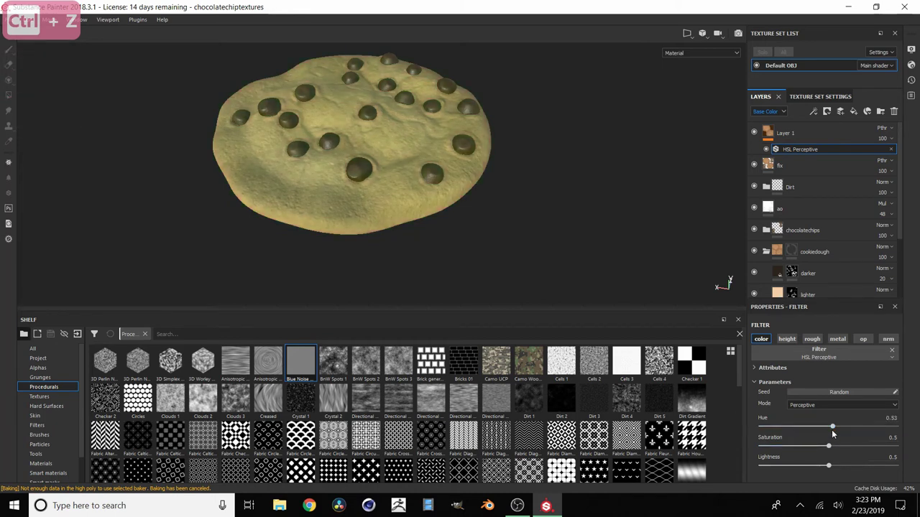
key("ctrl+z")
key("ctrl+z")
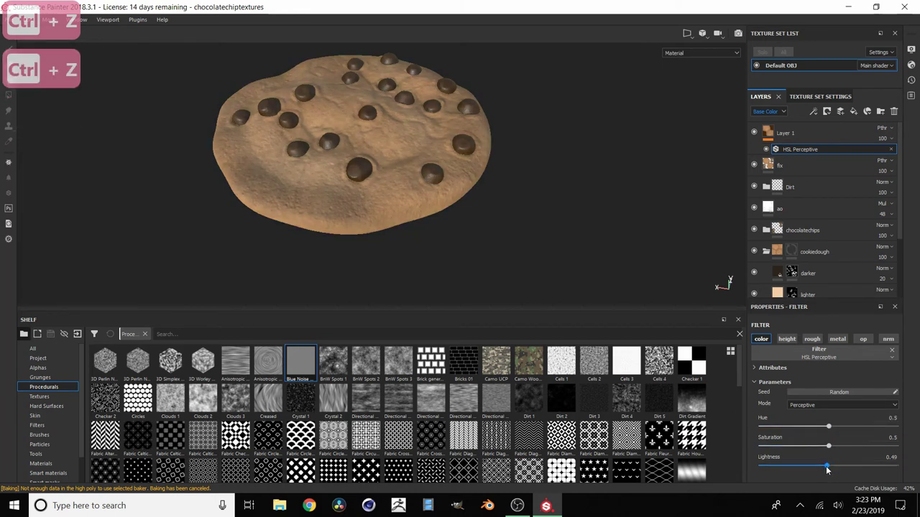
left_click_drag(830, 467, 833, 467)
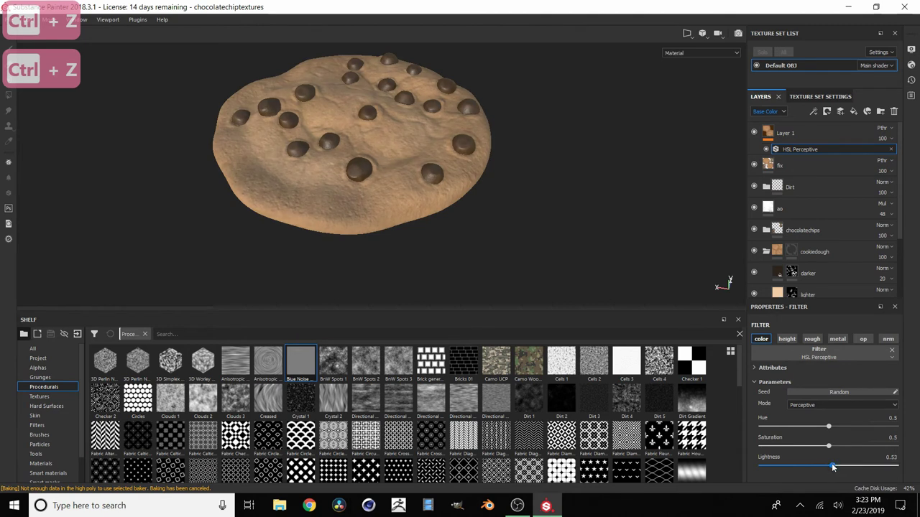
scroll(451, 259, "down", 2)
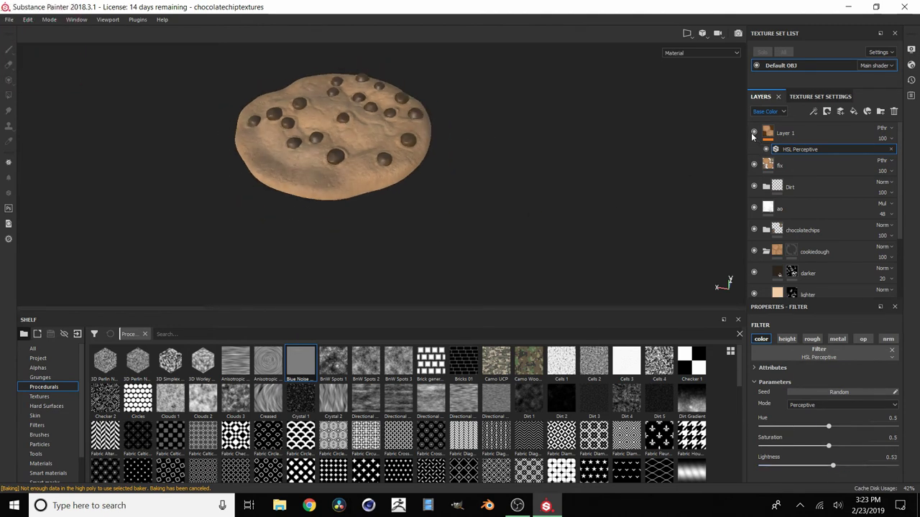
Delete the layer holding the HSL Perceptive filter and save the project.
left_click(873, 125)
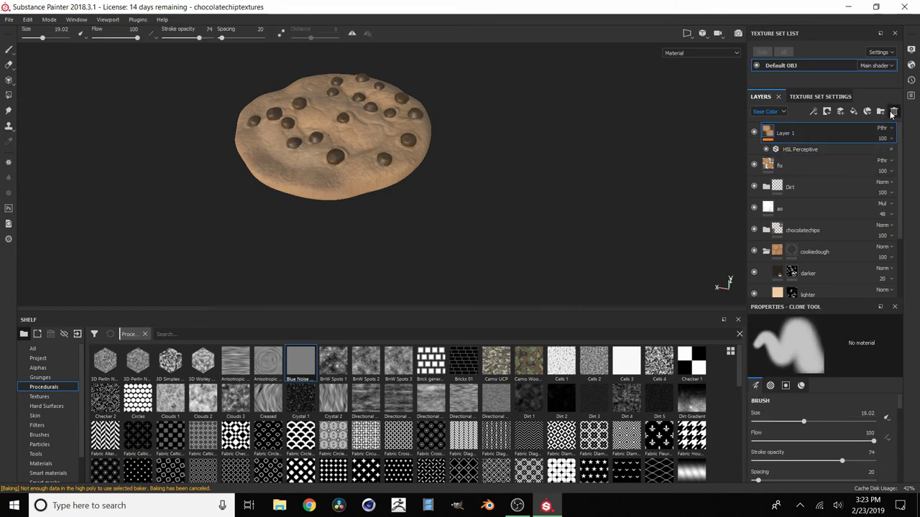
left_click(893, 111)
scroll(353, 114, "up", 1)
scroll(353, 113, "up", 2)
scroll(297, 129, "down", 1)
key("ctrl+s")
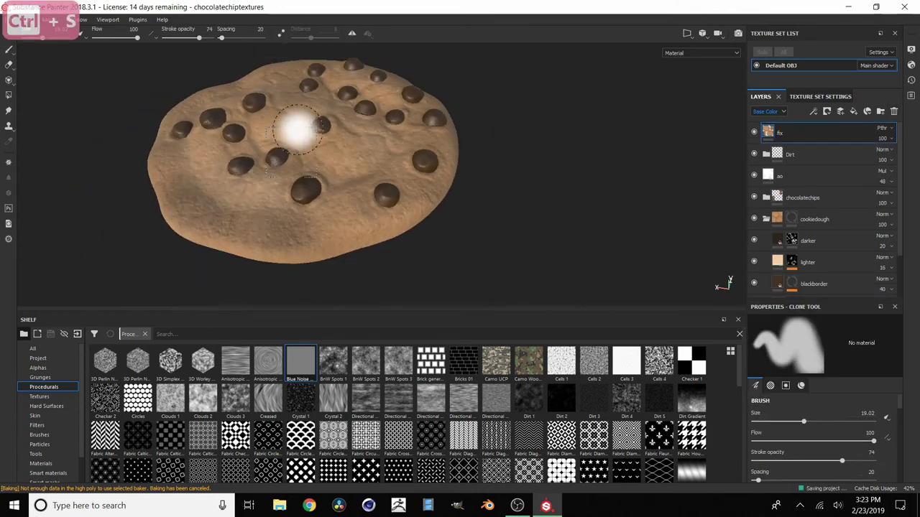
Start exporting the textures and browse to the ChocolateChipCookie folder on the Desktop for the output.
left_click(6, 22)
left_click(47, 186)
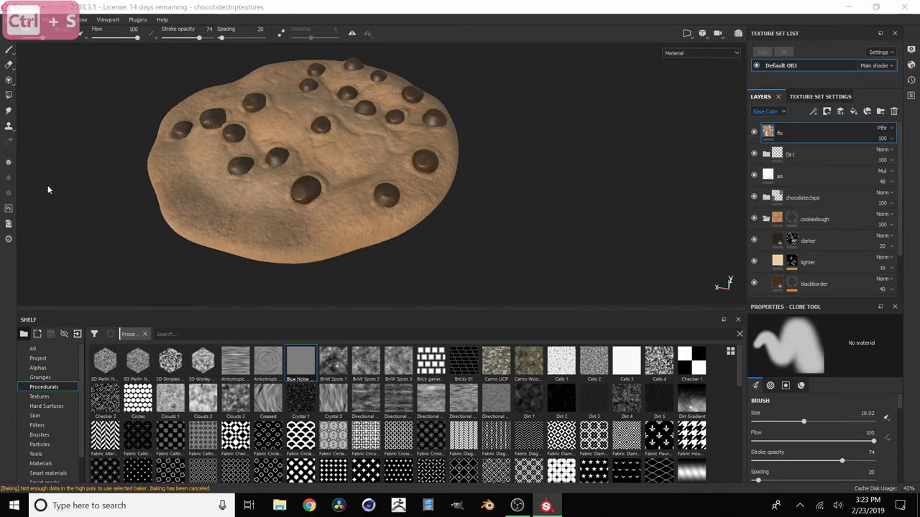
left_click(424, 112)
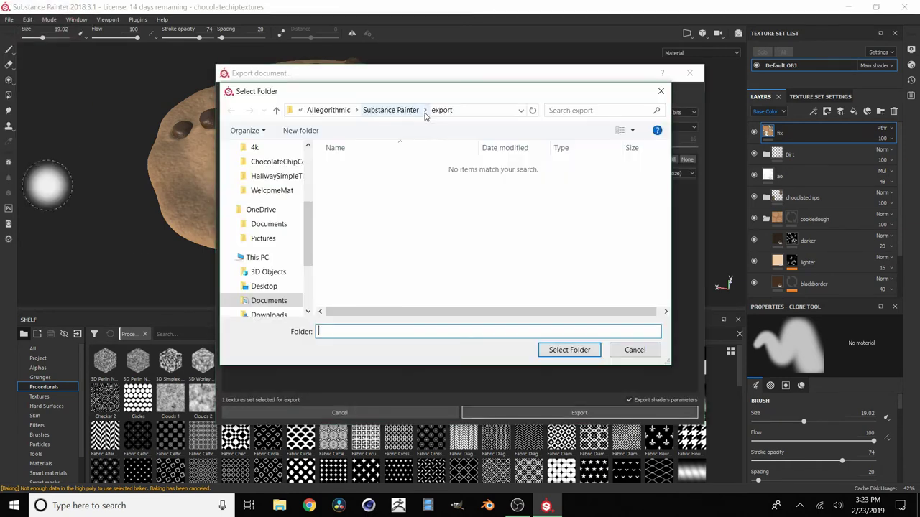
scroll(291, 211, "up", 1)
left_click(277, 176)
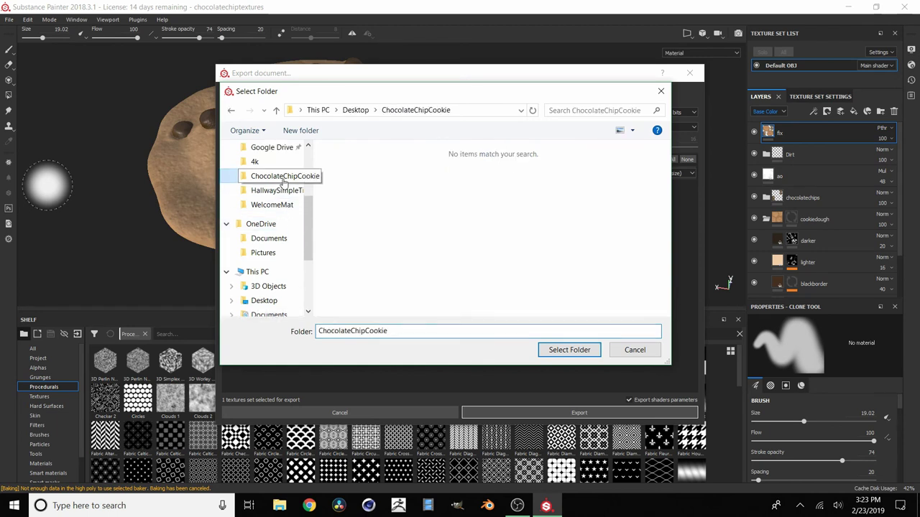
Create a folder named "textures" inside ChocolateChipCookie and choose it as the export destination.
right_click(374, 251)
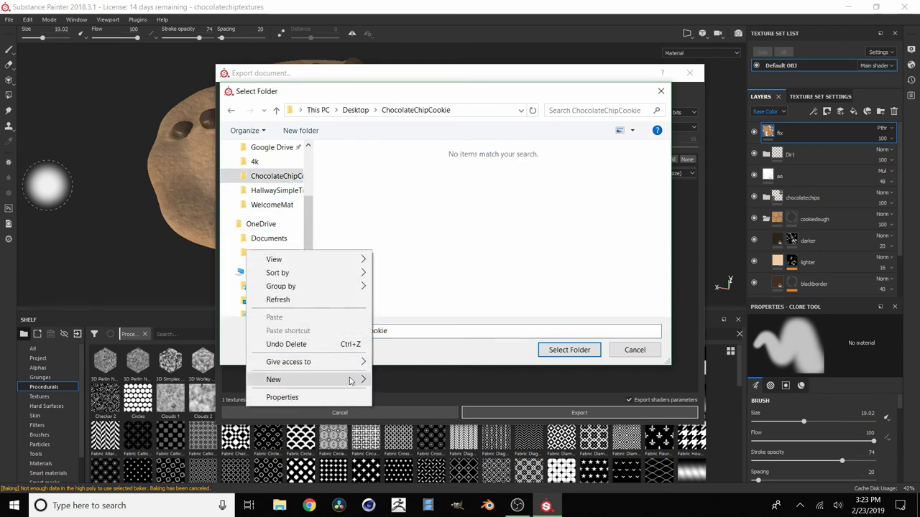
mouse_move(363, 381)
left_click(414, 239)
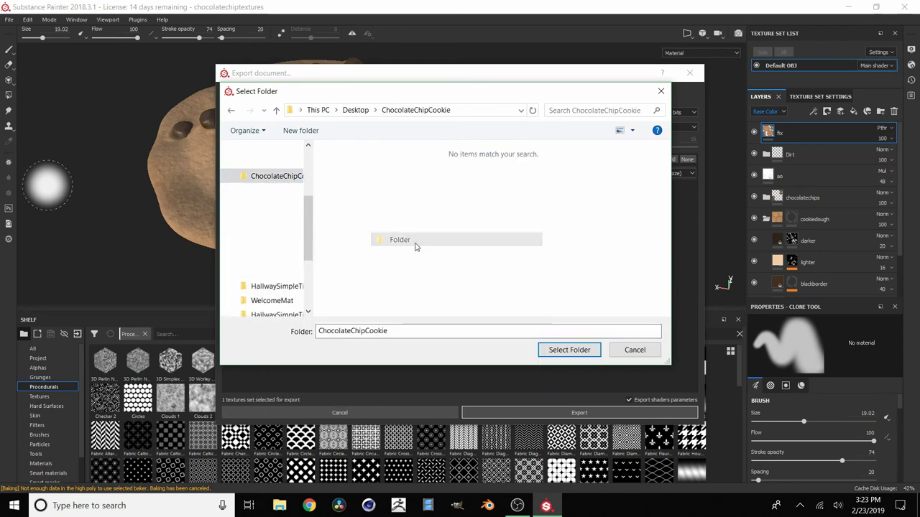
type("textures")
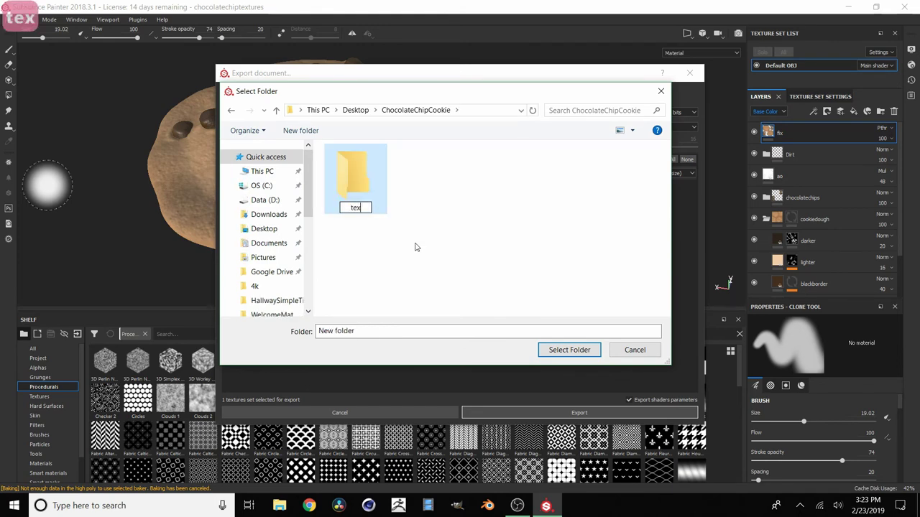
key("Return")
key("Return")
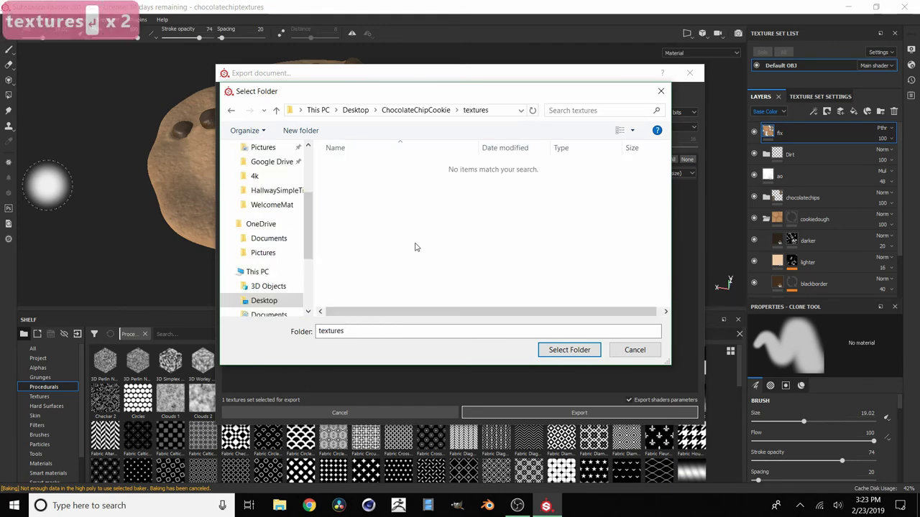
left_click(551, 351)
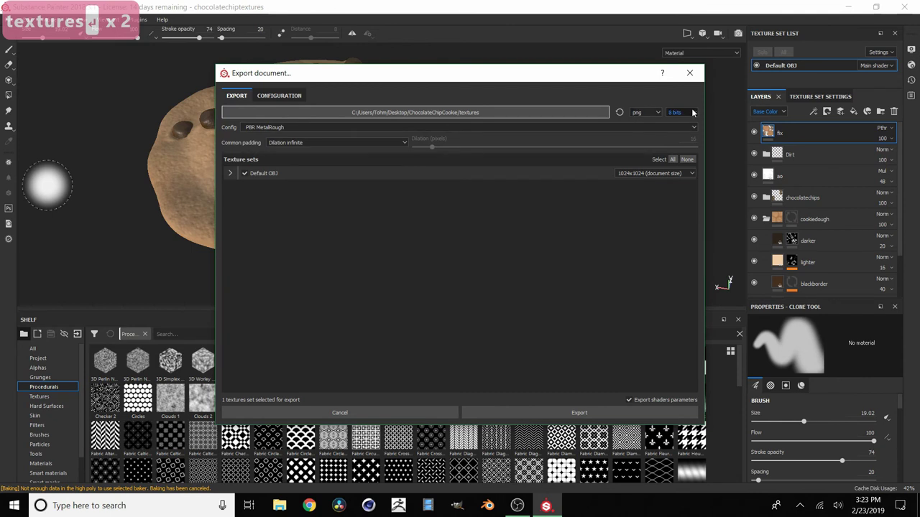
Check the export size options and set the common padding to Dilation + Diffusion.
left_click(626, 173)
left_click(636, 174)
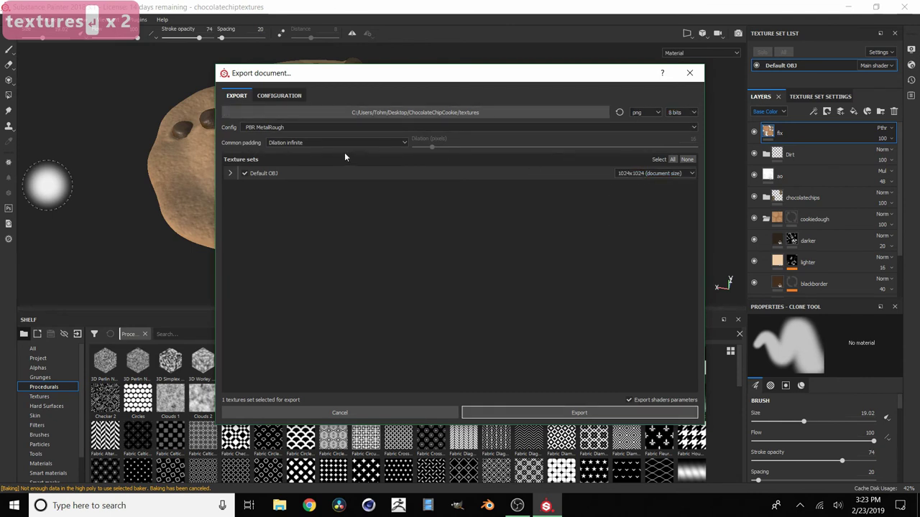
left_click(334, 143)
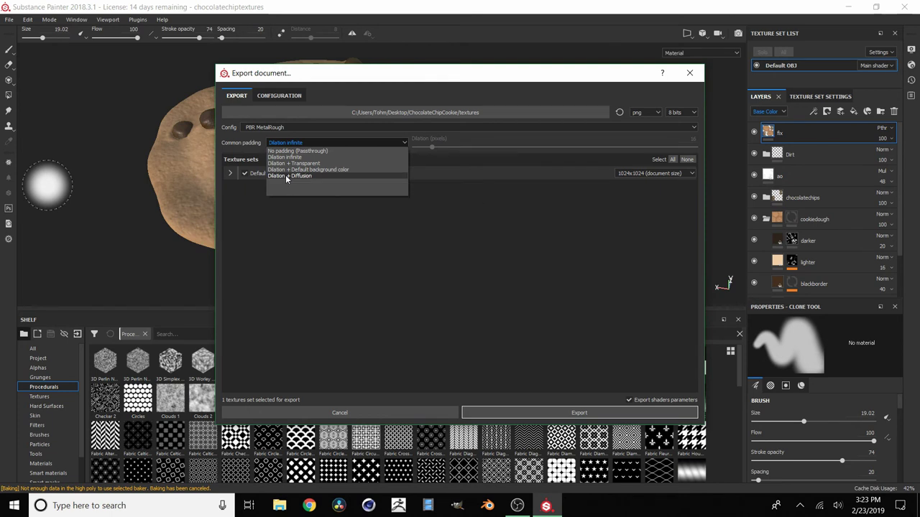
left_click(285, 174)
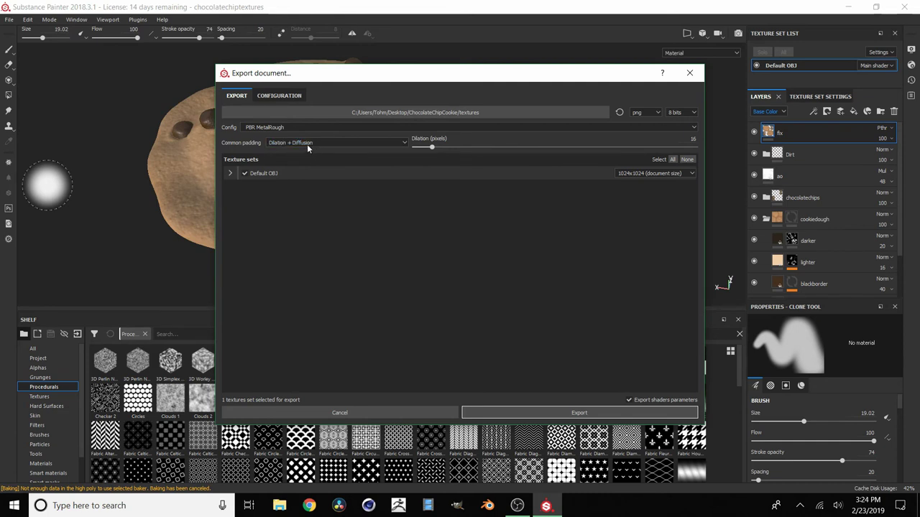
Examine the output maps of the PBR MetalRough preset in the export configuration.
left_click(286, 128)
left_click(284, 128)
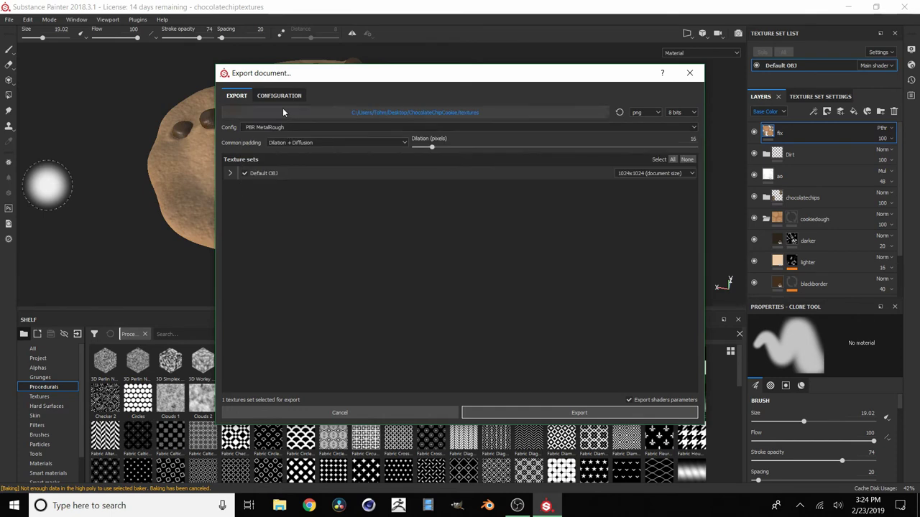
left_click(277, 96)
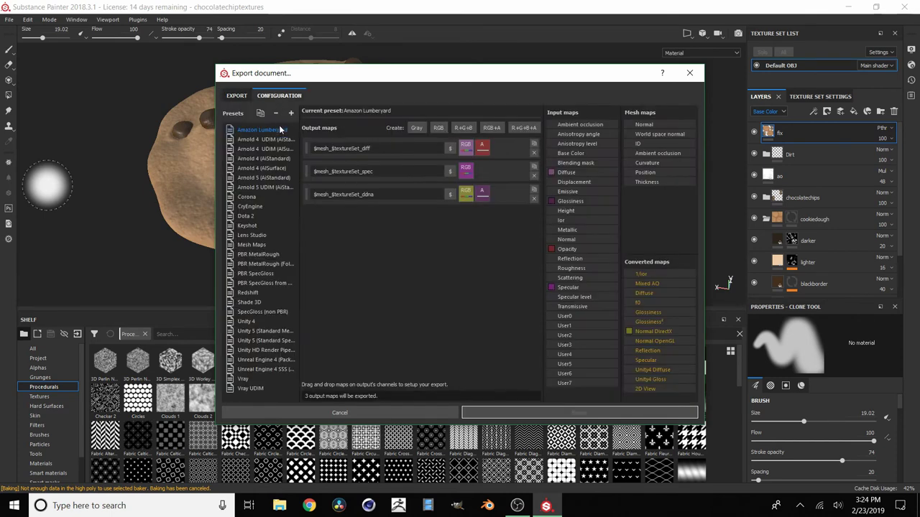
left_click(253, 255)
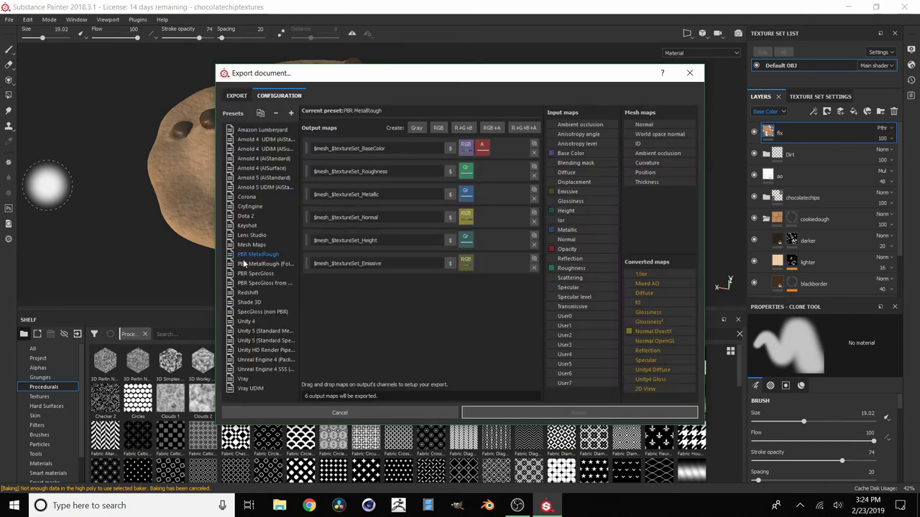
Remove the Emissive and Height output maps from the preset and assign Normal OpenGL to the Normal output's RGB channels.
left_click(534, 266)
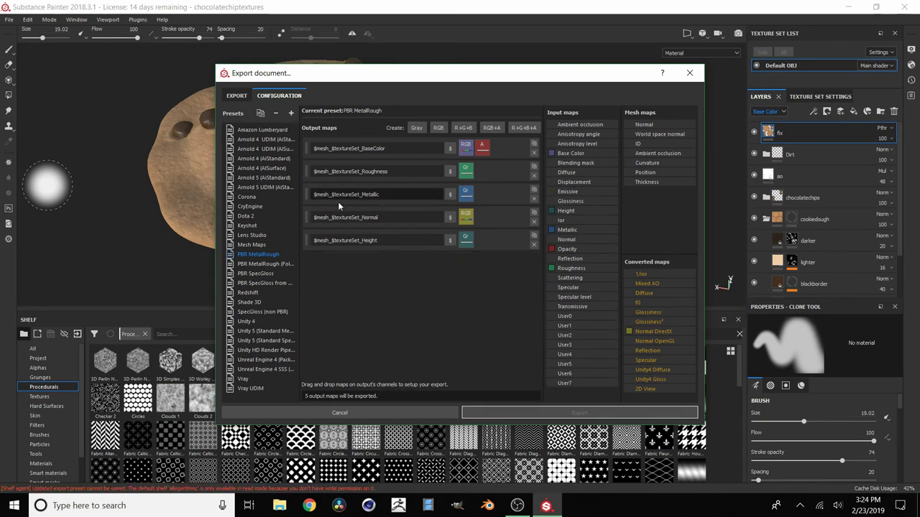
left_click(534, 246)
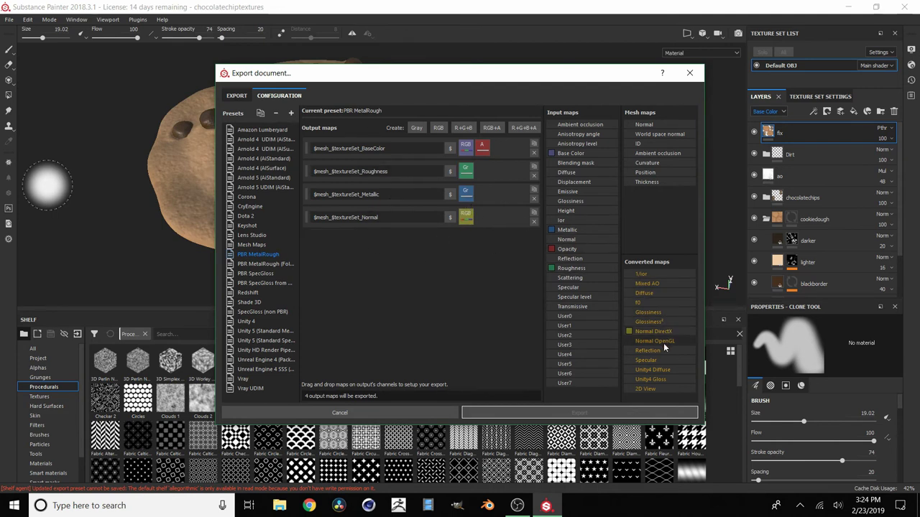
left_click_drag(664, 343, 467, 219)
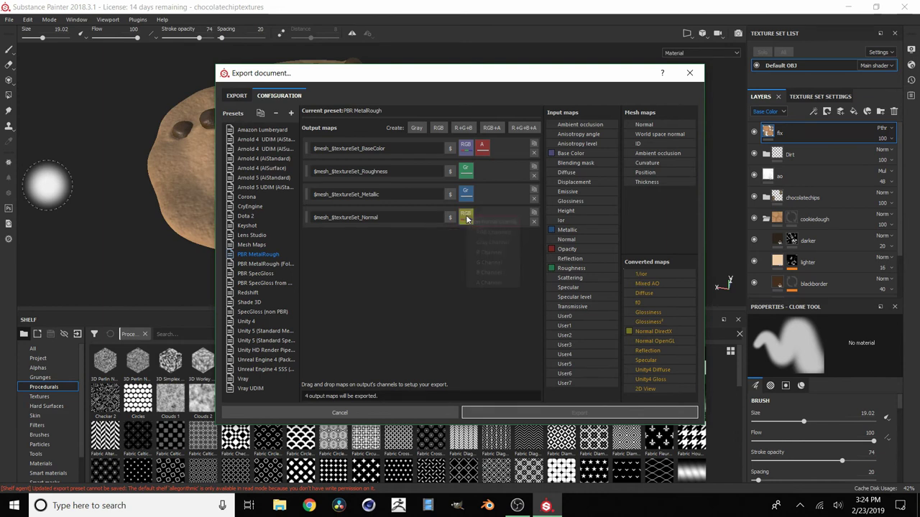
left_click(483, 229)
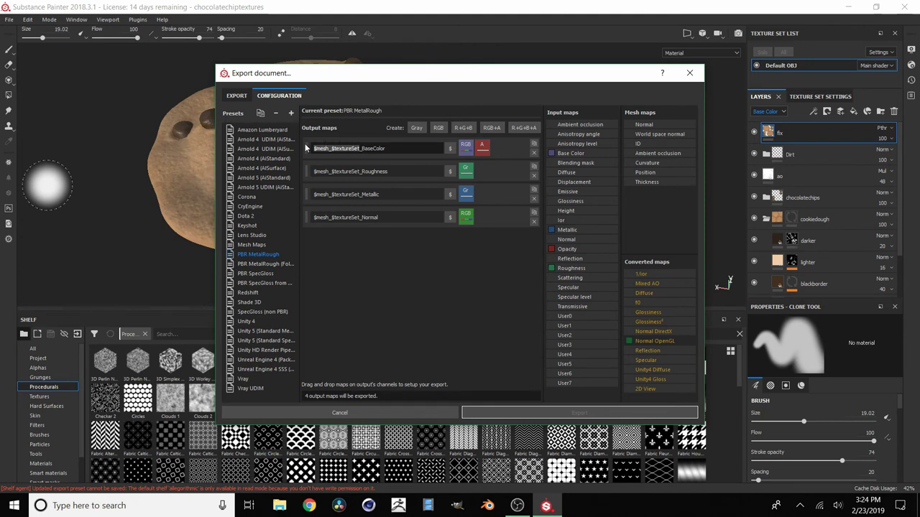
Rename the four output maps to CCC_BaseColor, CCC_Roughness, CCC_Metallic and CCC_Normal.
type("C")
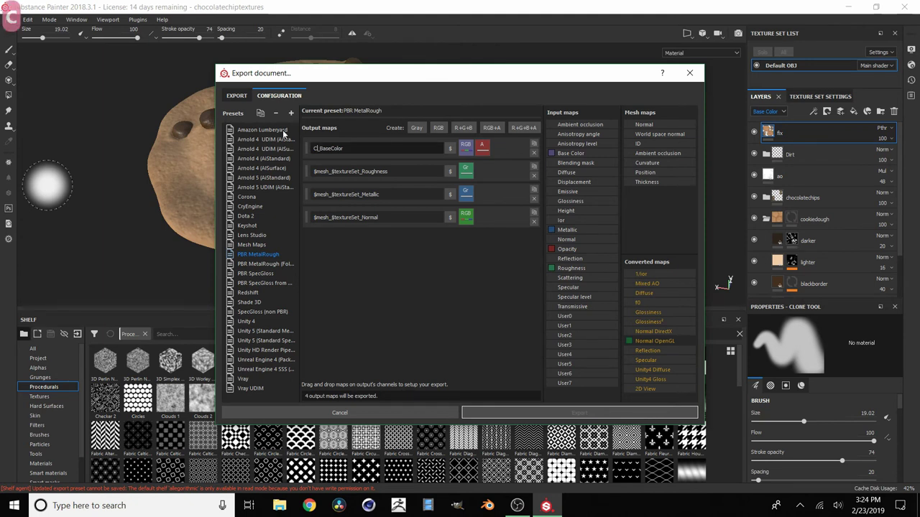
type("CC")
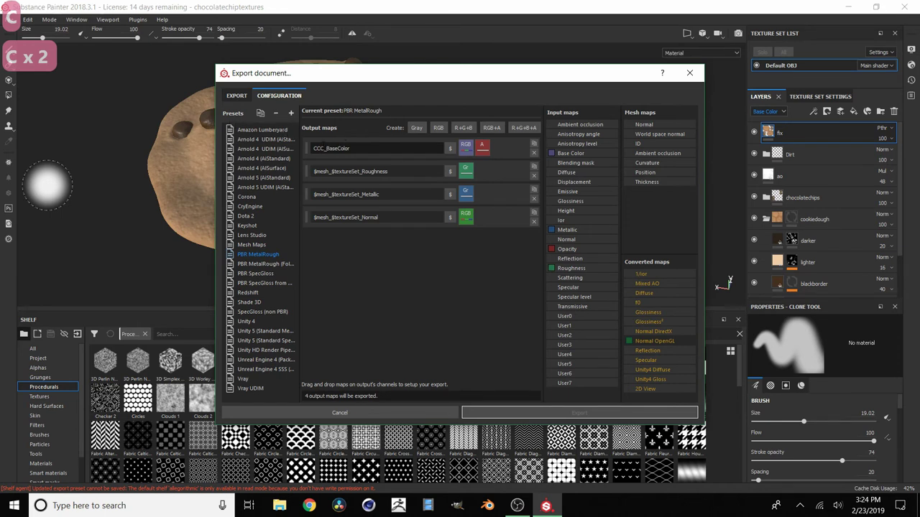
key("shift+Home")
key("ctrl+c")
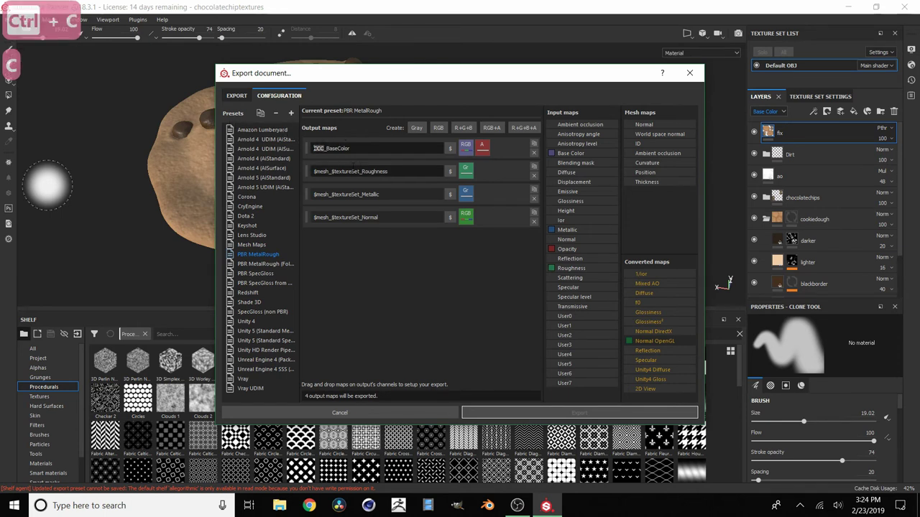
left_click_drag(362, 171, 306, 172)
key("ctrl+v")
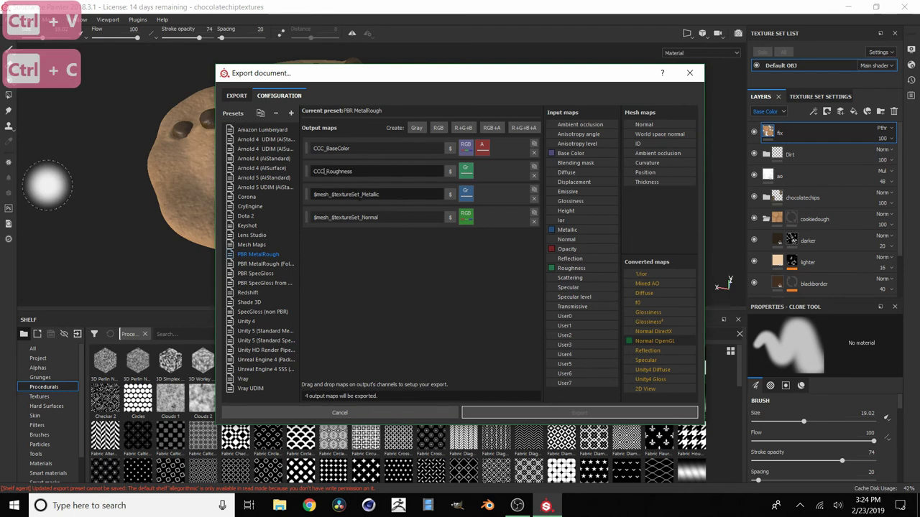
left_click_drag(360, 194, 298, 195)
key("ctrl+v")
left_click(361, 217)
key("shift+Home")
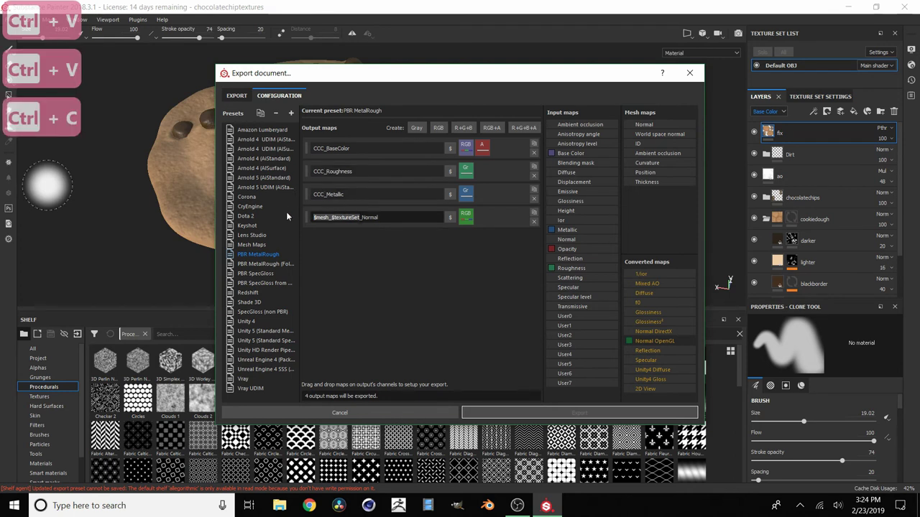
key("ctrl+v")
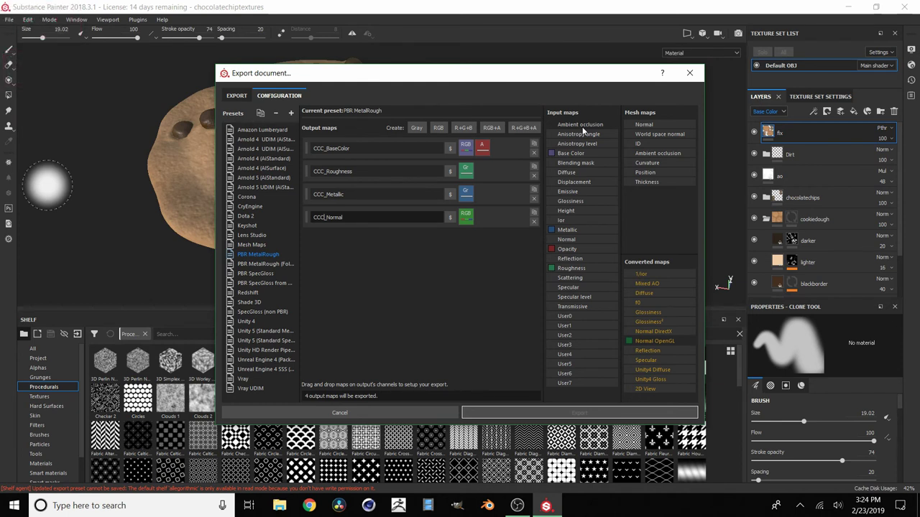
Export the Default OBJ texture set with the PBR MetalRough configuration as 8-bit PNG files.
left_click(237, 96)
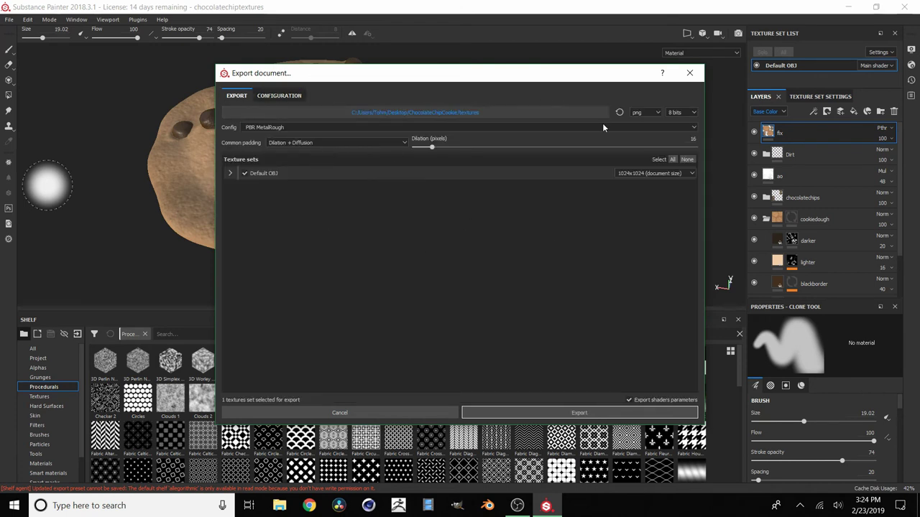
left_click(567, 413)
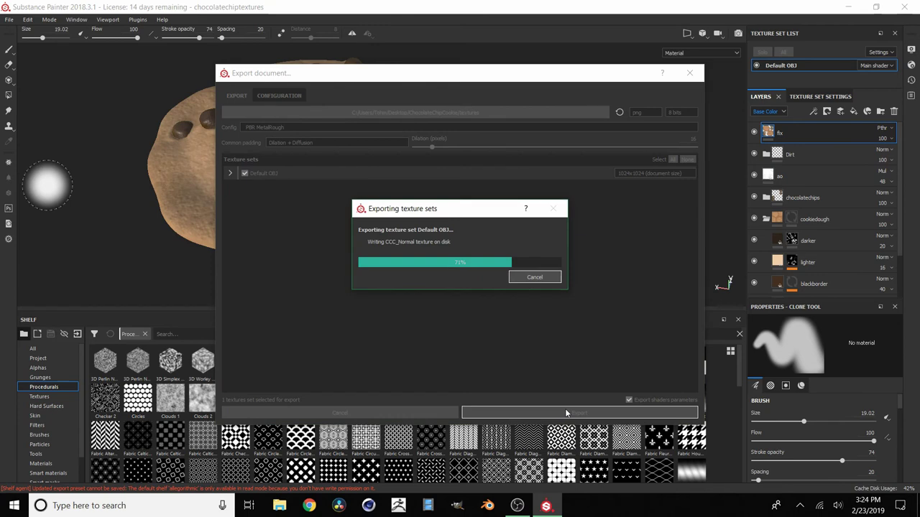
left_click(481, 260)
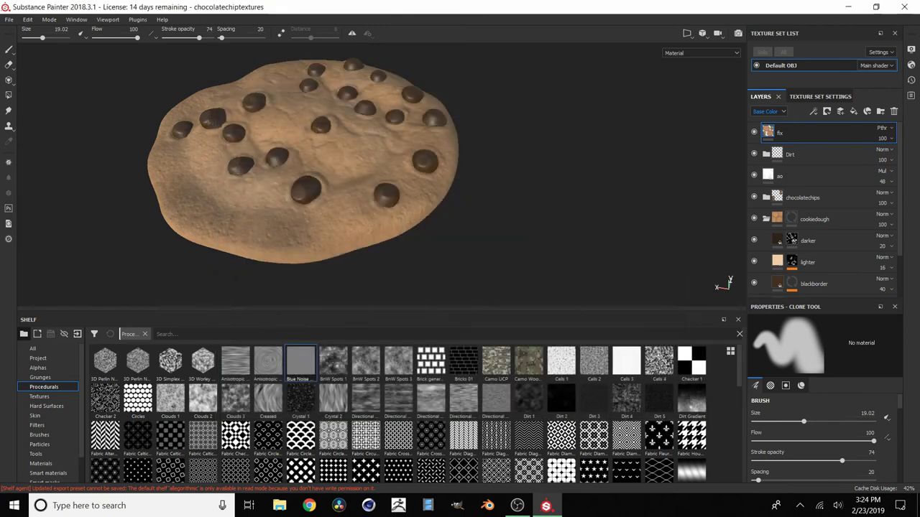
scroll(384, 207, "up", 2)
scroll(384, 206, "down", 3)
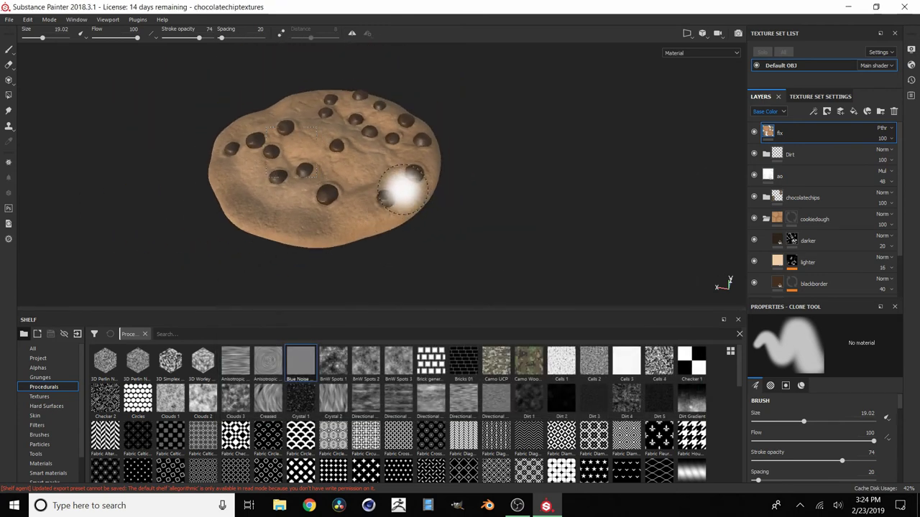
left_click(281, 506)
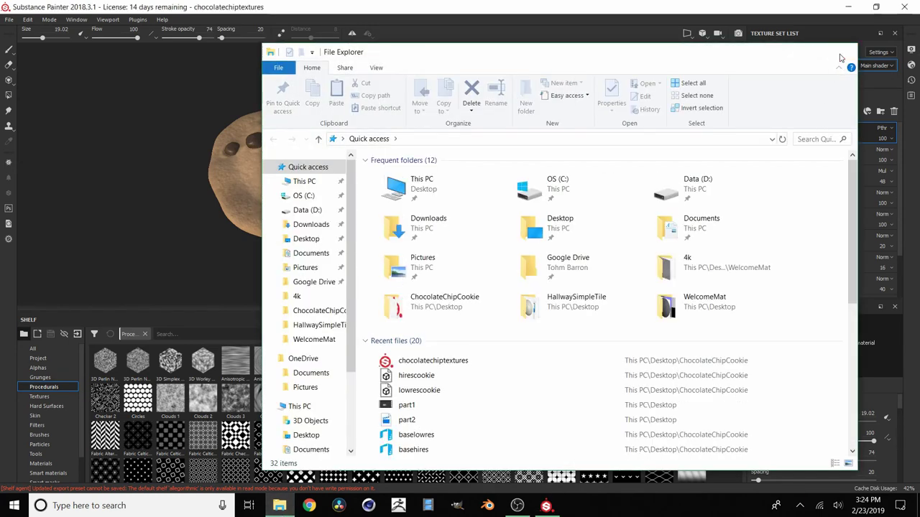
left_click(839, 57)
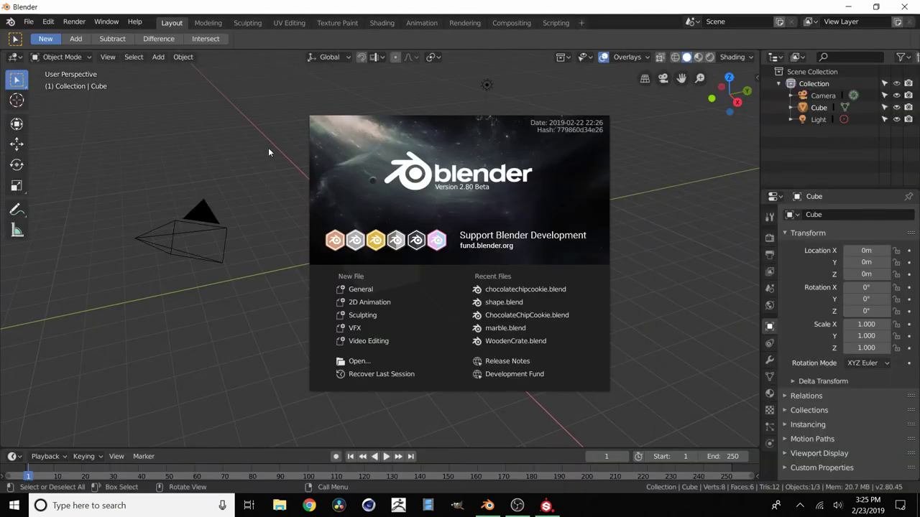
Switch to Blender and open the recent file chocolatechipcookie.blend.
left_click(268, 151)
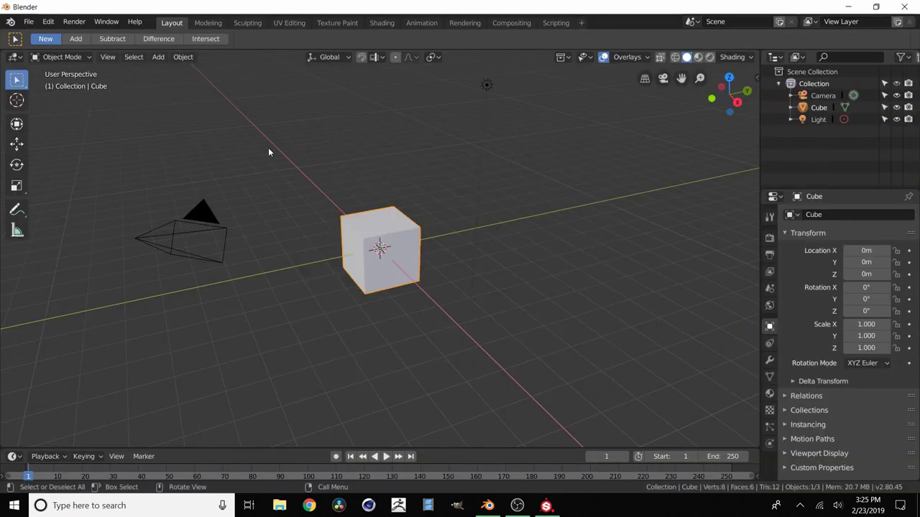
left_click(29, 21)
mouse_move(49, 61)
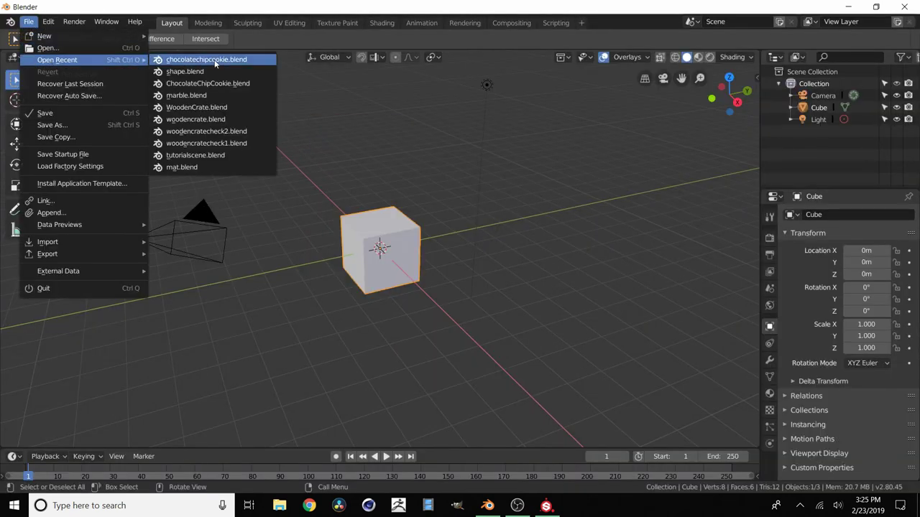
left_click(214, 59)
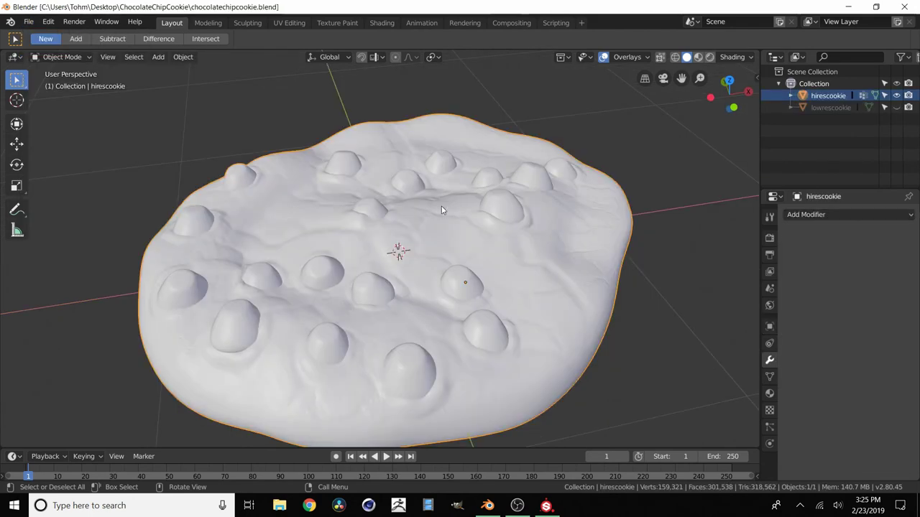
Return to Substance Painter, save the cookie texture project and close the program.
left_click(546, 506)
key("ctrl+s")
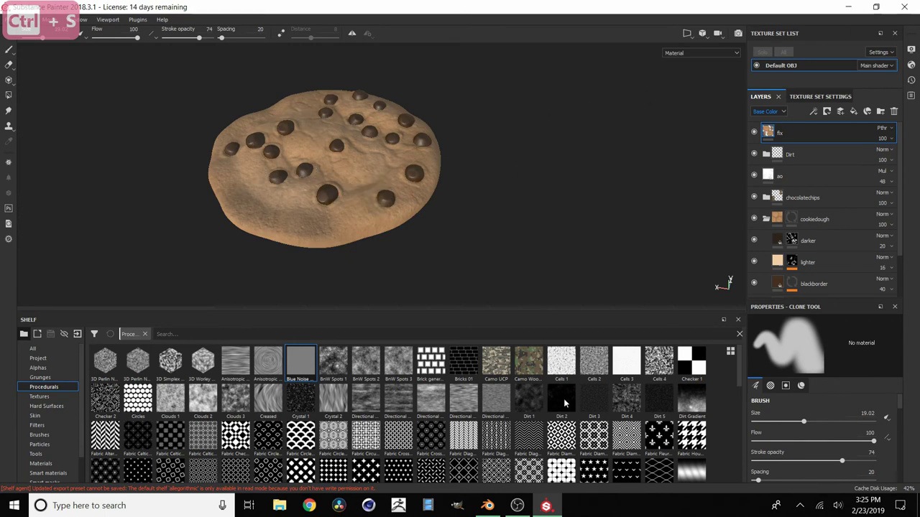
left_click(903, 6)
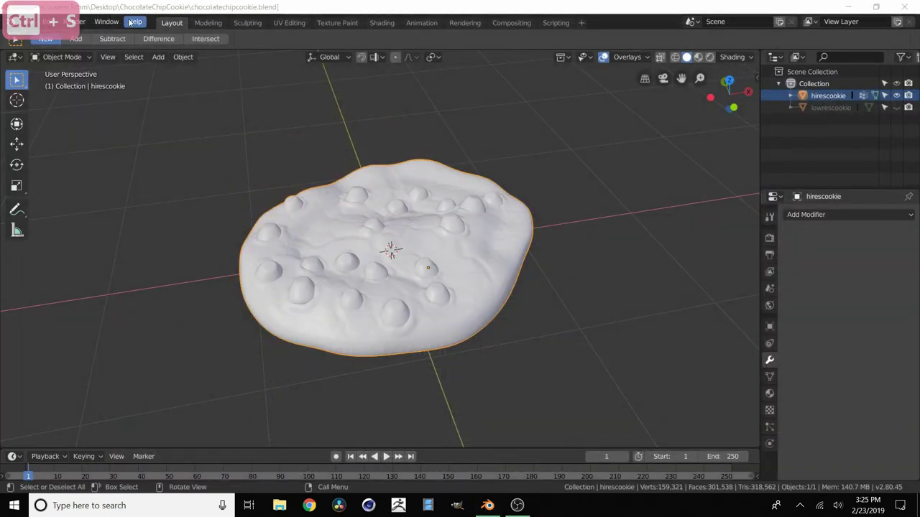
Make the Blender window full screen and save chocolatechipcookie.blend.
left_click(107, 23)
left_click(129, 66)
scroll(404, 230, "down", 3)
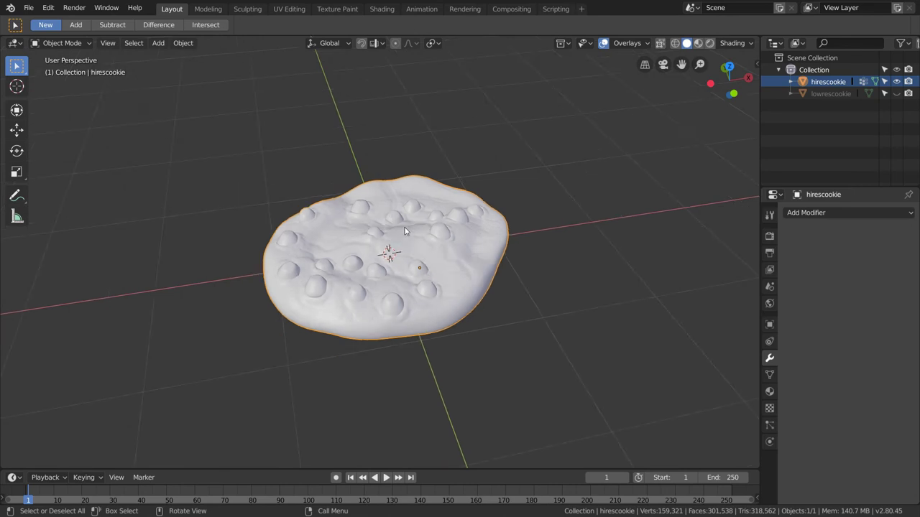
scroll(404, 230, "up", 2)
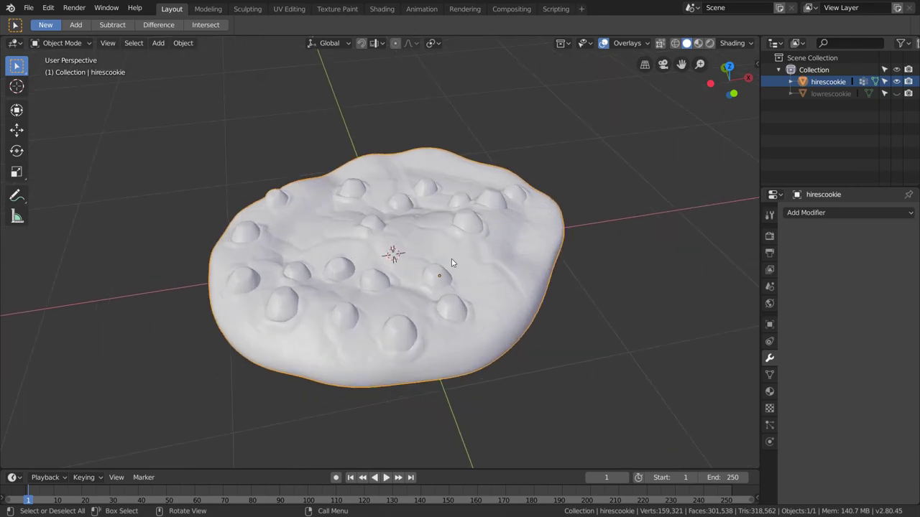
mouse_move(451, 259)
middle_mouse_down()
mouse_move(436, 258)
mouse_move(471, 250)
mouse_move(454, 259)
middle_mouse_up()
key("ctrl+s")
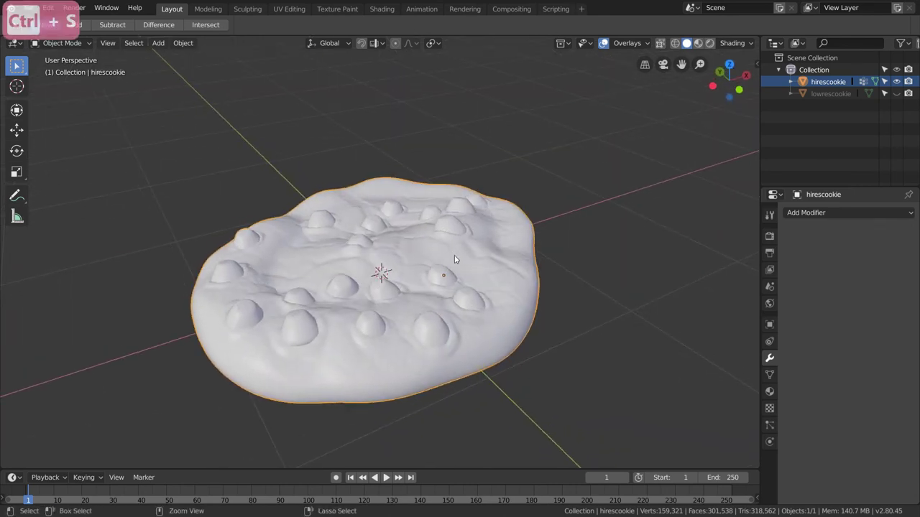
scroll(309, 227, "down", 3)
scroll(380, 236, "up", 2)
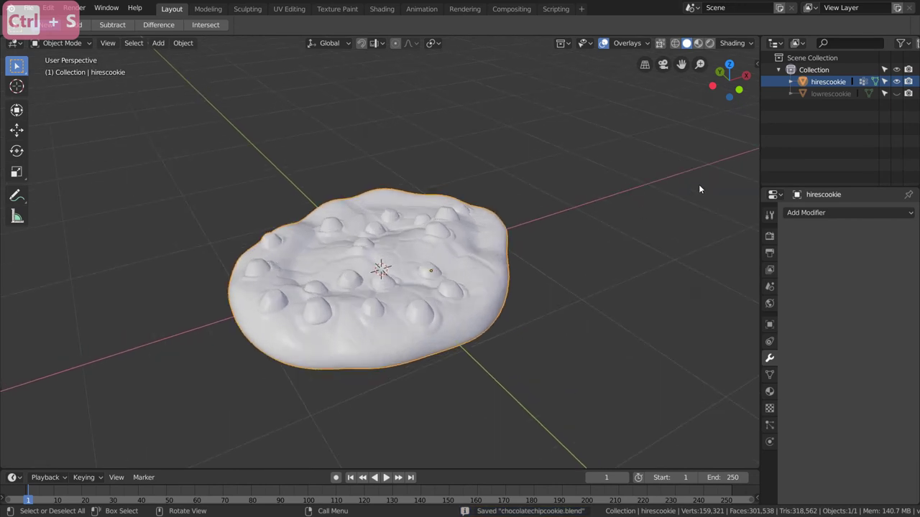
key("g")
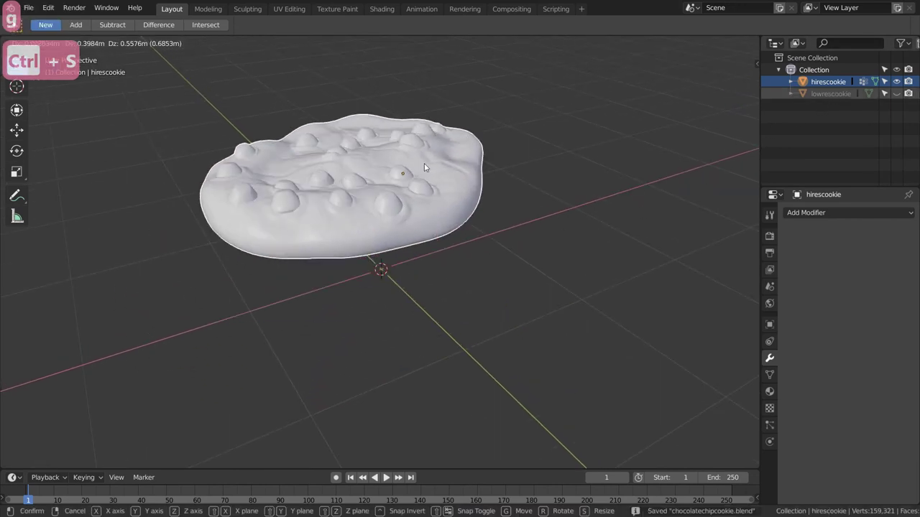
left_click(423, 163)
key("ctrl+z")
Delete the hirescookie object, then unhide and select lowrescookie.
key("x")
left_click(398, 212)
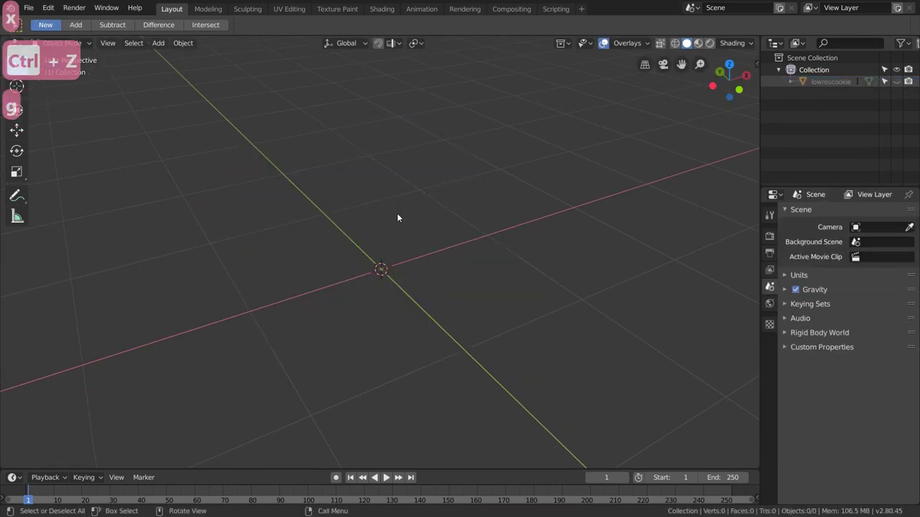
key("ctrl+z")
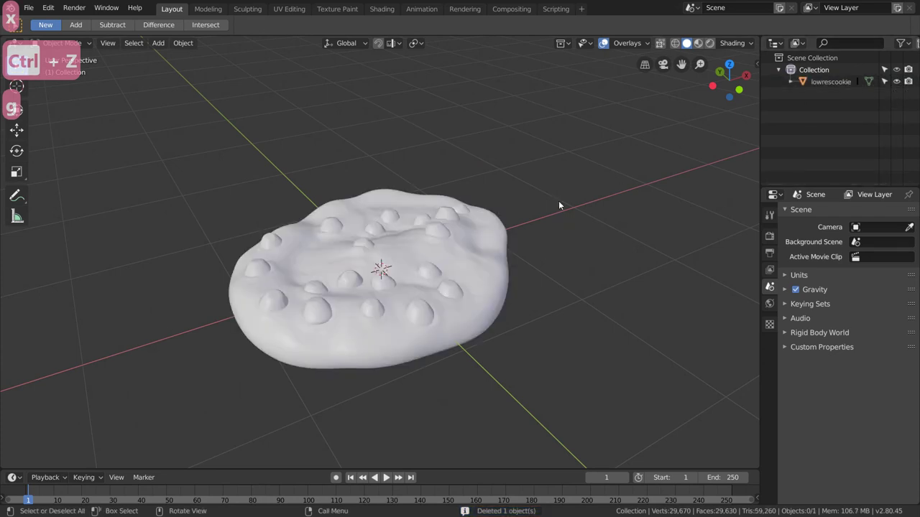
left_click(395, 289)
scroll(383, 306, "up", 4)
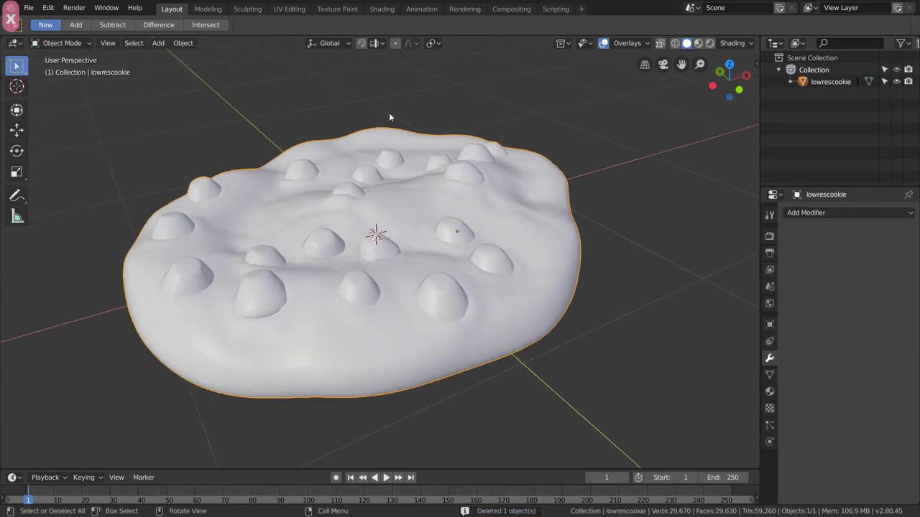
Set the render engine to Cycles and the render device to GPU Compute.
left_click(770, 236)
left_click(869, 213)
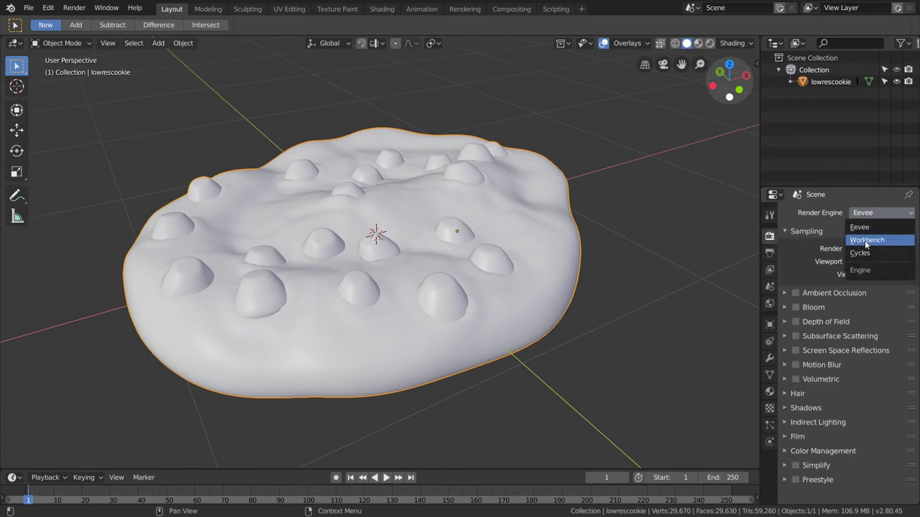
left_click(860, 253)
left_click(863, 243)
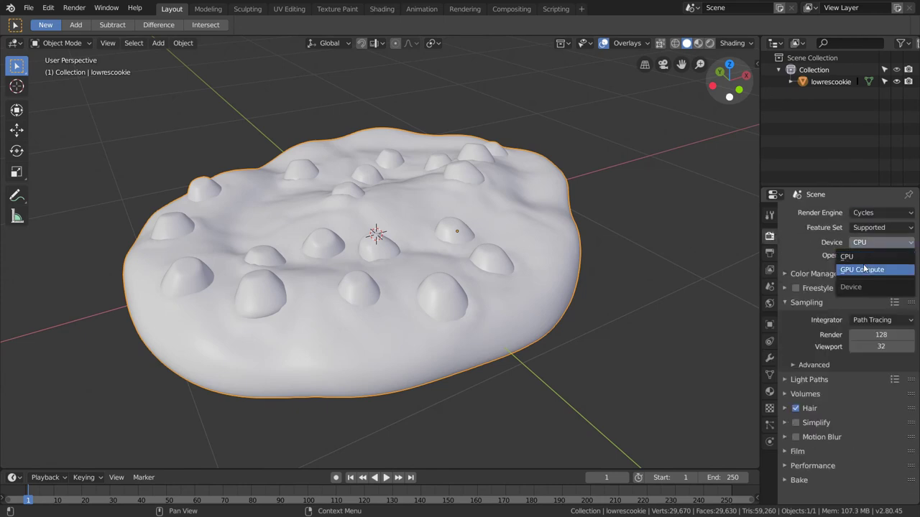
left_click(868, 270)
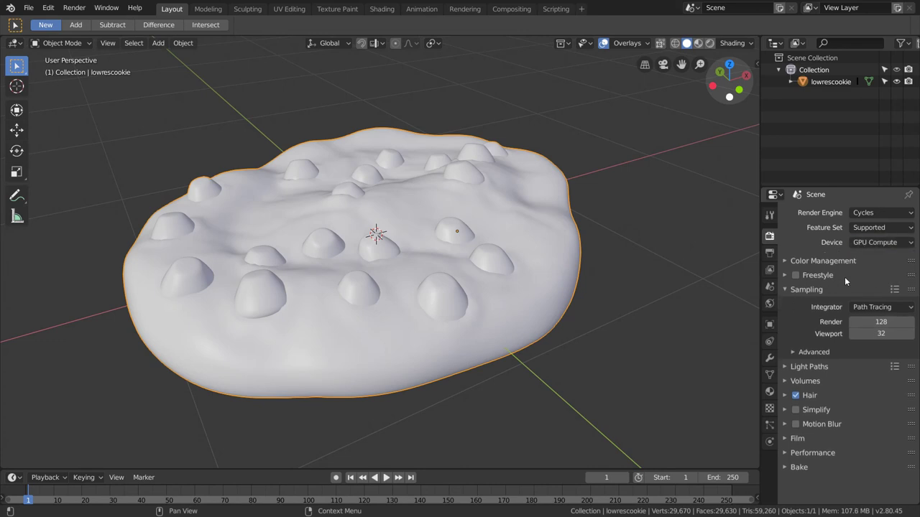
Switch to the Shading workspace to work on the low-resolution cookie's Default OBJ material.
scroll(432, 243, "down", 4)
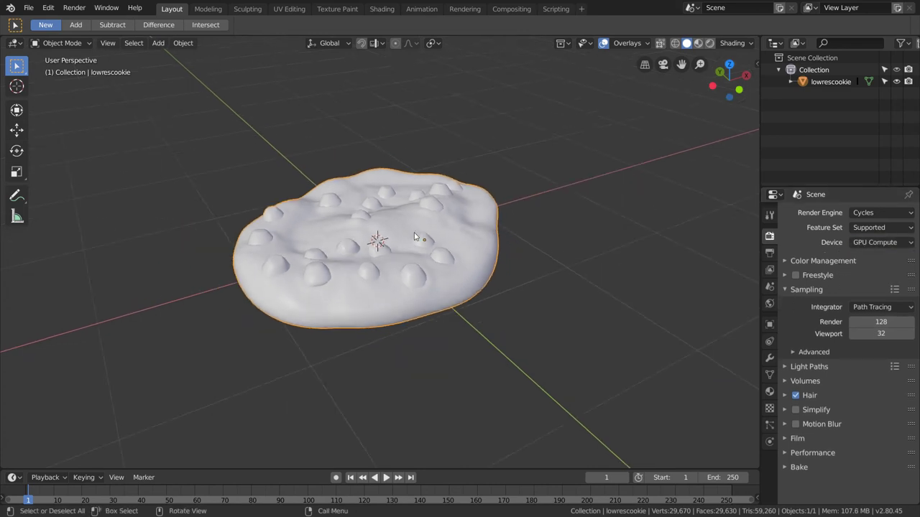
middle_click_drag(432, 243, 424, 252)
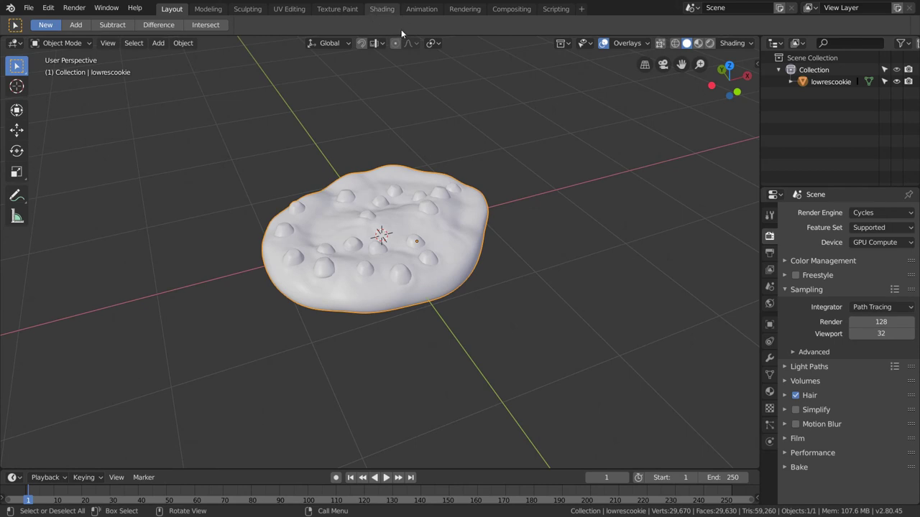
left_click(382, 9)
scroll(451, 193, "up", 8)
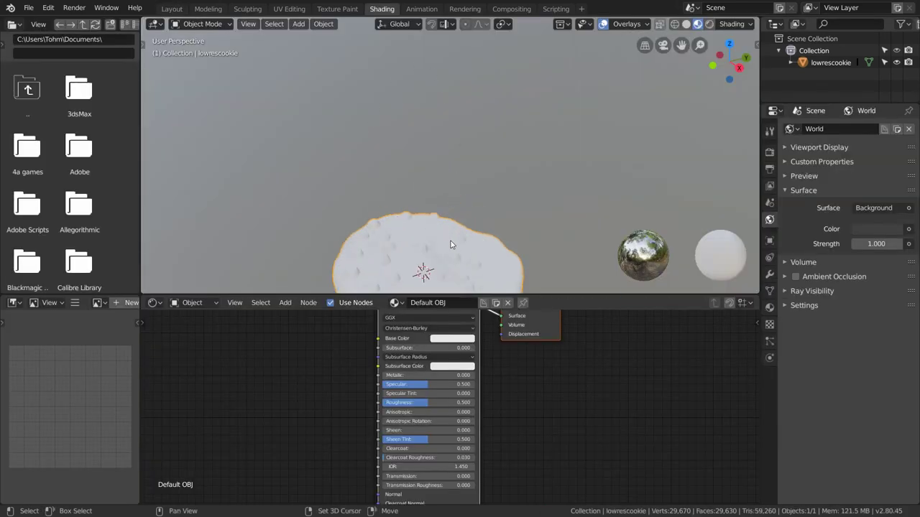
Show the cookie in rendered viewport shading and switch the shader editor to the World nodes.
middle_click_drag(450, 241, 438, 135, "shift")
left_click(709, 24)
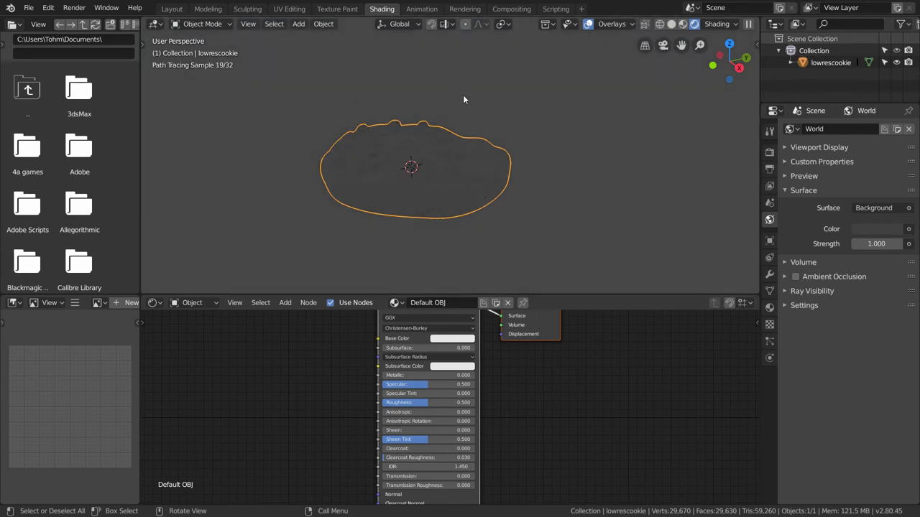
left_click(193, 302)
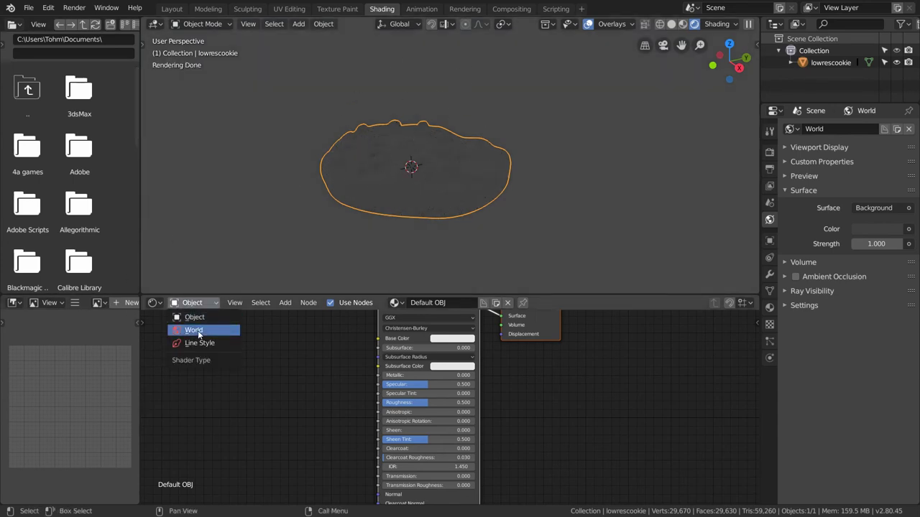
left_click(197, 330)
key("Home")
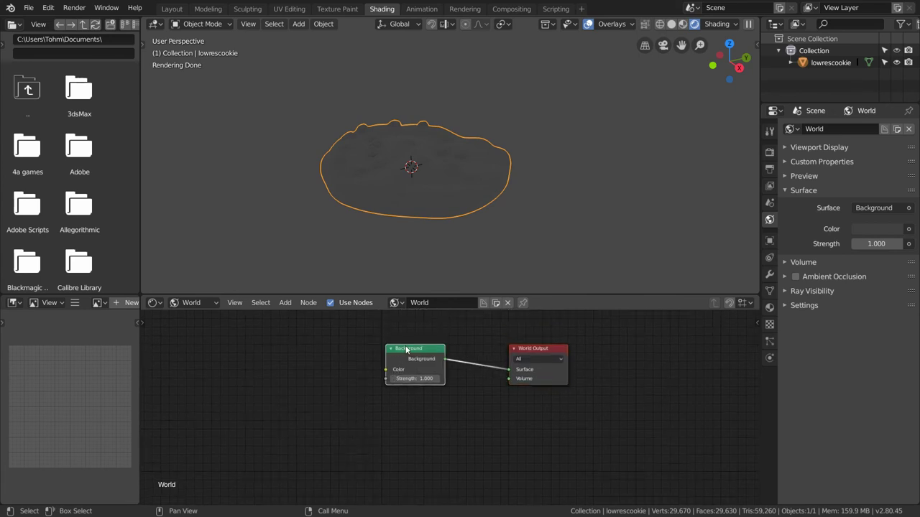
Replace the world's Background node with an Environment Texture node and link its Color to the World Output's Surface.
left_click(406, 350)
key("Delete")
key("shift+a")
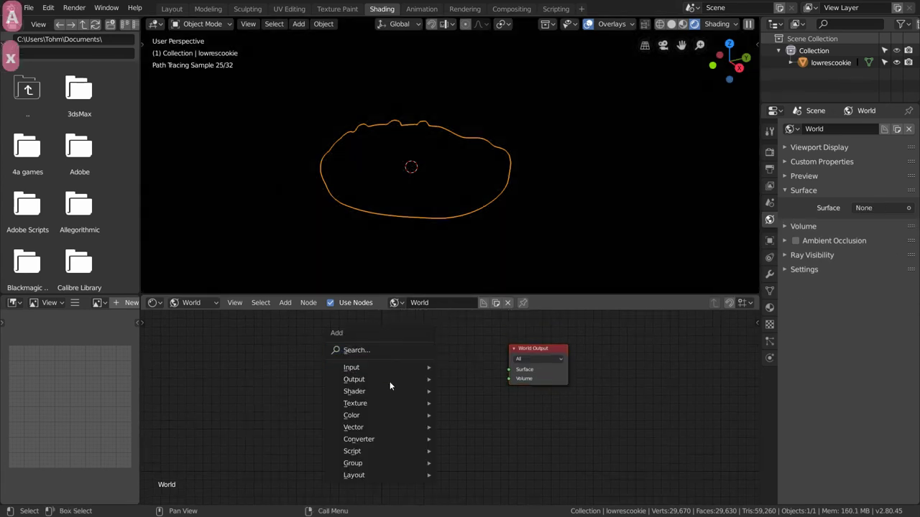
mouse_move(382, 402)
left_click(503, 274)
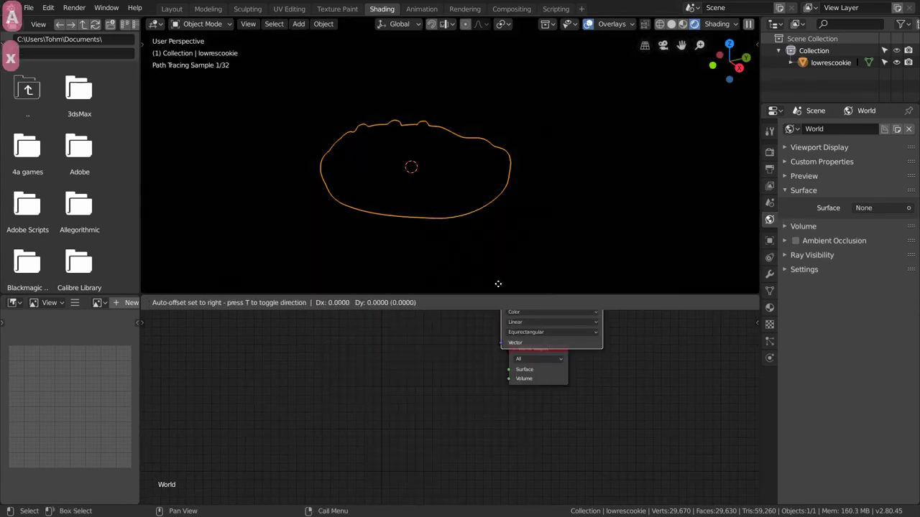
left_click(464, 352)
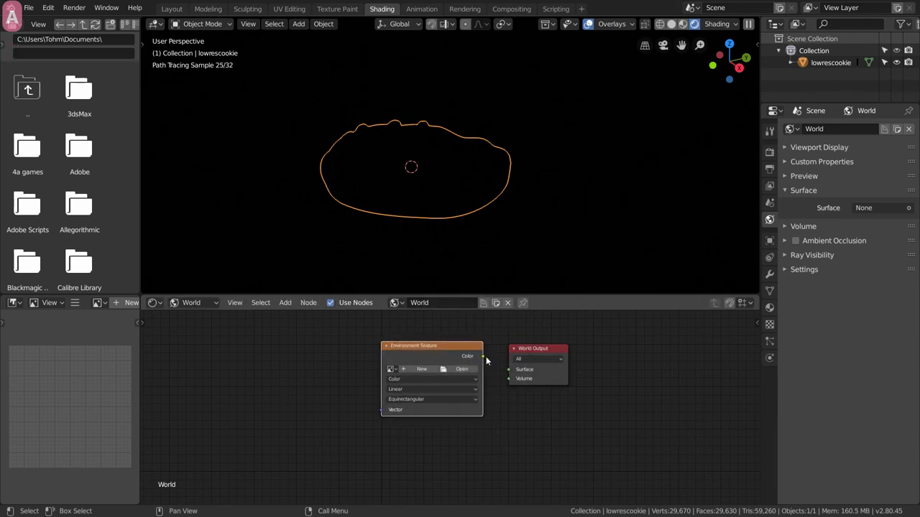
left_click_drag(485, 361, 508, 369)
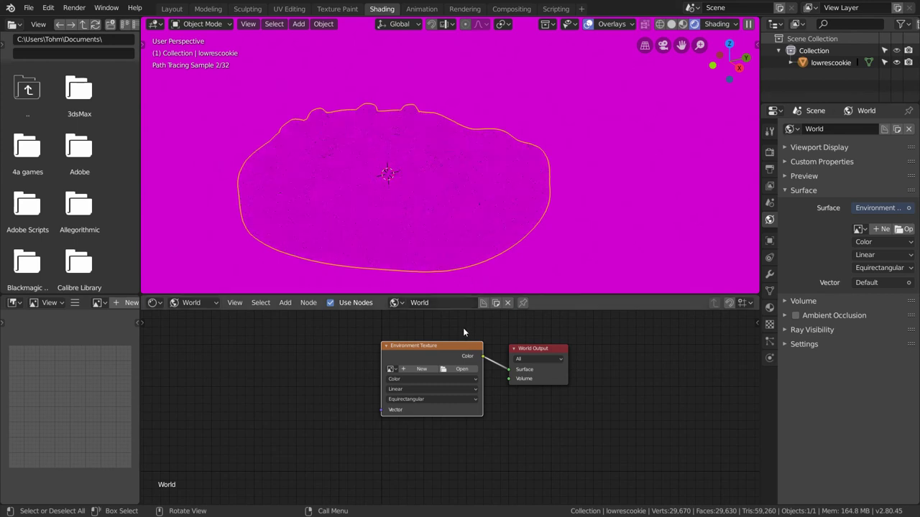
Load cayley_interior_2k.hdr from the Desktop folder into the Environment Texture node and check the lighting on the cookie.
left_click(461, 369)
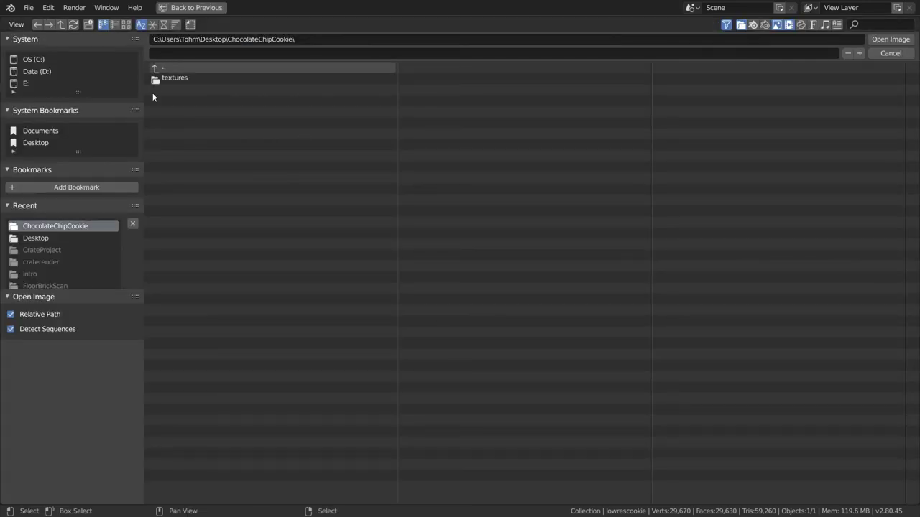
left_click(44, 239)
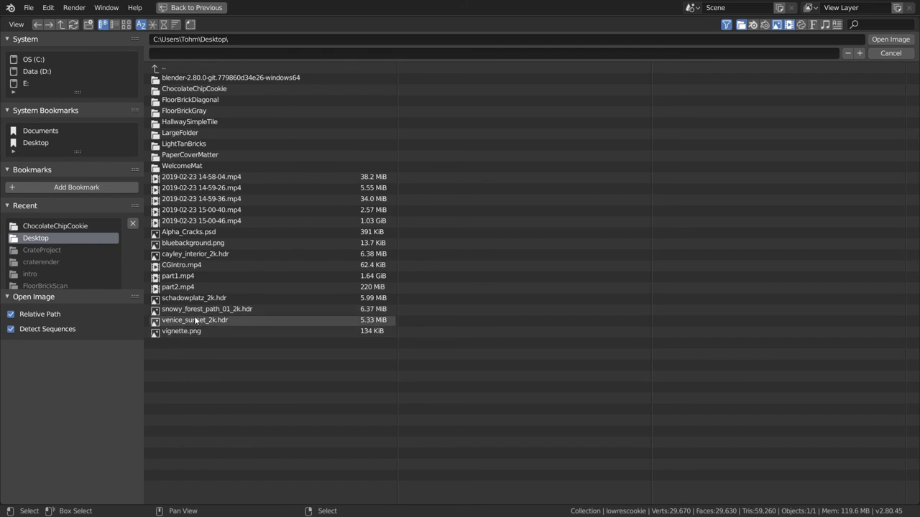
double_click(195, 255)
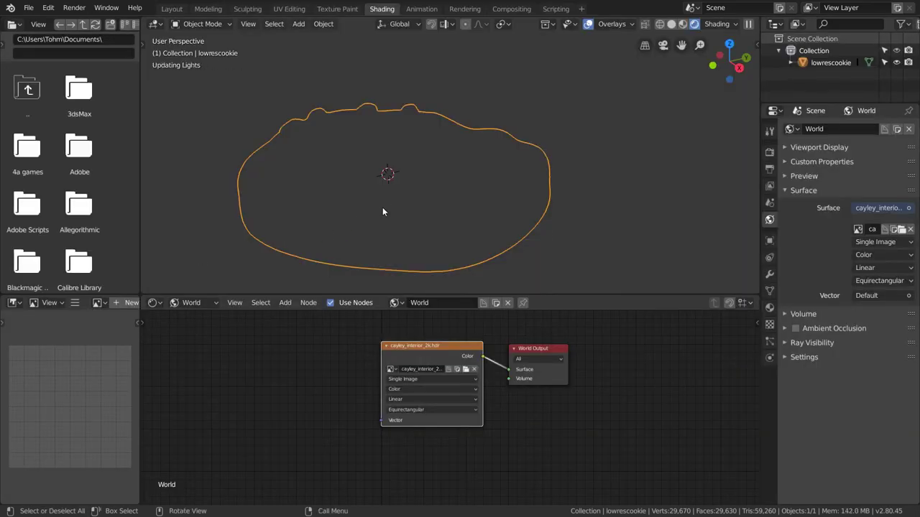
scroll(390, 208, "down", 3)
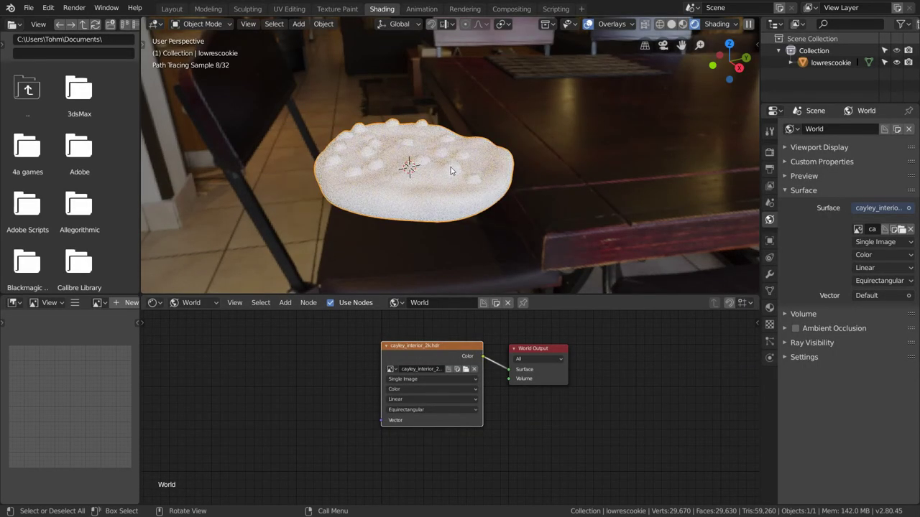
middle_click_drag(453, 172, 431, 180)
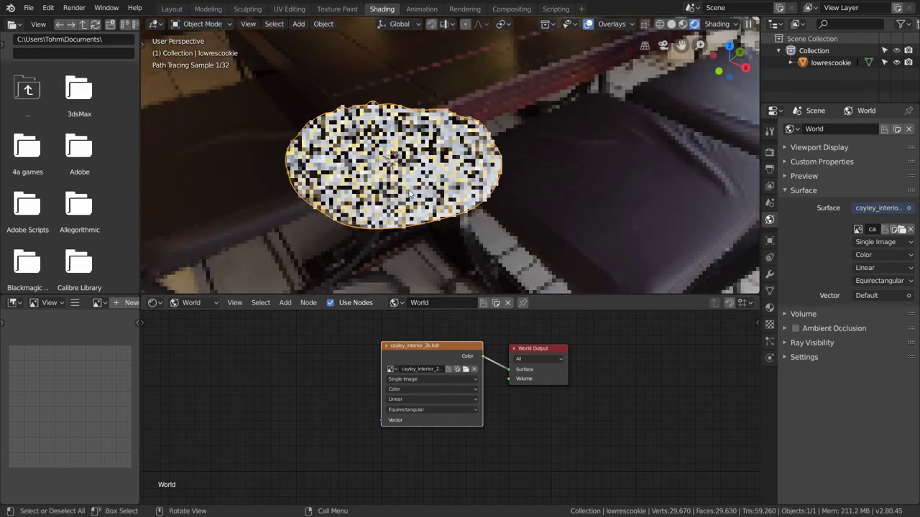
Switch the shader editor back to the cookie's object material and rename the material ccc.
left_click(193, 302)
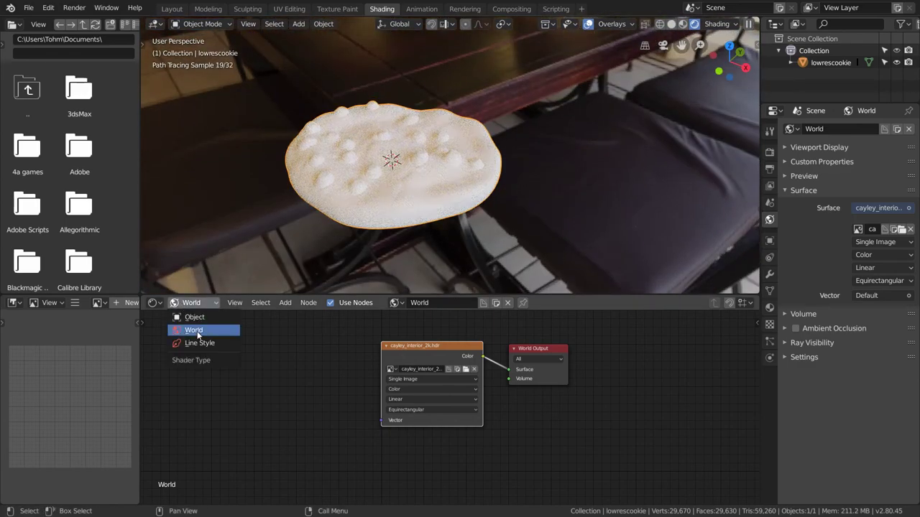
left_click(193, 317)
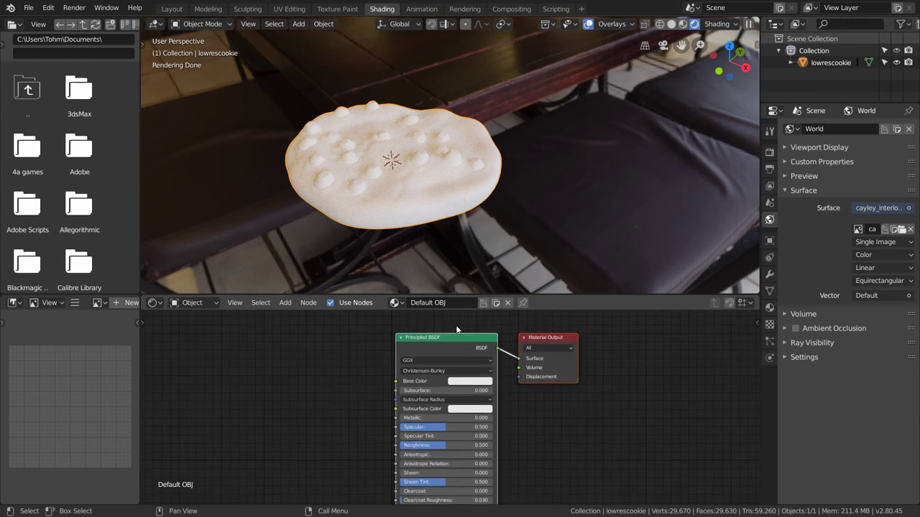
middle_click_drag(409, 338, 400, 349)
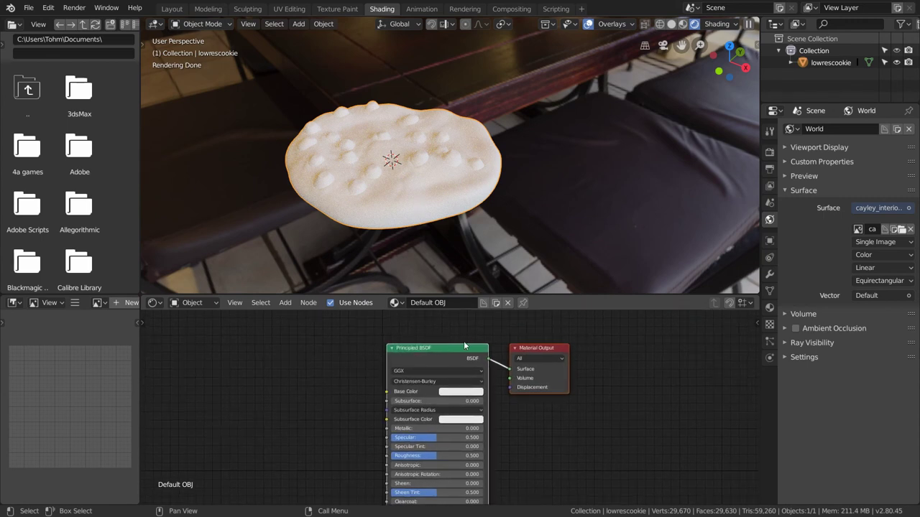
double_click(434, 303)
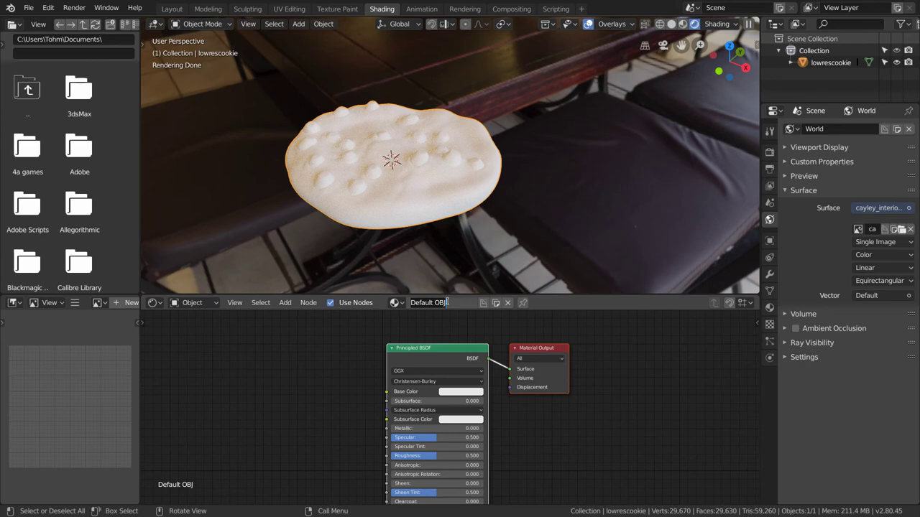
type("ccc")
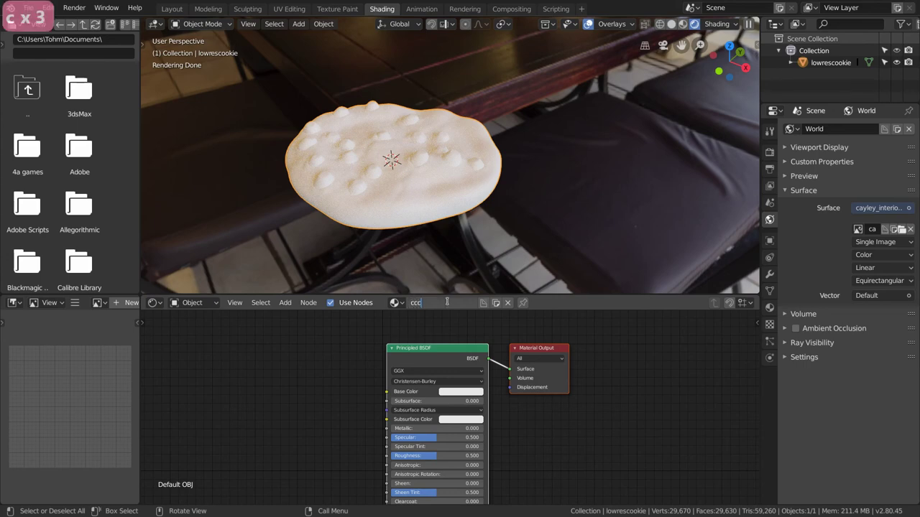
key("Return")
Set the Principled BSDF's distribution to Multiscatter GGX and its subsurface method to Random Walk.
middle_click_drag(277, 417, 314, 380)
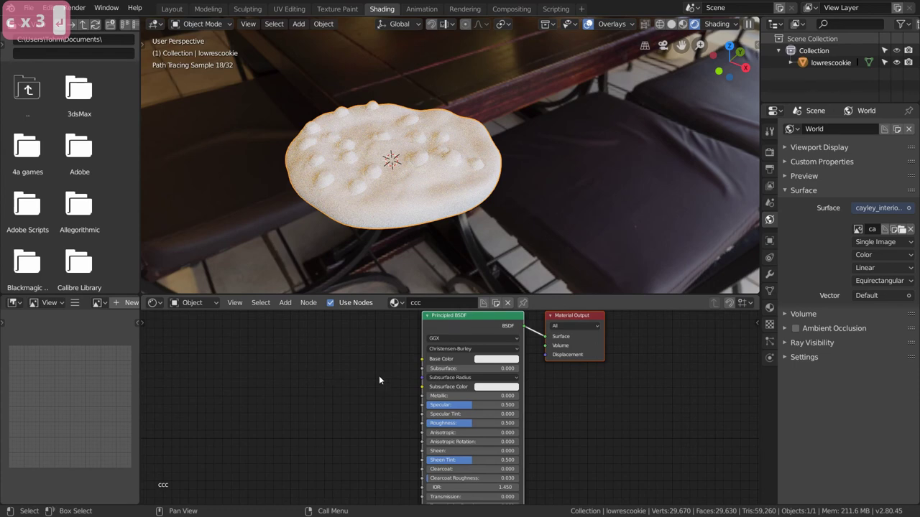
left_click(440, 339)
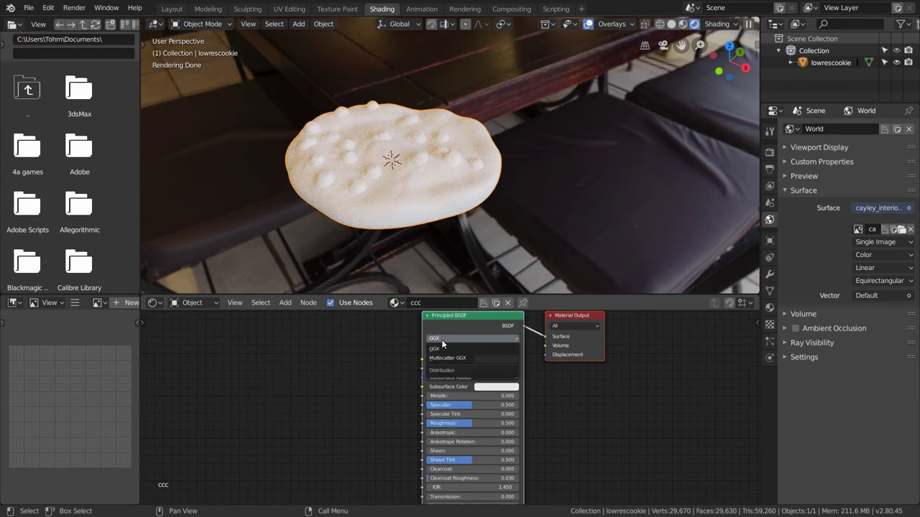
left_click(447, 358)
left_click(447, 350)
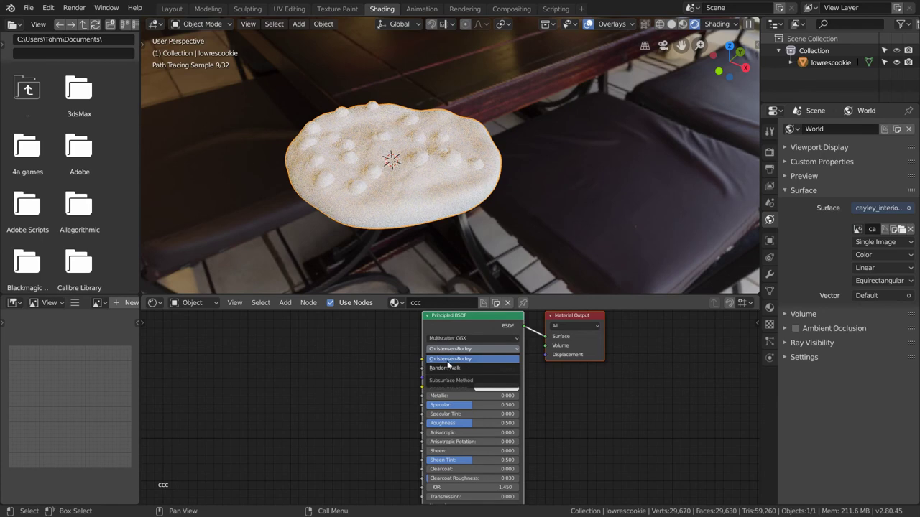
left_click(447, 367)
Add an Image Texture node beside the Principled BSDF and link its Color to Base Color.
middle_click_drag(345, 370, 437, 379)
key("shift+a")
mouse_move(373, 384)
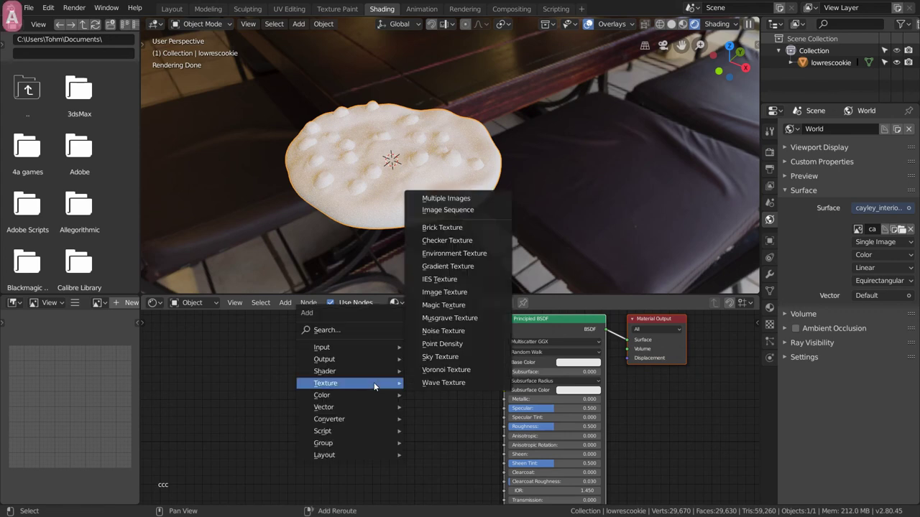
left_click(445, 291)
left_click(450, 363)
left_click_drag(466, 363, 504, 362)
Load CCC_BaseColor.png from the ChocolateChipCookie textures folder into the image node, then collapse the node and move it closer to the shader.
left_click(450, 384)
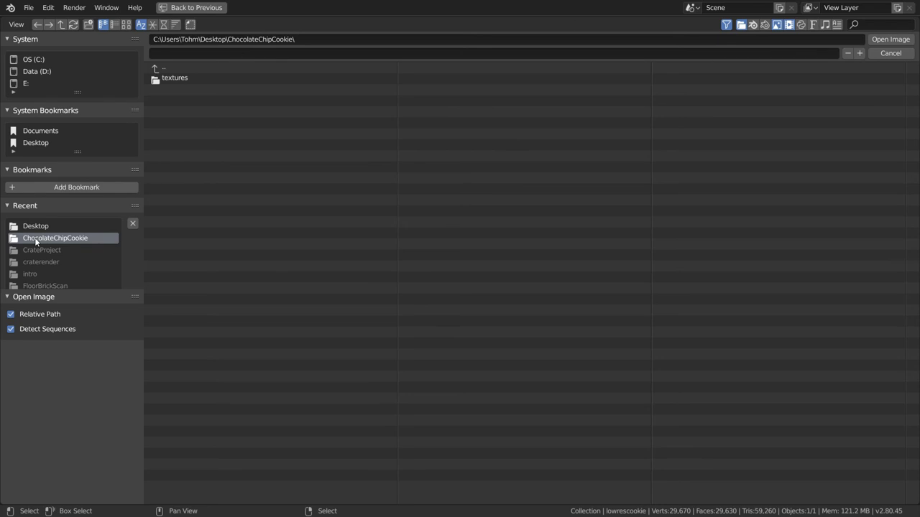
left_click(171, 81)
left_click(200, 80)
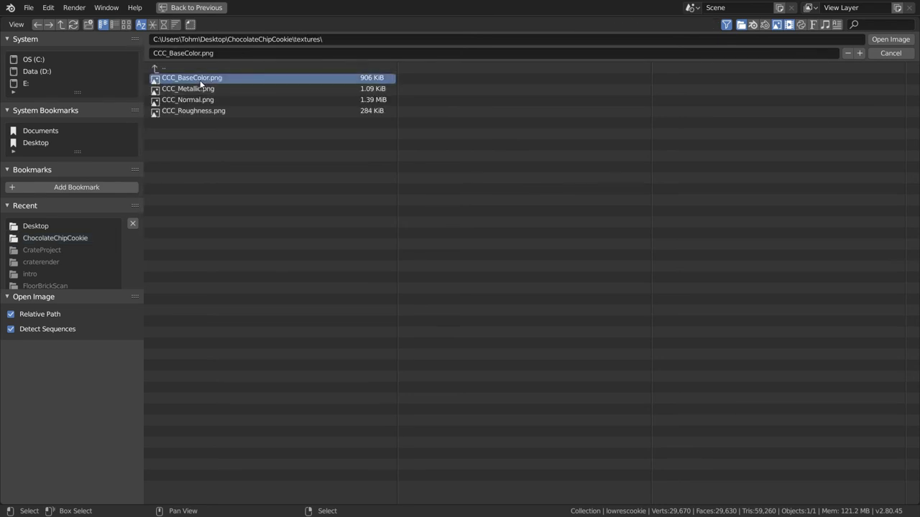
double_click(201, 79)
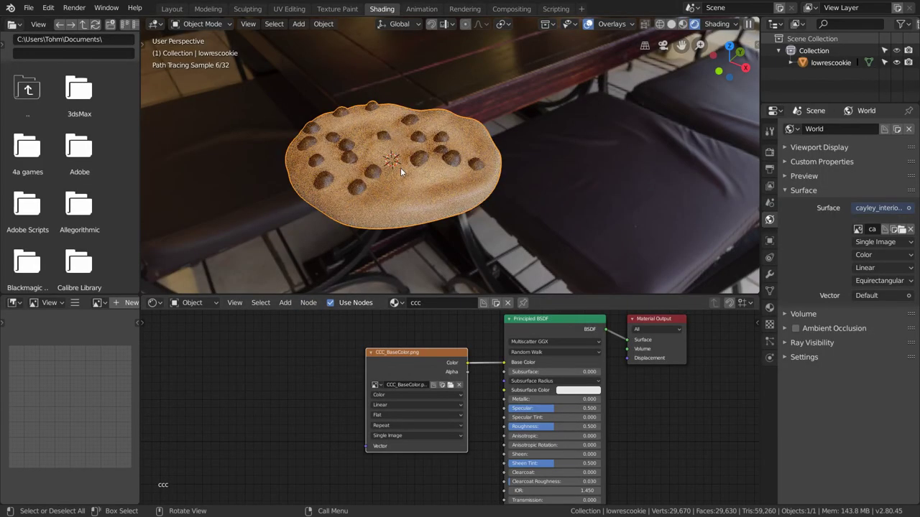
left_click(370, 352)
left_click_drag(382, 355, 423, 364)
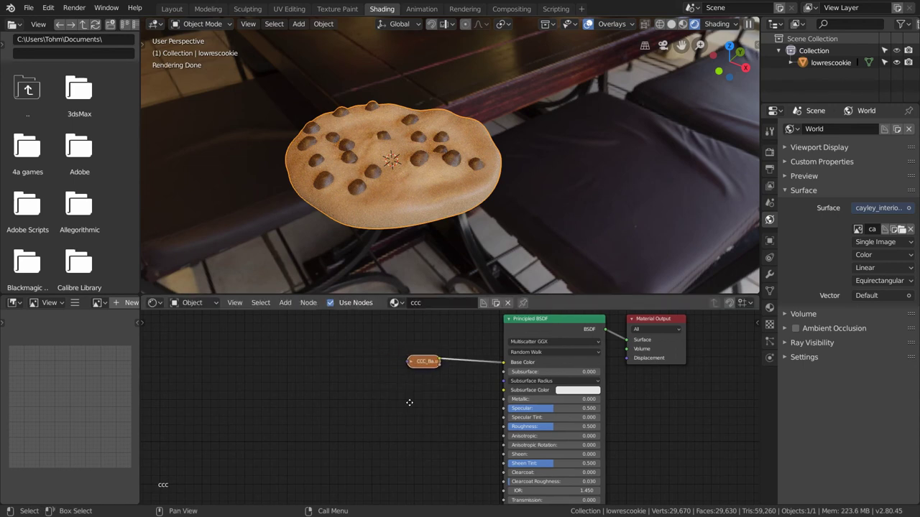
Add a second Image Texture node below the base color node and link its Color to the Principled BSDF's Metallic input.
middle_click_drag(389, 411, 386, 401)
key("shift+a")
mouse_move(386, 398)
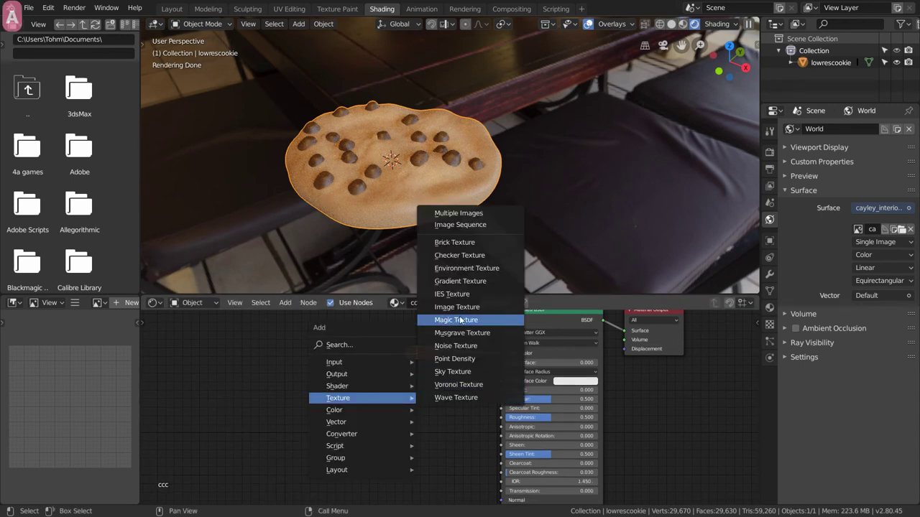
left_click(487, 306)
left_click(359, 361)
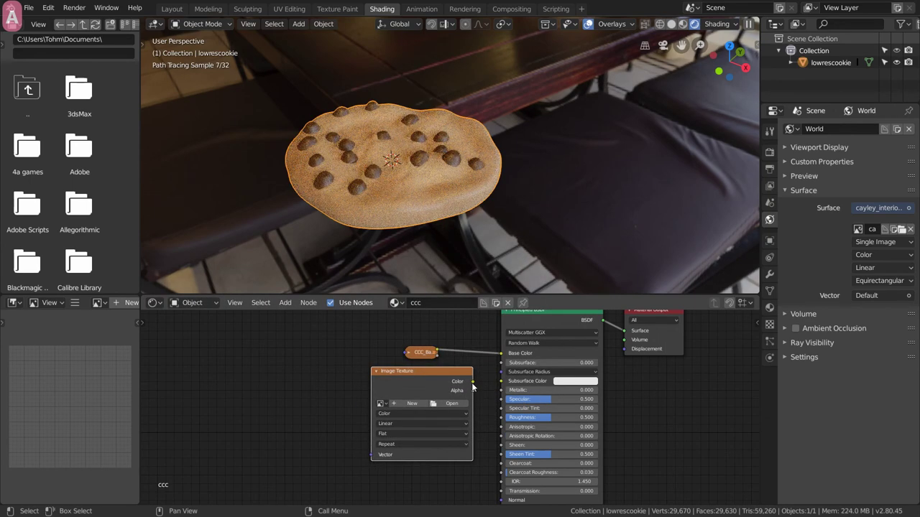
left_click_drag(471, 382, 501, 422)
left_click_drag(504, 390, 501, 390)
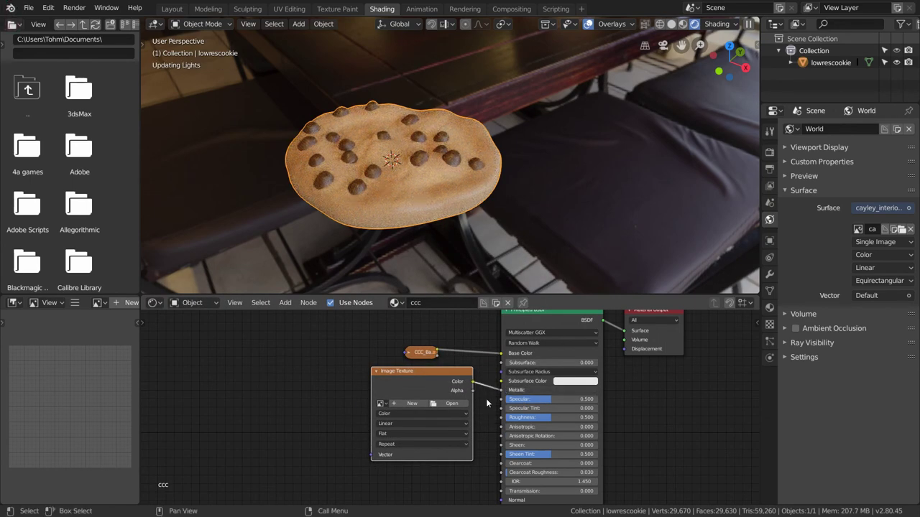
Load CCC_Metallic.png into the new image node, set its color space to Non-Color Data, and collapse the node.
left_click(451, 403)
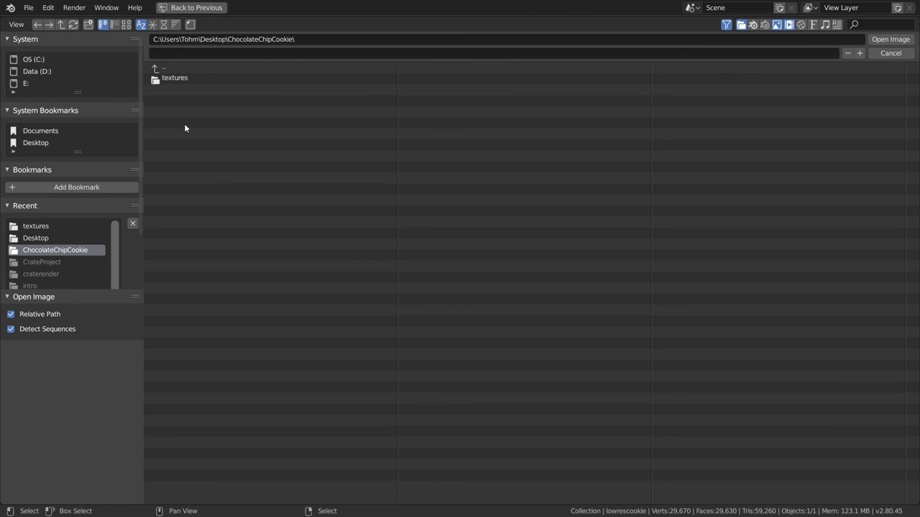
left_click(180, 78)
left_click(201, 89)
double_click(200, 89)
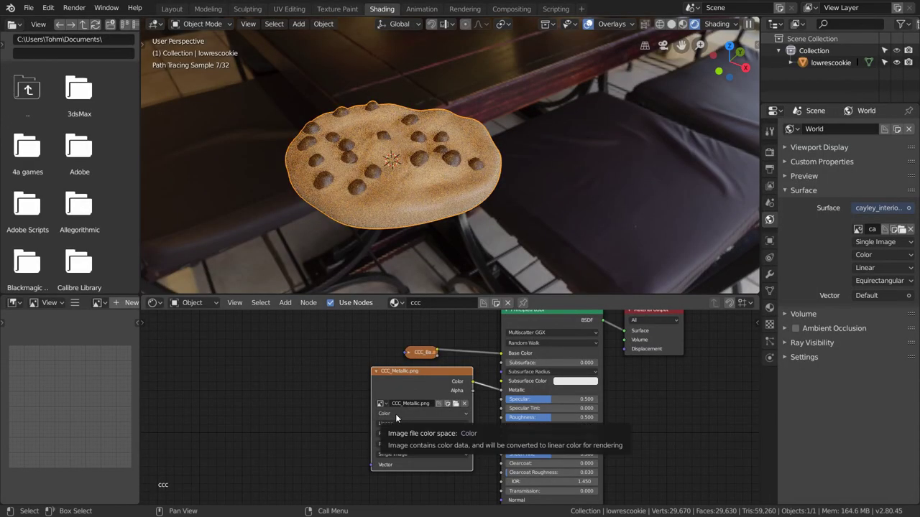
left_click(395, 414)
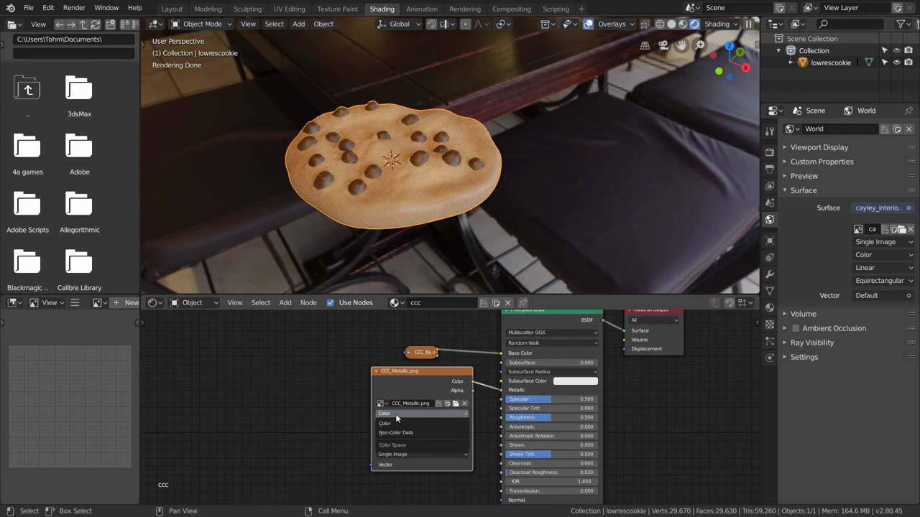
left_click(392, 432)
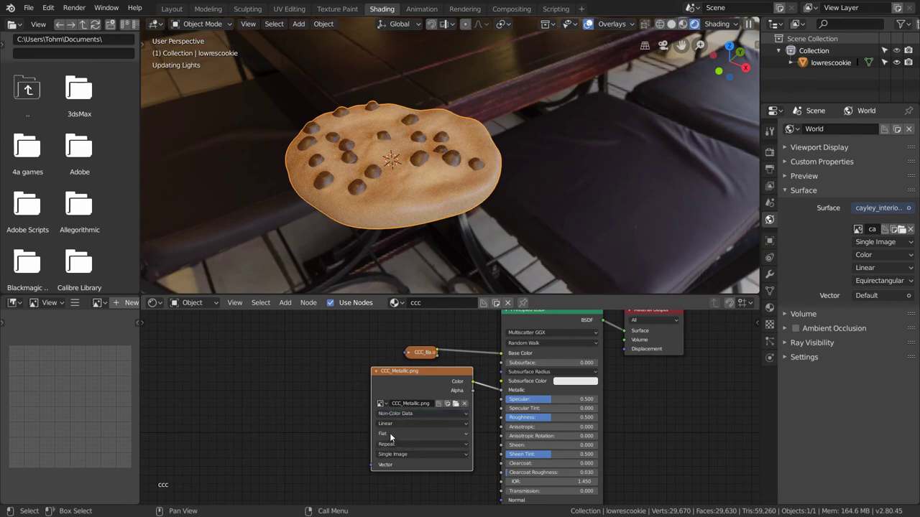
left_click(375, 372)
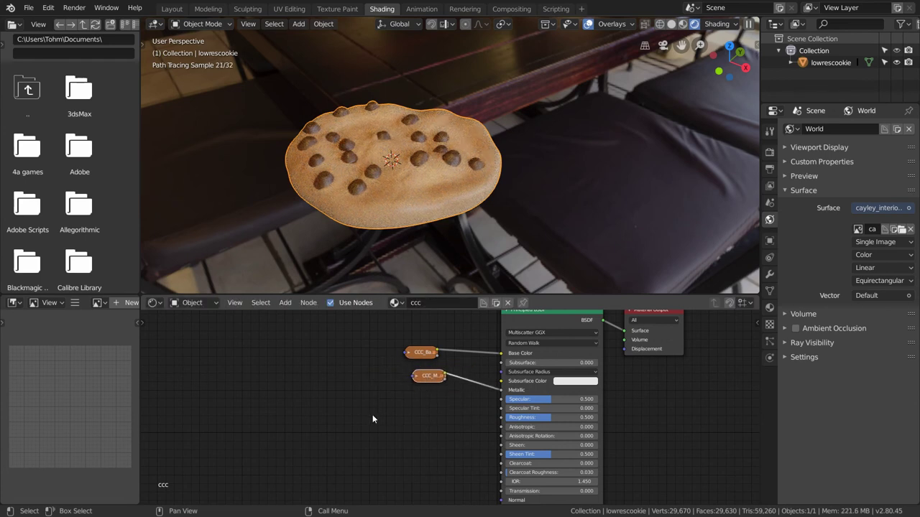
Enable film transparency in the Cycles render settings to hide the HDR background.
middle_click_drag(371, 419, 370, 381)
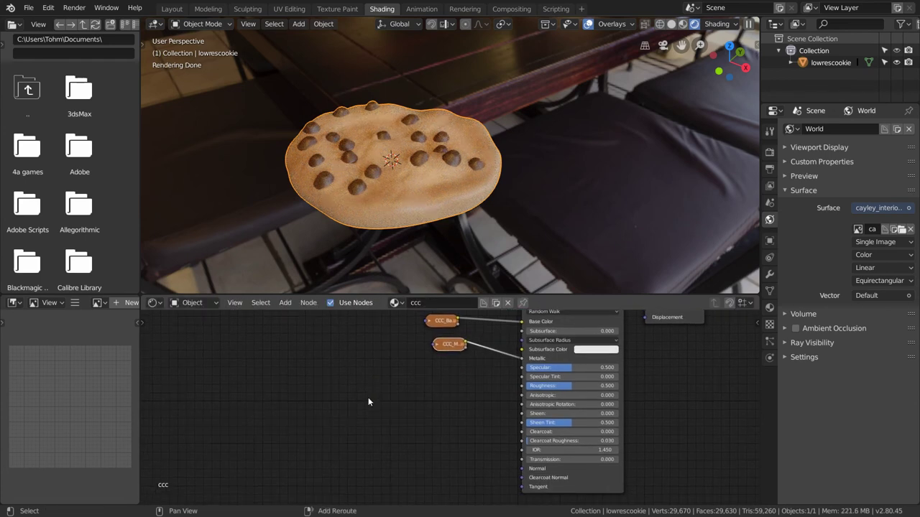
left_click(769, 152)
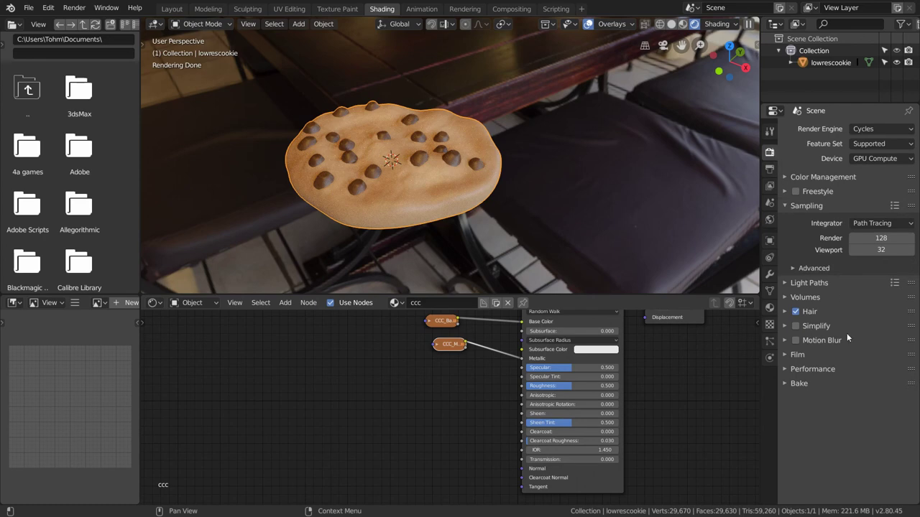
left_click(798, 355)
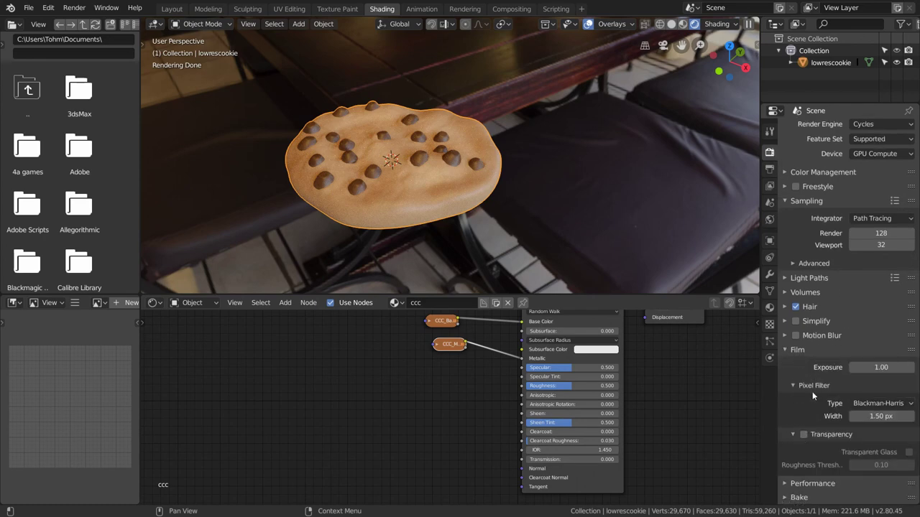
left_click(803, 434)
left_click(790, 350)
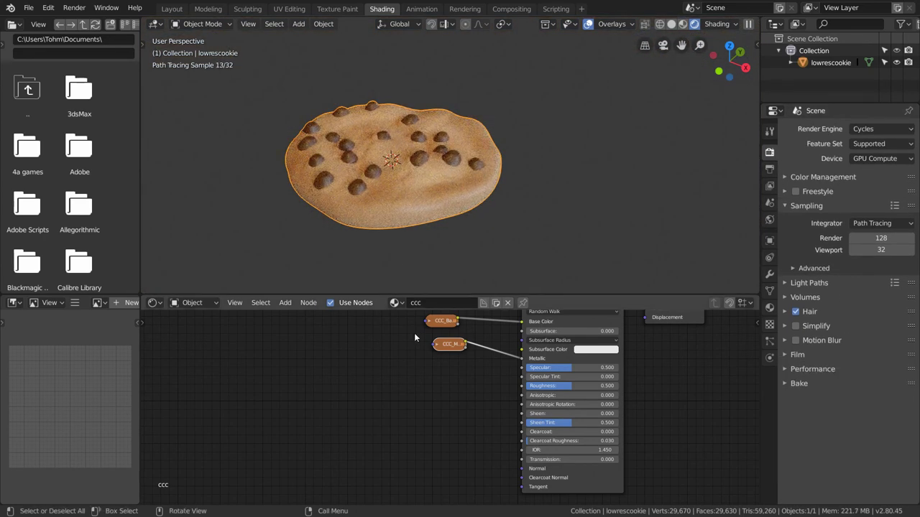
Add a third Image Texture node below the metallic node and link its Color to the Principled BSDF's Roughness input.
scroll(416, 359, "up", 1)
key("shift+a")
mouse_move(404, 371)
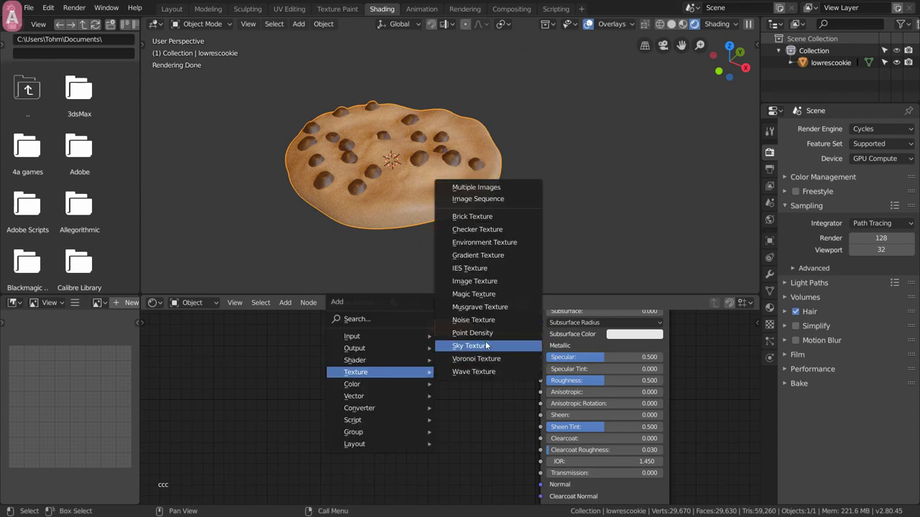
left_click(487, 281)
left_click(335, 441)
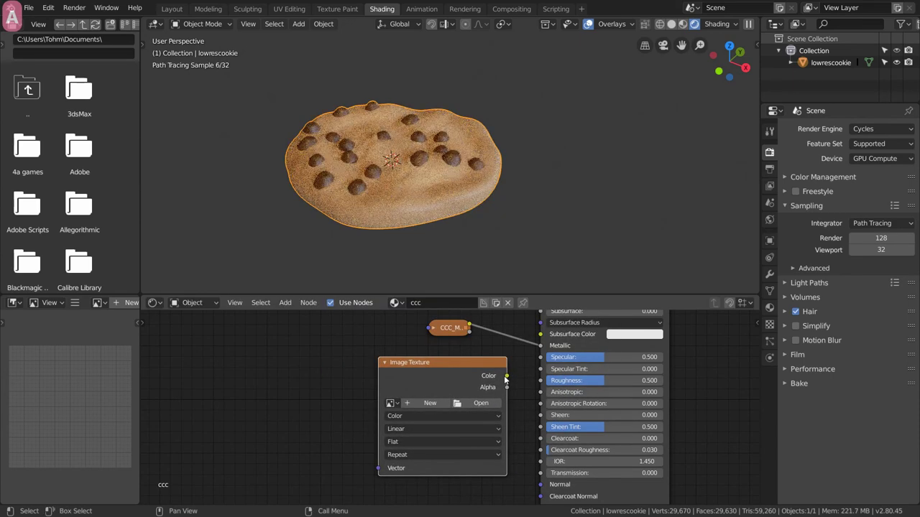
left_click_drag(507, 376, 540, 380)
Load CCC_Roughness.png from the textures folder into the new image node and collapse the node.
left_click(481, 403)
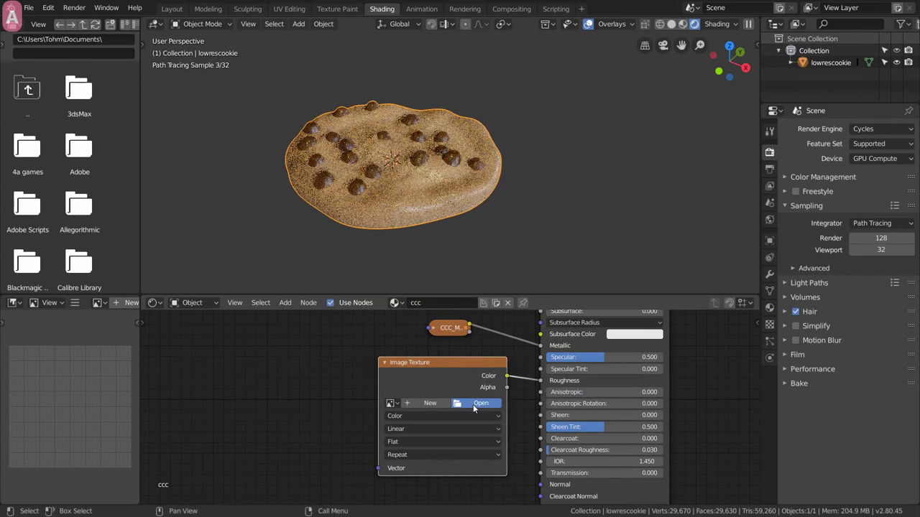
left_click(182, 79)
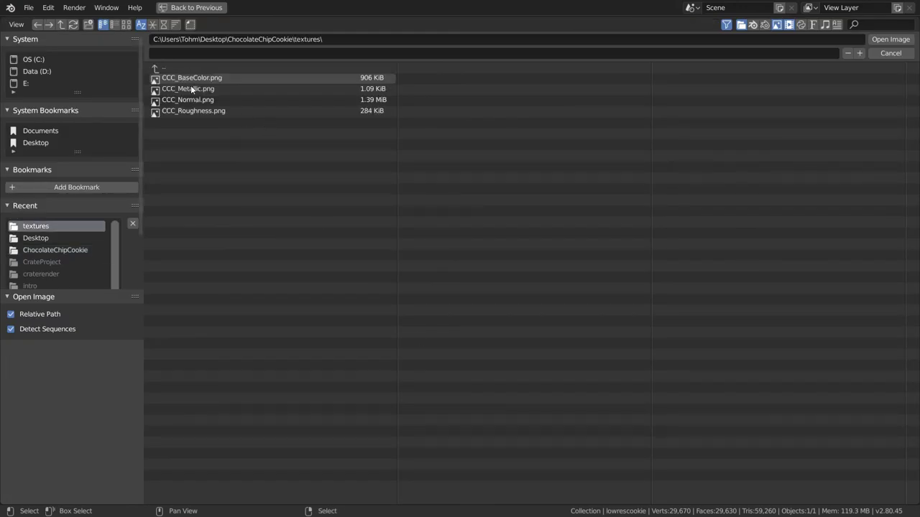
double_click(188, 111)
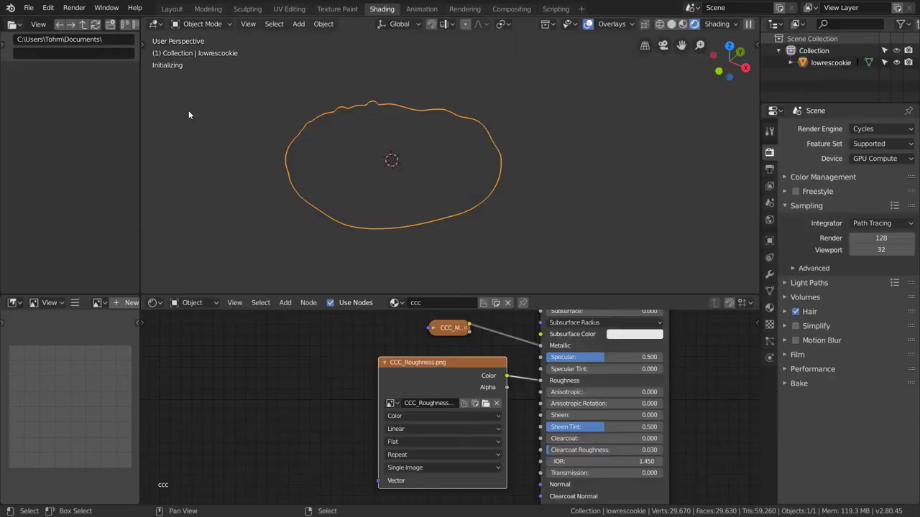
left_click(384, 363)
left_click_drag(437, 360, 447, 362)
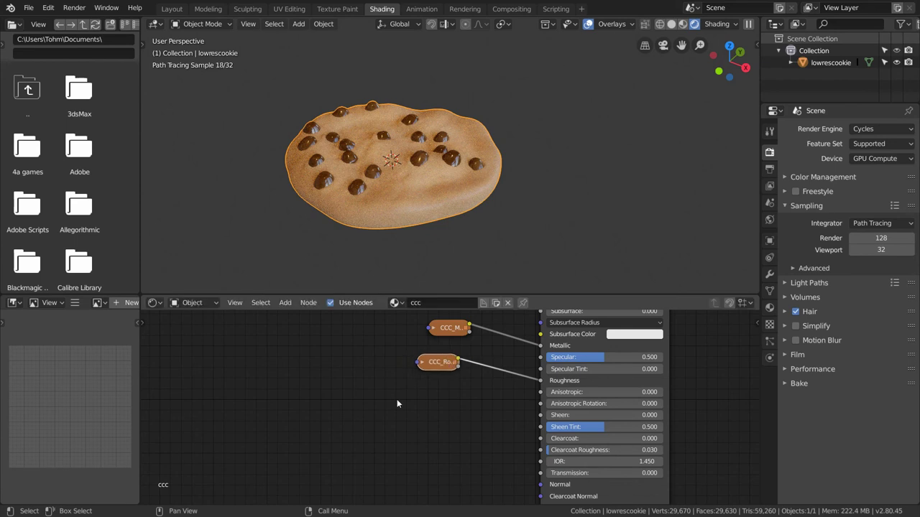
Add a fourth Image Texture node in the free space below and away from the roughness node.
middle_click_drag(397, 399, 426, 370)
scroll(453, 392, "down", 2)
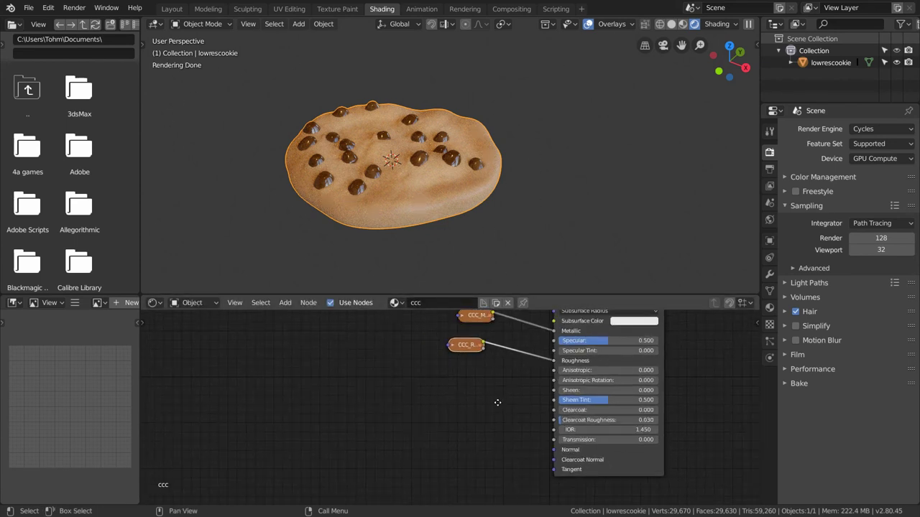
middle_click_drag(497, 402, 559, 399)
key("shift+a")
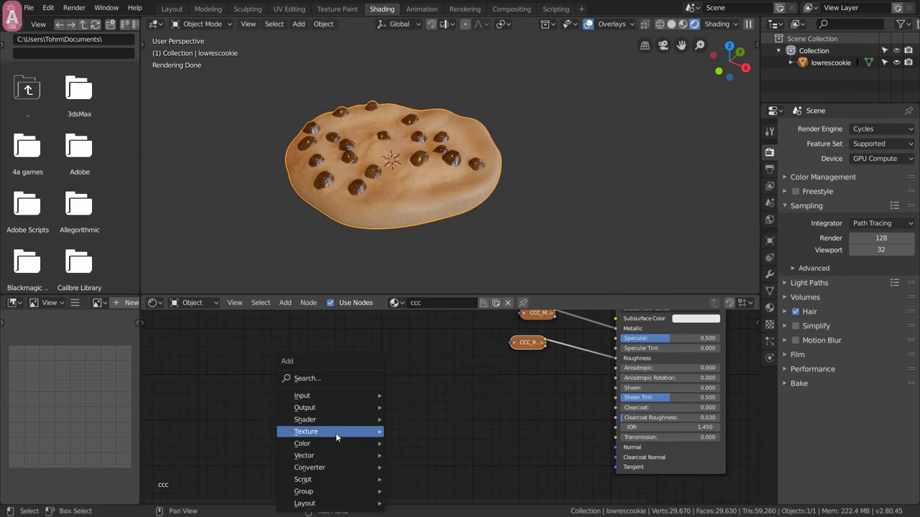
mouse_move(335, 432)
left_click(421, 339)
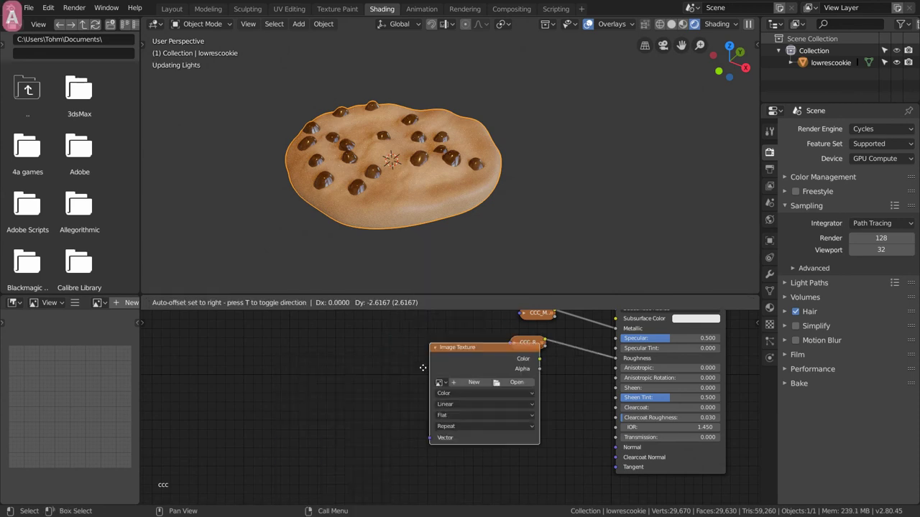
left_click(309, 405)
Load CCC_Normal.png from the textures folder into the new image node and set its color space to Non-Color Data.
left_click(398, 422)
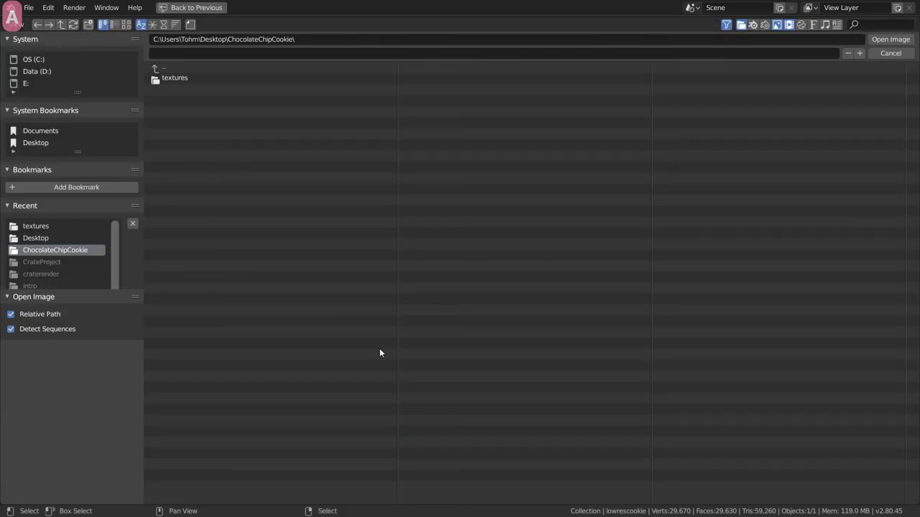
left_click(183, 78)
double_click(199, 101)
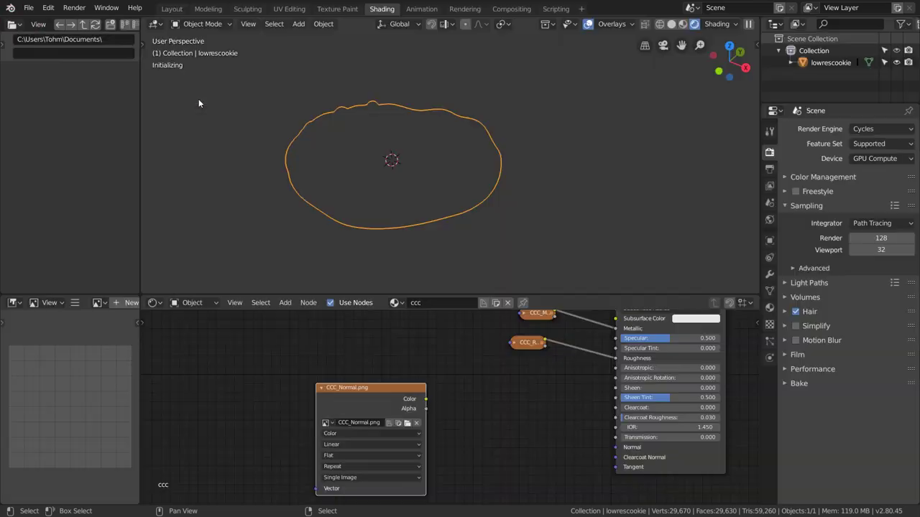
left_click(344, 434)
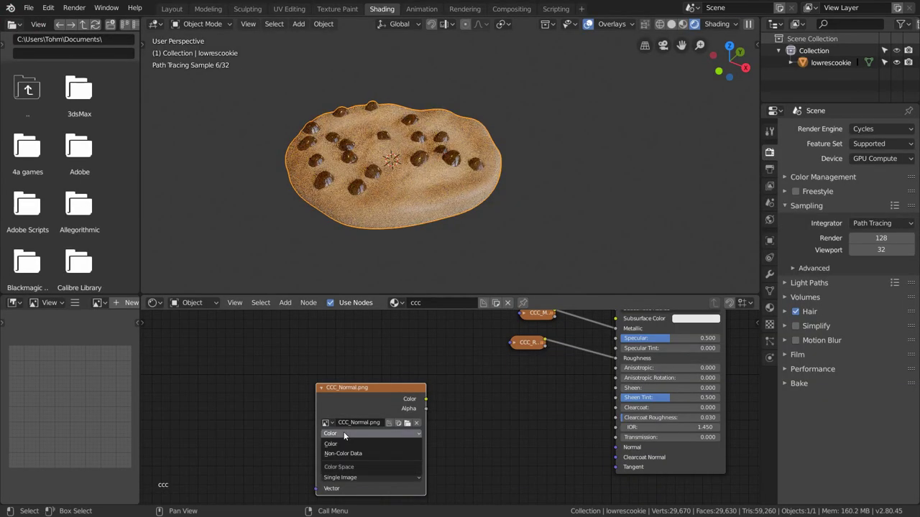
left_click(343, 453)
Expand the CCC_Roughness.png node, set its color space to Non-Color Data, and collapse it again.
left_click(514, 342)
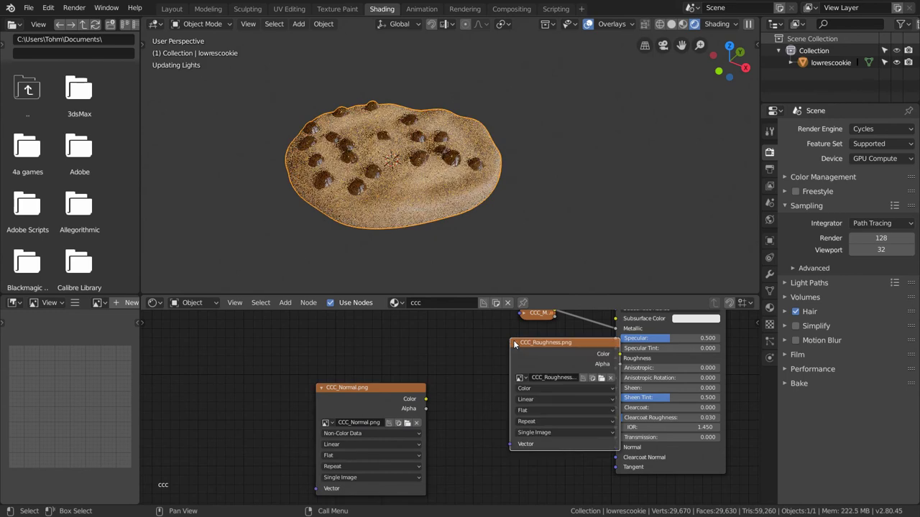
left_click(530, 389)
left_click(528, 409)
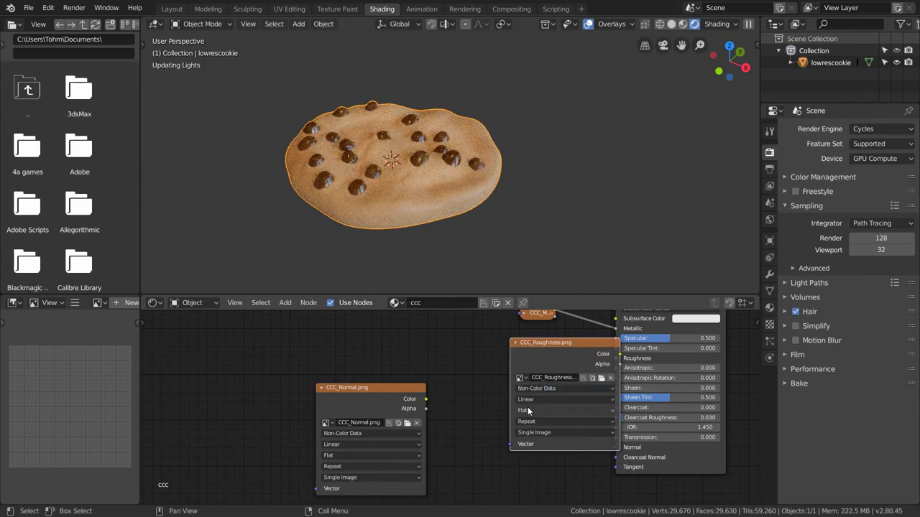
left_click(514, 343)
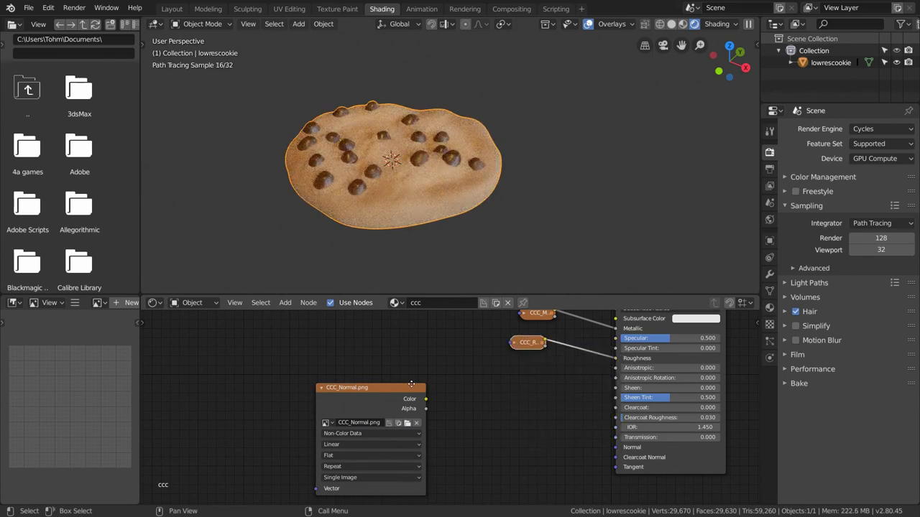
Move the CCC_Normal.png node farther from the shader and add a Normal Map node in the gap.
middle_click_drag(411, 384, 421, 371)
left_click_drag(388, 374, 303, 370)
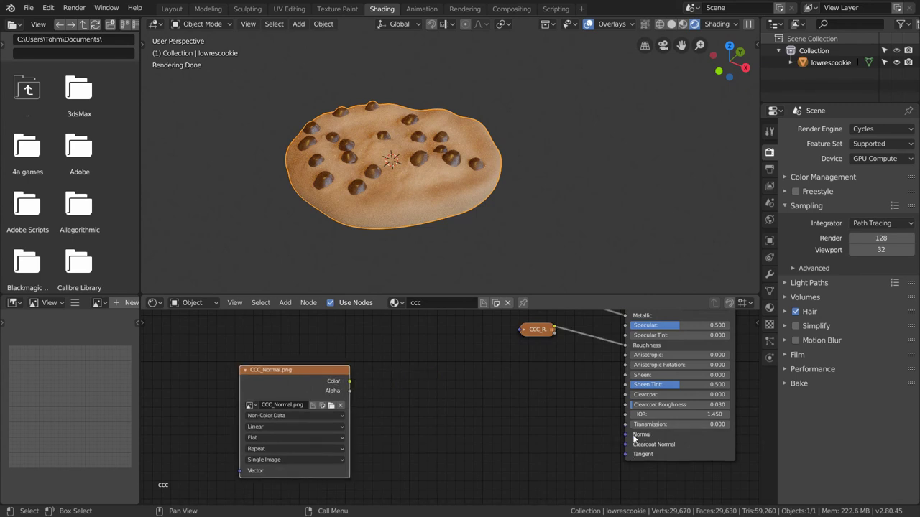
key("shift+a")
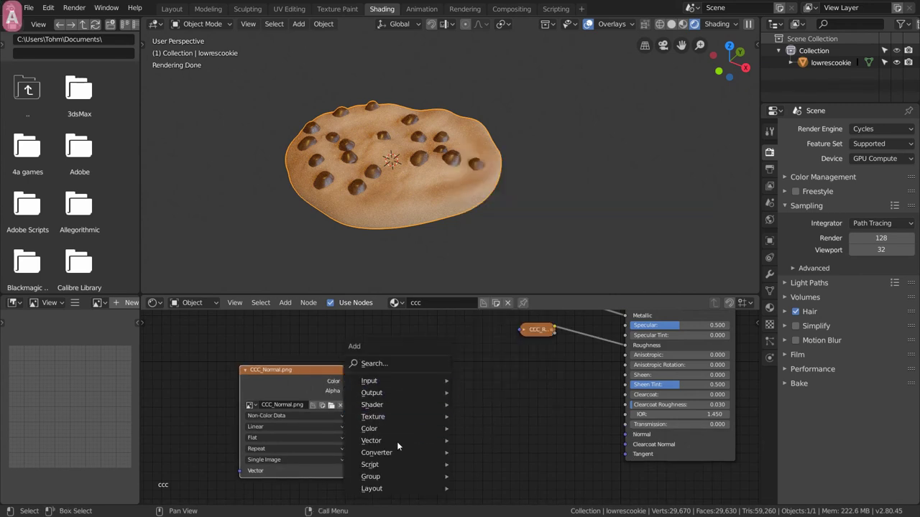
mouse_move(393, 441)
left_click(487, 401)
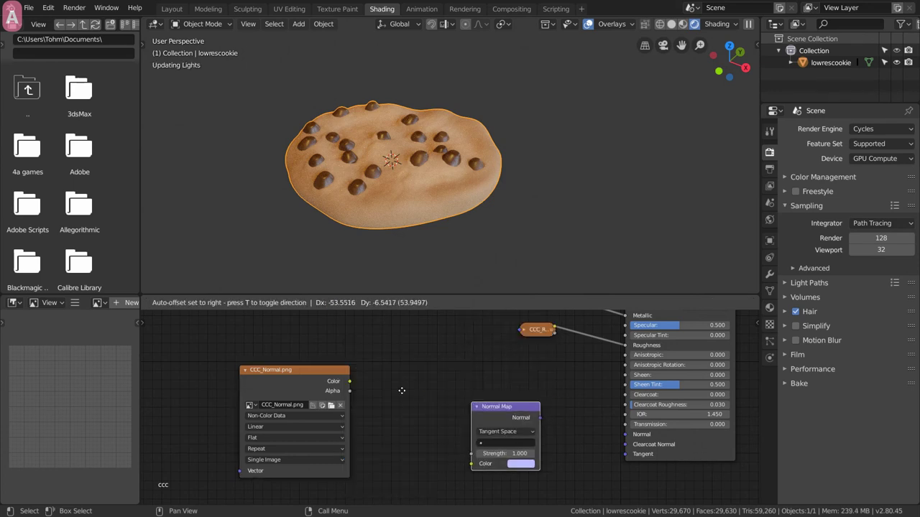
left_click(396, 387)
Link the CCC_Normal.png Color to the Normal Map's Color, and the Normal Map's output to the Principled BSDF's Normal input.
left_click_drag(349, 382, 379, 441)
left_click_drag(406, 387, 525, 388)
left_click_drag(622, 433, 626, 436)
Try a Normal Map strength of 2 on the cookie and return it to 1.
scroll(414, 157, "up", 4)
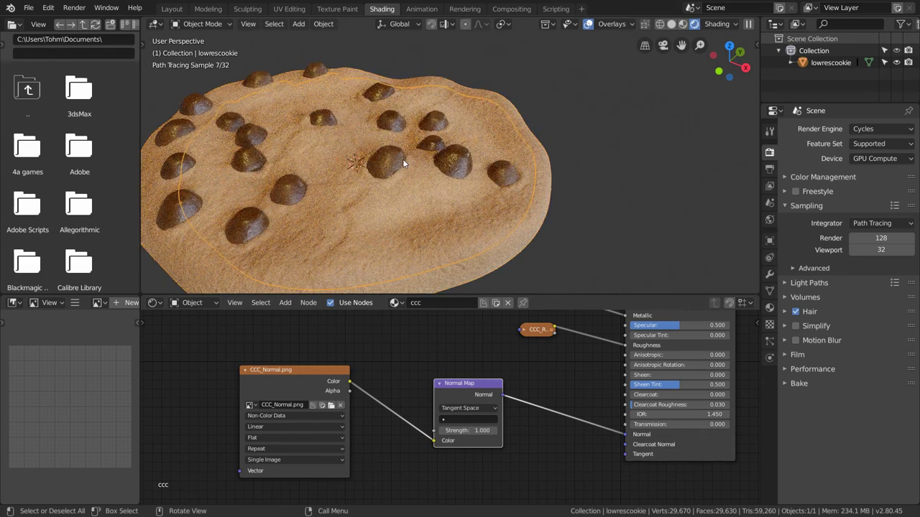
scroll(402, 159, "down", 1)
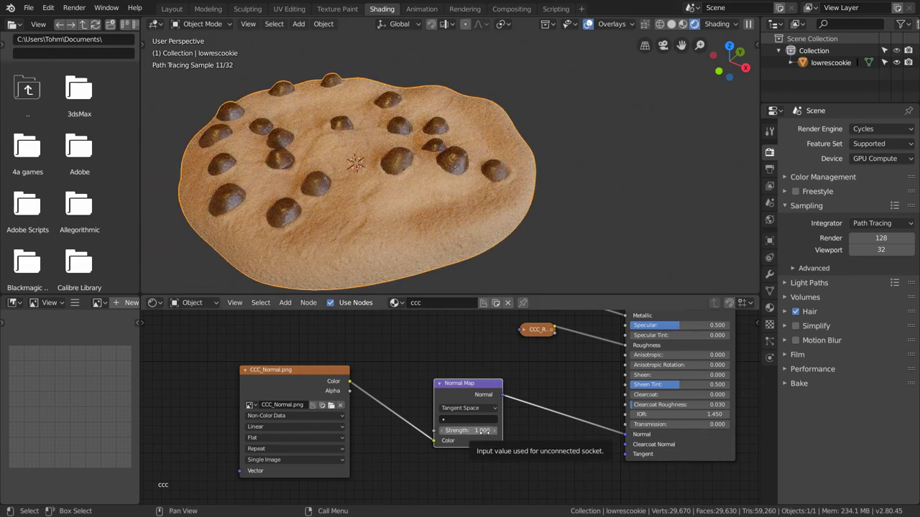
type("2")
key("Return")
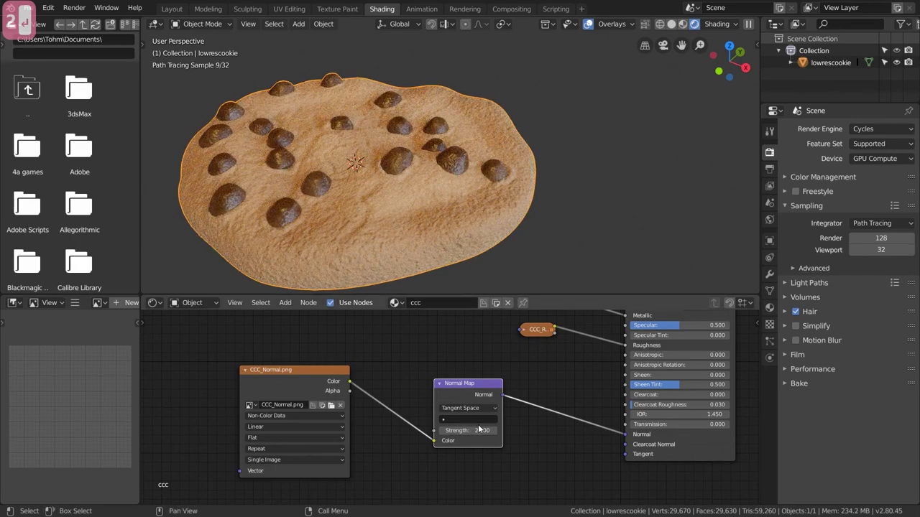
left_click(481, 430)
type("1")
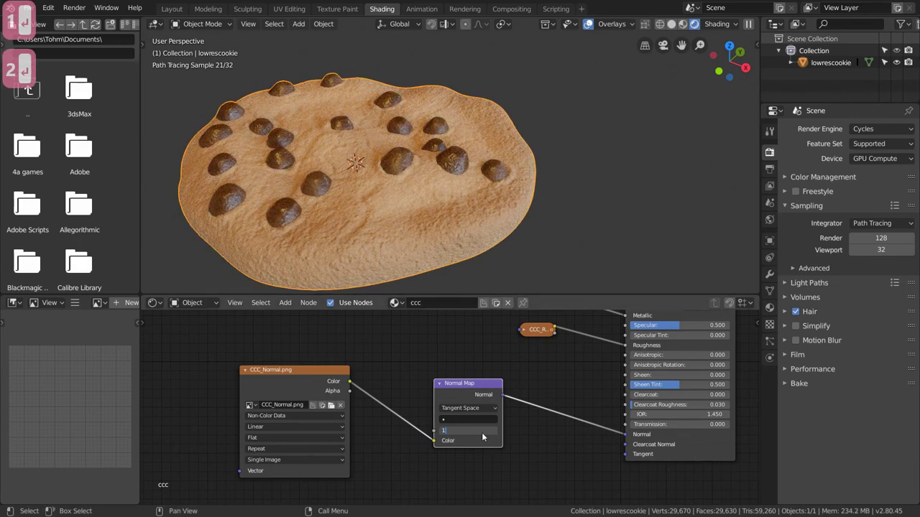
key("Return")
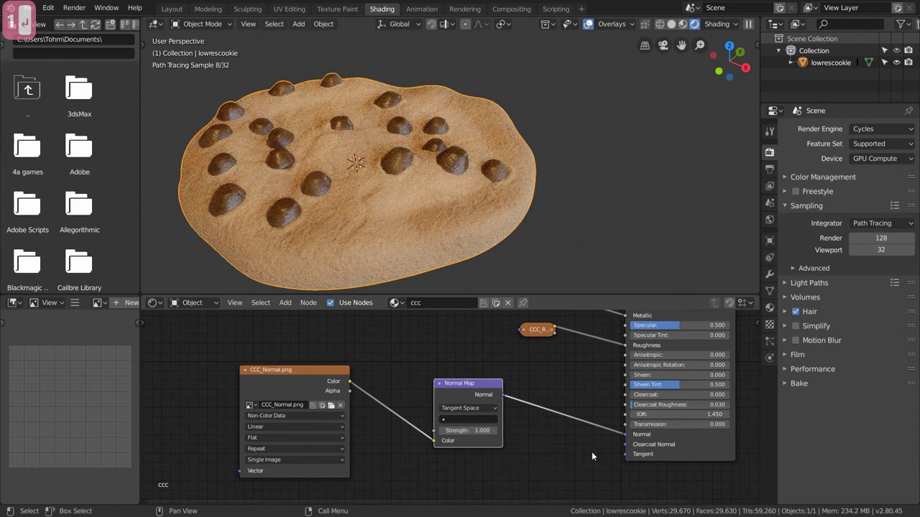
Set the Principled BSDF's Sheen Tint to 0 and its IOR to 1.5.
middle_click_drag(556, 456, 498, 470)
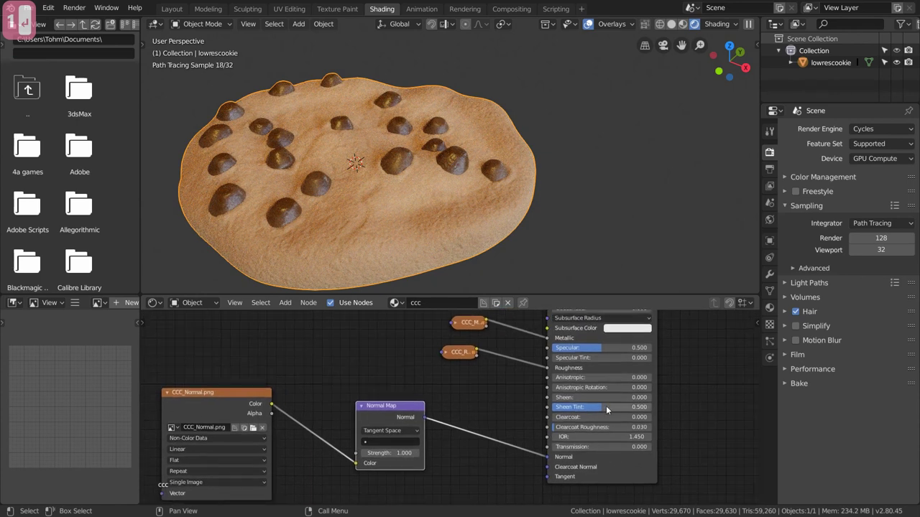
left_click_drag(606, 406, 557, 412)
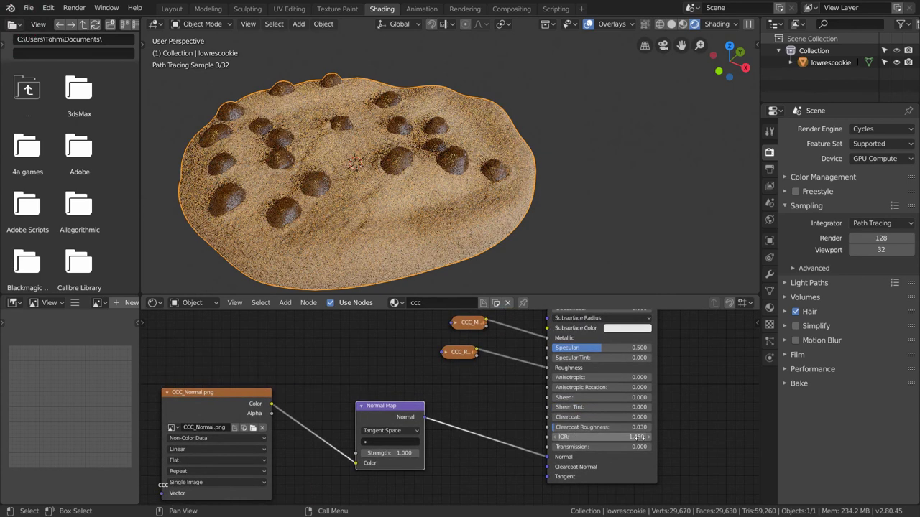
left_click(638, 436)
type("1.5")
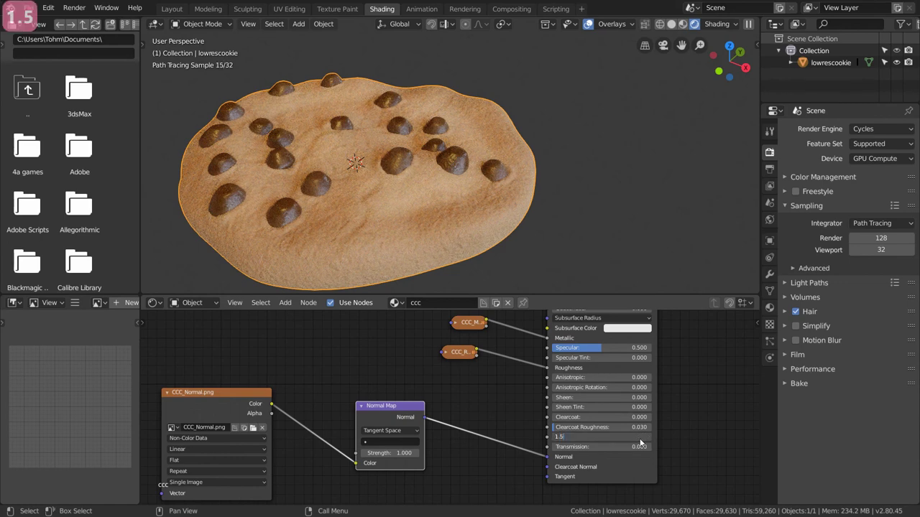
key("Return")
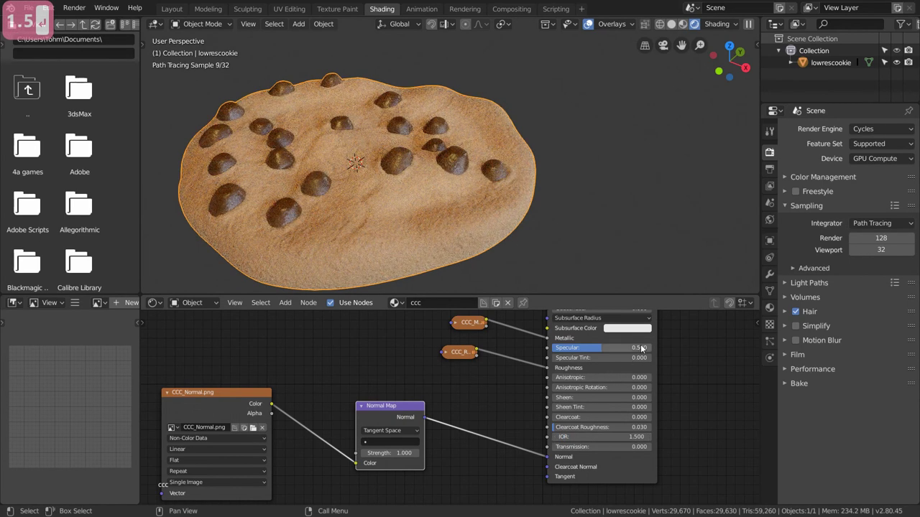
Move the CCC_Normal.png node closer to the Normal Map node and collapse both nodes.
middle_click_drag(690, 388, 655, 422)
middle_click_drag(277, 397, 355, 391)
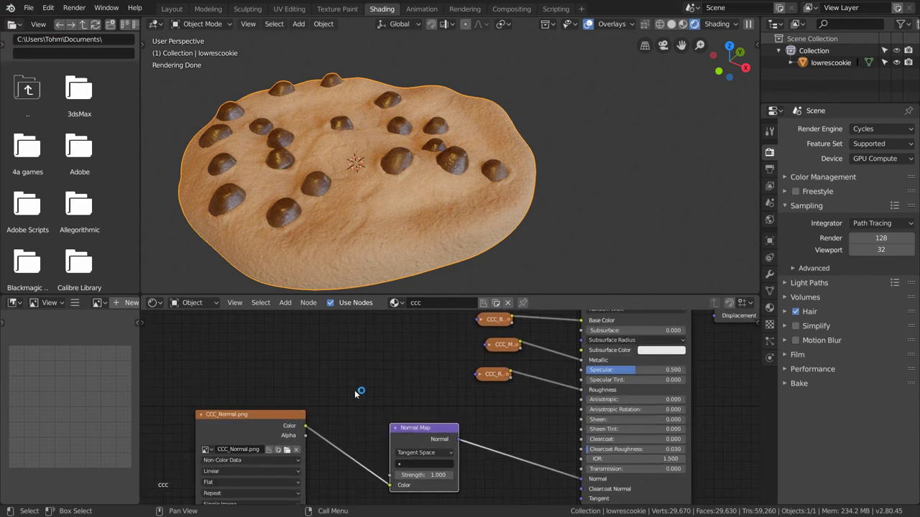
left_click(201, 414)
left_click(201, 417)
left_click_drag(198, 414, 270, 427)
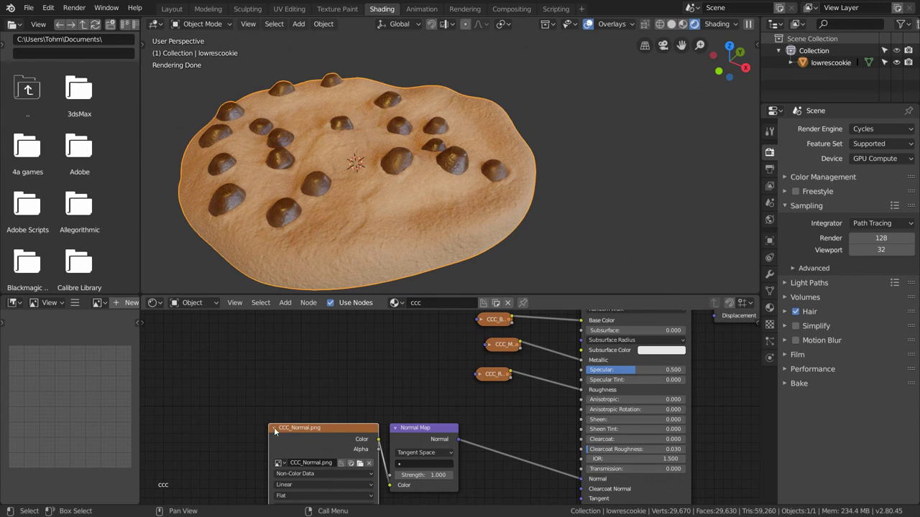
left_click(274, 428)
left_click(396, 429)
middle_click_drag(366, 391, 429, 406)
Save the cookie file, check the textured cookie from above, and switch to the Layout workspace.
key("ctrl+s")
scroll(370, 190, "down", 3)
middle_click_drag(370, 190, 346, 223)
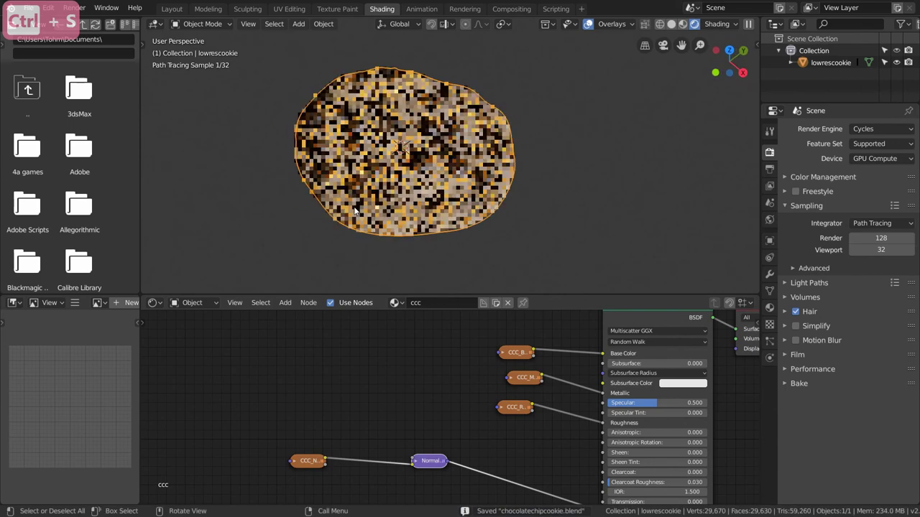
left_click(182, 10)
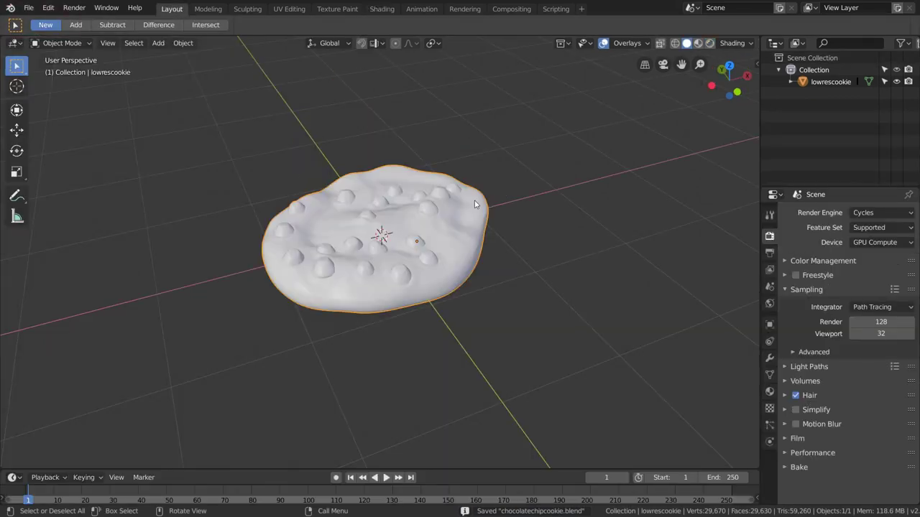
Show the cookie in rendered shading, add a camera to the scene, and align it to the current angled view.
left_click(711, 43)
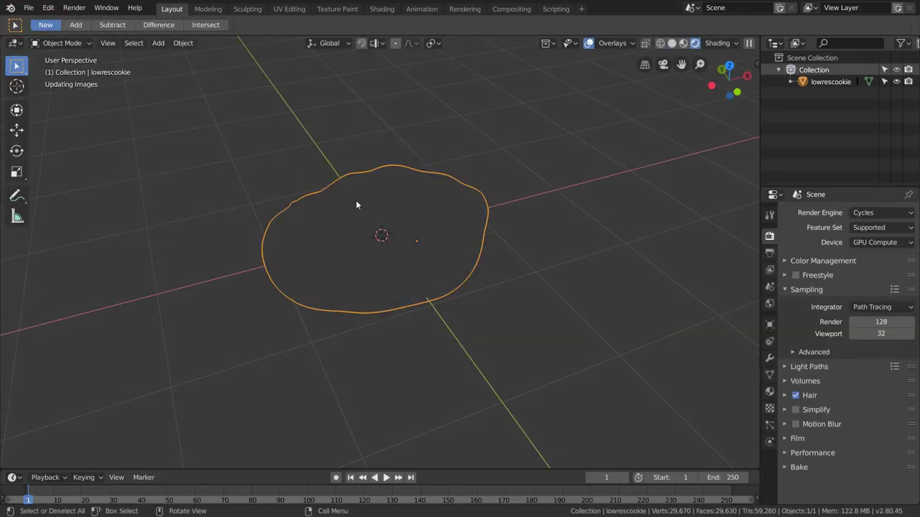
middle_click_drag(380, 229, 436, 232)
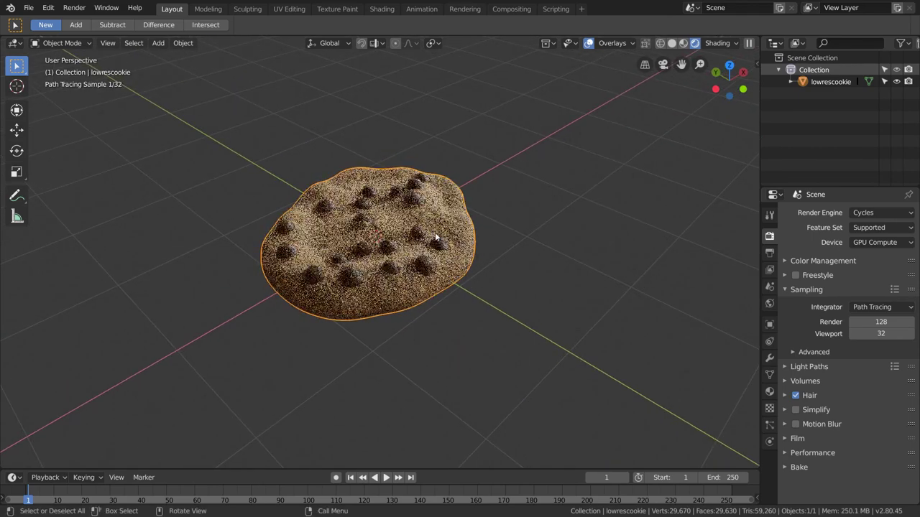
middle_click_drag(383, 245, 428, 238, "shift")
key("shift+a")
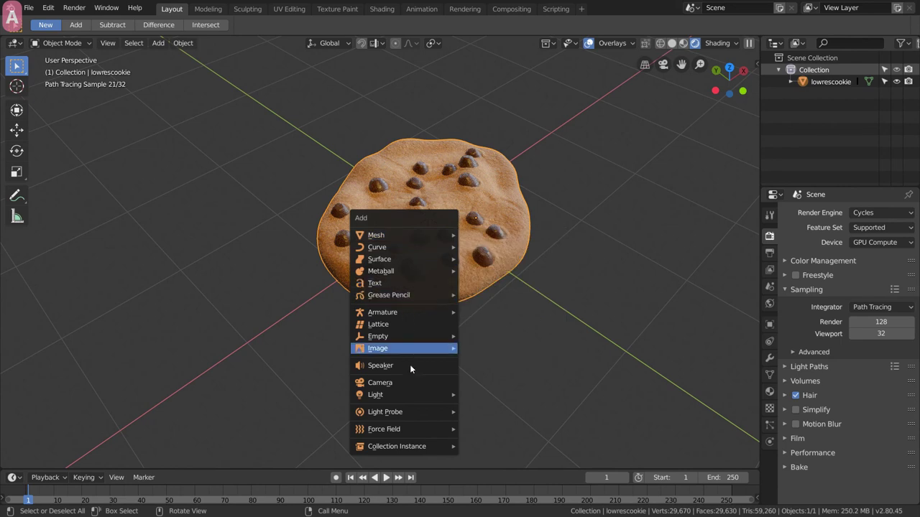
left_click(391, 386)
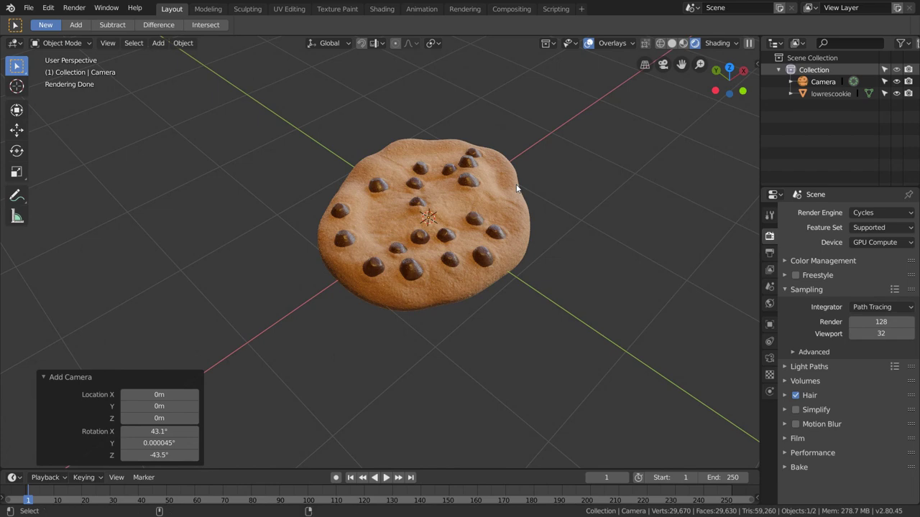
key("ctrl+alt+Insert")
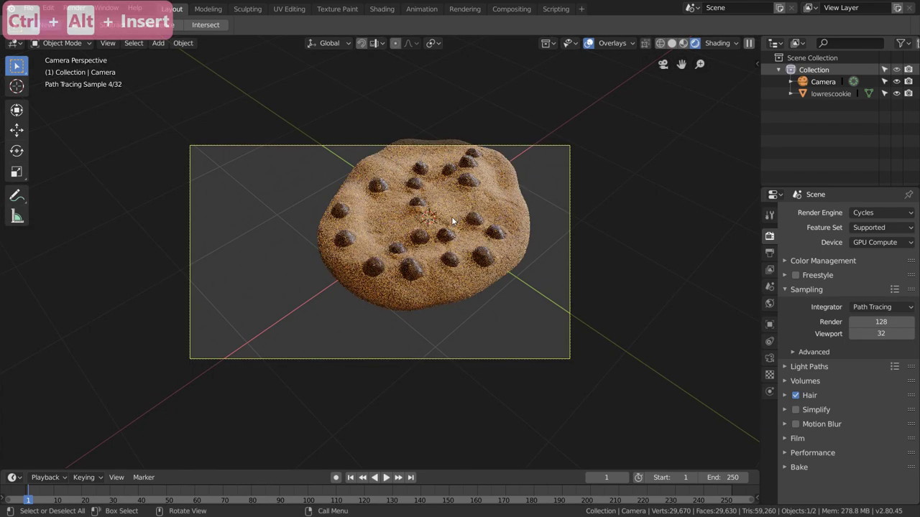
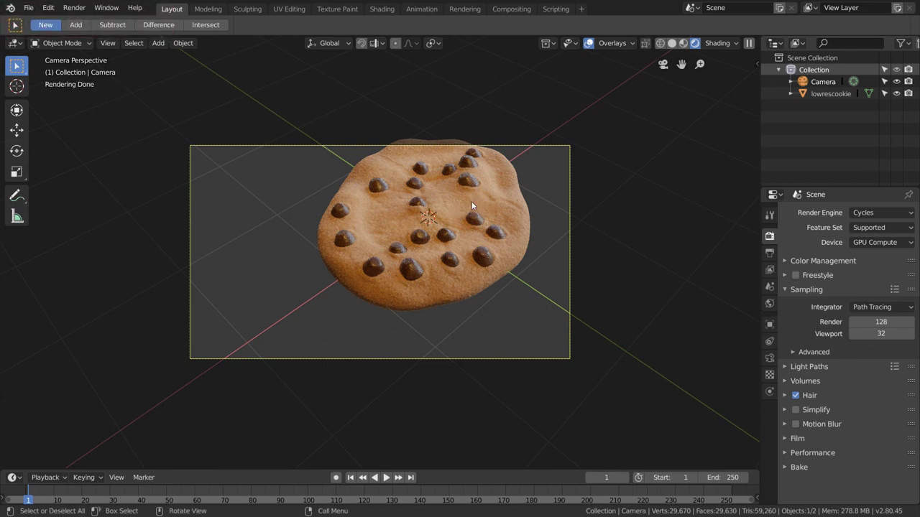
Lock the camera to the view and move it closer so the cookie is centred in the frame.
key("n")
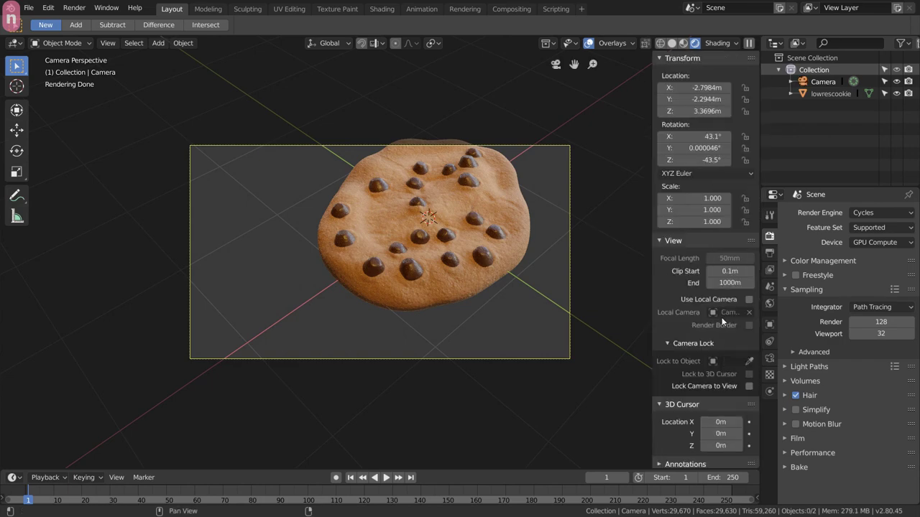
left_click(749, 386)
middle_click_drag(464, 237, 446, 253, "shift")
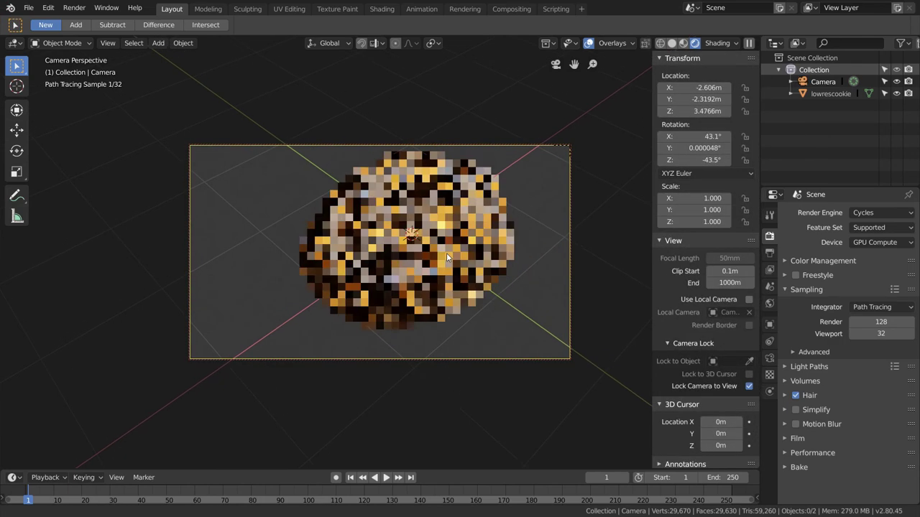
scroll(417, 266, "up", 2)
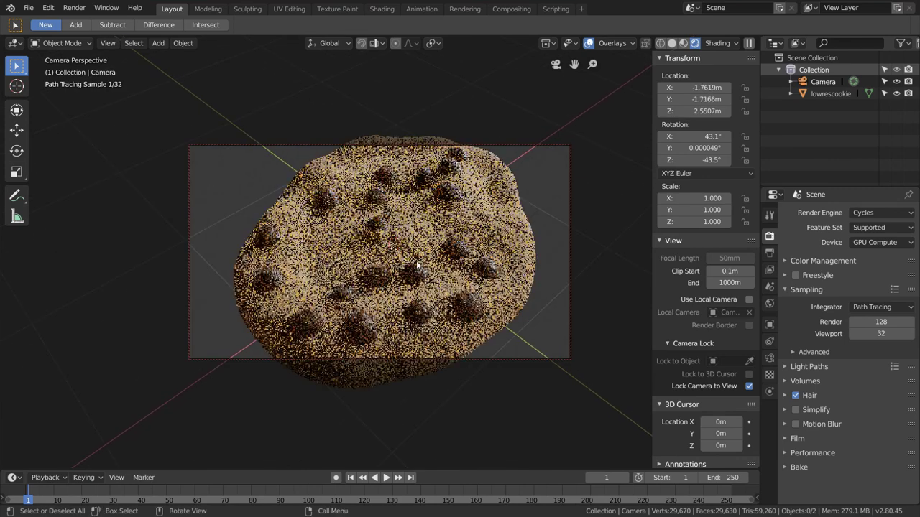
Set the render resolution to 1000 by 1000 px and nudge the camera to recentre the cookie.
left_click(770, 253)
left_click(876, 227)
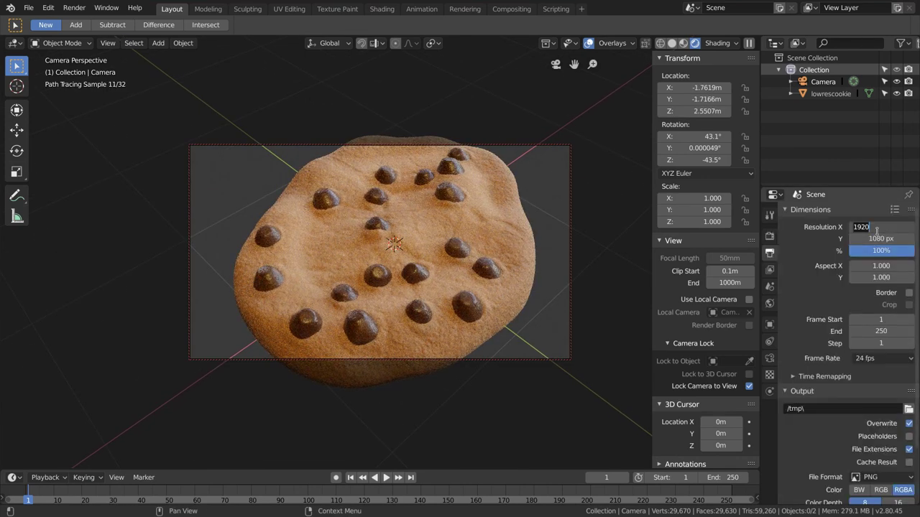
type("100")
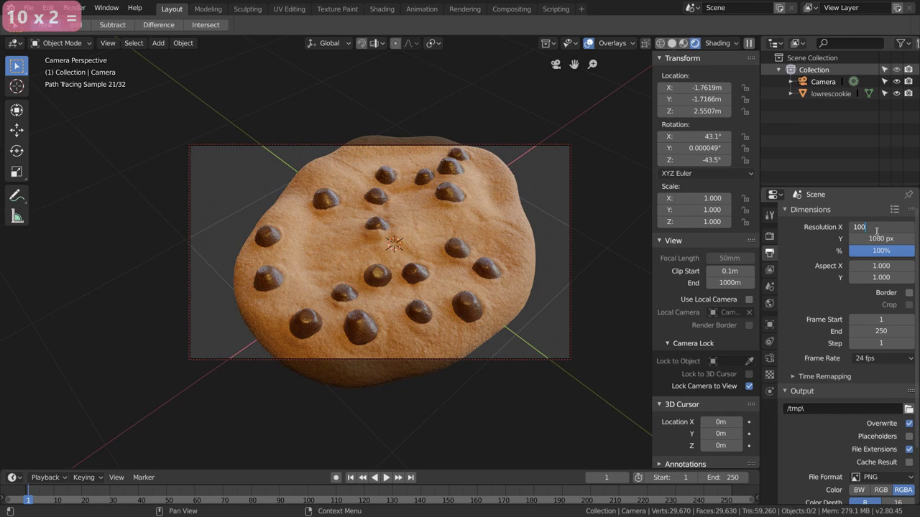
type("=")
key("BackSpace")
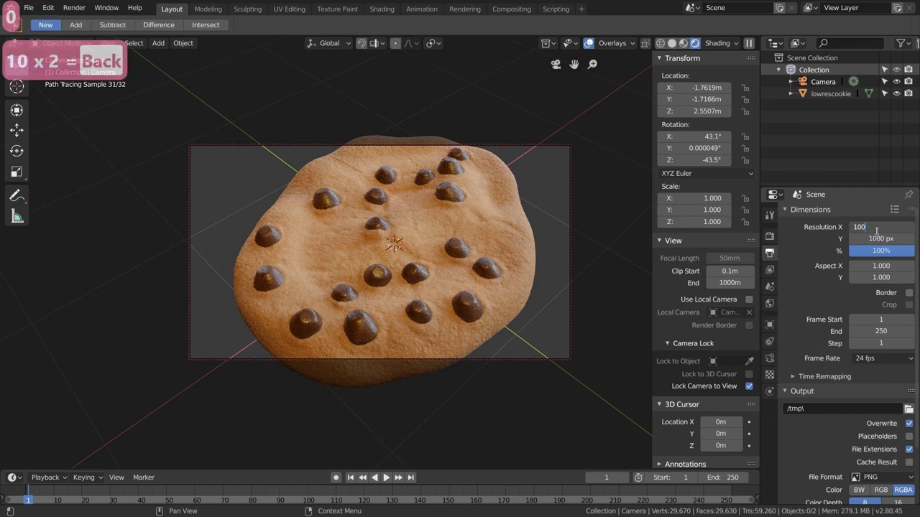
type("0")
key("Tab")
type("1000")
key("Return")
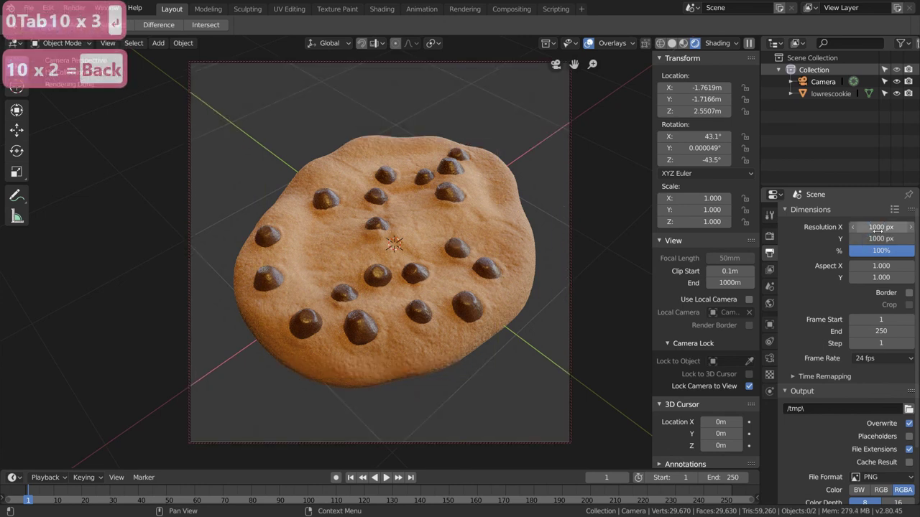
mouse_move(421, 257)
middle_mouse_down("shift")
mouse_move(406, 256)
mouse_move(421, 259)
middle_mouse_up("shift")
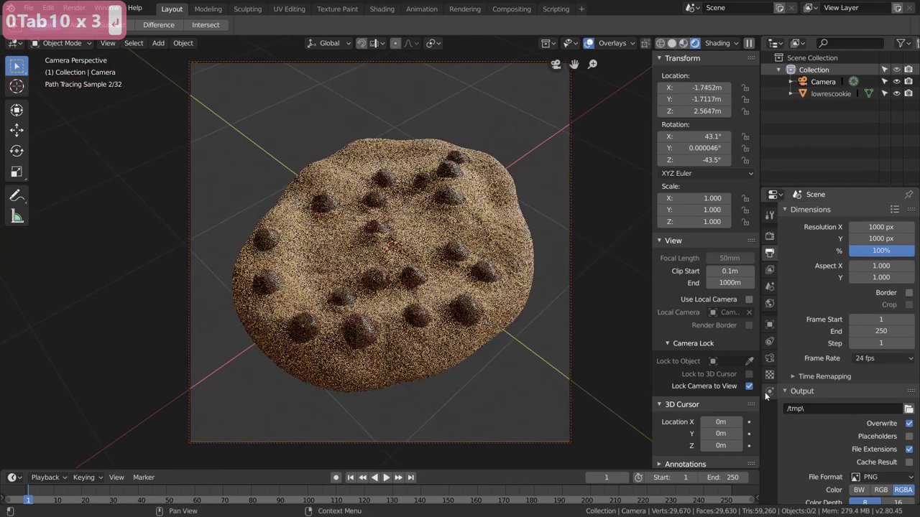
Set the camera's focal length to 65 mm, pull back until the whole cookie fits, and unlock the camera from the view.
left_click(770, 357)
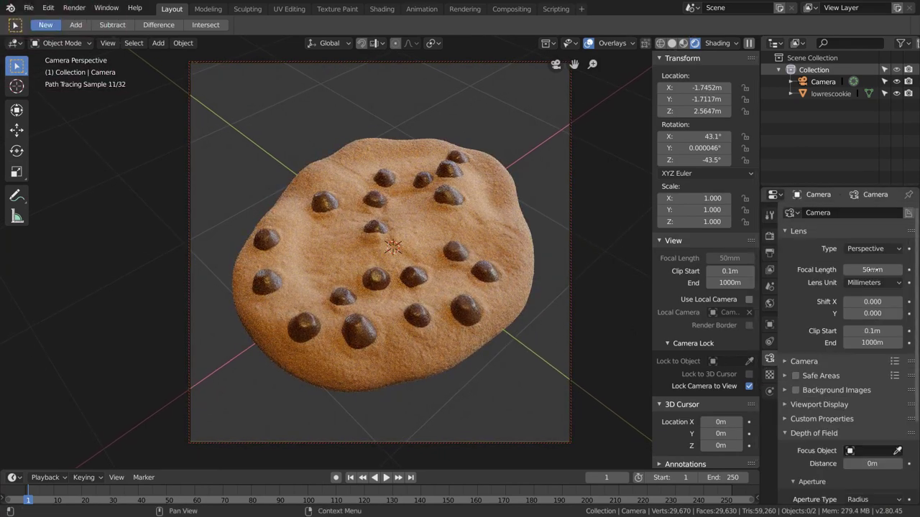
left_click(871, 269)
type("65")
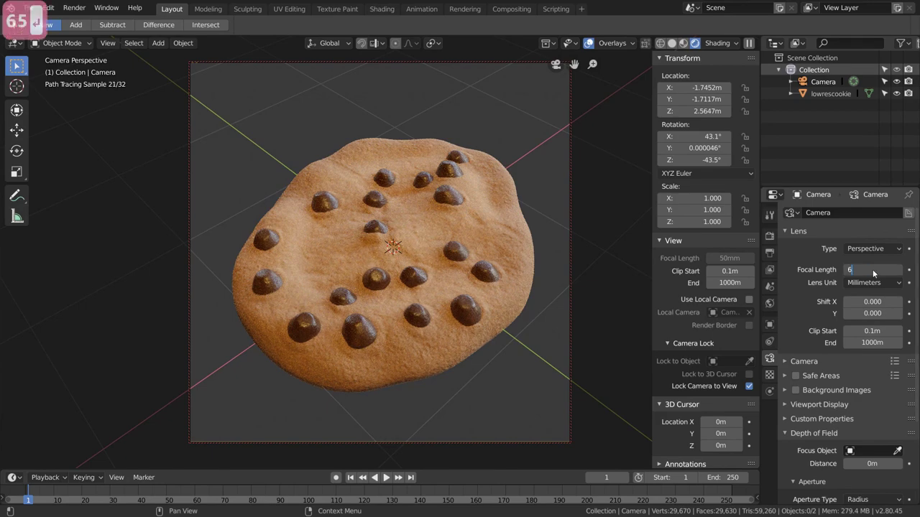
key("Return")
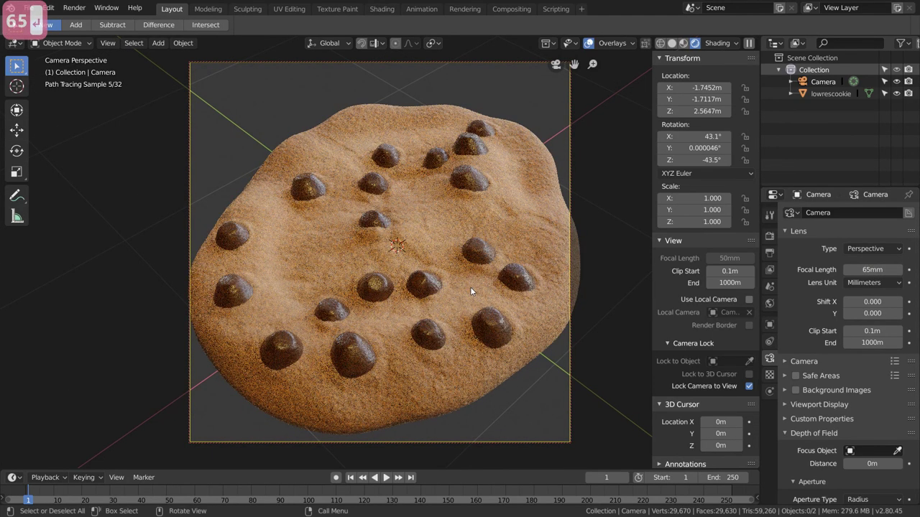
middle_click_drag(456, 296, 444, 295, "shift")
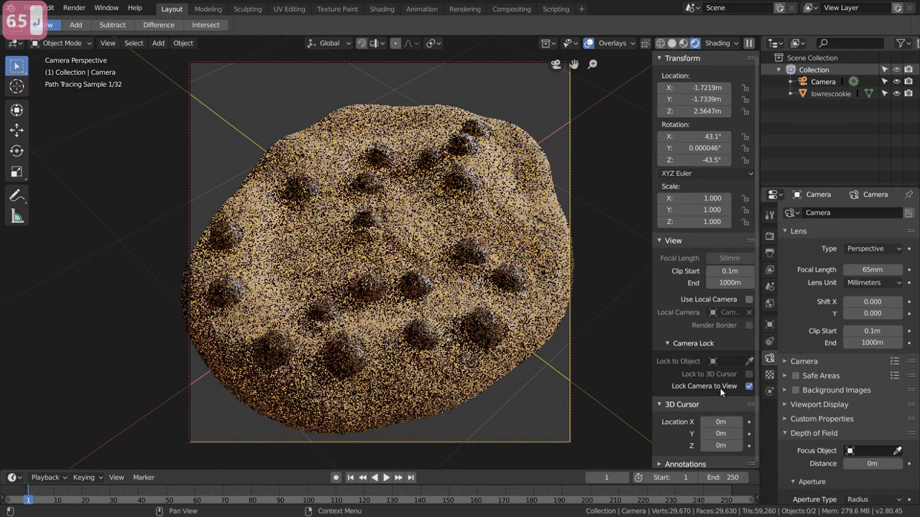
scroll(423, 317, "down", 2)
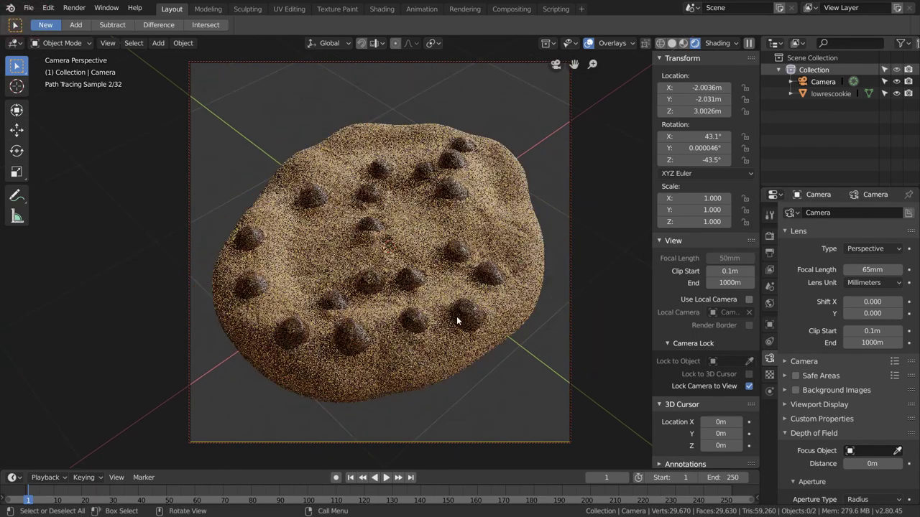
left_click(749, 387)
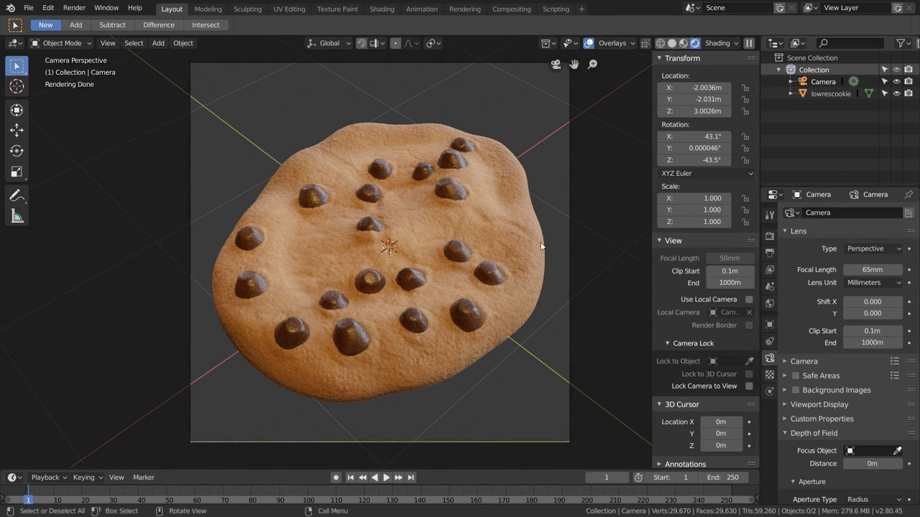
Save the file and bring up the cookie's ccc material nodes in the Shading workspace.
key("ctrl+s")
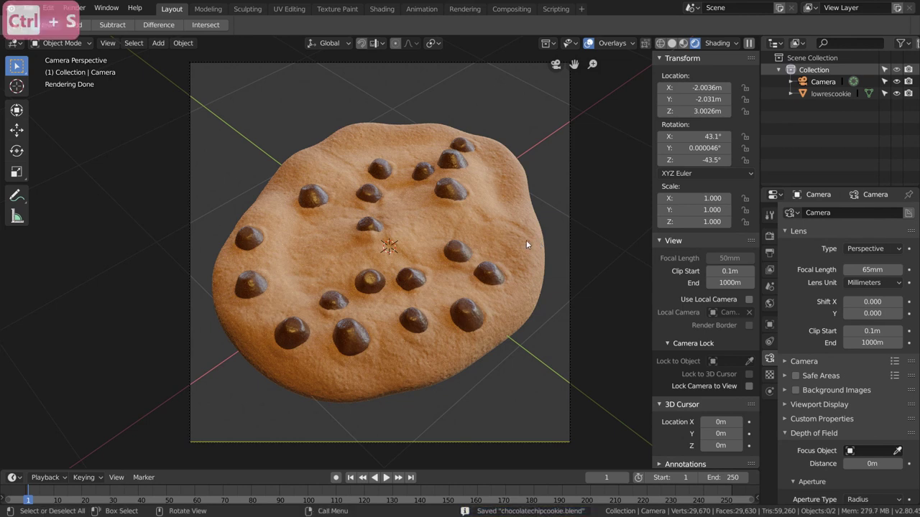
left_click(376, 9)
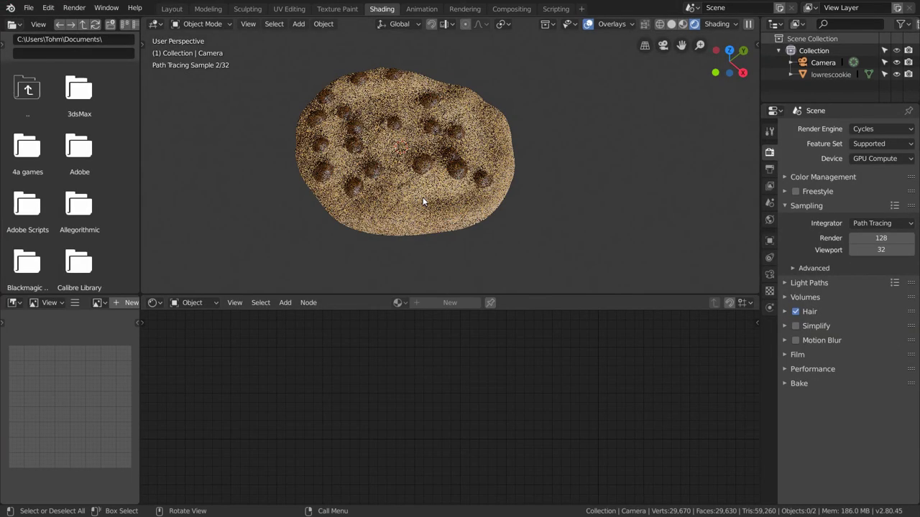
middle_click_drag(398, 167, 460, 169)
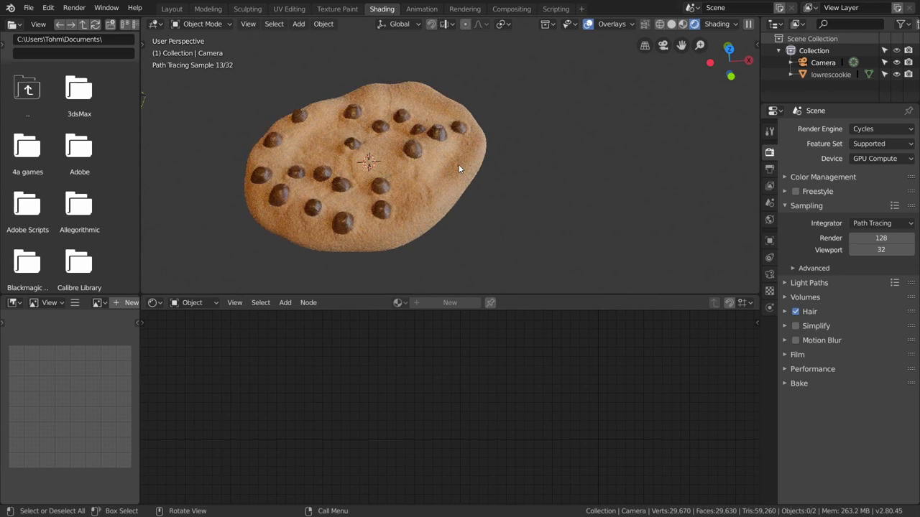
left_click(309, 212)
middle_click_drag(425, 392, 264, 408)
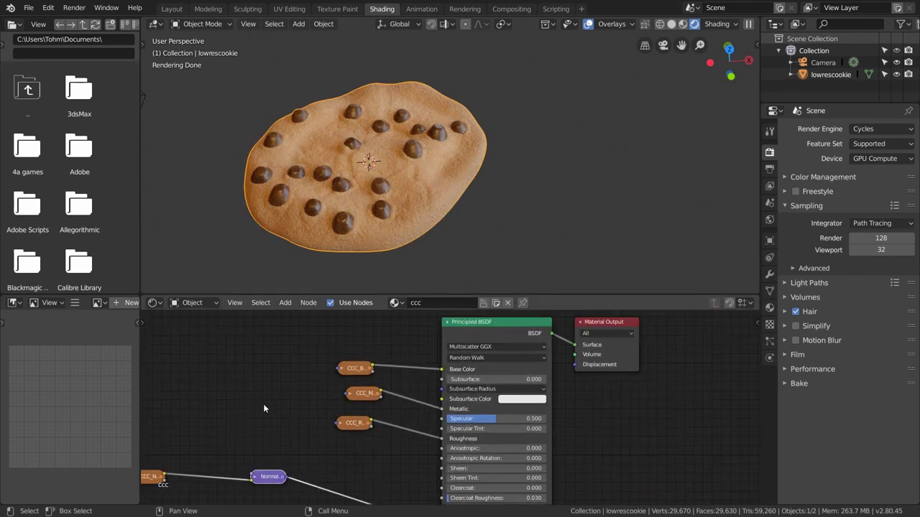
scroll(560, 427, "up", 2)
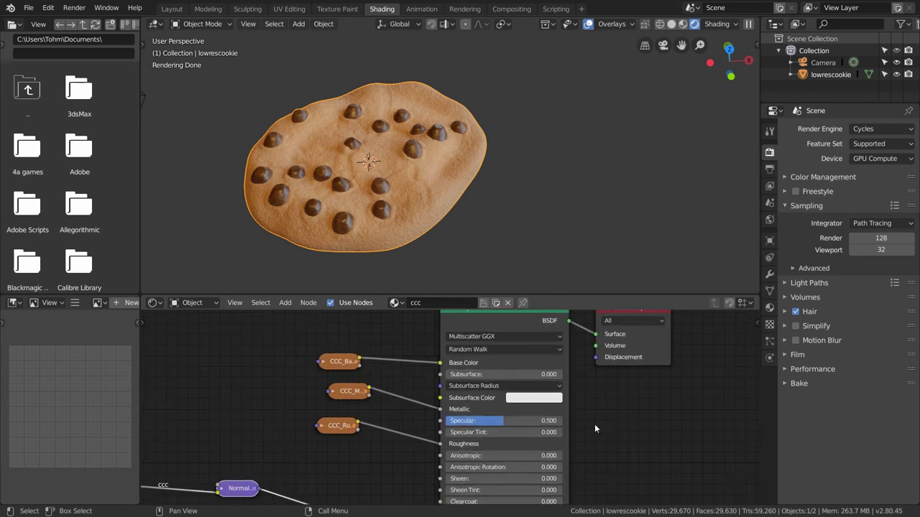
Try a light orange Subsurface Color (hue 0.057, saturation 0.619) with a Subsurface of 1 on the Principled BSDF.
left_click(506, 392)
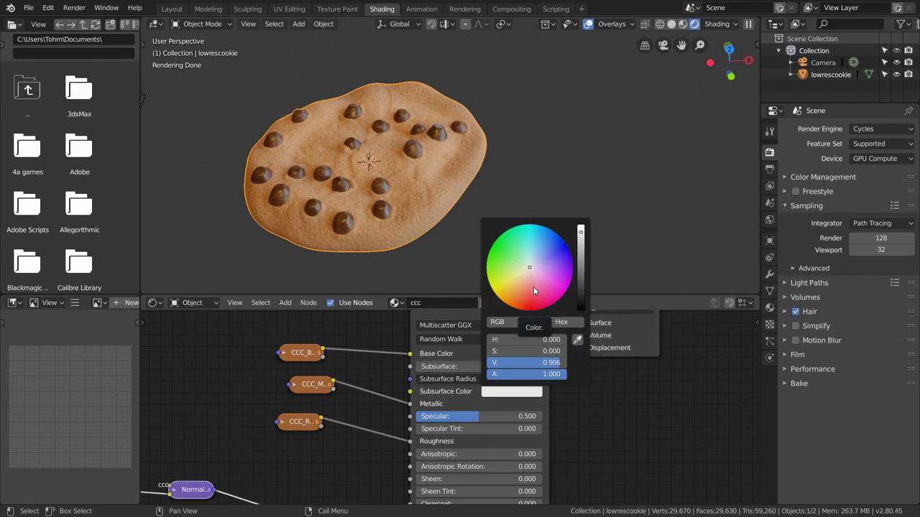
left_click_drag(533, 291, 520, 292)
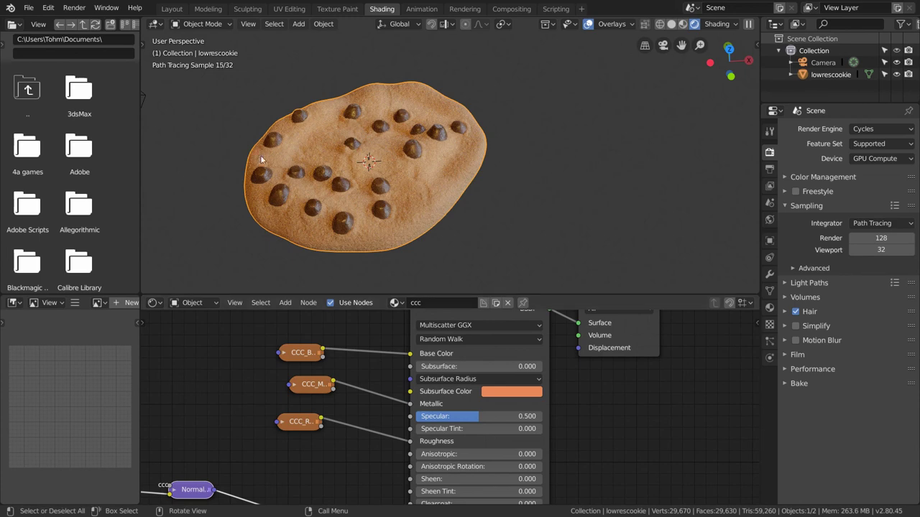
left_click(493, 365)
type("1")
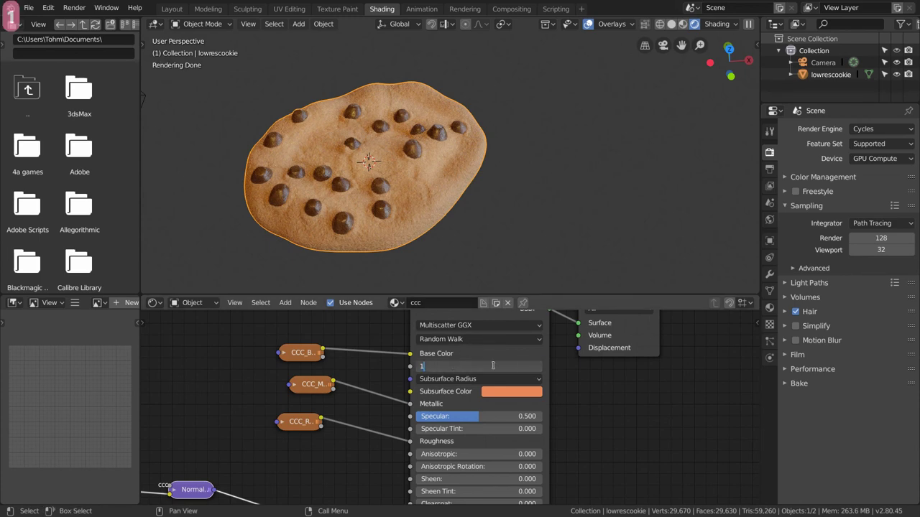
key("Return")
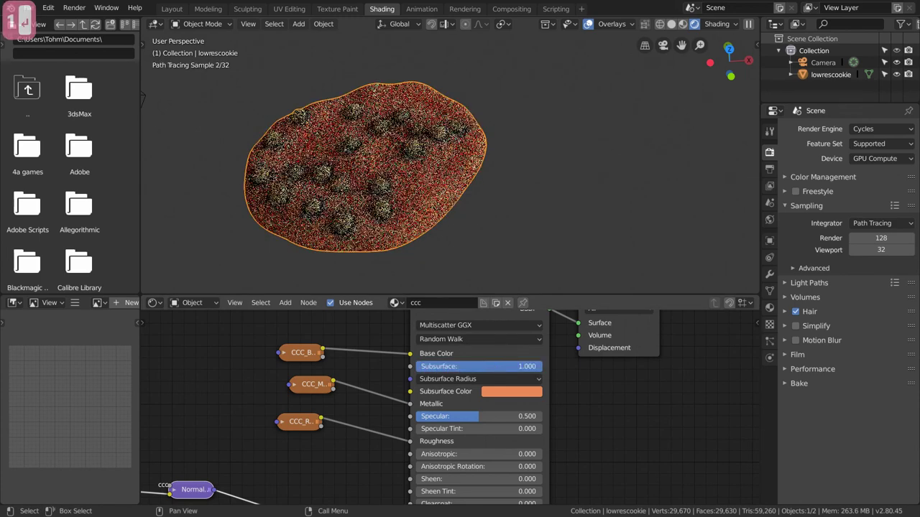
Reduce the Principled BSDF's Subsurface to 0.1 and further to 0.05.
left_click(493, 366)
type(".0.1")
key("Return")
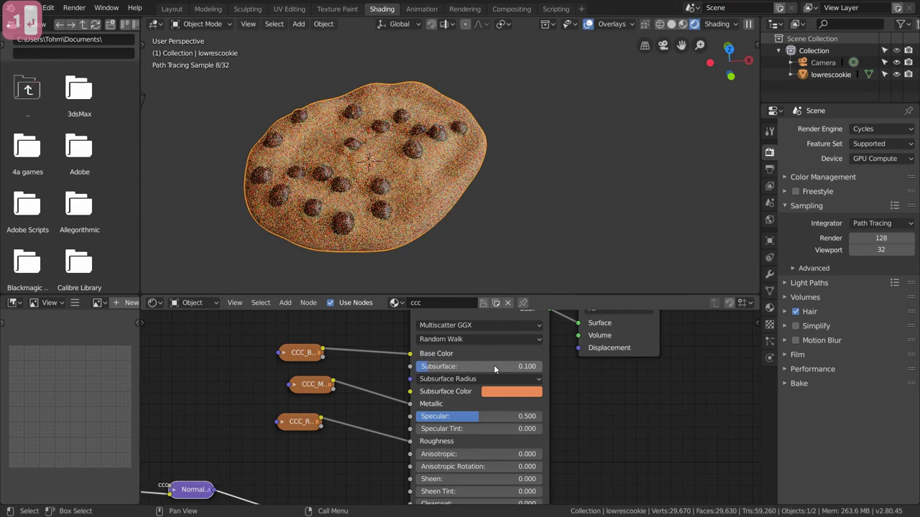
left_click(493, 365)
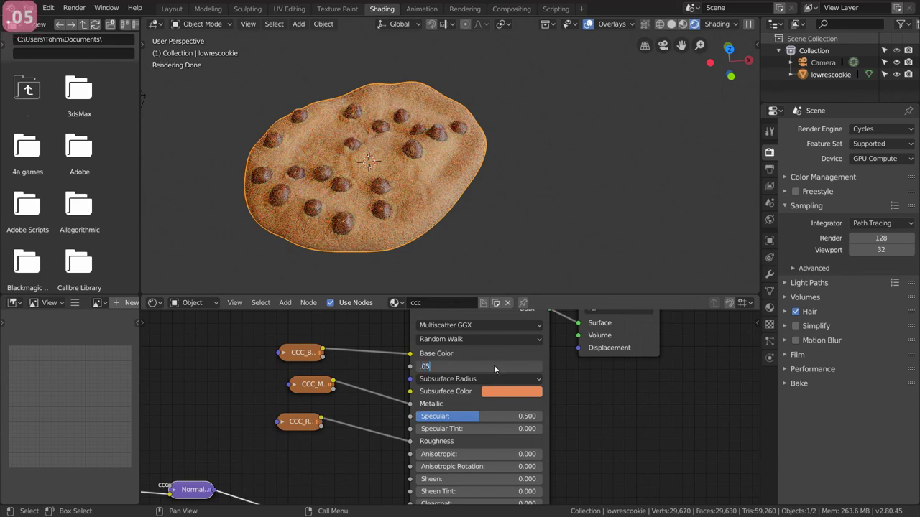
type(".05")
key("Return")
Shift the Subsurface Color to a redder orange (hue 0.020, saturation 0.674) and view the cookie through the camera.
left_click(499, 391)
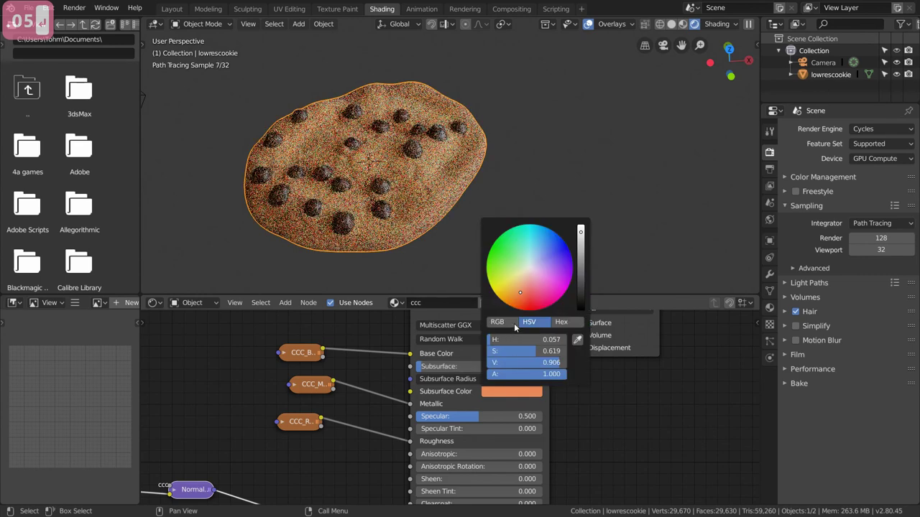
left_click(518, 296)
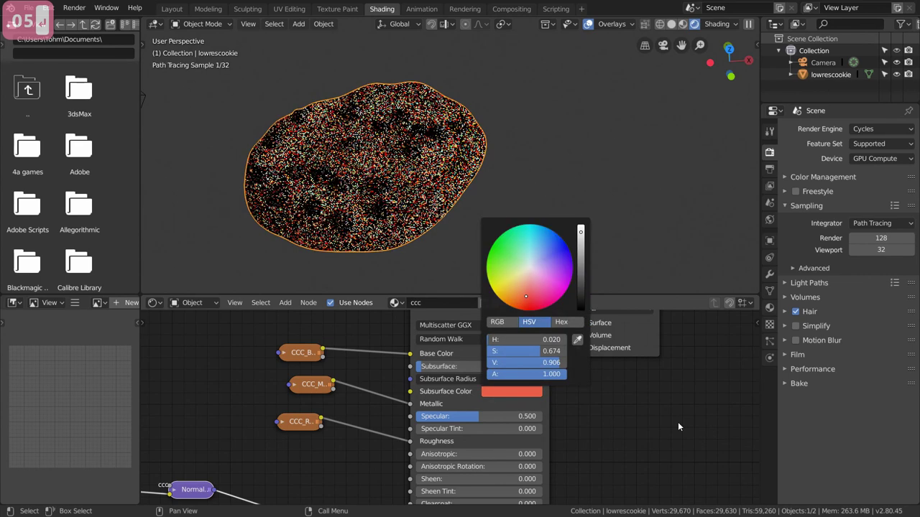
left_click(663, 46)
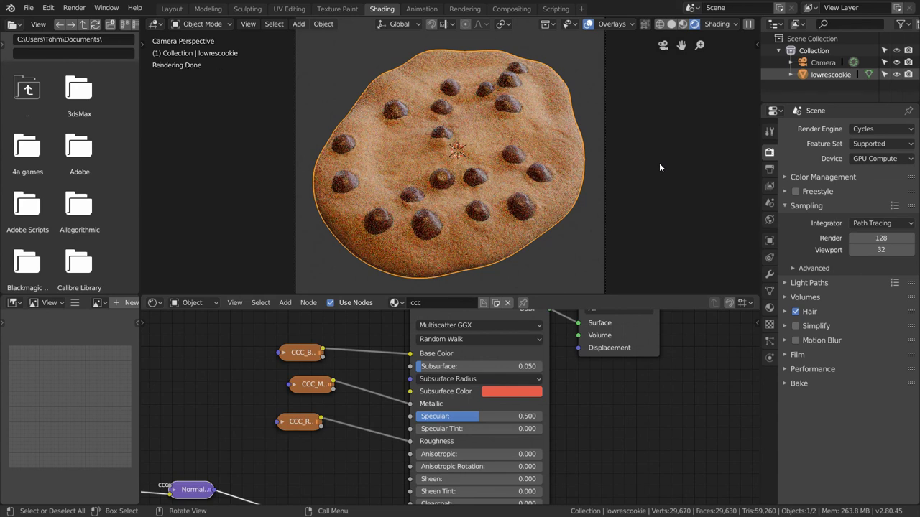
Try a Subsurface of 0.1 on the Principled BSDF, settle on 0.075, and save the file.
left_click(526, 363)
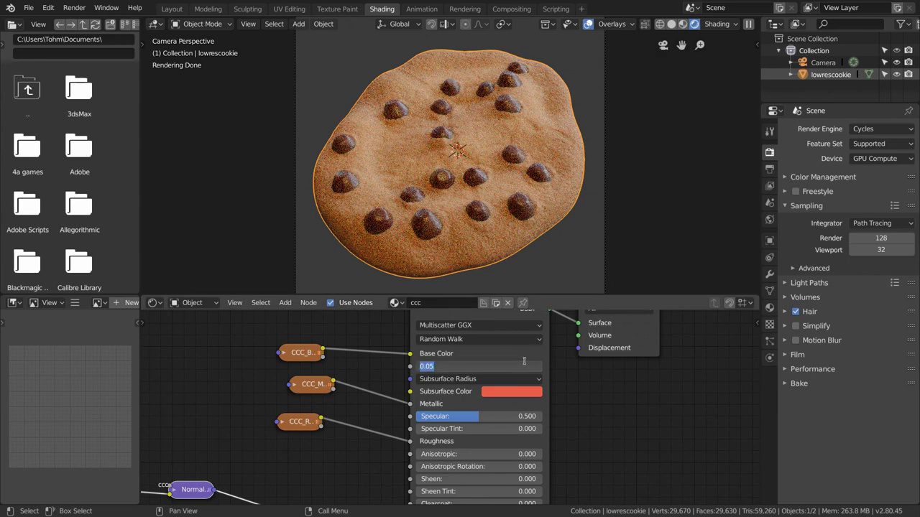
type(".1")
key("Return")
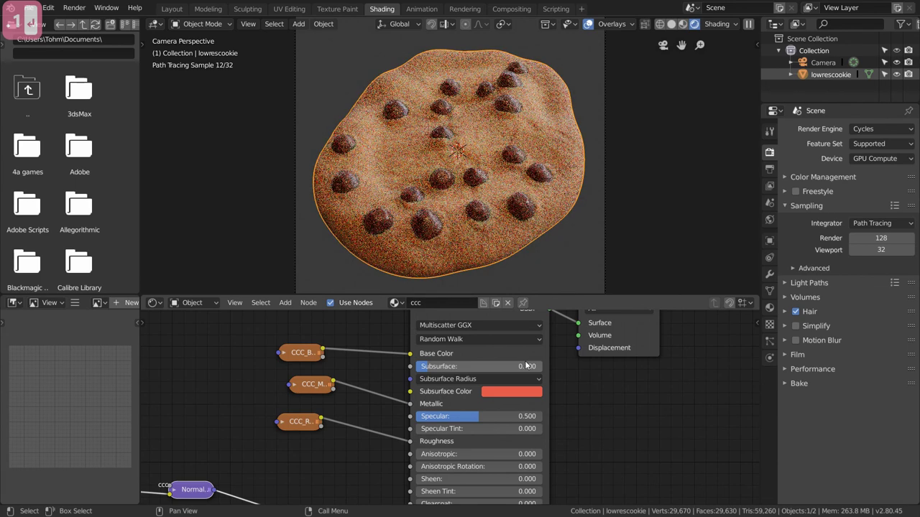
left_click(525, 364)
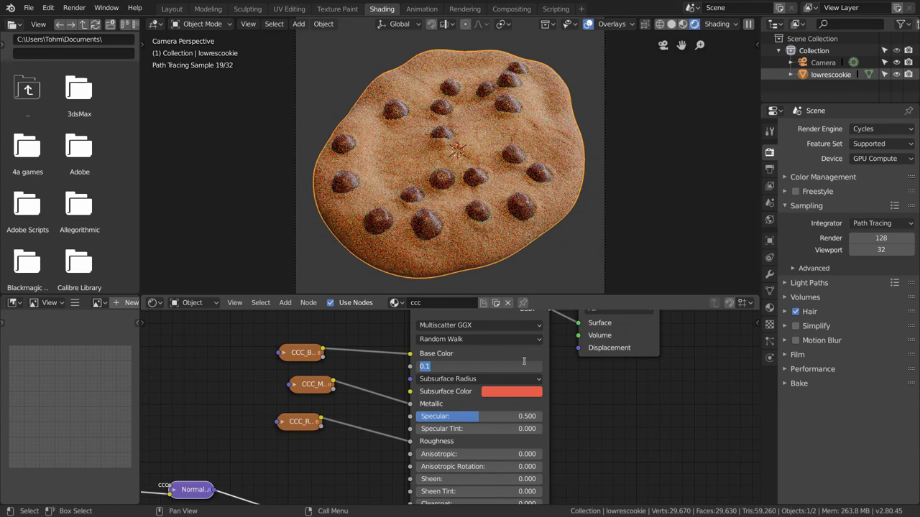
type(".075")
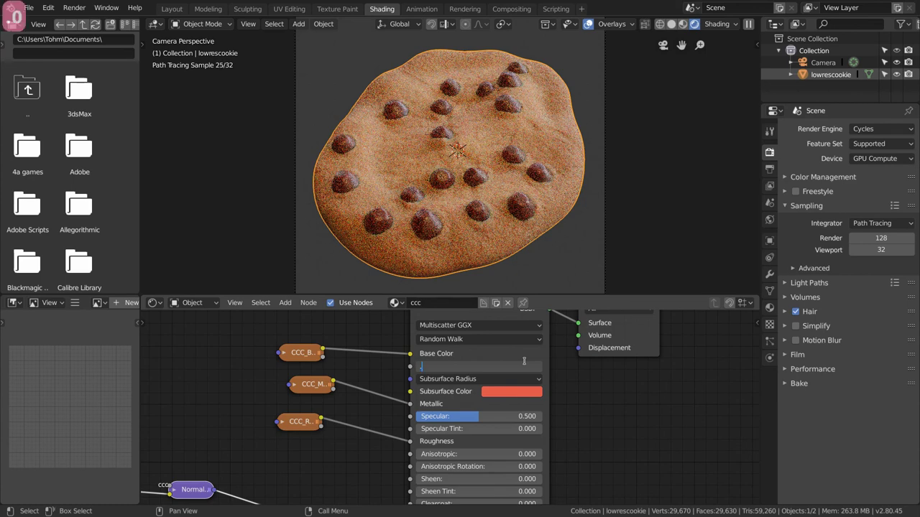
key("Return")
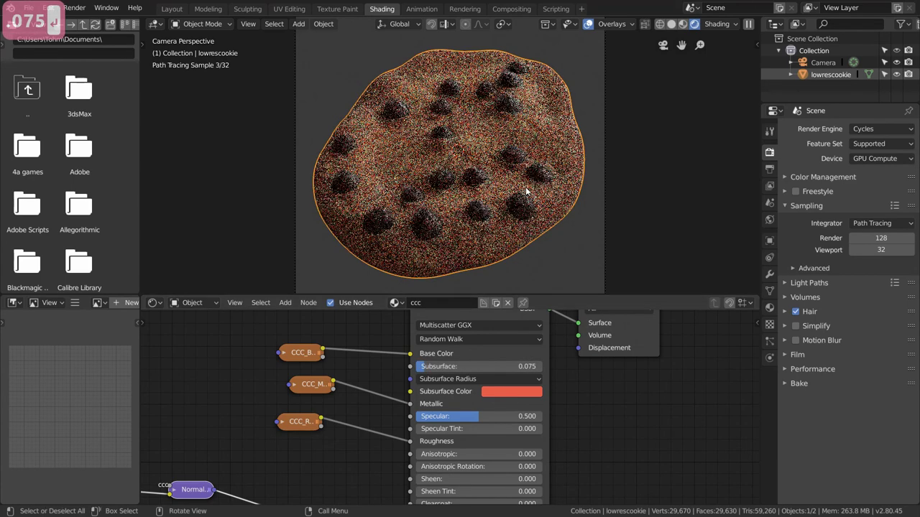
key("ctrl+s")
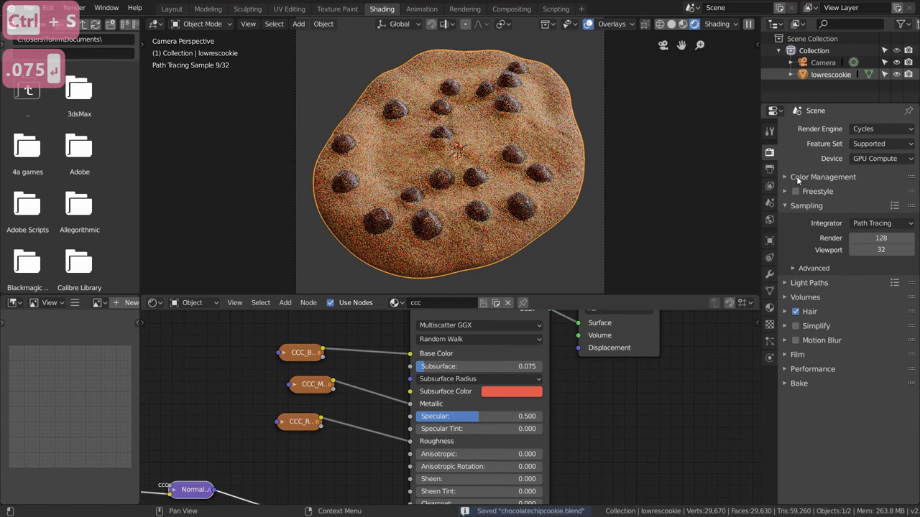
In the render's Color Management, compare the Medium Low Contrast and Low Contrast looks and settle on Medium Low Contrast.
left_click(814, 179)
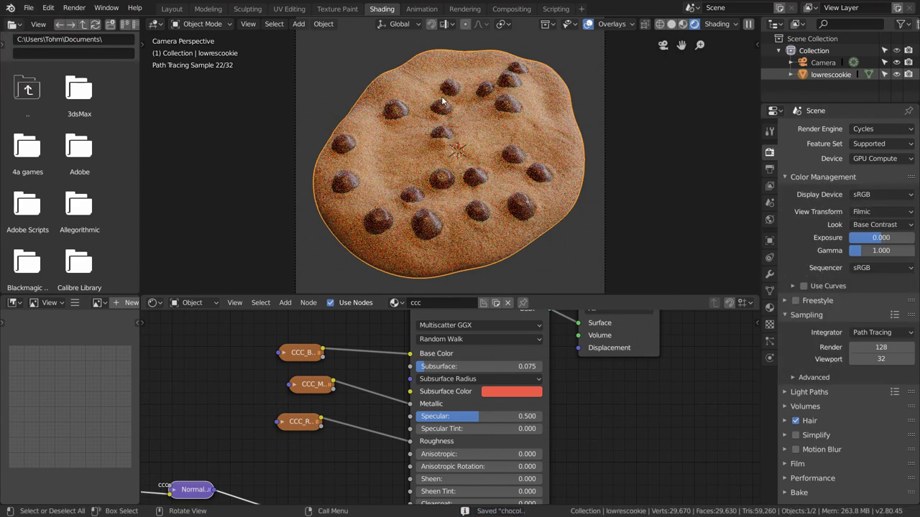
left_click(864, 225)
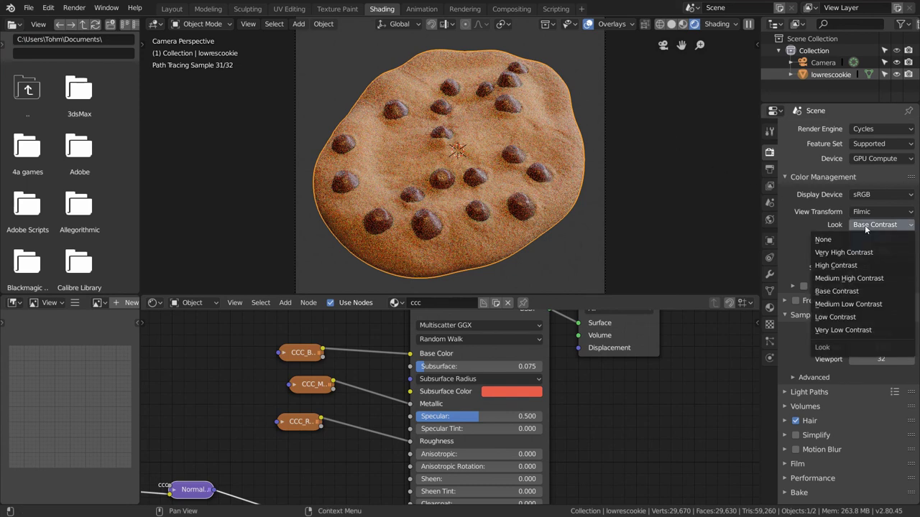
left_click(855, 304)
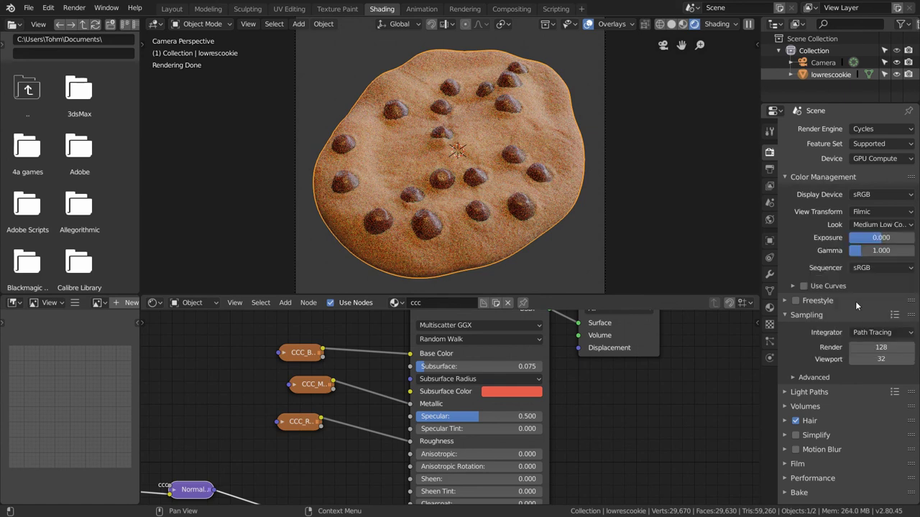
left_click(866, 228)
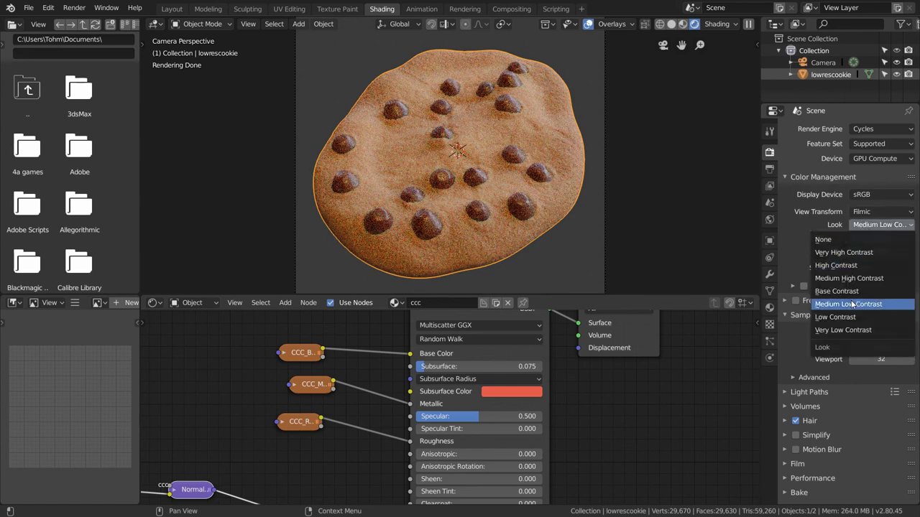
left_click(847, 314)
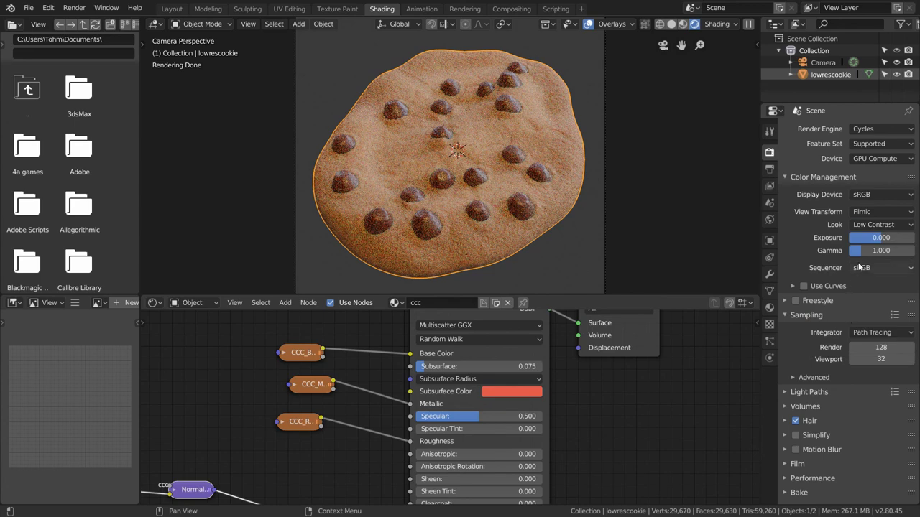
left_click(869, 225)
left_click(856, 301)
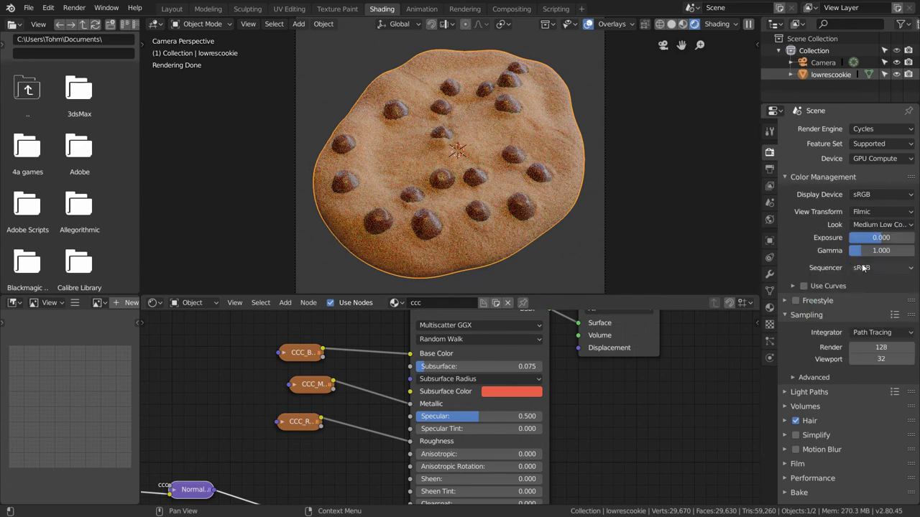
Try a negative color management Exposure of about -0.632 and reset it to 0.
mouse_move(881, 238)
left_mouse_down()
mouse_move(910, 237)
mouse_move(894, 237)
left_mouse_up()
left_click(883, 238)
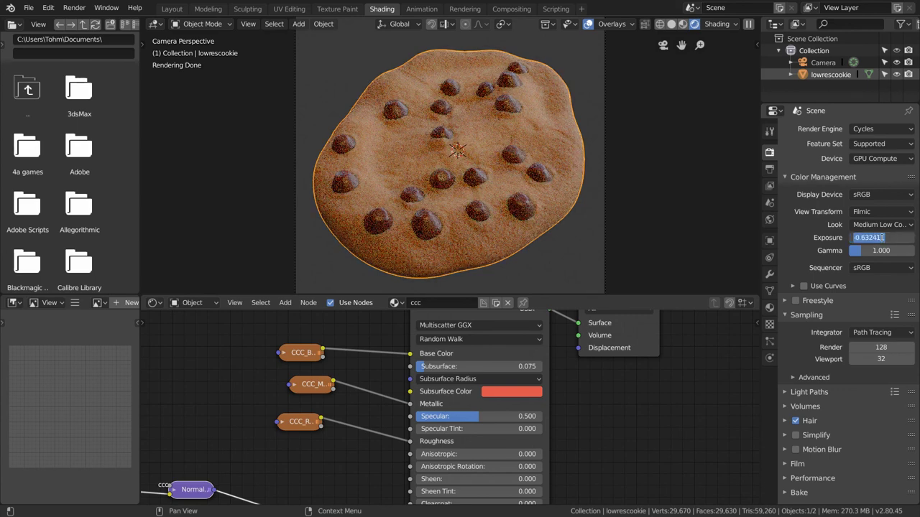
type("0")
key("Return")
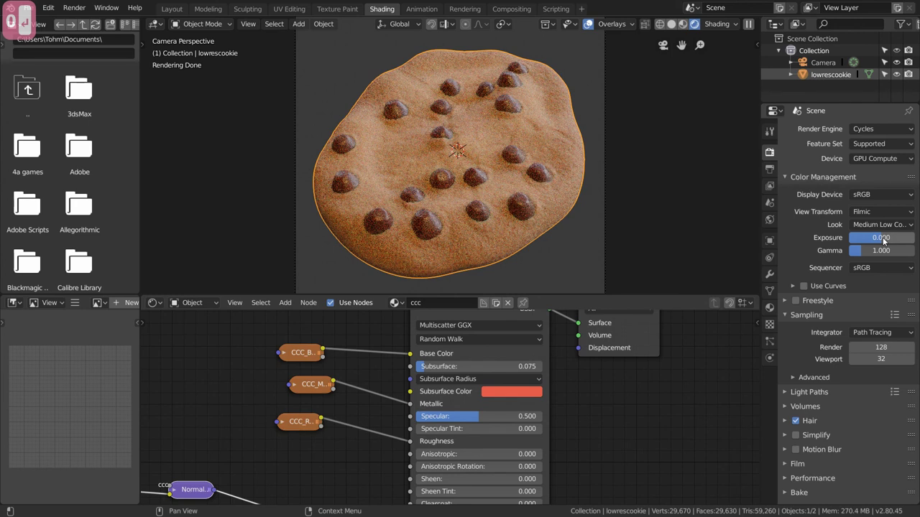
Set the color management Exposure to 0.2 and save the file.
left_click(883, 240)
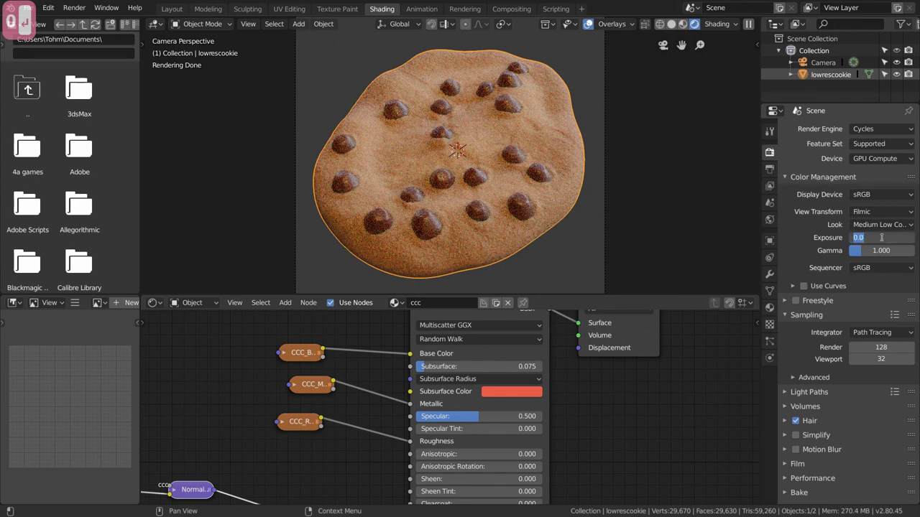
type(".2")
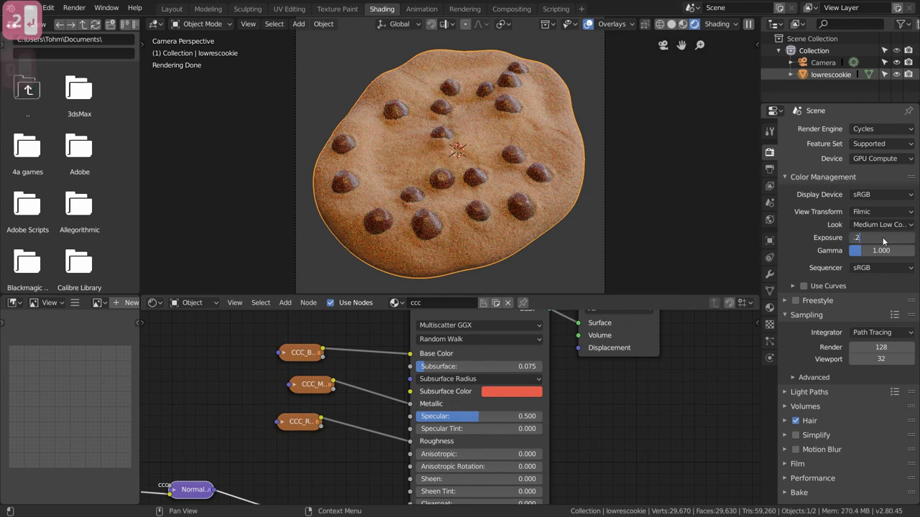
key("Return")
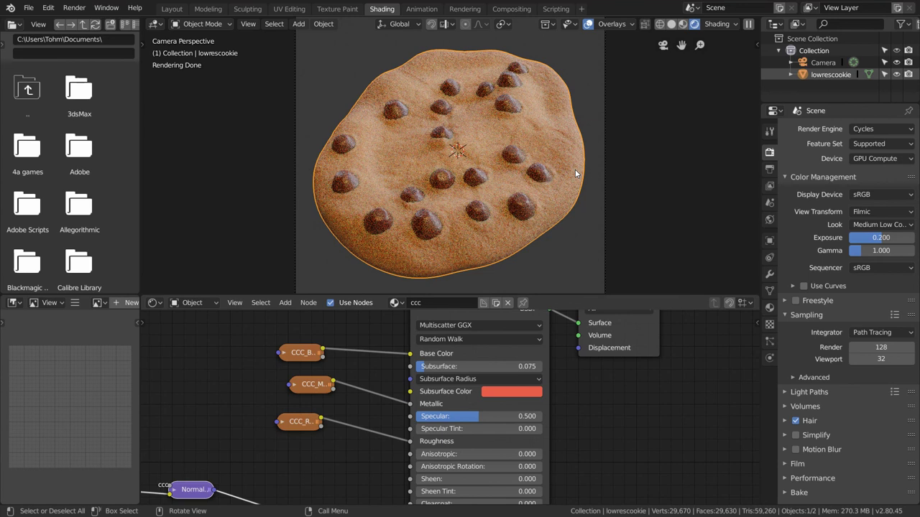
key("ctrl+s")
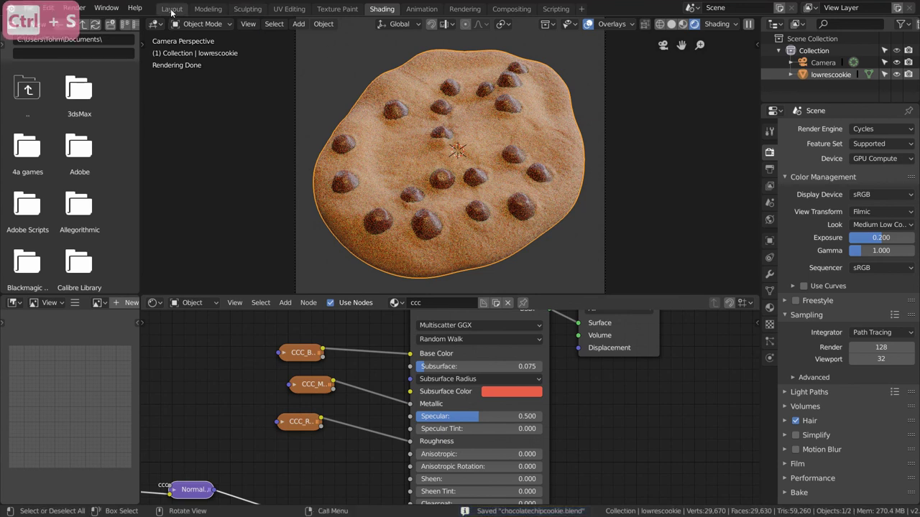
Return to the Layout workspace and set the PNG output Compression to 0%.
scroll(254, 461, "down", 2)
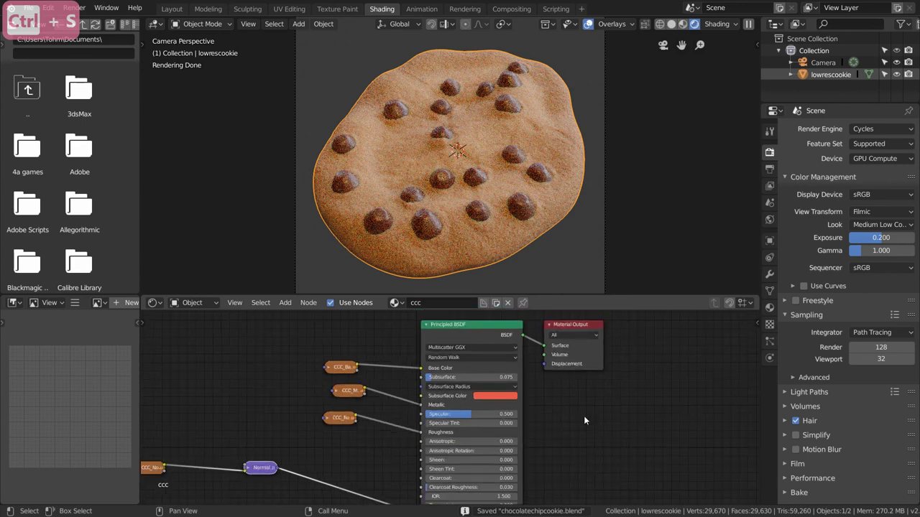
middle_click_drag(608, 438, 630, 417)
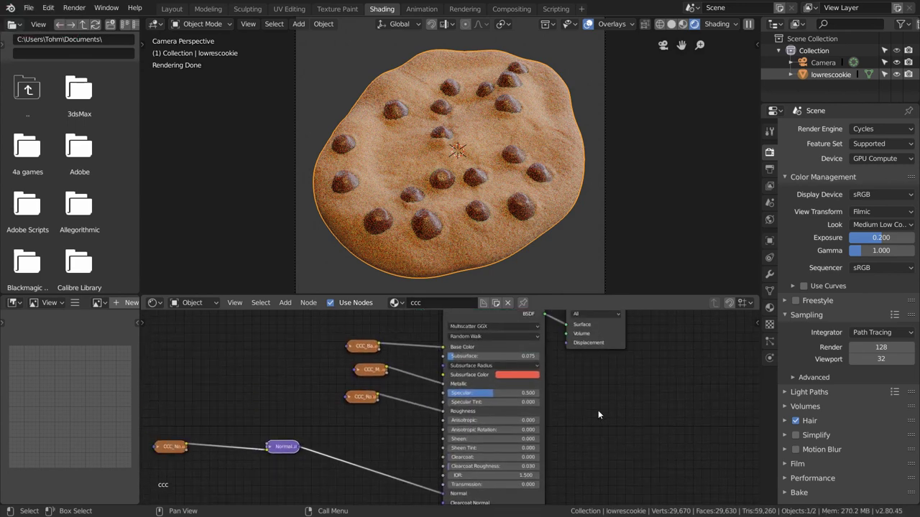
left_click(171, 9)
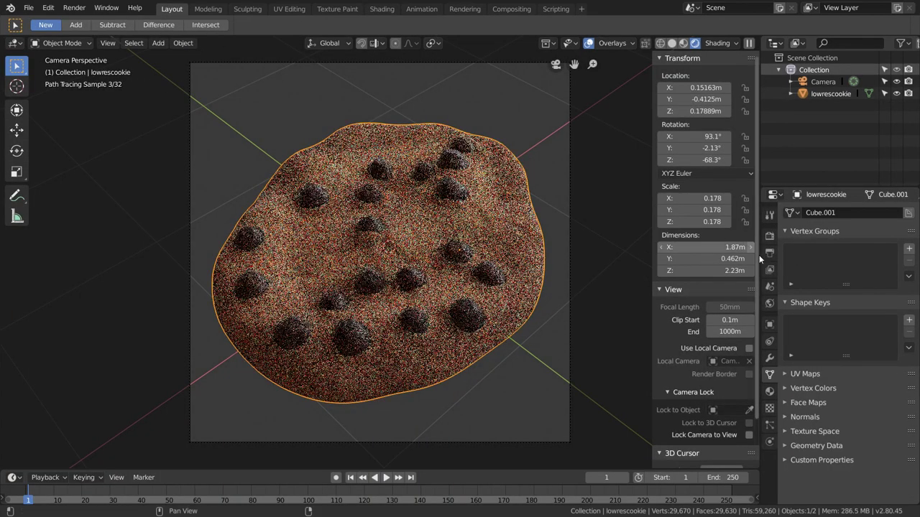
left_click(768, 253)
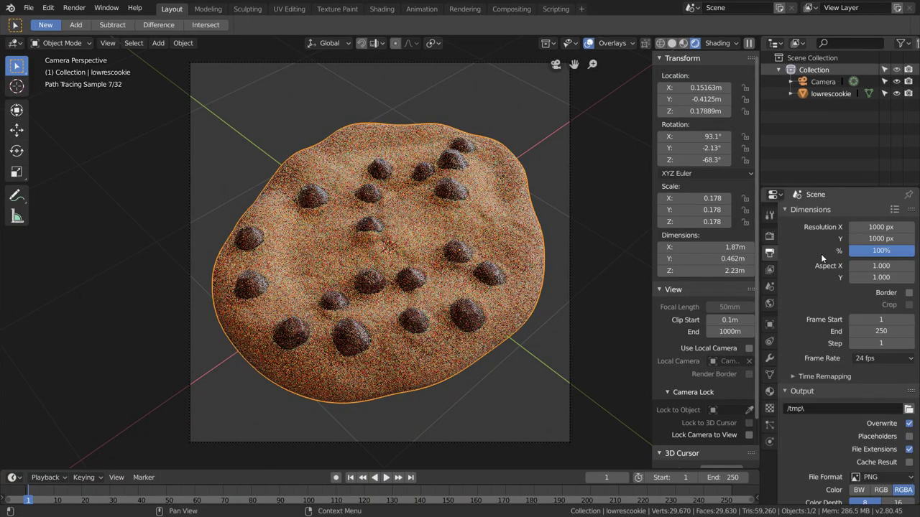
scroll(823, 307, "down", 3)
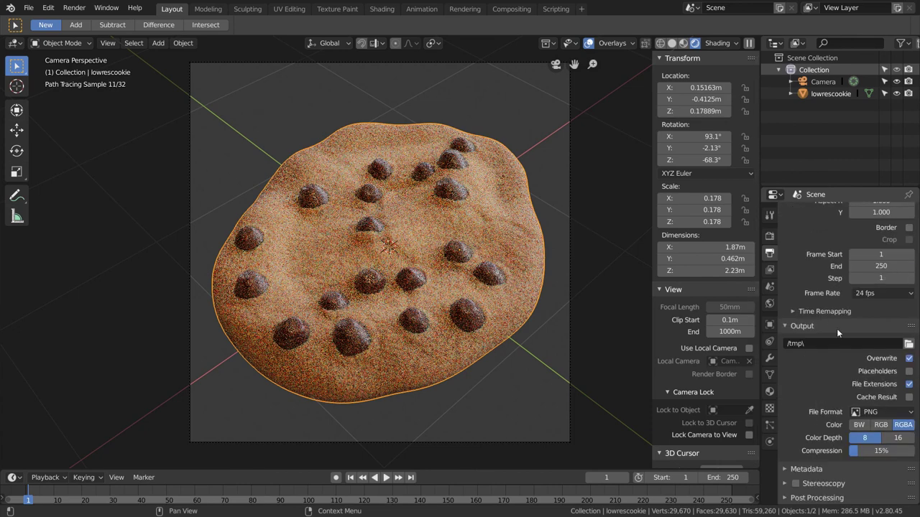
left_click_drag(859, 450, 819, 454)
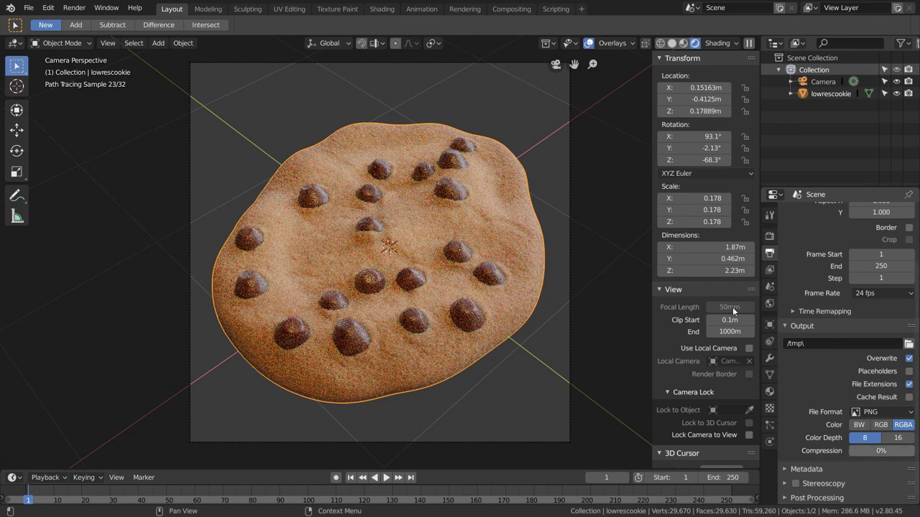
Switch the viewport to solid shading and enable the Cavity option.
left_click(671, 43)
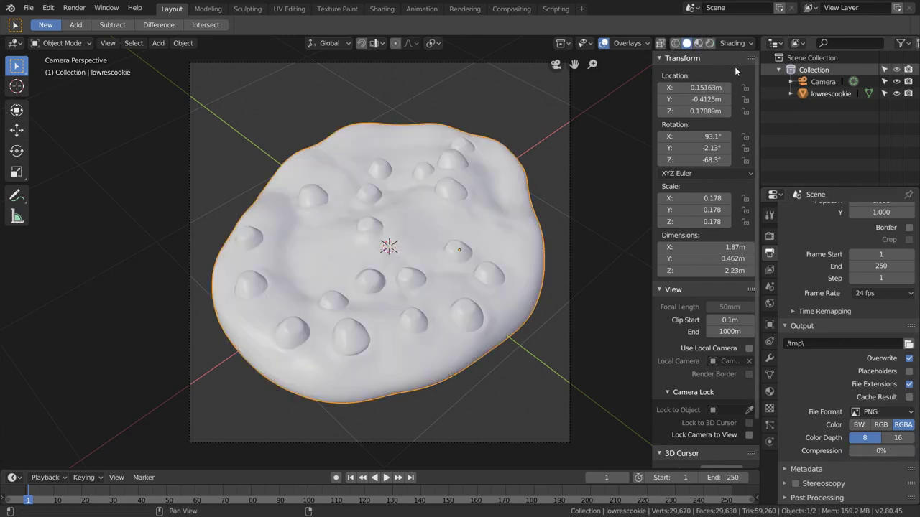
left_click(729, 44)
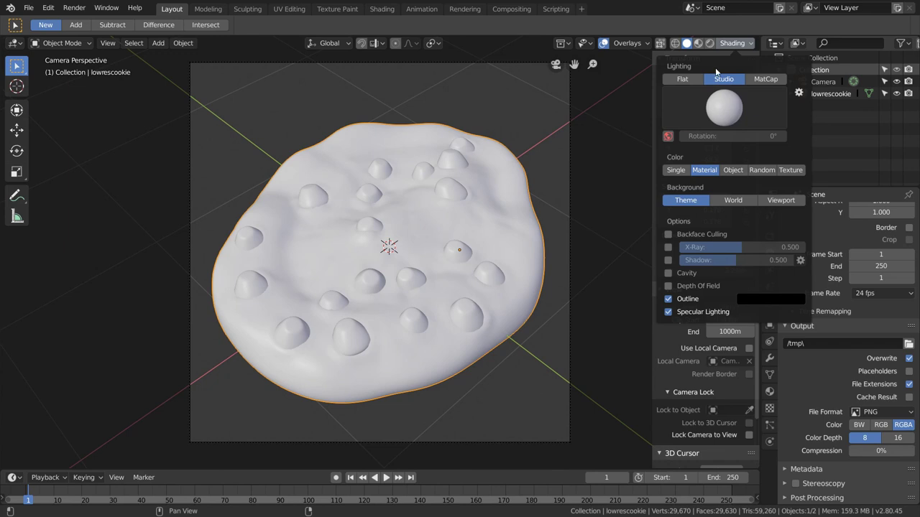
left_click(668, 273)
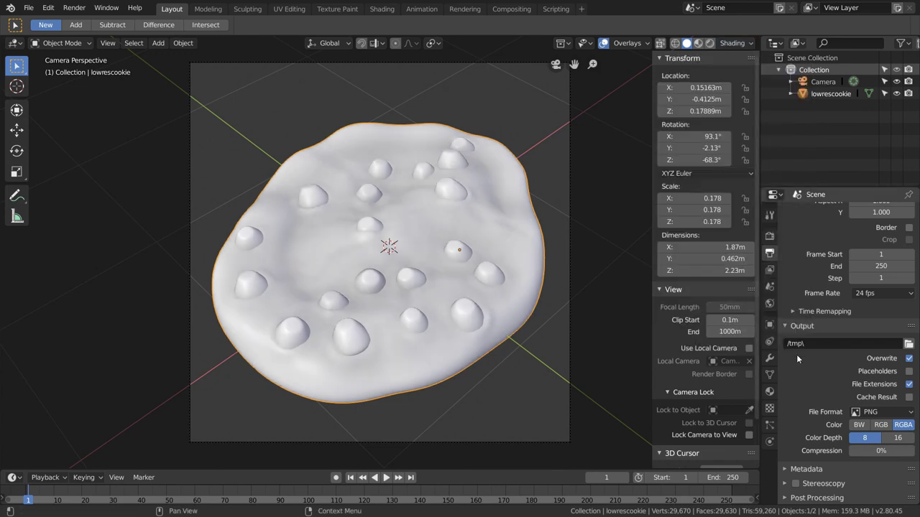
Set the Cycles render samples to 400 and save the file.
scroll(804, 369, "up", 5)
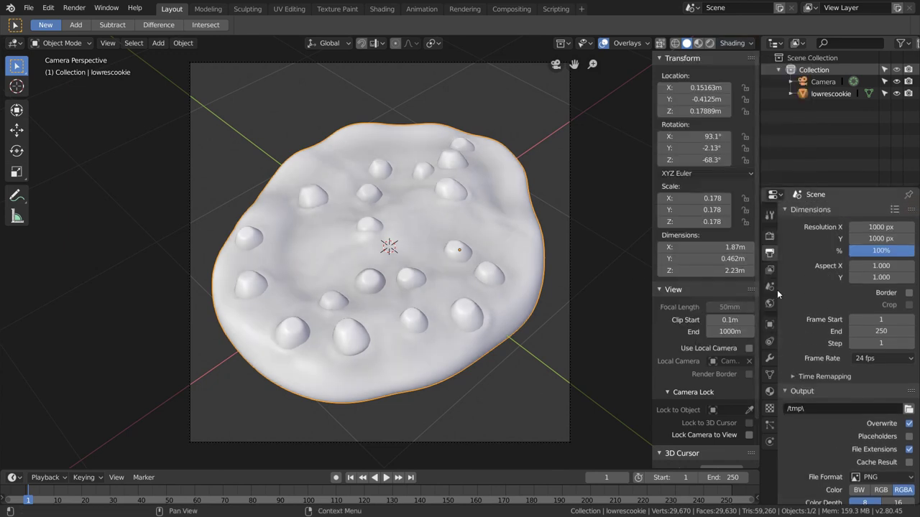
left_click(770, 235)
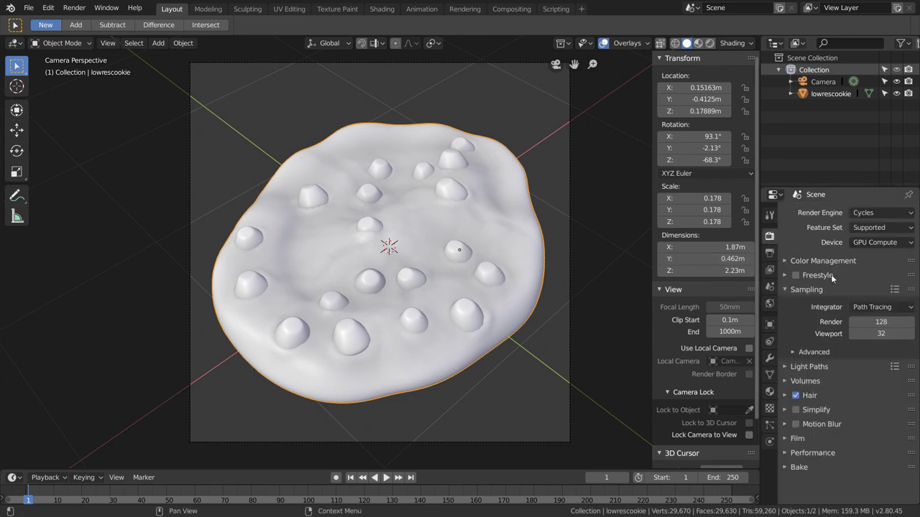
left_click(878, 324)
type("400")
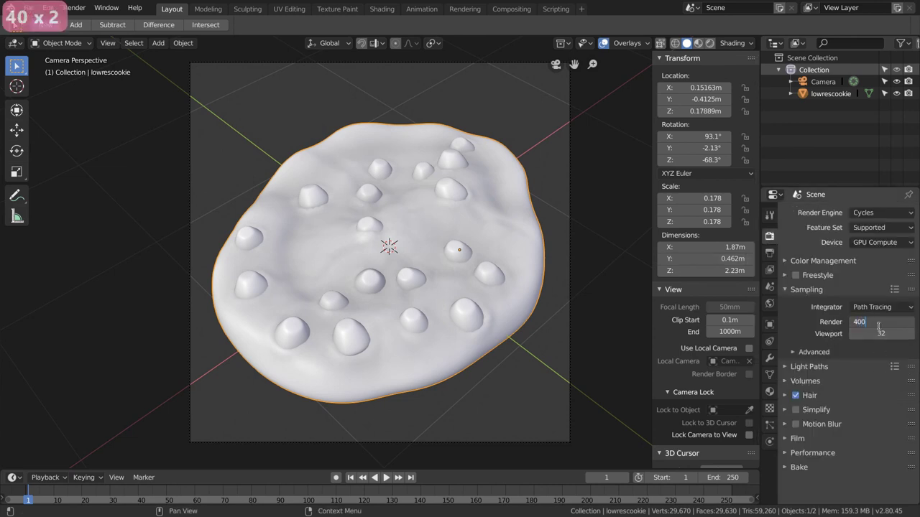
key("Return")
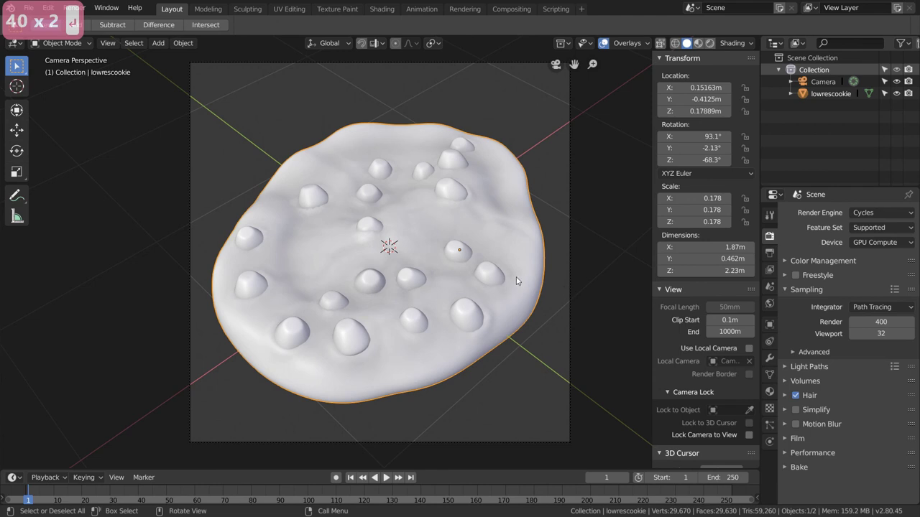
key("ctrl+s")
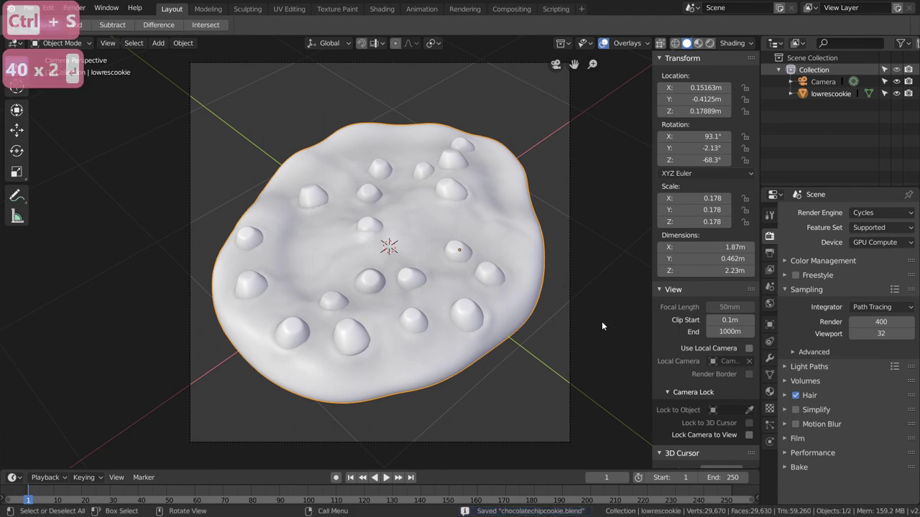
Disable Hair in the render settings and set the light path maximum bounces to 15 total, 8 diffuse and 8 glossy.
left_click(796, 394)
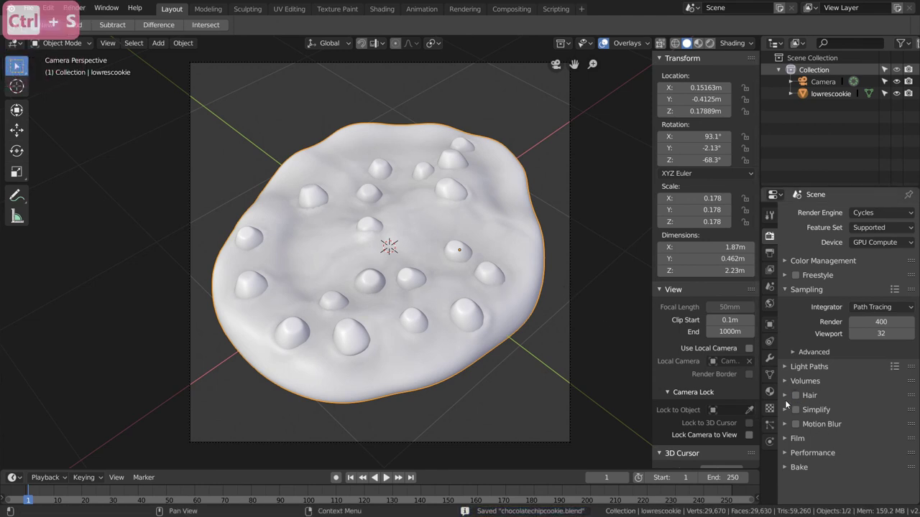
left_click(824, 365)
left_click(886, 414)
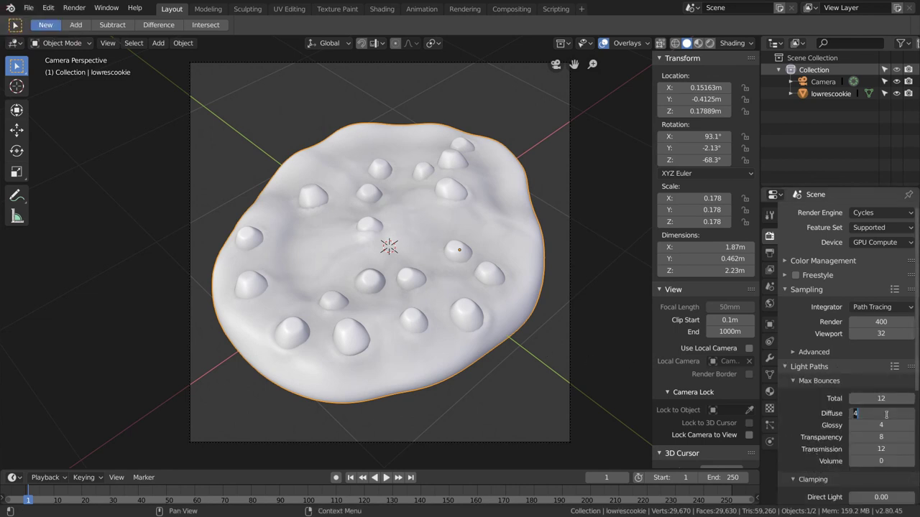
type("8")
key("Tab")
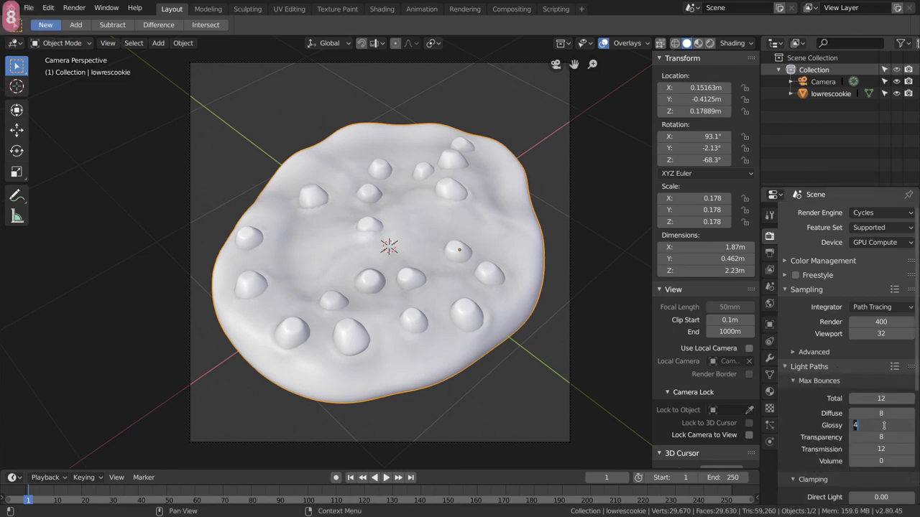
type("8")
key("Return")
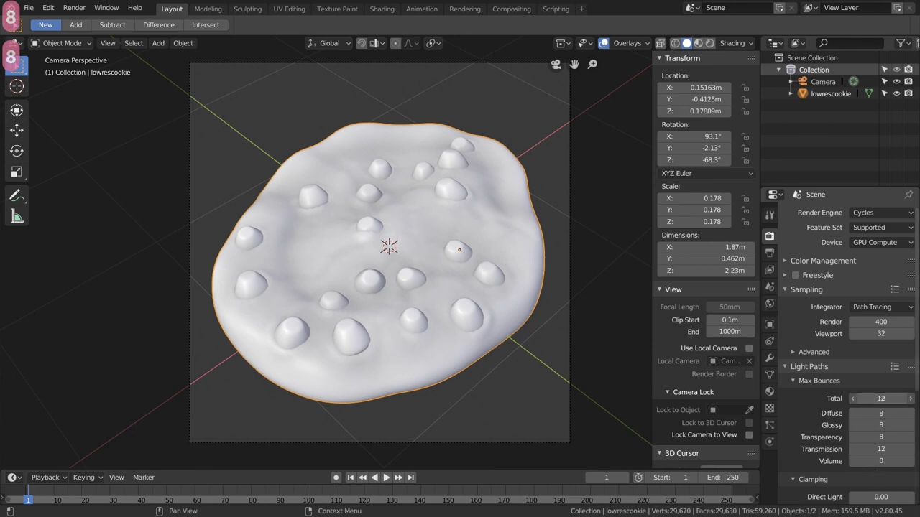
left_click(876, 397)
type("15")
key("Return")
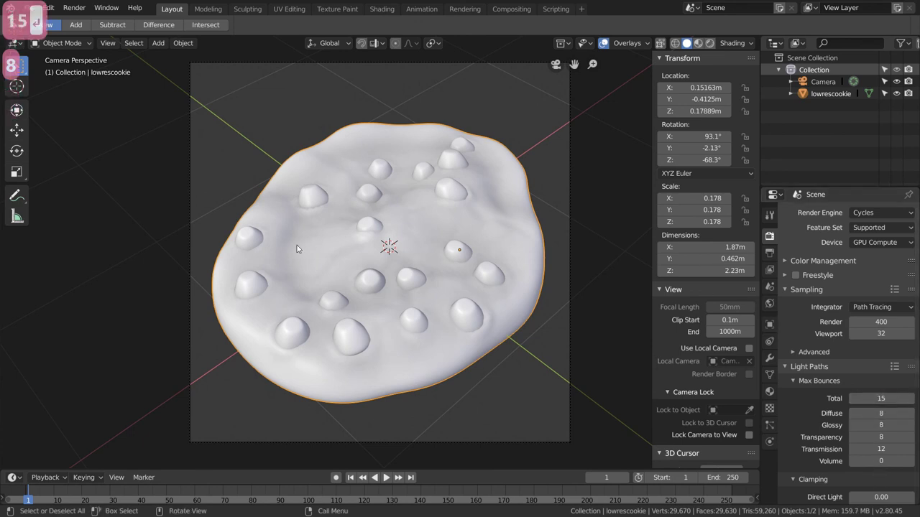
Save the file and render the final still image of the cookie from the camera.
key("ctrl+s")
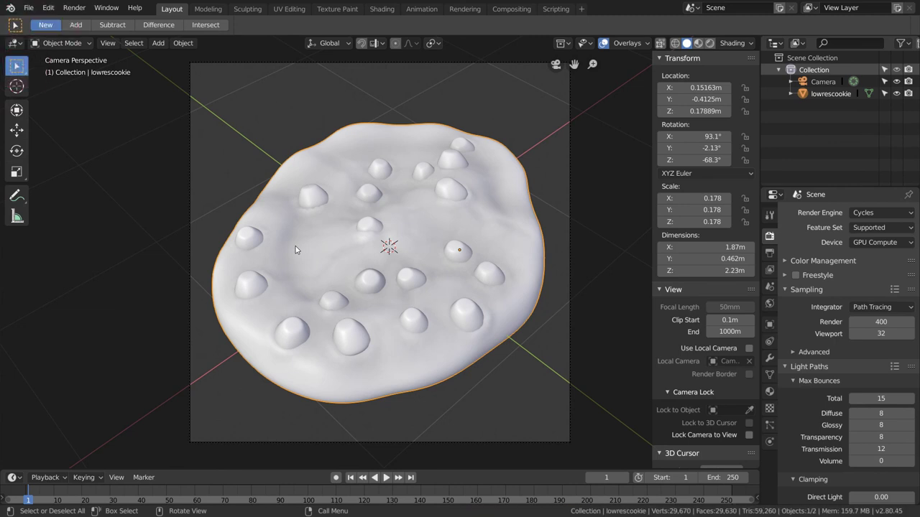
key("F12")
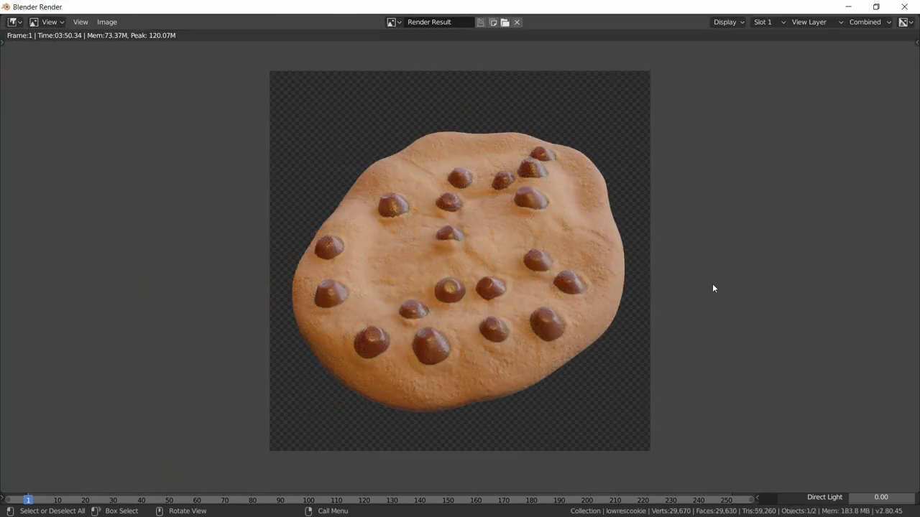
Examine the finished render up close and as a whole, checking the dough surface and the chocolate chips.
scroll(523, 303, "up", 1)
scroll(523, 302, "up", 2)
scroll(523, 302, "down", 1)
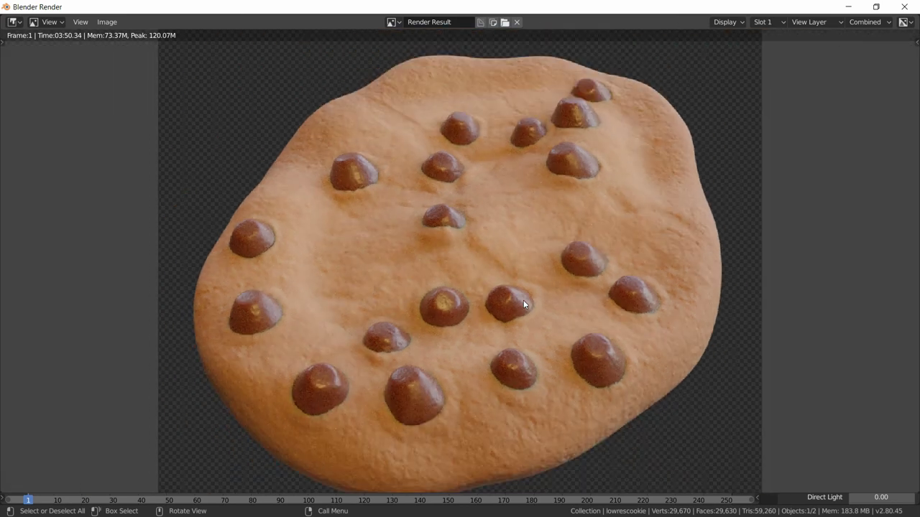
scroll(502, 246, "down", 2)
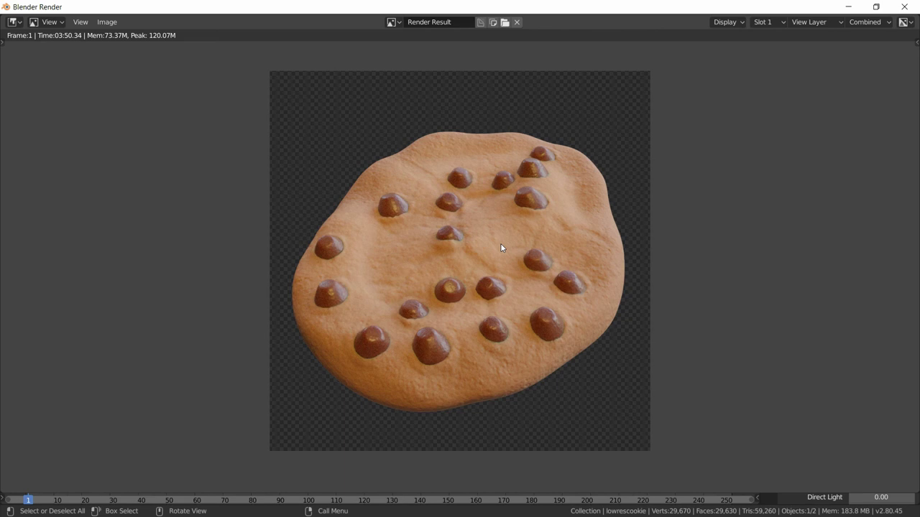
scroll(515, 235, "up", 3)
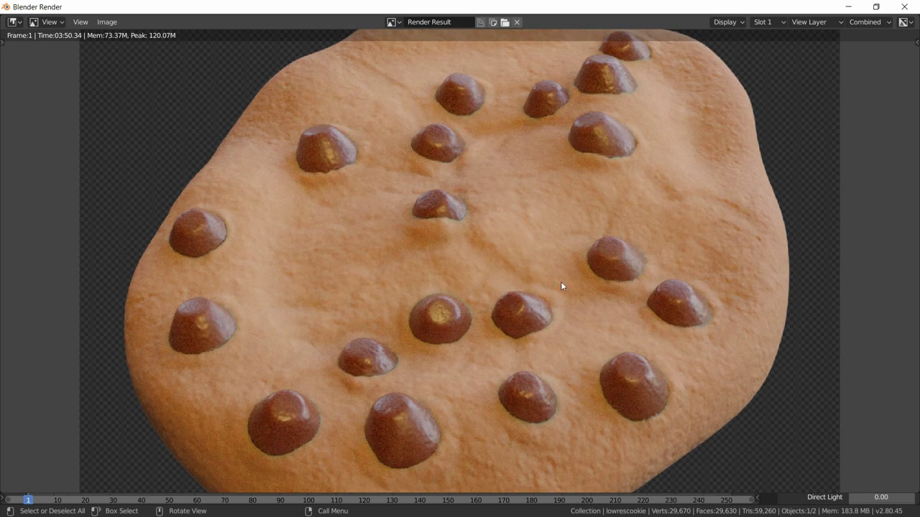
scroll(421, 325, "up", 2)
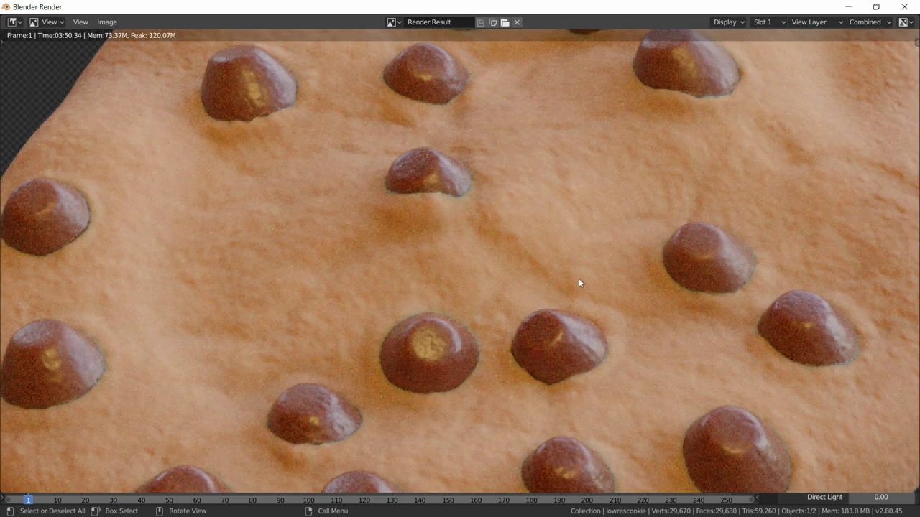
scroll(477, 337, "down", 4)
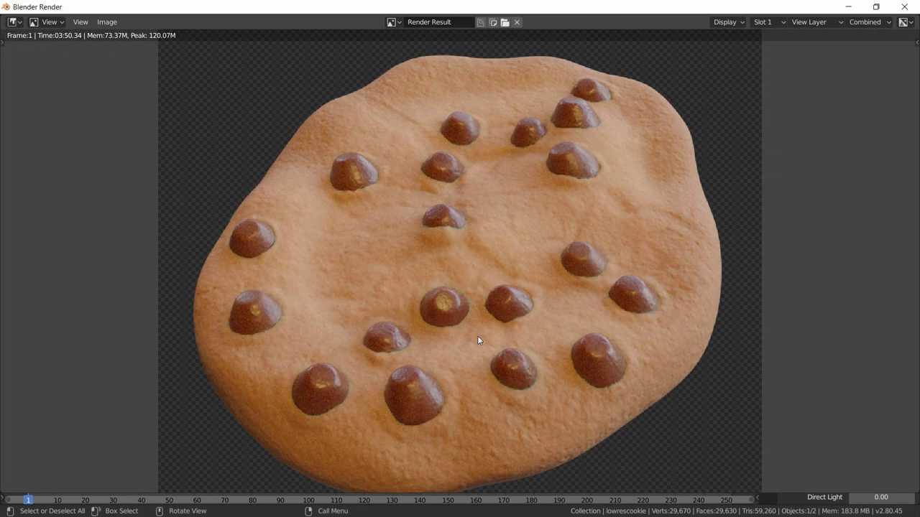
scroll(478, 339, "down", 3)
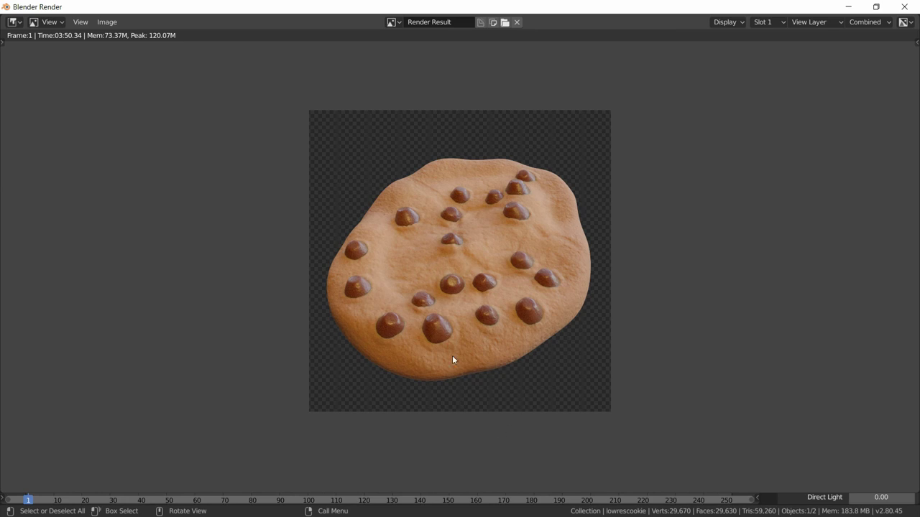
scroll(452, 355, "up", 1)
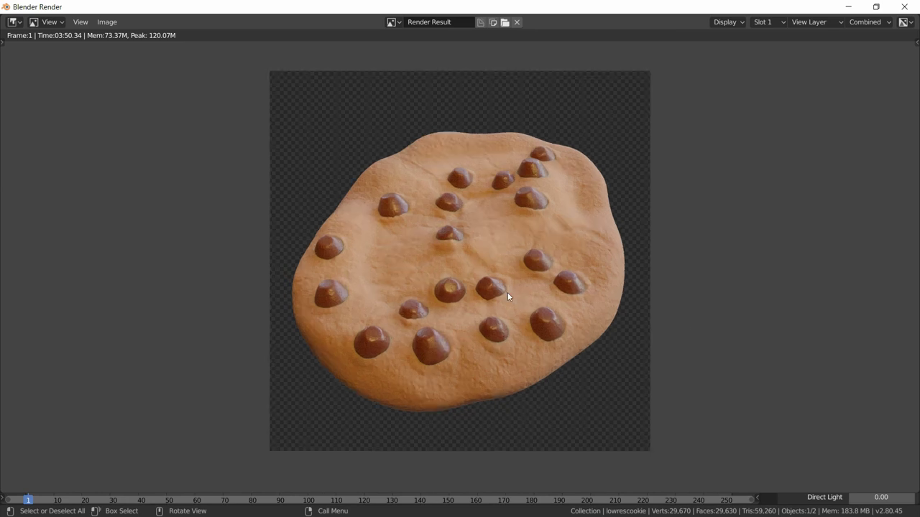